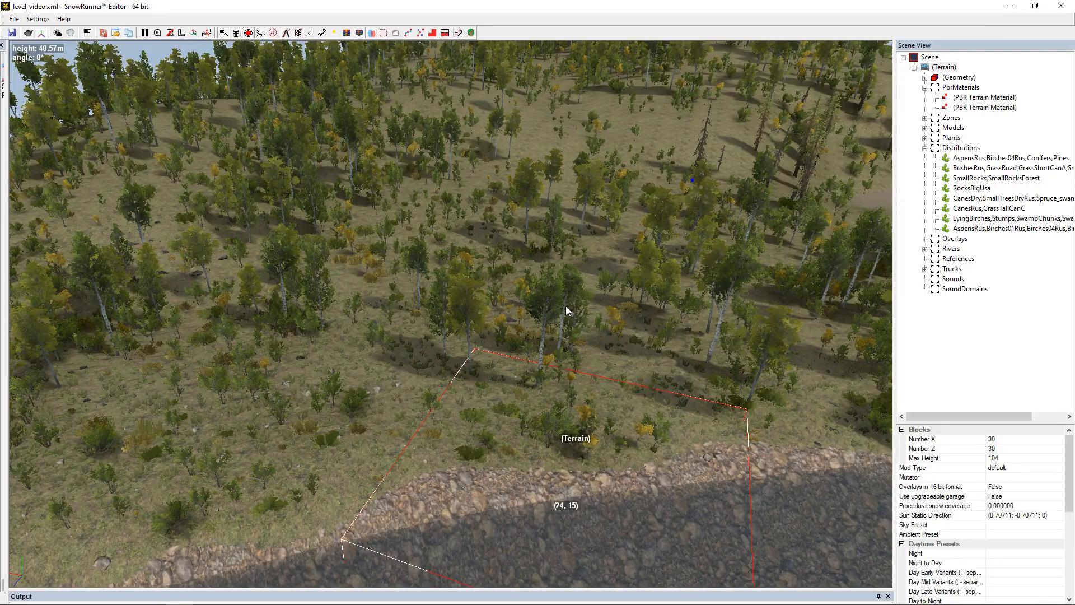
- Erase the trees beside the river from the AspensRus,Birches04Rus,Conifers,Pines distribution with brush size 28.0 and value 0.20, and rebuild the terrain
{"action": "middle_click_drag", "start_coordinate": [589, 305], "coordinate": [557, 361], "text": "alt"}
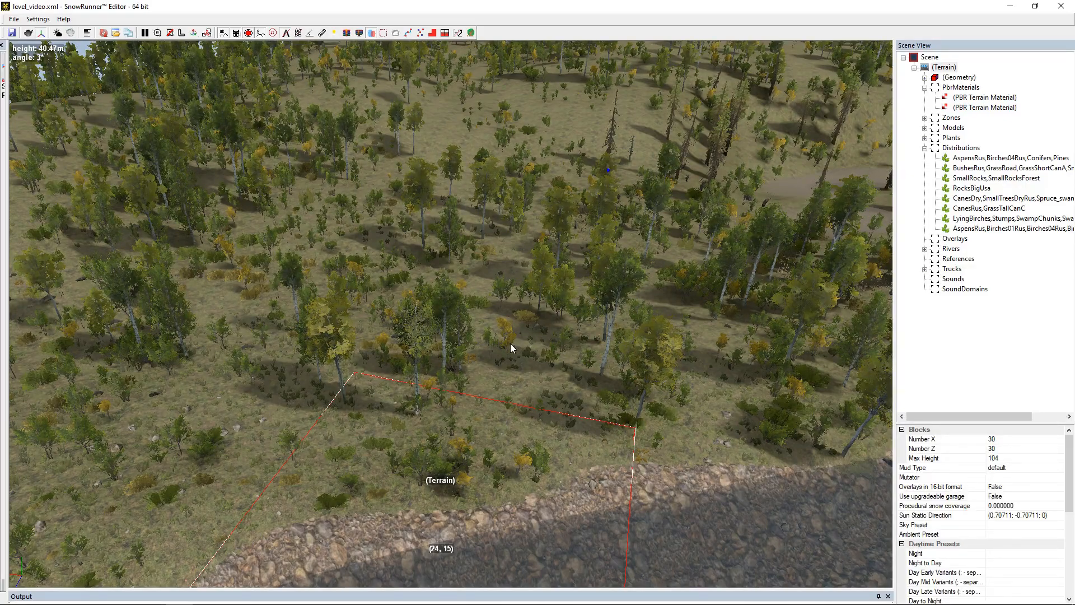
{"action": "mouse_move", "coordinate": [533, 331]}
{"action": "middle_mouse_down", "text": "alt"}
{"action": "mouse_move", "coordinate": [495, 365]}
{"action": "mouse_move", "coordinate": [519, 359]}
{"action": "mouse_move", "coordinate": [528, 371]}
{"action": "mouse_move", "coordinate": [510, 303]}
{"action": "mouse_move", "coordinate": [519, 322]}
{"action": "mouse_move", "coordinate": [534, 266]}
{"action": "mouse_move", "coordinate": [570, 256]}
{"action": "mouse_move", "coordinate": [562, 270]}
{"action": "mouse_move", "coordinate": [505, 292]}
{"action": "mouse_move", "coordinate": [536, 297]}
{"action": "mouse_move", "coordinate": [529, 315]}
{"action": "middle_mouse_up", "text": "alt"}
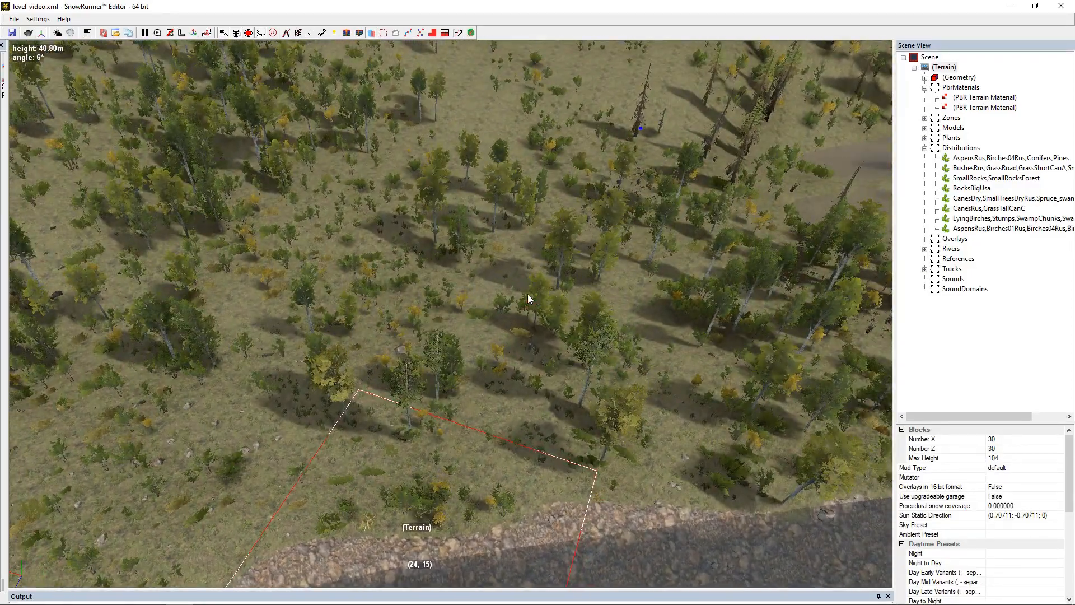
{"action": "middle_click_drag", "start_coordinate": [522, 331], "coordinate": [511, 340], "text": "alt"}
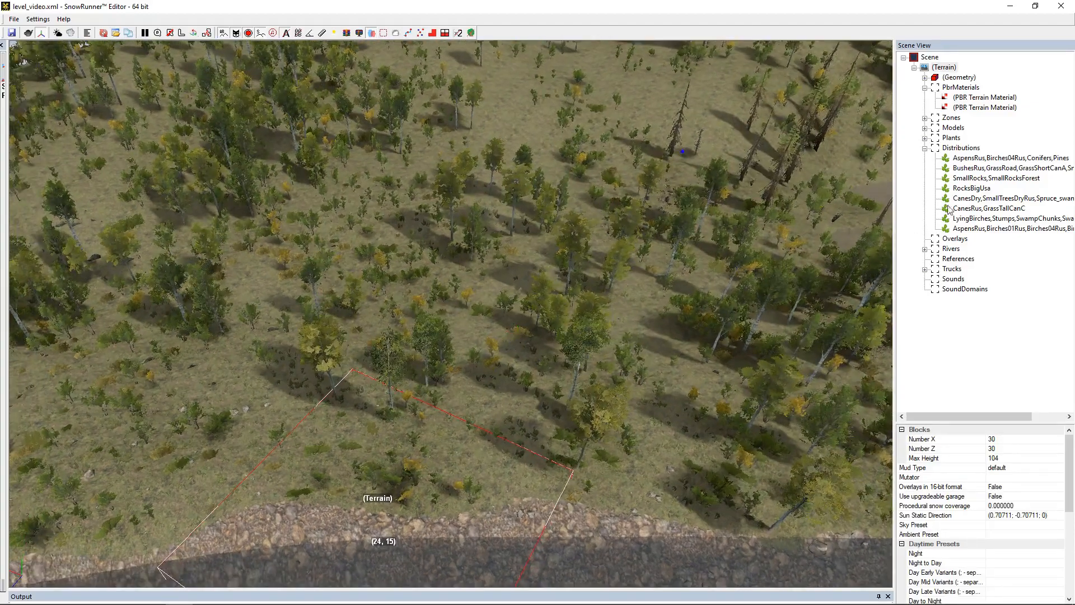
{"action": "left_click", "coordinate": [976, 159]}
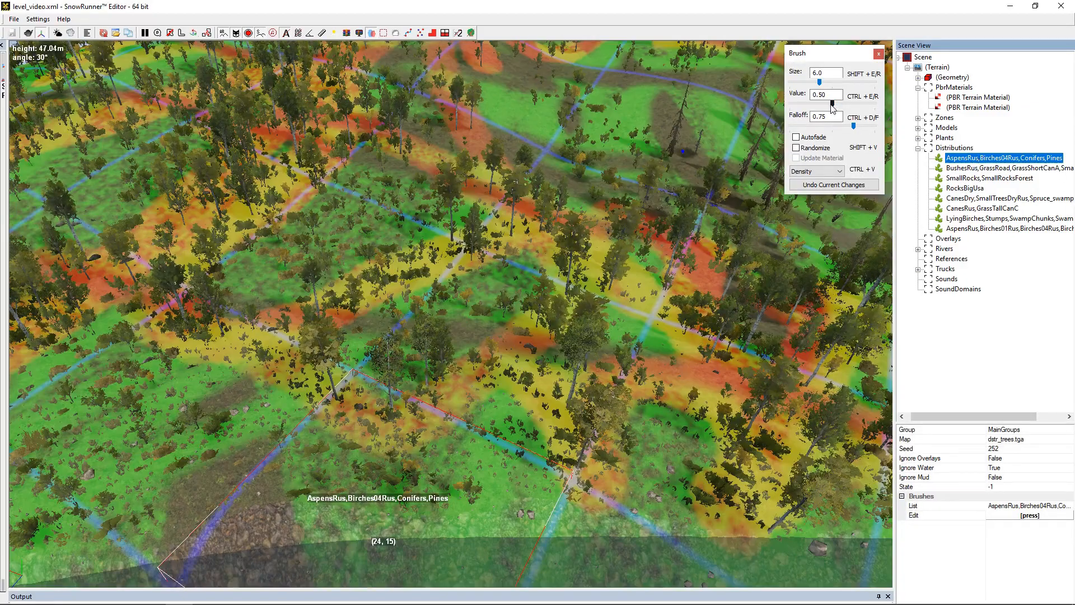
{"action": "mouse_move", "coordinate": [831, 104]}
{"action": "left_mouse_down"}
{"action": "mouse_move", "coordinate": [808, 106]}
{"action": "mouse_move", "coordinate": [849, 83]}
{"action": "left_mouse_up"}
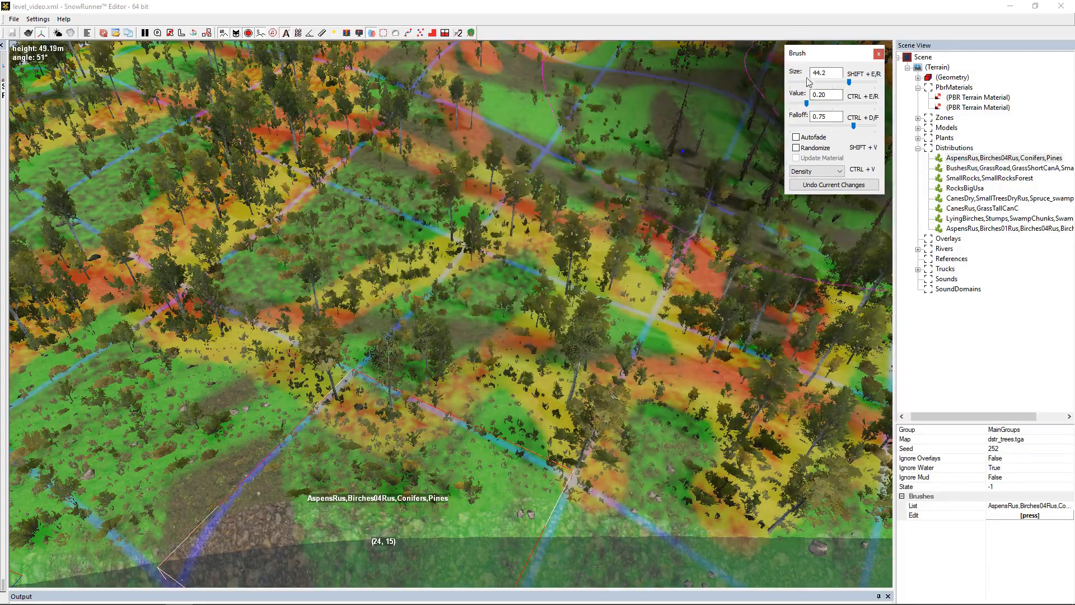
{"action": "left_click", "coordinate": [808, 80]}
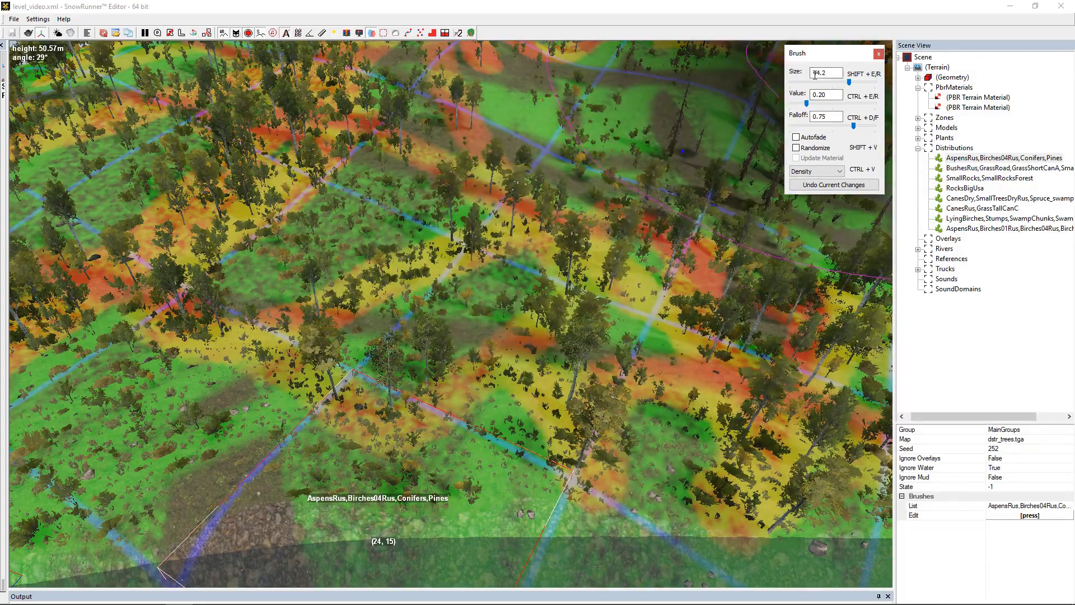
{"action": "left_click", "coordinate": [807, 80]}
{"action": "mouse_move", "coordinate": [667, 250]}
{"action": "left_mouse_down"}
{"action": "mouse_move", "coordinate": [466, 262]}
{"action": "mouse_move", "coordinate": [424, 302]}
{"action": "mouse_move", "coordinate": [511, 343]}
{"action": "mouse_move", "coordinate": [667, 304]}
{"action": "mouse_move", "coordinate": [626, 235]}
{"action": "mouse_move", "coordinate": [336, 235]}
{"action": "mouse_move", "coordinate": [206, 312]}
{"action": "mouse_move", "coordinate": [631, 326]}
{"action": "mouse_move", "coordinate": [668, 238]}
{"action": "mouse_move", "coordinate": [240, 238]}
{"action": "mouse_move", "coordinate": [592, 294]}
{"action": "mouse_move", "coordinate": [478, 288]}
{"action": "left_mouse_up"}
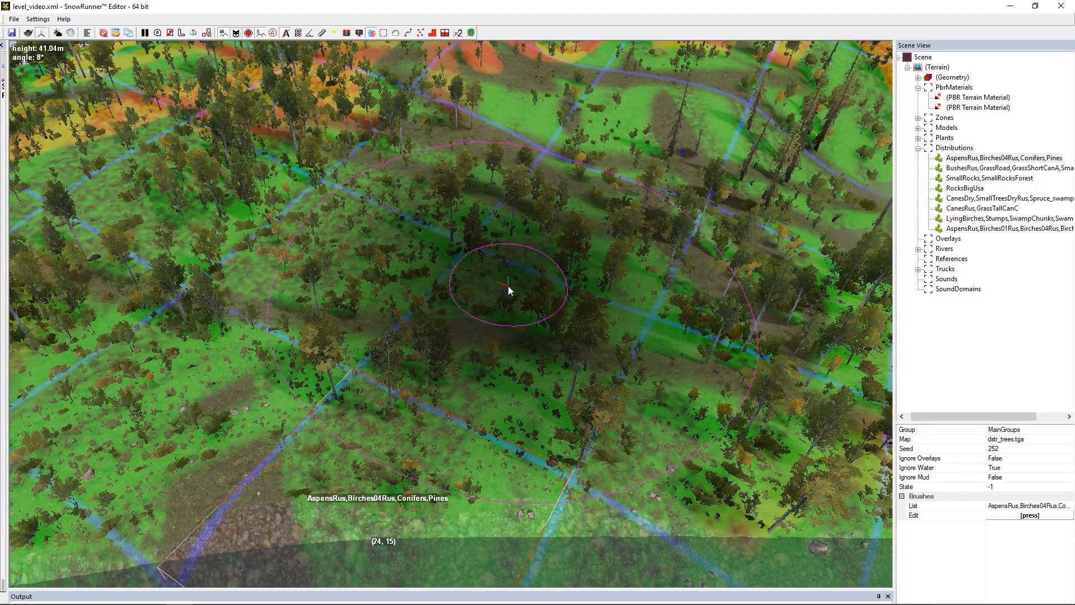
{"action": "key", "text": "ctrl+b"}
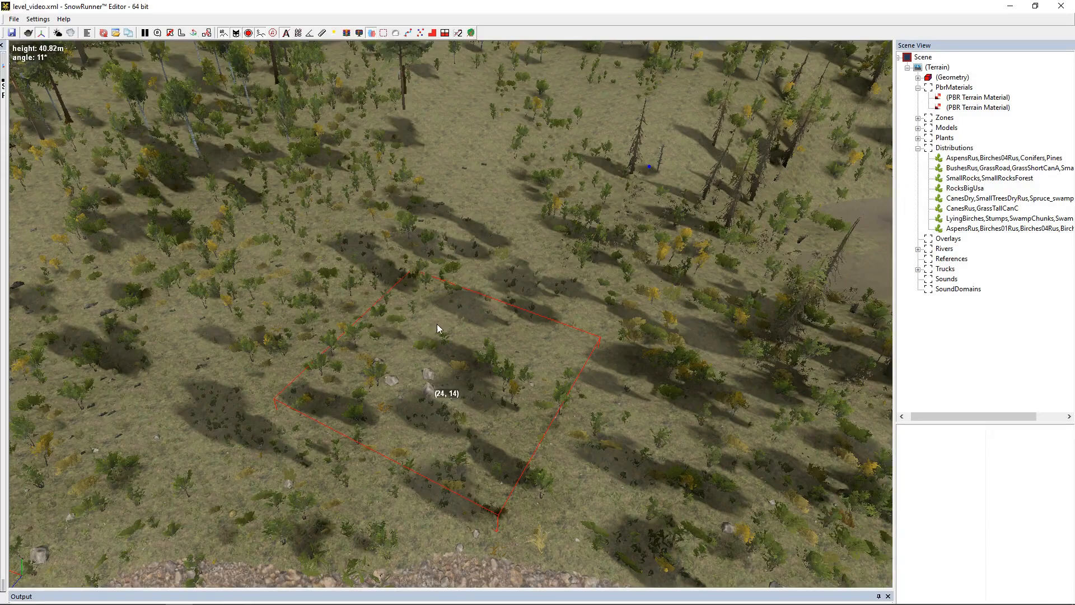
- Erase the bushes and grass around block (24, 14) from the BushesRus,GrassRoad,GrassShortCanA,SmallTreesRus distribution and rebuild the terrain
{"action": "middle_click_drag", "start_coordinate": [437, 324], "coordinate": [455, 317]}
{"action": "left_click", "coordinate": [975, 167]}
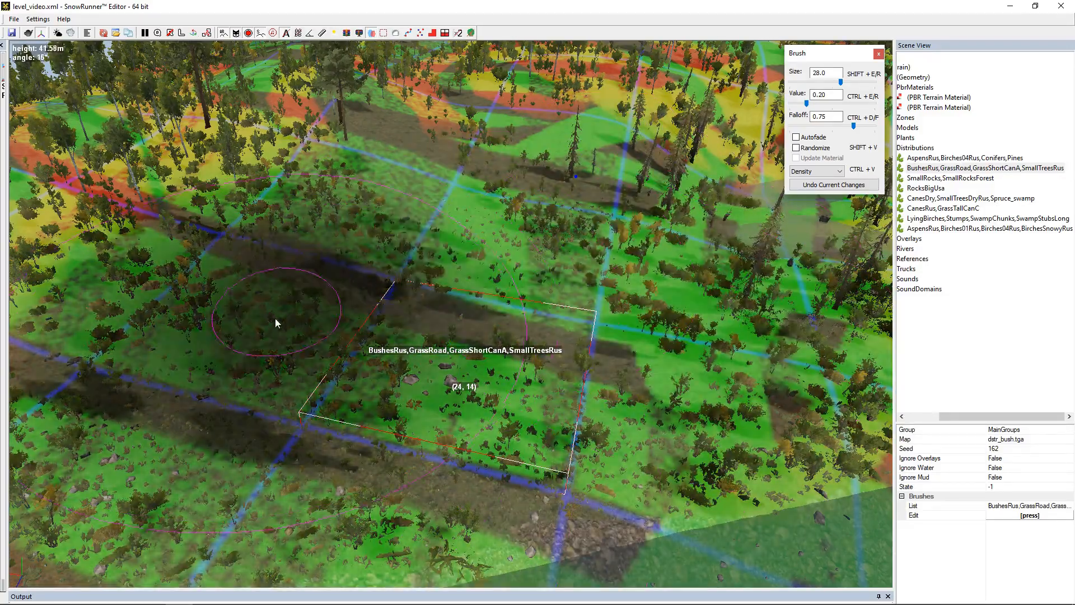
{"action": "left_click", "coordinate": [412, 290]}
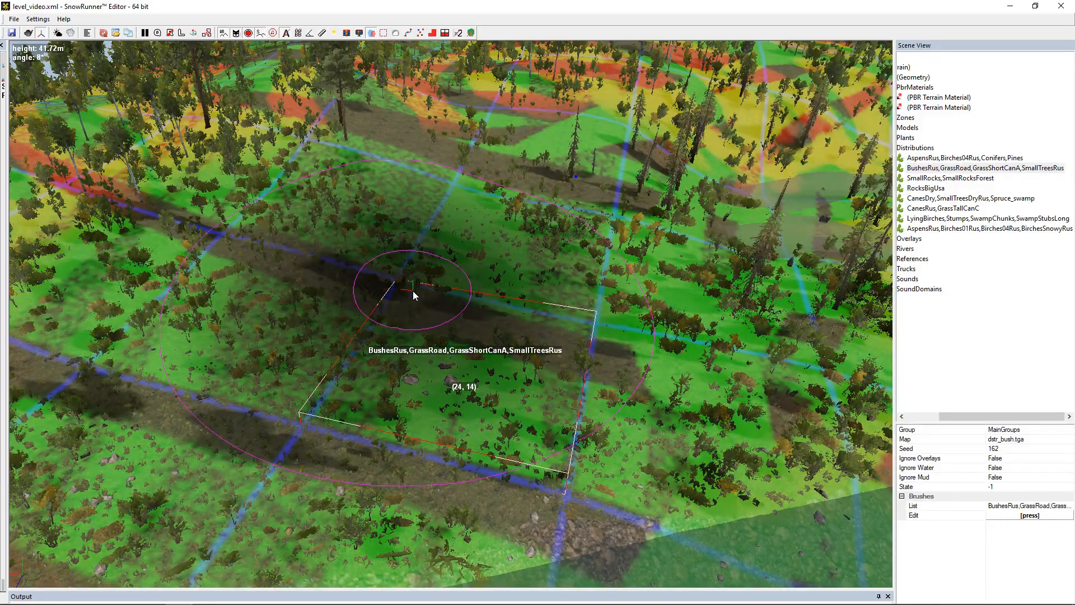
{"action": "left_click", "coordinate": [472, 337]}
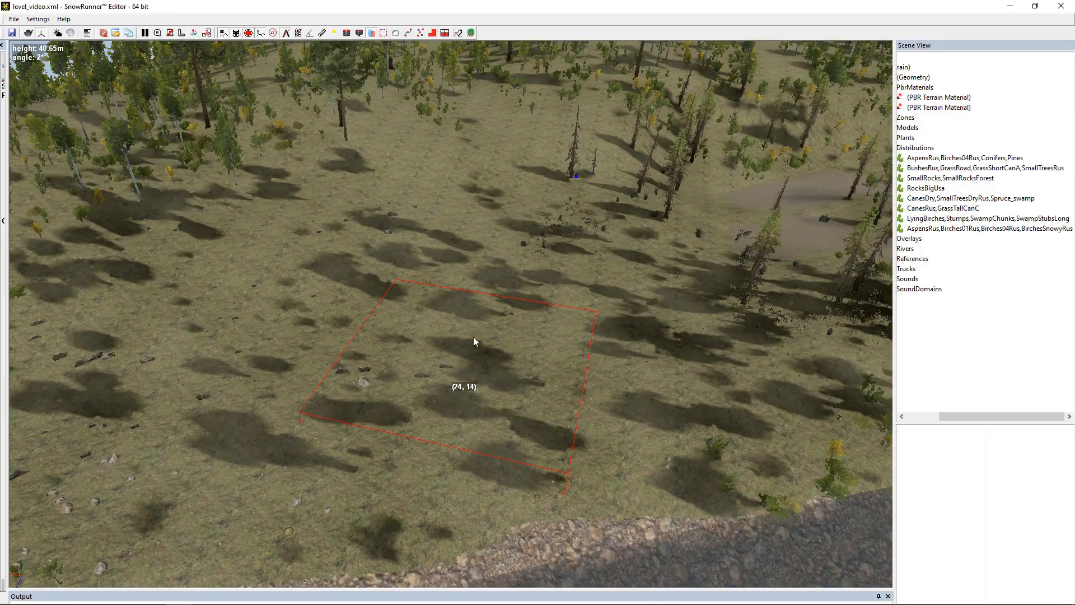
- Erase the small rocks around block (24, 14) from the SmallRocks,SmallRocksForest distribution using brush size 28.0 and value 0.20
{"action": "scroll", "coordinate": [432, 345], "scroll_direction": "up", "scroll_amount": 6}
{"action": "scroll", "coordinate": [442, 354], "scroll_direction": "down", "scroll_amount": 6}
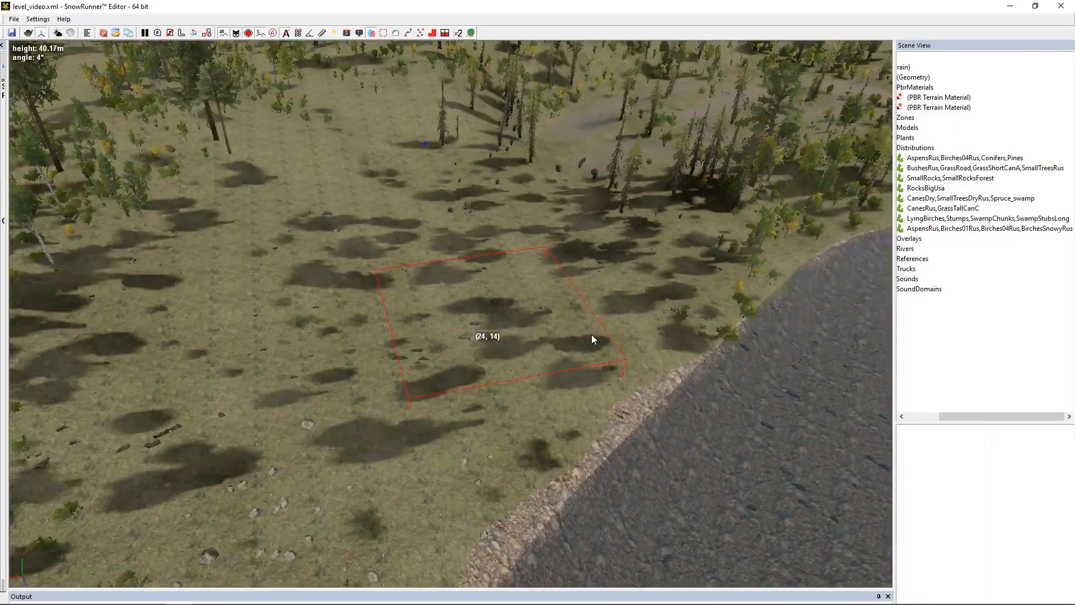
{"action": "right_click_drag", "start_coordinate": [592, 334], "coordinate": [975, 238]}
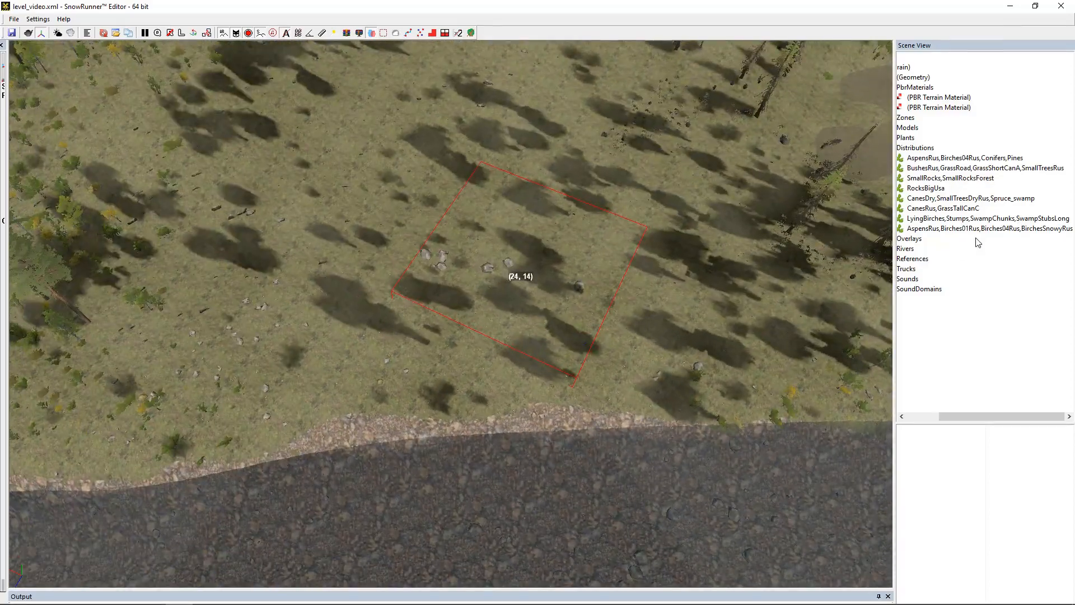
{"action": "left_click", "coordinate": [932, 179]}
{"action": "scroll", "coordinate": [654, 199], "scroll_direction": "down", "scroll_amount": 3}
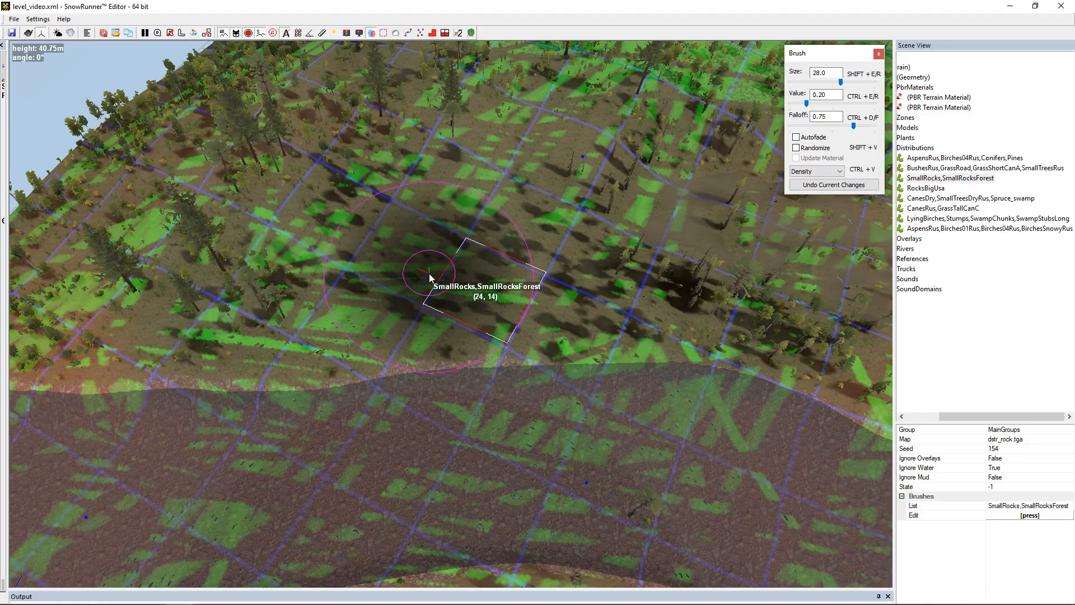
{"action": "left_click_drag", "start_coordinate": [430, 274], "coordinate": [433, 275]}
- Flatten the terrain geometry of the clearing around block (25, 14) with brush size 28.0, value 0.50 and falloff 0.35
{"action": "scroll", "coordinate": [432, 276], "scroll_direction": "up", "scroll_amount": 5}
{"action": "mouse_move", "coordinate": [428, 277]}
{"action": "middle_mouse_down"}
{"action": "mouse_move", "coordinate": [486, 225]}
{"action": "mouse_move", "coordinate": [472, 249]}
{"action": "mouse_move", "coordinate": [549, 298]}
{"action": "mouse_move", "coordinate": [569, 291]}
{"action": "mouse_move", "coordinate": [532, 284]}
{"action": "mouse_move", "coordinate": [557, 268]}
{"action": "mouse_move", "coordinate": [482, 243]}
{"action": "mouse_move", "coordinate": [509, 274]}
{"action": "mouse_move", "coordinate": [516, 266]}
{"action": "mouse_move", "coordinate": [547, 294]}
{"action": "mouse_move", "coordinate": [564, 293]}
{"action": "mouse_move", "coordinate": [540, 300]}
{"action": "middle_mouse_up"}
{"action": "left_click", "coordinate": [927, 78]}
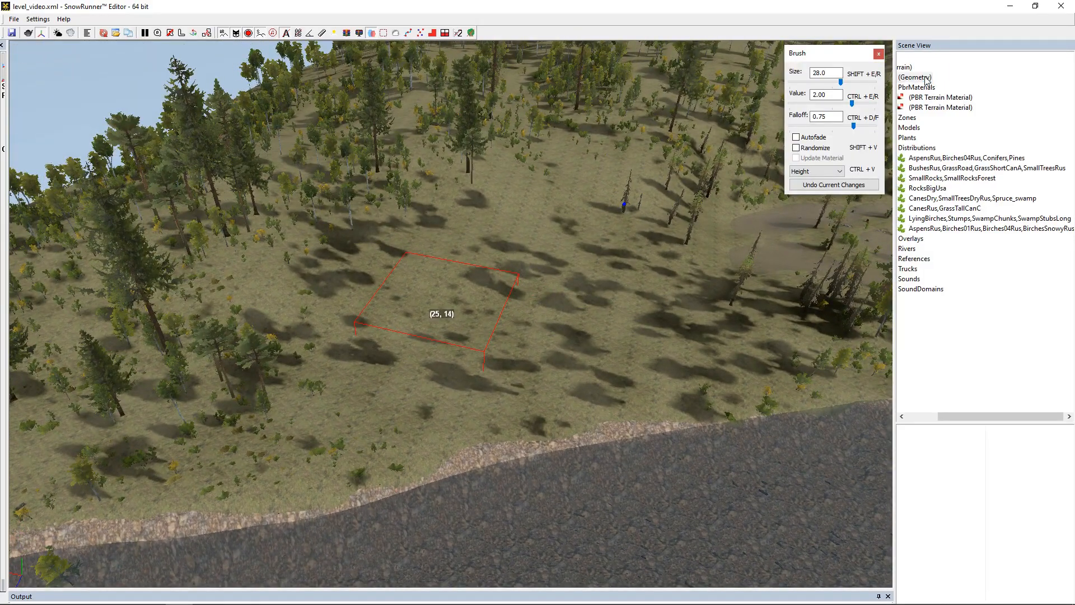
{"action": "scroll", "coordinate": [813, 173], "scroll_direction": "down", "scroll_amount": 1}
{"action": "left_click", "coordinate": [820, 126]}
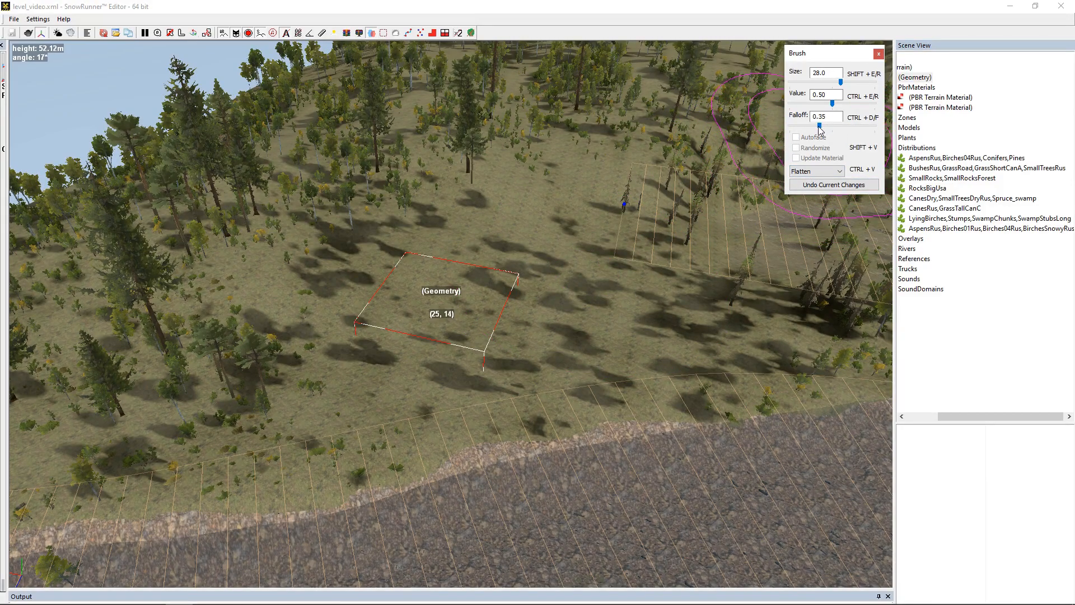
{"action": "mouse_move", "coordinate": [582, 286]}
{"action": "left_mouse_down"}
{"action": "mouse_move", "coordinate": [540, 280]}
{"action": "mouse_move", "coordinate": [506, 259]}
{"action": "mouse_move", "coordinate": [571, 228]}
{"action": "mouse_move", "coordinate": [459, 247]}
{"action": "mouse_move", "coordinate": [348, 304]}
{"action": "mouse_move", "coordinate": [353, 330]}
{"action": "mouse_move", "coordinate": [507, 341]}
{"action": "mouse_move", "coordinate": [690, 312]}
{"action": "mouse_move", "coordinate": [584, 283]}
{"action": "left_mouse_up"}
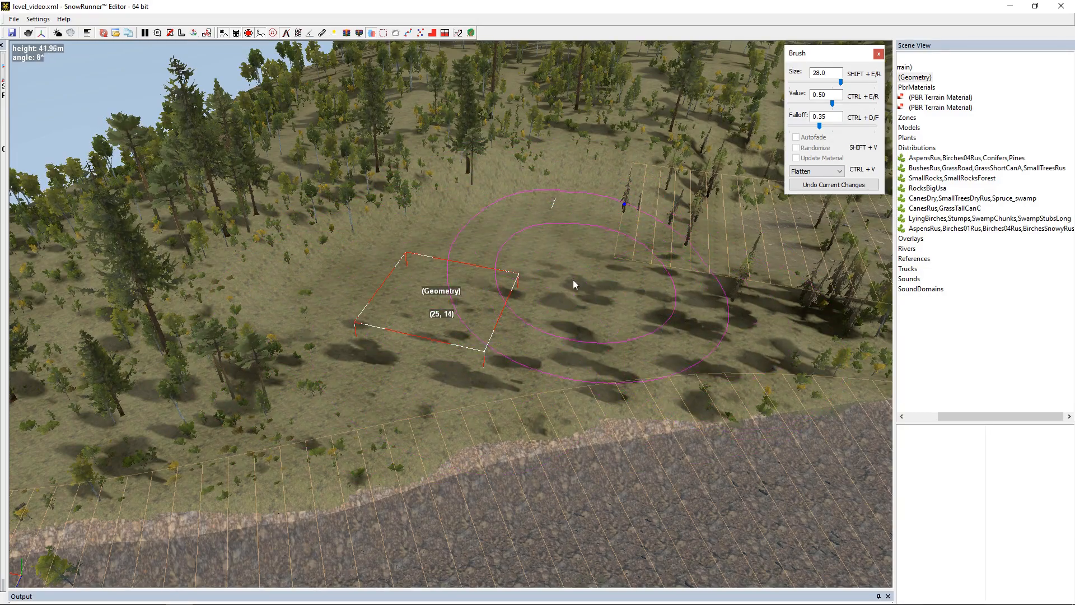
{"action": "mouse_move", "coordinate": [579, 244]}
{"action": "left_mouse_down"}
{"action": "mouse_move", "coordinate": [545, 218]}
{"action": "mouse_move", "coordinate": [310, 291]}
{"action": "mouse_move", "coordinate": [535, 190]}
{"action": "mouse_move", "coordinate": [292, 274]}
{"action": "mouse_move", "coordinate": [690, 279]}
{"action": "mouse_move", "coordinate": [362, 326]}
{"action": "left_mouse_up"}
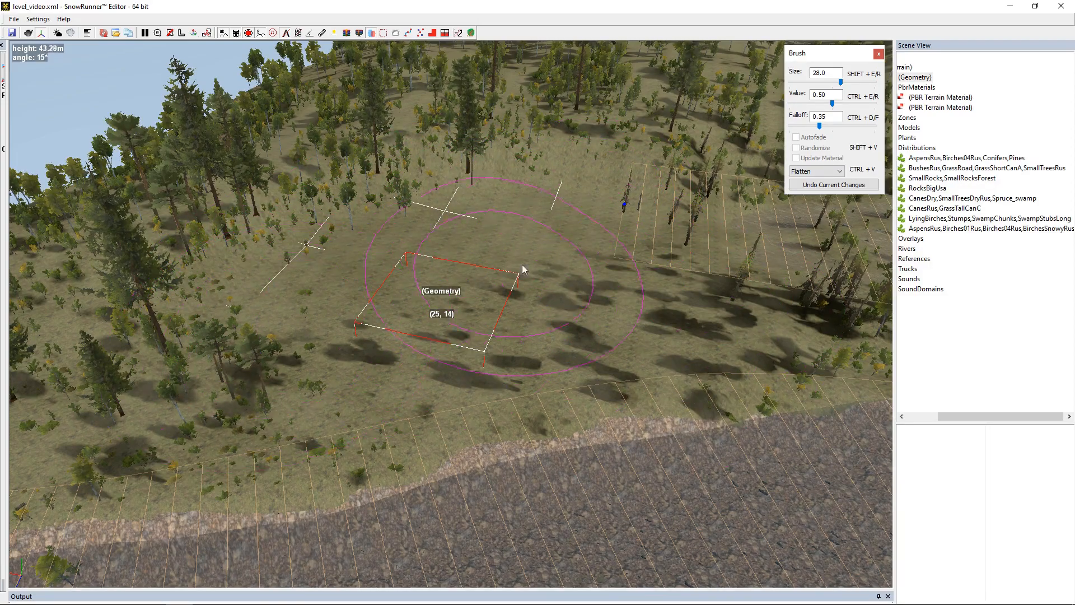
{"action": "mouse_move", "coordinate": [431, 284]}
{"action": "left_mouse_down"}
{"action": "mouse_move", "coordinate": [622, 264]}
{"action": "mouse_move", "coordinate": [556, 216]}
{"action": "left_mouse_up"}
{"action": "left_click_drag", "start_coordinate": [663, 308], "coordinate": [674, 318]}
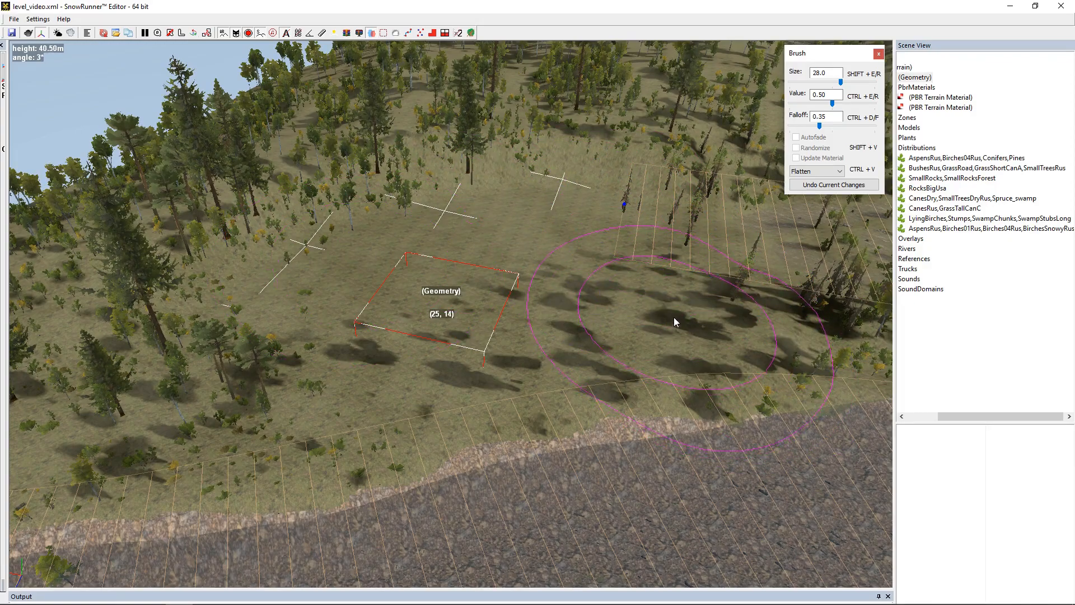
{"action": "key", "text": "Escape"}
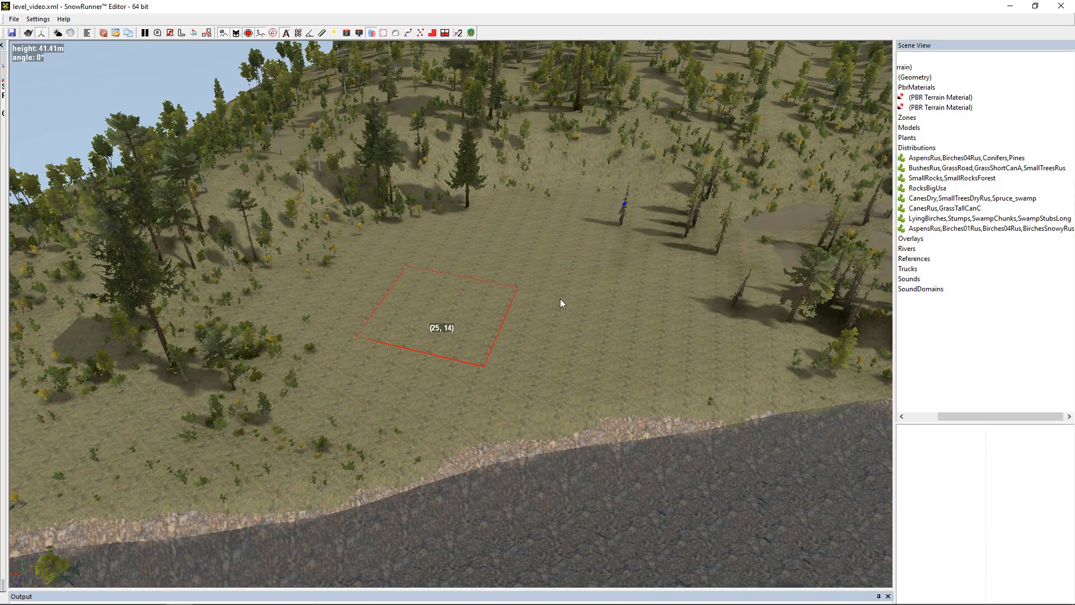
- Flatten the remaining uneven ground around block (25, 14) with brush size 16.4, value 0.50 and falloff 0.35, and rebuild the terrain
{"action": "scroll", "coordinate": [548, 304], "scroll_direction": "up", "scroll_amount": 4}
{"action": "left_click_drag", "start_coordinate": [533, 314], "coordinate": [506, 306], "text": "alt"}
{"action": "scroll", "coordinate": [496, 311], "scroll_direction": "down", "scroll_amount": 4}
{"action": "scroll", "coordinate": [509, 287], "scroll_direction": "up", "scroll_amount": 5}
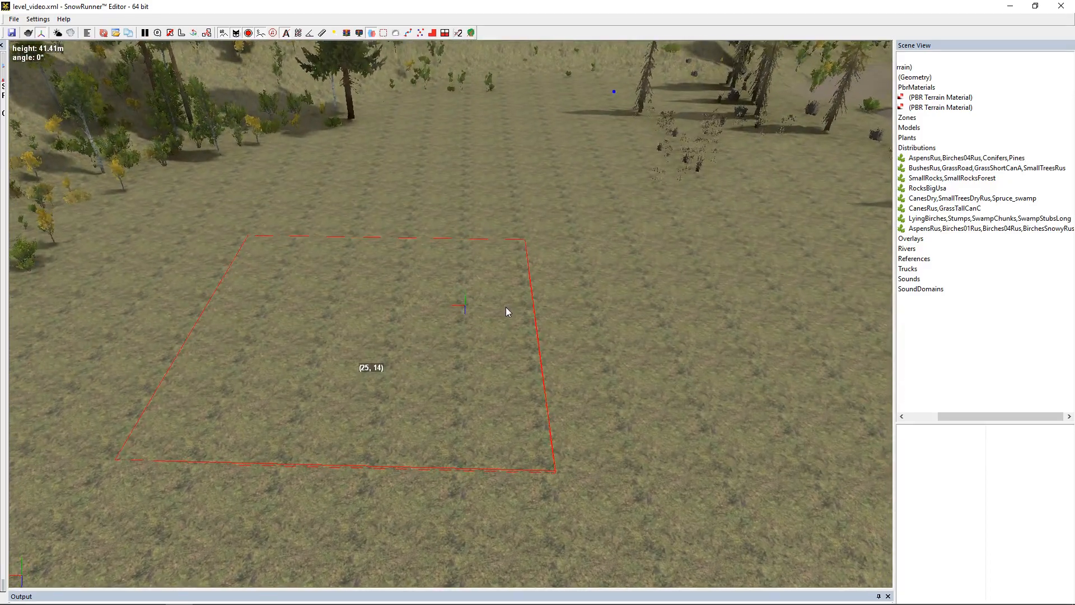
{"action": "scroll", "coordinate": [613, 262], "scroll_direction": "down", "scroll_amount": 4}
{"action": "mouse_move", "coordinate": [612, 285]}
{"action": "left_mouse_down", "text": "alt"}
{"action": "mouse_move", "coordinate": [621, 270]}
{"action": "mouse_move", "coordinate": [613, 304]}
{"action": "mouse_move", "coordinate": [604, 289]}
{"action": "mouse_move", "coordinate": [611, 295]}
{"action": "left_mouse_up", "text": "alt"}
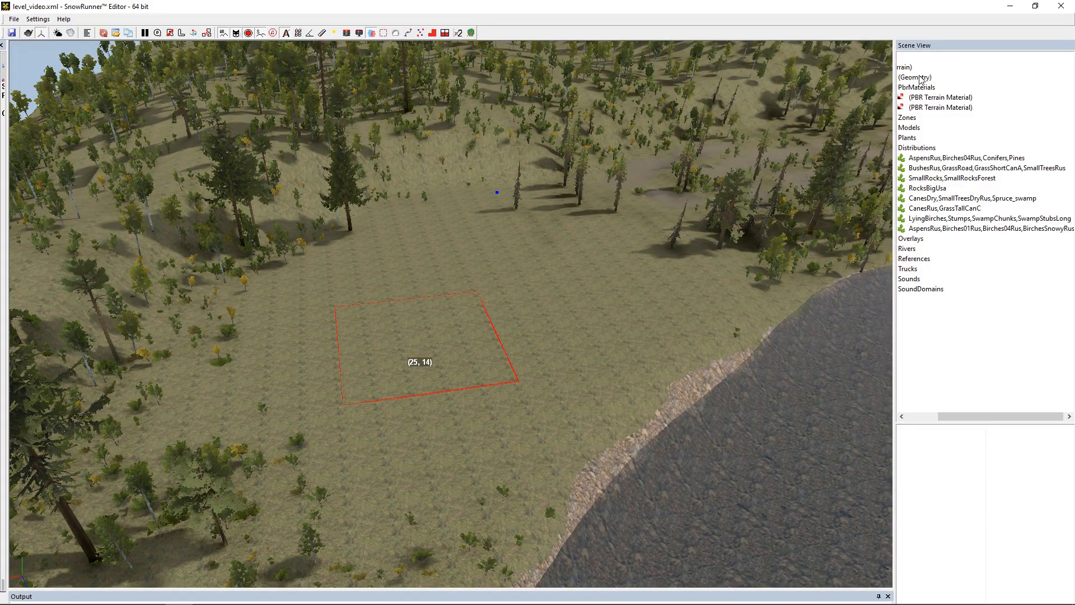
{"action": "left_click", "coordinate": [918, 77]}
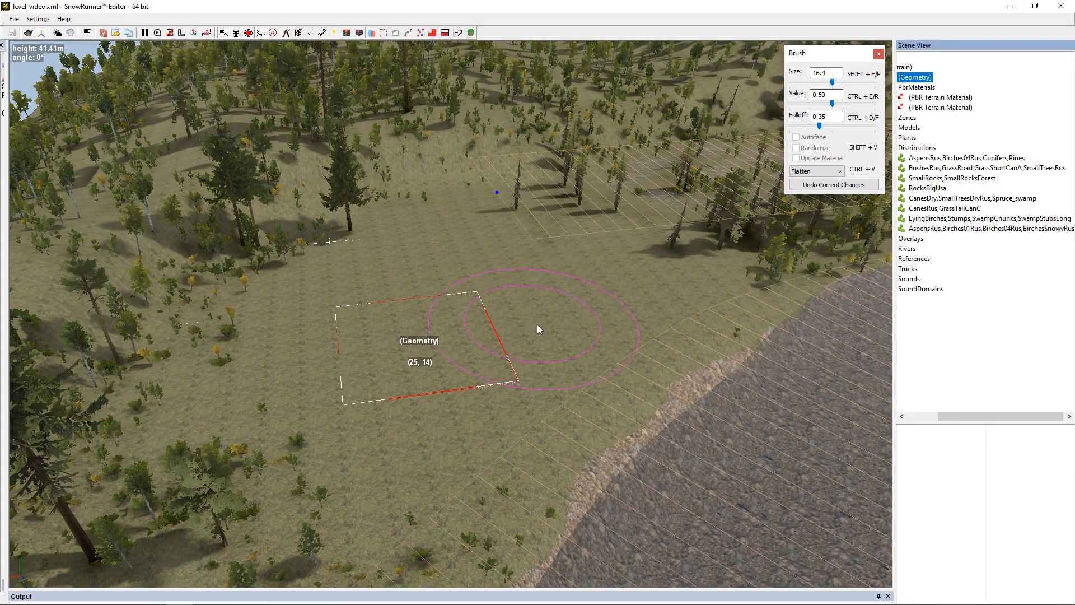
{"action": "left_click_drag", "start_coordinate": [598, 305], "coordinate": [560, 284]}
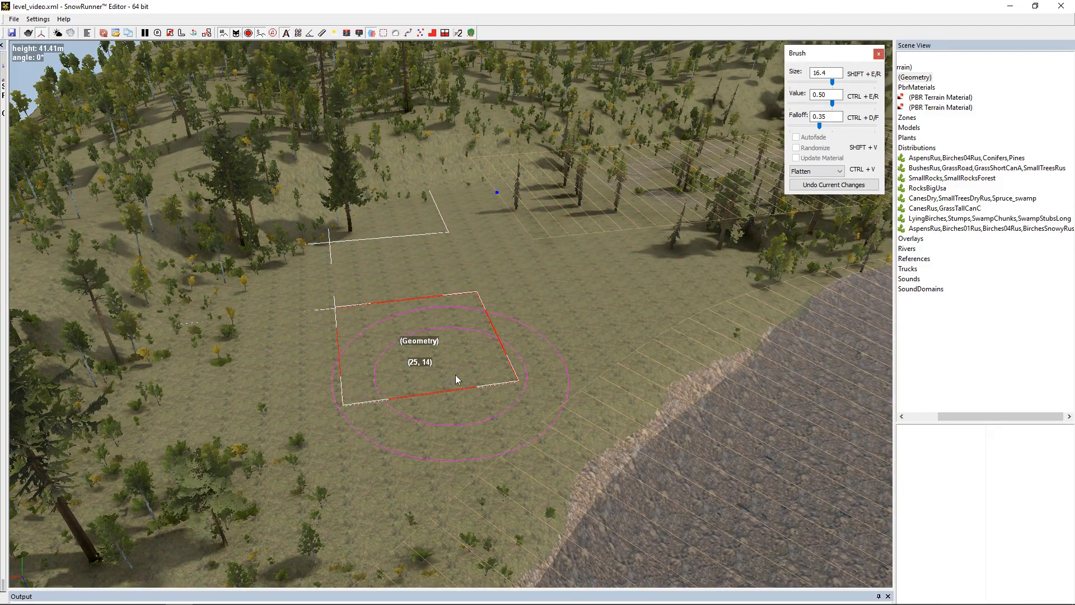
{"action": "mouse_move", "coordinate": [349, 462]}
{"action": "left_mouse_down"}
{"action": "mouse_move", "coordinate": [257, 365]}
{"action": "mouse_move", "coordinate": [378, 245]}
{"action": "left_mouse_up"}
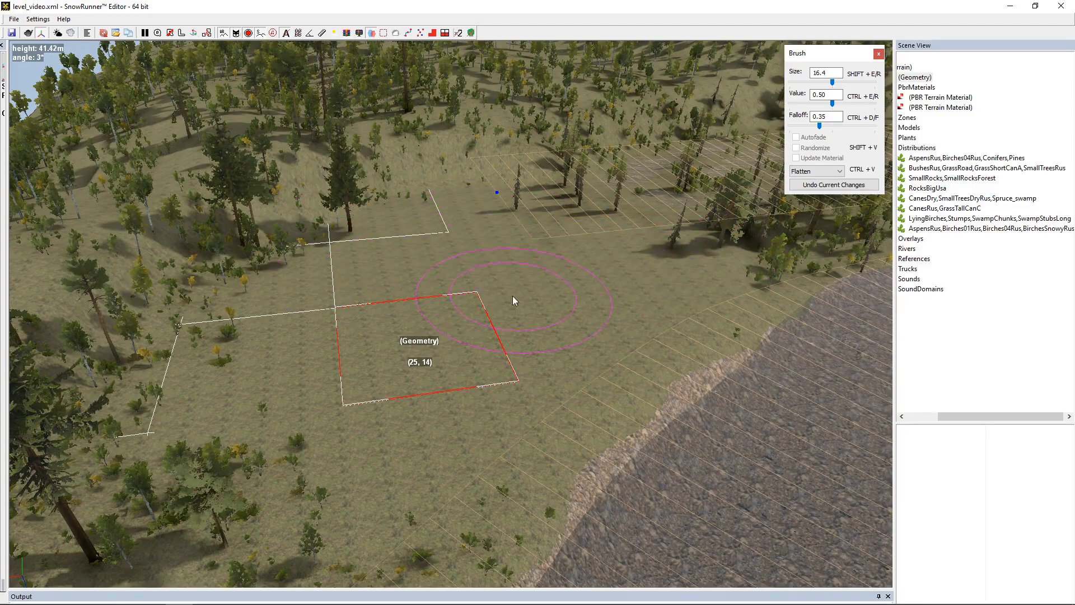
{"action": "right_click", "coordinate": [519, 331]}
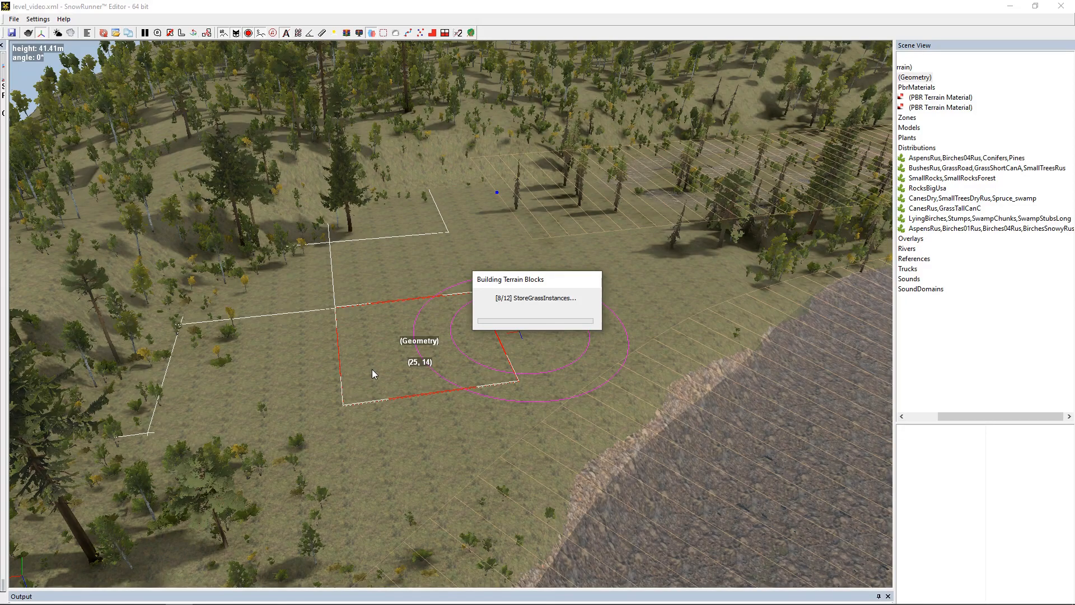
- Start adding a model to the flattened clearing in block (25, 14)
{"action": "scroll", "coordinate": [577, 387], "scroll_direction": "up", "scroll_amount": 4}
{"action": "middle_click_drag", "start_coordinate": [538, 357], "coordinate": [502, 340], "text": "alt"}
{"action": "left_click", "coordinate": [513, 338]}
{"action": "right_click", "coordinate": [512, 338]}
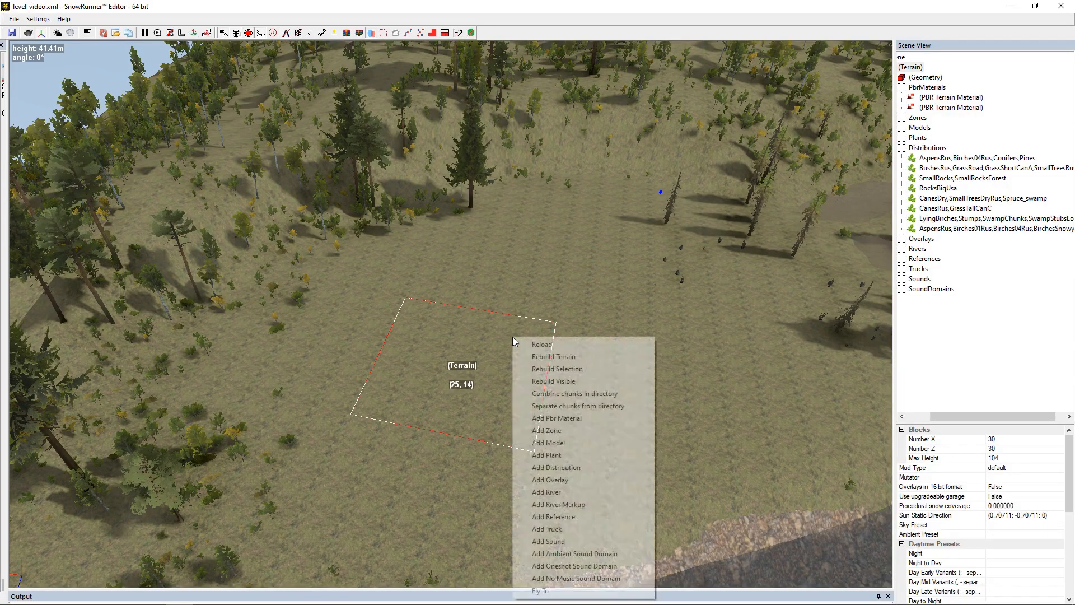
{"action": "left_click", "coordinate": [579, 447]}
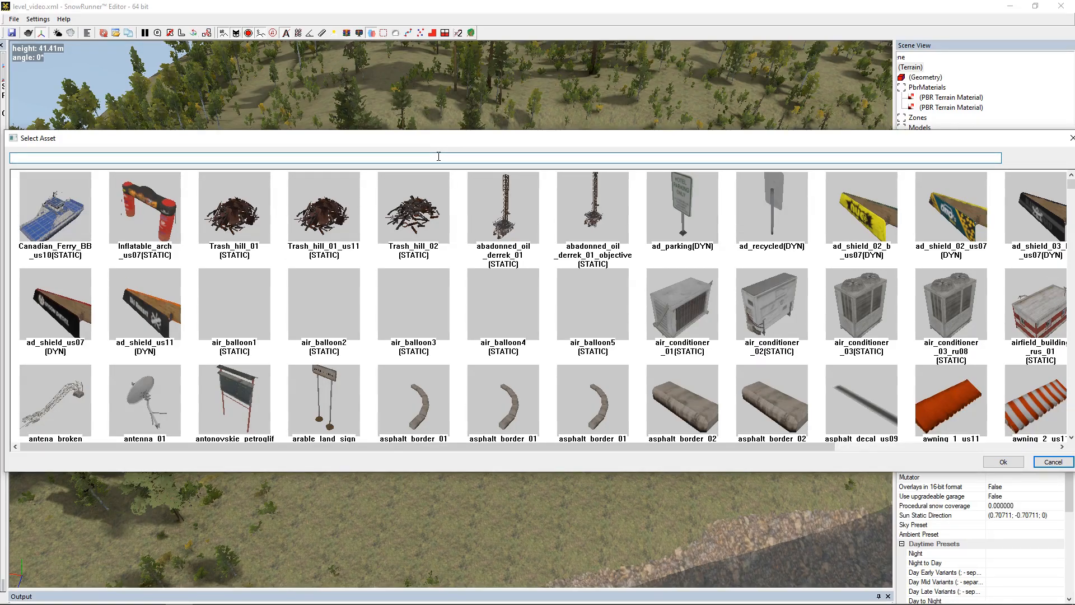
{"action": "type", "text": "bar"}
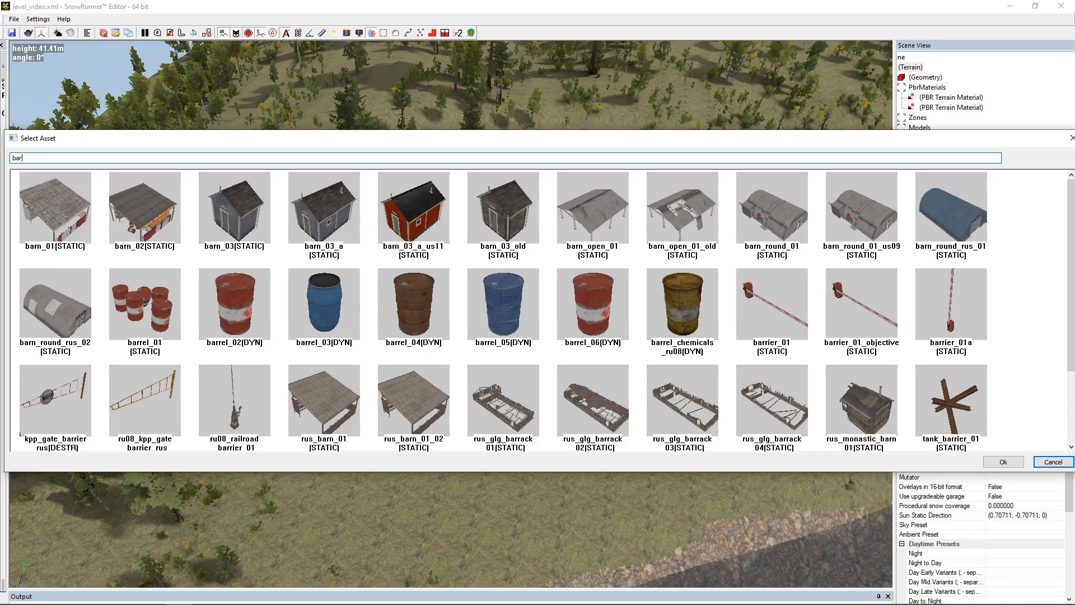
{"action": "key", "text": "BackSpace"}
{"action": "key", "text": "BackSpace"}
{"action": "key", "text": "BackSpace"}
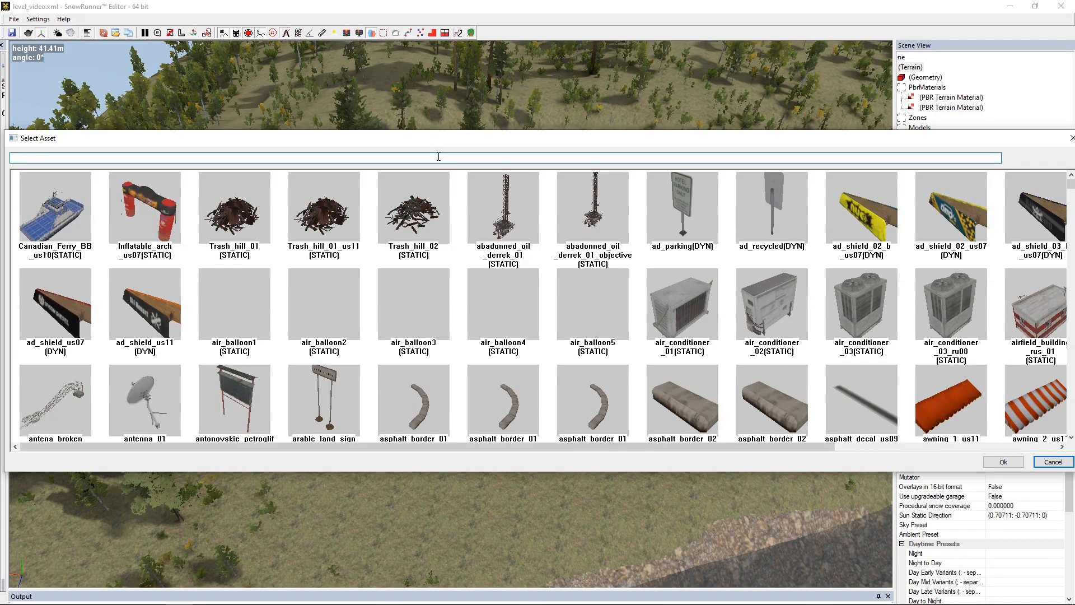
- Search the assets for "cou" and add the countryside_02 barn to the clearing
{"action": "type", "text": "cou"}
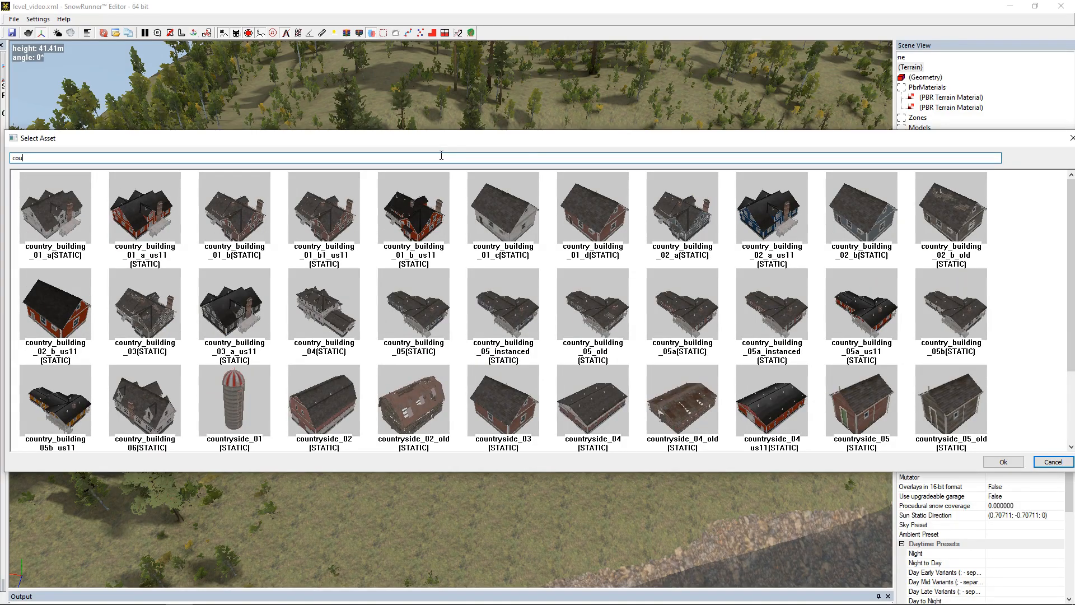
{"action": "double_click", "coordinate": [310, 403]}
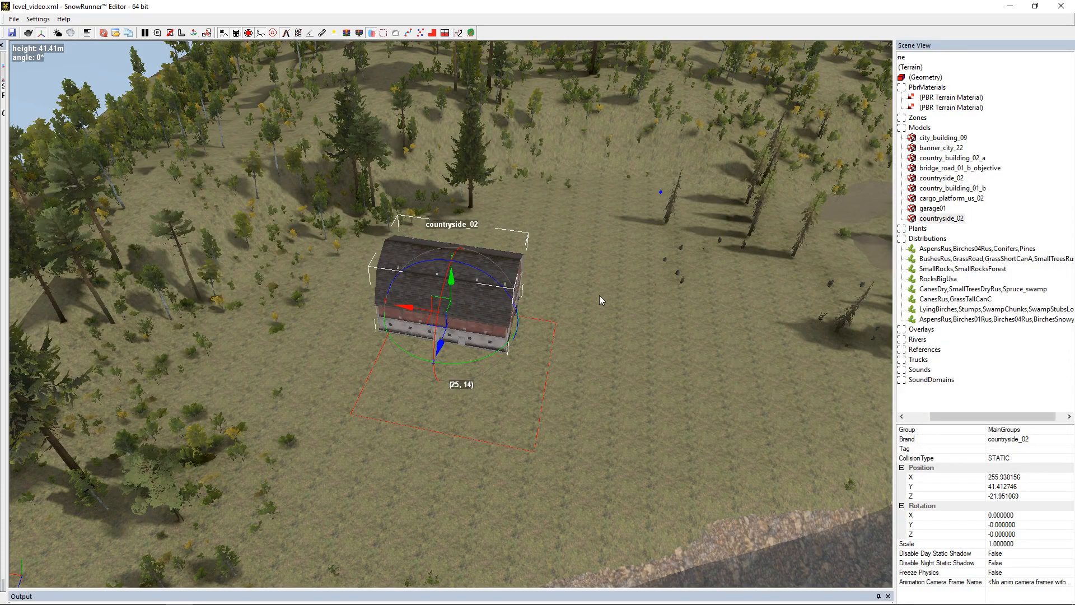
- Rotate the countryside_02 barn to about 48.9 and move it to Z about -31.6, undoing the last move
{"action": "scroll", "coordinate": [600, 294], "scroll_direction": "up", "scroll_amount": 5}
{"action": "right_click_drag", "start_coordinate": [562, 345], "coordinate": [521, 351]}
{"action": "scroll", "coordinate": [553, 340], "scroll_direction": "down", "scroll_amount": 3}
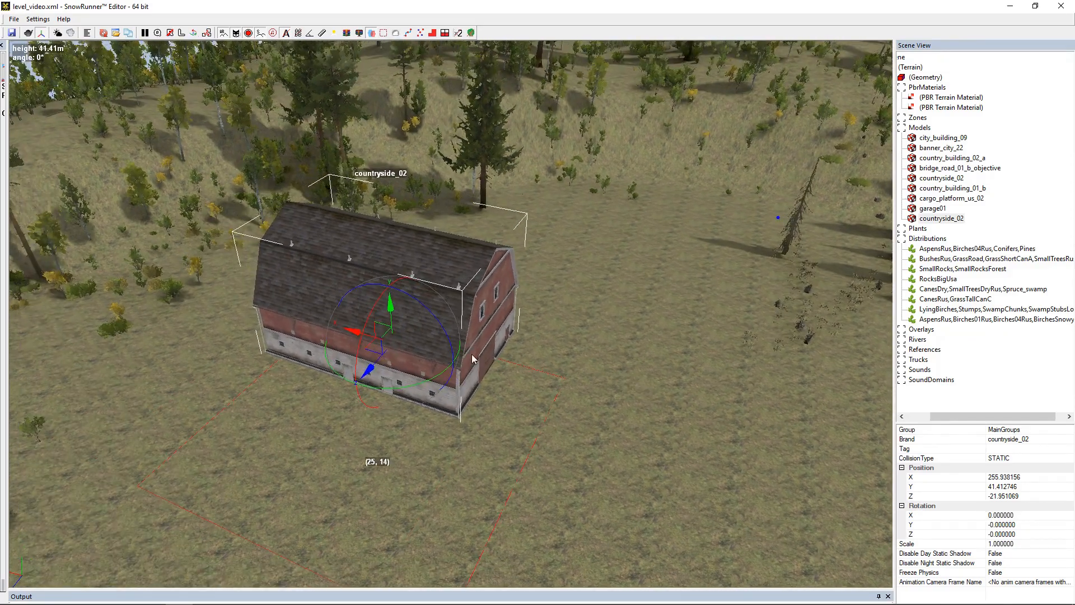
{"action": "left_click_drag", "start_coordinate": [436, 382], "coordinate": [425, 273]}
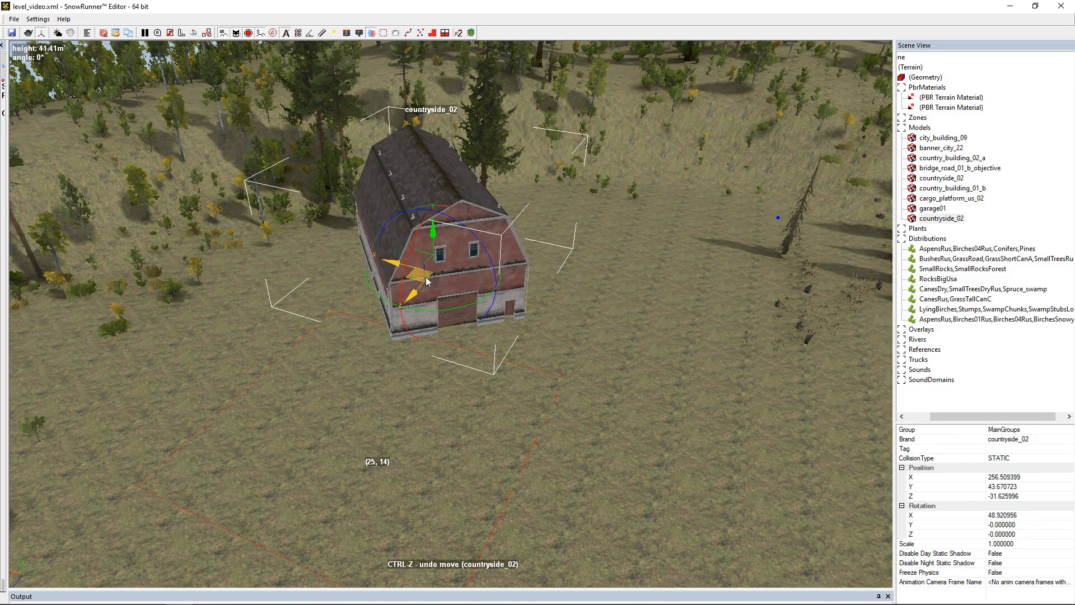
{"action": "key", "text": "ctrl+z"}
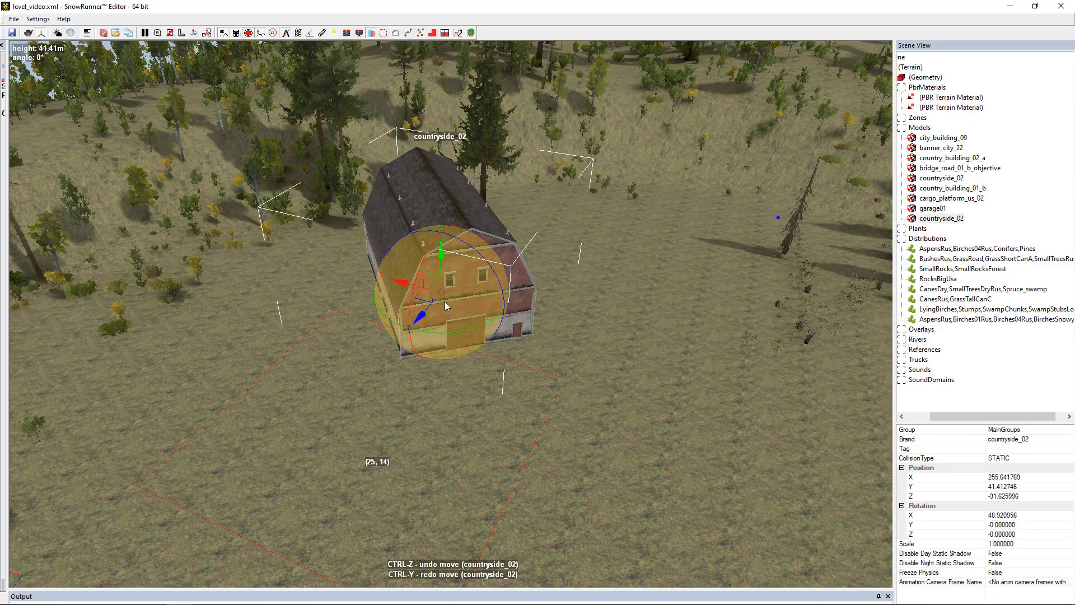
- Move the countryside_02 barn across the clearing to about X 261.3, Z -34.9
{"action": "scroll", "coordinate": [408, 300], "scroll_direction": "up", "scroll_amount": 5}
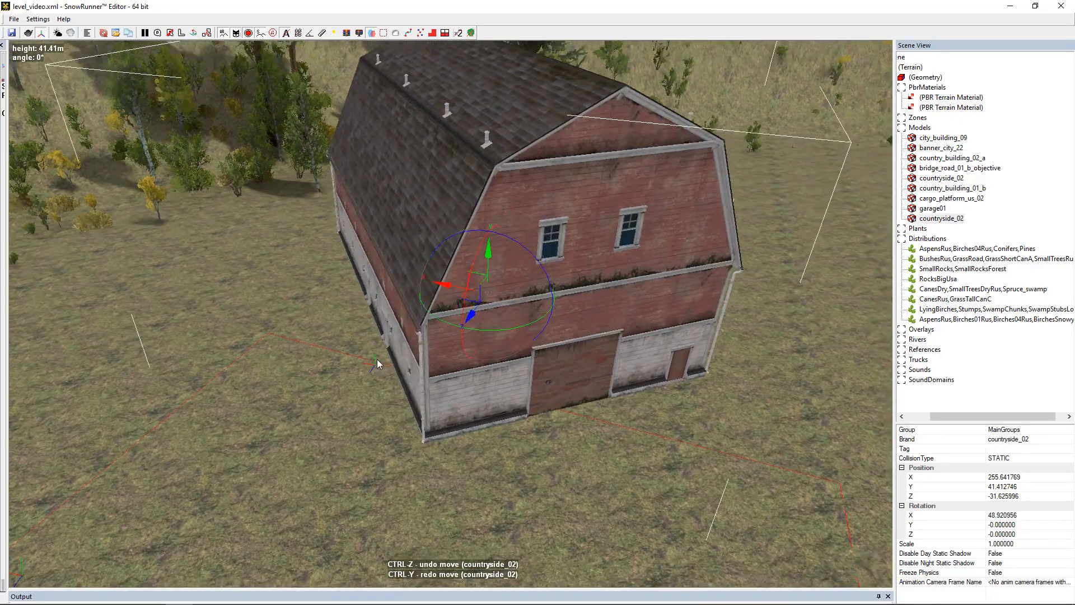
{"action": "mouse_move", "coordinate": [378, 358]}
{"action": "middle_mouse_down", "text": "alt"}
{"action": "mouse_move", "coordinate": [374, 348]}
{"action": "mouse_move", "coordinate": [399, 360]}
{"action": "middle_mouse_up", "text": "alt"}
{"action": "middle_click_drag", "start_coordinate": [425, 301], "coordinate": [323, 259]}
{"action": "left_click_drag", "start_coordinate": [322, 255], "coordinate": [322, 255]}
{"action": "scroll", "coordinate": [463, 301], "scroll_direction": "up", "scroll_amount": 2}
{"action": "middle_click_drag", "start_coordinate": [464, 307], "coordinate": [429, 297], "text": "alt"}
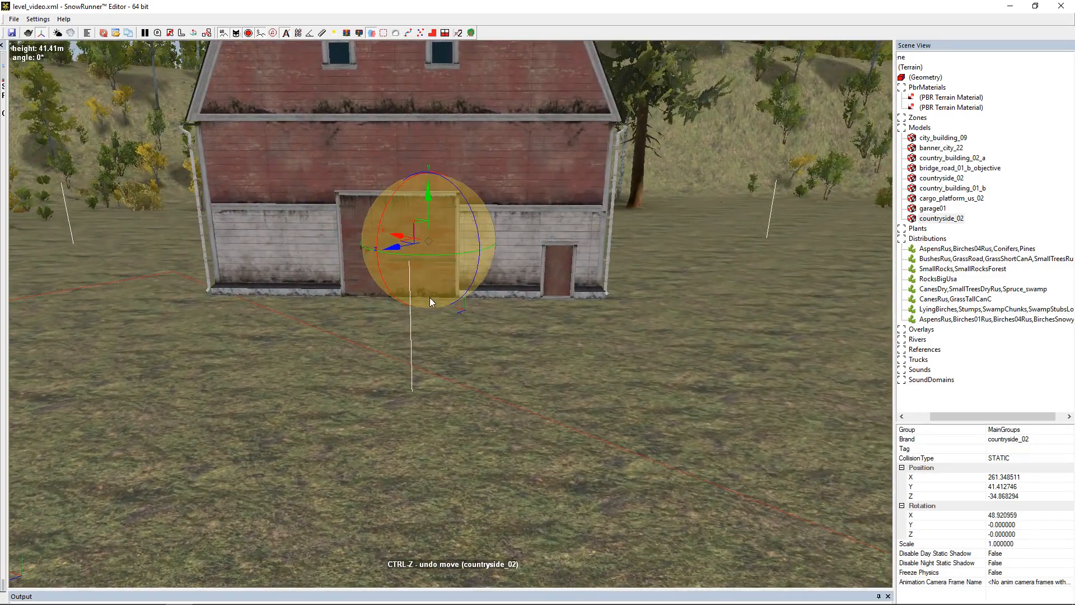
- Lower the countryside_02 barn slightly to about Y 41.39 so the base of its small front door meets the ground
{"action": "left_click", "coordinate": [430, 195]}
{"action": "scroll", "coordinate": [546, 263], "scroll_direction": "up", "scroll_amount": 5}
{"action": "middle_click_drag", "start_coordinate": [493, 427], "coordinate": [473, 421], "text": "alt"}
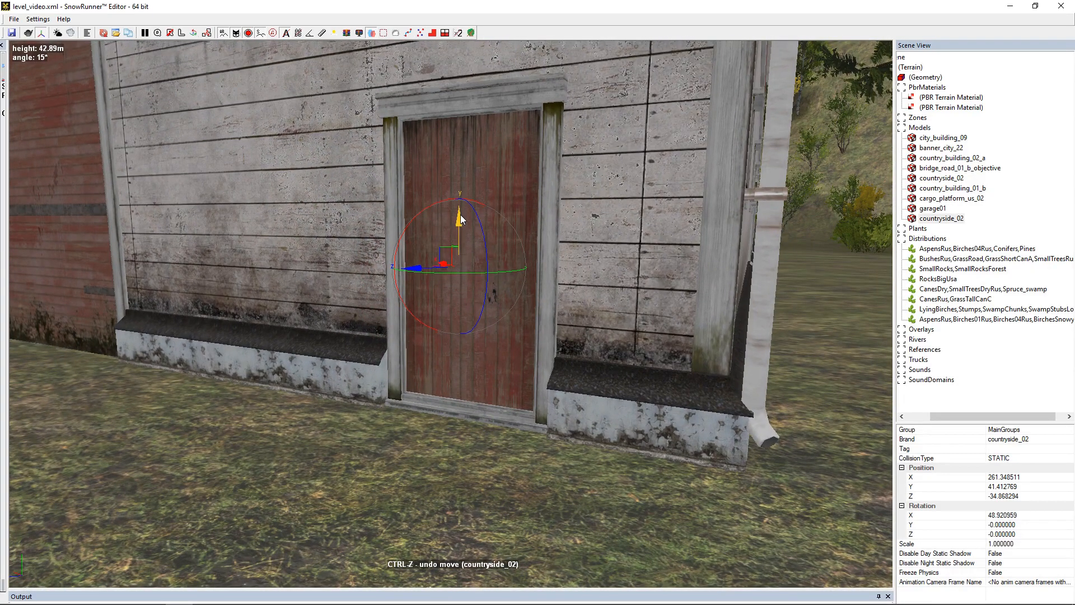
{"action": "left_click_drag", "start_coordinate": [461, 216], "coordinate": [462, 219]}
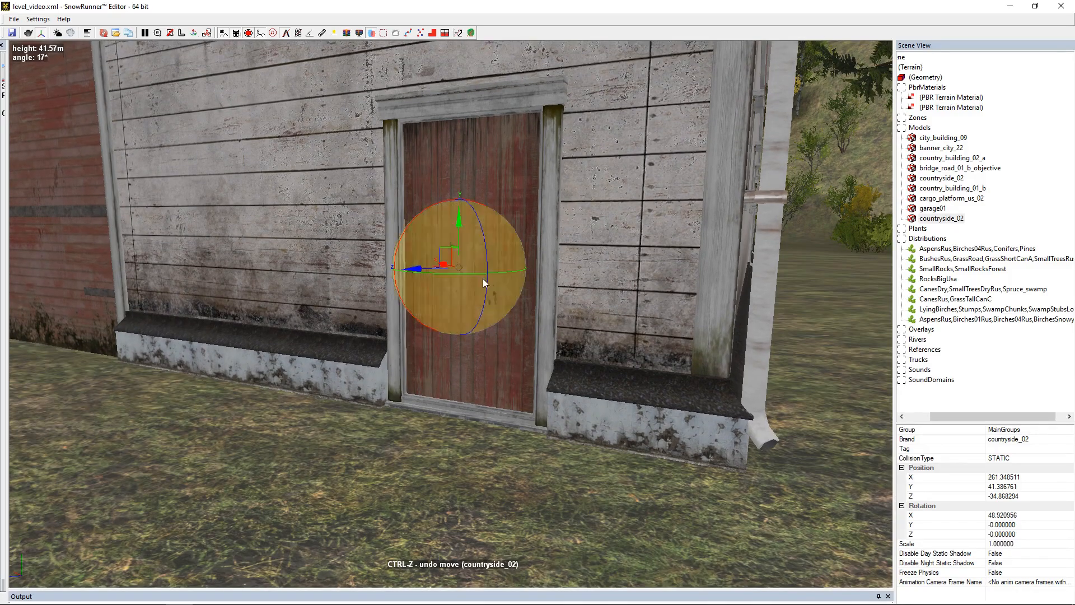
- Deselect the barn and examine from several sides how its walls and foundation sit on the ground
{"action": "scroll", "coordinate": [567, 458], "scroll_direction": "down", "scroll_amount": 5}
{"action": "mouse_move", "coordinate": [567, 459]}
{"action": "right_mouse_down"}
{"action": "mouse_move", "coordinate": [559, 468]}
{"action": "mouse_move", "coordinate": [572, 446]}
{"action": "right_mouse_up"}
{"action": "scroll", "coordinate": [559, 468], "scroll_direction": "down", "scroll_amount": 3}
{"action": "scroll", "coordinate": [573, 445], "scroll_direction": "down", "scroll_amount": 1}
{"action": "left_click", "coordinate": [573, 443]}
{"action": "right_click_drag", "start_coordinate": [606, 401], "coordinate": [289, 267]}
{"action": "scroll", "coordinate": [375, 482], "scroll_direction": "up", "scroll_amount": 4}
{"action": "scroll", "coordinate": [414, 223], "scroll_direction": "up", "scroll_amount": 3}
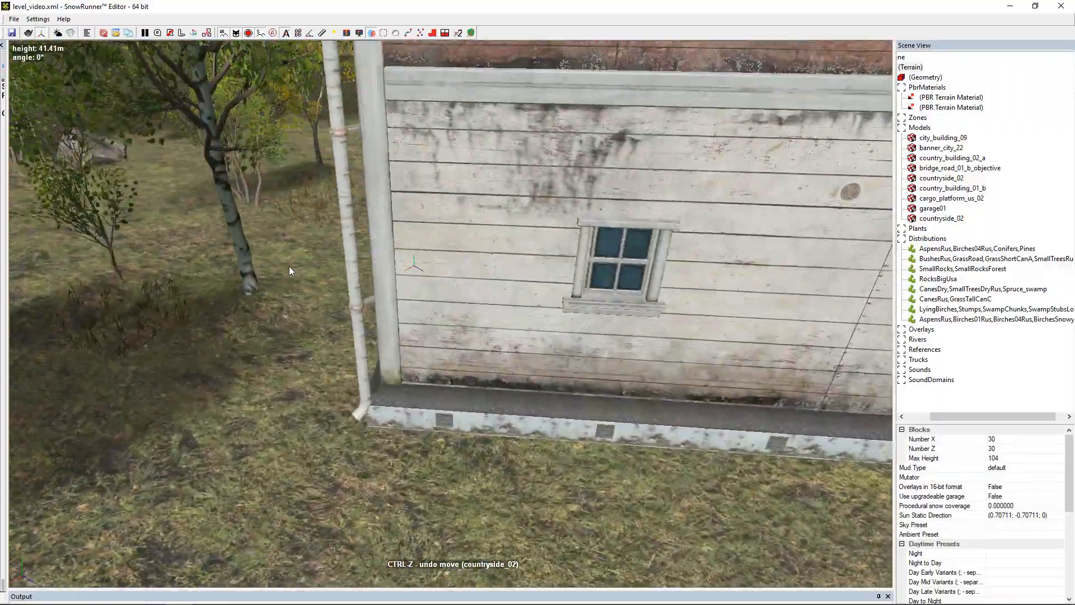
{"action": "scroll", "coordinate": [289, 267], "scroll_direction": "down", "scroll_amount": 3}
{"action": "scroll", "coordinate": [529, 398], "scroll_direction": "up", "scroll_amount": 4}
{"action": "scroll", "coordinate": [546, 390], "scroll_direction": "down", "scroll_amount": 2}
{"action": "right_click_drag", "start_coordinate": [546, 390], "coordinate": [480, 374]}
{"action": "scroll", "coordinate": [483, 371], "scroll_direction": "down", "scroll_amount": 6}
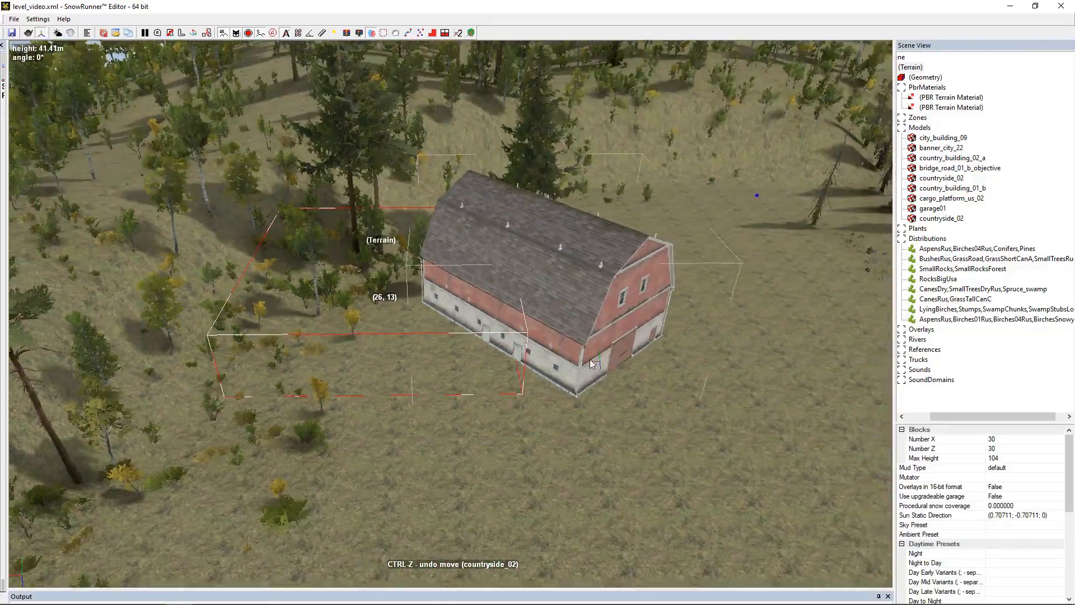
- Search the model assets for "cou" and add the country_building_01_b house to the open ground beside the barn
{"action": "right_click_drag", "start_coordinate": [590, 358], "coordinate": [306, 259]}
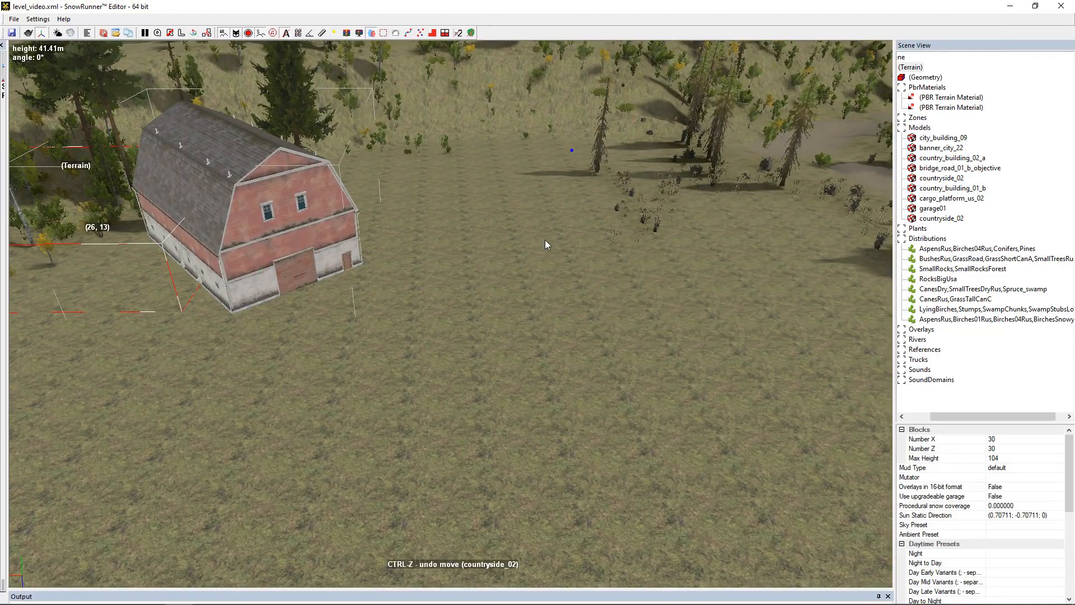
{"action": "right_click_drag", "start_coordinate": [435, 324], "coordinate": [527, 398]}
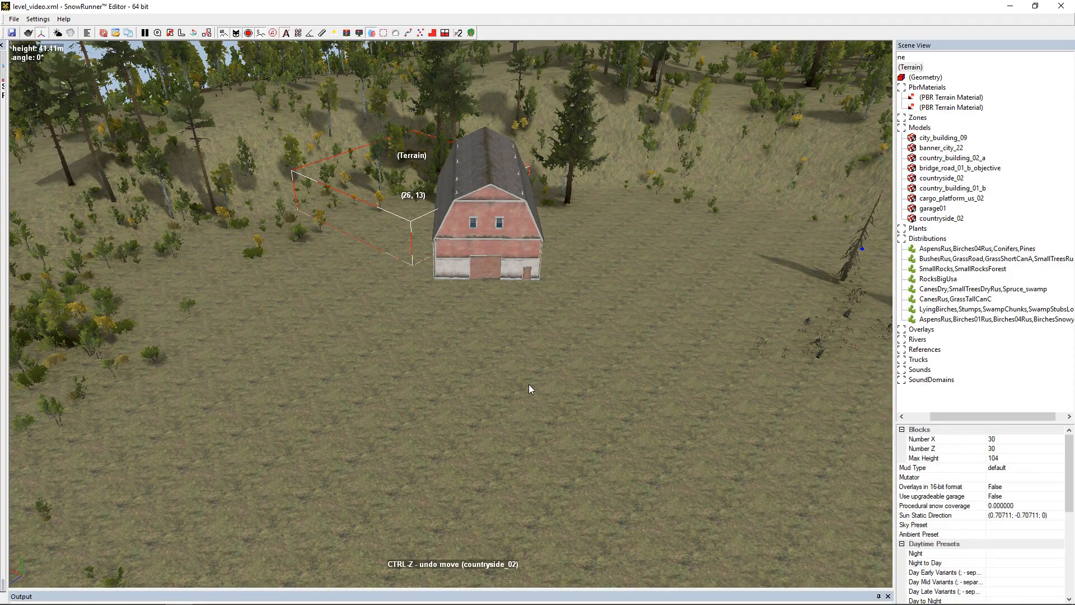
{"action": "scroll", "coordinate": [549, 351], "scroll_direction": "up", "scroll_amount": 5}
{"action": "right_click_drag", "start_coordinate": [550, 345], "coordinate": [576, 333]}
{"action": "scroll", "coordinate": [626, 339], "scroll_direction": "down", "scroll_amount": 5}
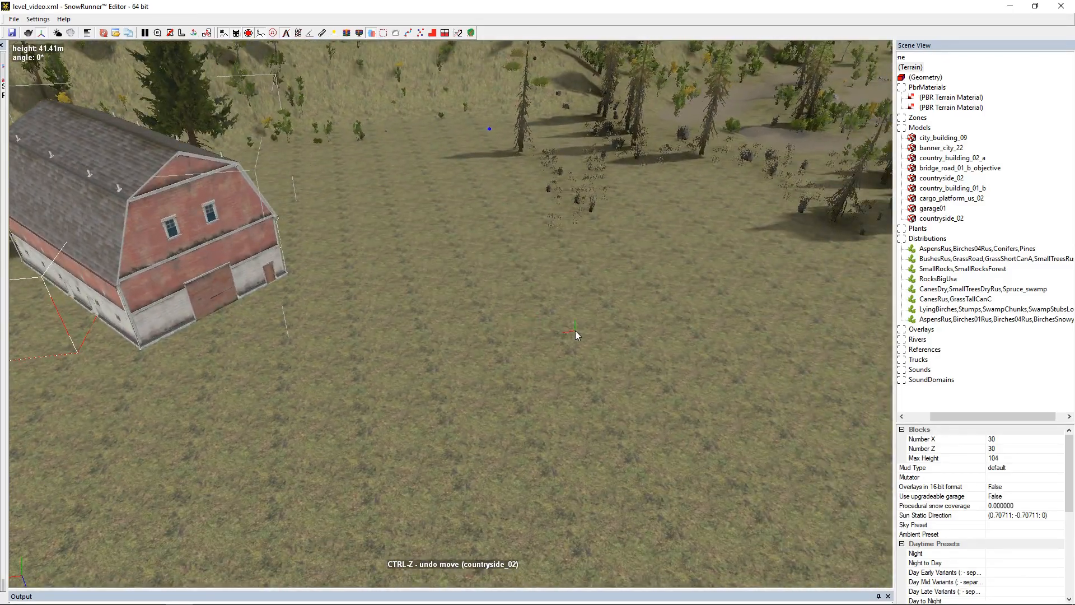
{"action": "right_click", "coordinate": [576, 333]}
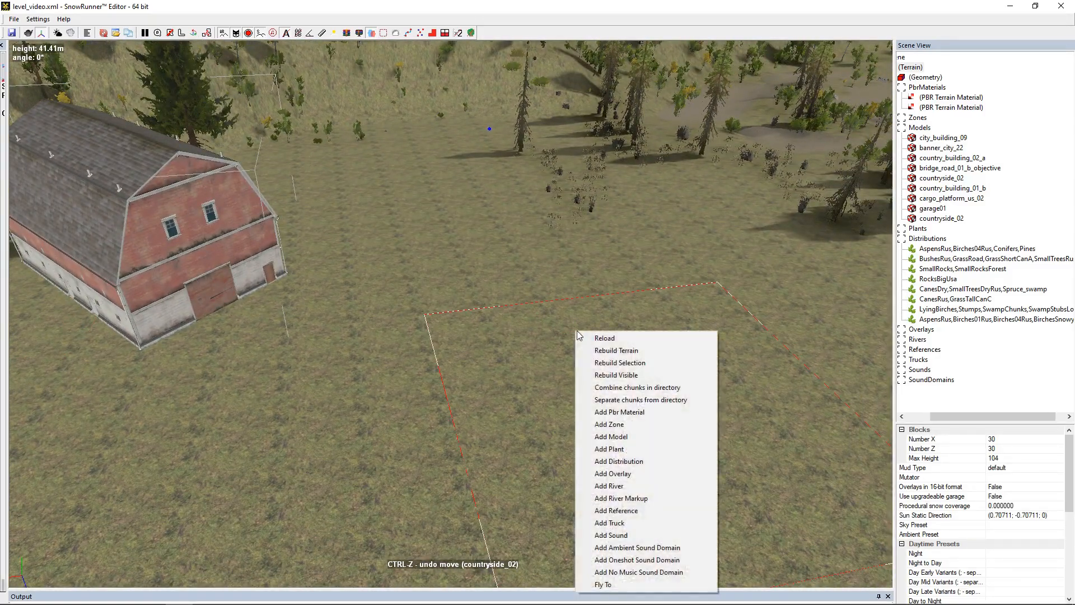
{"action": "left_click", "coordinate": [635, 440]}
{"action": "left_click", "coordinate": [561, 158]}
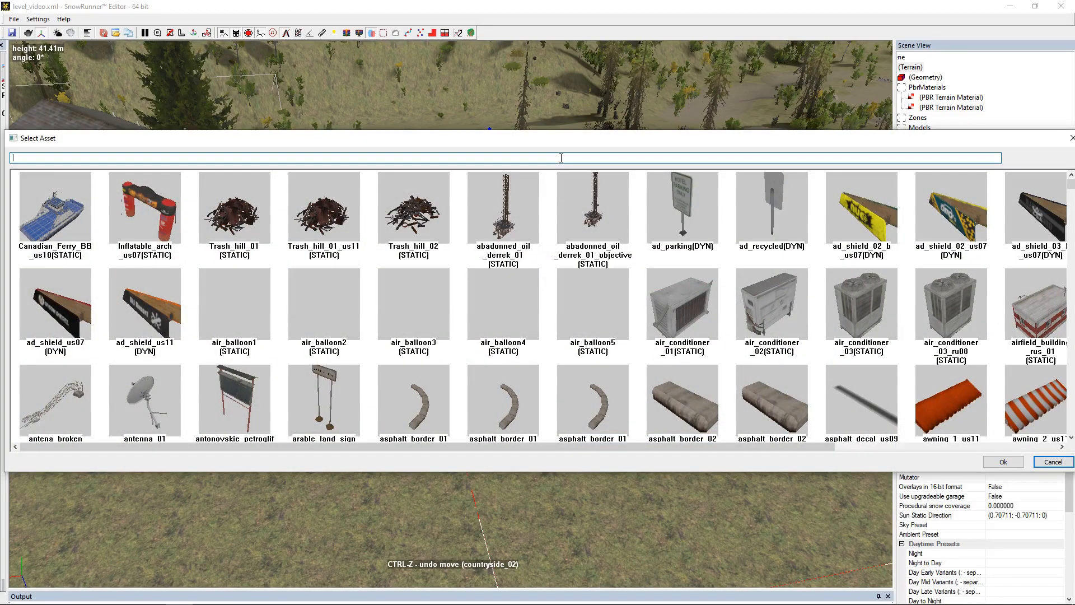
{"action": "type", "text": "c"}
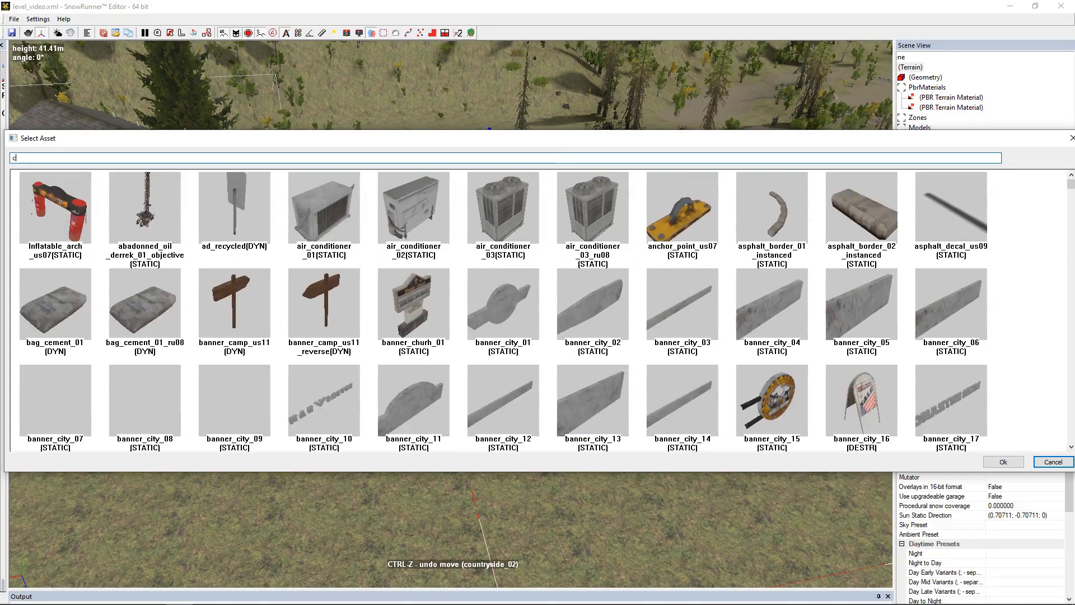
{"action": "type", "text": "ou"}
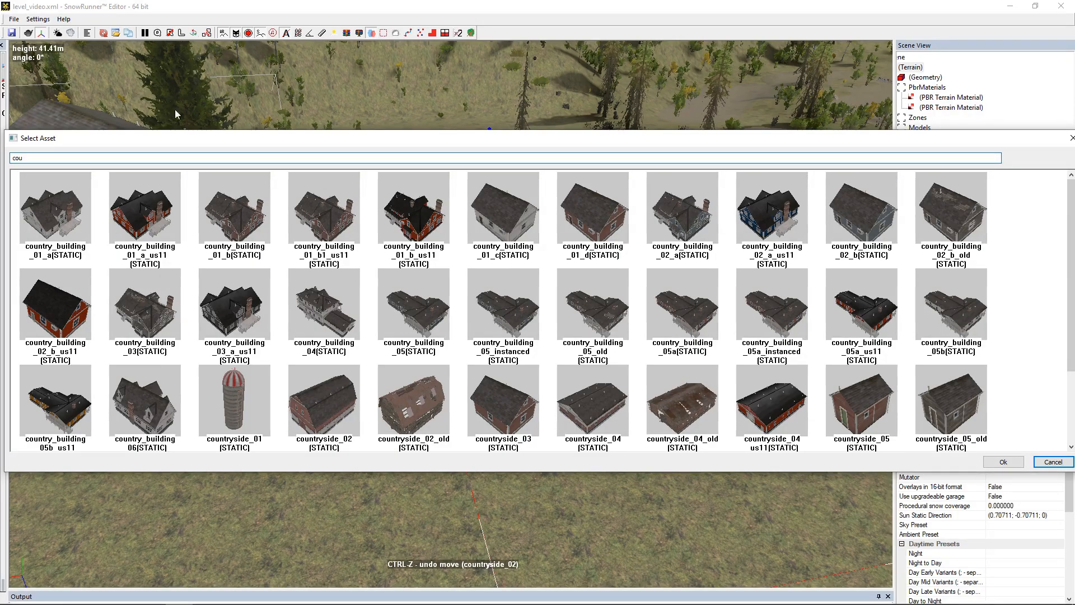
{"action": "double_click", "coordinate": [236, 220]}
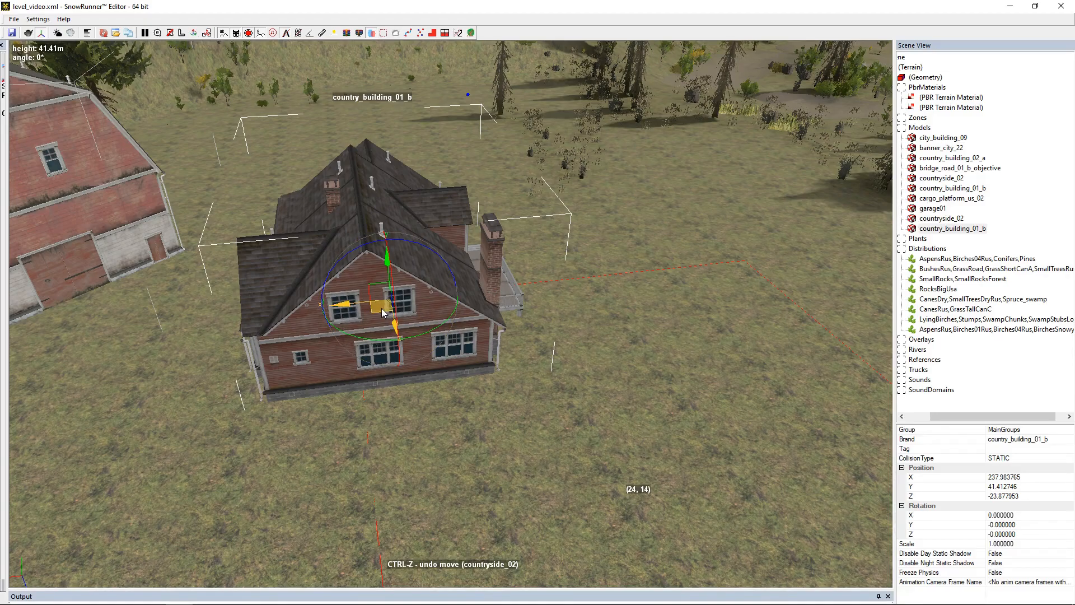
- Move the country_building_01_b house to about X 218.8, Z -29.6 and rotate it to about -27.3
{"action": "left_click_drag", "start_coordinate": [383, 312], "coordinate": [797, 255]}
{"action": "key", "text": "ctrl+z"}
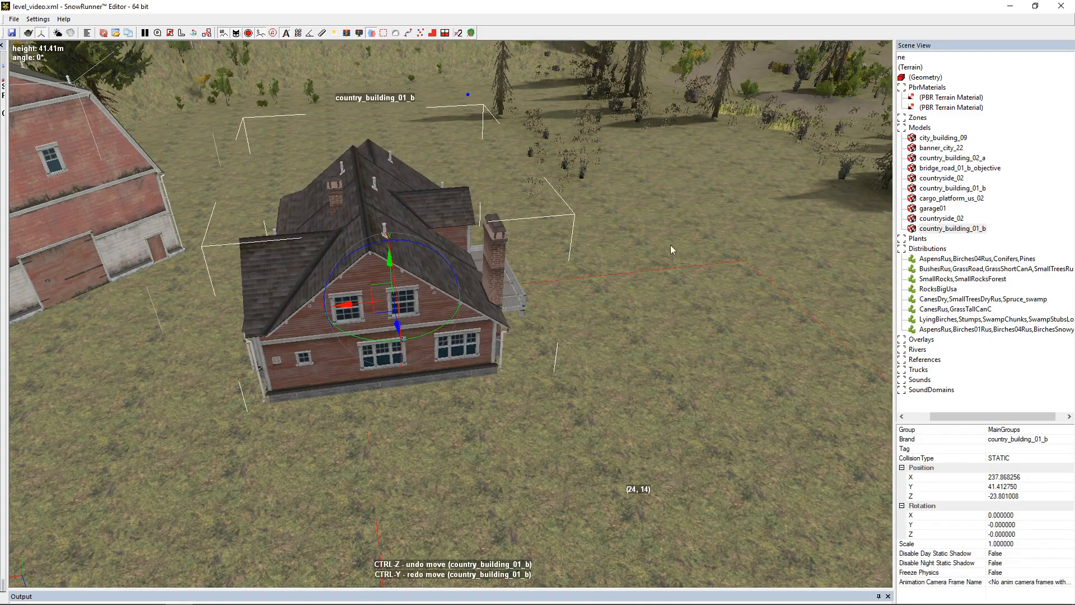
{"action": "left_click_drag", "start_coordinate": [385, 310], "coordinate": [602, 291]}
{"action": "scroll", "coordinate": [548, 270], "scroll_direction": "up", "scroll_amount": 3}
{"action": "scroll", "coordinate": [543, 277], "scroll_direction": "down", "scroll_amount": 3}
{"action": "scroll", "coordinate": [526, 305], "scroll_direction": "down", "scroll_amount": 3}
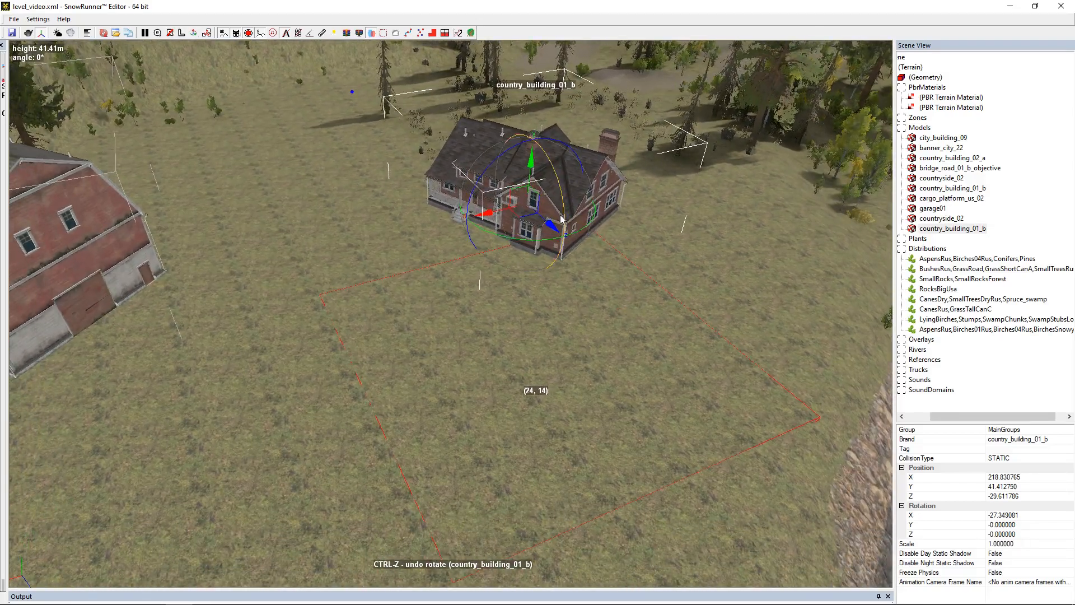
- Move the house to about X 215.3, Z -24.1 and scale it up to about 1.173
{"action": "left_click_drag", "start_coordinate": [561, 219], "coordinate": [587, 229]}
{"action": "key", "text": "ctrl+z"}
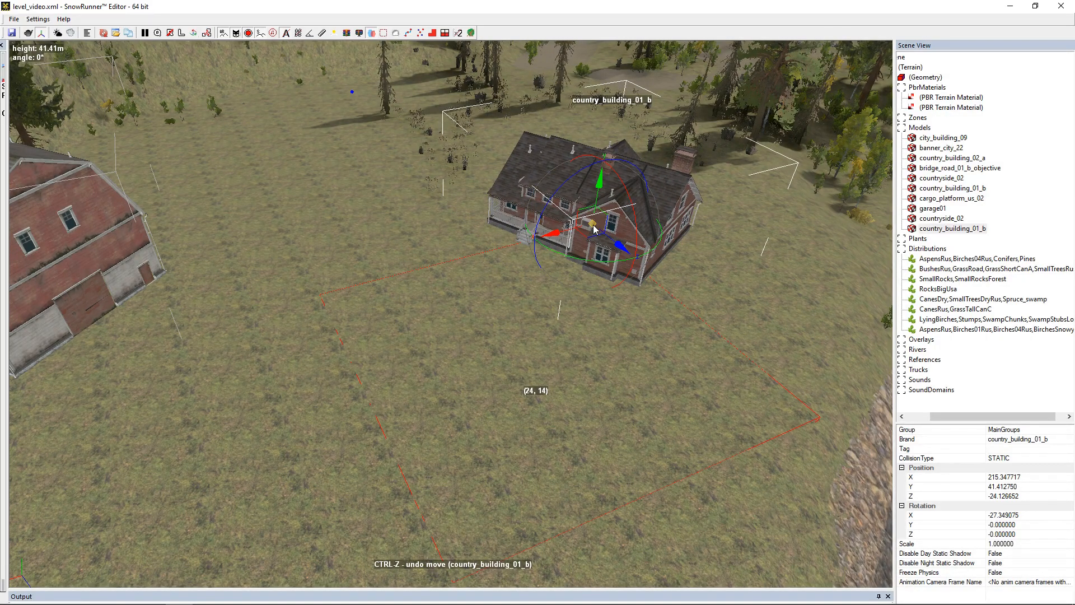
{"action": "left_click_drag", "start_coordinate": [593, 228], "coordinate": [599, 210]}
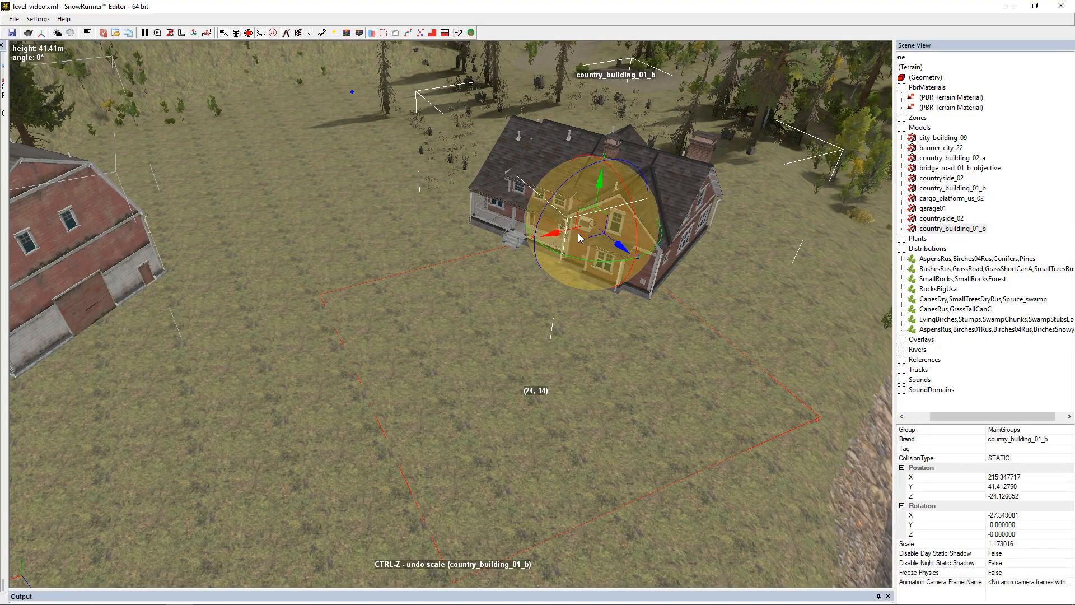
- Rotate the house about its vertical axis to about 30.3, undoing the unwanted tilt, and deselect it
{"action": "middle_click_drag", "start_coordinate": [438, 354], "coordinate": [431, 350], "text": "alt"}
{"action": "scroll", "coordinate": [432, 351], "scroll_direction": "down", "scroll_amount": 3}
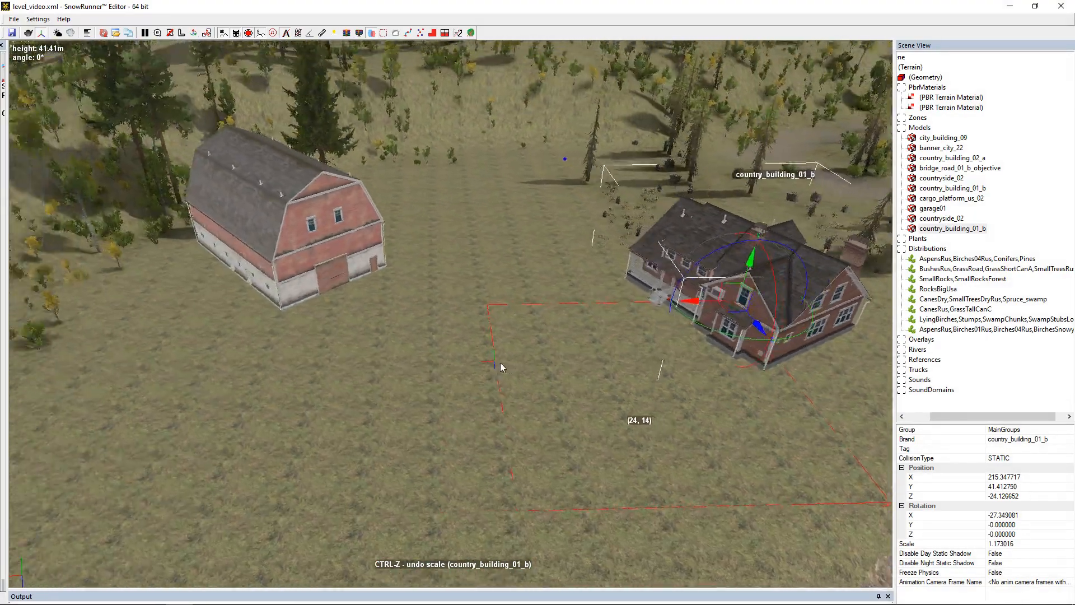
{"action": "middle_click_drag", "start_coordinate": [512, 365], "coordinate": [553, 377], "text": "alt"}
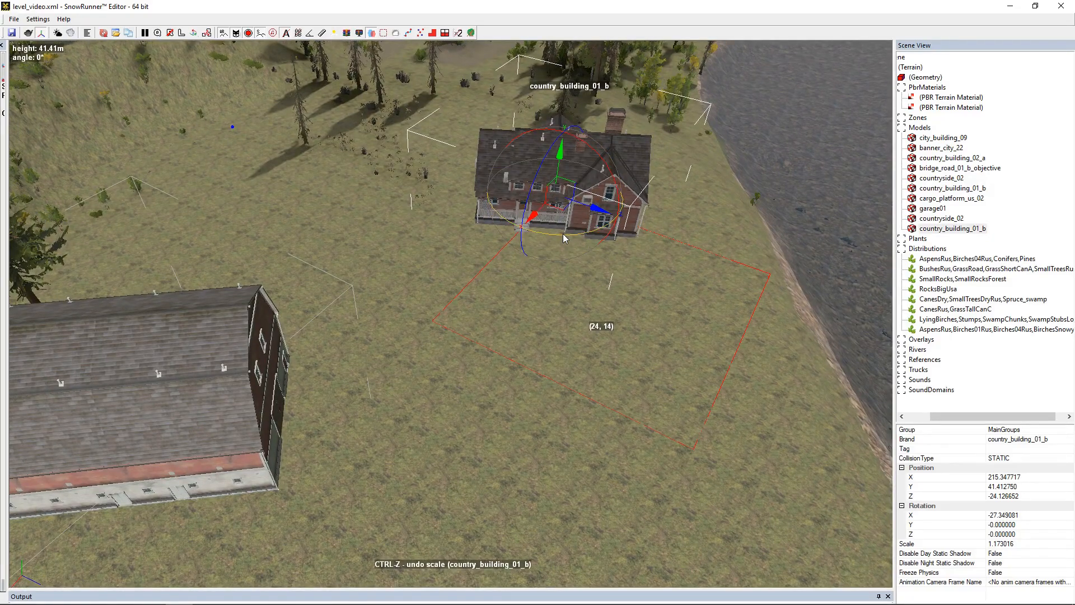
{"action": "left_click_drag", "start_coordinate": [563, 236], "coordinate": [535, 241]}
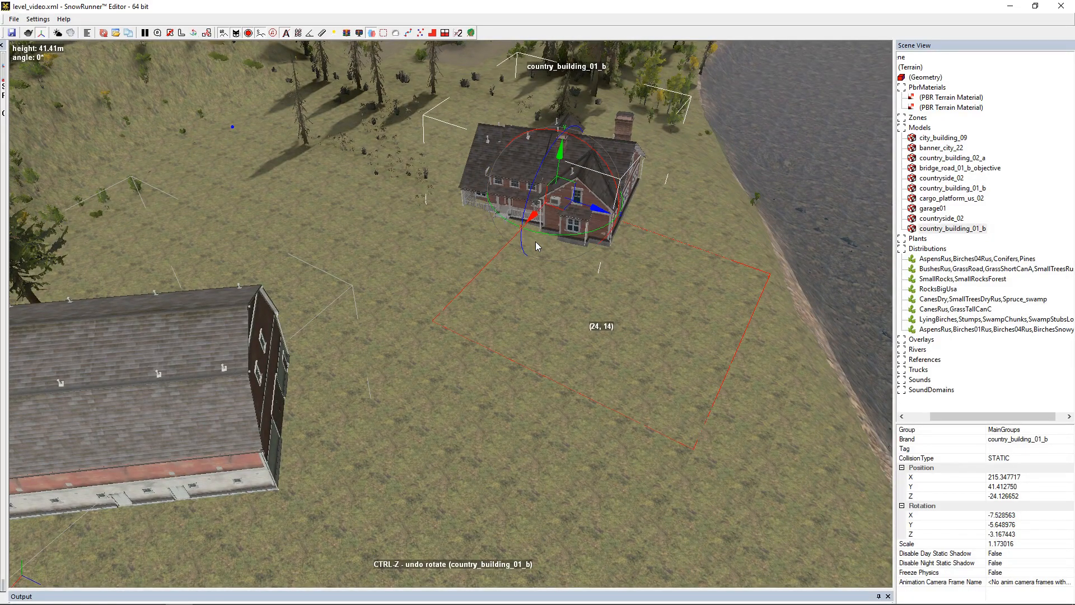
{"action": "key", "text": "ctrl+z"}
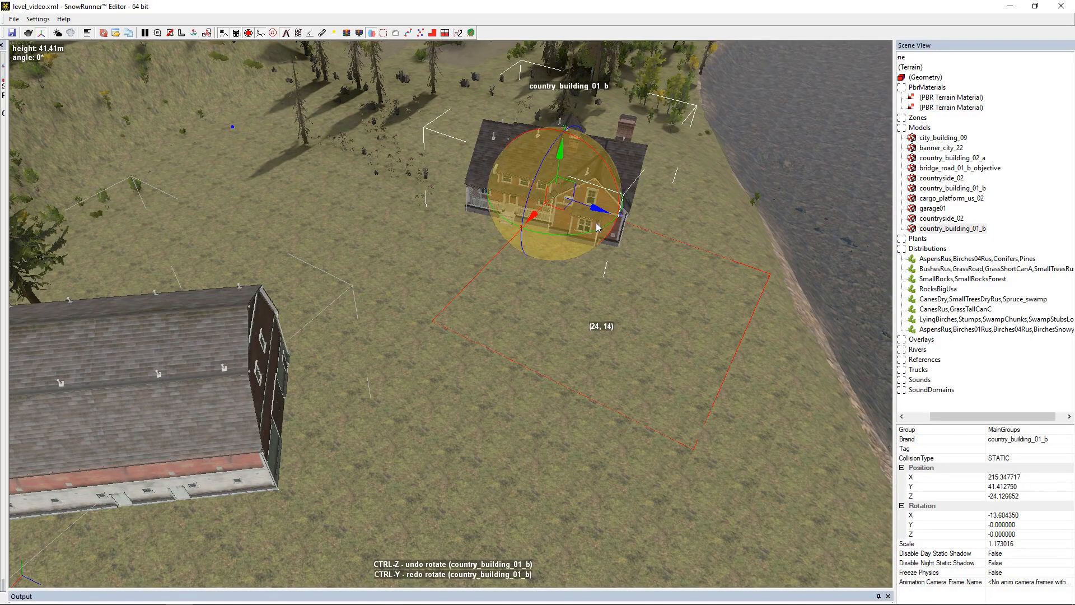
{"action": "left_click_drag", "start_coordinate": [588, 236], "coordinate": [542, 254]}
{"action": "left_click", "coordinate": [656, 357]}
- Lower the country_building_01_b house until its porch steps meet the ground, and deselect it
{"action": "scroll", "coordinate": [582, 238], "scroll_direction": "up", "scroll_amount": 8}
{"action": "middle_click_drag", "start_coordinate": [582, 238], "coordinate": [526, 254]}
{"action": "scroll", "coordinate": [505, 251], "scroll_direction": "up", "scroll_amount": 3}
{"action": "left_click", "coordinate": [497, 270]}
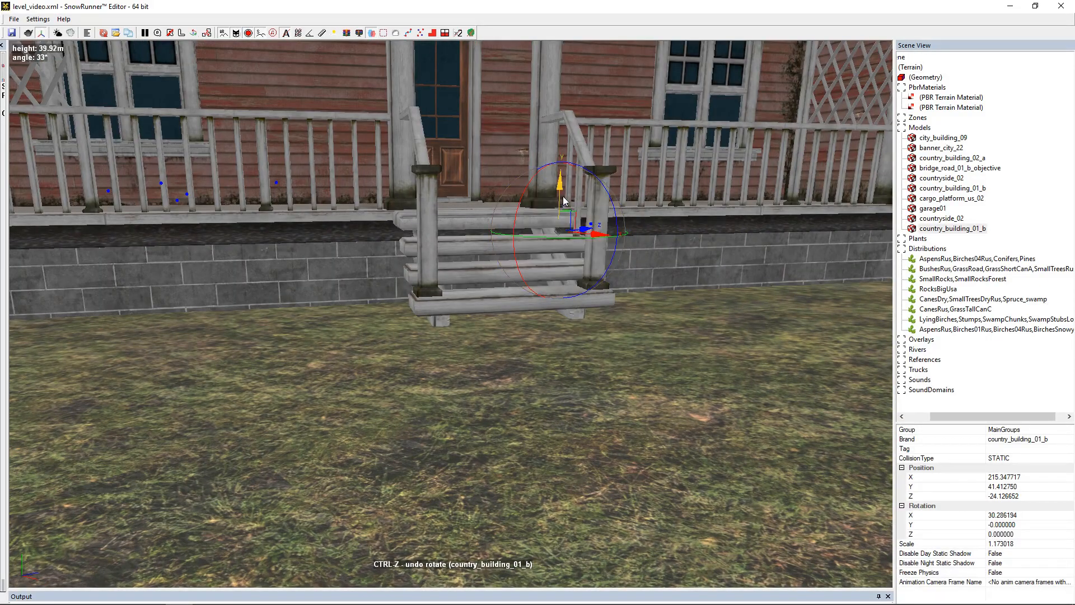
{"action": "left_click_drag", "start_coordinate": [562, 188], "coordinate": [562, 197]}
{"action": "left_click", "coordinate": [366, 402]}
- Examine the placed house and the ground between it and the barn from several angles and distances
{"action": "scroll", "coordinate": [368, 402], "scroll_direction": "down", "scroll_amount": 8}
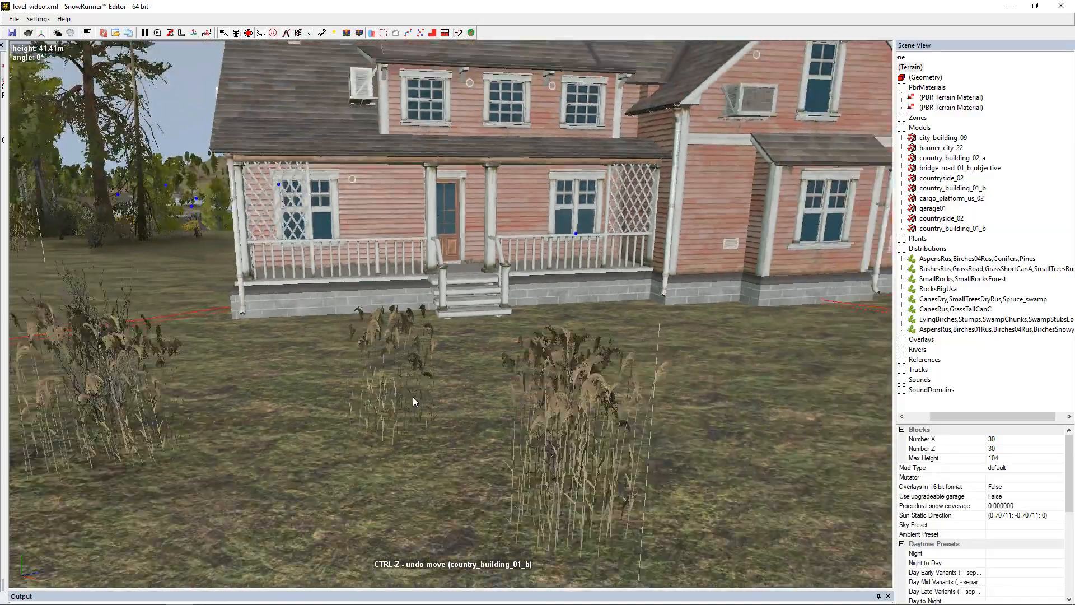
{"action": "middle_click_drag", "start_coordinate": [644, 364], "coordinate": [375, 330]}
{"action": "scroll", "coordinate": [431, 320], "scroll_direction": "up", "scroll_amount": 3}
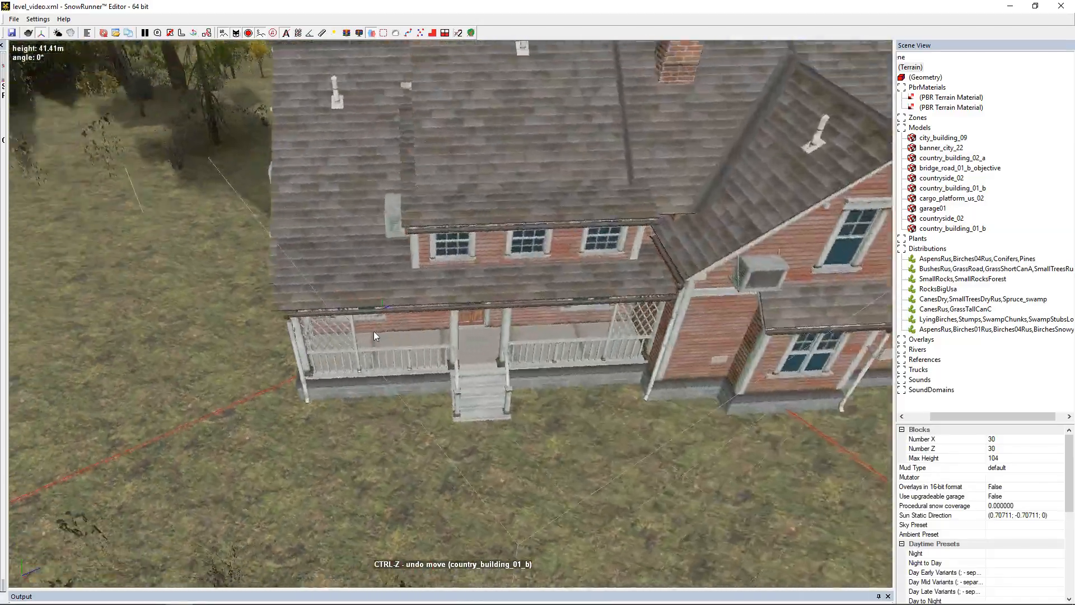
{"action": "scroll", "coordinate": [489, 320], "scroll_direction": "down", "scroll_amount": 5}
{"action": "middle_click_drag", "start_coordinate": [489, 320], "coordinate": [682, 387]}
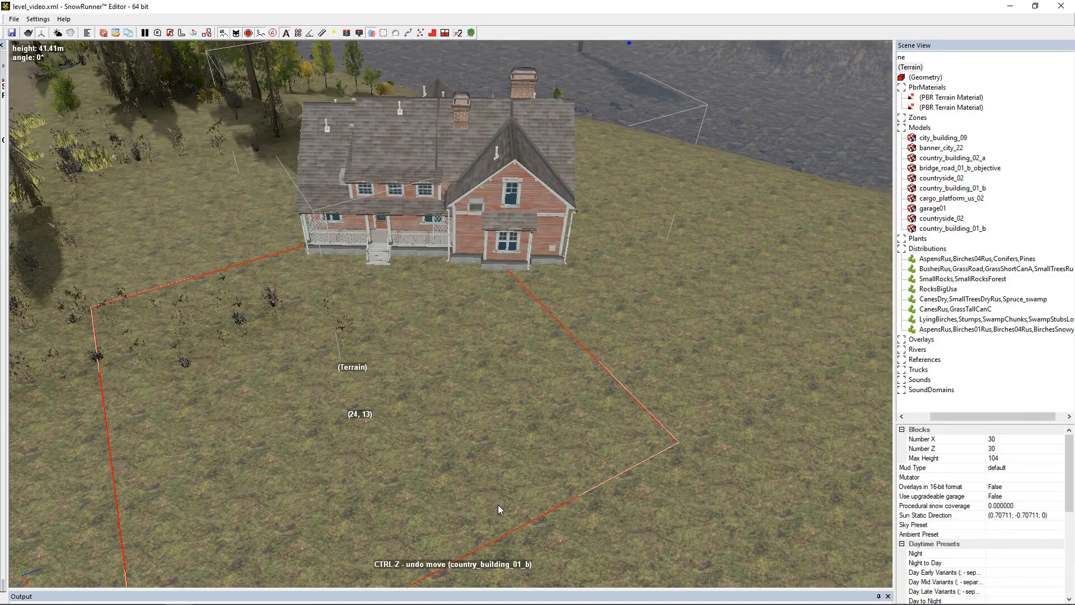
{"action": "middle_click_drag", "start_coordinate": [587, 499], "coordinate": [483, 256]}
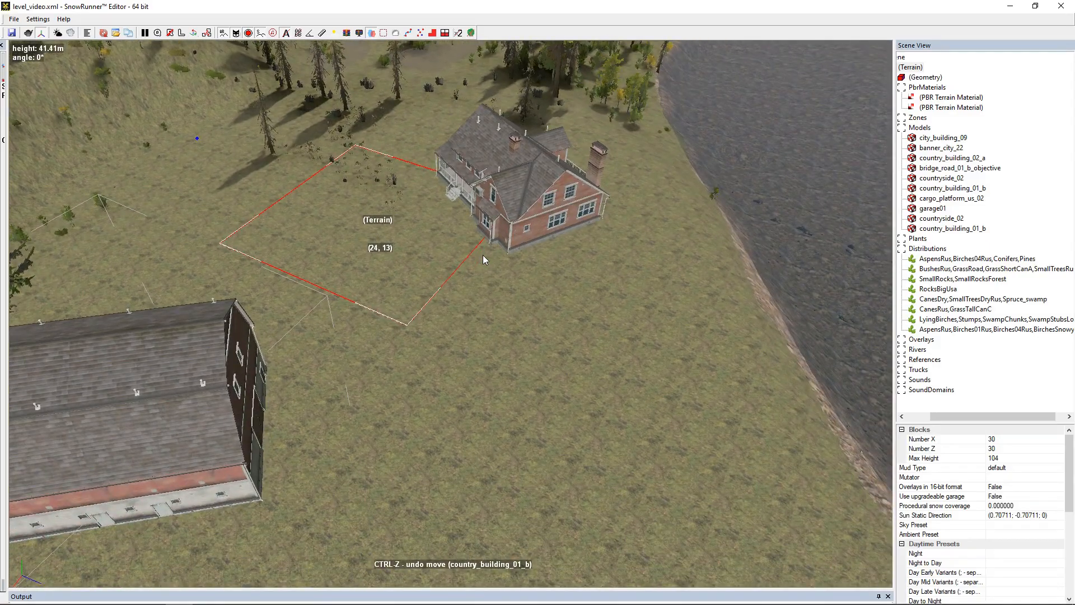
{"action": "scroll", "coordinate": [485, 257], "scroll_direction": "up", "scroll_amount": 3}
{"action": "middle_click_drag", "start_coordinate": [481, 307], "coordinate": [440, 311]}
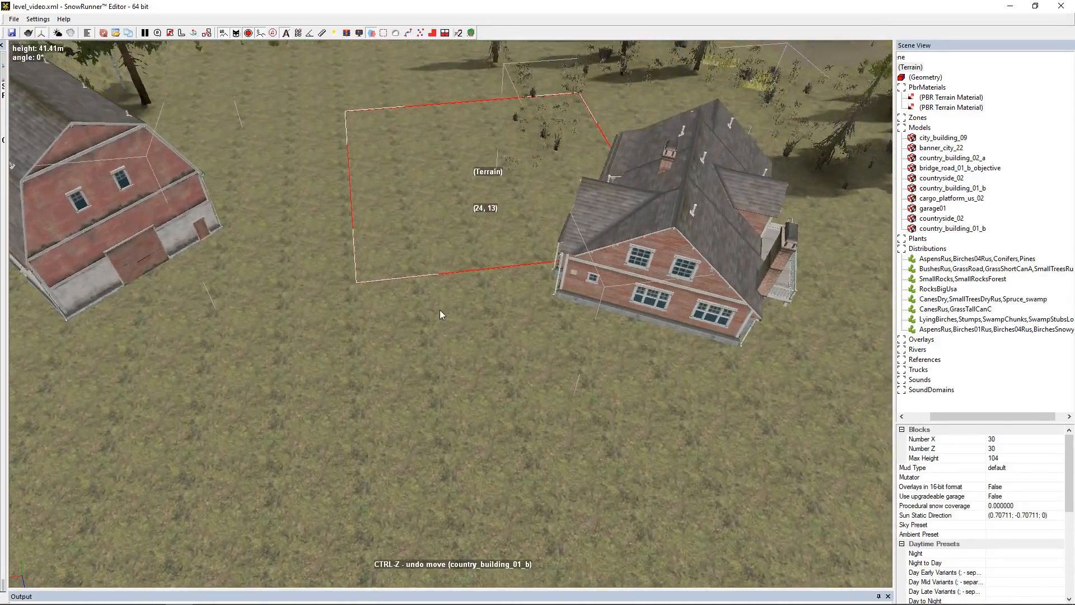
{"action": "scroll", "coordinate": [434, 265], "scroll_direction": "down", "scroll_amount": 3}
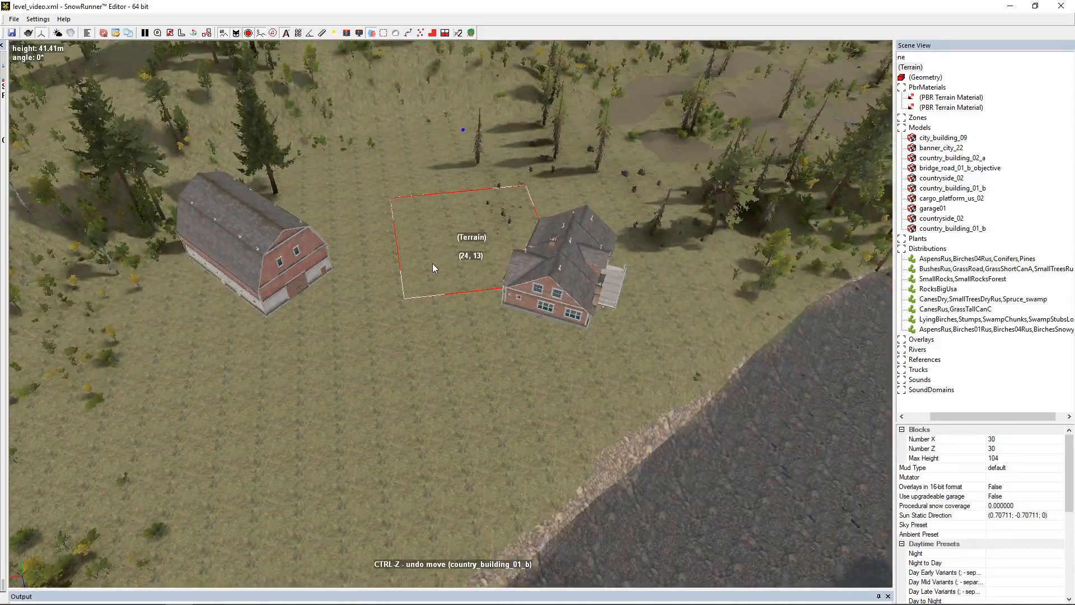
{"action": "middle_click_drag", "start_coordinate": [434, 261], "coordinate": [402, 271]}
{"action": "middle_click_drag", "start_coordinate": [493, 272], "coordinate": [407, 264]}
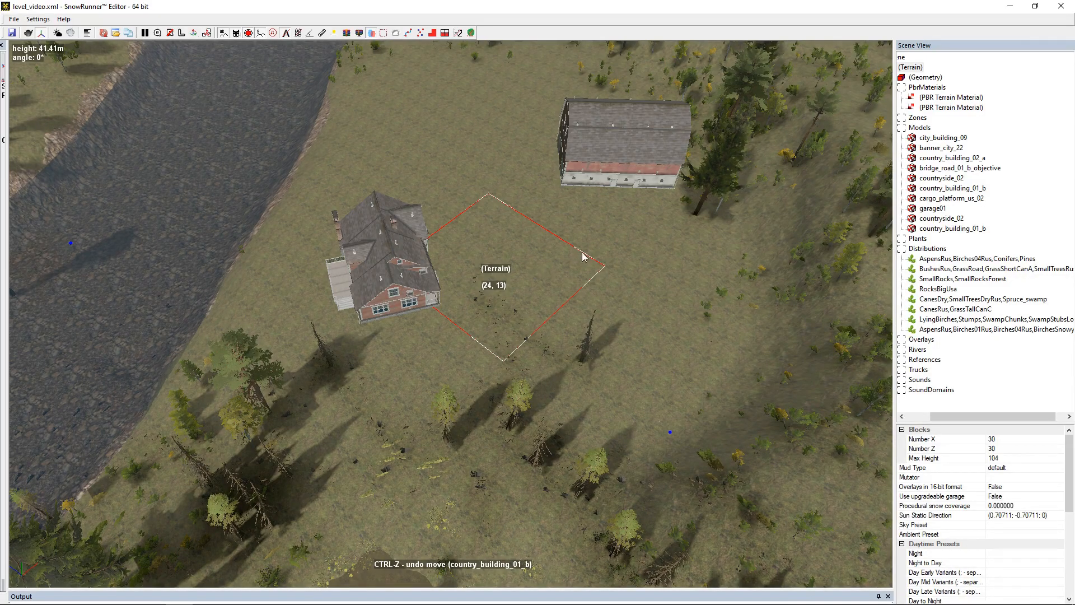
{"action": "middle_click_drag", "start_coordinate": [526, 324], "coordinate": [632, 213]}
- Start painting with the first PBR Terrain Material, setting the brush value to 0.70 and the falloff to 0.46
{"action": "left_click", "coordinate": [939, 98]}
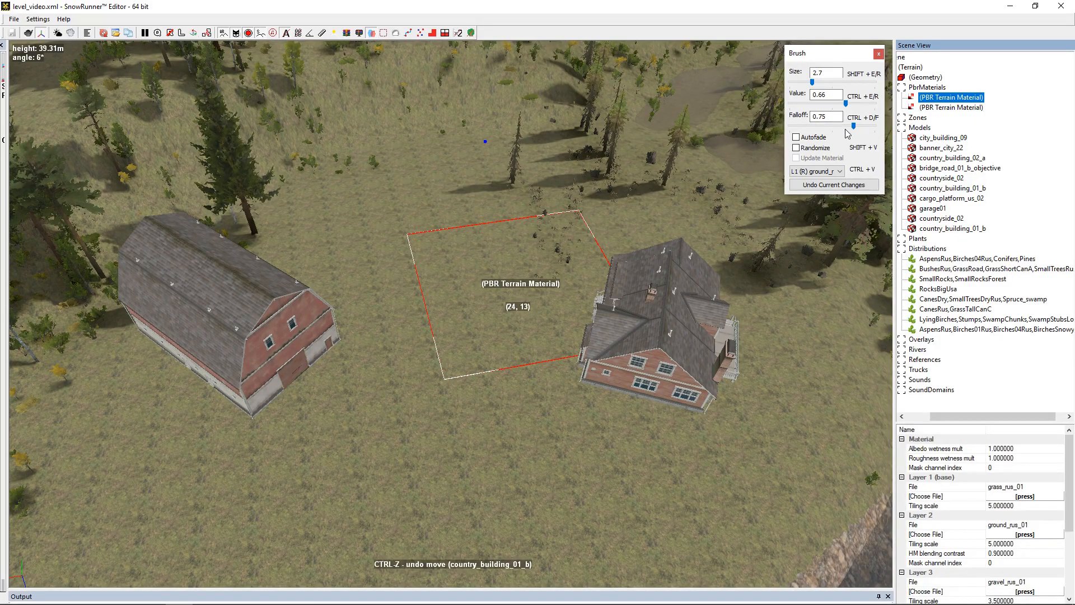
{"action": "left_click_drag", "start_coordinate": [842, 127], "coordinate": [832, 127]}
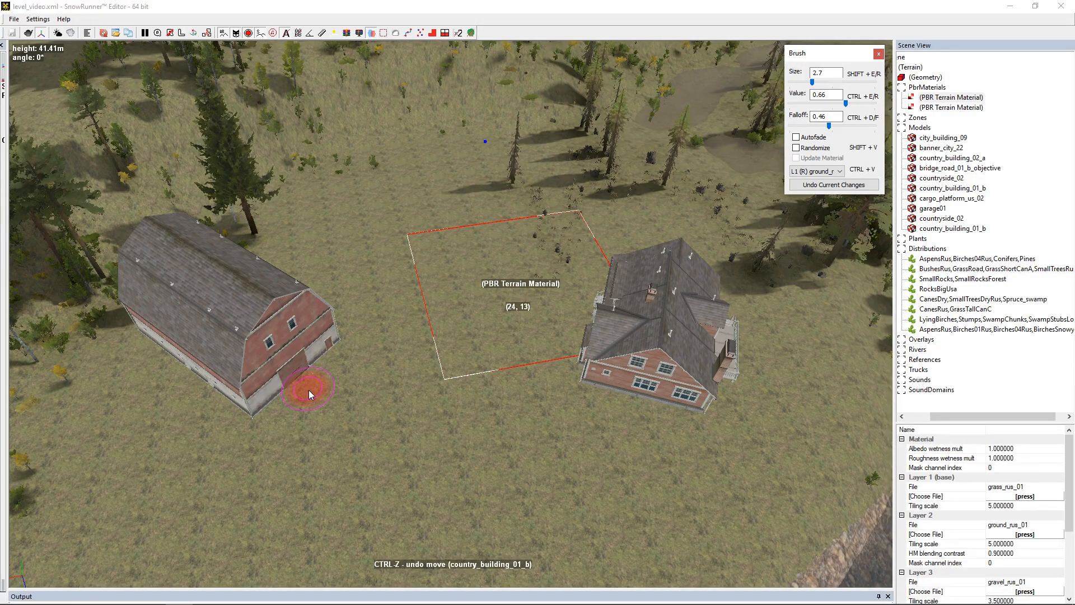
{"action": "scroll", "coordinate": [308, 383], "scroll_direction": "up", "scroll_amount": 5}
{"action": "scroll", "coordinate": [540, 331], "scroll_direction": "down", "scroll_amount": 3}
{"action": "middle_click_drag", "start_coordinate": [539, 330], "coordinate": [506, 346]}
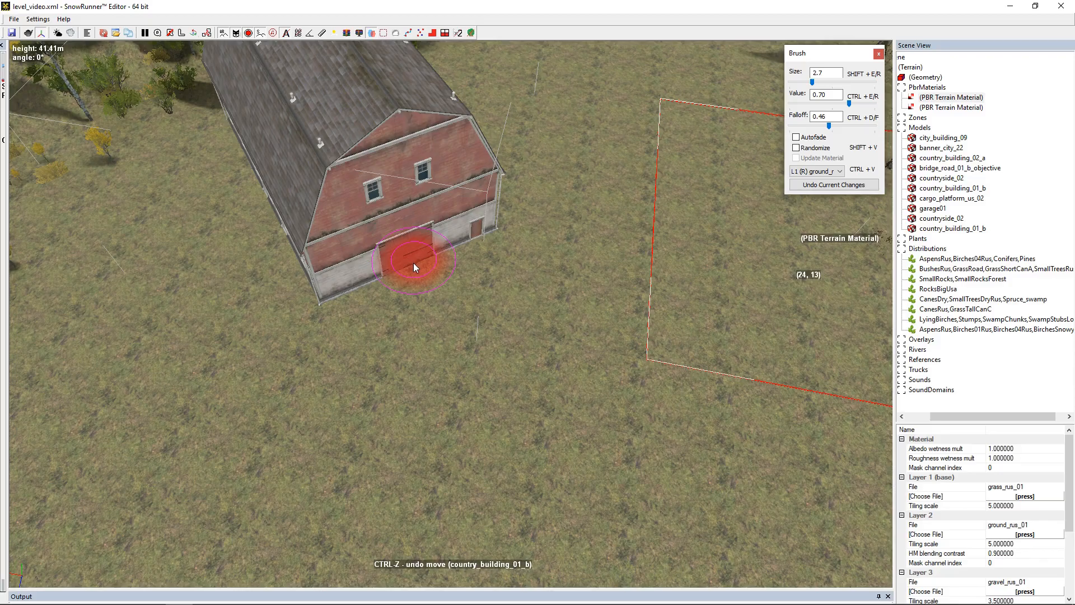
- Paint a ground_rus_01 dirt yard in front of the barn door with the 2.7 brush, with a branch running towards the house
{"action": "mouse_move", "coordinate": [408, 260]}
{"action": "middle_mouse_down"}
{"action": "mouse_move", "coordinate": [485, 319]}
{"action": "mouse_move", "coordinate": [427, 300]}
{"action": "middle_mouse_up"}
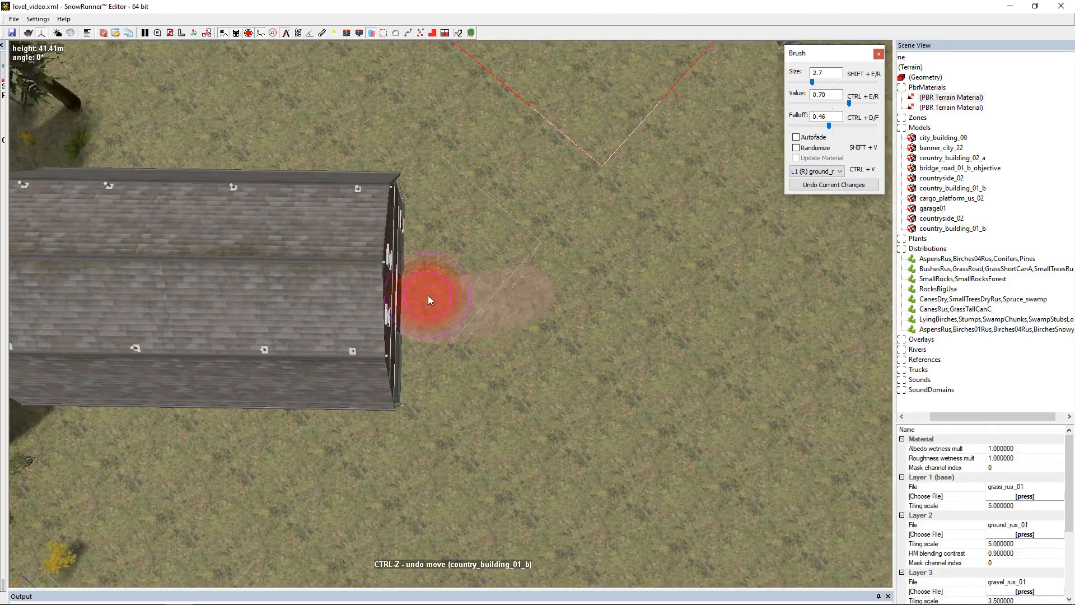
{"action": "scroll", "coordinate": [597, 283], "scroll_direction": "down", "scroll_amount": 3}
{"action": "mouse_move", "coordinate": [532, 339]}
{"action": "left_mouse_down"}
{"action": "mouse_move", "coordinate": [531, 222]}
{"action": "mouse_move", "coordinate": [529, 318]}
{"action": "left_mouse_up"}
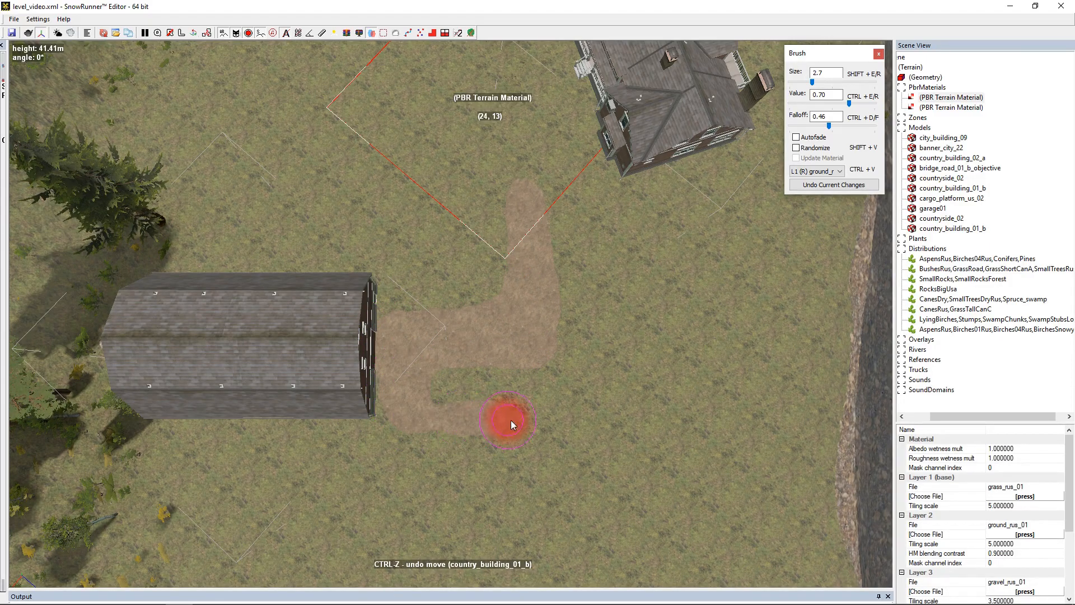
{"action": "mouse_move", "coordinate": [559, 420]}
{"action": "left_mouse_down"}
{"action": "mouse_move", "coordinate": [556, 362]}
{"action": "mouse_move", "coordinate": [482, 419]}
{"action": "mouse_move", "coordinate": [437, 385]}
{"action": "left_mouse_up"}
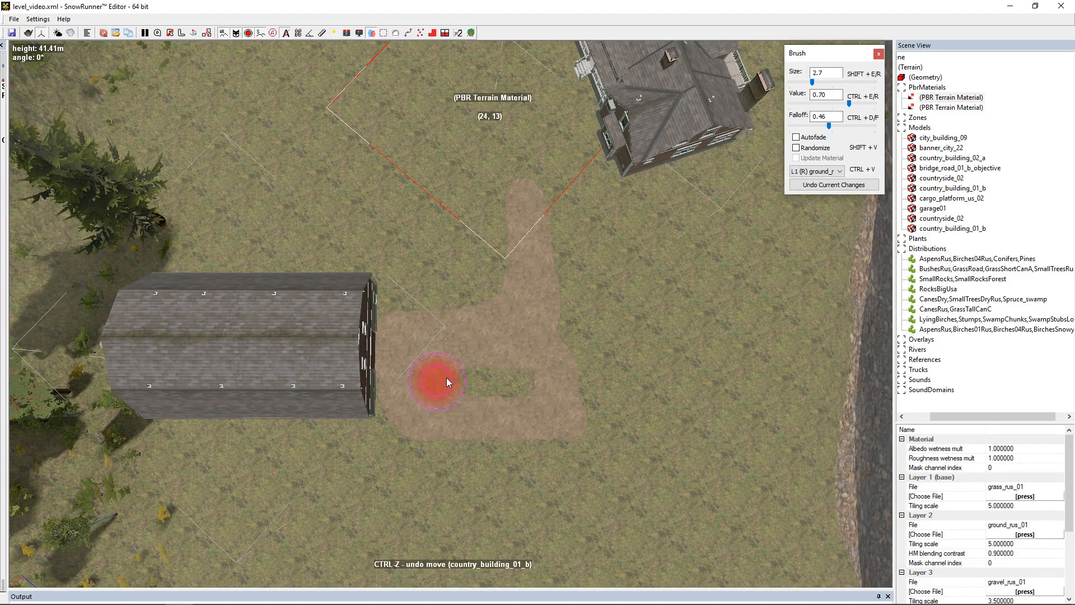
- Paint the dirt track from the barn yard past the house's front into the trees, with a short spur beside the house
{"action": "right_click_drag", "start_coordinate": [525, 382], "coordinate": [438, 186]}
{"action": "right_click_drag", "start_coordinate": [453, 280], "coordinate": [390, 163]}
{"action": "scroll", "coordinate": [390, 162], "scroll_direction": "up", "scroll_amount": 3}
{"action": "left_click_drag", "start_coordinate": [278, 276], "coordinate": [481, 190]}
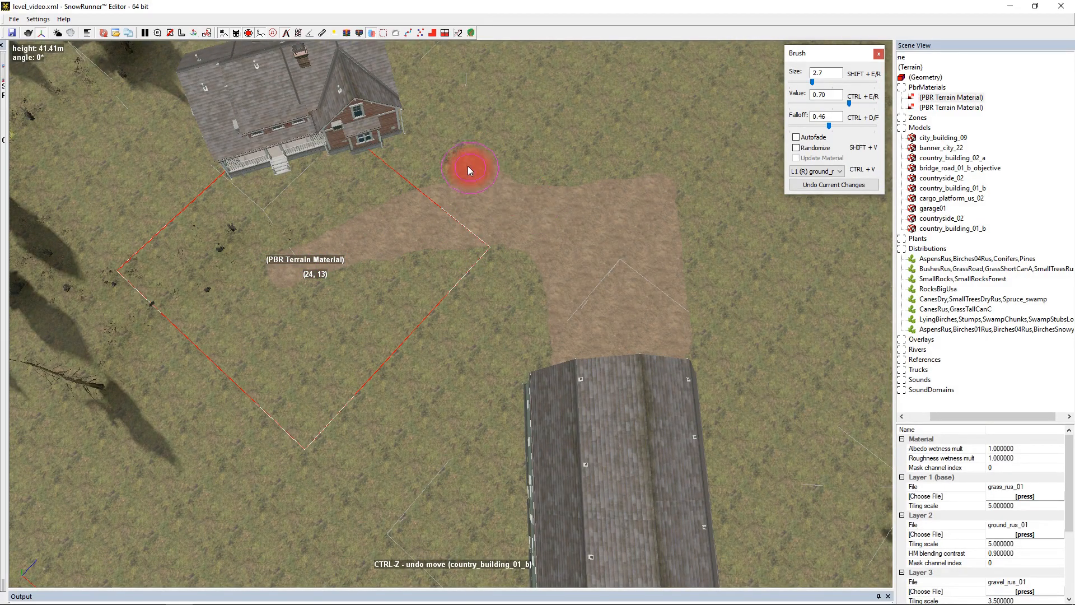
{"action": "scroll", "coordinate": [462, 197], "scroll_direction": "down", "scroll_amount": 2}
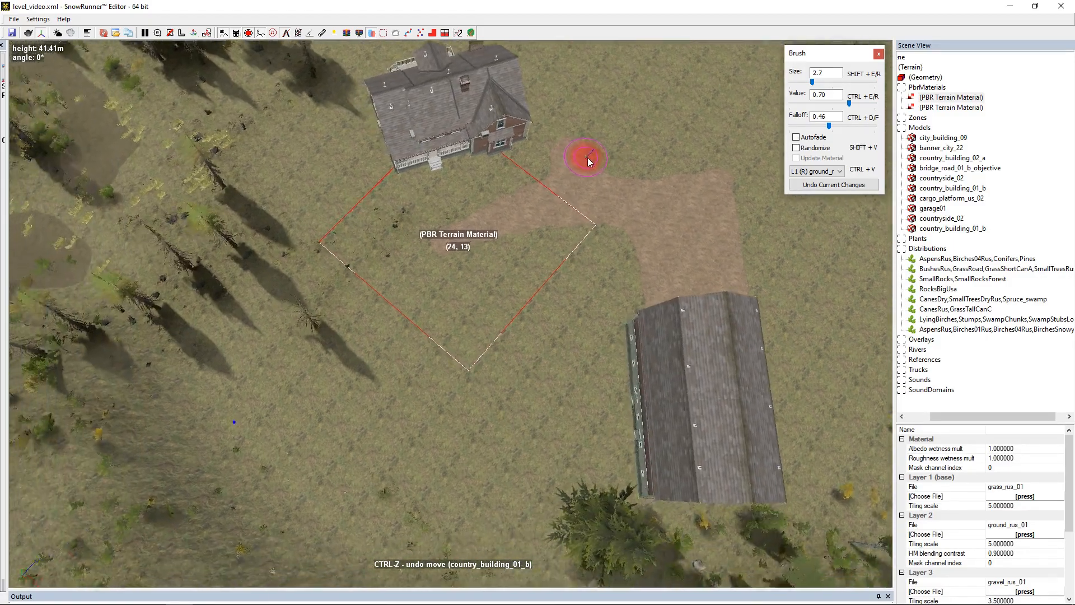
{"action": "left_click_drag", "start_coordinate": [544, 222], "coordinate": [340, 260]}
{"action": "middle_click_drag", "start_coordinate": [330, 259], "coordinate": [613, 280]}
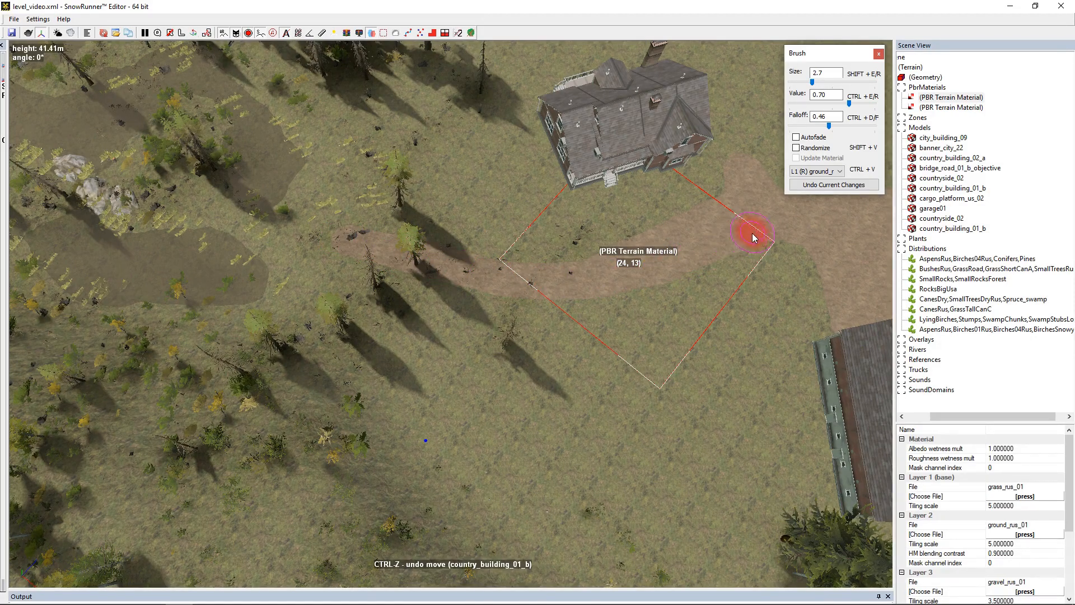
- Reduce the brush size to 1.0 and paint a narrow dirt path from the front porch steps to the track
{"action": "scroll", "coordinate": [812, 242], "scroll_direction": "up", "scroll_amount": 2}
{"action": "middle_click_drag", "start_coordinate": [764, 235], "coordinate": [711, 210], "text": "alt"}
{"action": "scroll", "coordinate": [497, 258], "scroll_direction": "up", "scroll_amount": 5}
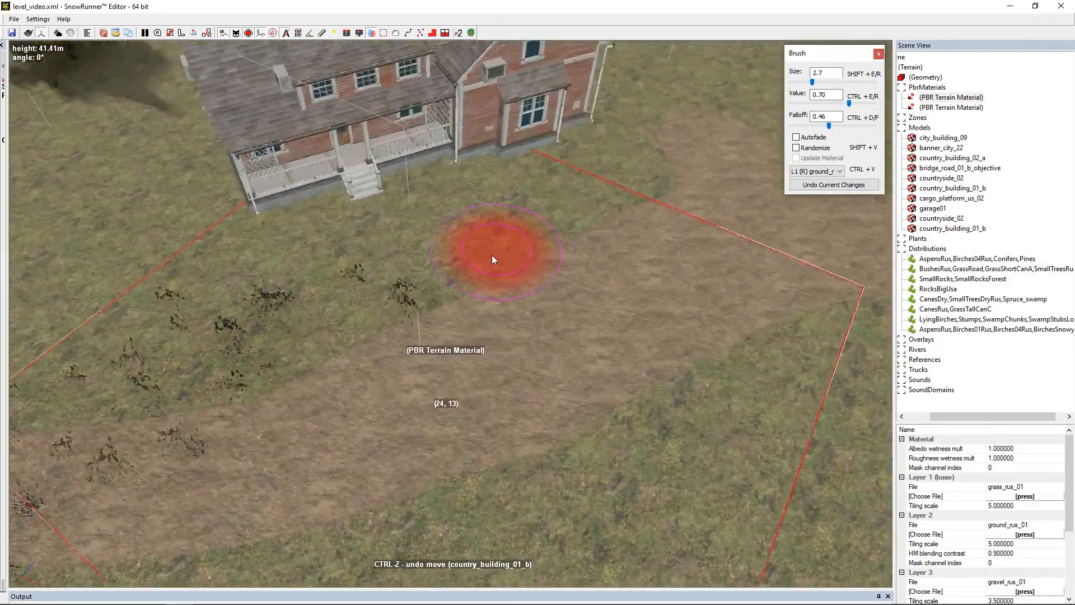
{"action": "middle_click_drag", "start_coordinate": [488, 257], "coordinate": [504, 268], "text": "alt"}
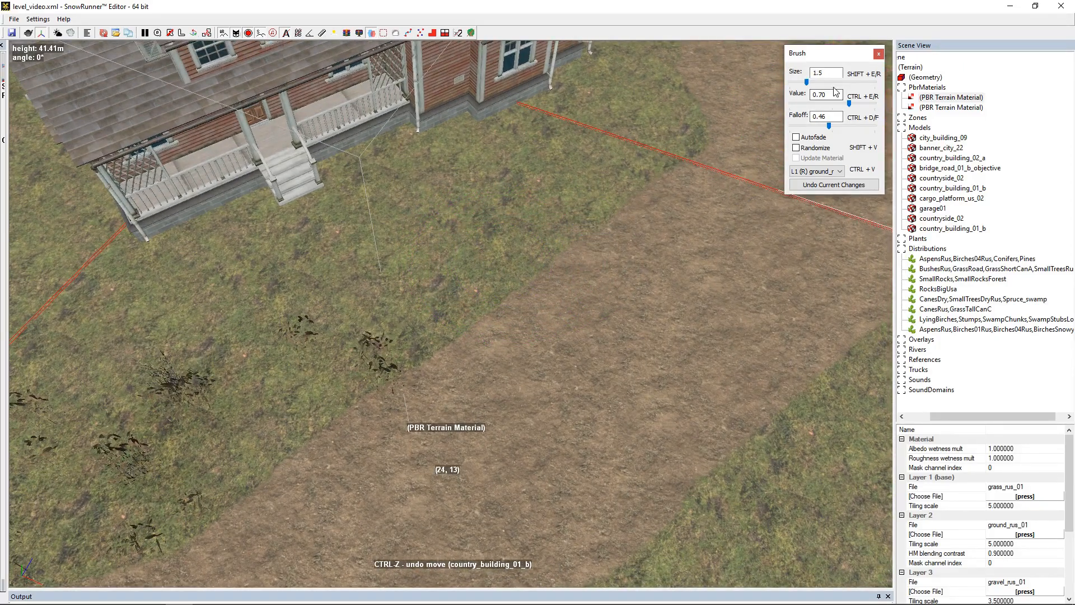
{"action": "scroll", "coordinate": [323, 220], "scroll_direction": "up", "scroll_amount": 3}
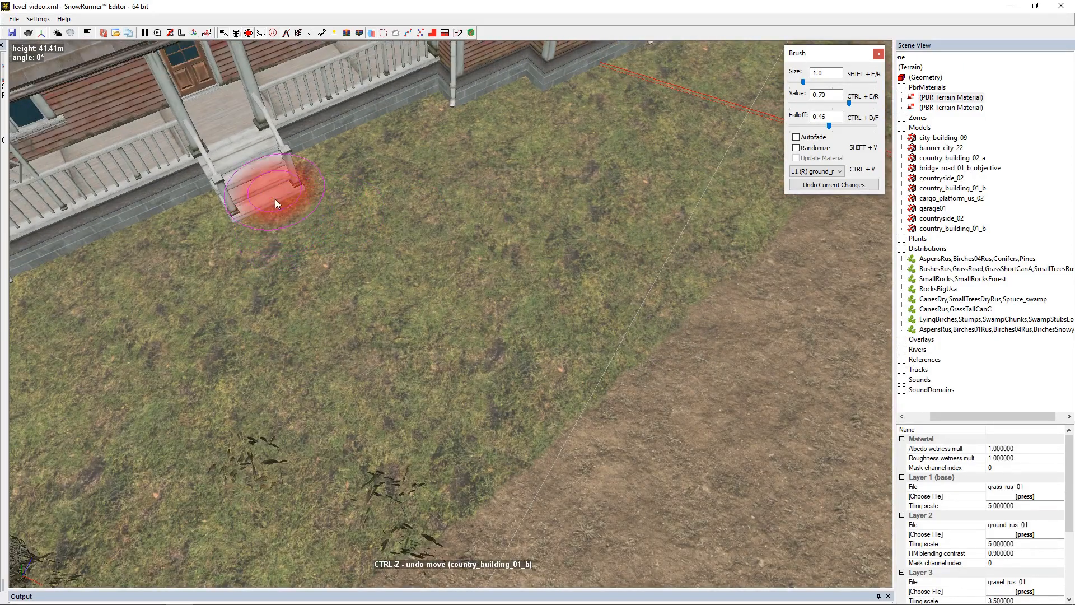
{"action": "mouse_move", "coordinate": [270, 210]}
{"action": "left_mouse_down"}
{"action": "mouse_move", "coordinate": [254, 199]}
{"action": "mouse_move", "coordinate": [348, 294]}
{"action": "mouse_move", "coordinate": [254, 212]}
{"action": "mouse_move", "coordinate": [406, 341]}
{"action": "mouse_move", "coordinate": [596, 425]}
{"action": "mouse_move", "coordinate": [421, 378]}
{"action": "mouse_move", "coordinate": [274, 243]}
{"action": "mouse_move", "coordinate": [253, 181]}
{"action": "mouse_move", "coordinate": [449, 352]}
{"action": "mouse_move", "coordinate": [604, 408]}
{"action": "mouse_move", "coordinate": [504, 418]}
{"action": "mouse_move", "coordinate": [531, 502]}
{"action": "mouse_move", "coordinate": [301, 250]}
{"action": "mouse_move", "coordinate": [260, 179]}
{"action": "mouse_move", "coordinate": [310, 237]}
{"action": "mouse_move", "coordinate": [280, 165]}
{"action": "mouse_move", "coordinate": [207, 178]}
{"action": "mouse_move", "coordinate": [321, 307]}
{"action": "mouse_move", "coordinate": [366, 334]}
{"action": "left_mouse_up"}
- Paint dirt under the house's rear deck and around the foot of its side steps
{"action": "scroll", "coordinate": [368, 332], "scroll_direction": "down", "scroll_amount": 5}
{"action": "right_click_drag", "start_coordinate": [314, 226], "coordinate": [512, 264]}
{"action": "scroll", "coordinate": [394, 354], "scroll_direction": "up", "scroll_amount": 4}
{"action": "right_click_drag", "start_coordinate": [395, 355], "coordinate": [436, 352]}
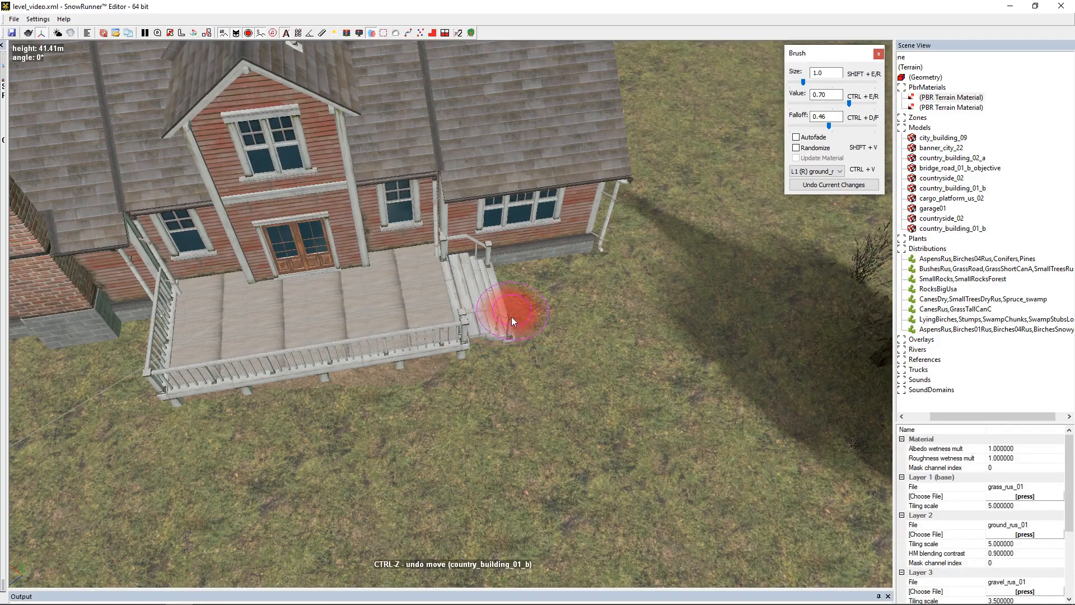
{"action": "middle_click_drag", "start_coordinate": [377, 314], "coordinate": [605, 300]}
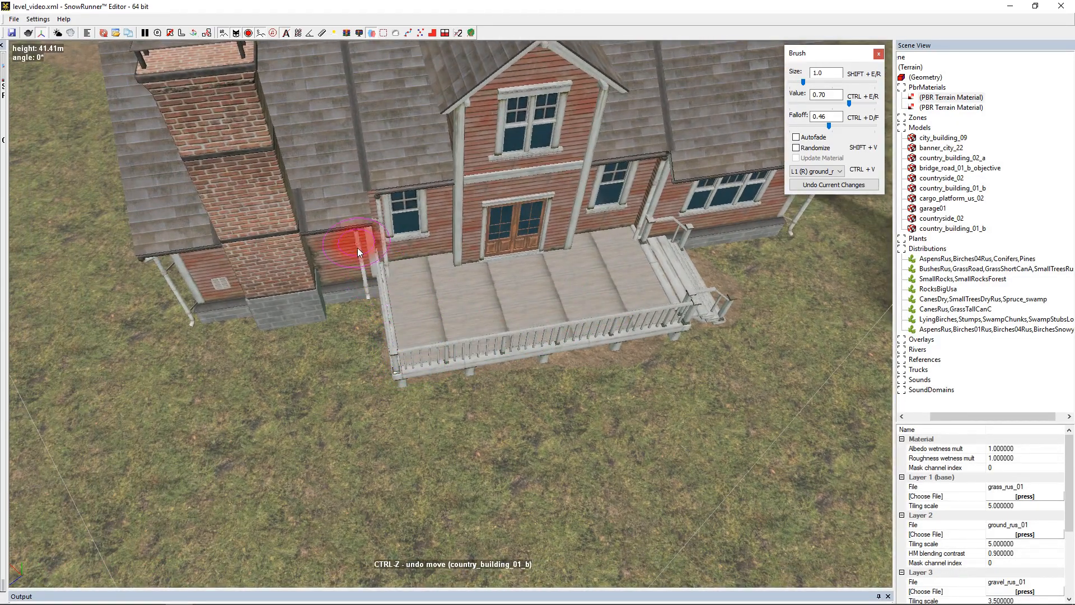
- Rebuild the terrain blocks to apply the painted dirt tracks
{"action": "scroll", "coordinate": [357, 247], "scroll_direction": "down", "scroll_amount": 3}
{"action": "middle_click_drag", "start_coordinate": [357, 247], "coordinate": [401, 235], "text": "alt"}
{"action": "scroll", "coordinate": [401, 235], "scroll_direction": "down", "scroll_amount": 3}
{"action": "middle_click_drag", "start_coordinate": [323, 291], "coordinate": [364, 151], "text": "alt"}
{"action": "scroll", "coordinate": [428, 226], "scroll_direction": "down", "scroll_amount": 4}
{"action": "key", "text": "ctrl+b"}
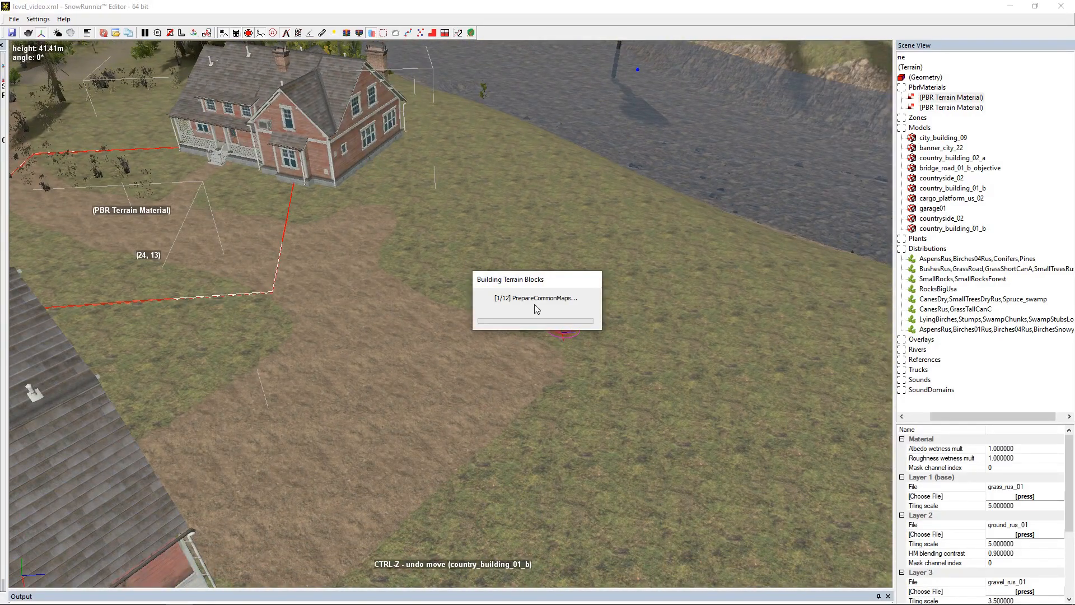
{"action": "middle_click_drag", "start_coordinate": [516, 317], "coordinate": [480, 303]}
- Add the country_building_01_d model at the end of the dirt spur between the house and the river
{"action": "left_click", "coordinate": [581, 306]}
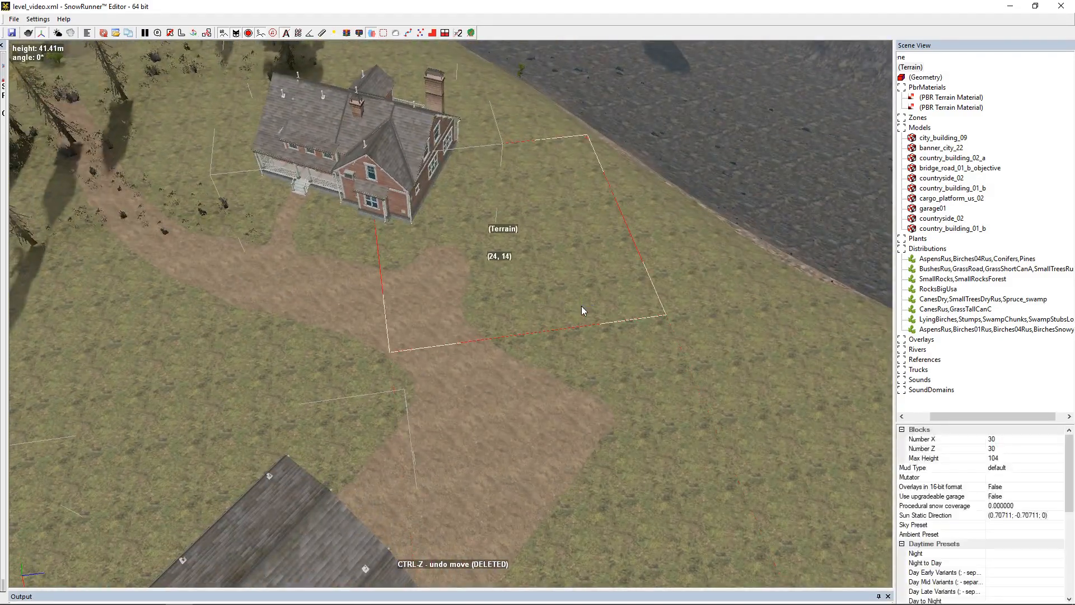
{"action": "right_click", "coordinate": [581, 317]}
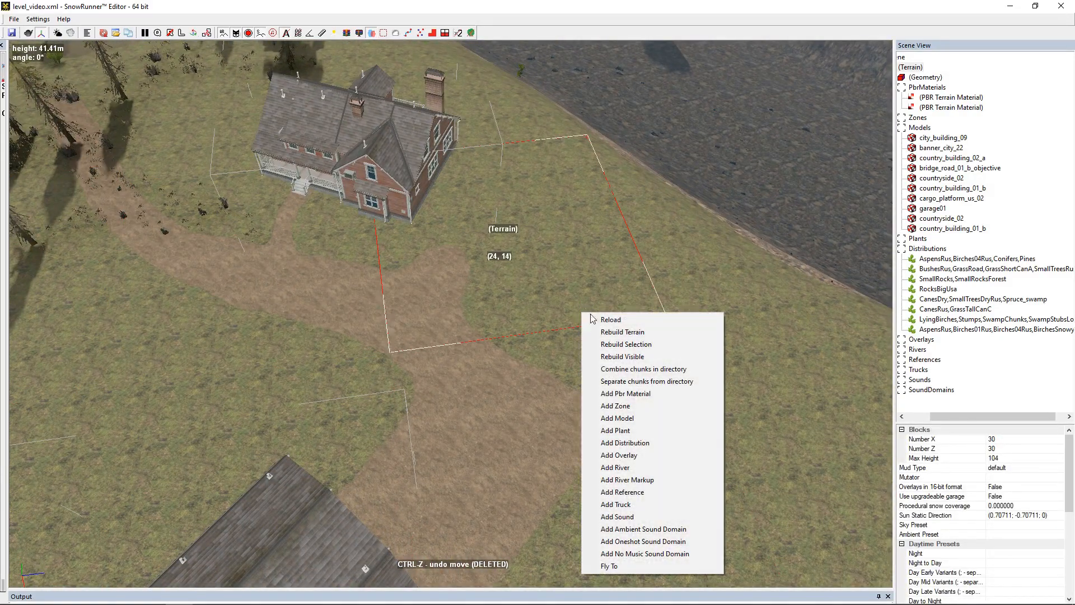
{"action": "left_click", "coordinate": [660, 417]}
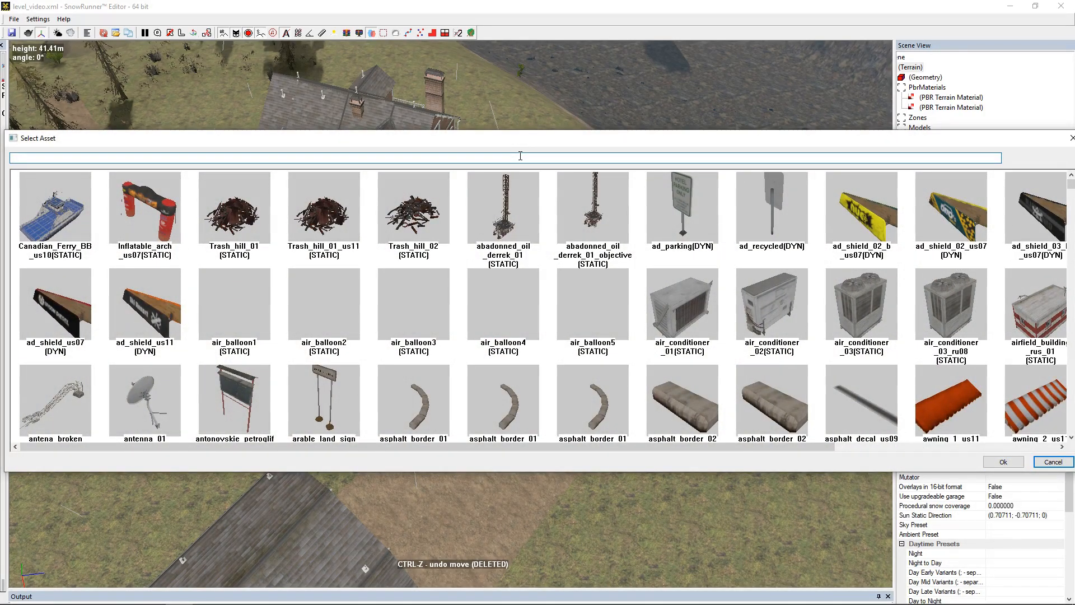
{"action": "type", "text": "coun"}
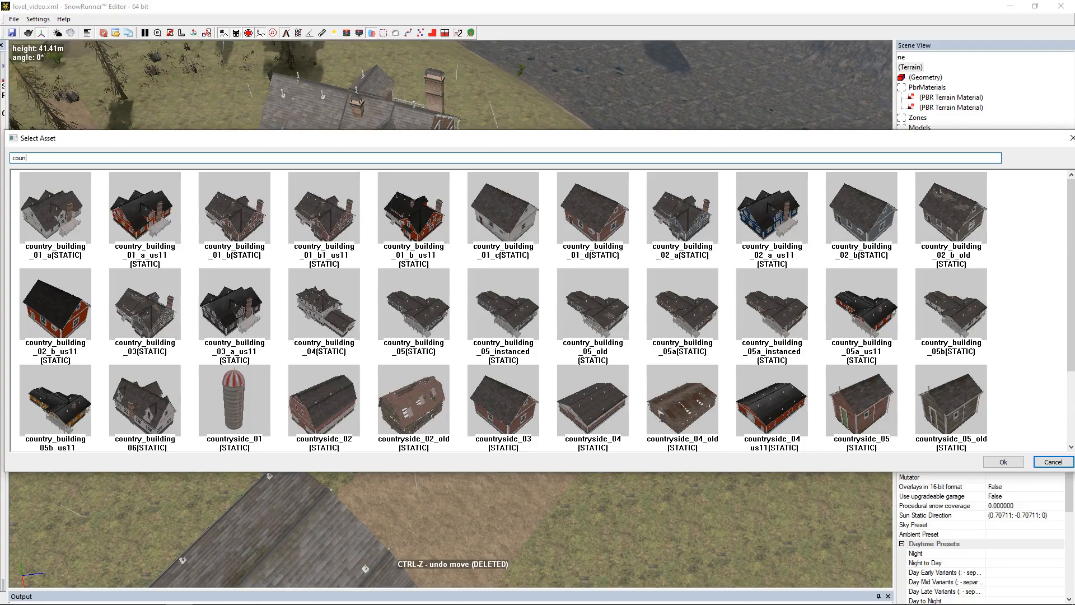
{"action": "double_click", "coordinate": [593, 215]}
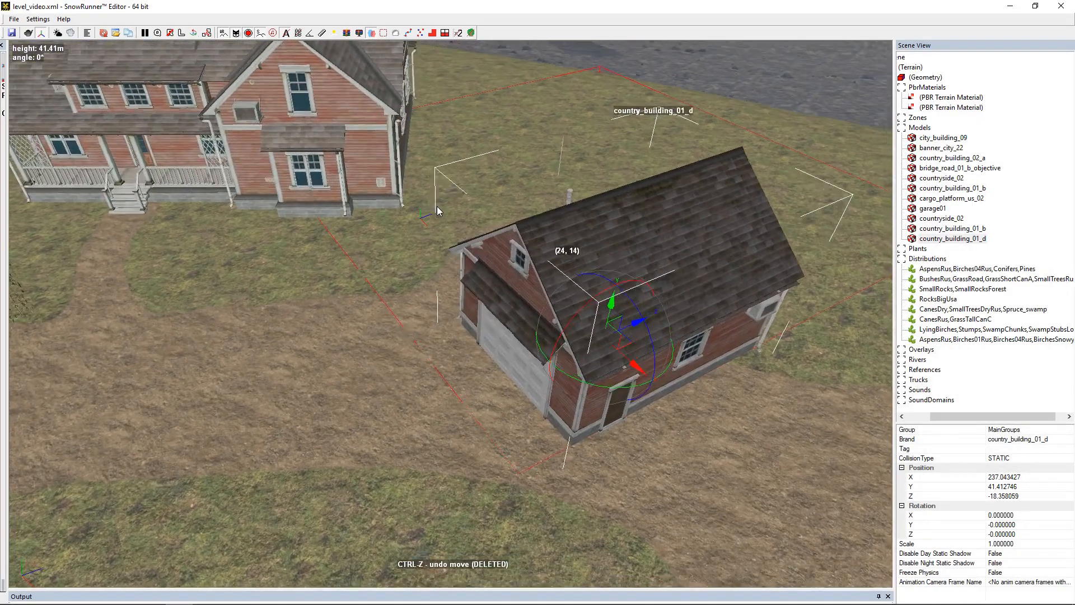
- Scale the country_building_01_d garage to about 1.16 and rotate it to about -56.9 so its door faces the dirt drive
{"action": "left_click_drag", "start_coordinate": [611, 340], "coordinate": [616, 327]}
{"action": "key", "text": "ctrl+z"}
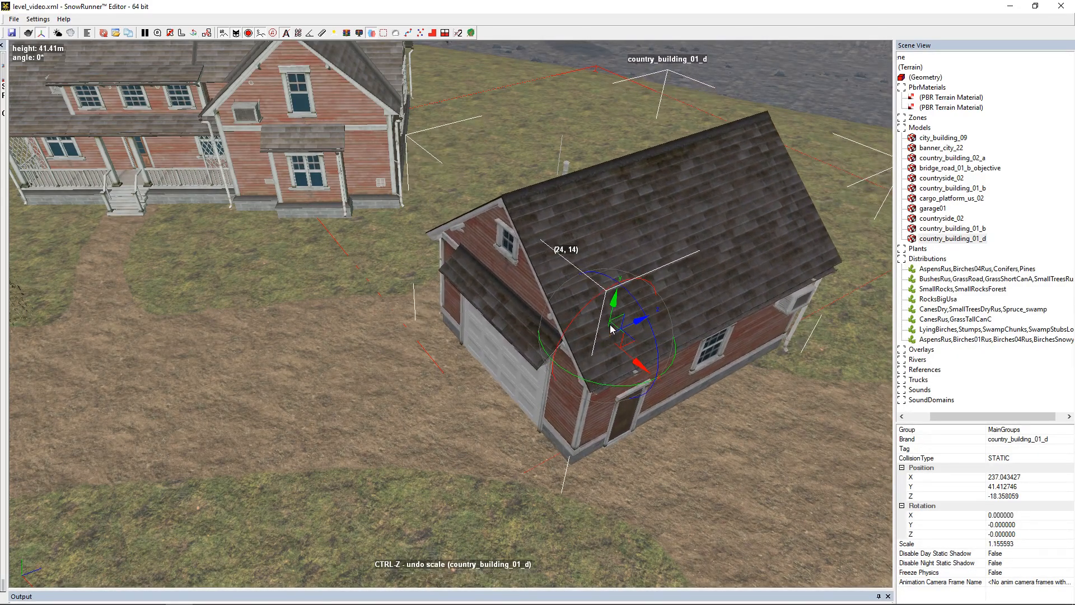
{"action": "left_click_drag", "start_coordinate": [607, 338], "coordinate": [590, 247]}
{"action": "right_click_drag", "start_coordinate": [350, 188], "coordinate": [404, 253]}
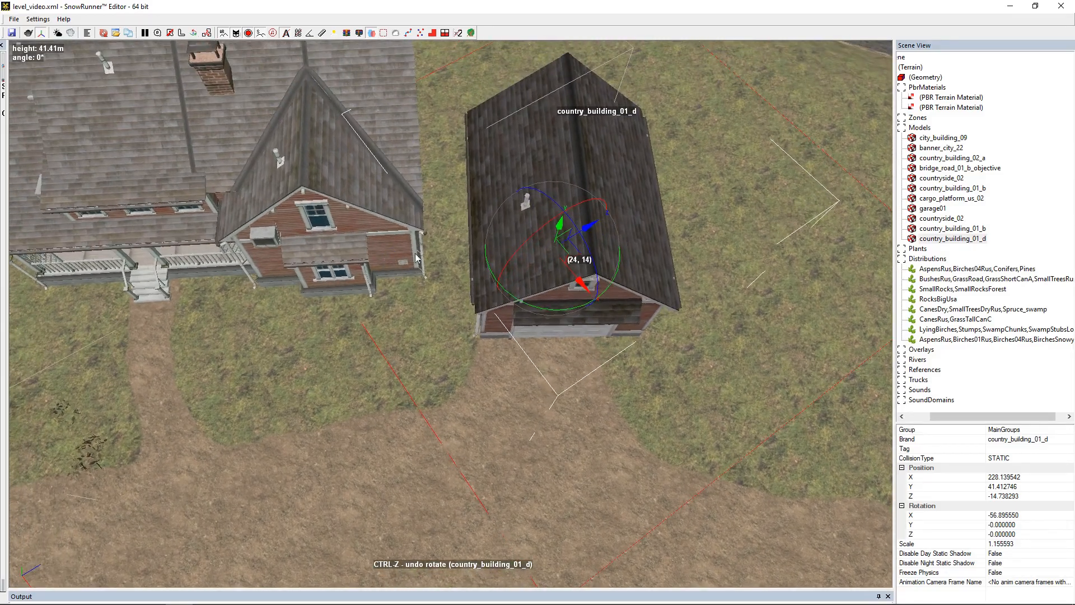
- Move the garage sideways against the end wall of the house
{"action": "left_click_drag", "start_coordinate": [581, 244], "coordinate": [484, 224]}
{"action": "right_click_drag", "start_coordinate": [484, 224], "coordinate": [509, 304]}
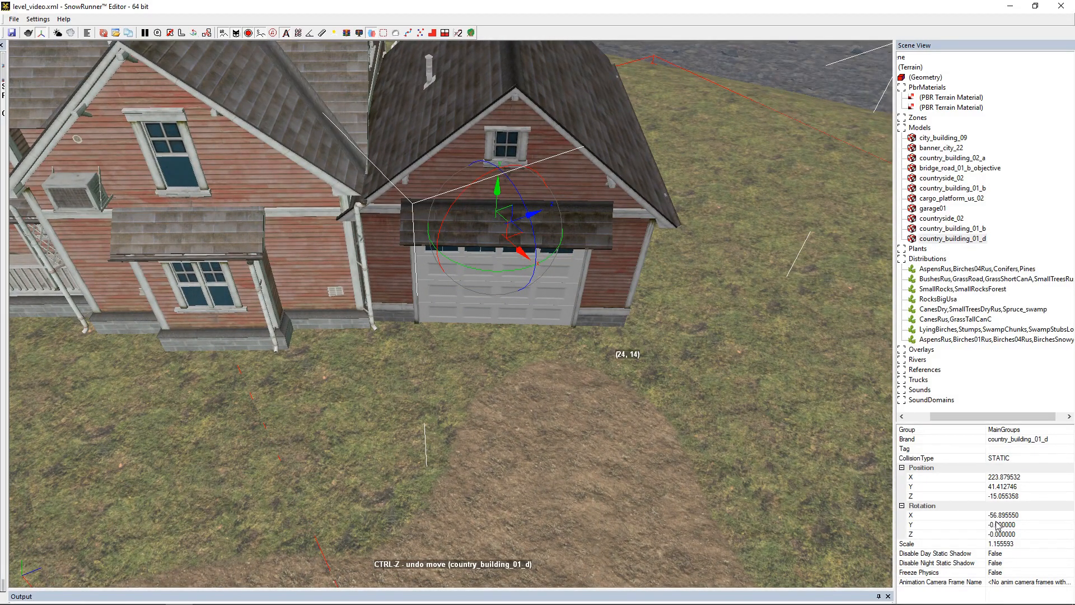
{"action": "scroll", "coordinate": [448, 273], "scroll_direction": "up", "scroll_amount": 3}
{"action": "mouse_move", "coordinate": [358, 268]}
{"action": "right_mouse_down"}
{"action": "mouse_move", "coordinate": [338, 281]}
{"action": "mouse_move", "coordinate": [365, 276]}
{"action": "right_mouse_up"}
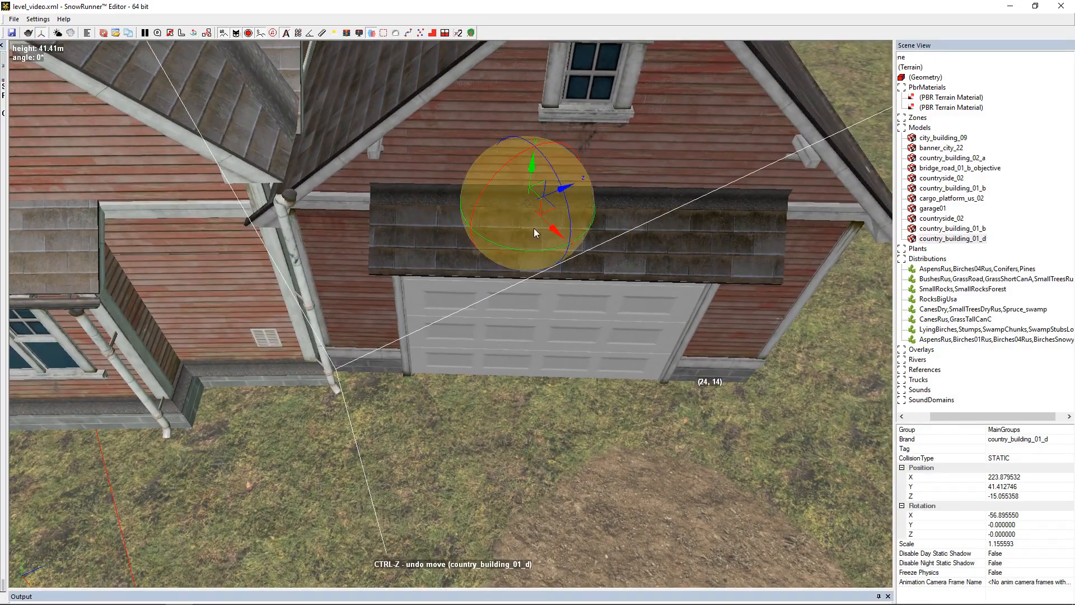
{"action": "left_click_drag", "start_coordinate": [547, 204], "coordinate": [532, 212]}
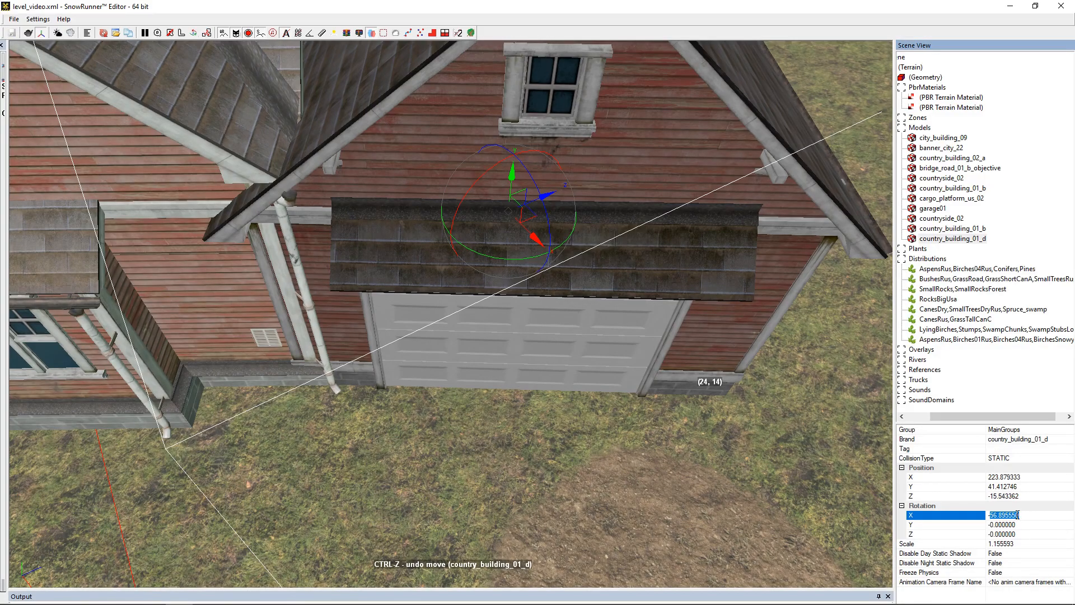
- Set the garage's X rotation to -90
{"action": "type", "text": "-90"}
{"action": "key", "text": "Return"}
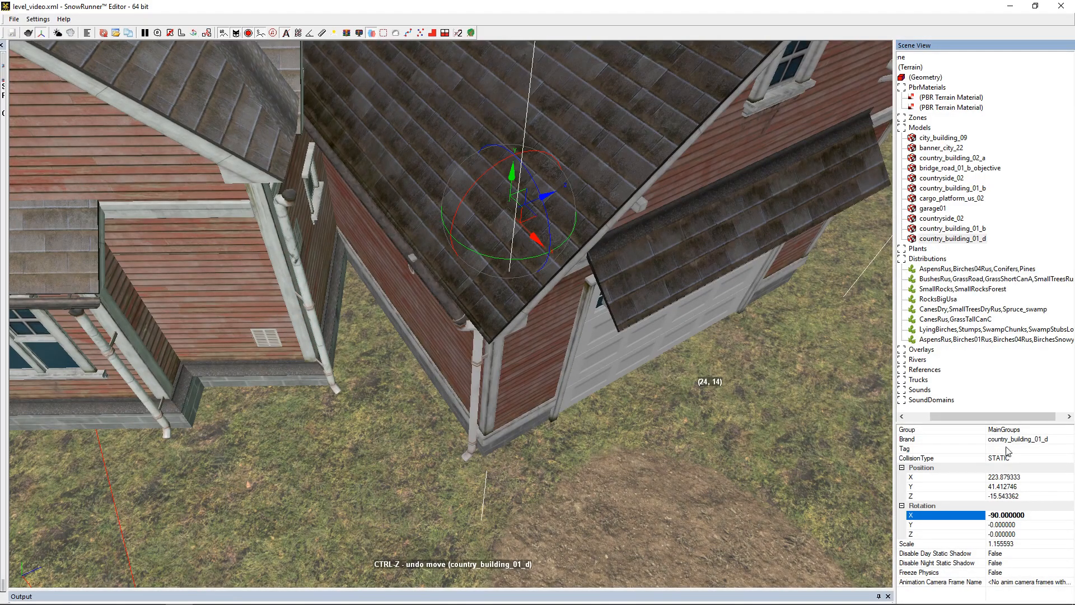
{"action": "scroll", "coordinate": [605, 341], "scroll_direction": "down", "scroll_amount": 3}
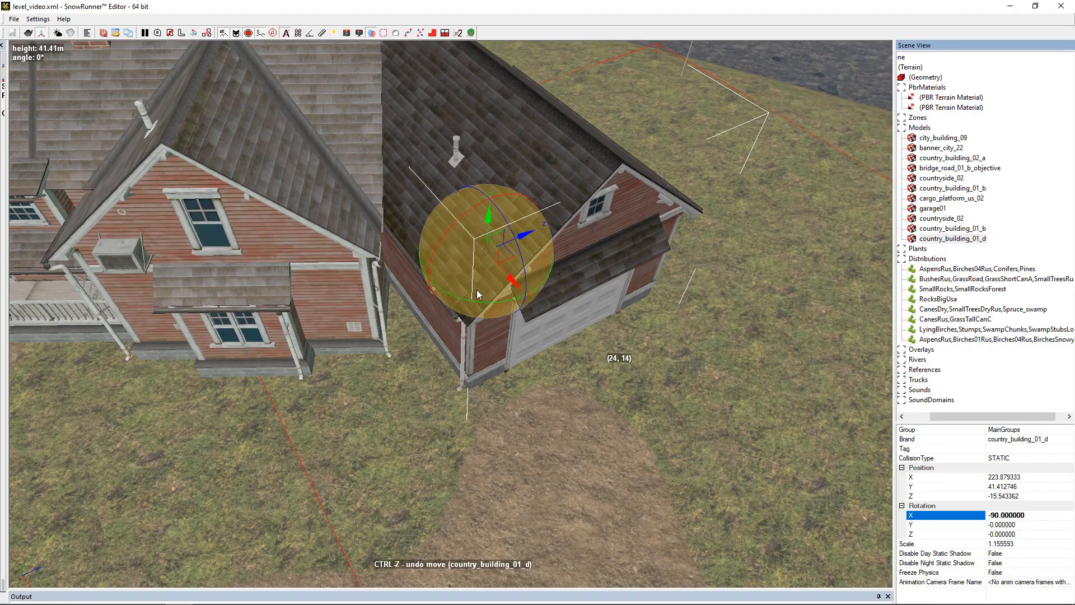
- Rotate the garage about its vertical axis to about -58.6 to line up with the front of the house
{"action": "left_click_drag", "start_coordinate": [485, 305], "coordinate": [449, 318]}
{"action": "scroll", "coordinate": [447, 316], "scroll_direction": "up", "scroll_amount": 4}
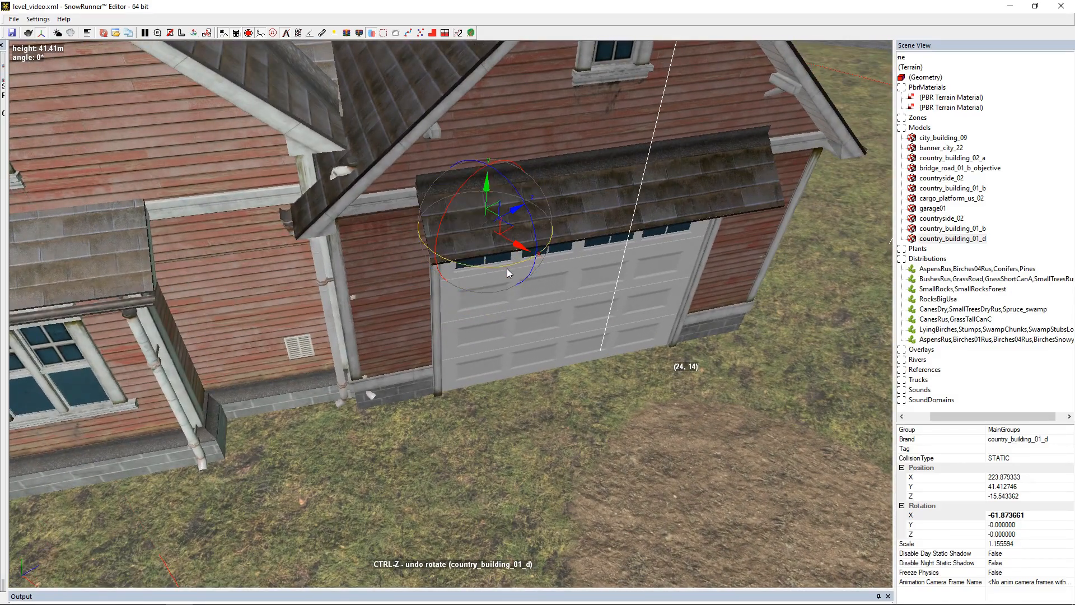
{"action": "scroll", "coordinate": [506, 268], "scroll_direction": "up", "scroll_amount": 2}
{"action": "left_click_drag", "start_coordinate": [506, 270], "coordinate": [506, 270]}
- Shift the garage until its side joins the house's end wall at about X 223.85, Z -15.47, and deselect it
{"action": "middle_click_drag", "start_coordinate": [506, 230], "coordinate": [446, 236]}
{"action": "left_click_drag", "start_coordinate": [447, 236], "coordinate": [451, 244]}
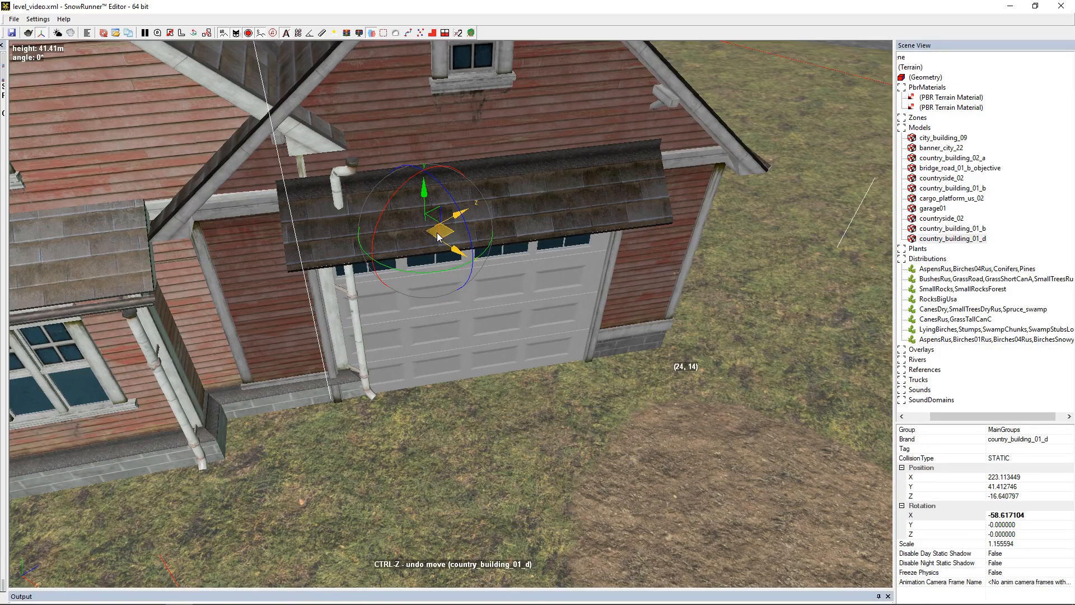
{"action": "scroll", "coordinate": [437, 237], "scroll_direction": "down", "scroll_amount": 3}
{"action": "scroll", "coordinate": [428, 398], "scroll_direction": "up", "scroll_amount": 3}
{"action": "middle_click_drag", "start_coordinate": [404, 422], "coordinate": [405, 259]}
{"action": "left_click_drag", "start_coordinate": [501, 292], "coordinate": [569, 285]}
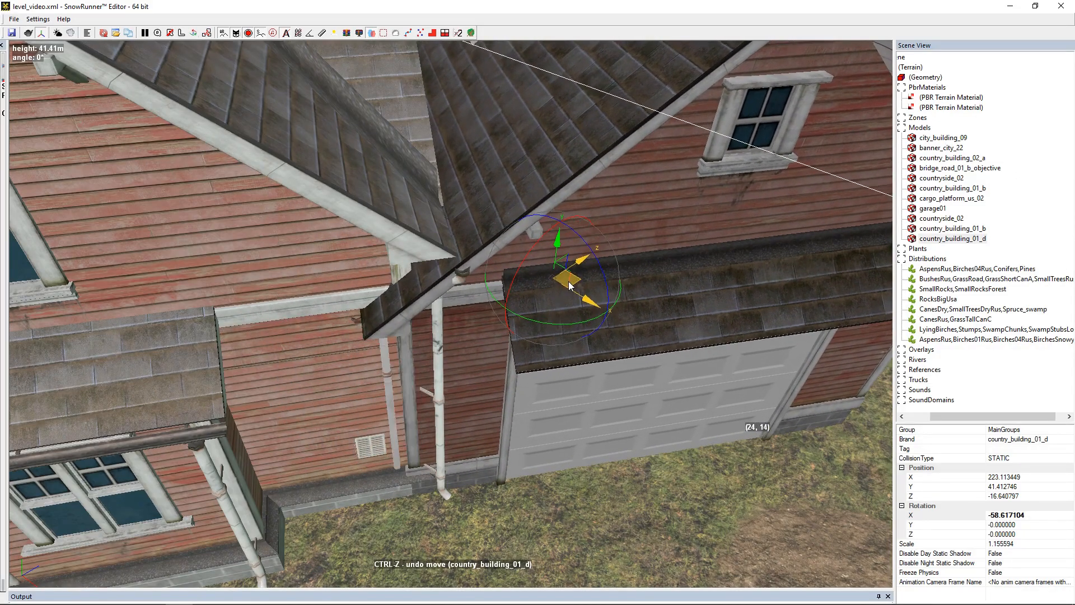
{"action": "scroll", "coordinate": [576, 398], "scroll_direction": "down", "scroll_amount": 5}
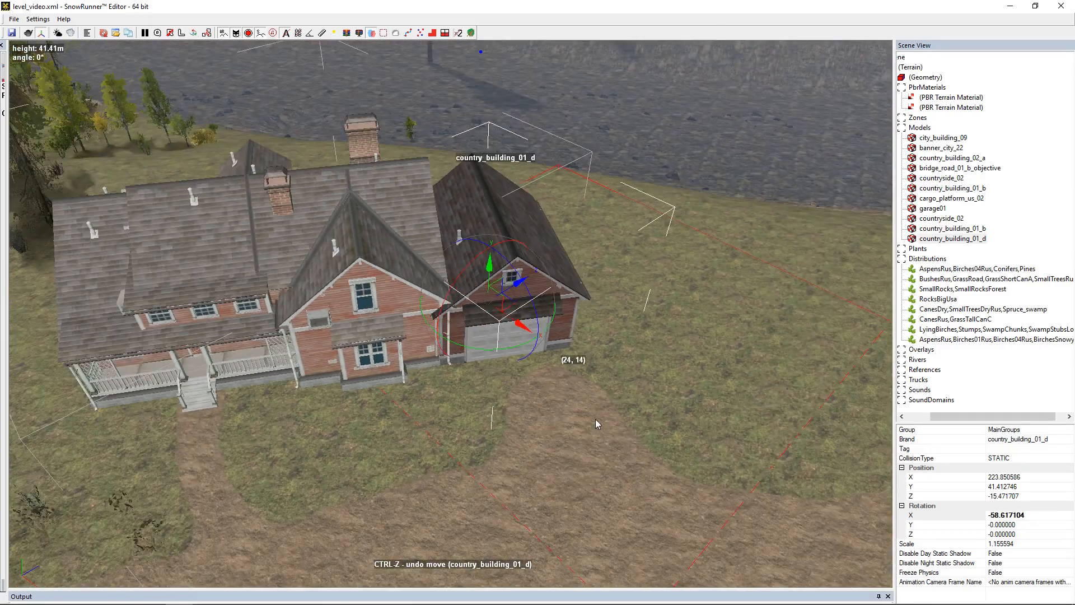
{"action": "left_click", "coordinate": [609, 463]}
- Paint the dirt drive up to the full width of the garage door with the first PBR Terrain Material, and stop painting
{"action": "scroll", "coordinate": [506, 385], "scroll_direction": "down", "scroll_amount": 3}
{"action": "scroll", "coordinate": [478, 291], "scroll_direction": "up", "scroll_amount": 6}
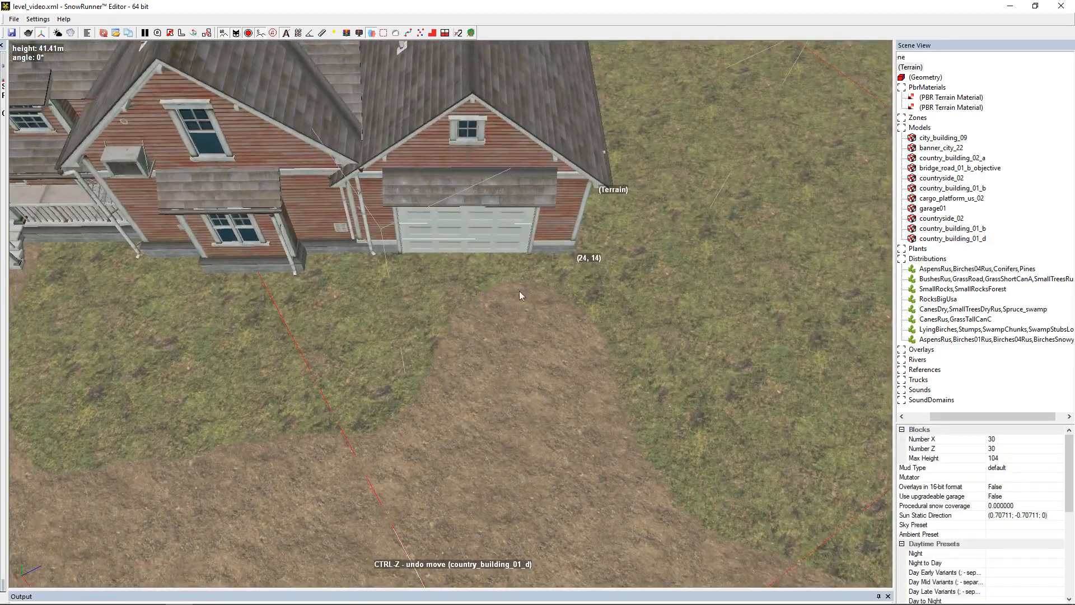
{"action": "left_click", "coordinate": [978, 98]}
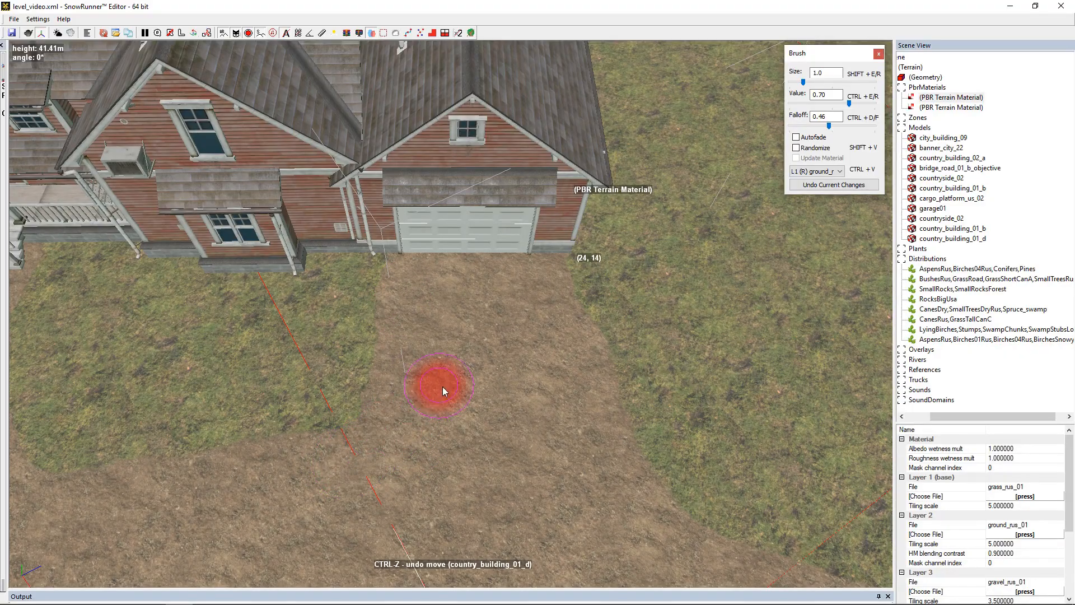
{"action": "scroll", "coordinate": [441, 389], "scroll_direction": "down", "scroll_amount": 5}
{"action": "middle_click_drag", "start_coordinate": [435, 454], "coordinate": [526, 381]}
{"action": "key", "text": "Escape"}
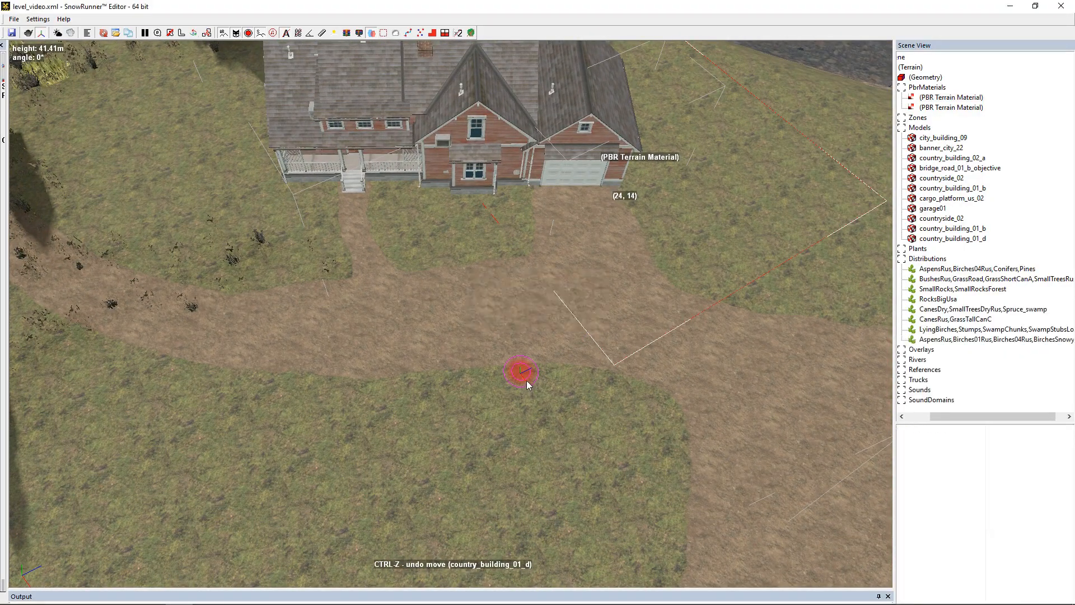
- Search the model assets for "fen" and add a us_farm_fence_end model on the open grass beside the barn
{"action": "left_click_drag", "start_coordinate": [556, 369], "coordinate": [661, 354], "text": "alt"}
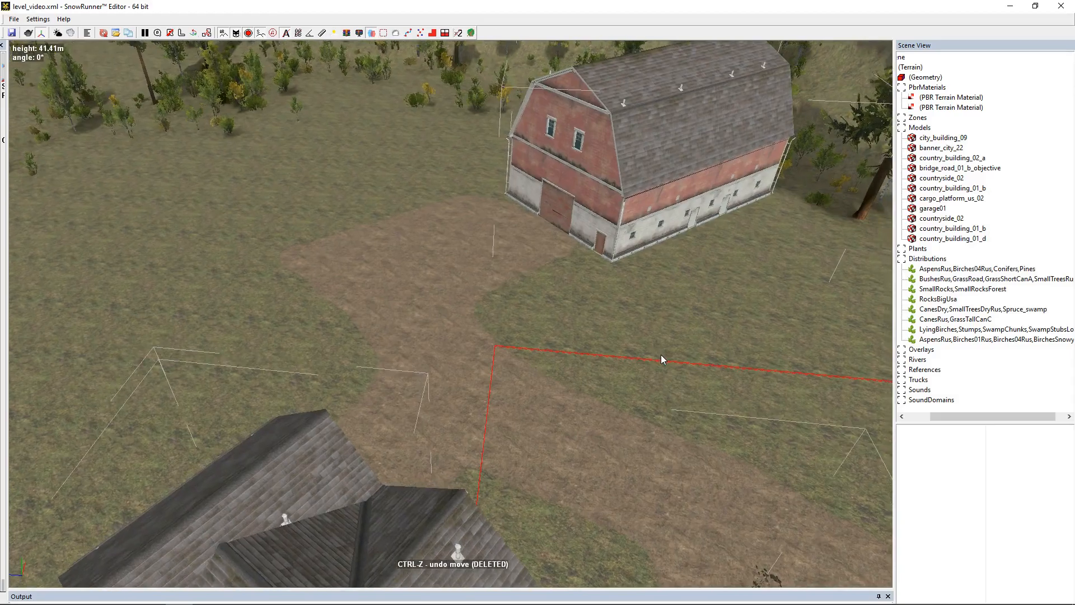
{"action": "scroll", "coordinate": [661, 354], "scroll_direction": "down", "scroll_amount": 2}
{"action": "middle_click_drag", "start_coordinate": [491, 244], "coordinate": [574, 294]}
{"action": "left_click_drag", "start_coordinate": [573, 294], "coordinate": [638, 298], "text": "alt"}
{"action": "scroll", "coordinate": [499, 294], "scroll_direction": "up", "scroll_amount": 4}
{"action": "left_click_drag", "start_coordinate": [500, 294], "coordinate": [486, 317], "text": "alt"}
{"action": "scroll", "coordinate": [486, 318], "scroll_direction": "down", "scroll_amount": 3}
{"action": "middle_click_drag", "start_coordinate": [486, 317], "coordinate": [532, 371]}
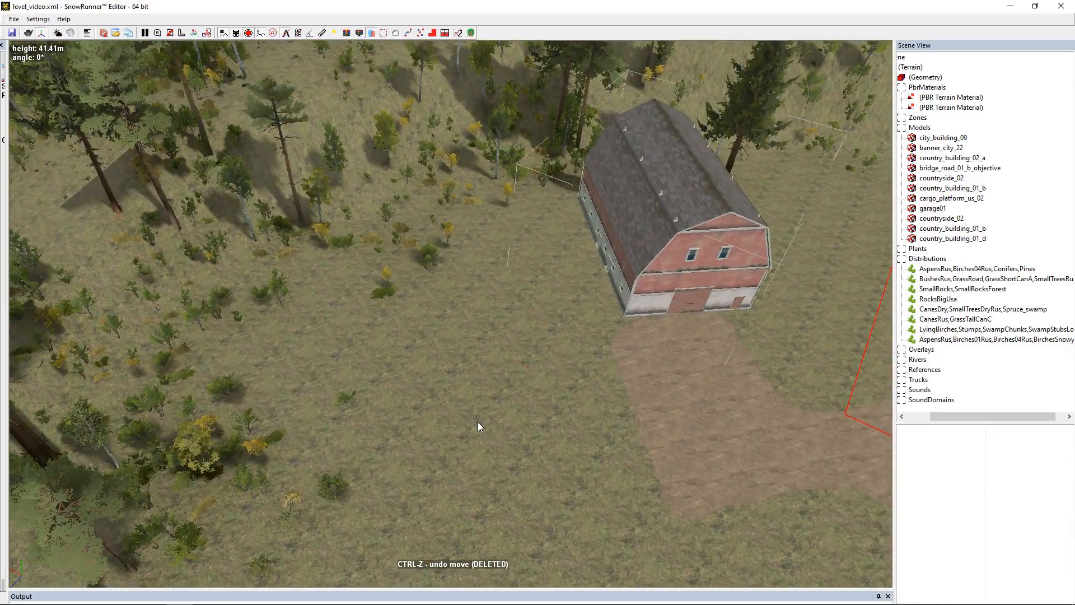
{"action": "left_click", "coordinate": [478, 424]}
{"action": "right_click", "coordinate": [480, 422]}
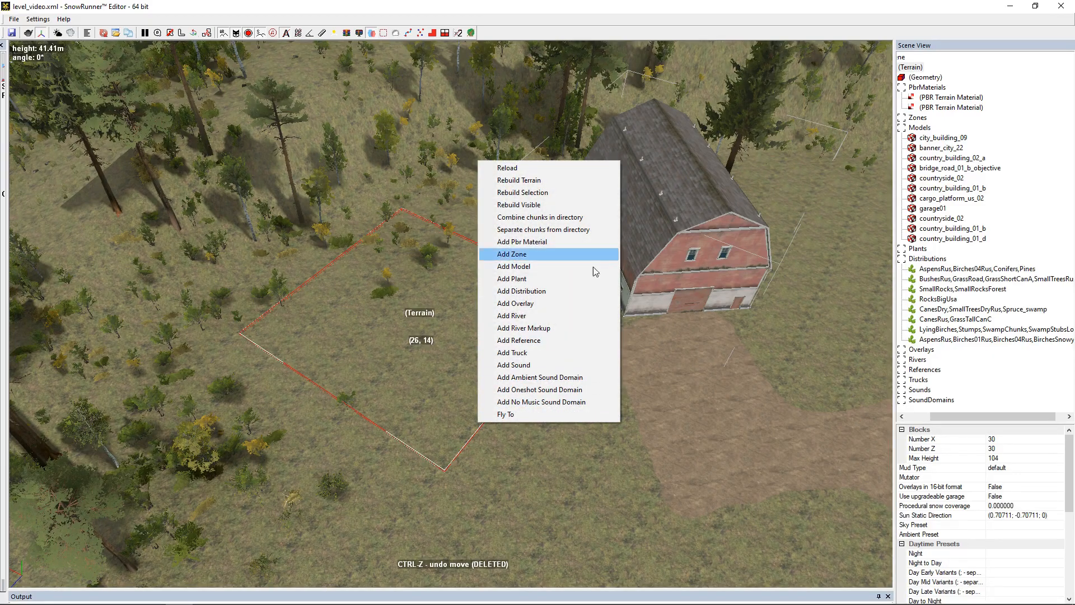
{"action": "left_click", "coordinate": [540, 269]}
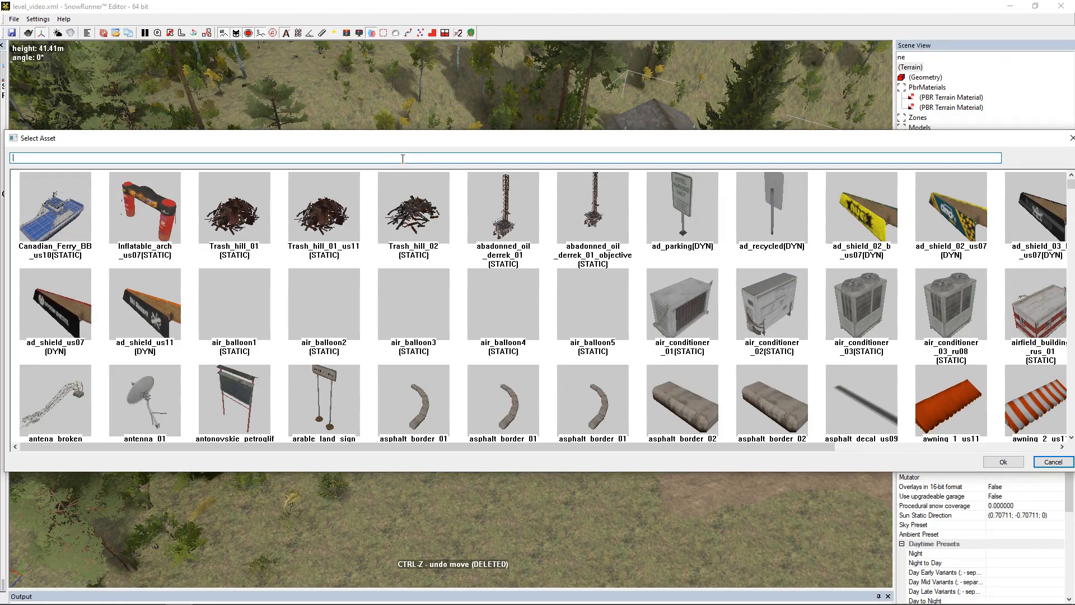
{"action": "type", "text": "fe"}
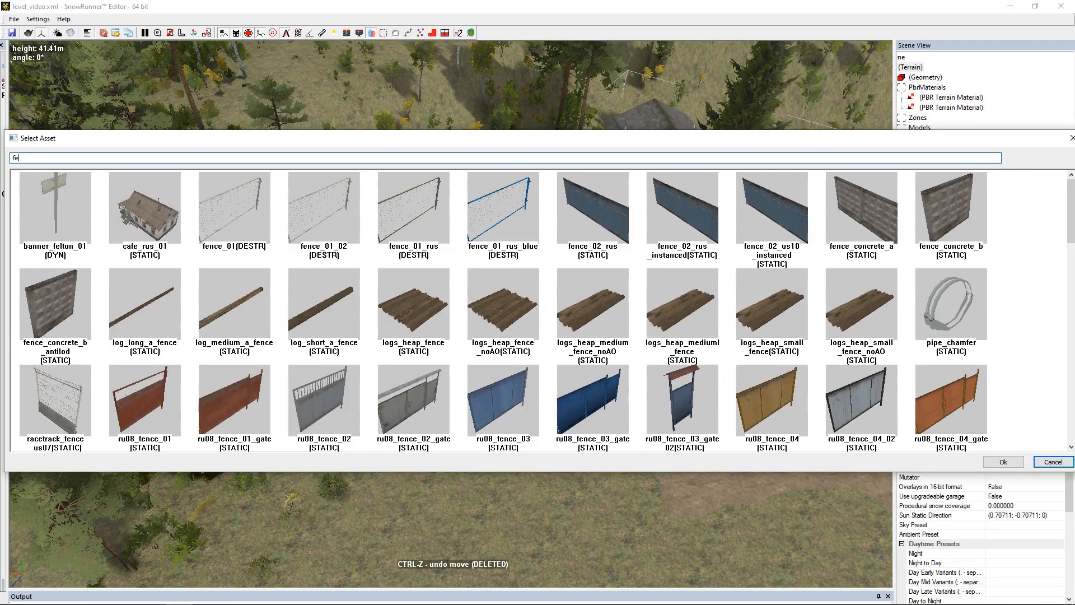
{"action": "type", "text": "n"}
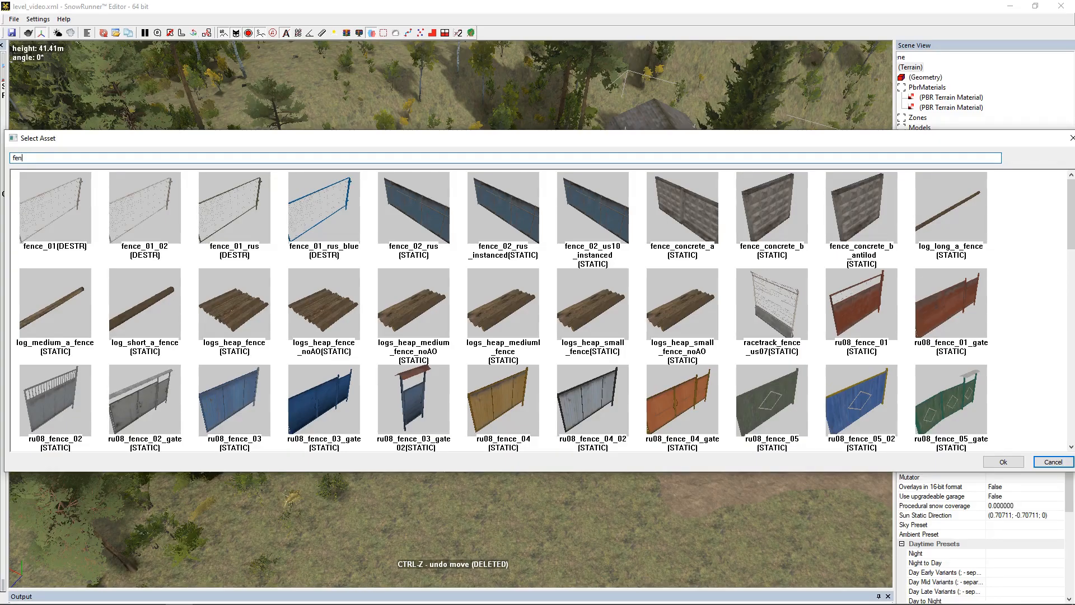
{"action": "scroll", "coordinate": [436, 207], "scroll_direction": "down", "scroll_amount": 10}
{"action": "scroll", "coordinate": [538, 399], "scroll_direction": "down", "scroll_amount": 5}
{"action": "double_click", "coordinate": [424, 325]}
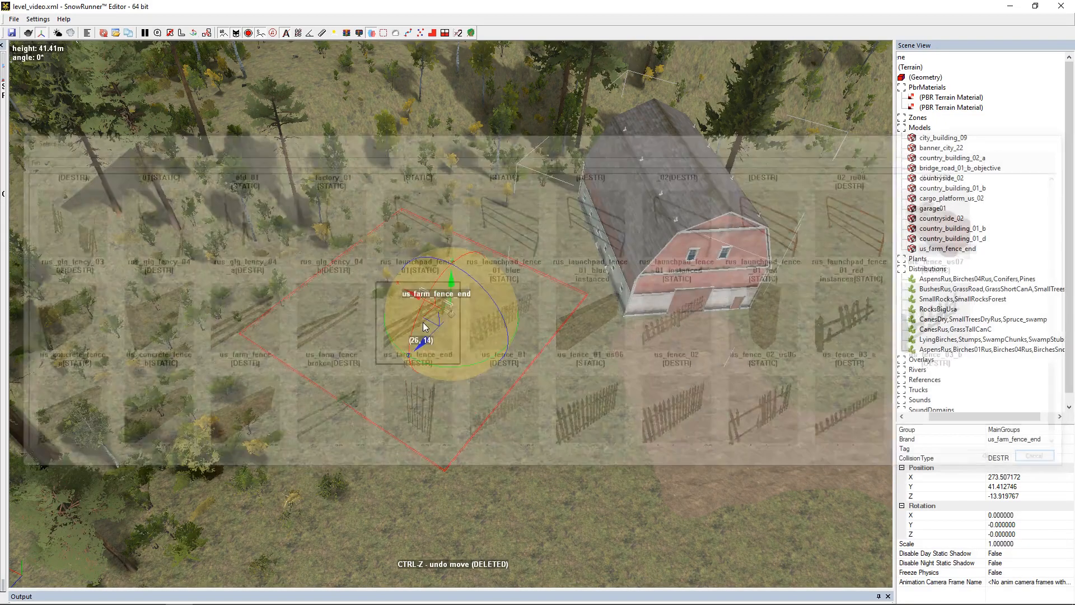
- Rotate the fence piece to about -45.7 on X and move it close to the barn's front corner, about X 259.87, Z -21.39
{"action": "scroll", "coordinate": [692, 314], "scroll_direction": "up", "scroll_amount": 3}
{"action": "middle_click_drag", "start_coordinate": [451, 298], "coordinate": [645, 325]}
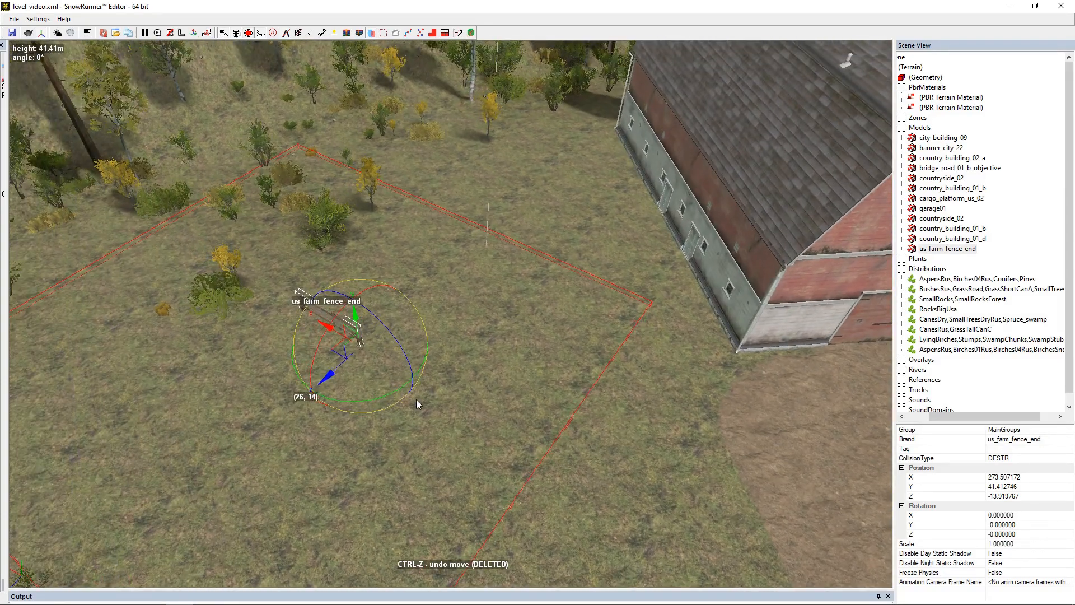
{"action": "left_click_drag", "start_coordinate": [386, 395], "coordinate": [713, 366]}
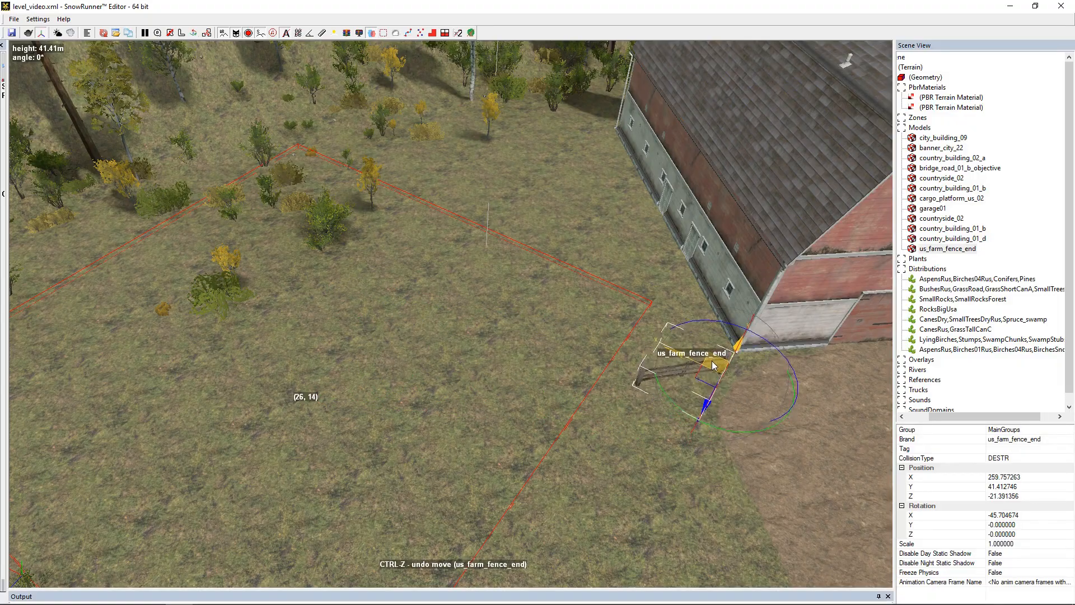
{"action": "scroll", "coordinate": [690, 330], "scroll_direction": "up", "scroll_amount": 5}
{"action": "middle_click_drag", "start_coordinate": [424, 335], "coordinate": [369, 373]}
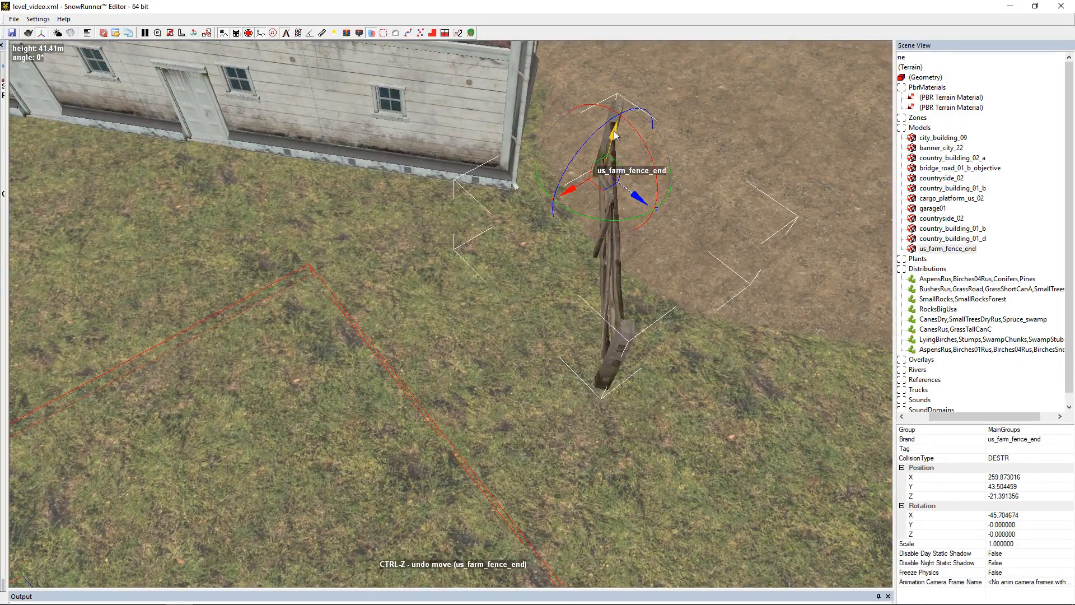
- Shift the fence piece to about X 260.99, Z -21.46, undo its accidental tilt, and lower it to about Y 41.38
{"action": "left_click_drag", "start_coordinate": [618, 140], "coordinate": [514, 167]}
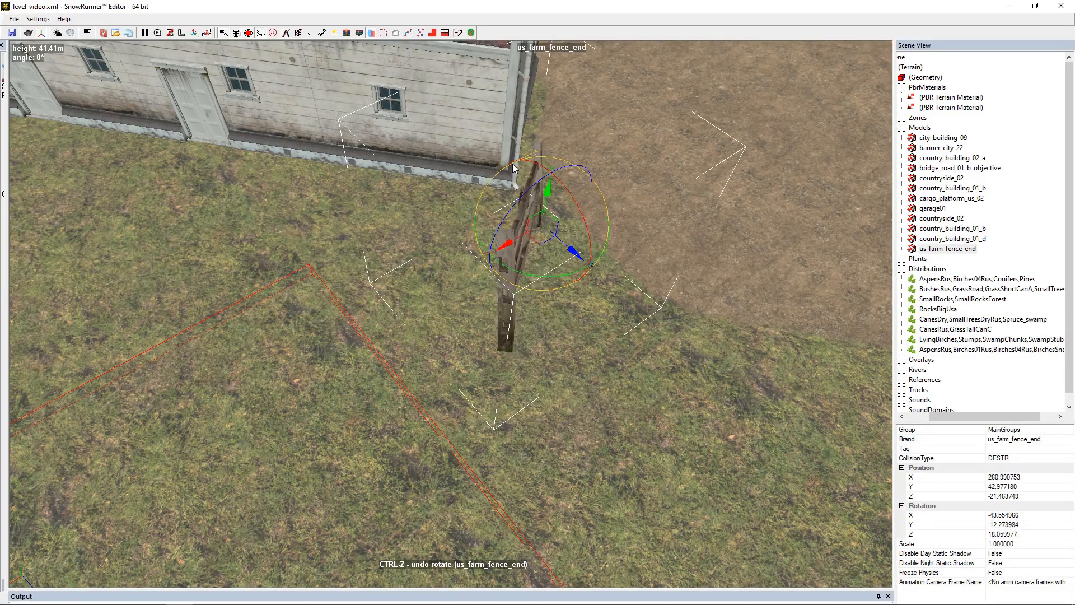
{"action": "key", "text": "ctrl+z"}
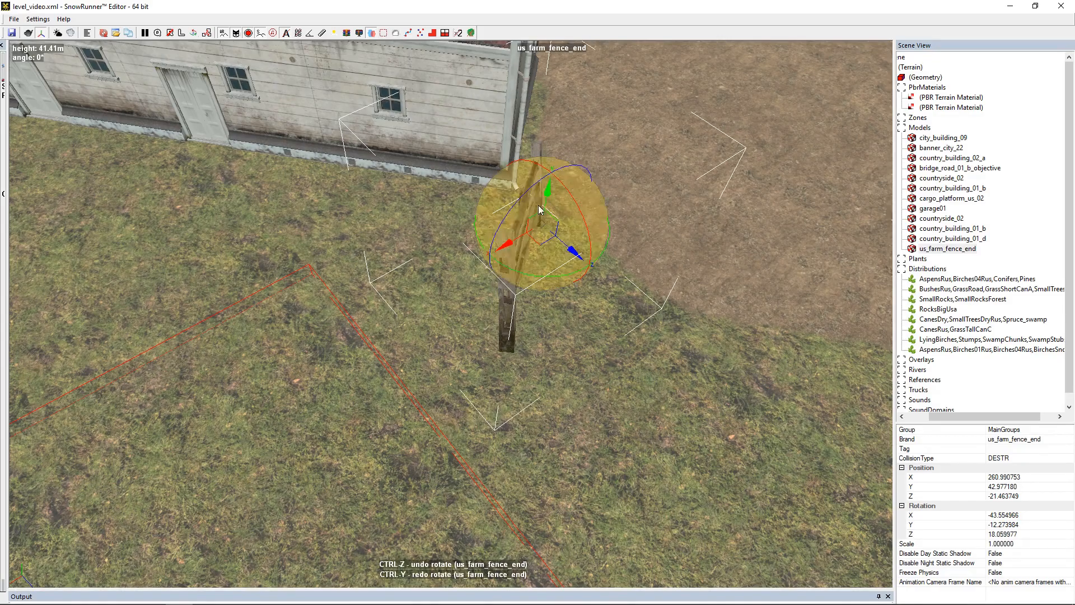
{"action": "middle_click_drag", "start_coordinate": [577, 221], "coordinate": [519, 260]}
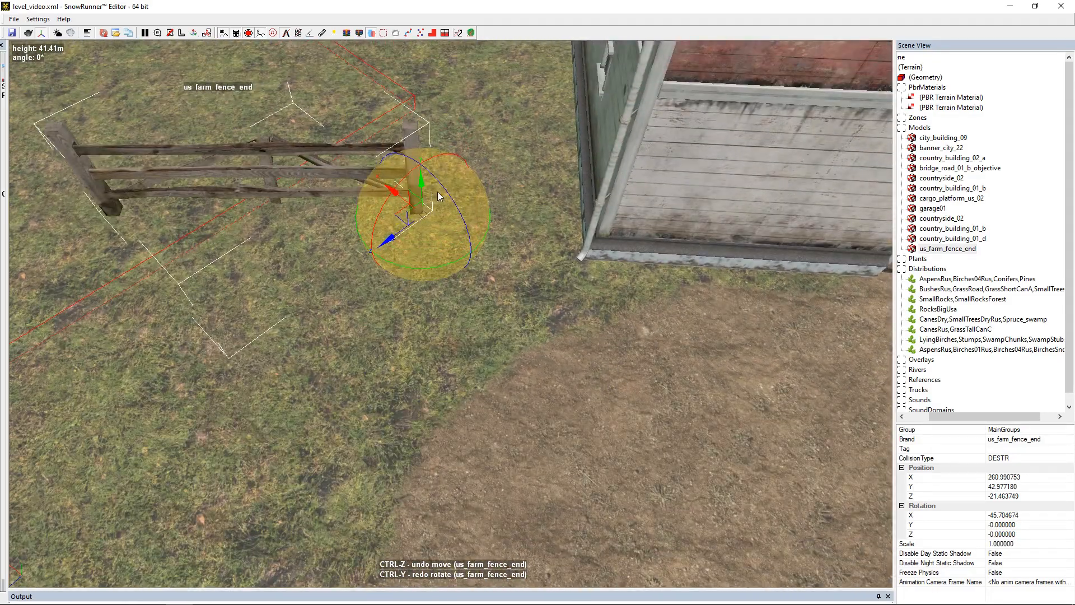
{"action": "middle_click_drag", "start_coordinate": [424, 185], "coordinate": [423, 202]}
{"action": "middle_click_drag", "start_coordinate": [448, 268], "coordinate": [498, 275]}
{"action": "middle_click_drag", "start_coordinate": [436, 192], "coordinate": [433, 325]}
{"action": "left_click_drag", "start_coordinate": [433, 324], "coordinate": [434, 338]}
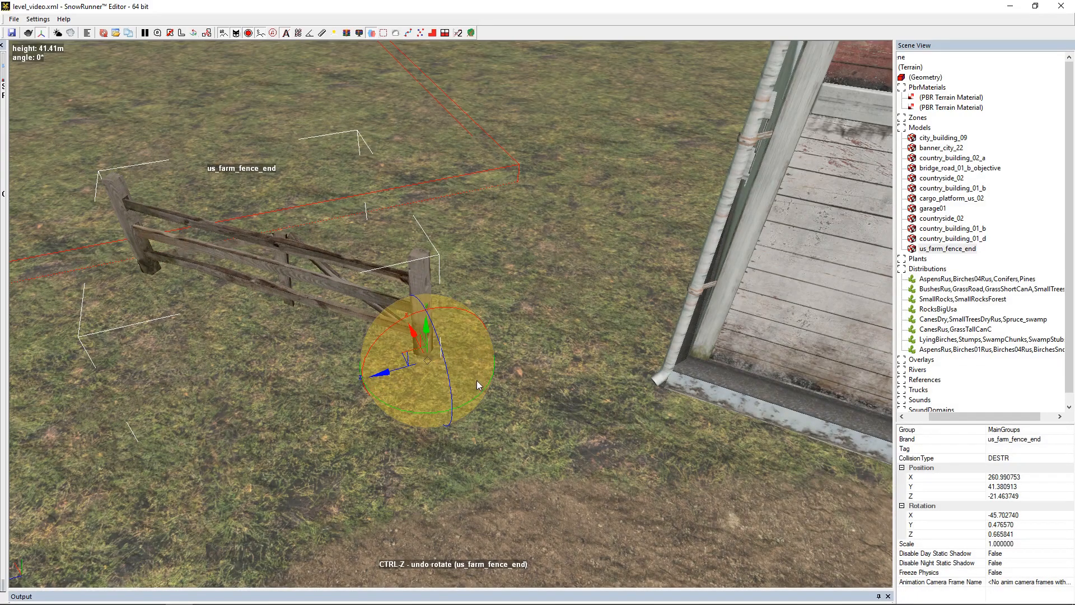
- Move the fence piece against the barn's front wall and rotate it to about -41.3 on X to run parallel to the wall
{"action": "left_click_drag", "start_coordinate": [419, 360], "coordinate": [856, 439]}
{"action": "middle_click_drag", "start_coordinate": [549, 444], "coordinate": [367, 411]}
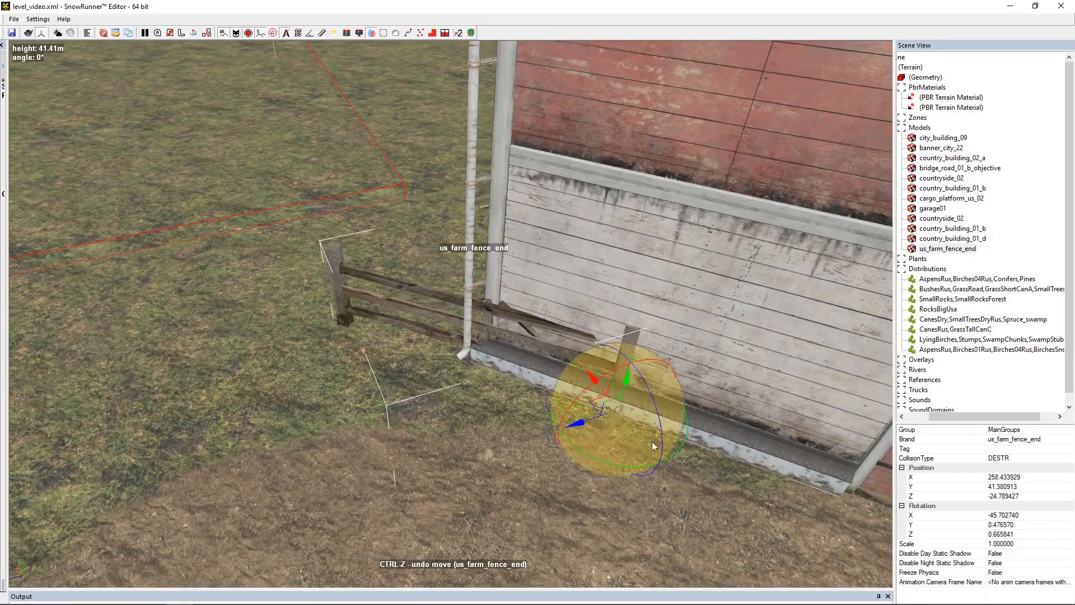
{"action": "left_click_drag", "start_coordinate": [607, 412], "coordinate": [779, 444]}
{"action": "key", "text": "ctrl+z"}
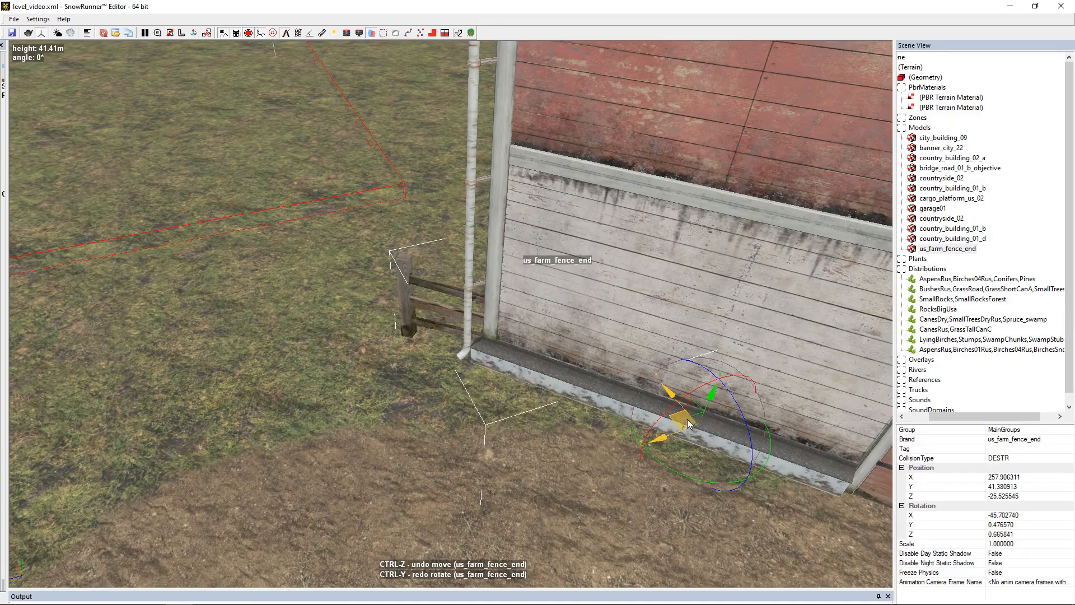
{"action": "left_click_drag", "start_coordinate": [682, 422], "coordinate": [797, 473]}
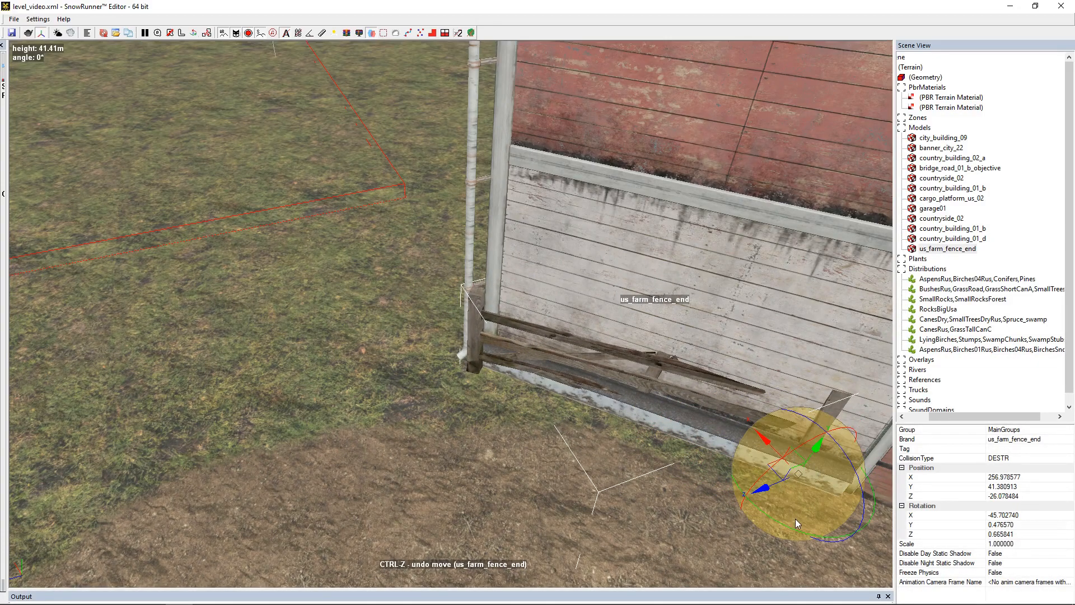
{"action": "left_click_drag", "start_coordinate": [795, 535], "coordinate": [788, 539]}
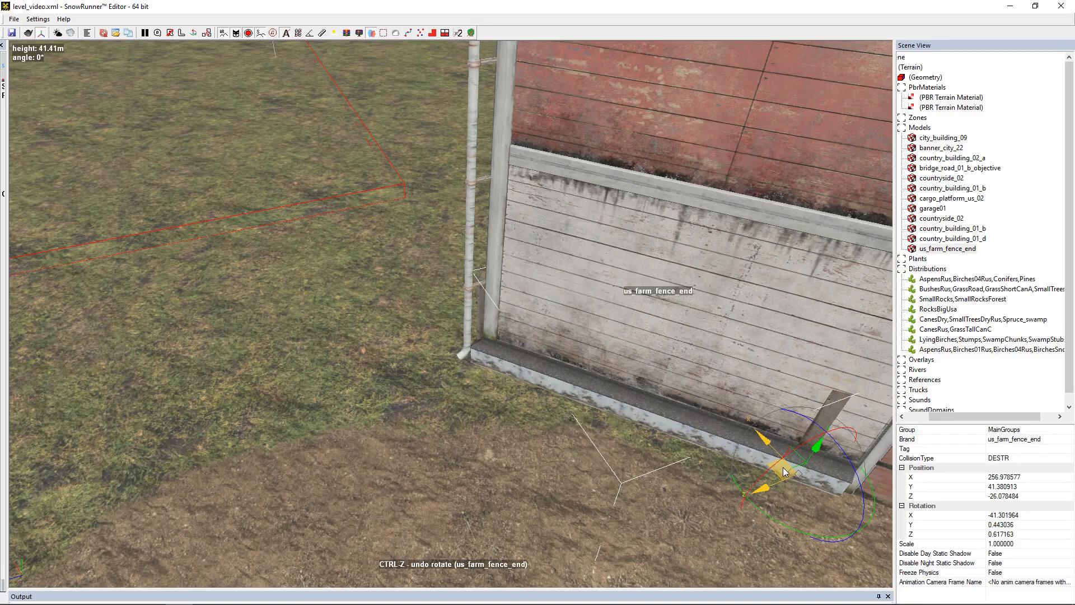
- Place the fence's end post at the barn's front corner, about X 259.86, Z -23.69, and lower it to about Y 41.29
{"action": "left_click_drag", "start_coordinate": [785, 477], "coordinate": [480, 355]}
{"action": "scroll", "coordinate": [404, 323], "scroll_direction": "up", "scroll_amount": 5}
{"action": "right_click_drag", "start_coordinate": [399, 293], "coordinate": [451, 297]}
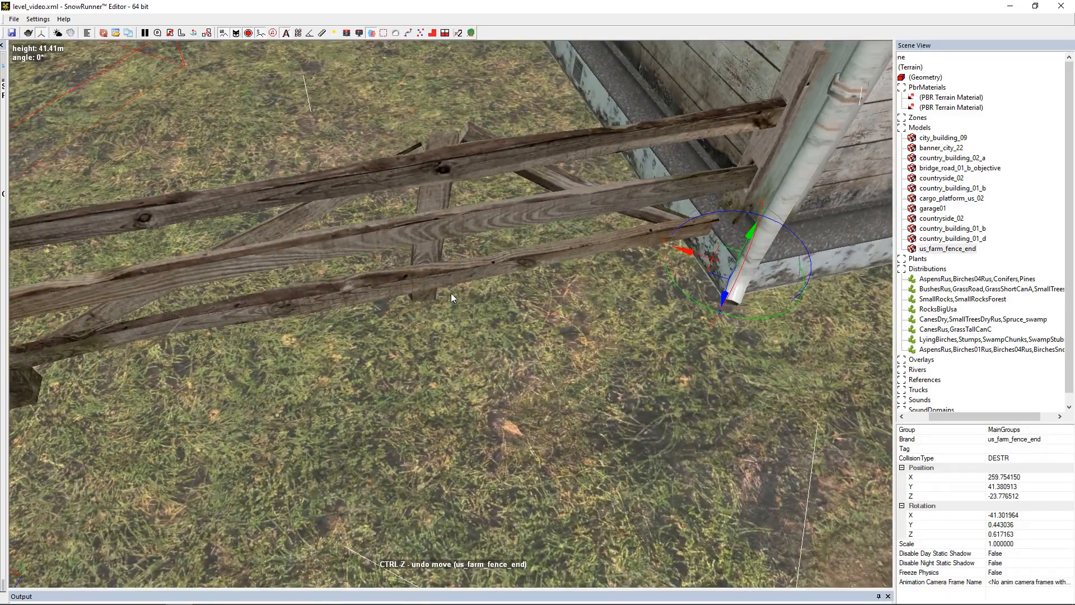
{"action": "mouse_move", "coordinate": [718, 267]}
{"action": "left_mouse_down"}
{"action": "mouse_move", "coordinate": [700, 268]}
{"action": "mouse_move", "coordinate": [704, 279]}
{"action": "left_mouse_up"}
{"action": "scroll", "coordinate": [336, 331], "scroll_direction": "down", "scroll_amount": 3}
{"action": "mouse_move", "coordinate": [304, 339]}
{"action": "right_mouse_down"}
{"action": "mouse_move", "coordinate": [286, 322]}
{"action": "mouse_move", "coordinate": [292, 335]}
{"action": "right_mouse_up"}
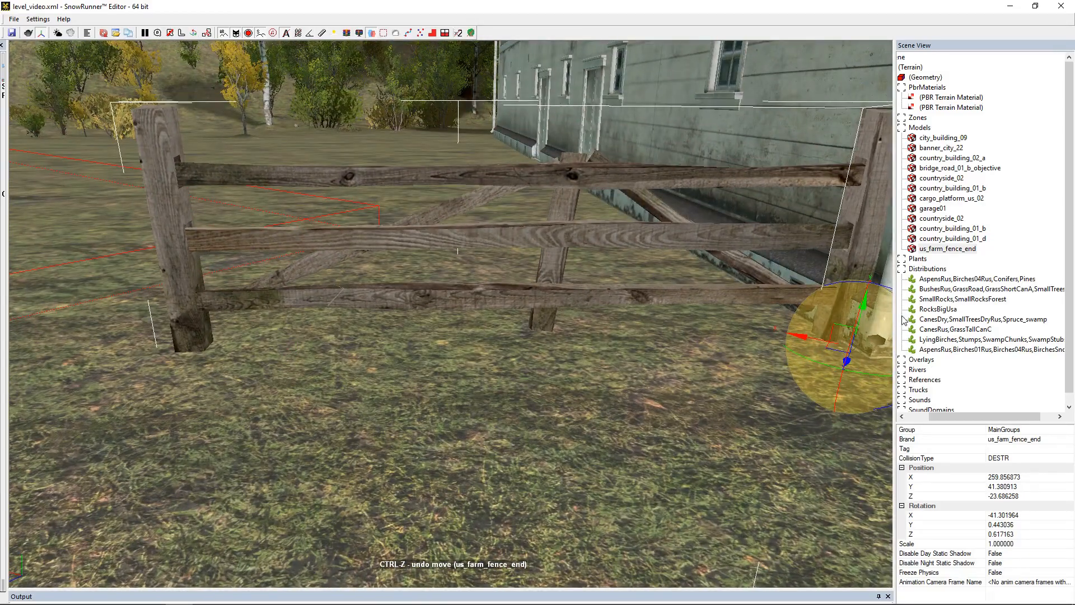
{"action": "mouse_move", "coordinate": [864, 304]}
{"action": "left_mouse_down"}
{"action": "mouse_move", "coordinate": [867, 292]}
{"action": "mouse_move", "coordinate": [861, 322]}
{"action": "left_mouse_up"}
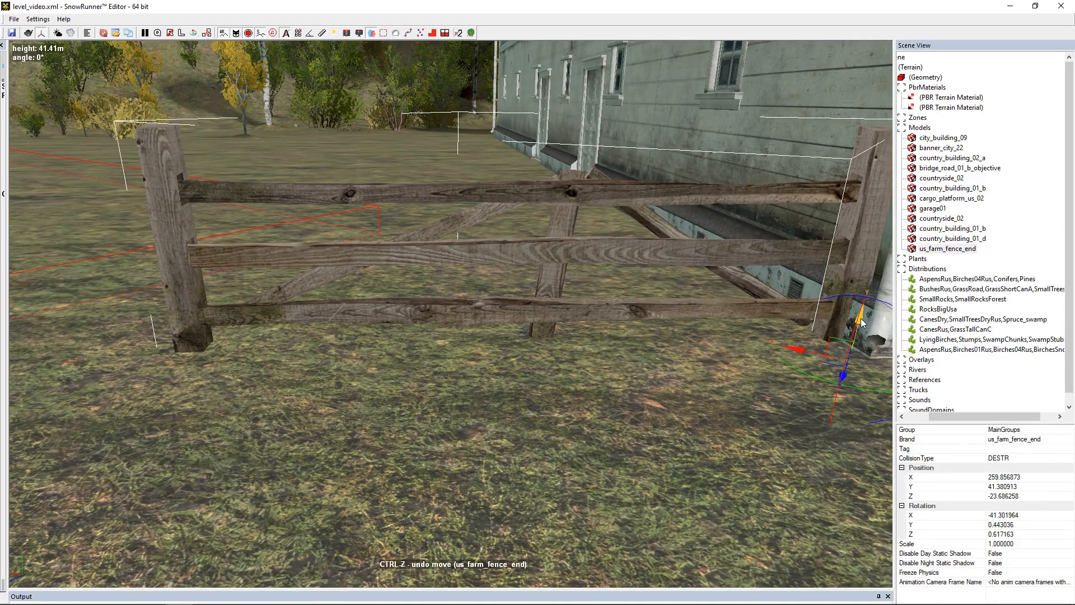
{"action": "scroll", "coordinate": [352, 288], "scroll_direction": "down", "scroll_amount": 3}
{"action": "right_click_drag", "start_coordinate": [342, 297], "coordinate": [348, 315]}
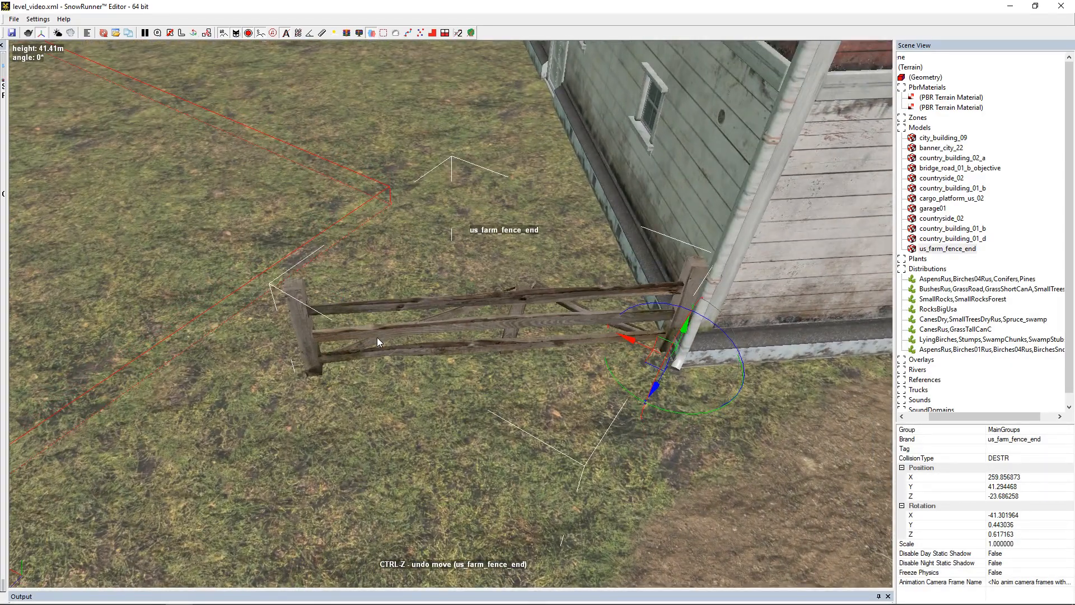
- Duplicate the fence piece, ignoring all duplicate warnings, and join the copy to its outer end at about X 262.62, Z -21.29
{"action": "key", "text": "ctrl+v"}
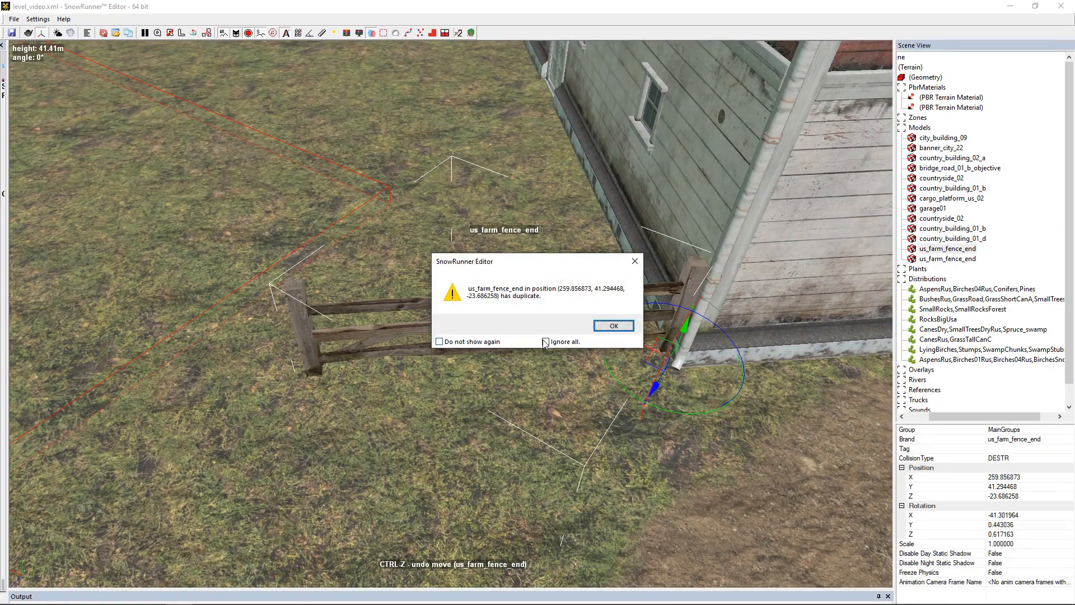
{"action": "left_click", "coordinate": [617, 330]}
{"action": "middle_click_drag", "start_coordinate": [230, 360], "coordinate": [462, 327]}
{"action": "scroll", "coordinate": [463, 327], "scroll_direction": "down", "scroll_amount": 2}
{"action": "middle_click_drag", "start_coordinate": [392, 355], "coordinate": [620, 301]}
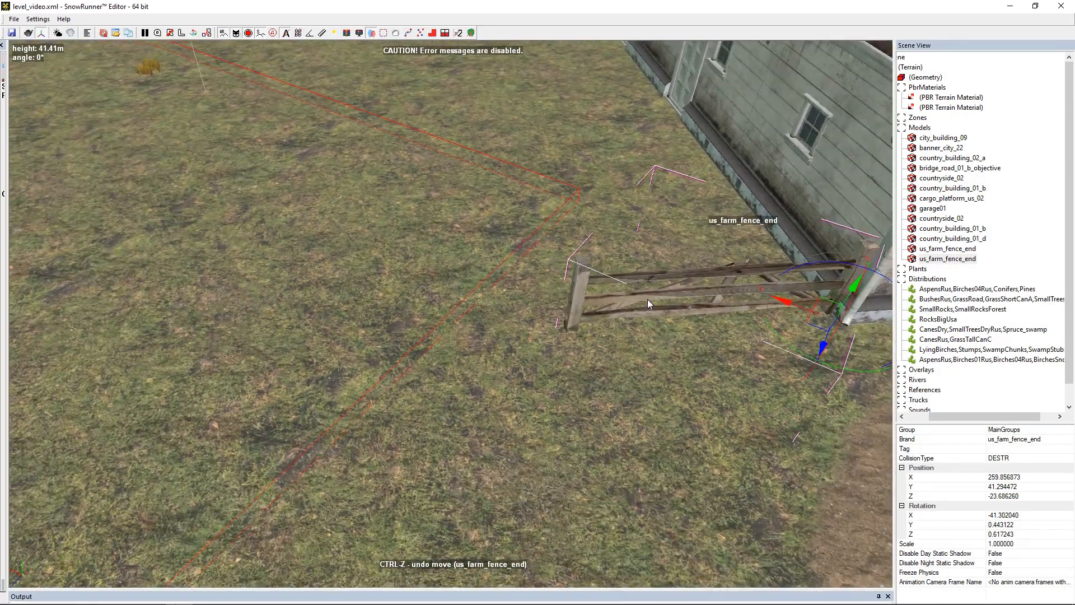
{"action": "left_click_drag", "start_coordinate": [819, 320], "coordinate": [527, 353]}
{"action": "middle_click_drag", "start_coordinate": [526, 353], "coordinate": [452, 326], "text": "alt"}
{"action": "scroll", "coordinate": [595, 326], "scroll_direction": "up", "scroll_amount": 3}
{"action": "left_click_drag", "start_coordinate": [367, 348], "coordinate": [505, 377]}
{"action": "scroll", "coordinate": [447, 354], "scroll_direction": "down", "scroll_amount": 3}
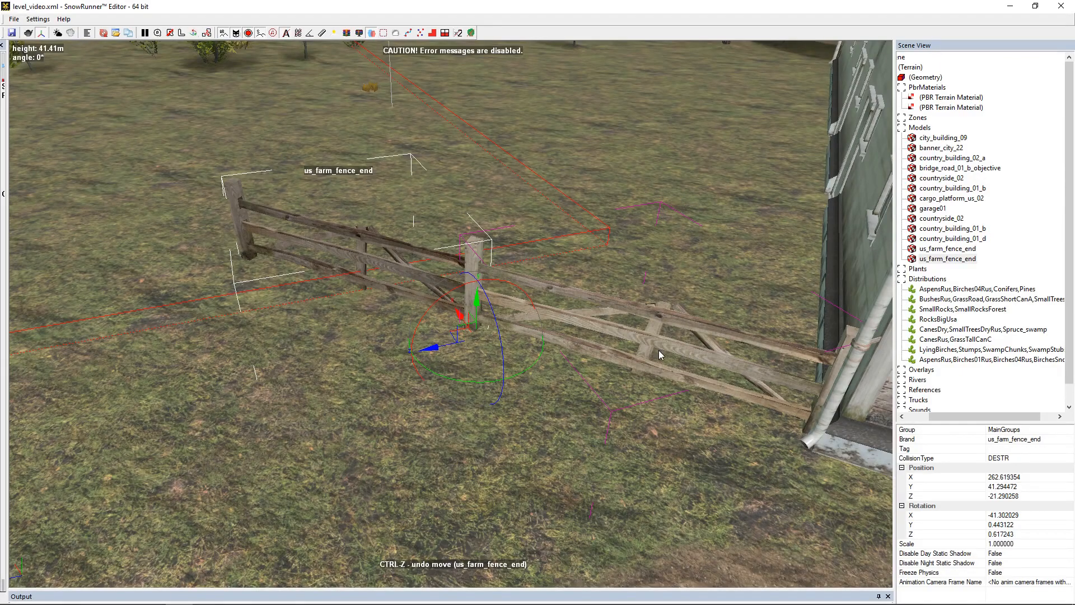
- Duplicate both fence pieces together and join the copied pair to the outer end of the fence line
{"action": "left_click", "coordinate": [647, 339], "text": "ctrl"}
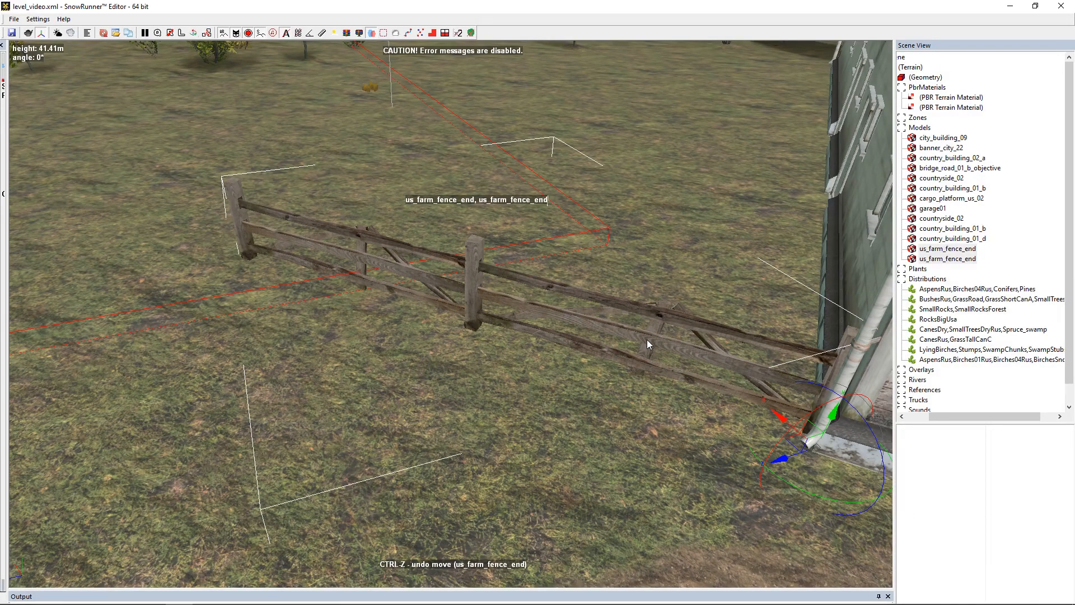
{"action": "left_click_drag", "start_coordinate": [800, 444], "coordinate": [362, 305]}
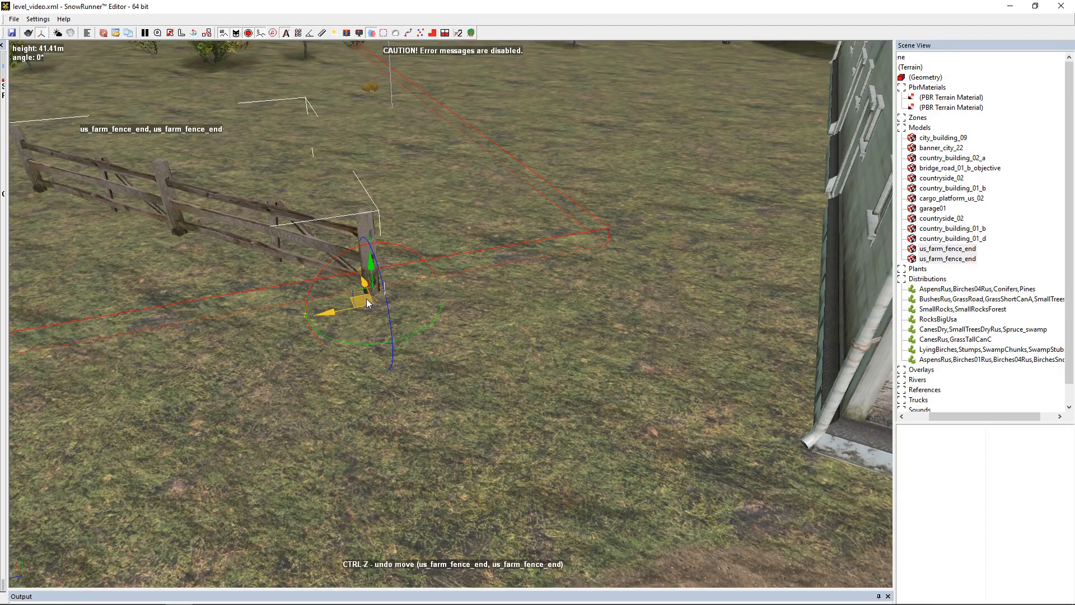
{"action": "key", "text": "ctrl+z"}
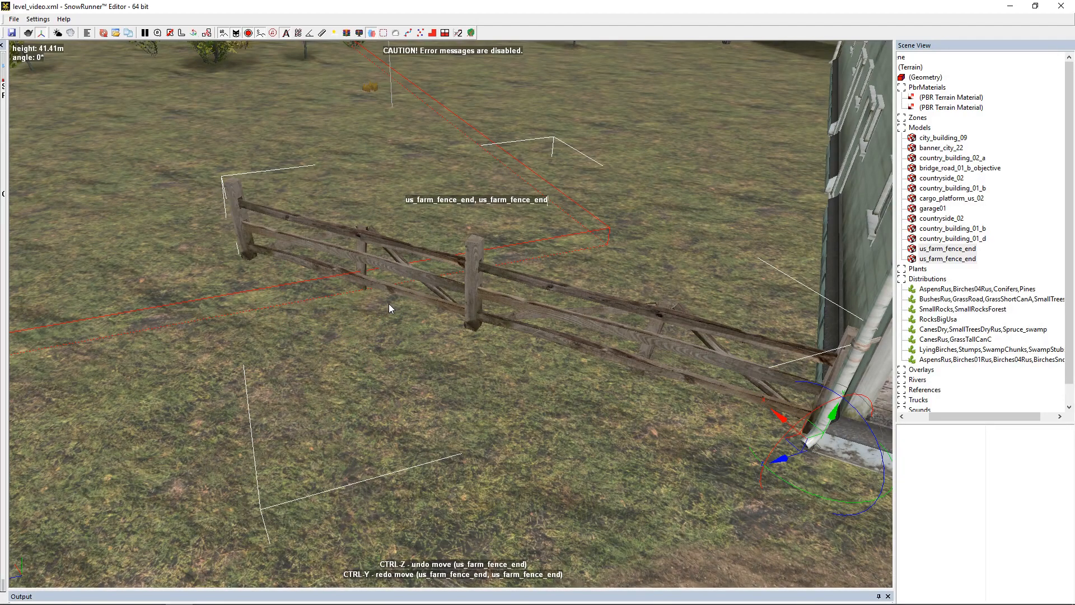
{"action": "key", "text": "ctrl+v"}
{"action": "left_click_drag", "start_coordinate": [800, 442], "coordinate": [287, 288]}
{"action": "left_click_drag", "start_coordinate": [245, 265], "coordinate": [243, 267]}
{"action": "scroll", "coordinate": [389, 267], "scroll_direction": "up", "scroll_amount": 3}
{"action": "middle_click_drag", "start_coordinate": [209, 237], "coordinate": [412, 351]}
{"action": "scroll", "coordinate": [413, 352], "scroll_direction": "up", "scroll_amount": 3}
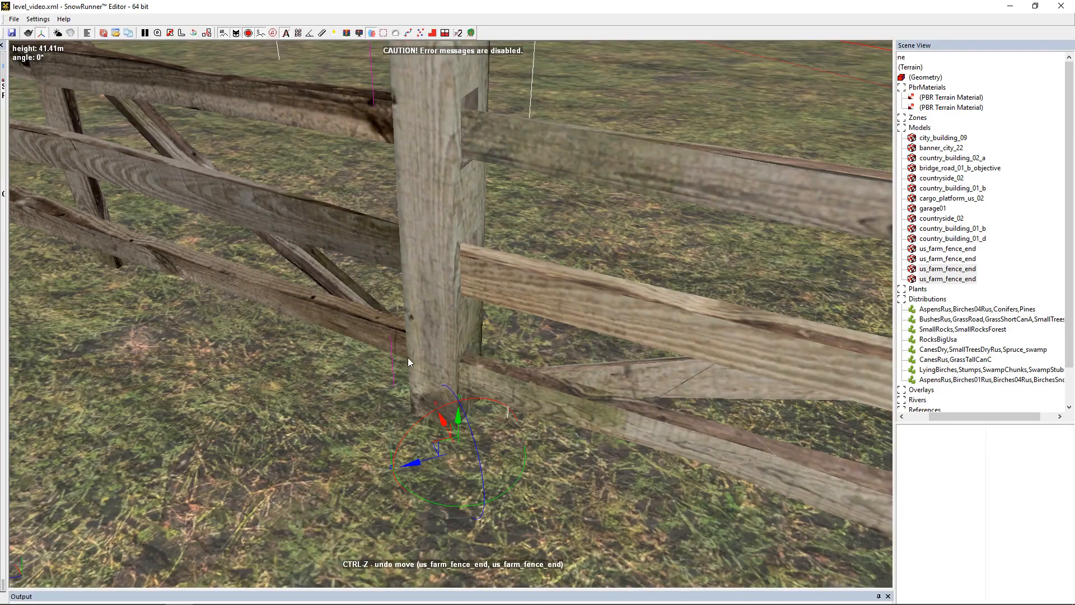
{"action": "left_click_drag", "start_coordinate": [442, 448], "coordinate": [442, 454]}
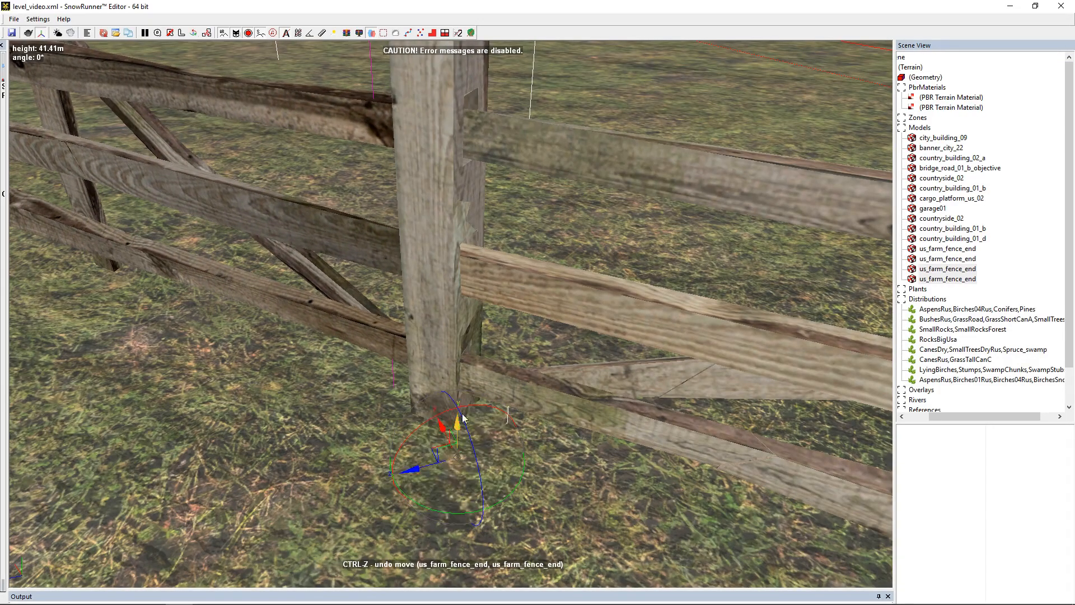
- Select all four fence pieces, duplicate them, and move the copied run to the rear corner of the barn's long side
{"action": "scroll", "coordinate": [602, 355], "scroll_direction": "down", "scroll_amount": 10}
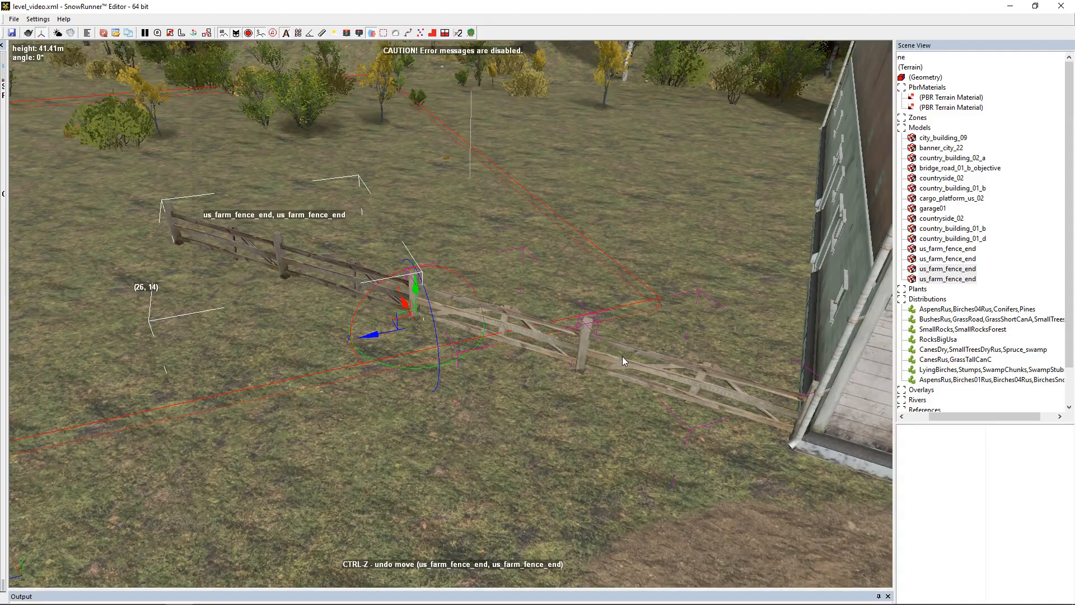
{"action": "scroll", "coordinate": [633, 358], "scroll_direction": "up", "scroll_amount": 5}
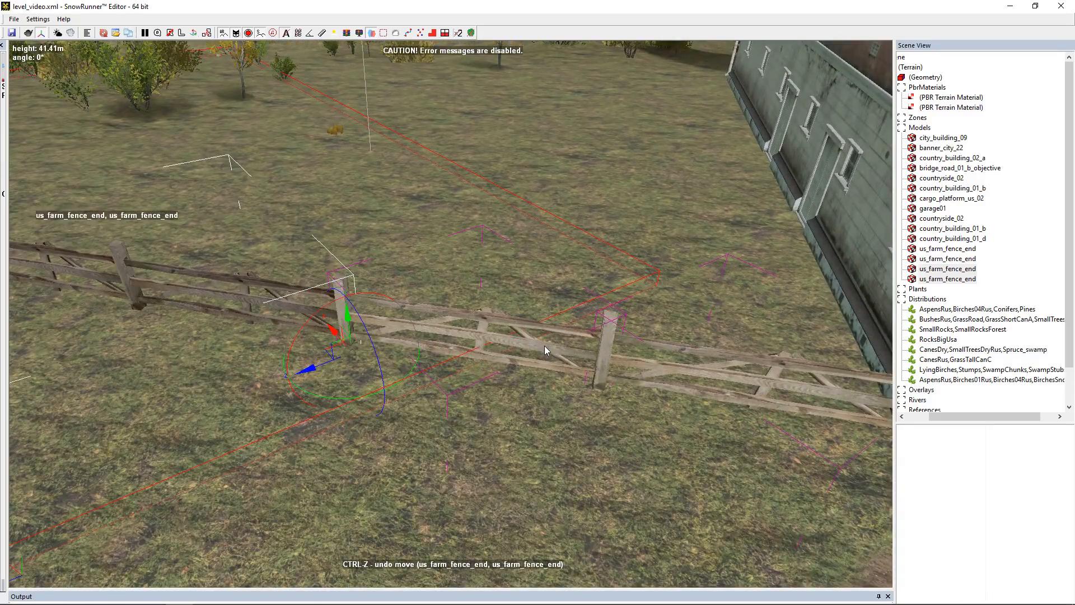
{"action": "left_click", "coordinate": [544, 345], "text": "ctrl"}
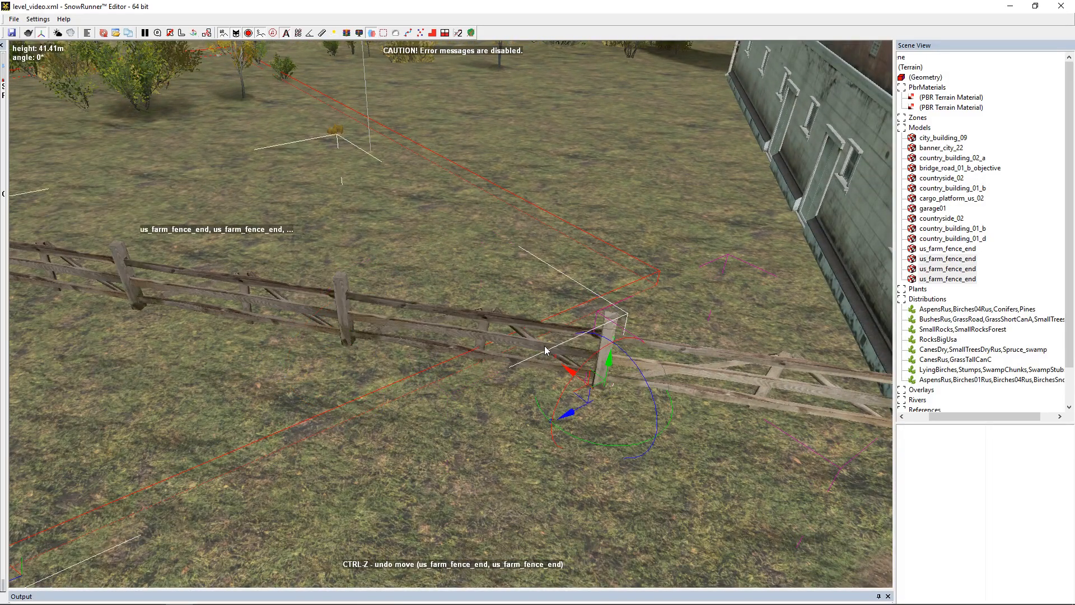
{"action": "left_click", "coordinate": [769, 382], "text": "ctrl"}
{"action": "scroll", "coordinate": [358, 246], "scroll_direction": "down", "scroll_amount": 5}
{"action": "middle_click_drag", "start_coordinate": [354, 186], "coordinate": [440, 207], "text": "alt"}
{"action": "middle_click_drag", "start_coordinate": [311, 171], "coordinate": [483, 362]}
{"action": "key", "text": "ctrl+v"}
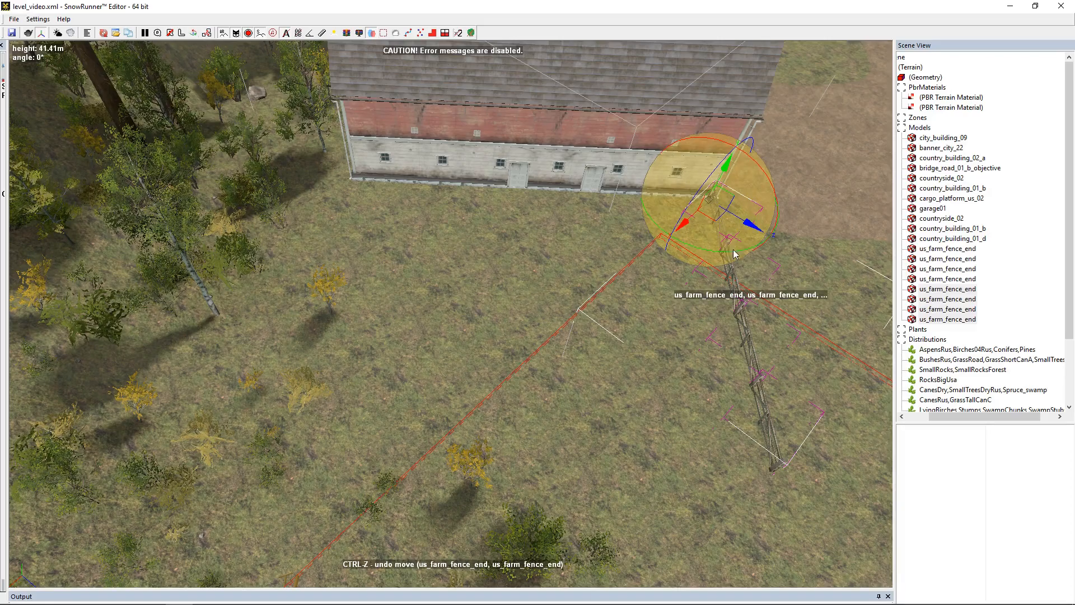
{"action": "left_click_drag", "start_coordinate": [709, 212], "coordinate": [350, 200]}
{"action": "scroll", "coordinate": [451, 255], "scroll_direction": "up", "scroll_amount": 10}
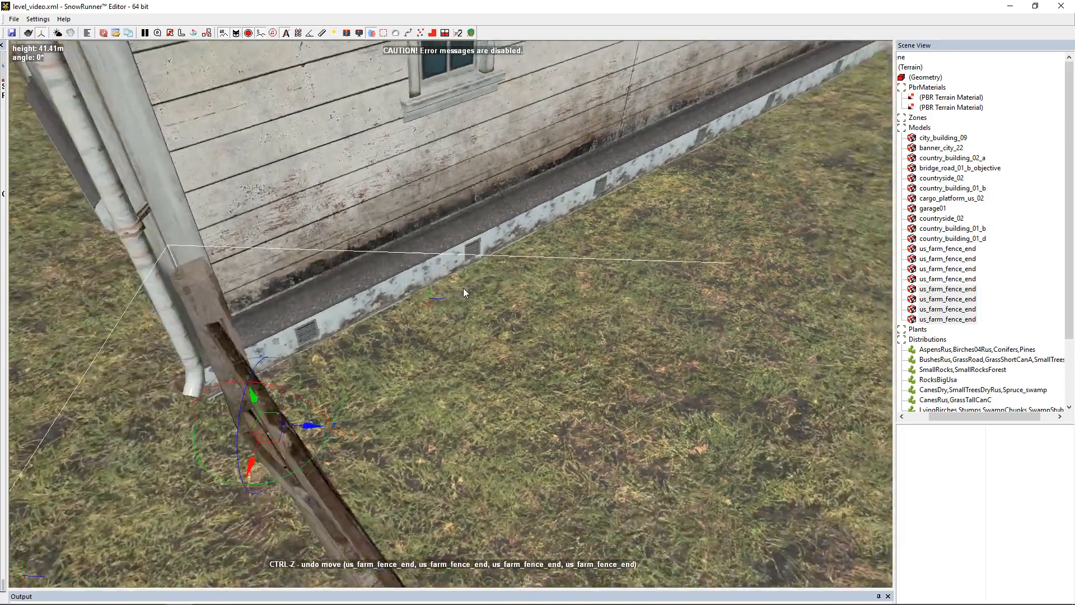
- Shift the copied four-piece fence run so its end post butts against the barn's rear corner
{"action": "middle_click_drag", "start_coordinate": [463, 289], "coordinate": [501, 289]}
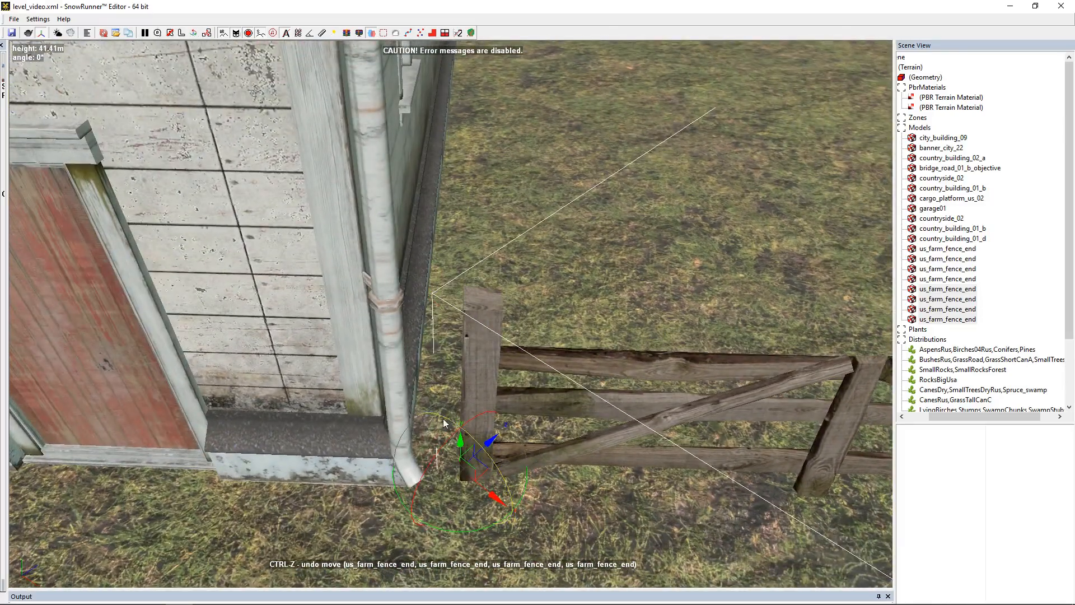
{"action": "left_click_drag", "start_coordinate": [478, 482], "coordinate": [431, 462]}
{"action": "scroll", "coordinate": [673, 278], "scroll_direction": "down", "scroll_amount": 5}
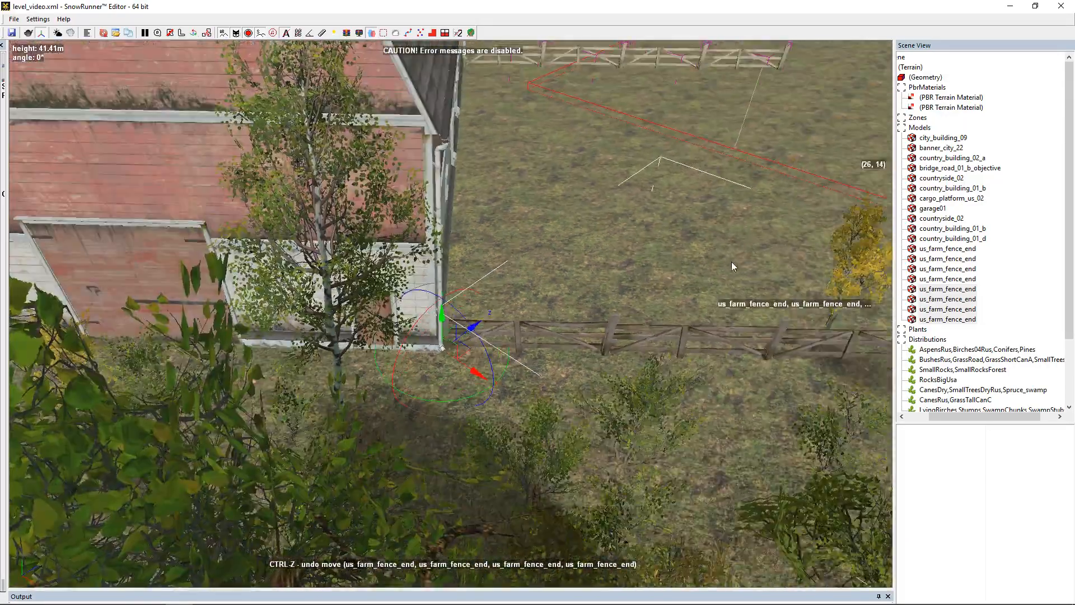
- Duplicate the outermost piece of the front fence line and rotate the copy about 92 degrees towards the other fence run
{"action": "middle_click_drag", "start_coordinate": [731, 260], "coordinate": [546, 355]}
{"action": "scroll", "coordinate": [657, 143], "scroll_direction": "up", "scroll_amount": 2}
{"action": "scroll", "coordinate": [656, 143], "scroll_direction": "up", "scroll_amount": 2}
{"action": "right_click_drag", "start_coordinate": [656, 142], "coordinate": [529, 244]}
{"action": "middle_click_drag", "start_coordinate": [529, 244], "coordinate": [414, 246]}
{"action": "left_click", "coordinate": [559, 271]}
{"action": "scroll", "coordinate": [538, 268], "scroll_direction": "down", "scroll_amount": 2}
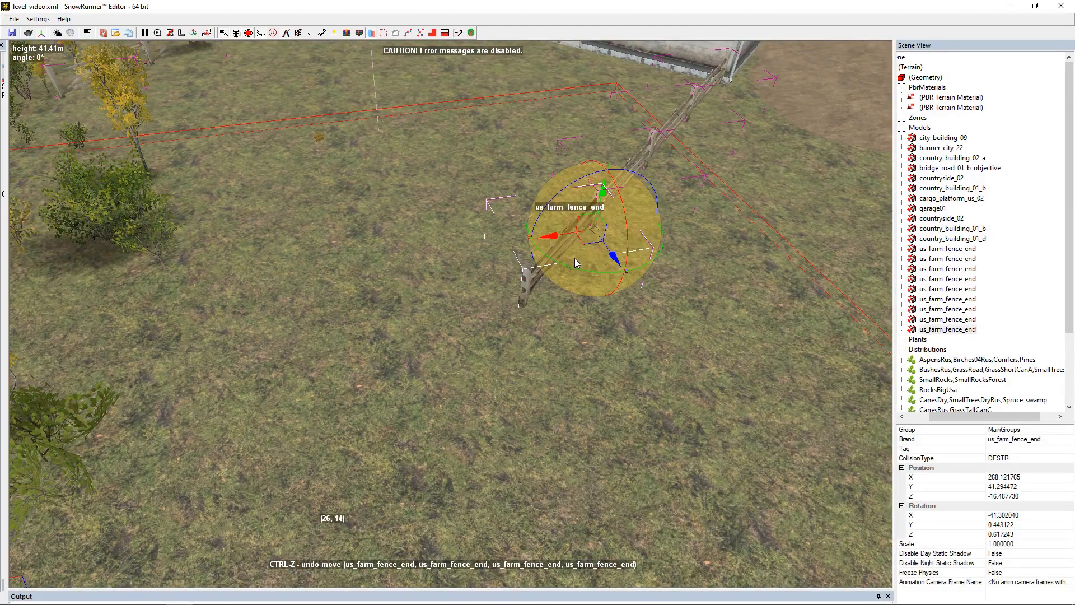
{"action": "left_click_drag", "start_coordinate": [576, 274], "coordinate": [490, 260]}
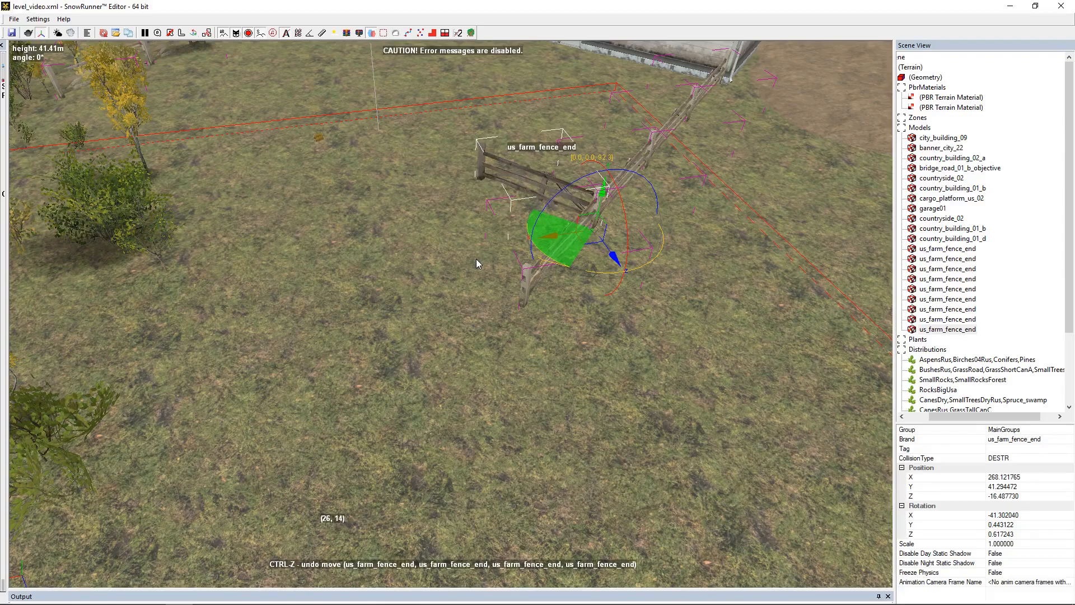
- Move the rotated piece against the barn's long wall and fine-tune its rotation parallel to it, about X 49.07, comparing the barn's rotation
{"action": "middle_click_drag", "start_coordinate": [791, 179], "coordinate": [490, 392]}
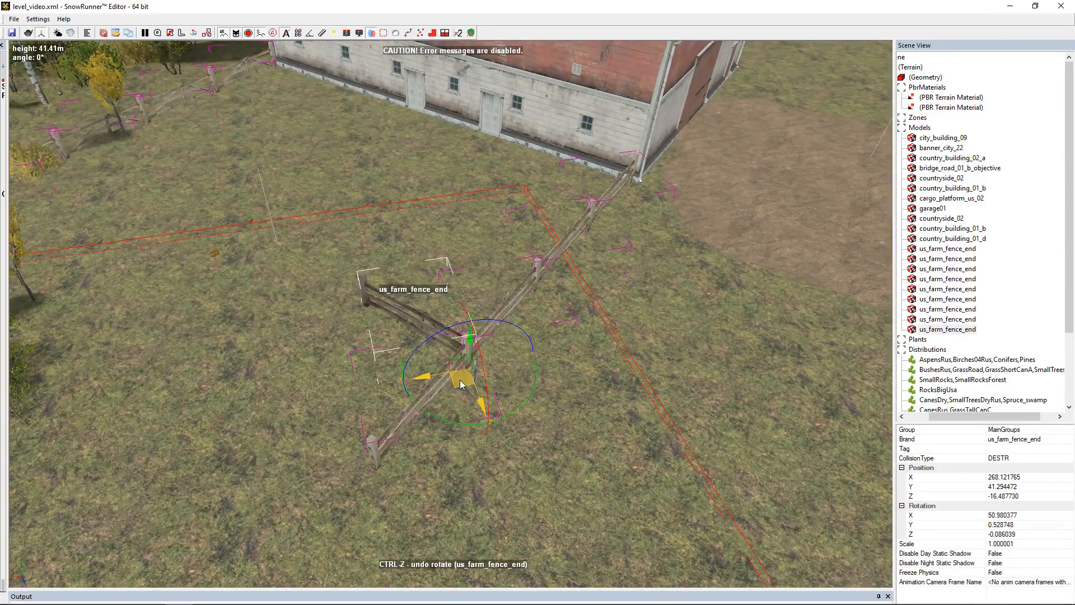
{"action": "left_click_drag", "start_coordinate": [461, 384], "coordinate": [601, 182]}
{"action": "scroll", "coordinate": [588, 126], "scroll_direction": "up", "scroll_amount": 3}
{"action": "scroll", "coordinate": [621, 280], "scroll_direction": "up", "scroll_amount": 3}
{"action": "middle_click_drag", "start_coordinate": [389, 133], "coordinate": [468, 192]}
{"action": "scroll", "coordinate": [560, 267], "scroll_direction": "down", "scroll_amount": 3}
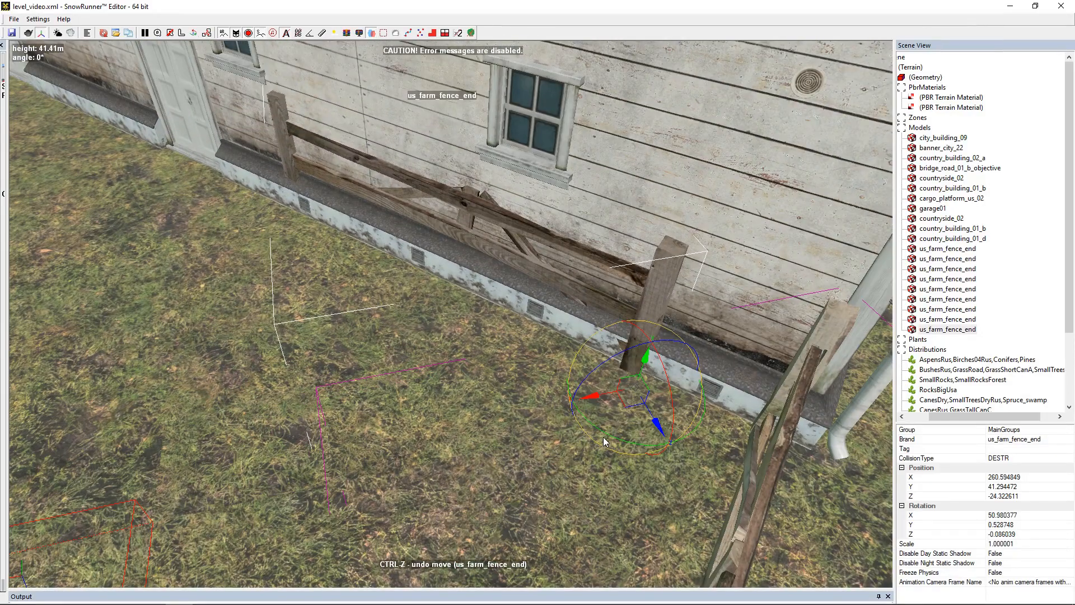
{"action": "left_click_drag", "start_coordinate": [607, 432], "coordinate": [609, 433]}
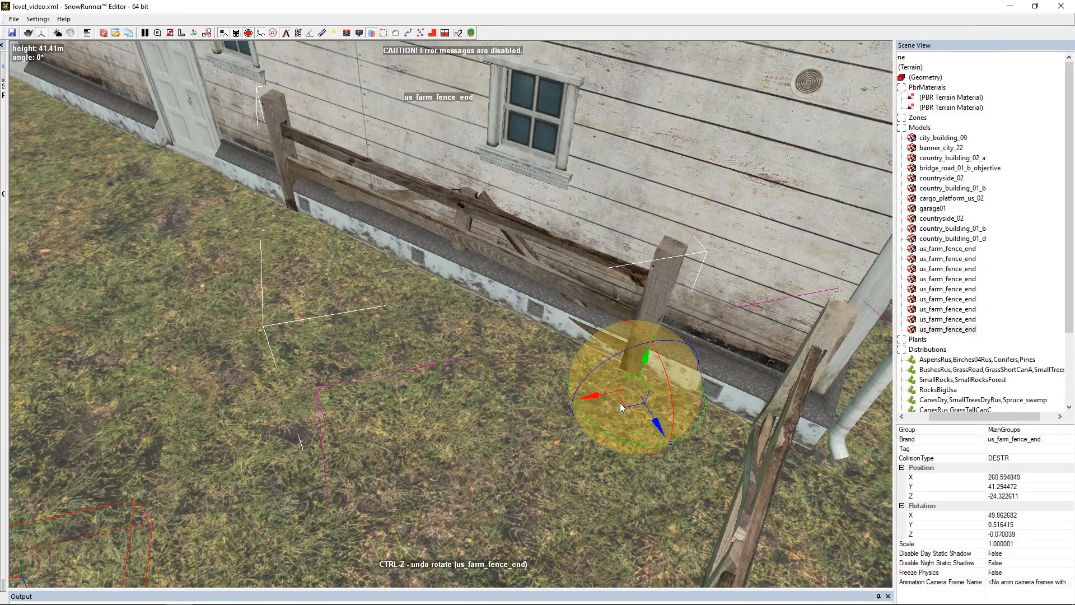
{"action": "left_click_drag", "start_coordinate": [636, 390], "coordinate": [623, 425]}
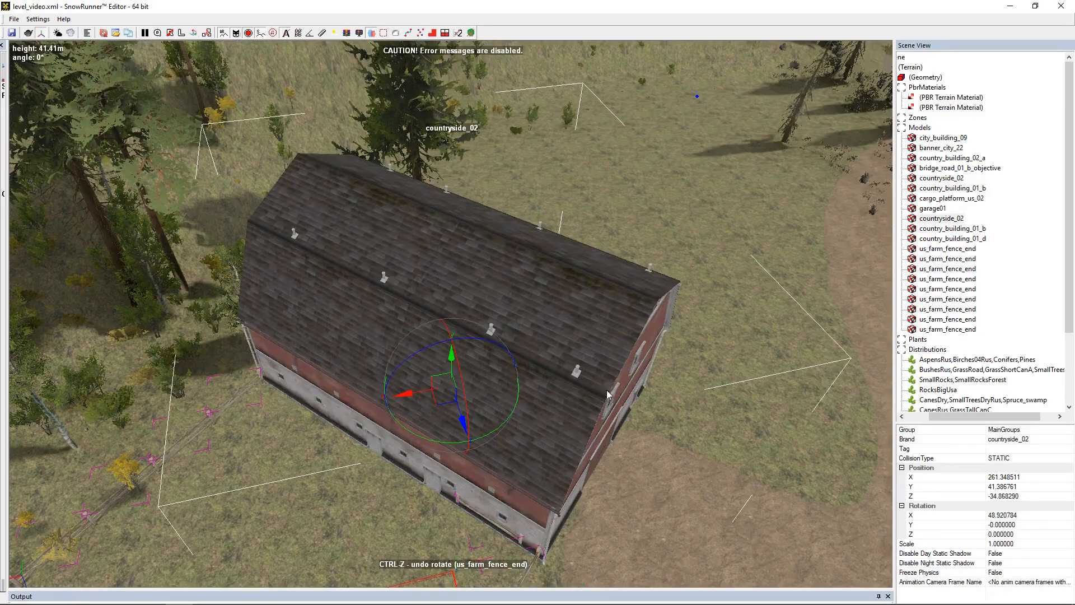
{"action": "mouse_move", "coordinate": [606, 395]}
{"action": "right_mouse_down"}
{"action": "mouse_move", "coordinate": [676, 439]}
{"action": "mouse_move", "coordinate": [468, 432]}
{"action": "mouse_move", "coordinate": [613, 399]}
{"action": "right_mouse_up"}
{"action": "left_click", "coordinate": [613, 399]}
{"action": "right_click_drag", "start_coordinate": [428, 383], "coordinate": [671, 313]}
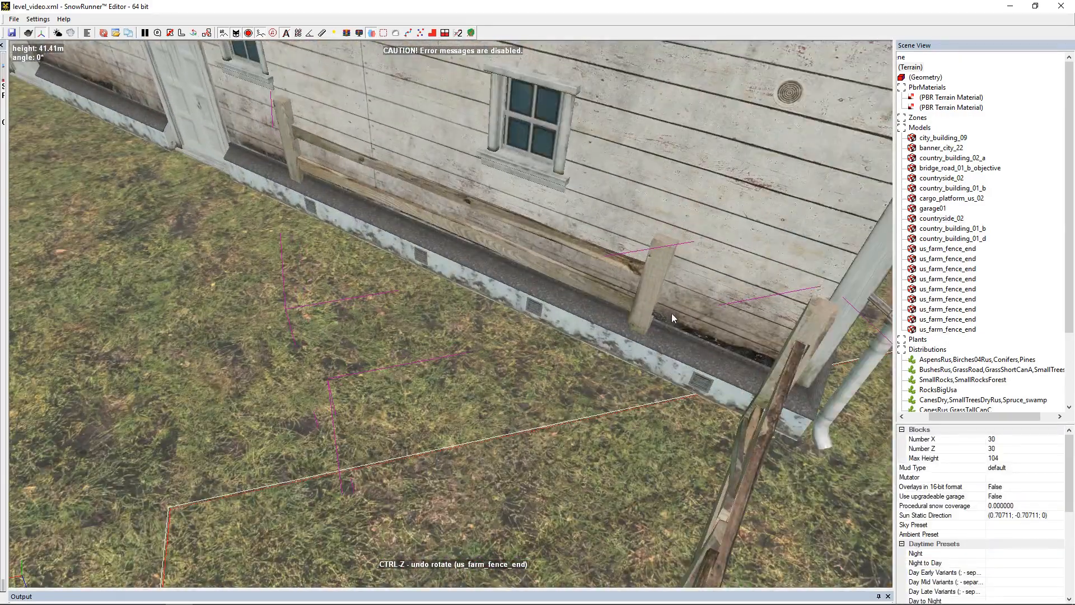
- Move the aligned piece to the outer end of the front fence line, forming the corner at about X 270.98, Z -13.97
{"action": "left_click", "coordinate": [649, 290]}
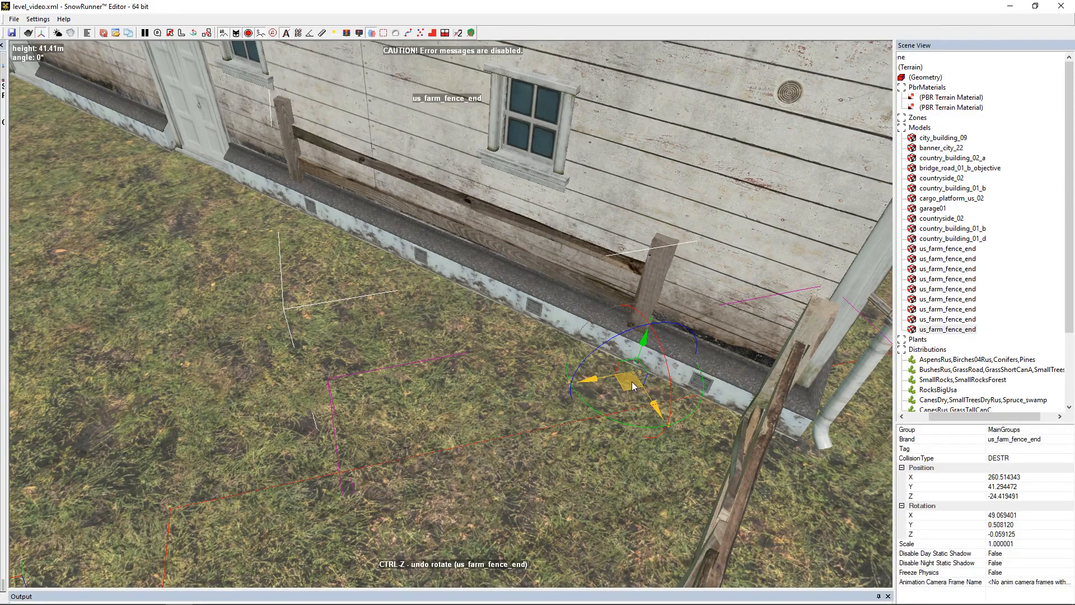
{"action": "left_click_drag", "start_coordinate": [620, 391], "coordinate": [507, 451]}
{"action": "scroll", "coordinate": [92, 393], "scroll_direction": "down", "scroll_amount": 6}
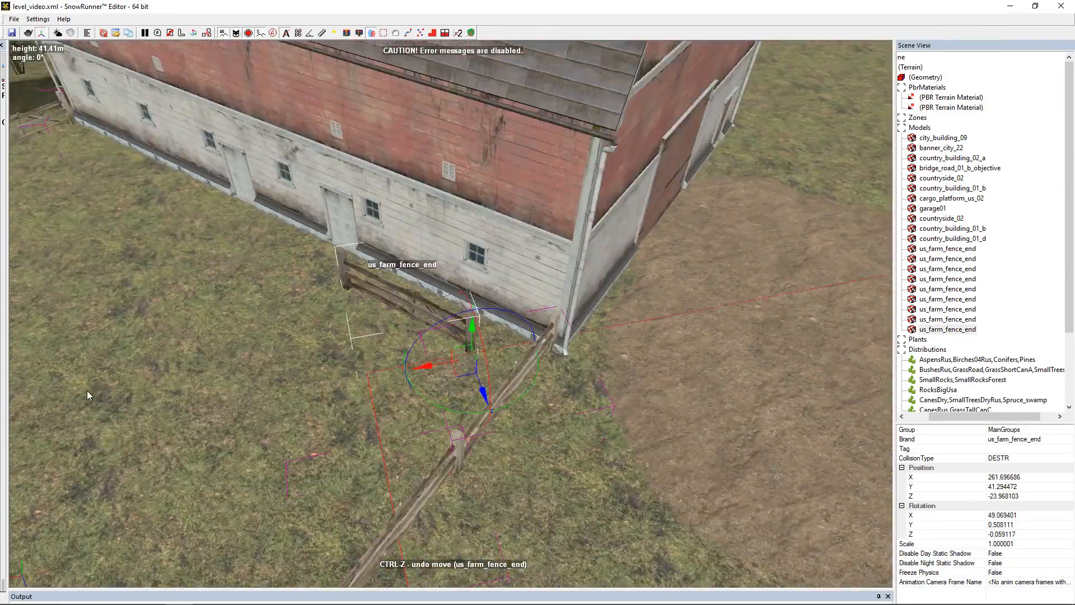
{"action": "middle_click_drag", "start_coordinate": [169, 404], "coordinate": [404, 190]}
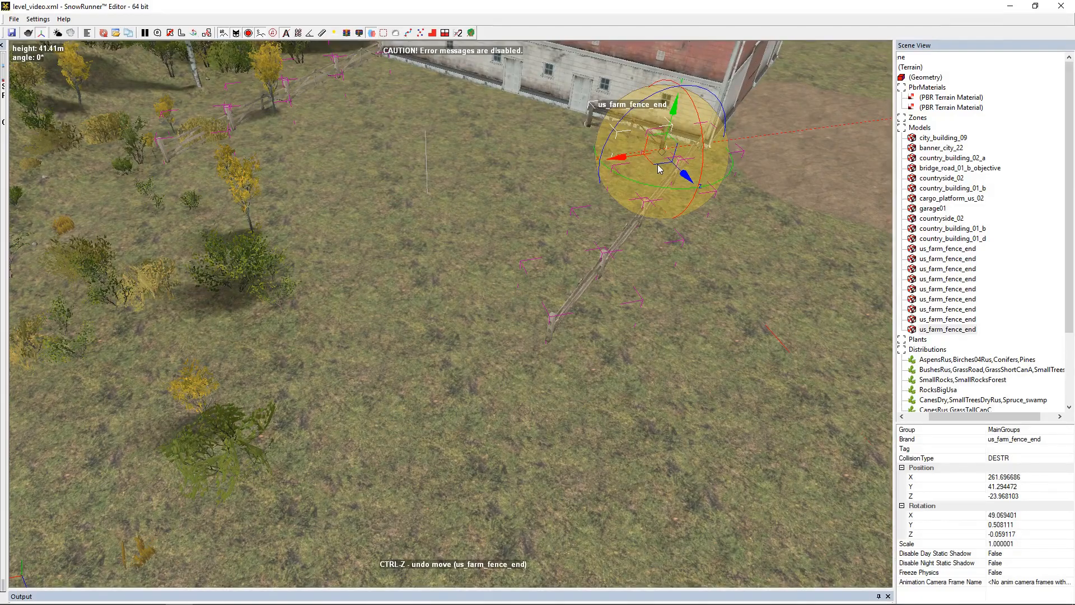
{"action": "left_click_drag", "start_coordinate": [657, 161], "coordinate": [540, 343]}
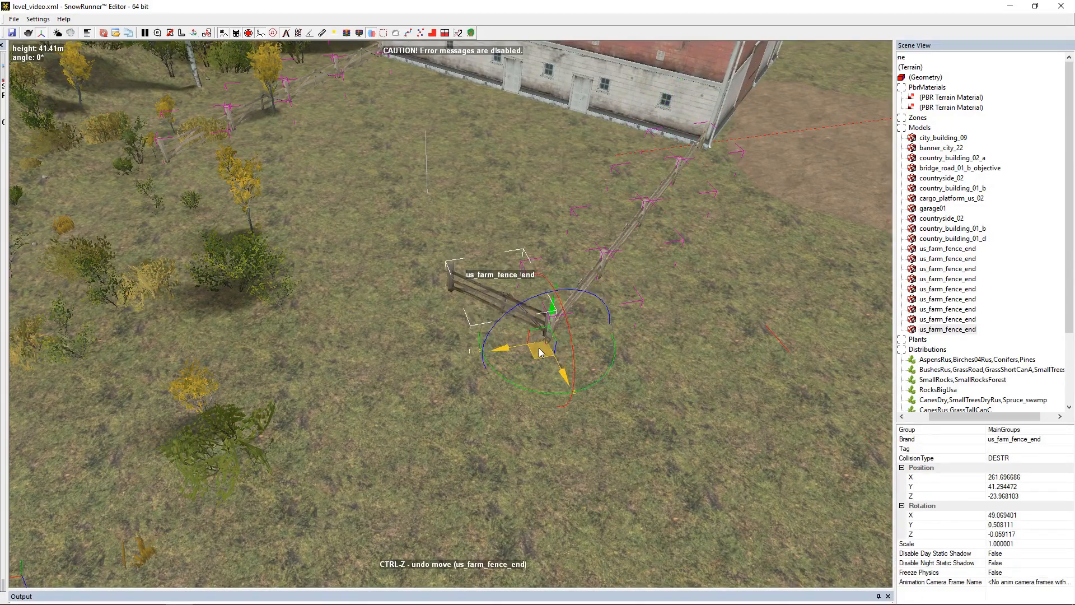
{"action": "scroll", "coordinate": [541, 352], "scroll_direction": "up", "scroll_amount": 4}
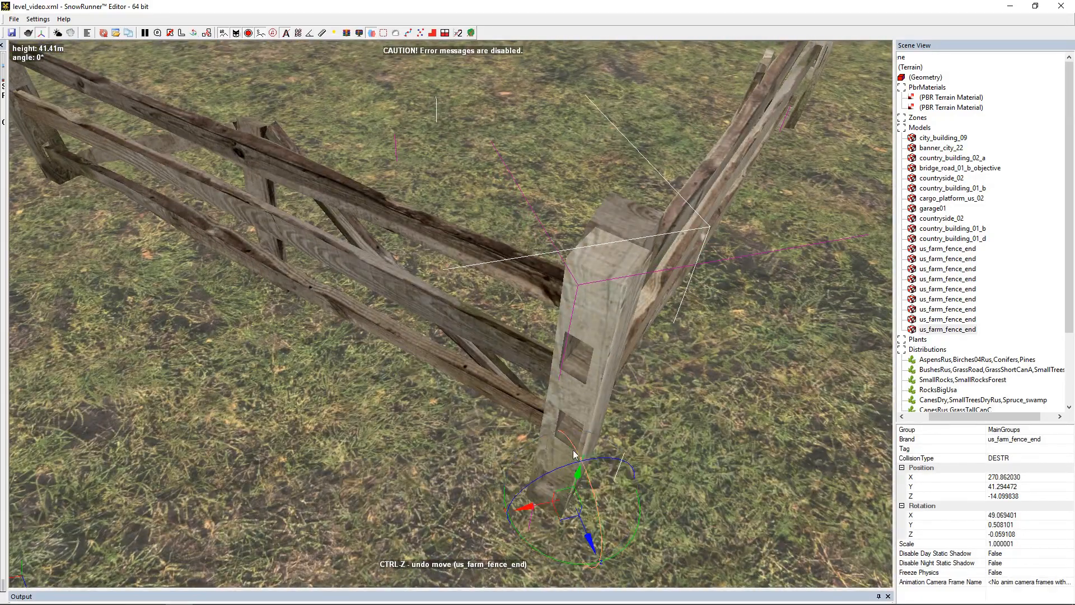
{"action": "left_click_drag", "start_coordinate": [570, 516], "coordinate": [554, 556]}
{"action": "scroll", "coordinate": [345, 361], "scroll_direction": "down", "scroll_amount": 3}
- Duplicate the corner piece and join the copy to its outer end, continuing the side parallel to the barn
{"action": "key", "text": "ctrl+c"}
{"action": "key", "text": "ctrl+v"}
{"action": "scroll", "coordinate": [210, 288], "scroll_direction": "down", "scroll_amount": 1}
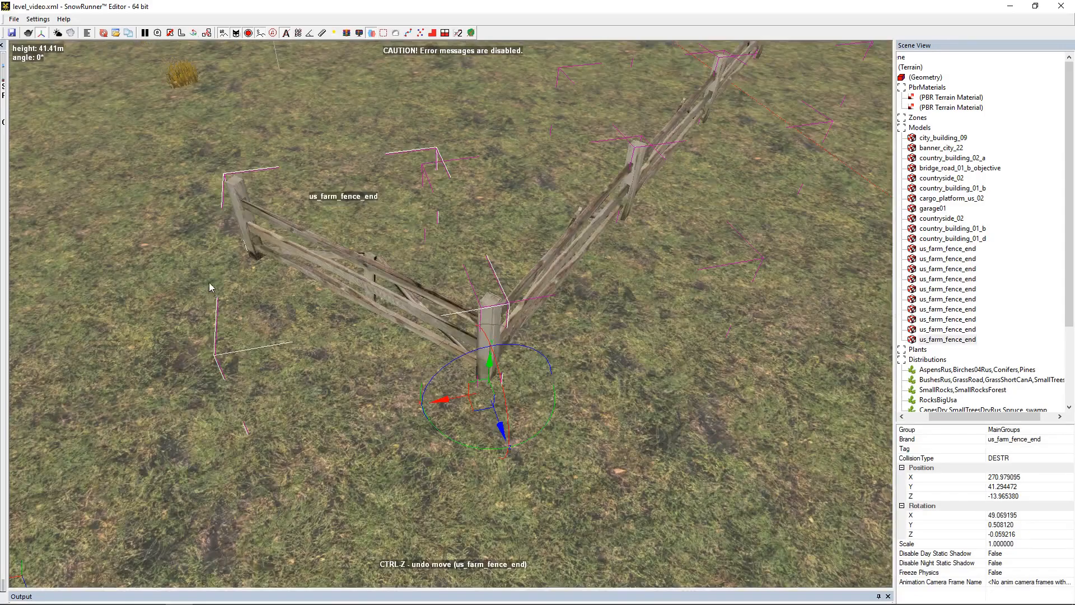
{"action": "scroll", "coordinate": [210, 289], "scroll_direction": "down", "scroll_amount": 3}
{"action": "middle_click_drag", "start_coordinate": [274, 302], "coordinate": [366, 339]}
{"action": "left_click_drag", "start_coordinate": [579, 416], "coordinate": [439, 346]}
{"action": "scroll", "coordinate": [438, 343], "scroll_direction": "up", "scroll_amount": 6}
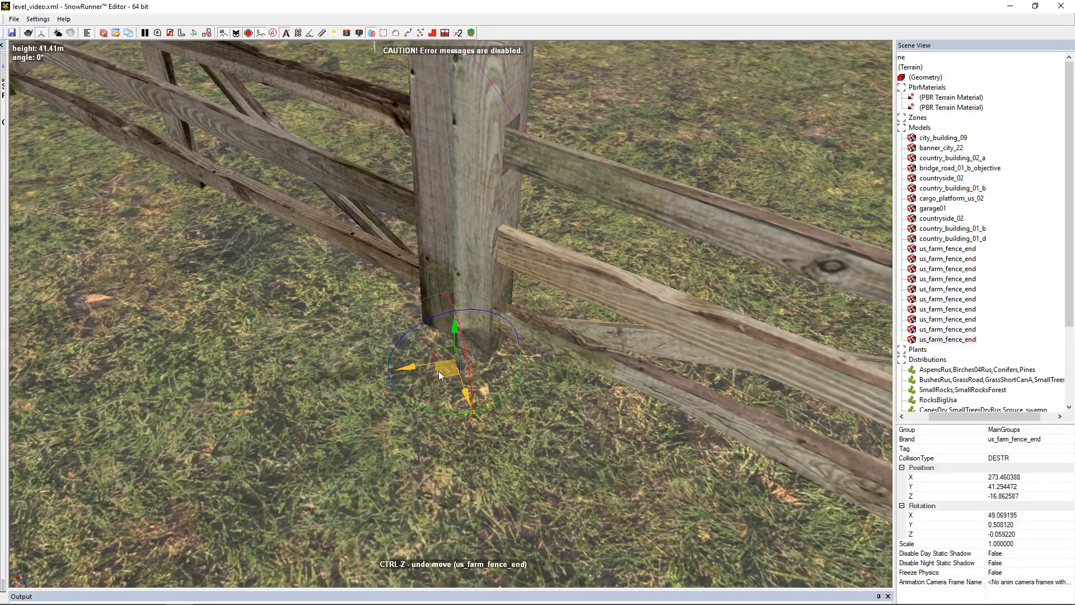
{"action": "left_click_drag", "start_coordinate": [438, 370], "coordinate": [475, 392]}
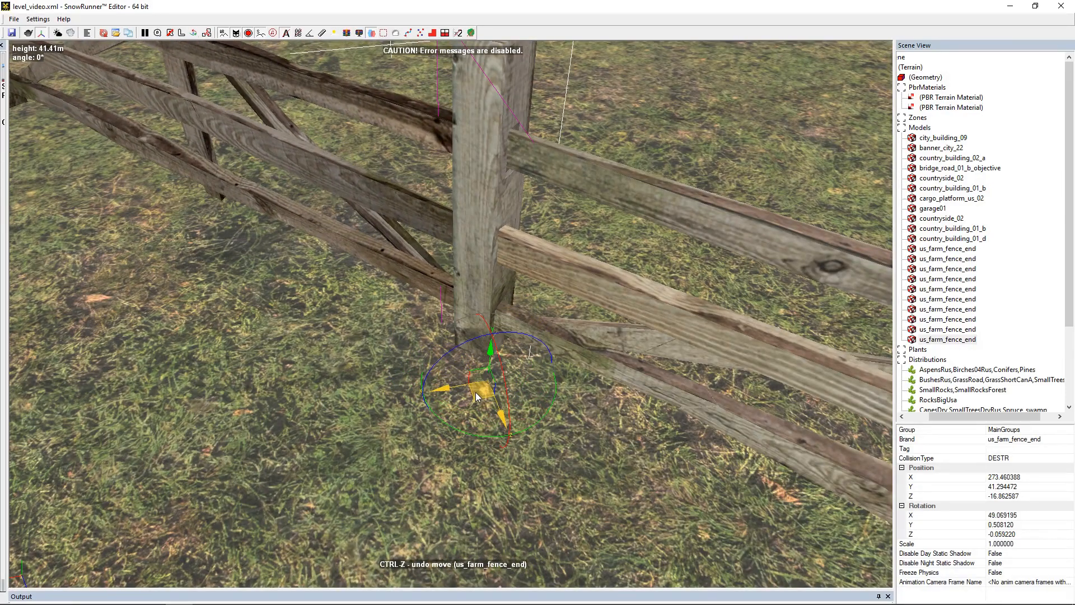
- Duplicate both pieces of the side parallel to the barn and join the copied pair to its outer end
{"action": "scroll", "coordinate": [476, 392], "scroll_direction": "down", "scroll_amount": 6}
{"action": "left_click", "coordinate": [654, 371], "text": "ctrl"}
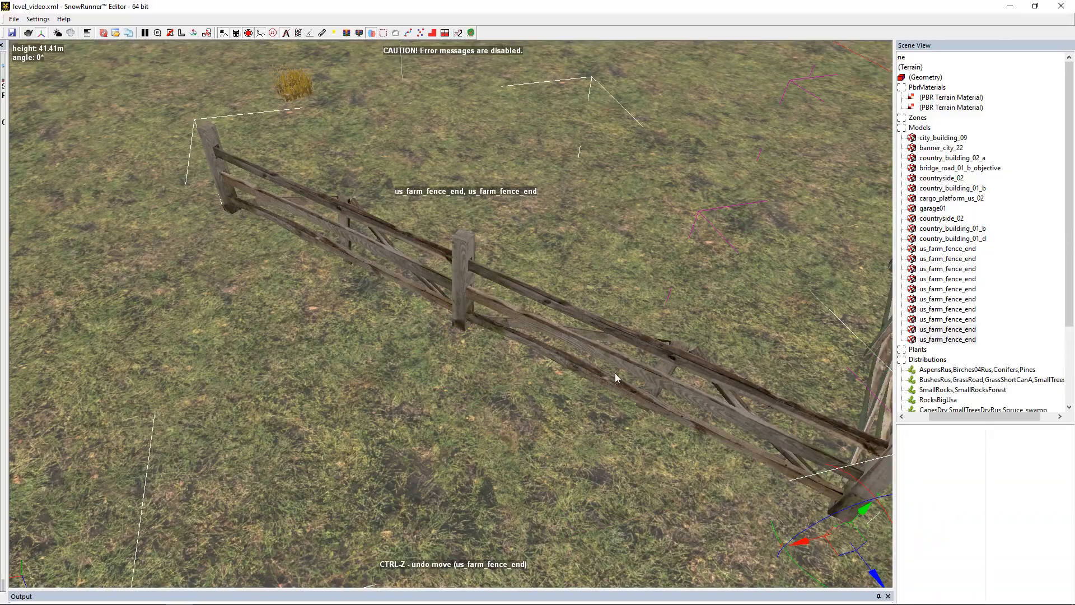
{"action": "scroll", "coordinate": [392, 346], "scroll_direction": "down", "scroll_amount": 4}
{"action": "key", "text": "ctrl+c"}
{"action": "key", "text": "ctrl+v"}
{"action": "left_click_drag", "start_coordinate": [655, 439], "coordinate": [287, 290]}
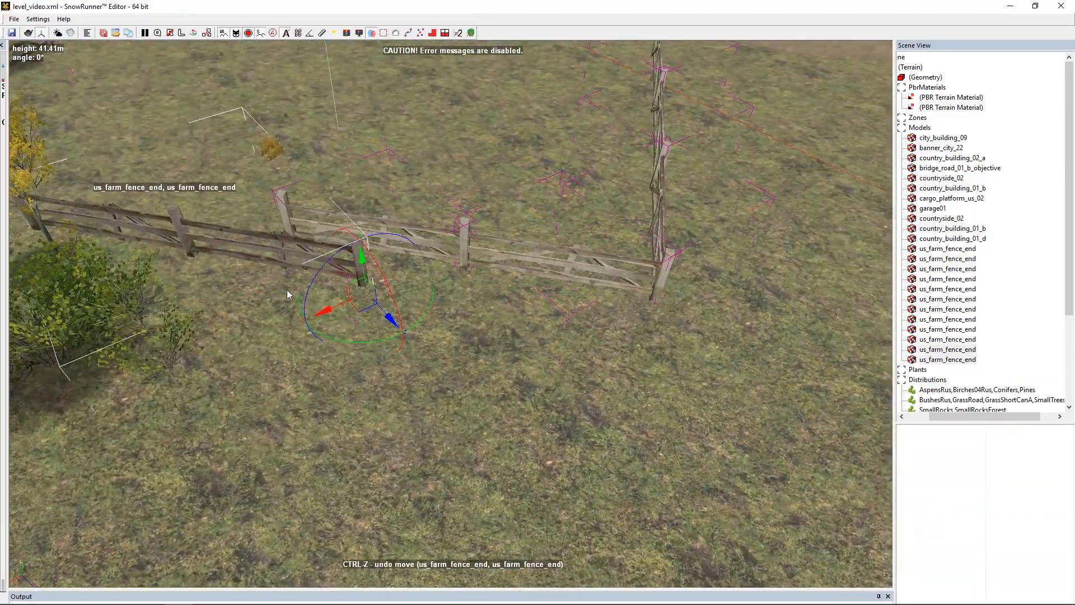
{"action": "left_click_drag", "start_coordinate": [364, 308], "coordinate": [293, 261]}
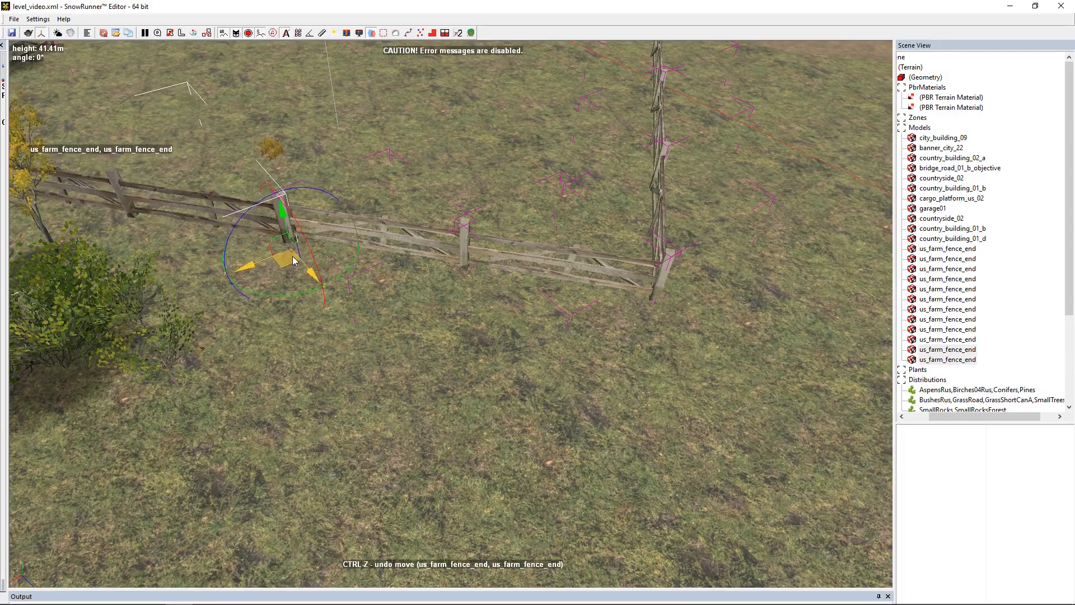
{"action": "scroll", "coordinate": [293, 261], "scroll_direction": "up", "scroll_amount": 5}
{"action": "left_click_drag", "start_coordinate": [424, 321], "coordinate": [425, 335]}
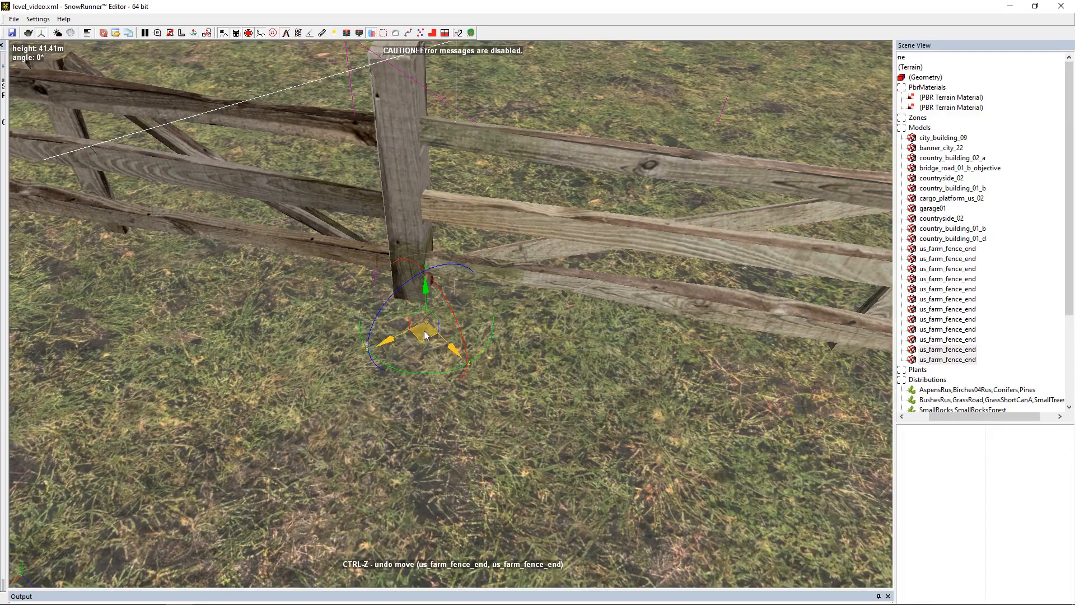
- Duplicate the last piece of the parallel side and join the copy to its outer end at about X 280.52, Z -25.00
{"action": "scroll", "coordinate": [129, 217], "scroll_direction": "down", "scroll_amount": 8}
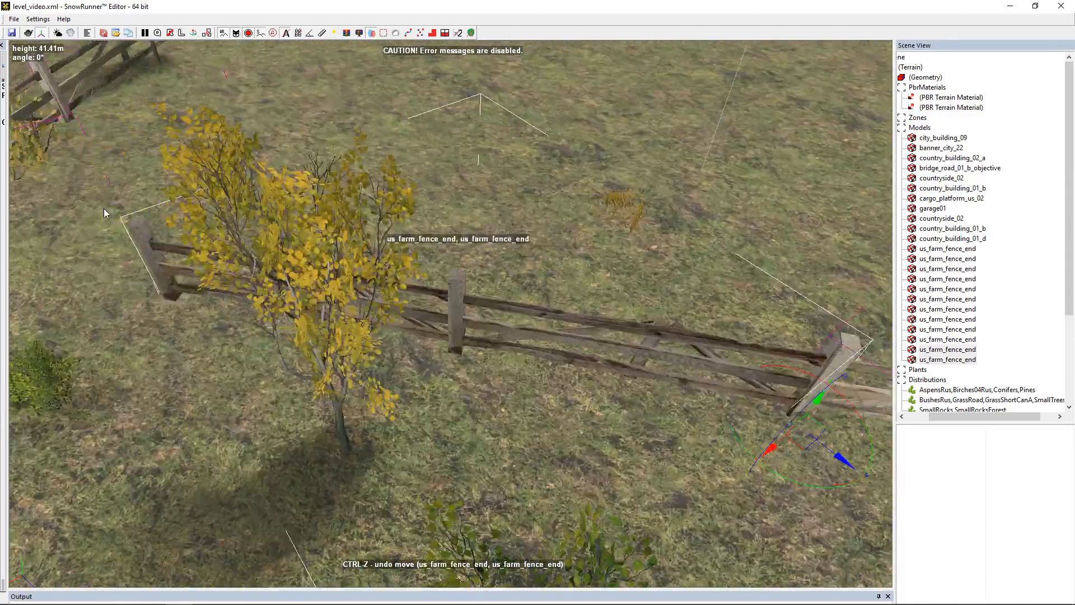
{"action": "scroll", "coordinate": [103, 208], "scroll_direction": "down", "scroll_amount": 4}
{"action": "scroll", "coordinate": [109, 212], "scroll_direction": "up", "scroll_amount": 4}
{"action": "middle_click_drag", "start_coordinate": [638, 442], "coordinate": [553, 359]}
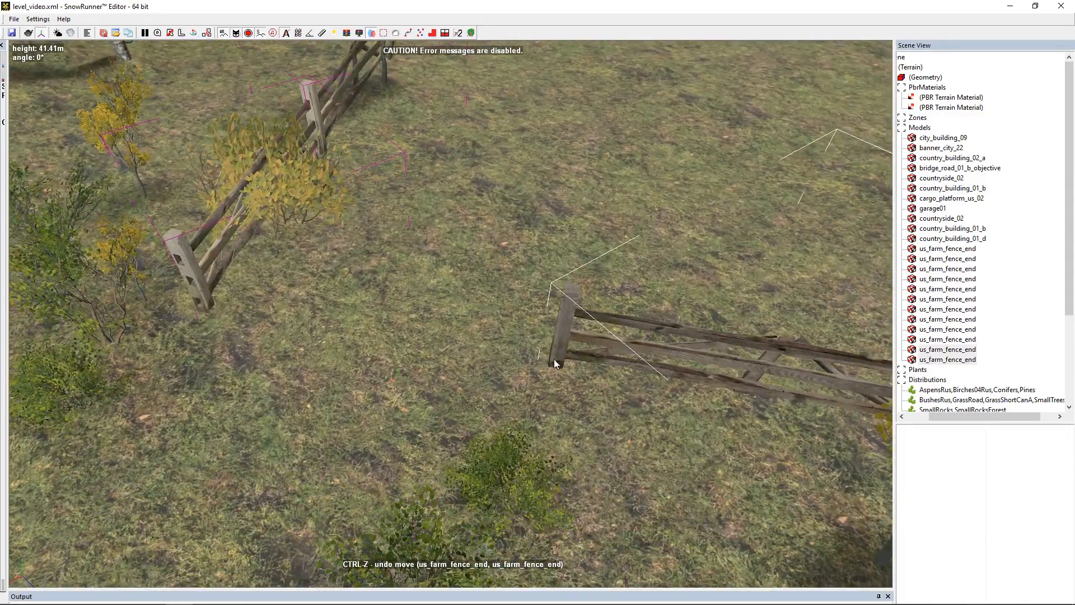
{"action": "left_click", "coordinate": [554, 359]}
{"action": "scroll", "coordinate": [637, 393], "scroll_direction": "down", "scroll_amount": 3}
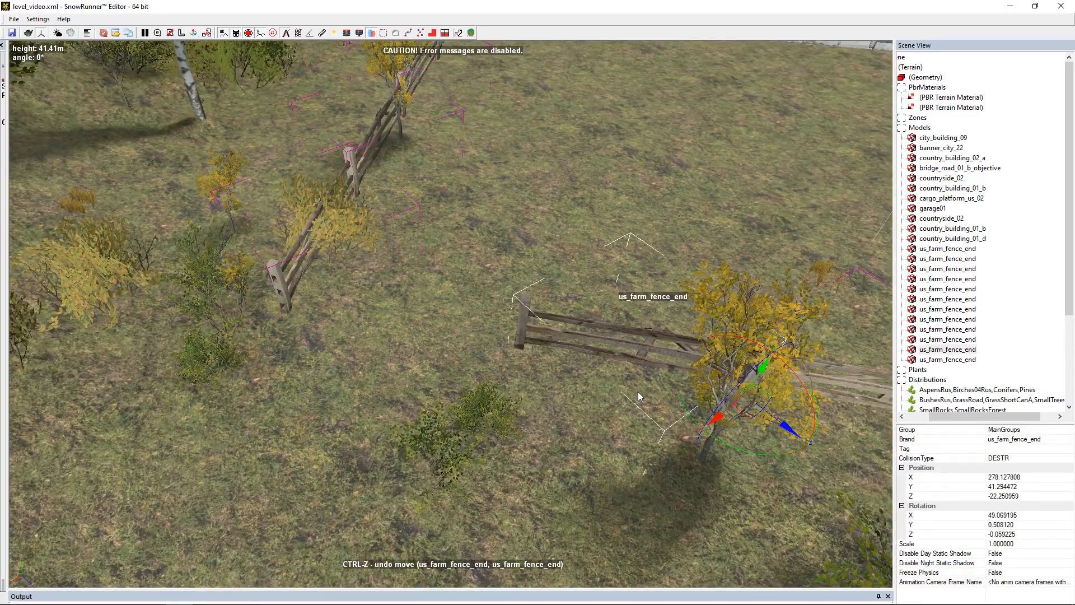
{"action": "key", "text": "ctrl+v"}
{"action": "left_click_drag", "start_coordinate": [750, 411], "coordinate": [523, 369]}
{"action": "scroll", "coordinate": [477, 307], "scroll_direction": "up", "scroll_amount": 5}
{"action": "scroll", "coordinate": [557, 416], "scroll_direction": "up", "scroll_amount": 2}
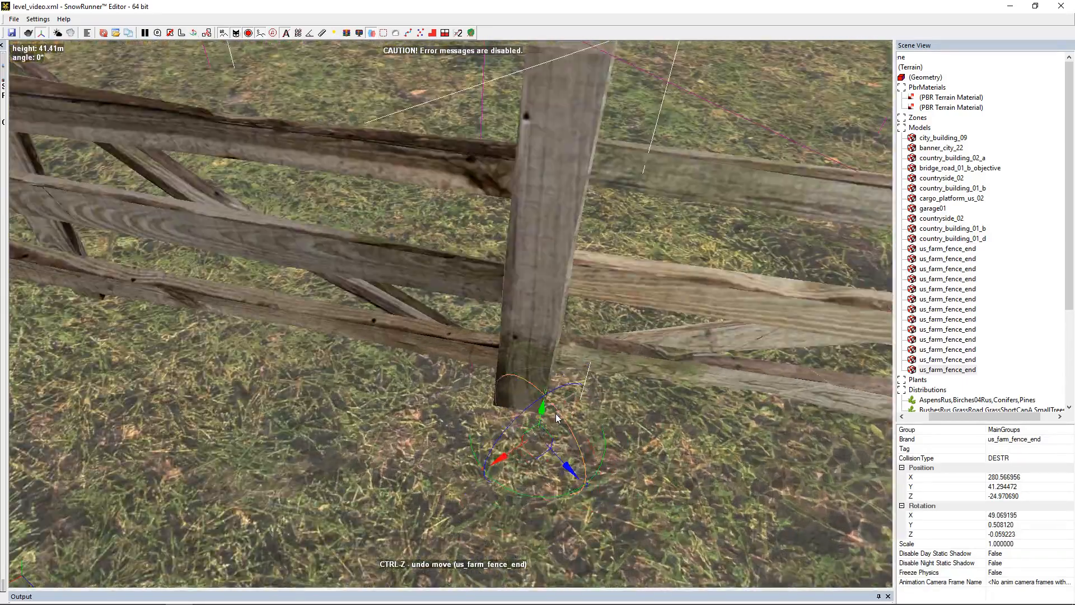
{"action": "left_click_drag", "start_coordinate": [542, 449], "coordinate": [545, 434]}
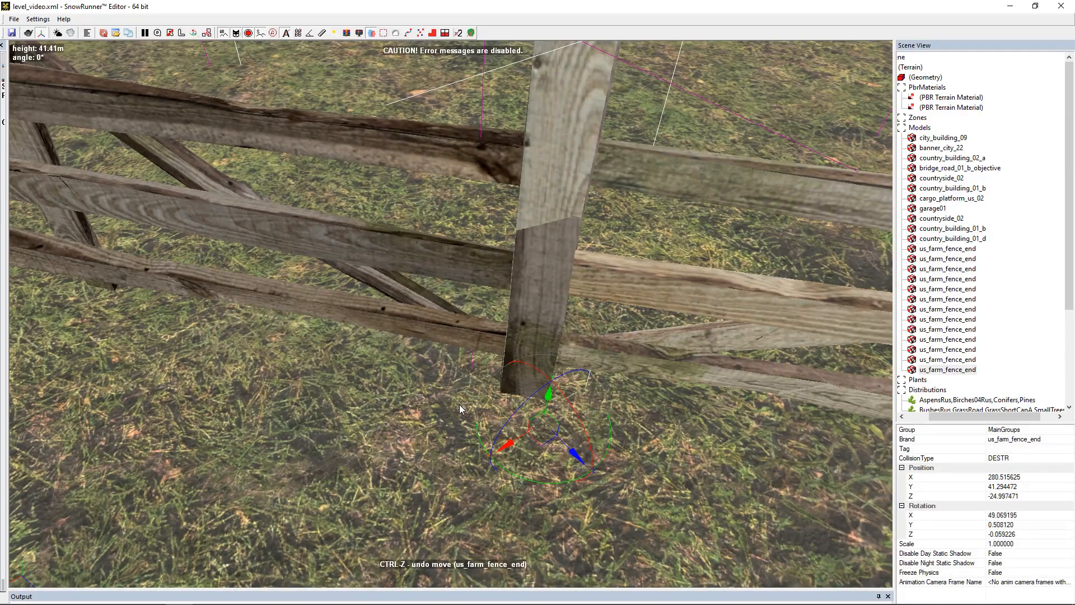
{"action": "scroll", "coordinate": [461, 409], "scroll_direction": "down", "scroll_amount": 4}
{"action": "left_click", "coordinate": [379, 388]}
- Select all four pieces of the rear fence run and shift them together so their outer post meets the parallel side at the corner
{"action": "middle_click_drag", "start_coordinate": [470, 321], "coordinate": [499, 255]}
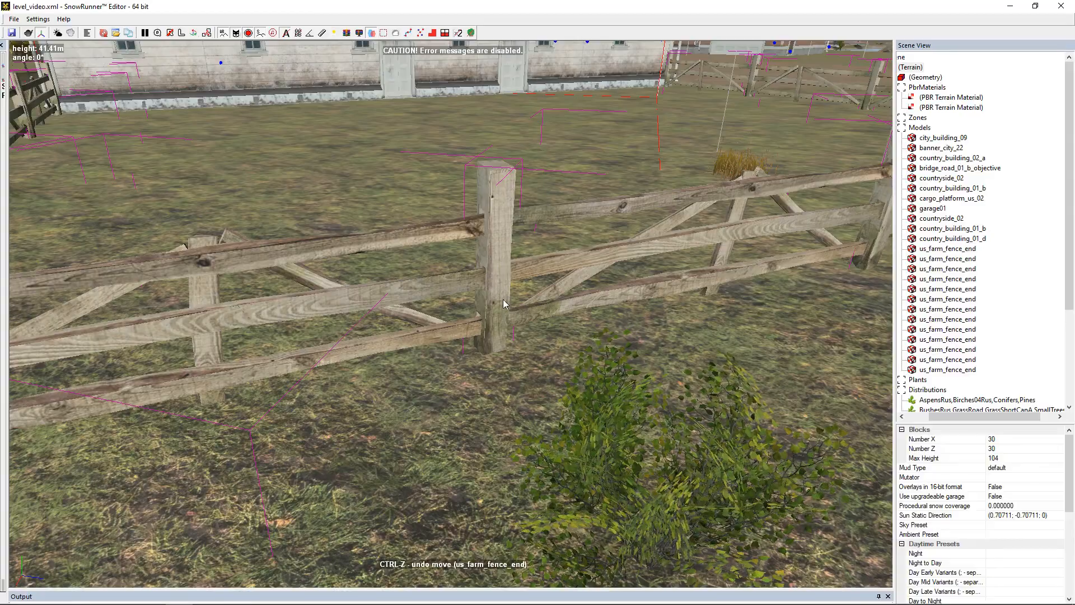
{"action": "scroll", "coordinate": [509, 277], "scroll_direction": "down", "scroll_amount": 8}
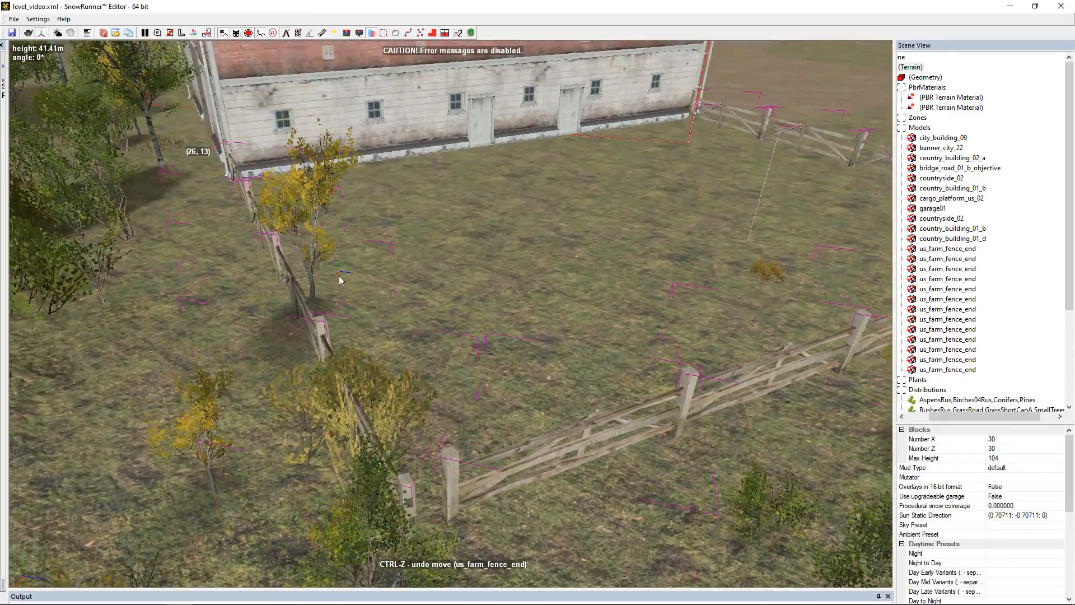
{"action": "middle_click_drag", "start_coordinate": [338, 276], "coordinate": [361, 288]}
{"action": "scroll", "coordinate": [256, 266], "scroll_direction": "up", "scroll_amount": 5}
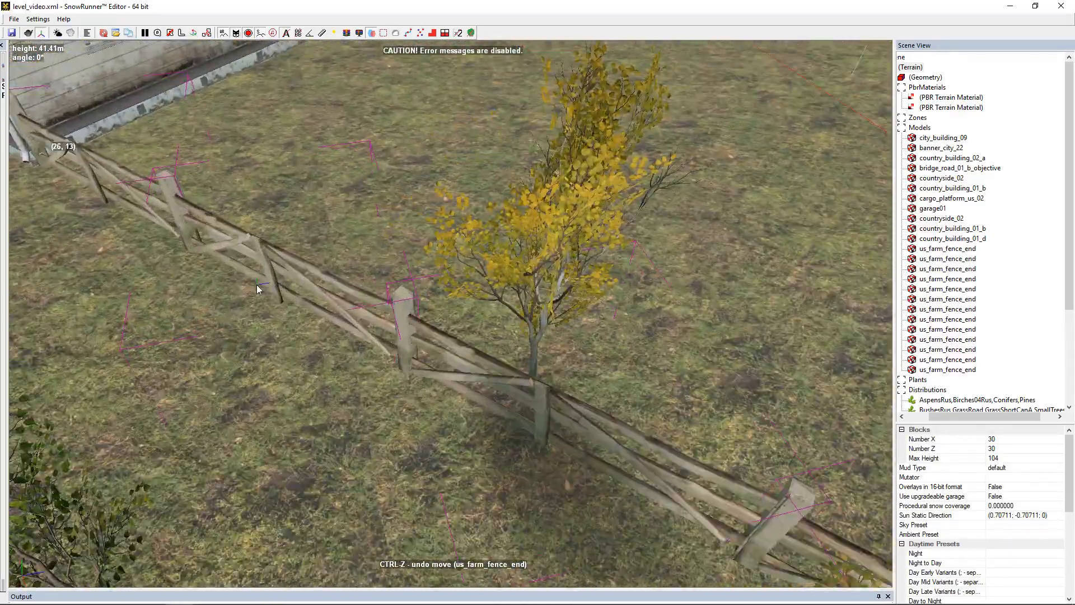
{"action": "middle_click_drag", "start_coordinate": [258, 288], "coordinate": [238, 271]}
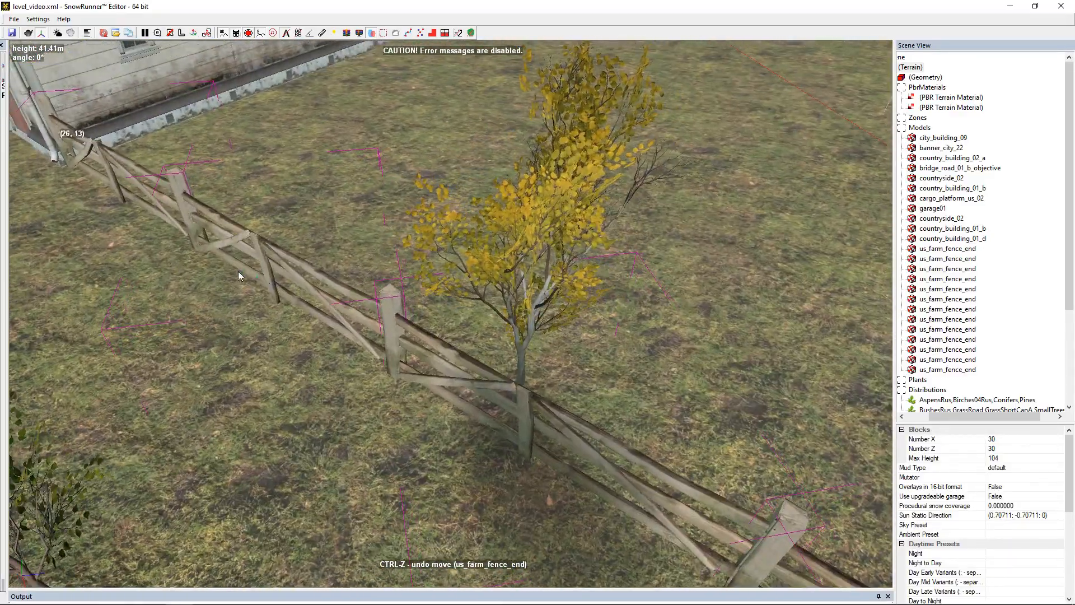
{"action": "left_click", "coordinate": [150, 192]}
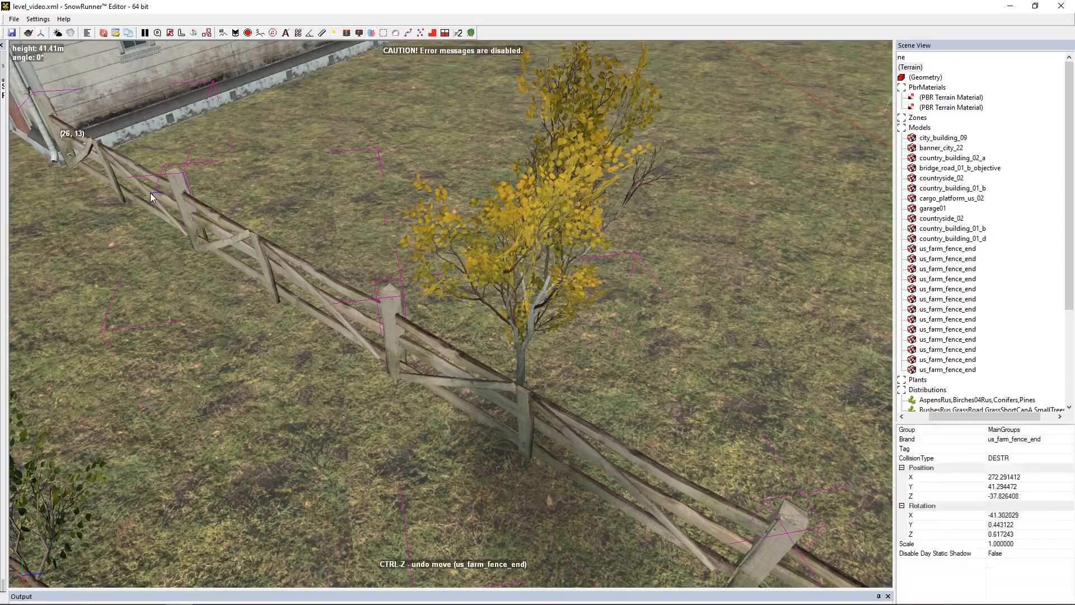
{"action": "left_click", "coordinate": [297, 277], "text": "ctrl"}
{"action": "left_click", "coordinate": [502, 405], "text": "ctrl"}
{"action": "scroll", "coordinate": [612, 464], "scroll_direction": "down", "scroll_amount": 5}
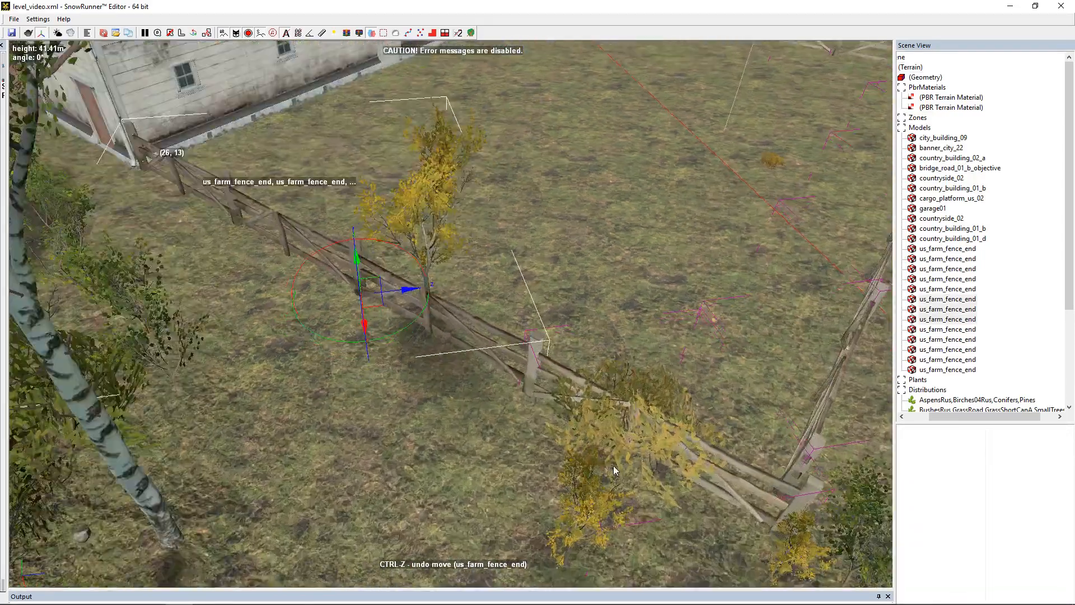
{"action": "scroll", "coordinate": [611, 465], "scroll_direction": "up", "scroll_amount": 3}
{"action": "scroll", "coordinate": [743, 438], "scroll_direction": "down", "scroll_amount": 3}
{"action": "scroll", "coordinate": [631, 375], "scroll_direction": "up", "scroll_amount": 10}
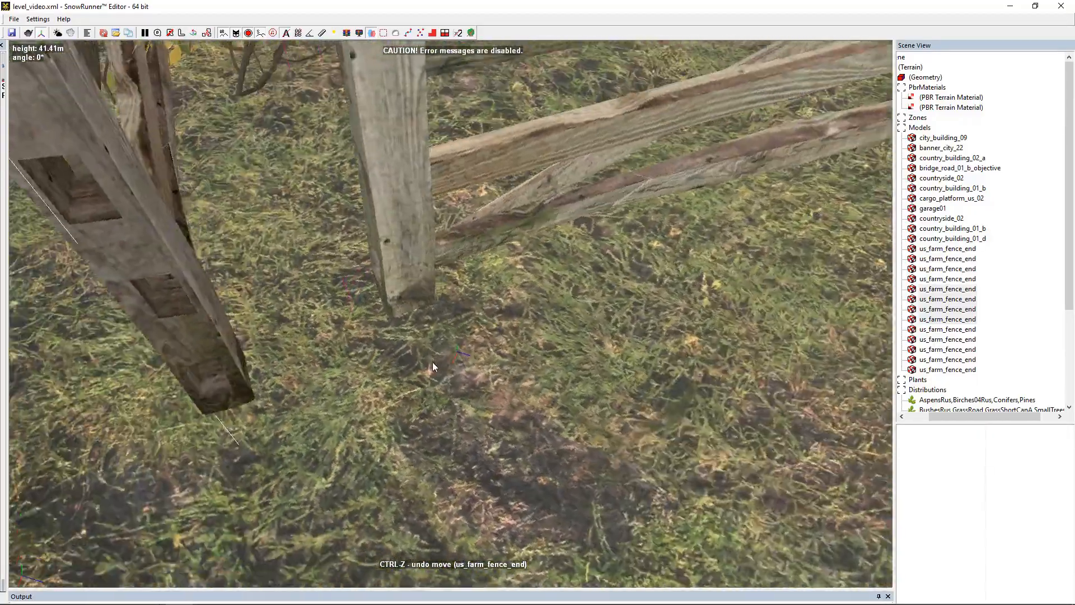
{"action": "middle_click_drag", "start_coordinate": [432, 361], "coordinate": [400, 394], "text": "alt"}
{"action": "scroll", "coordinate": [400, 394], "scroll_direction": "down", "scroll_amount": 5}
{"action": "middle_click_drag", "start_coordinate": [562, 371], "coordinate": [580, 386], "text": "alt"}
{"action": "left_click_drag", "start_coordinate": [620, 176], "coordinate": [679, 196]}
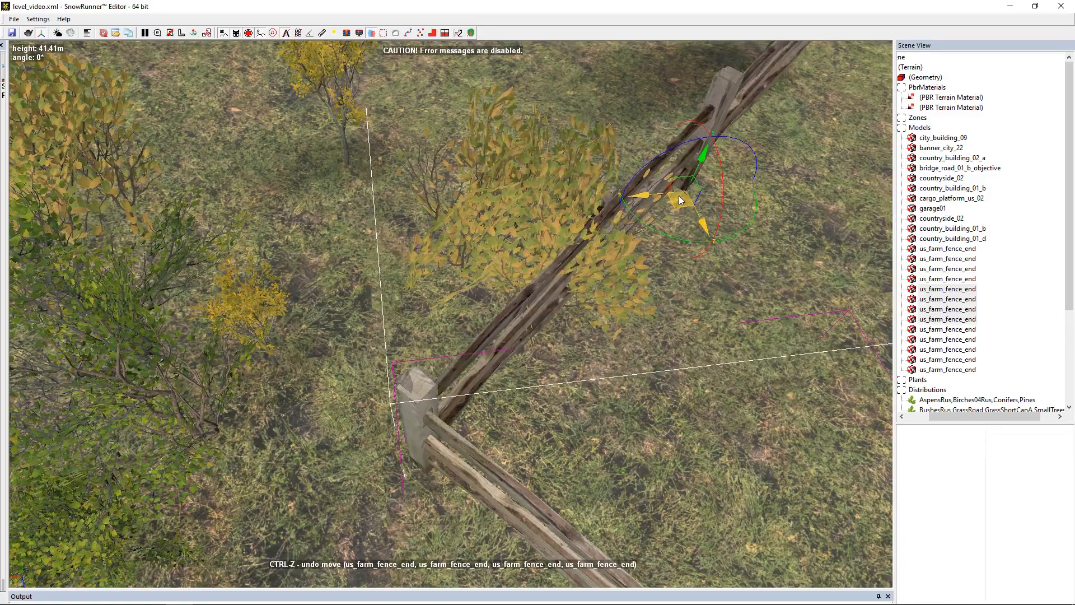
- Deselect the fence pieces and look over the enclosure beside the barn and the surrounding farmyard
{"action": "left_click", "coordinate": [696, 392]}
{"action": "scroll", "coordinate": [696, 393], "scroll_direction": "down", "scroll_amount": 3}
{"action": "scroll", "coordinate": [696, 395], "scroll_direction": "down", "scroll_amount": 5}
{"action": "right_click_drag", "start_coordinate": [695, 394], "coordinate": [403, 263]}
{"action": "middle_click_drag", "start_coordinate": [530, 367], "coordinate": [503, 347]}
{"action": "scroll", "coordinate": [499, 331], "scroll_direction": "down", "scroll_amount": 3}
{"action": "right_click_drag", "start_coordinate": [518, 369], "coordinate": [403, 320]}
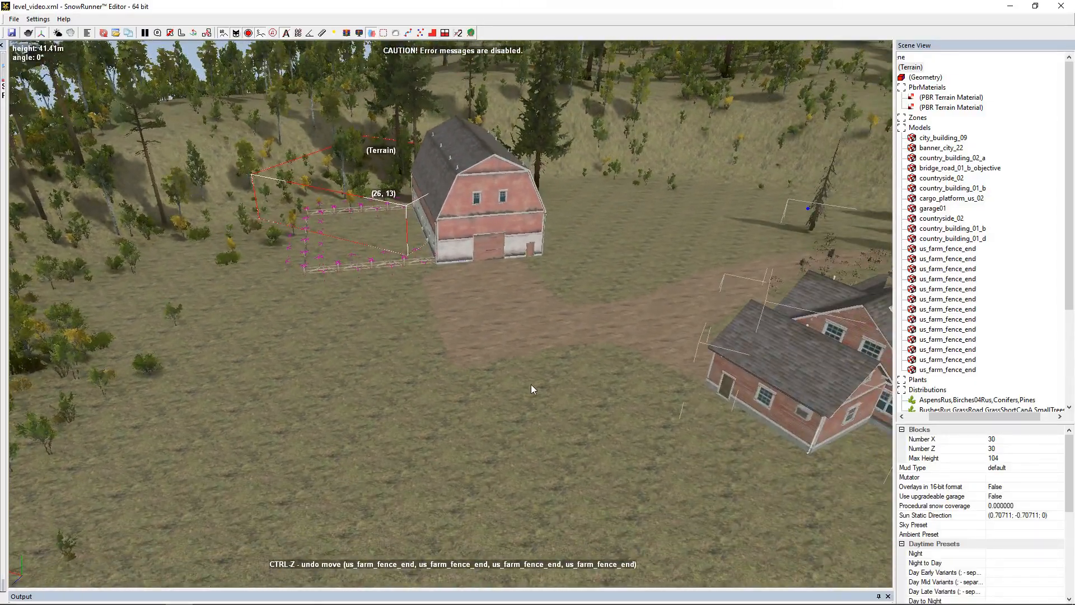
- Search the model assets for "lam" and add a streetlamp_02 to the terrain in front of the house's porch steps
{"action": "middle_click_drag", "start_coordinate": [532, 384], "coordinate": [615, 395]}
{"action": "scroll", "coordinate": [349, 237], "scroll_direction": "down", "scroll_amount": 3}
{"action": "middle_click_drag", "start_coordinate": [440, 320], "coordinate": [439, 311]}
{"action": "right_click_drag", "start_coordinate": [438, 311], "coordinate": [531, 281]}
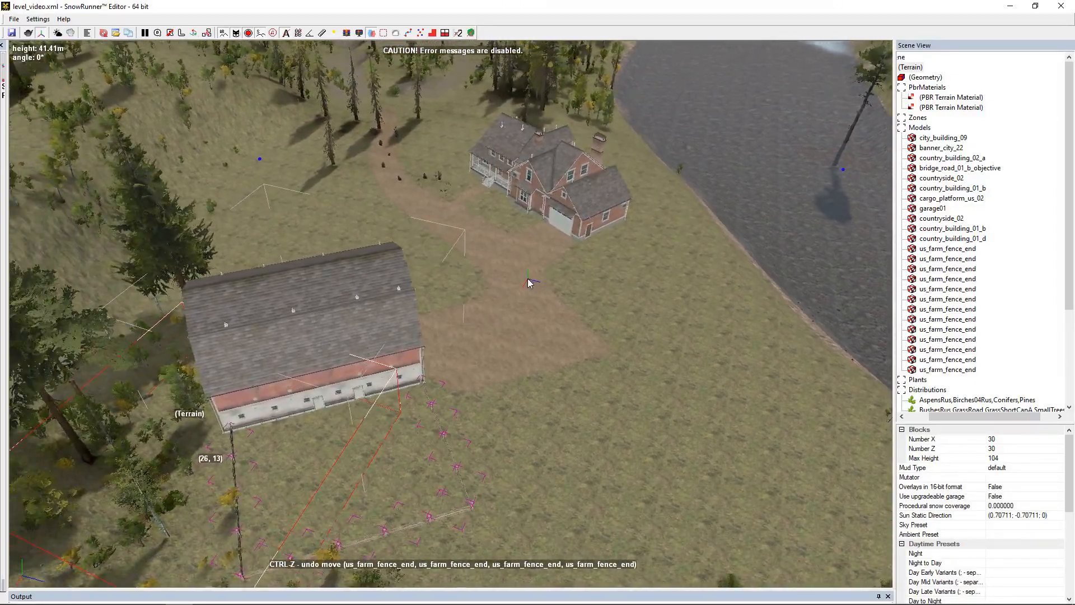
{"action": "scroll", "coordinate": [543, 302], "scroll_direction": "up", "scroll_amount": 3}
{"action": "right_click_drag", "start_coordinate": [441, 172], "coordinate": [628, 348]}
{"action": "scroll", "coordinate": [560, 302], "scroll_direction": "up", "scroll_amount": 3}
{"action": "middle_click_drag", "start_coordinate": [462, 279], "coordinate": [524, 294]}
{"action": "scroll", "coordinate": [566, 294], "scroll_direction": "up", "scroll_amount": 3}
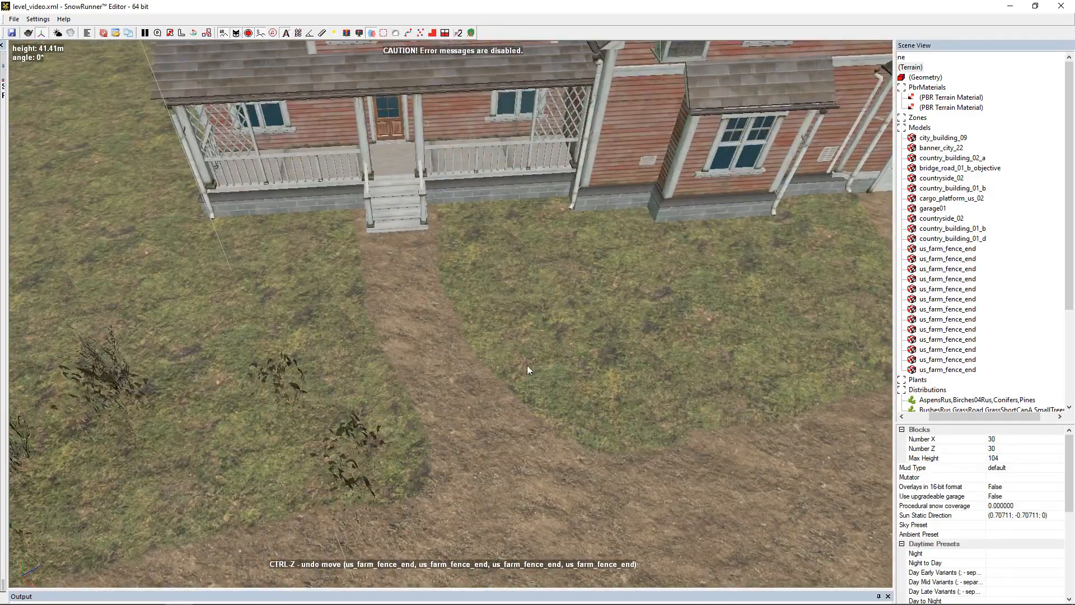
{"action": "right_click", "coordinate": [540, 391]}
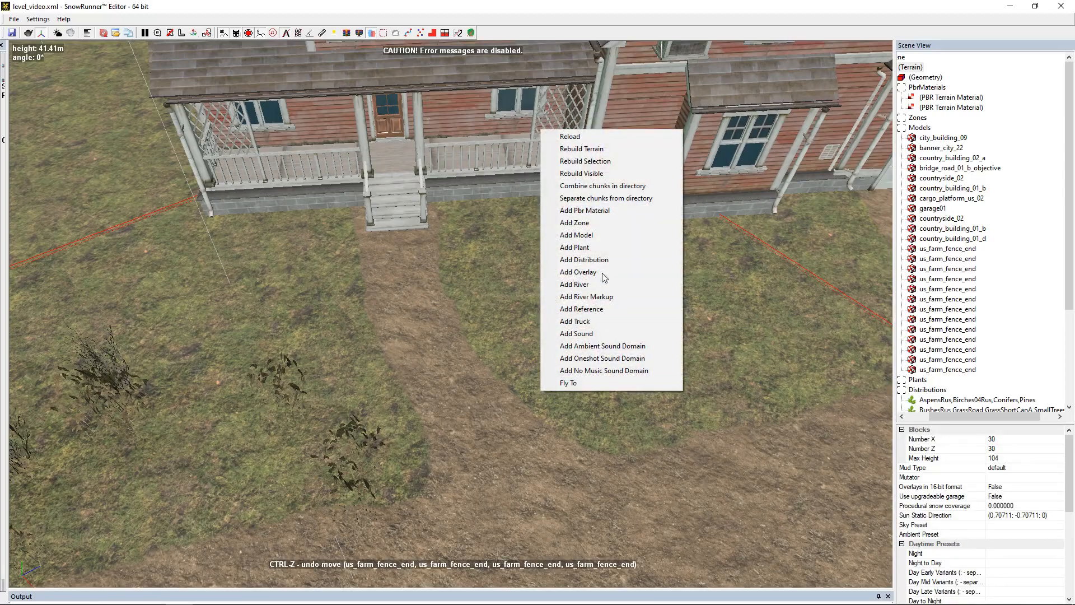
{"action": "left_click", "coordinate": [606, 236]}
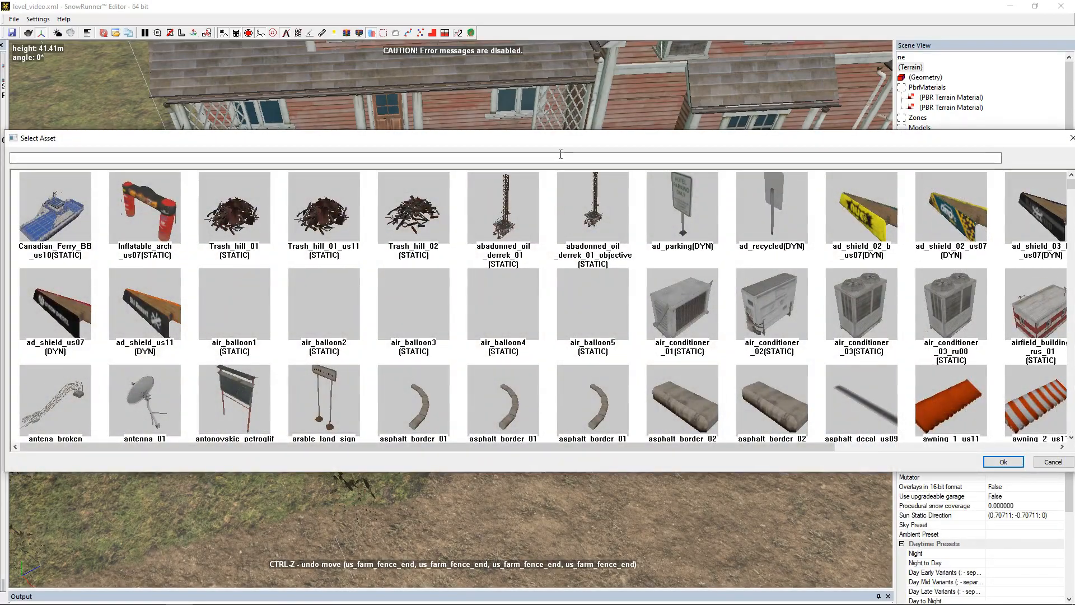
{"action": "type", "text": "lam"}
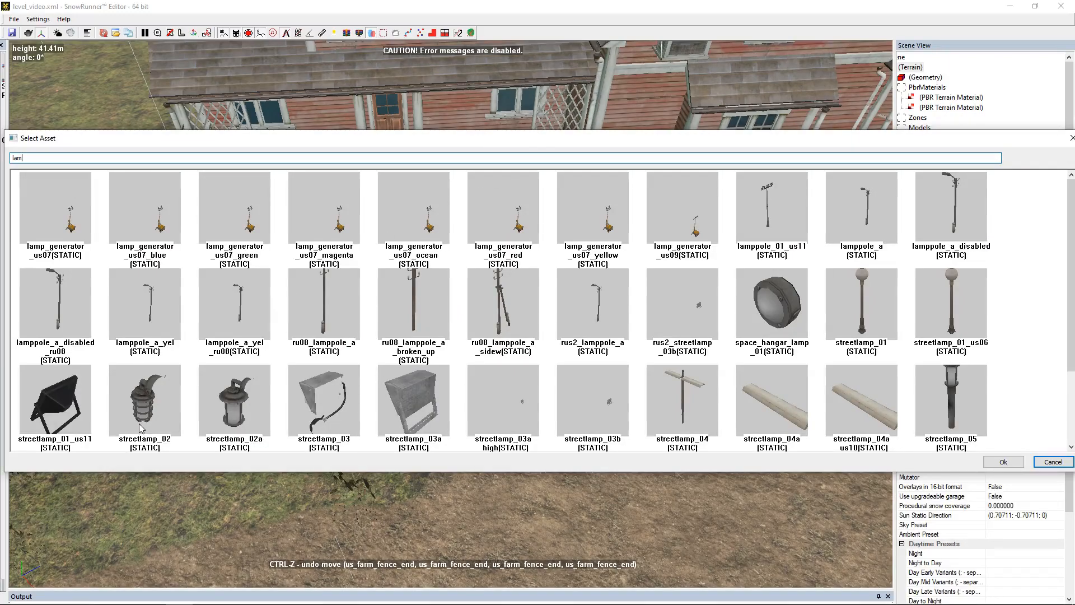
{"action": "double_click", "coordinate": [141, 413]}
- Move the lamp onto the porch at the head of the steps, about X 219.49, Y 43.22, Z -30.73
{"action": "scroll", "coordinate": [452, 274], "scroll_direction": "up", "scroll_amount": 2}
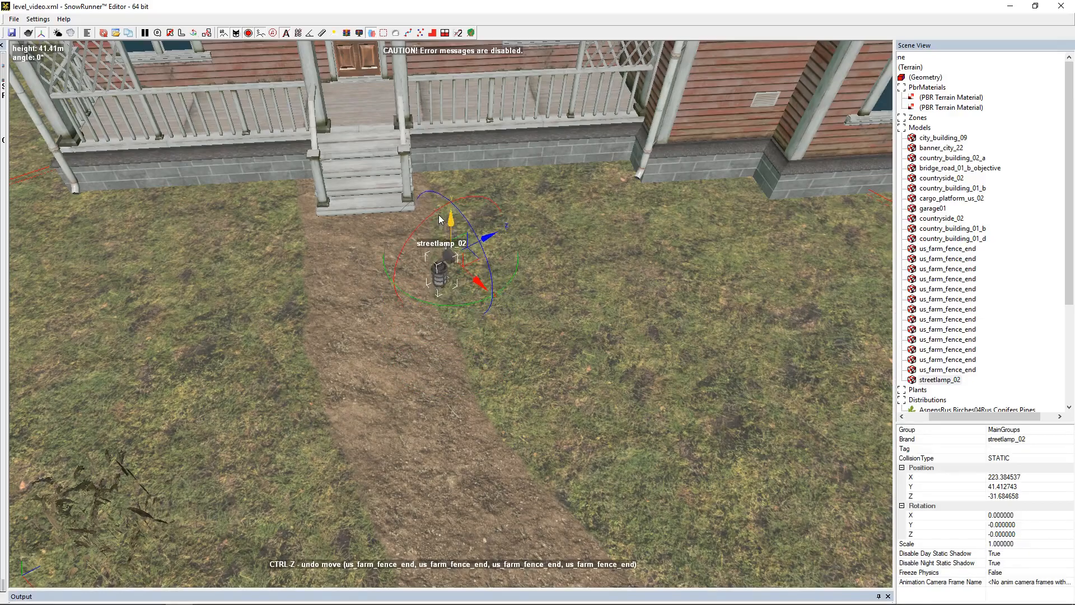
{"action": "left_click_drag", "start_coordinate": [461, 259], "coordinate": [357, 86]}
{"action": "middle_click_drag", "start_coordinate": [561, 196], "coordinate": [620, 358]}
{"action": "scroll", "coordinate": [535, 293], "scroll_direction": "up", "scroll_amount": 3}
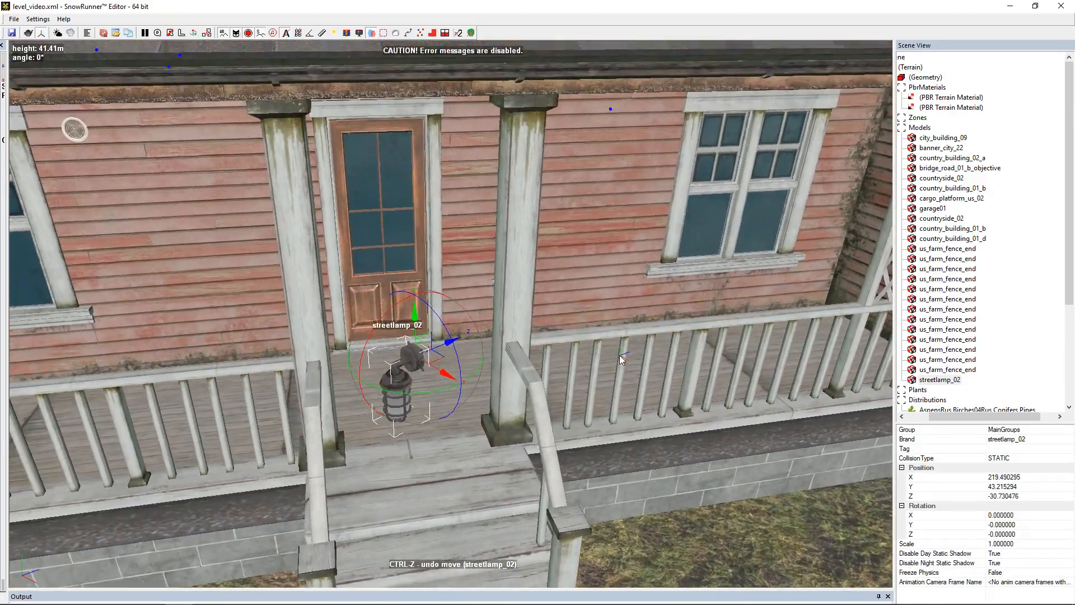
- Rotate the streetlamp about its vertical axis to roughly X -68 so it squares up with the house's front wall
{"action": "left_click_drag", "start_coordinate": [430, 394], "coordinate": [519, 410]}
{"action": "middle_click_drag", "start_coordinate": [504, 401], "coordinate": [443, 369], "text": "alt"}
{"action": "left_click", "coordinate": [428, 362]}
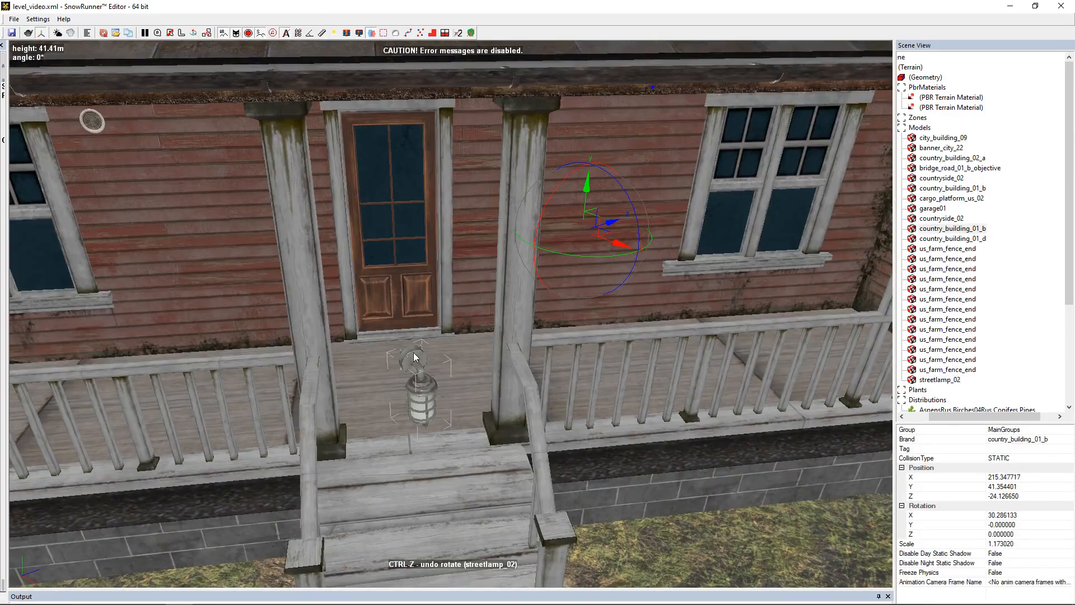
{"action": "left_click", "coordinate": [426, 389]}
{"action": "scroll", "coordinate": [423, 381], "scroll_direction": "up", "scroll_amount": 3}
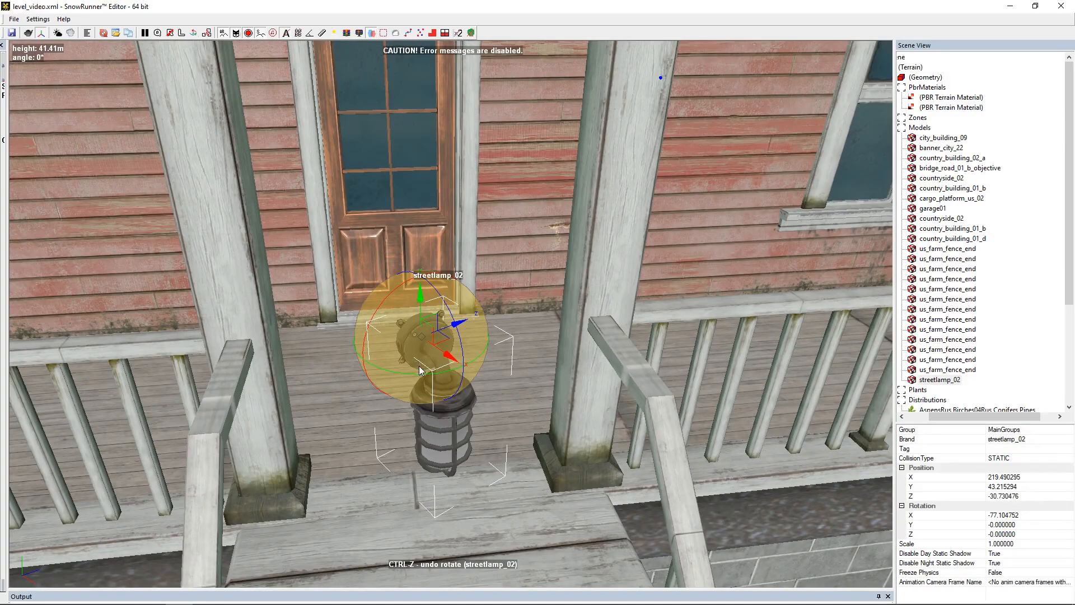
{"action": "left_click_drag", "start_coordinate": [419, 375], "coordinate": [408, 382]}
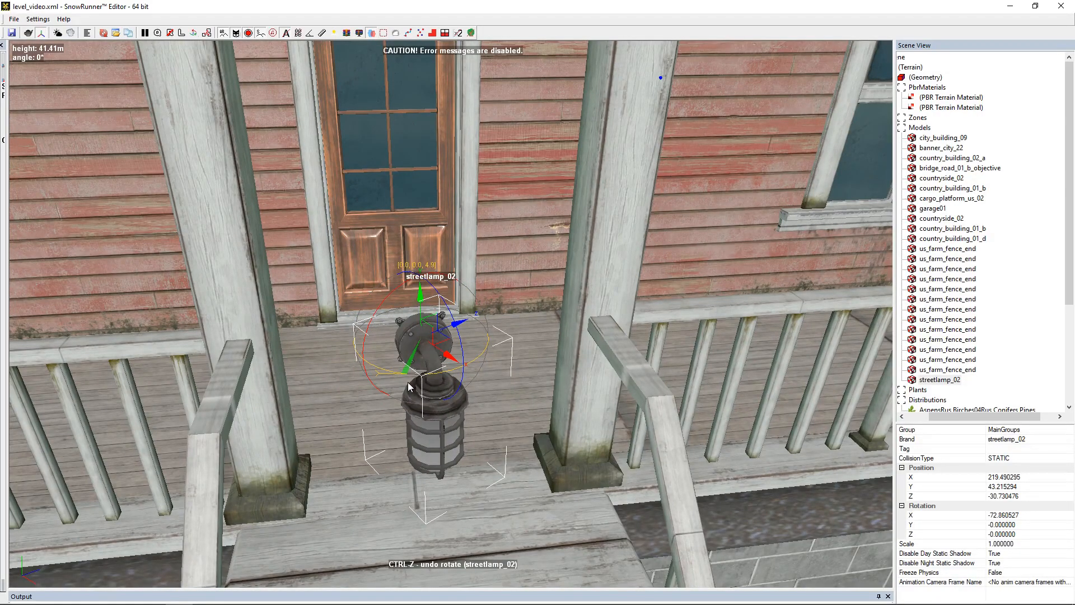
{"action": "scroll", "coordinate": [545, 293], "scroll_direction": "down", "scroll_amount": 3}
{"action": "middle_click_drag", "start_coordinate": [567, 386], "coordinate": [569, 394]}
{"action": "left_click_drag", "start_coordinate": [474, 421], "coordinate": [444, 309]}
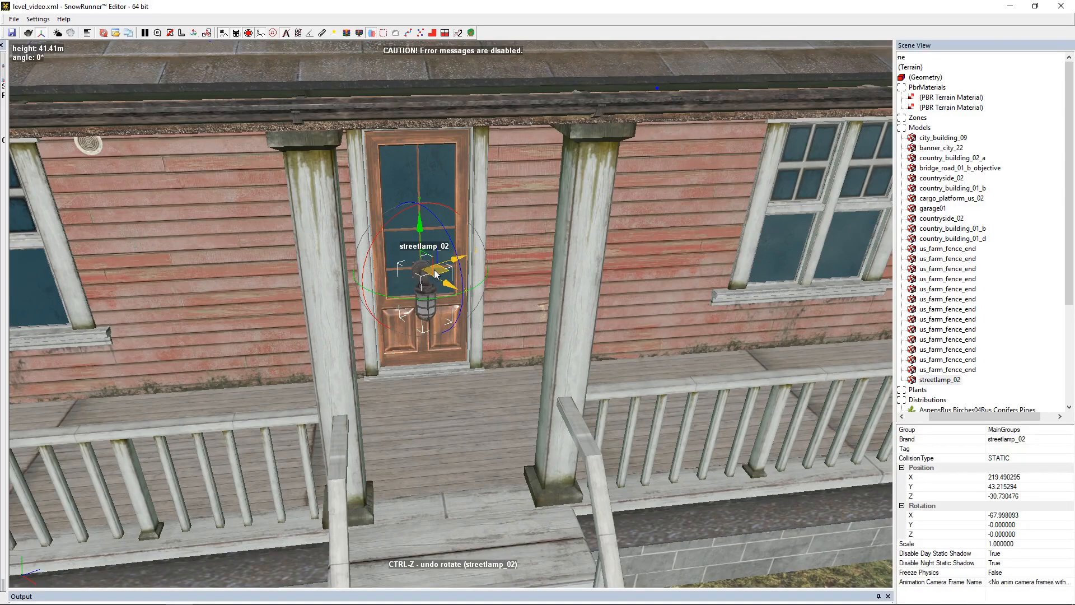
- Shift the lamp against the front door at about X 217.71, Z -29.69 and scale it down to about 0.61
{"action": "left_click_drag", "start_coordinate": [436, 271], "coordinate": [435, 270]}
{"action": "scroll", "coordinate": [435, 269], "scroll_direction": "up", "scroll_amount": 5}
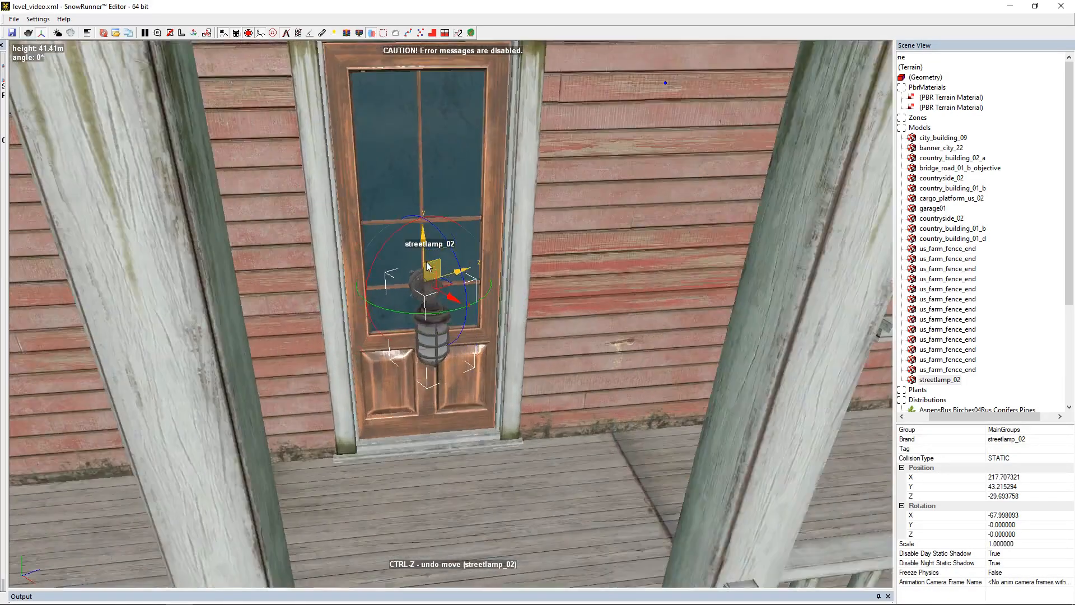
{"action": "scroll", "coordinate": [444, 337], "scroll_direction": "down", "scroll_amount": 6}
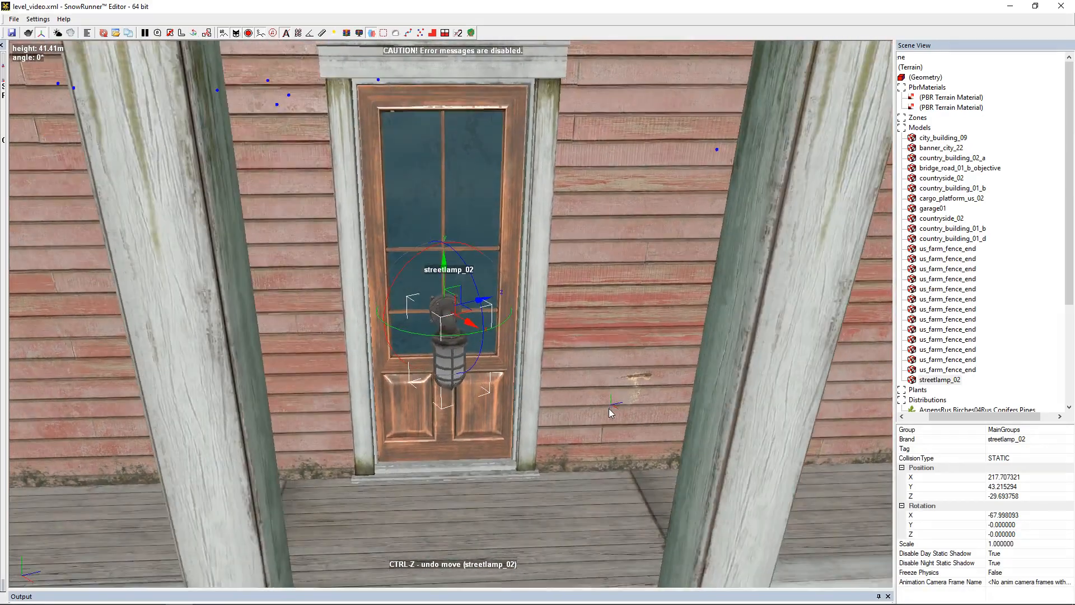
{"action": "right_click_drag", "start_coordinate": [609, 408], "coordinate": [605, 437]}
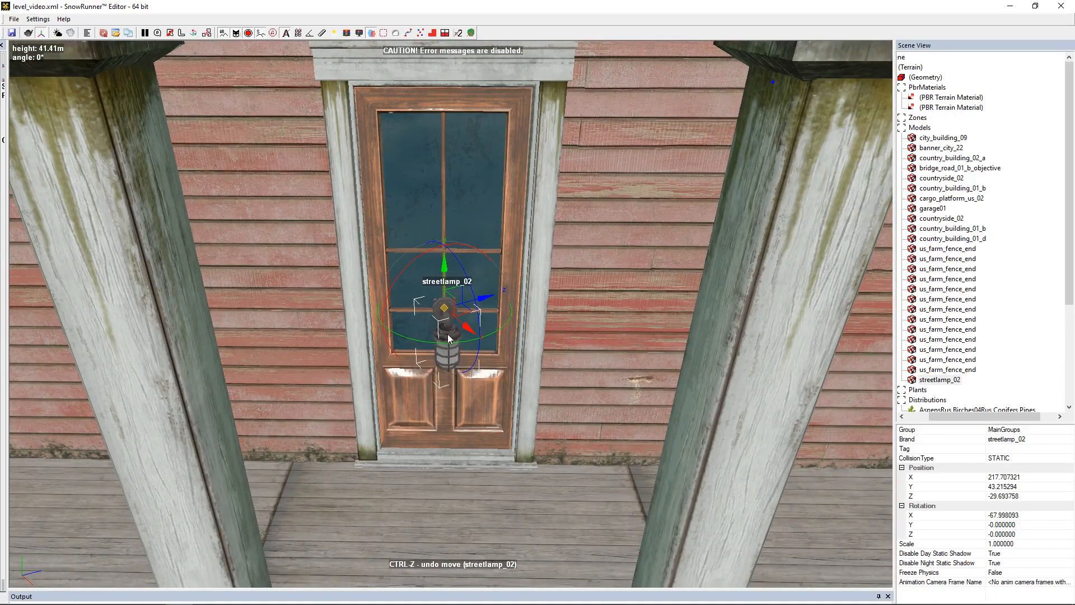
{"action": "left_click_drag", "start_coordinate": [448, 363], "coordinate": [451, 359]}
{"action": "scroll", "coordinate": [454, 358], "scroll_direction": "up", "scroll_amount": 5}
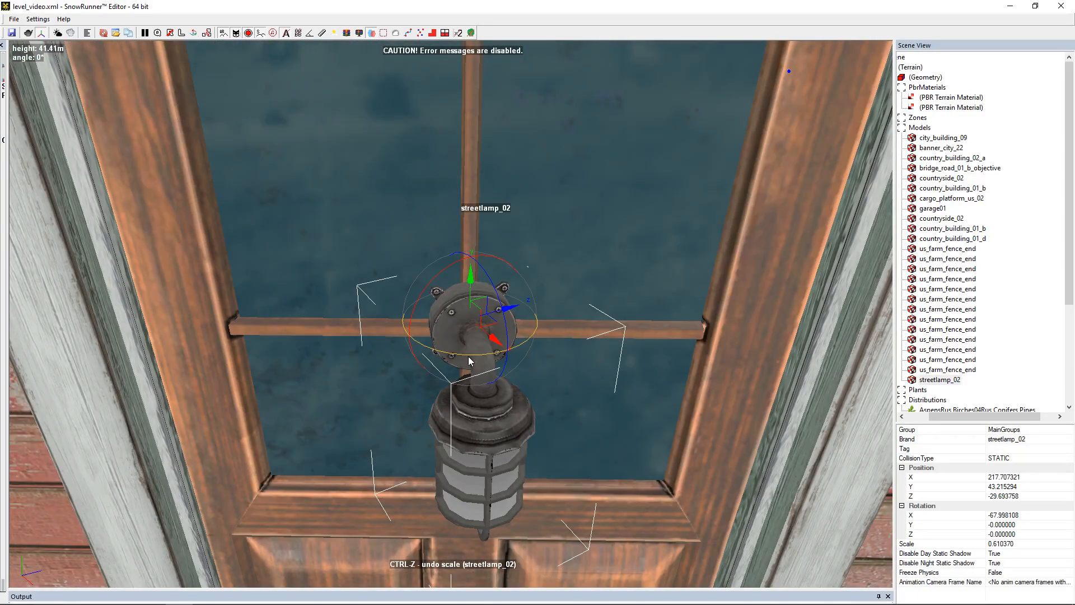
- Turn the lamp to about X -61.99, raise it to the door's upper edge at about Y 44.18, and undo the extra rotation
{"action": "left_click_drag", "start_coordinate": [468, 357], "coordinate": [461, 358]}
{"action": "scroll", "coordinate": [464, 347], "scroll_direction": "down", "scroll_amount": 5}
{"action": "middle_click_drag", "start_coordinate": [611, 303], "coordinate": [636, 393]}
{"action": "left_click_drag", "start_coordinate": [493, 369], "coordinate": [493, 265]}
{"action": "middle_click_drag", "start_coordinate": [576, 367], "coordinate": [582, 358]}
{"action": "left_click_drag", "start_coordinate": [486, 249], "coordinate": [484, 117]}
{"action": "key", "text": "ctrl+z"}
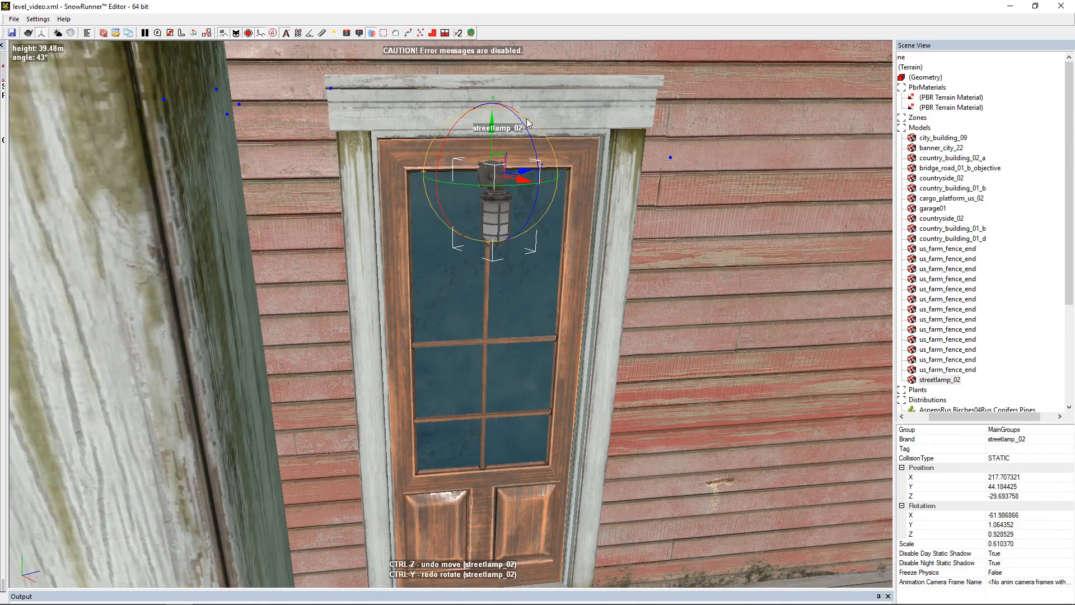
- Raise the lamp from the door glass onto the white trim above the front door, to about Y 44.54
{"action": "middle_click_drag", "start_coordinate": [617, 168], "coordinate": [641, 231]}
{"action": "scroll", "coordinate": [498, 197], "scroll_direction": "up", "scroll_amount": 5}
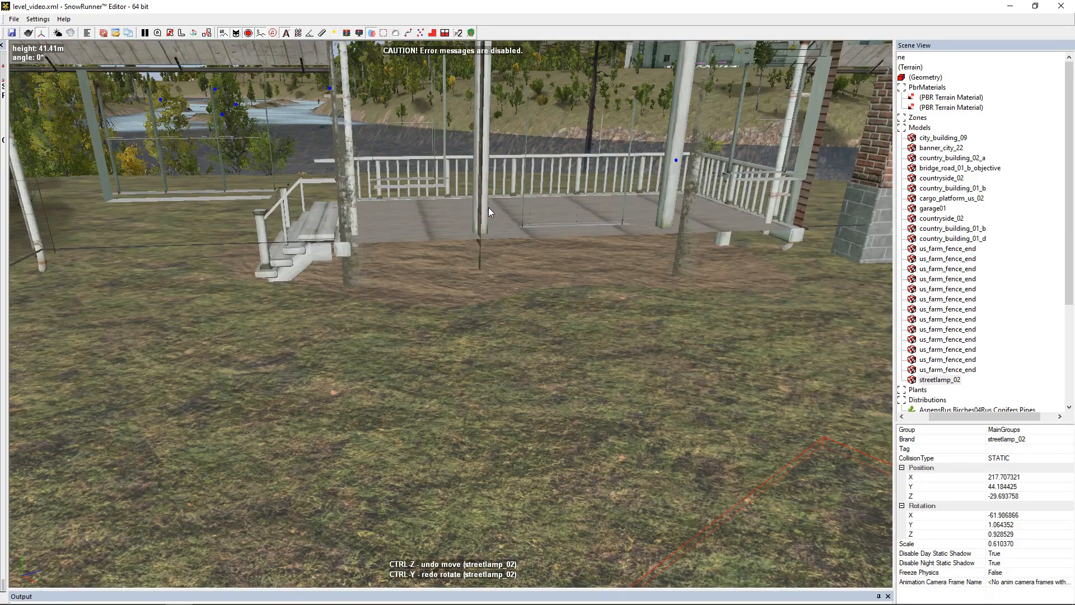
{"action": "scroll", "coordinate": [506, 269], "scroll_direction": "down", "scroll_amount": 6}
{"action": "middle_click_drag", "start_coordinate": [576, 326], "coordinate": [537, 337]}
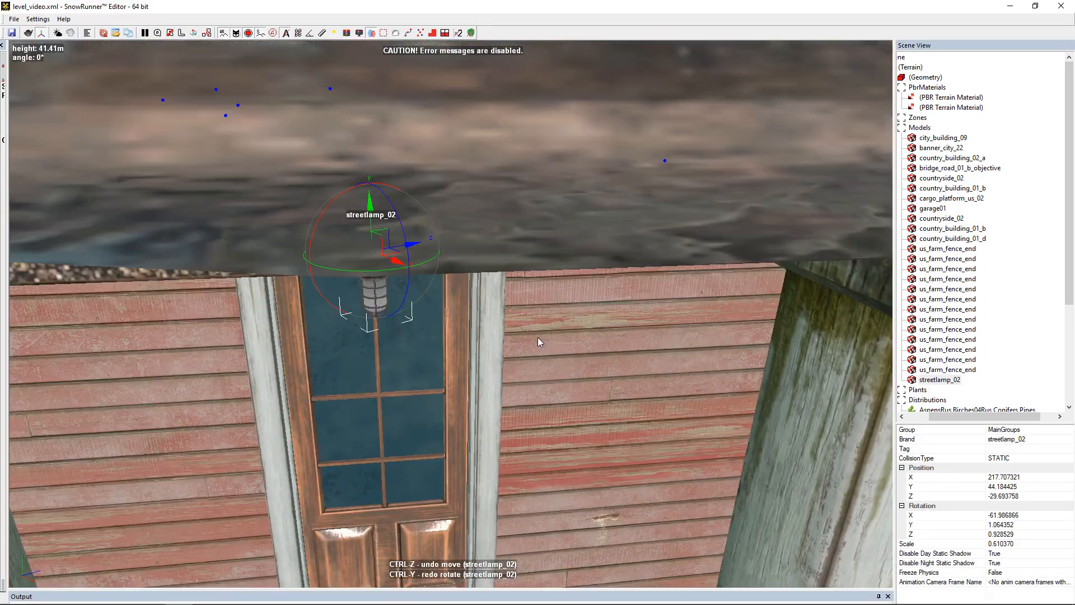
{"action": "scroll", "coordinate": [532, 341], "scroll_direction": "up", "scroll_amount": 8}
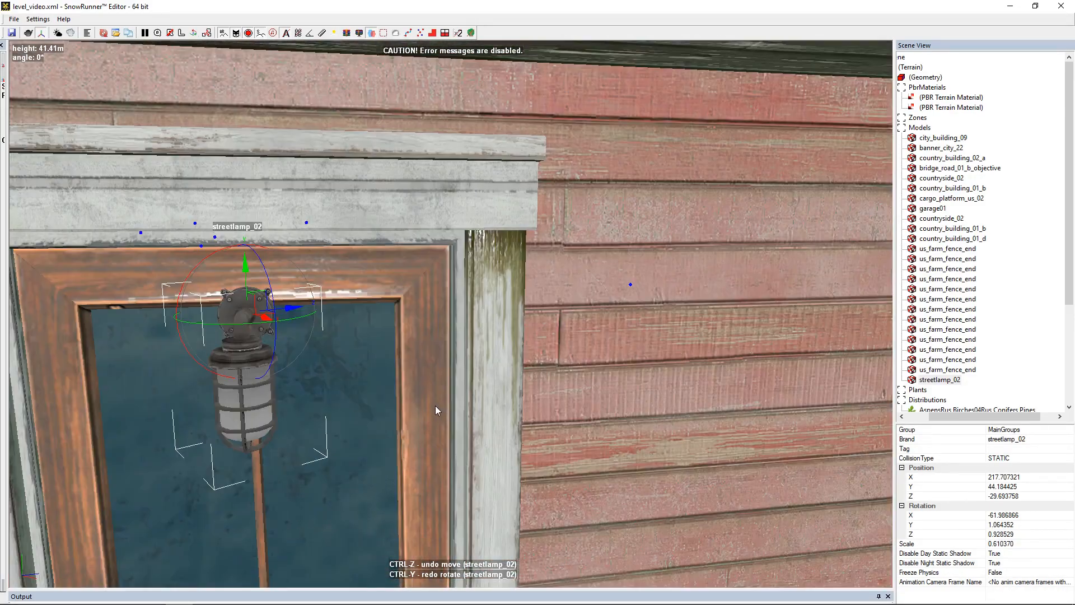
{"action": "middle_click_drag", "start_coordinate": [435, 406], "coordinate": [529, 448]}
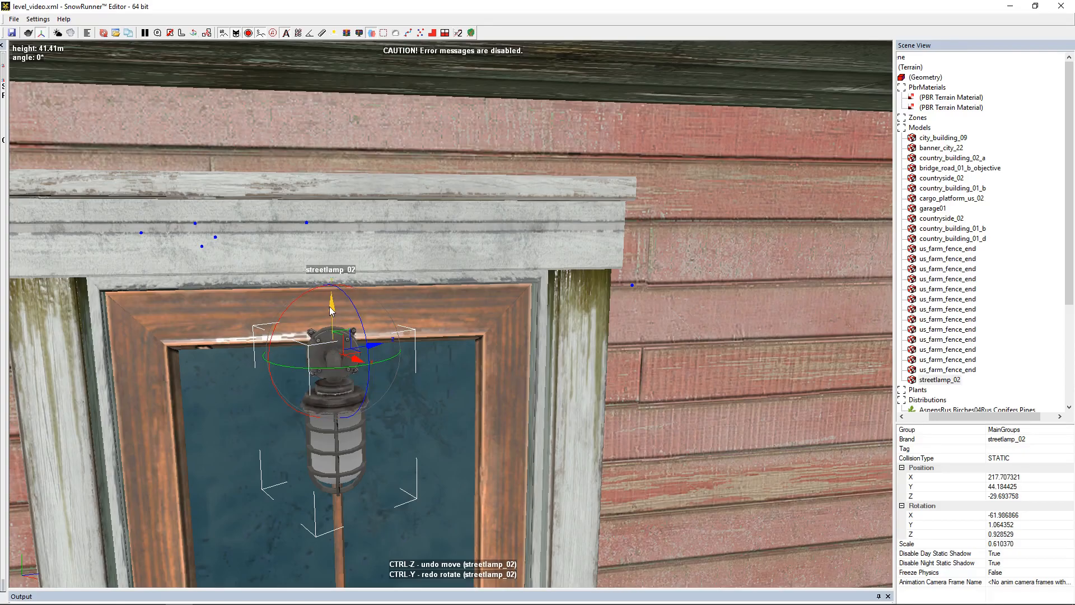
{"action": "left_click_drag", "start_coordinate": [331, 310], "coordinate": [322, 106]}
{"action": "middle_click_drag", "start_coordinate": [448, 224], "coordinate": [504, 297]}
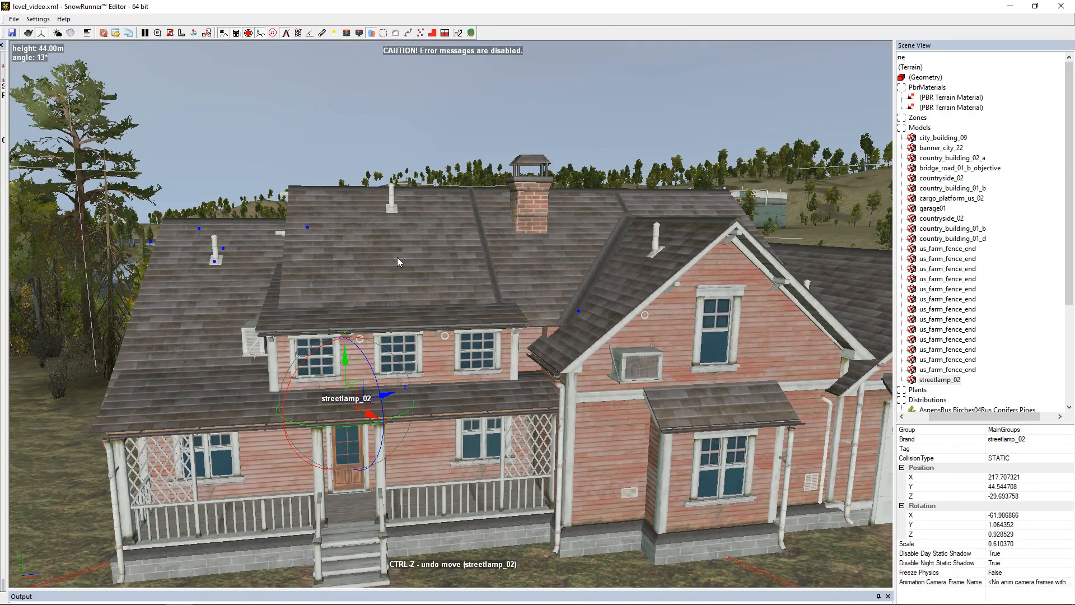
- Fine-tune the lamp's mounting above the front door to about X 217.74, Y 44.58, Z -29.71 and deselect it
{"action": "scroll", "coordinate": [374, 391], "scroll_direction": "up", "scroll_amount": 5}
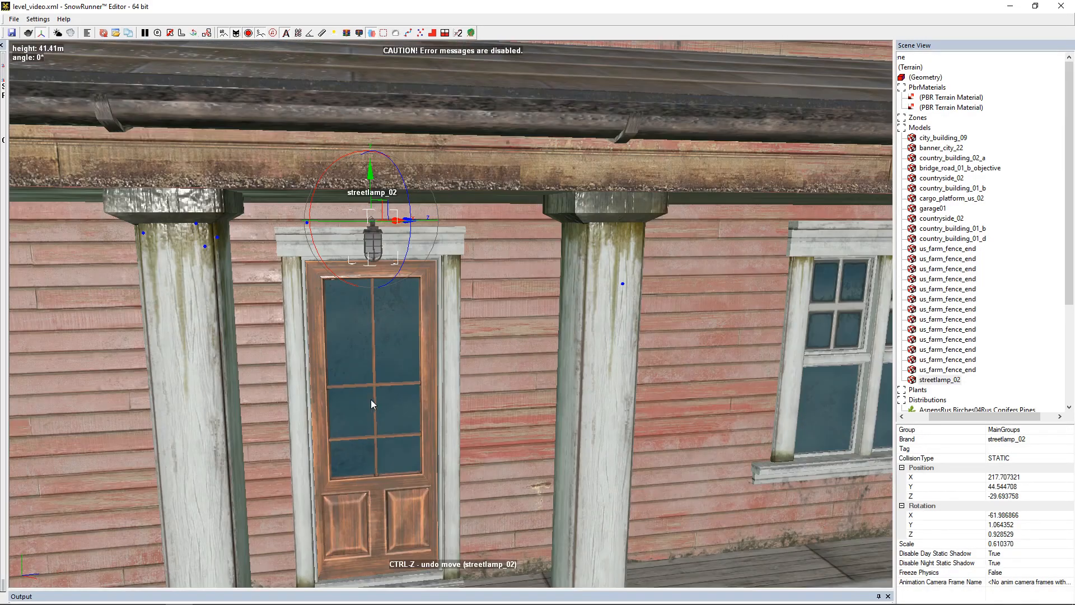
{"action": "scroll", "coordinate": [369, 403], "scroll_direction": "up", "scroll_amount": 2}
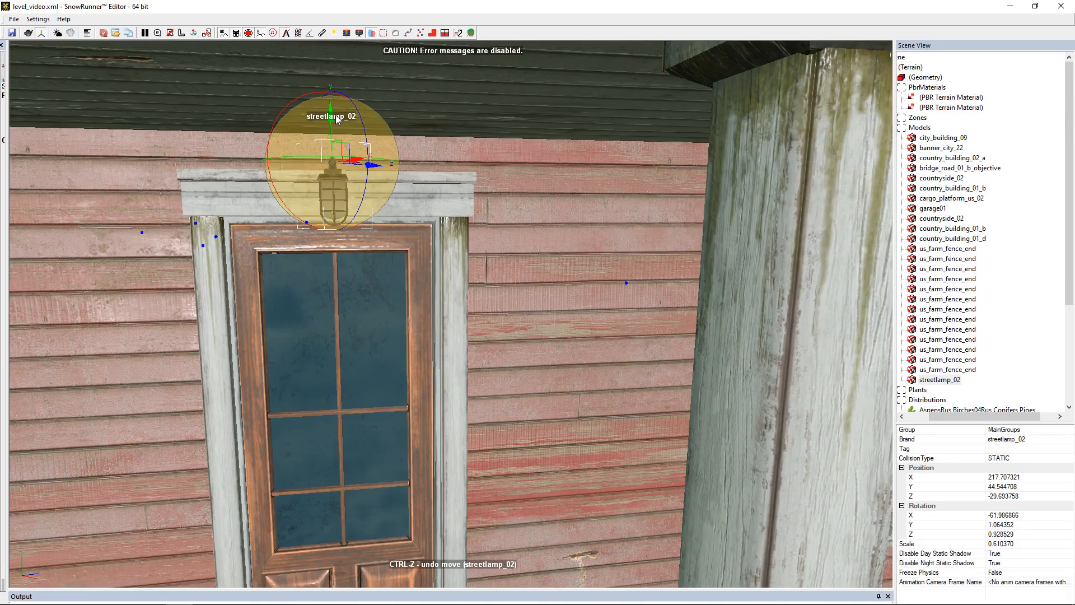
{"action": "left_click_drag", "start_coordinate": [334, 120], "coordinate": [334, 109]}
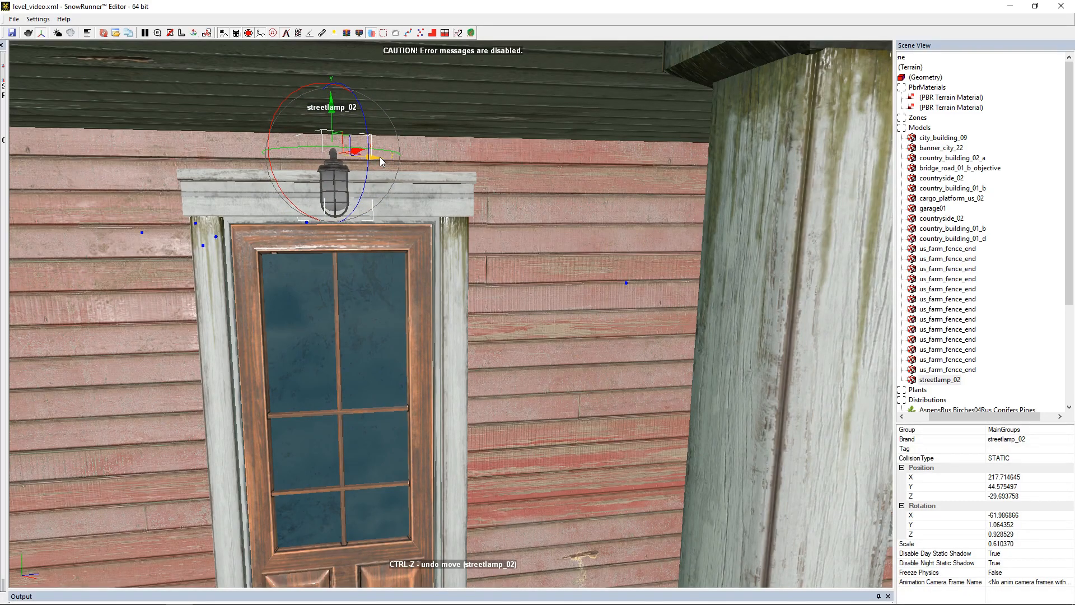
{"action": "left_click_drag", "start_coordinate": [379, 157], "coordinate": [361, 154]}
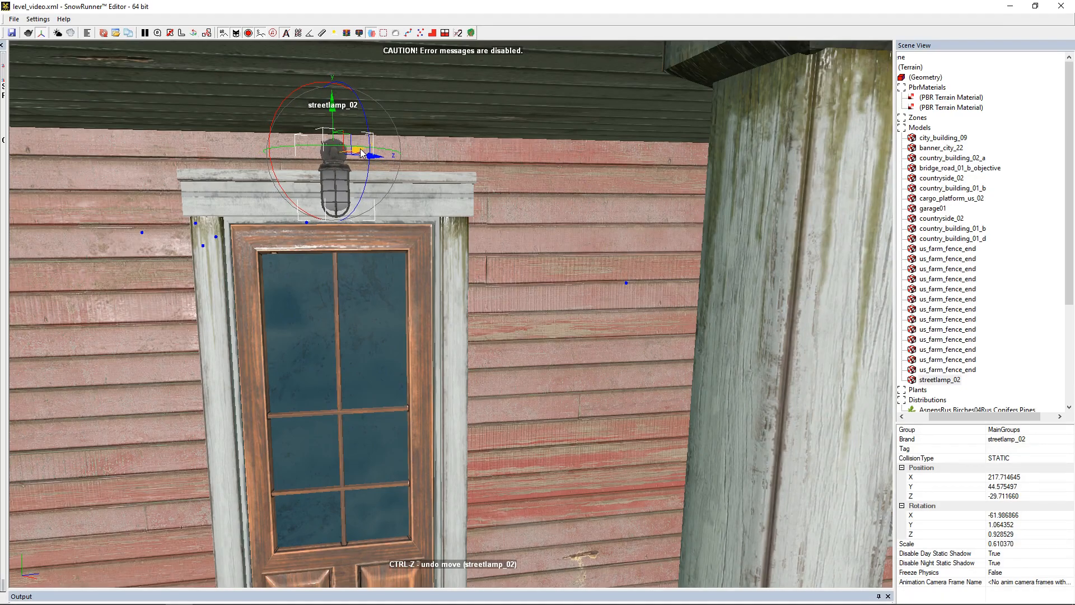
{"action": "scroll", "coordinate": [541, 402], "scroll_direction": "down", "scroll_amount": 5}
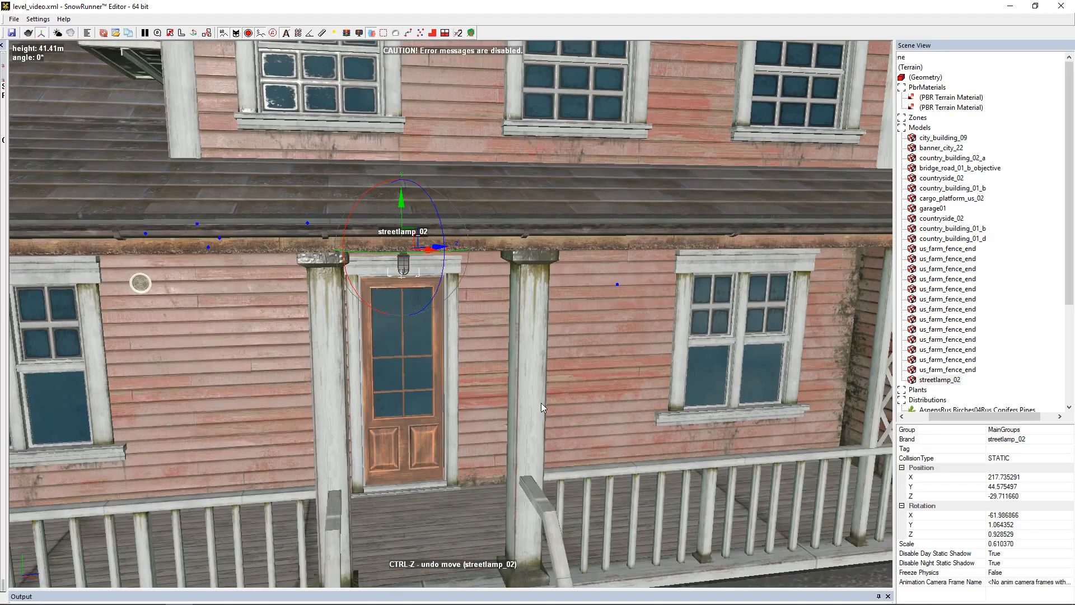
{"action": "left_click", "coordinate": [668, 528]}
- Search the model assets for "log" and add a log_short_a_fence model in front of the house
{"action": "middle_click_drag", "start_coordinate": [601, 469], "coordinate": [529, 430]}
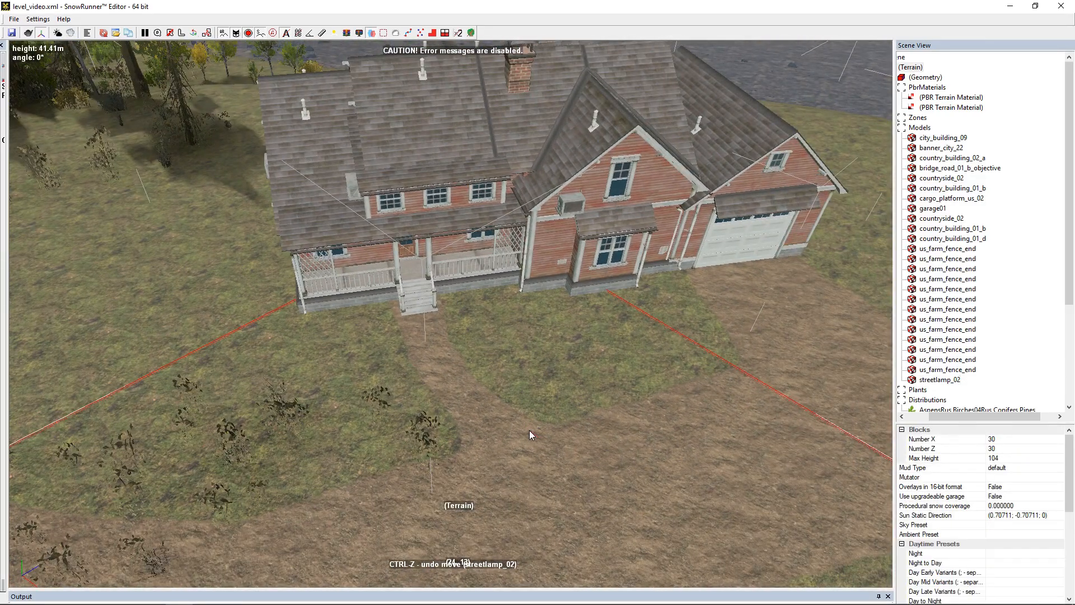
{"action": "right_click", "coordinate": [529, 430]}
{"action": "left_click", "coordinate": [565, 274]}
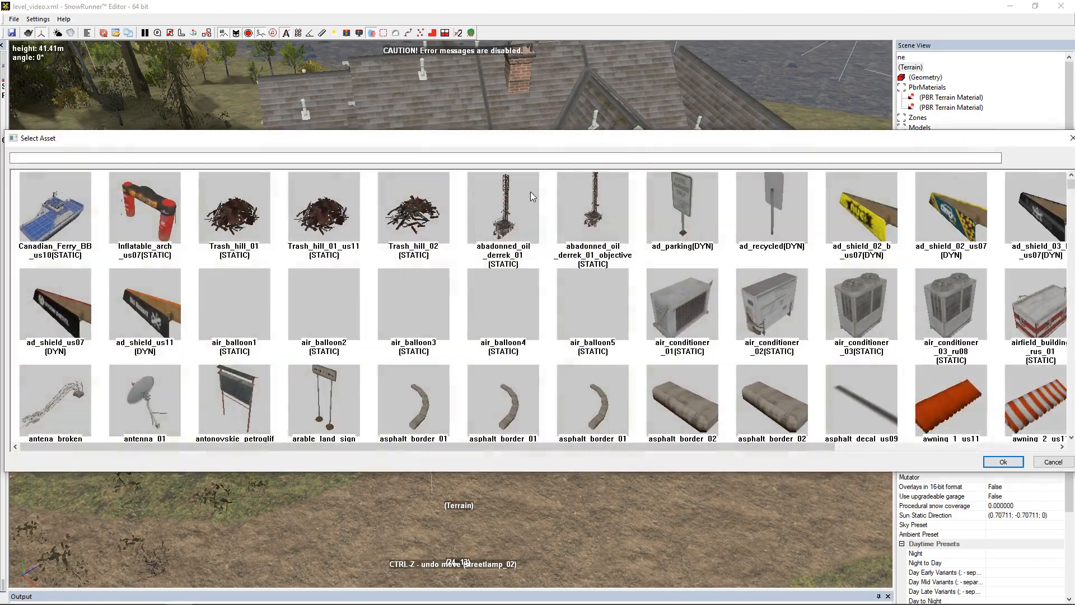
{"action": "left_click", "coordinate": [575, 158]}
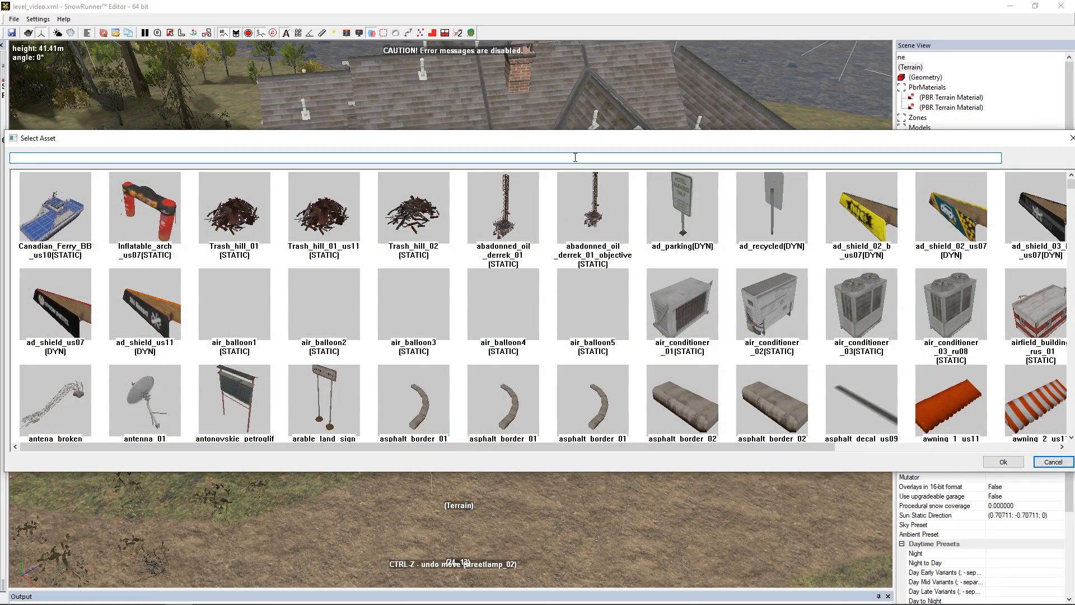
{"action": "type", "text": "log"}
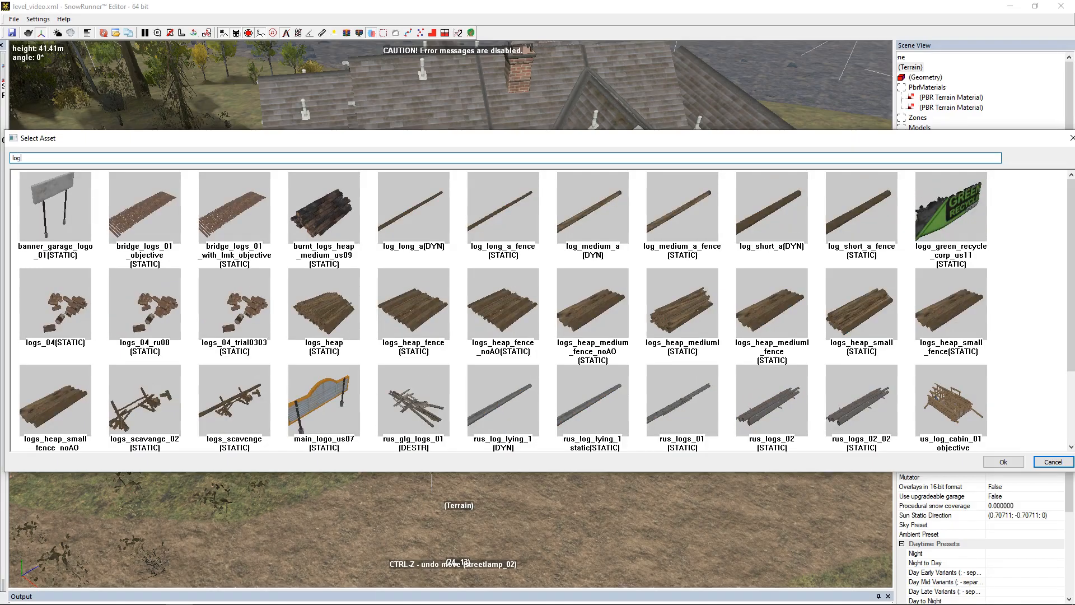
{"action": "double_click", "coordinate": [886, 226]}
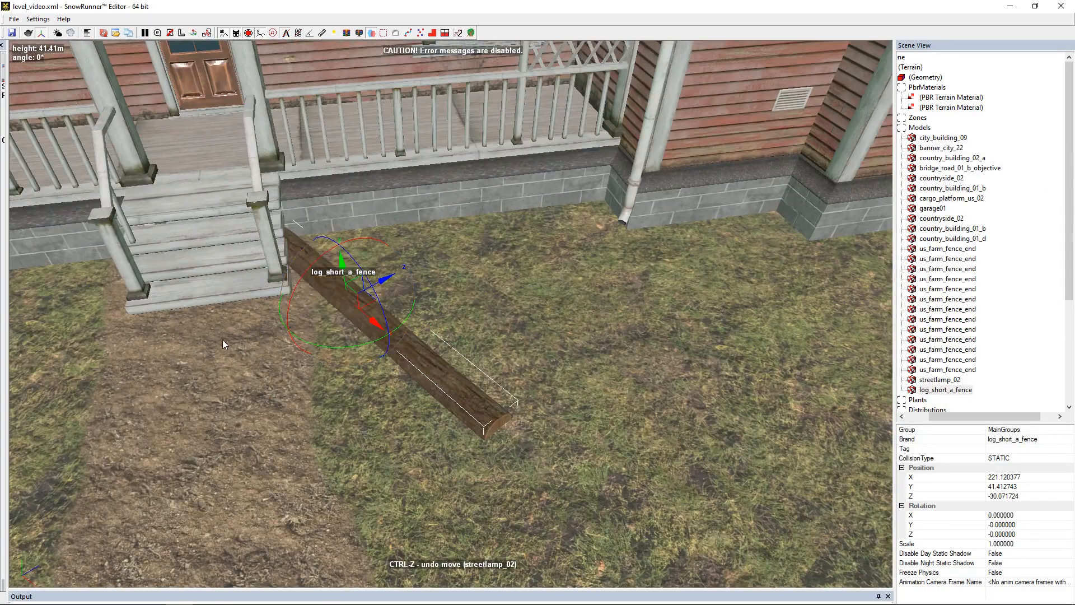
- Rotate the log to about X 25.94 and move it alongside the porch steps at about X 219.60, Z -29.70
{"action": "middle_click_drag", "start_coordinate": [222, 341], "coordinate": [331, 378]}
{"action": "mouse_move", "coordinate": [415, 385]}
{"action": "left_mouse_down"}
{"action": "mouse_move", "coordinate": [425, 385]}
{"action": "mouse_move", "coordinate": [400, 391]}
{"action": "left_mouse_up"}
{"action": "left_click_drag", "start_coordinate": [458, 332], "coordinate": [402, 280]}
{"action": "scroll", "coordinate": [401, 281], "scroll_direction": "up", "scroll_amount": 5}
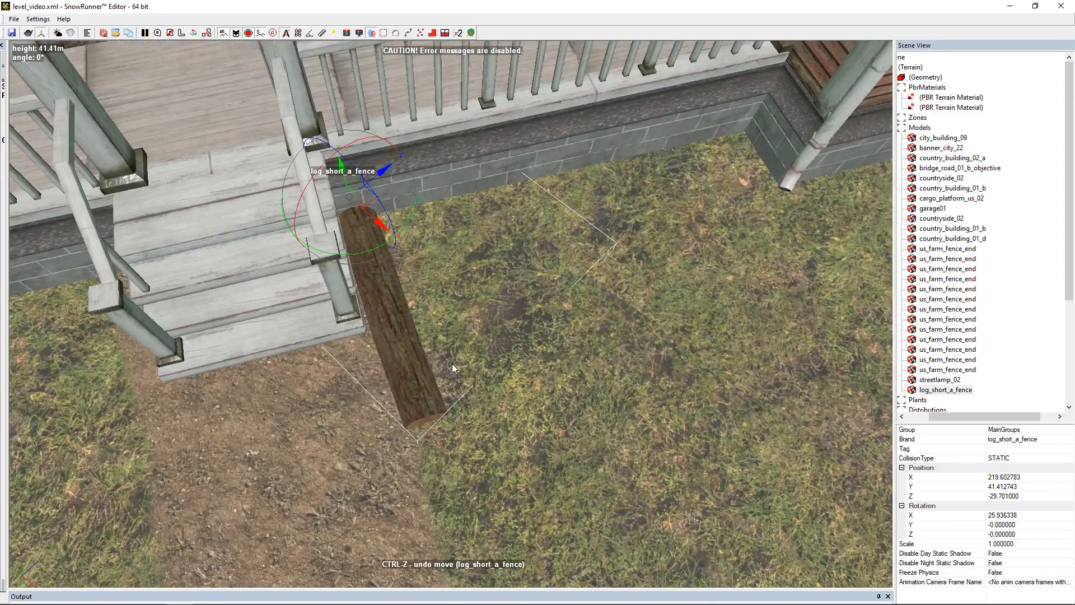
- Scale the log down to about 0.87 and rotate it to about X 31.71 to run parallel with the porch steps
{"action": "scroll", "coordinate": [452, 364], "scroll_direction": "down", "scroll_amount": 5}
{"action": "scroll", "coordinate": [418, 229], "scroll_direction": "down", "scroll_amount": 4}
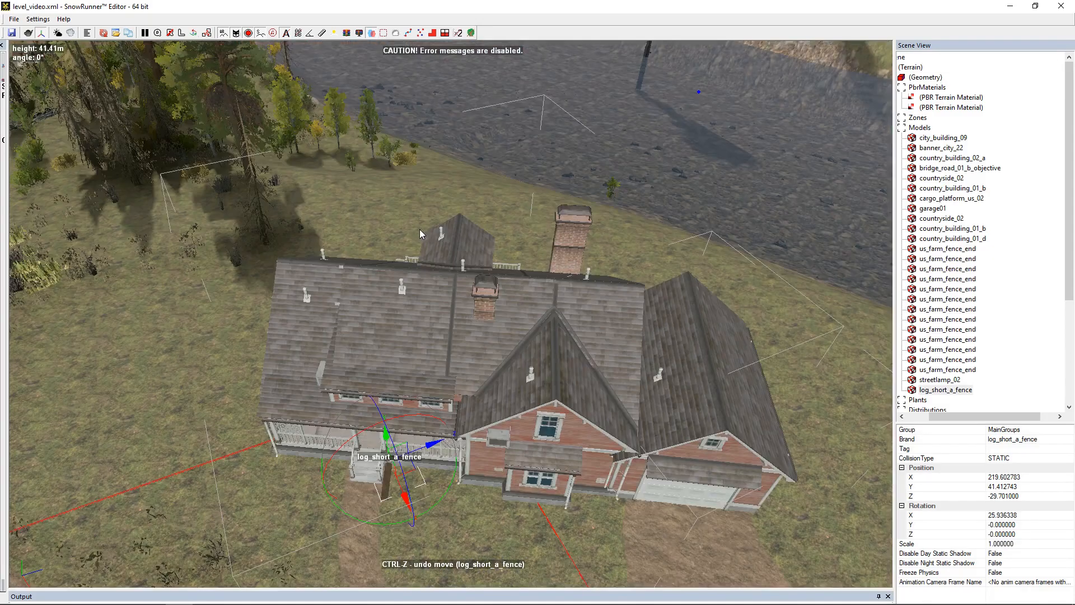
{"action": "scroll", "coordinate": [374, 462], "scroll_direction": "up", "scroll_amount": 8}
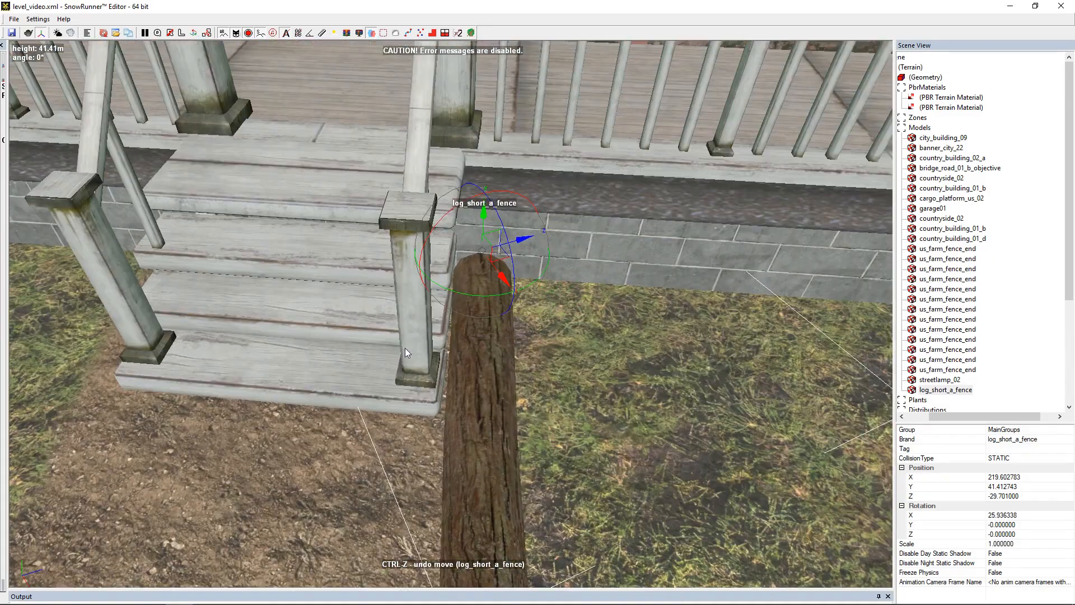
{"action": "left_click_drag", "start_coordinate": [480, 254], "coordinate": [470, 308]}
{"action": "scroll", "coordinate": [486, 311], "scroll_direction": "down", "scroll_amount": 5}
{"action": "middle_click_drag", "start_coordinate": [674, 381], "coordinate": [507, 332]}
{"action": "scroll", "coordinate": [544, 332], "scroll_direction": "down", "scroll_amount": 3}
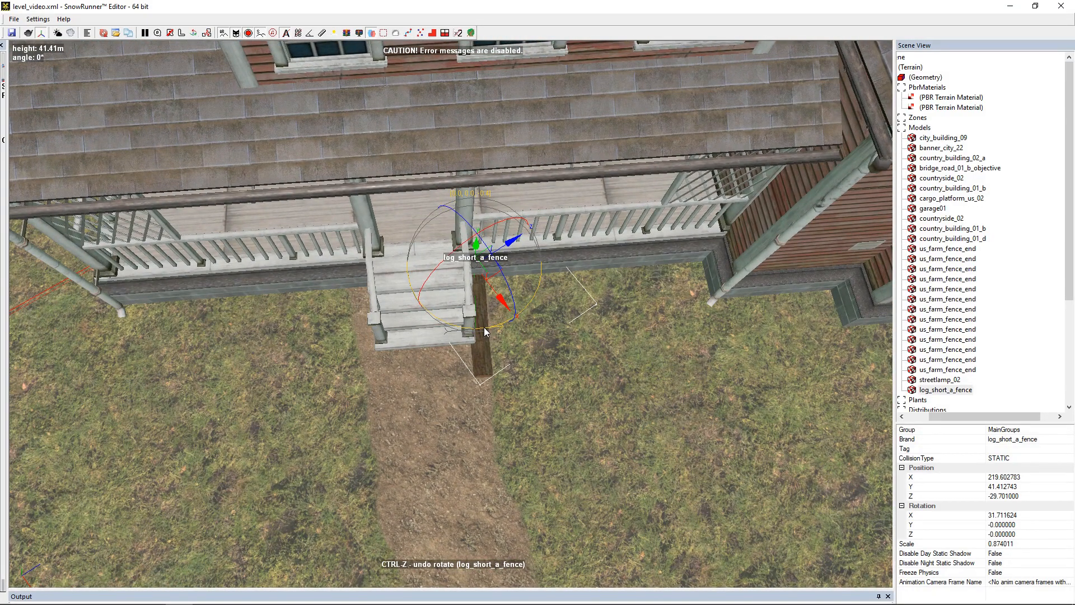
- Rotate the log beside the porch steps to about X 30.77 and check its alignment with the house from farther away
{"action": "left_click_drag", "start_coordinate": [485, 332], "coordinate": [486, 336]}
{"action": "scroll", "coordinate": [587, 381], "scroll_direction": "down", "scroll_amount": 3}
{"action": "middle_click_drag", "start_coordinate": [587, 382], "coordinate": [482, 402]}
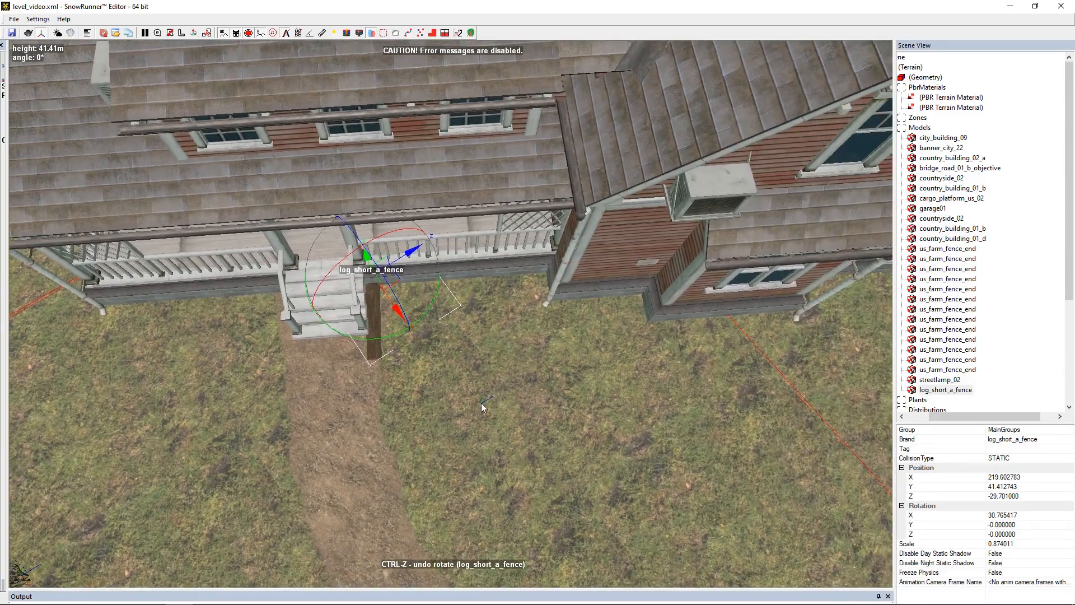
{"action": "scroll", "coordinate": [409, 324], "scroll_direction": "down", "scroll_amount": 5}
{"action": "left_click", "coordinate": [402, 302]}
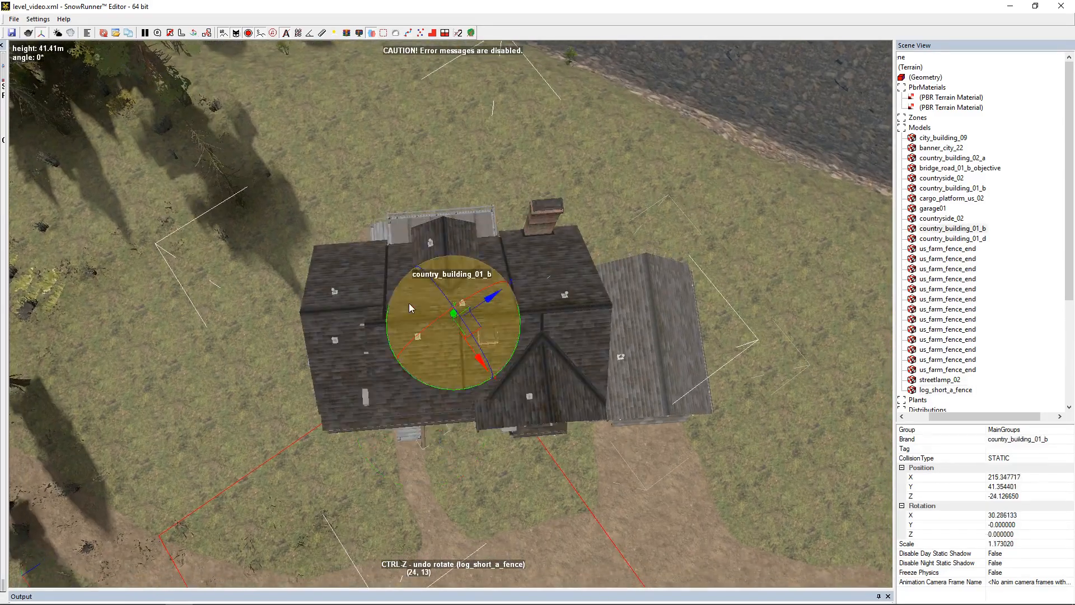
{"action": "scroll", "coordinate": [432, 390], "scroll_direction": "up", "scroll_amount": 6}
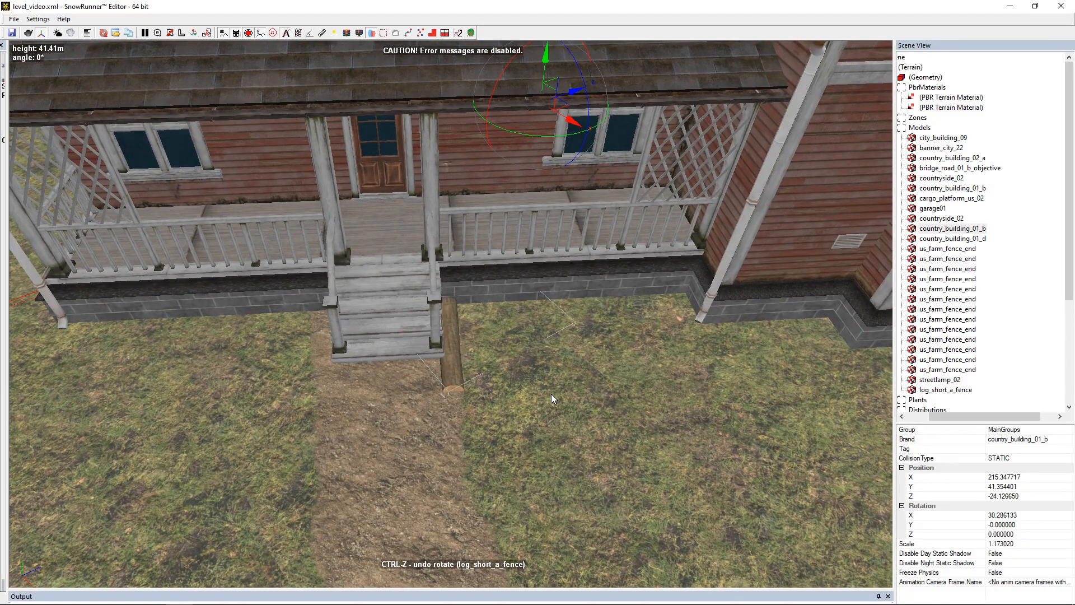
{"action": "left_click", "coordinate": [564, 424]}
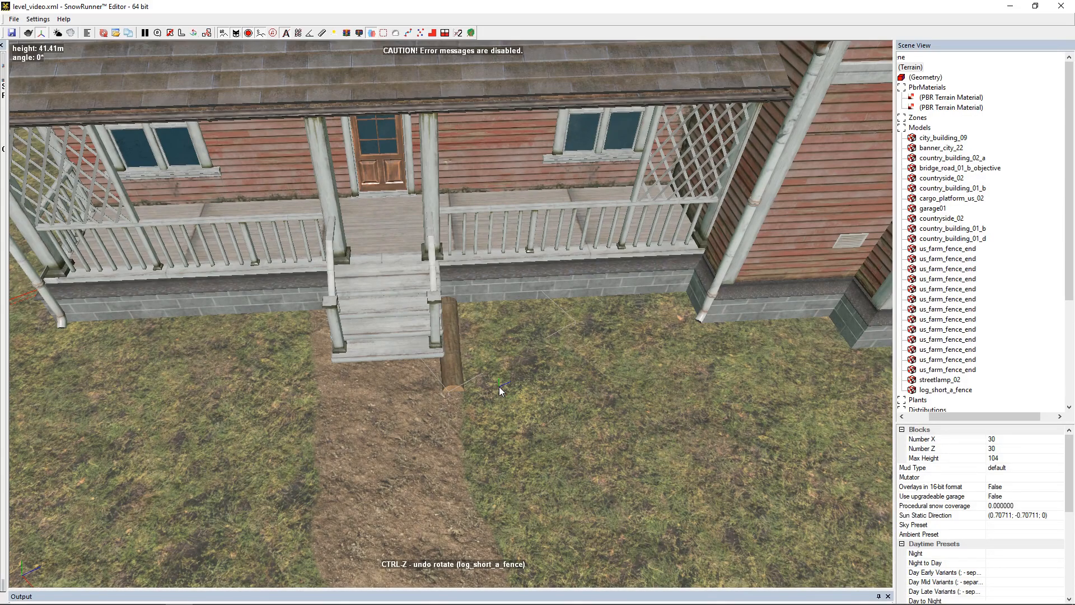
- Move the log beside the porch steps to about X 219.98, Z -29.86 and rotate it to about X 29.90
{"action": "left_click", "coordinate": [448, 384]}
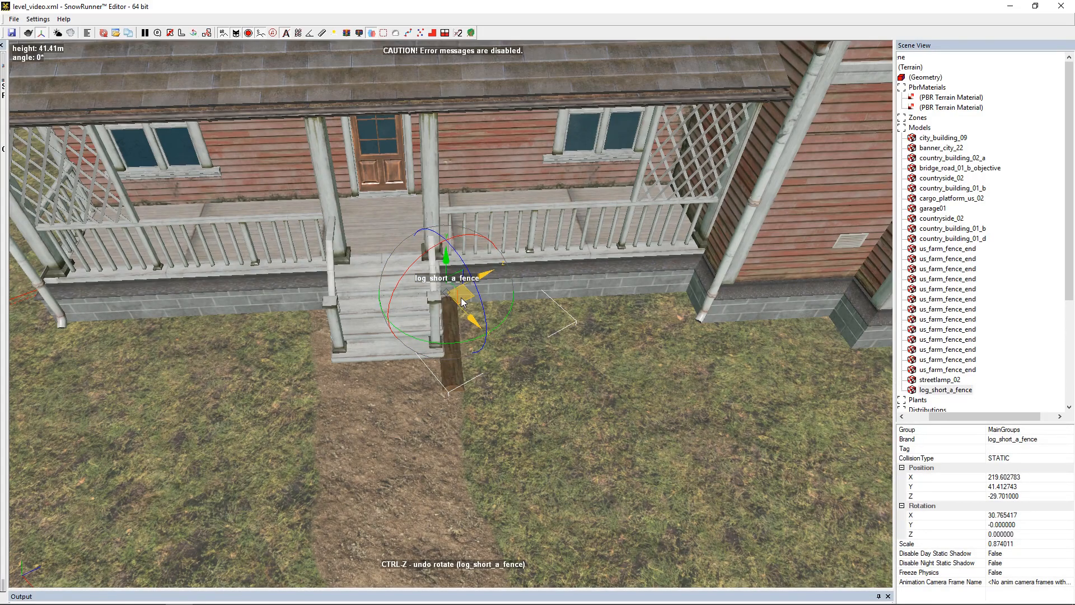
{"action": "left_click_drag", "start_coordinate": [468, 316], "coordinate": [473, 322]}
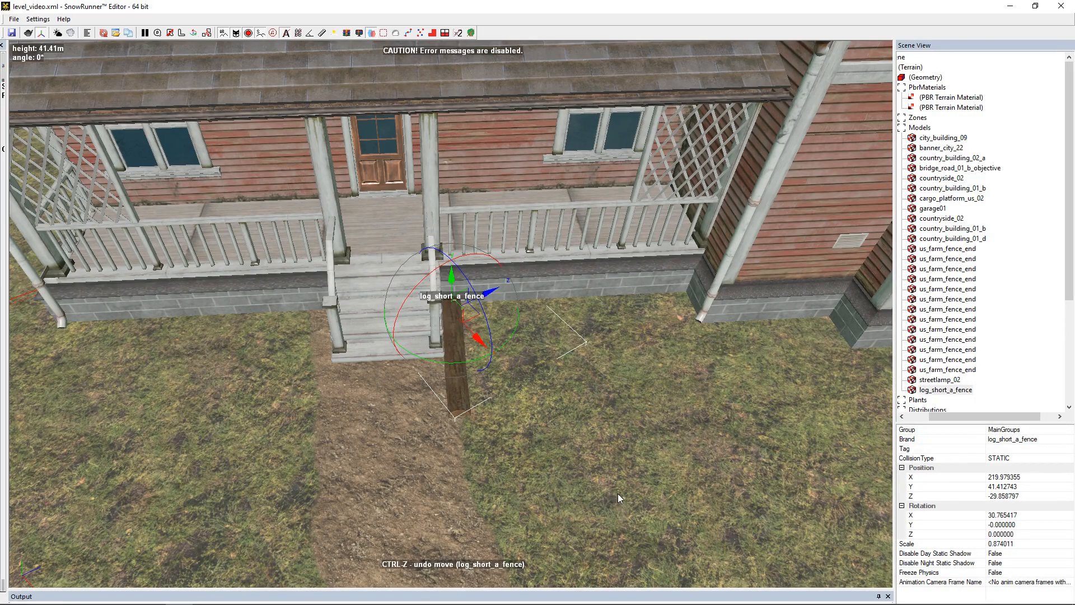
{"action": "middle_click_drag", "start_coordinate": [613, 479], "coordinate": [408, 382]}
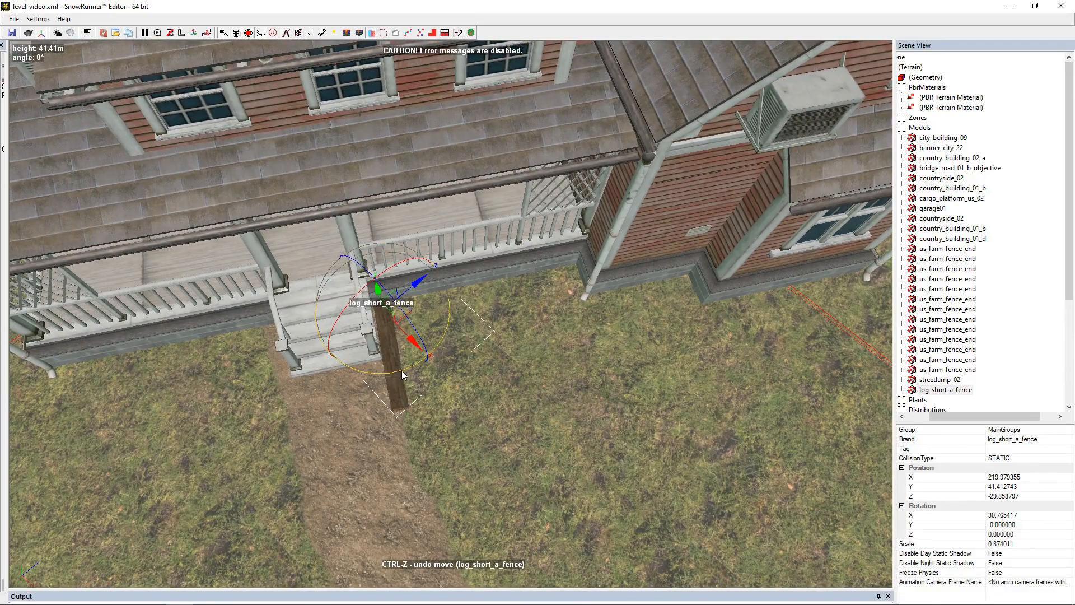
{"action": "left_click_drag", "start_coordinate": [401, 371], "coordinate": [402, 370]}
- Place a copy of the log below the ground-floor window at about X 224.19, Z -23.74, undoing its trial rotation
{"action": "left_click_drag", "start_coordinate": [403, 314], "coordinate": [695, 254]}
{"action": "middle_click_drag", "start_coordinate": [841, 330], "coordinate": [595, 368]}
{"action": "scroll", "coordinate": [463, 319], "scroll_direction": "up", "scroll_amount": 3}
{"action": "left_click_drag", "start_coordinate": [567, 272], "coordinate": [685, 325]}
{"action": "left_click_drag", "start_coordinate": [730, 348], "coordinate": [797, 369]}
{"action": "key", "text": "ctrl+z"}
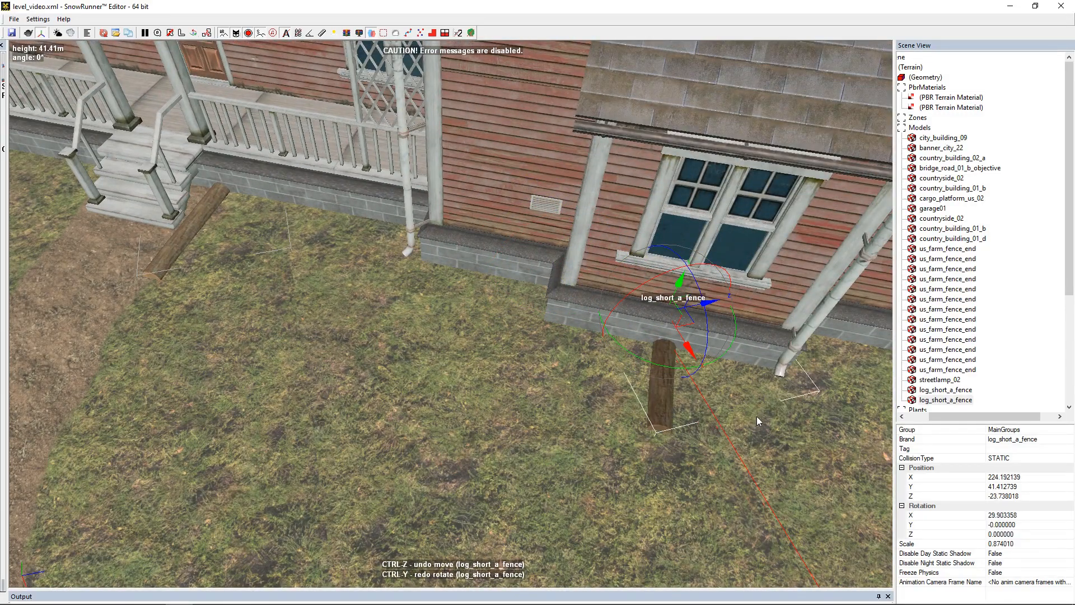
- Move the copied log to the edge of the garage driveway, with its end against the house wall
{"action": "middle_click_drag", "start_coordinate": [778, 431], "coordinate": [557, 381]}
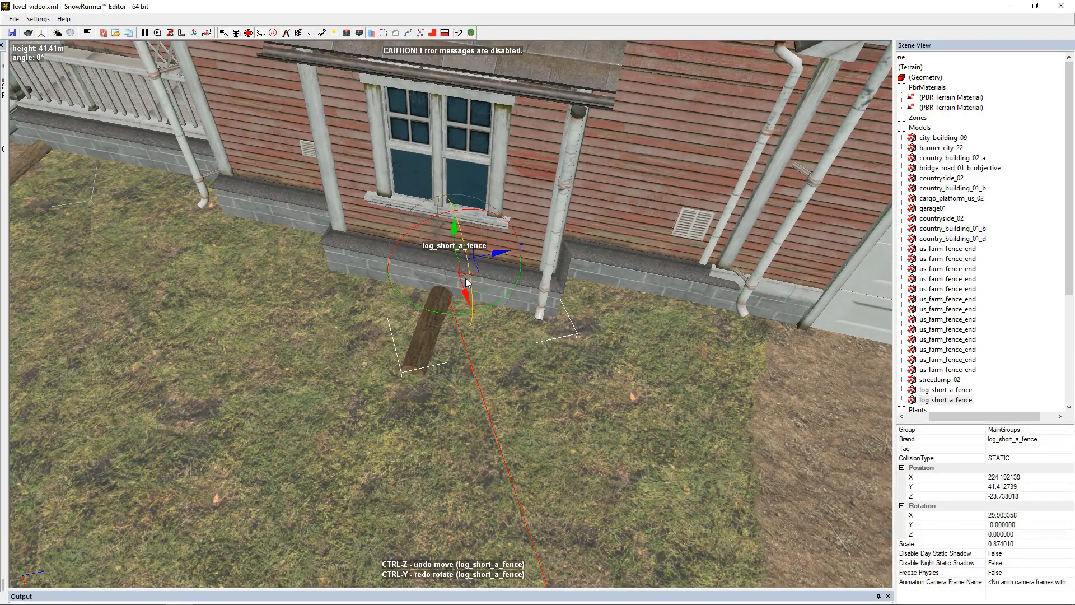
{"action": "left_click_drag", "start_coordinate": [469, 268], "coordinate": [733, 310]}
{"action": "scroll", "coordinate": [525, 357], "scroll_direction": "down", "scroll_amount": 3}
{"action": "mouse_move", "coordinate": [540, 372]}
{"action": "middle_mouse_down"}
{"action": "mouse_move", "coordinate": [549, 376]}
{"action": "mouse_move", "coordinate": [465, 364]}
{"action": "middle_mouse_up"}
{"action": "left_click_drag", "start_coordinate": [615, 307], "coordinate": [630, 308]}
- Select both logs together, rotate them to about X 30.49 and deselect them
{"action": "middle_click_drag", "start_coordinate": [304, 364], "coordinate": [413, 381]}
{"action": "middle_click_drag", "start_coordinate": [412, 382], "coordinate": [527, 325], "text": "alt"}
{"action": "scroll", "coordinate": [290, 386], "scroll_direction": "down", "scroll_amount": 1}
{"action": "scroll", "coordinate": [526, 324], "scroll_direction": "up", "scroll_amount": 1}
{"action": "scroll", "coordinate": [253, 335], "scroll_direction": "down", "scroll_amount": 1}
{"action": "left_click", "coordinate": [220, 326], "text": "ctrl"}
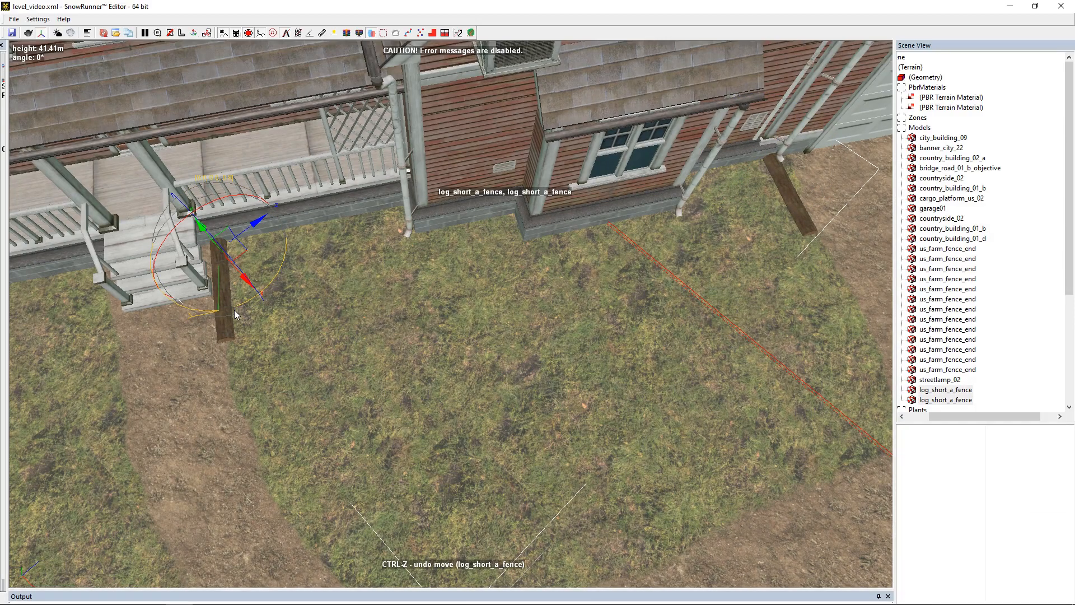
{"action": "left_click_drag", "start_coordinate": [236, 313], "coordinate": [235, 314]}
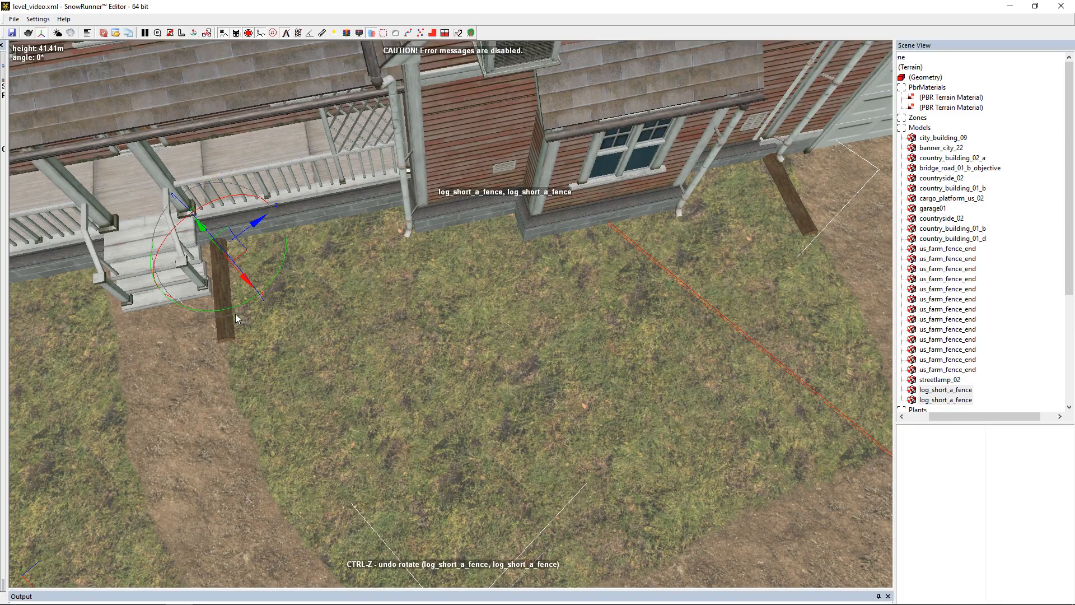
{"action": "left_click", "coordinate": [459, 411]}
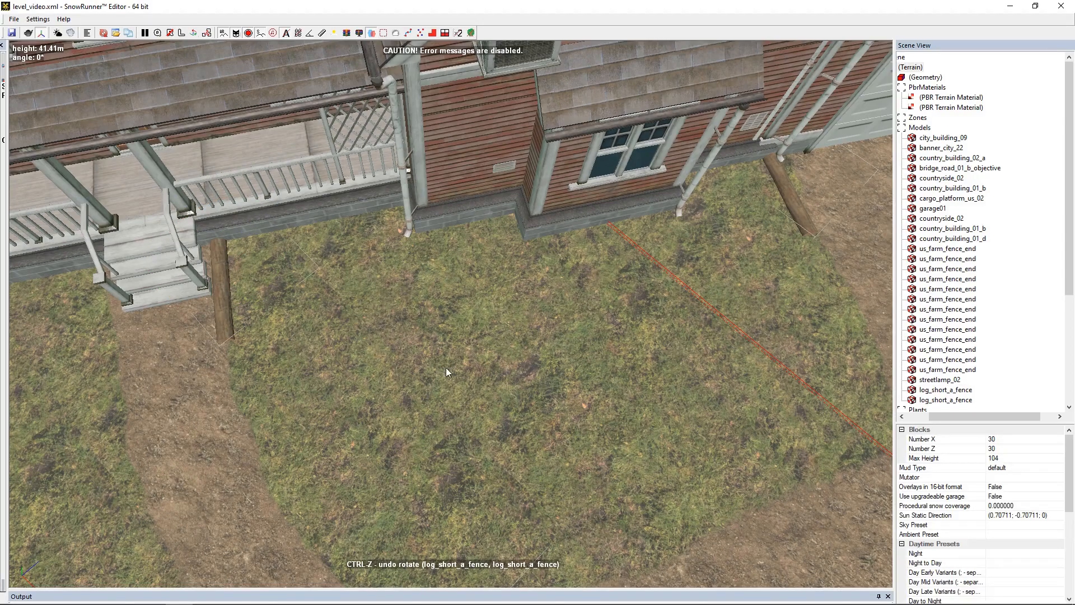
- Duplicate the log at the porch steps, rotate the copy crosswise to about X 60.30 and place it at about X 222.44, Z -29.21
{"action": "left_click", "coordinate": [223, 303]}
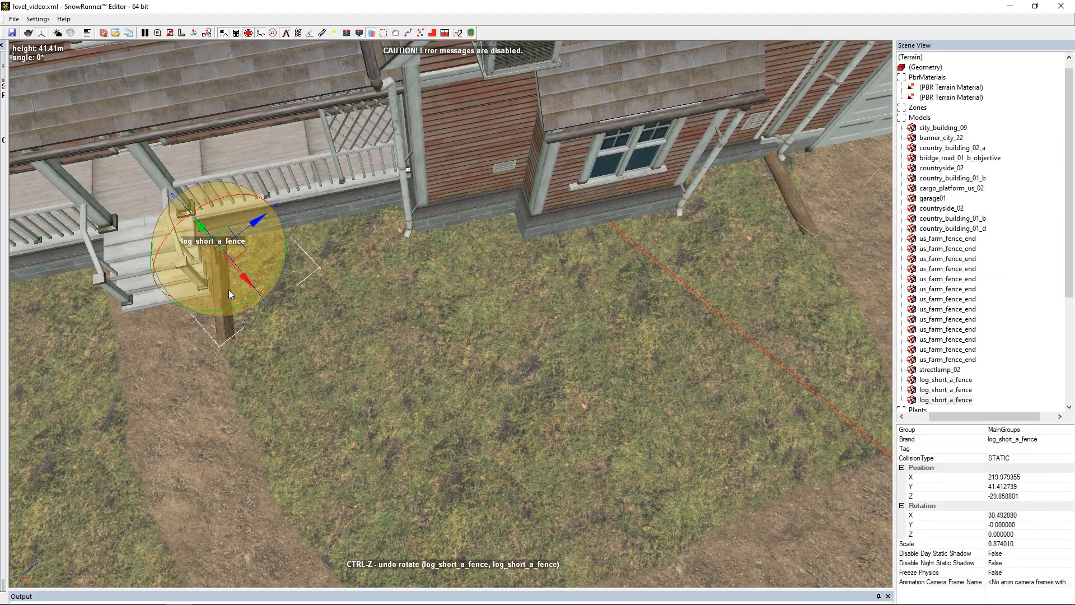
{"action": "left_click_drag", "start_coordinate": [229, 295], "coordinate": [209, 372]}
{"action": "scroll", "coordinate": [319, 327], "scroll_direction": "up", "scroll_amount": 3}
{"action": "middle_click_drag", "start_coordinate": [481, 320], "coordinate": [434, 307]}
{"action": "left_click_drag", "start_coordinate": [390, 299], "coordinate": [423, 196]}
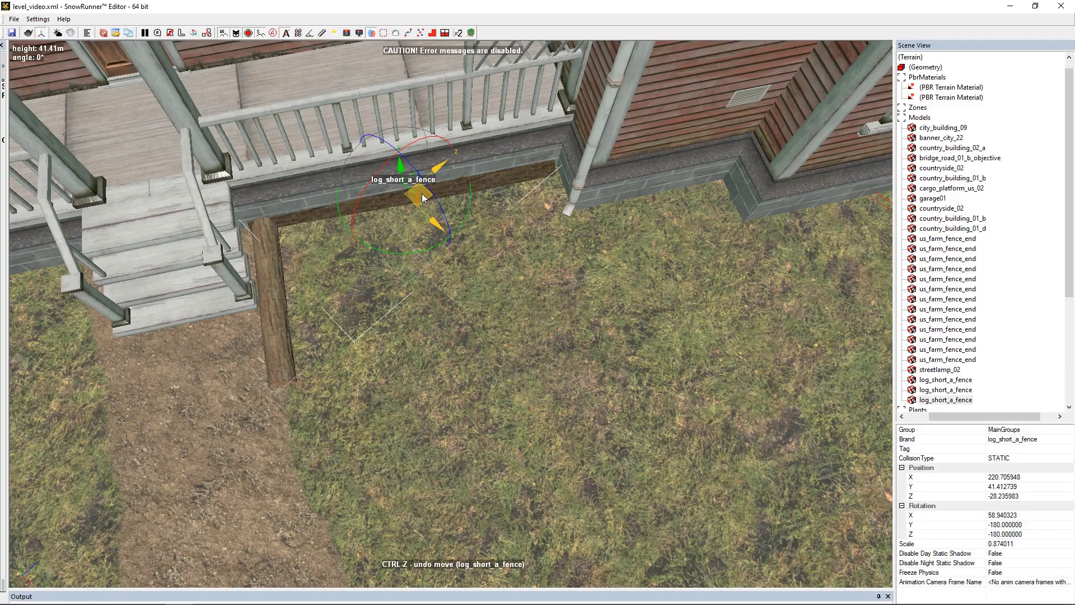
{"action": "left_click_drag", "start_coordinate": [411, 259], "coordinate": [412, 258]}
{"action": "left_click_drag", "start_coordinate": [425, 192], "coordinate": [465, 340]}
- Paste another crosswise log and move it to extend the front edging, at about X 224.21, Z -26.12
{"action": "middle_click_drag", "start_coordinate": [698, 342], "coordinate": [514, 381]}
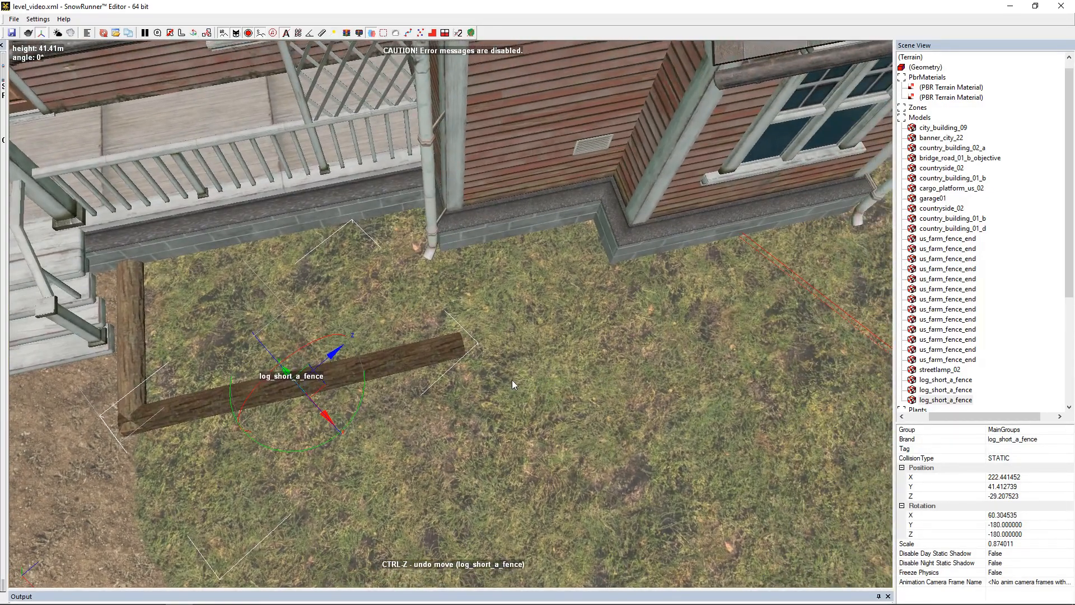
{"action": "key", "text": "ctrl+v"}
{"action": "left_click_drag", "start_coordinate": [306, 379], "coordinate": [626, 307]}
{"action": "scroll", "coordinate": [447, 331], "scroll_direction": "up", "scroll_amount": 3}
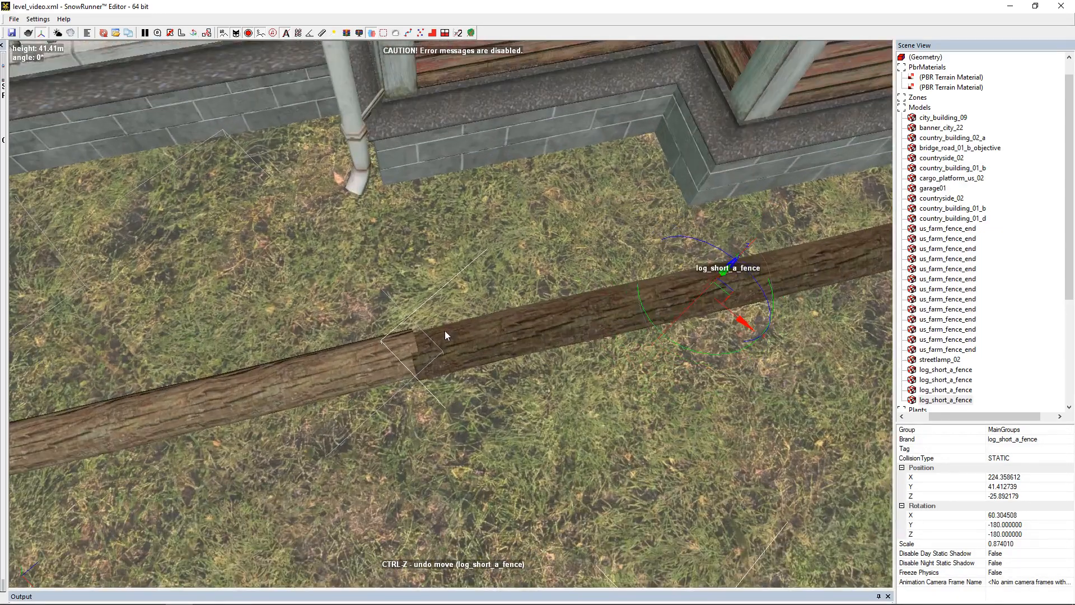
{"action": "scroll", "coordinate": [446, 334], "scroll_direction": "up", "scroll_amount": 3}
{"action": "scroll", "coordinate": [464, 364], "scroll_direction": "down", "scroll_amount": 3}
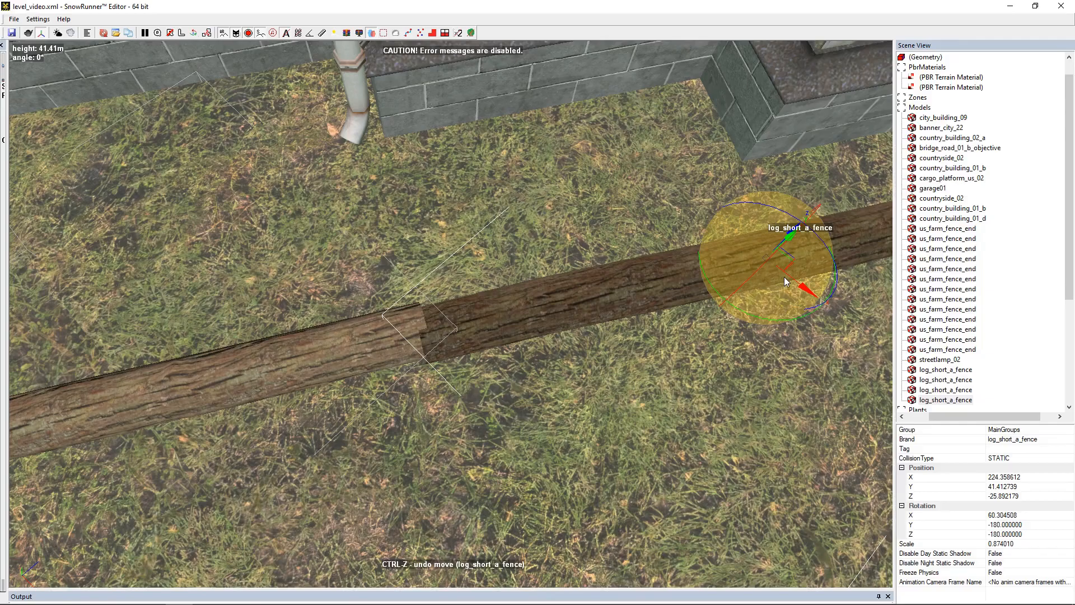
{"action": "left_click_drag", "start_coordinate": [785, 264], "coordinate": [734, 274]}
- Realign the second front log with the first by moving it to about X 224.32, Z -25.91
{"action": "left_click", "coordinate": [481, 373]}
{"action": "right_click_drag", "start_coordinate": [480, 371], "coordinate": [468, 325]}
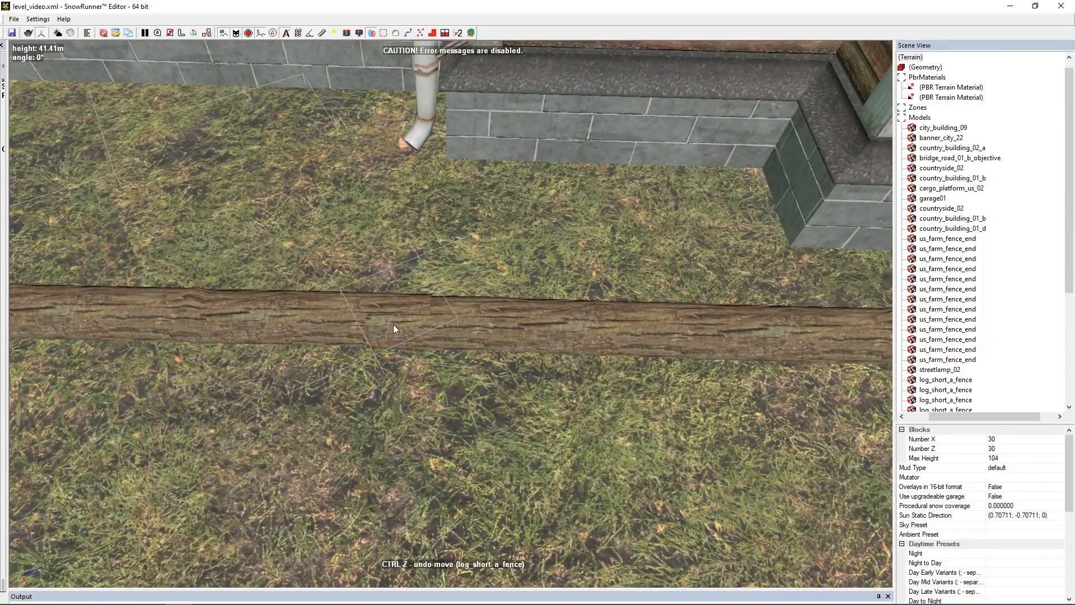
{"action": "left_click", "coordinate": [625, 346]}
{"action": "left_click_drag", "start_coordinate": [766, 335], "coordinate": [807, 346]}
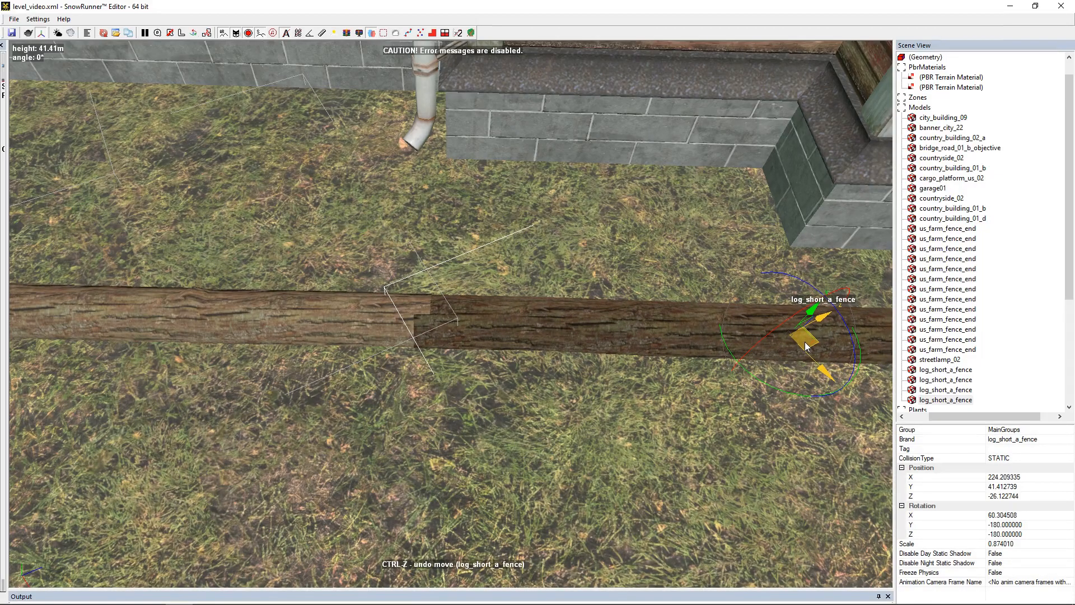
- Duplicate the second front log and place the copy up to the driveway log, at about X 226.18, Z -22.65
{"action": "scroll", "coordinate": [806, 348], "scroll_direction": "down", "scroll_amount": 4}
{"action": "middle_click_drag", "start_coordinate": [819, 417], "coordinate": [383, 409]}
{"action": "key", "text": "ctrl+c"}
{"action": "key", "text": "ctrl+v"}
{"action": "scroll", "coordinate": [646, 364], "scroll_direction": "down", "scroll_amount": 2}
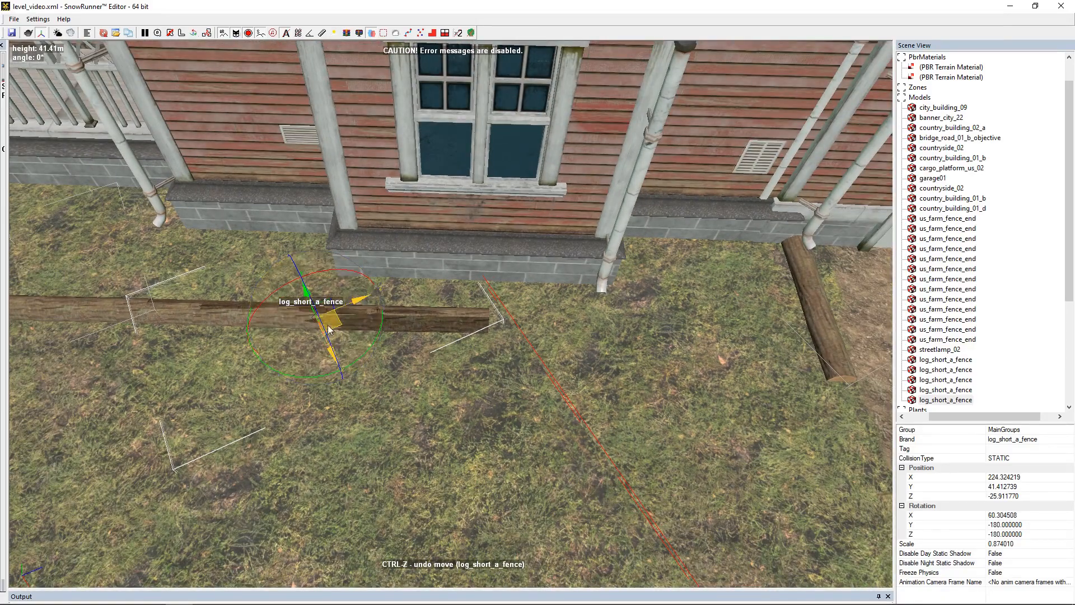
{"action": "left_click_drag", "start_coordinate": [333, 321], "coordinate": [672, 335]}
{"action": "scroll", "coordinate": [716, 361], "scroll_direction": "down", "scroll_amount": 3}
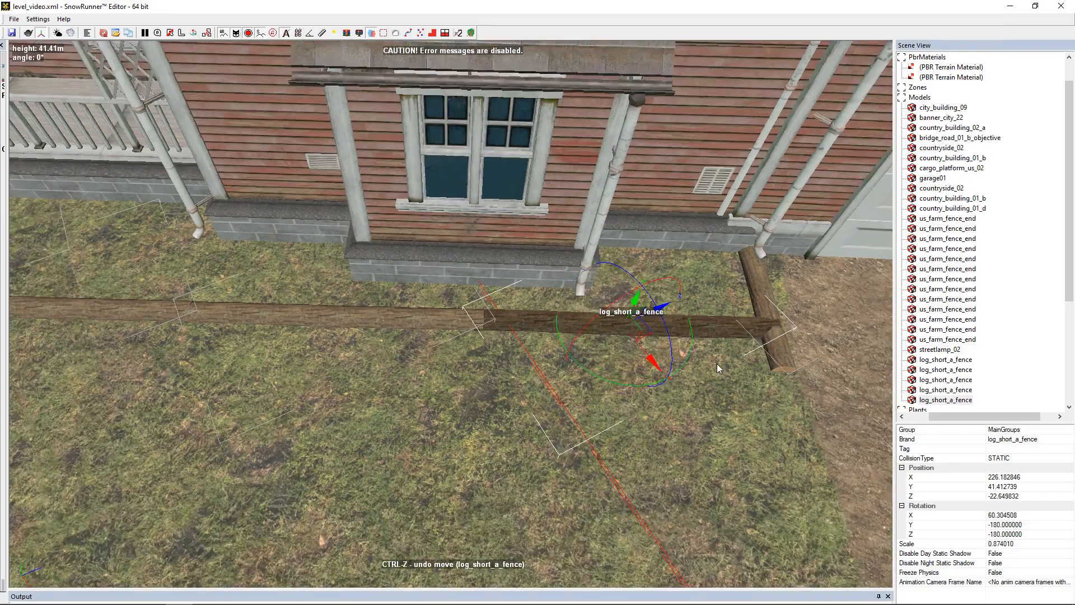
- Move the driveway log toward the house to about X 225.55, Z -20.12 so it forms a corner with the front log
{"action": "scroll", "coordinate": [698, 302], "scroll_direction": "up", "scroll_amount": 6}
{"action": "middle_click_drag", "start_coordinate": [727, 382], "coordinate": [613, 315]}
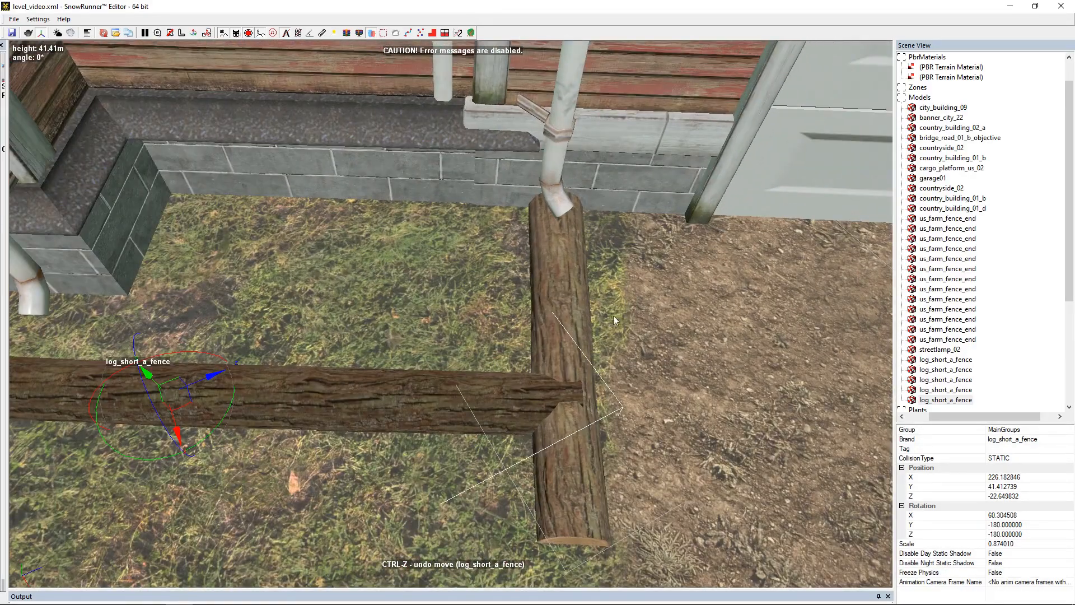
{"action": "left_click", "coordinate": [571, 311]}
{"action": "left_click_drag", "start_coordinate": [576, 206], "coordinate": [565, 149]}
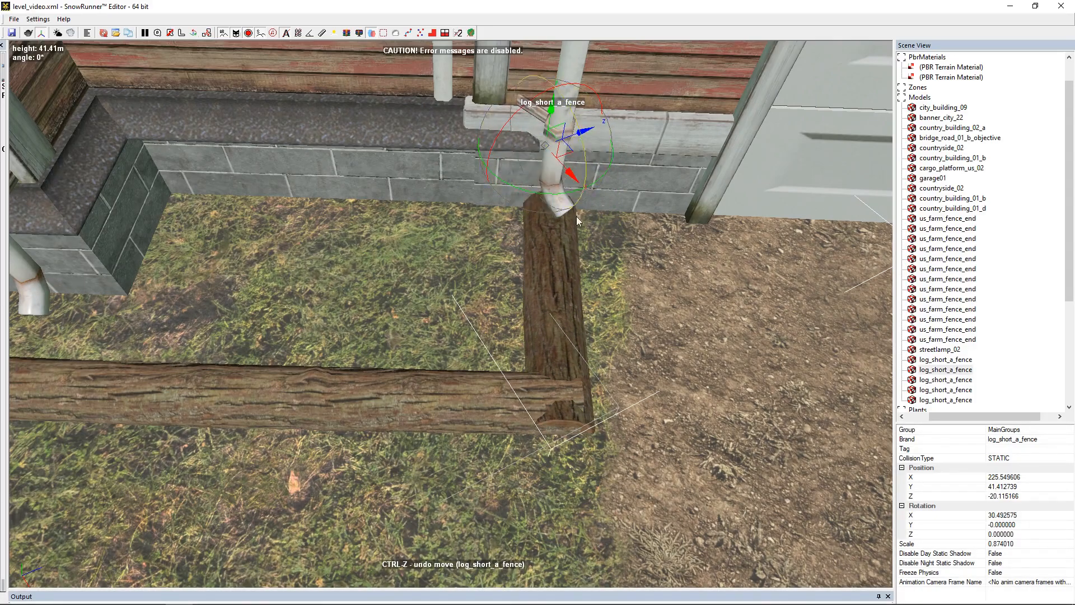
{"action": "scroll", "coordinate": [621, 347], "scroll_direction": "down", "scroll_amount": 5}
{"action": "left_click", "coordinate": [641, 415]}
- Duplicate the two corner logs at the porch steps and place the pair around the porch's opposite outer corner
{"action": "scroll", "coordinate": [640, 415], "scroll_direction": "down", "scroll_amount": 4}
{"action": "middle_click_drag", "start_coordinate": [547, 396], "coordinate": [511, 294]}
{"action": "scroll", "coordinate": [493, 293], "scroll_direction": "up", "scroll_amount": 3}
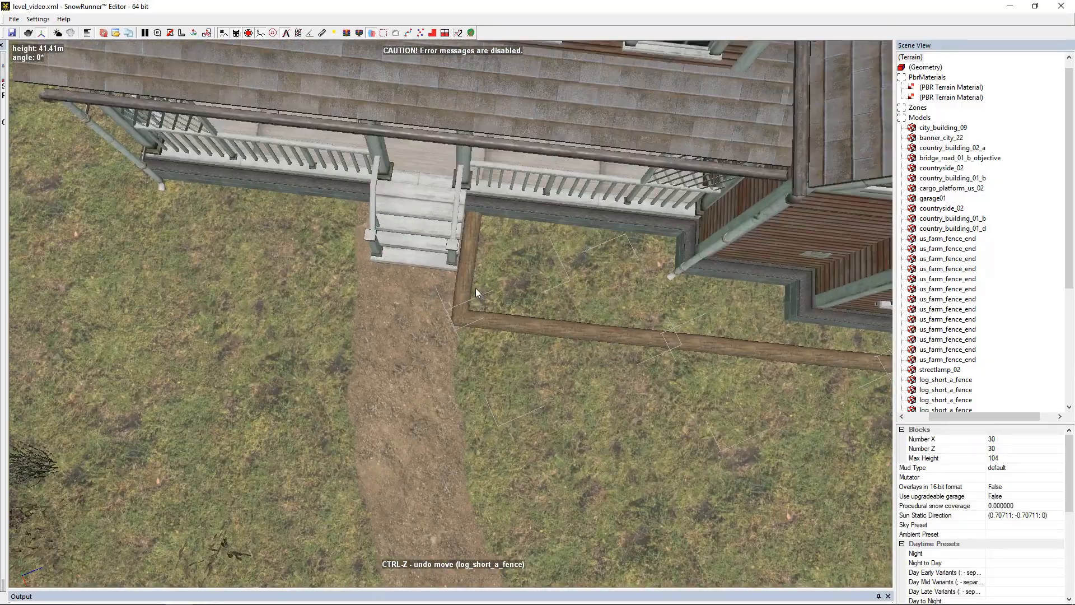
{"action": "left_click", "coordinate": [461, 281]}
{"action": "left_click", "coordinate": [525, 329], "text": "ctrl"}
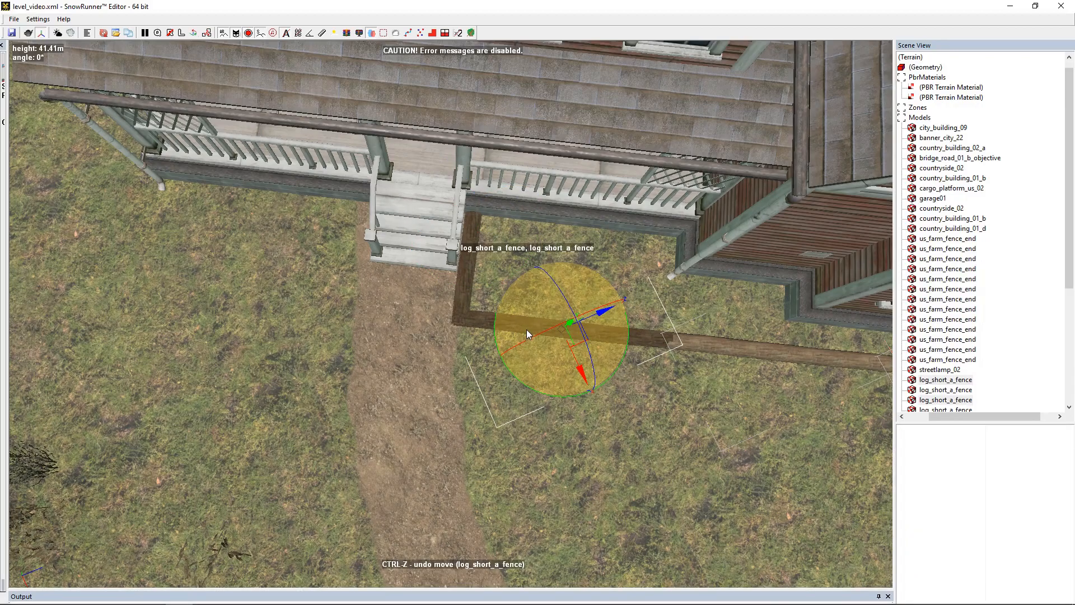
{"action": "left_click_drag", "start_coordinate": [588, 344], "coordinate": [260, 290]}
{"action": "middle_click_drag", "start_coordinate": [392, 185], "coordinate": [357, 209]}
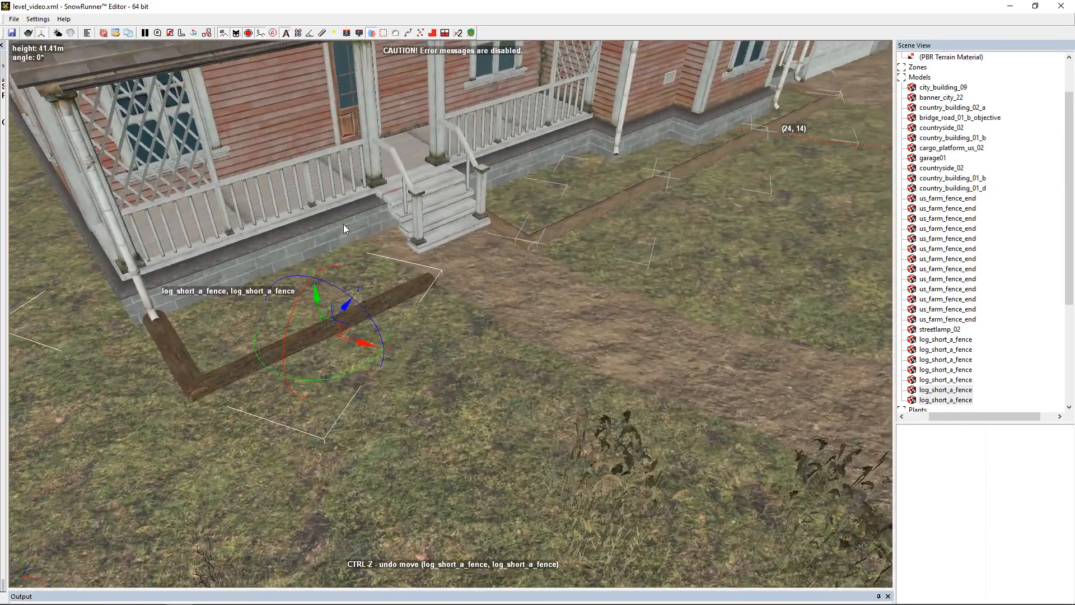
{"action": "left_click_drag", "start_coordinate": [343, 331], "coordinate": [334, 331]}
- Duplicate the log beside the steps and place the copy across the path at about X 218.67, Z -31.61, closing the second bed
{"action": "scroll", "coordinate": [412, 281], "scroll_direction": "up", "scroll_amount": 3}
{"action": "middle_click_drag", "start_coordinate": [412, 281], "coordinate": [387, 313]}
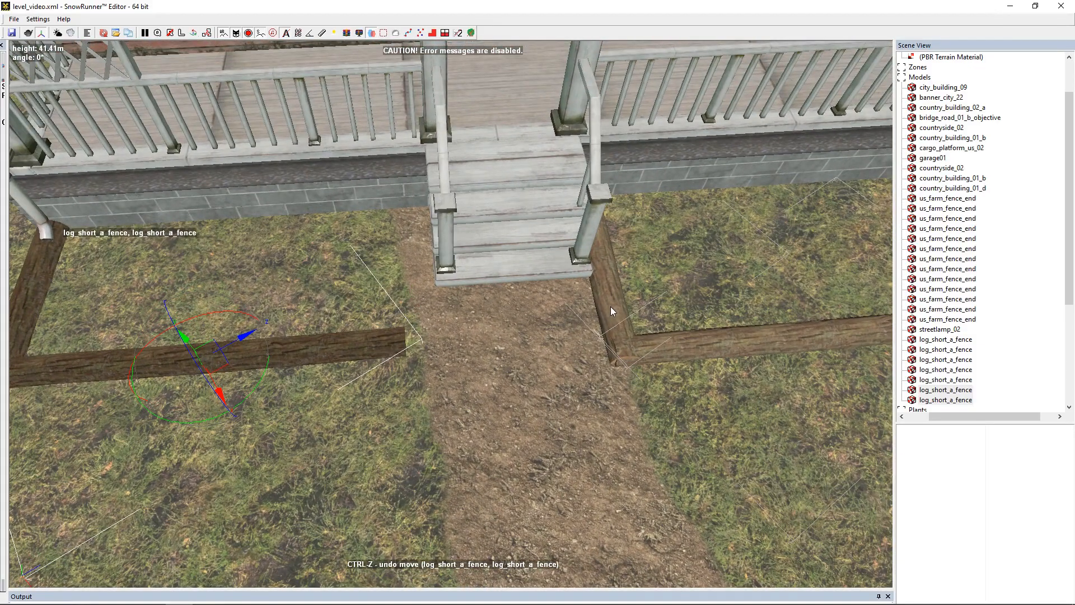
{"action": "left_click", "coordinate": [609, 301]}
{"action": "left_click_drag", "start_coordinate": [602, 209], "coordinate": [406, 205]}
{"action": "middle_click_drag", "start_coordinate": [422, 337], "coordinate": [447, 306]}
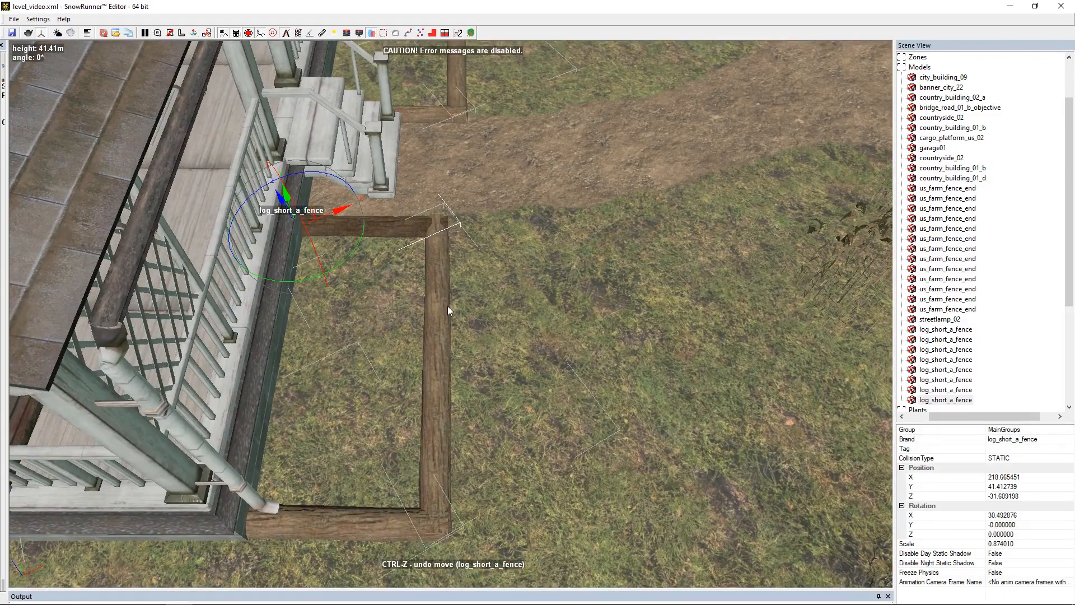
- Select all three logs of the second bed, shift them slightly away from the house and deselect them
{"action": "left_click", "coordinate": [436, 317], "text": "ctrl"}
{"action": "left_click", "coordinate": [356, 528], "text": "ctrl"}
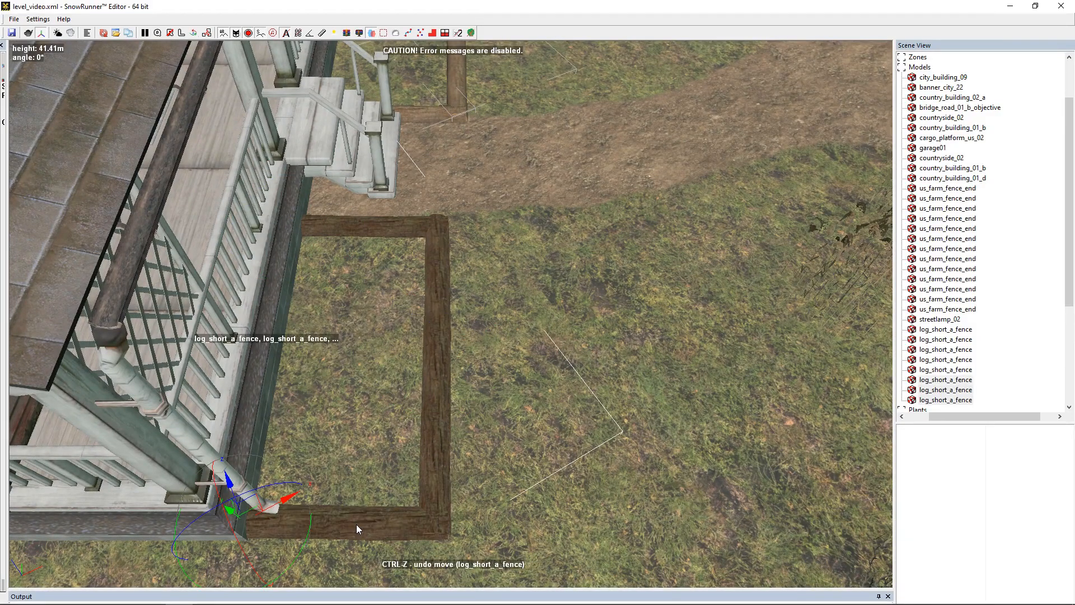
{"action": "left_click_drag", "start_coordinate": [254, 509], "coordinate": [278, 503]}
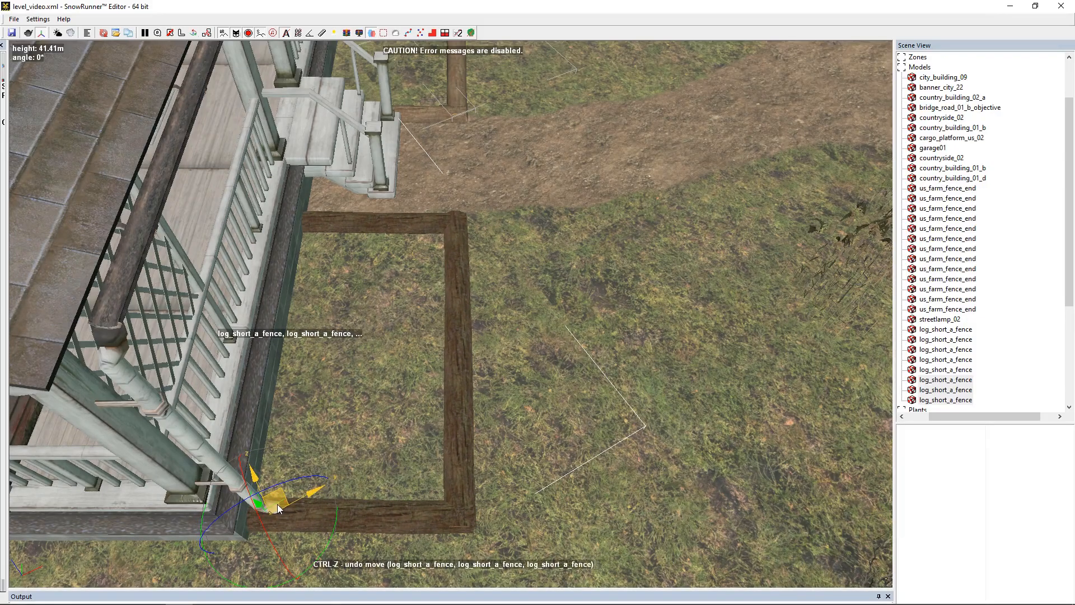
{"action": "left_click", "coordinate": [603, 480]}
{"action": "right_click_drag", "start_coordinate": [539, 270], "coordinate": [523, 294]}
{"action": "right_click_drag", "start_coordinate": [407, 270], "coordinate": [456, 283]}
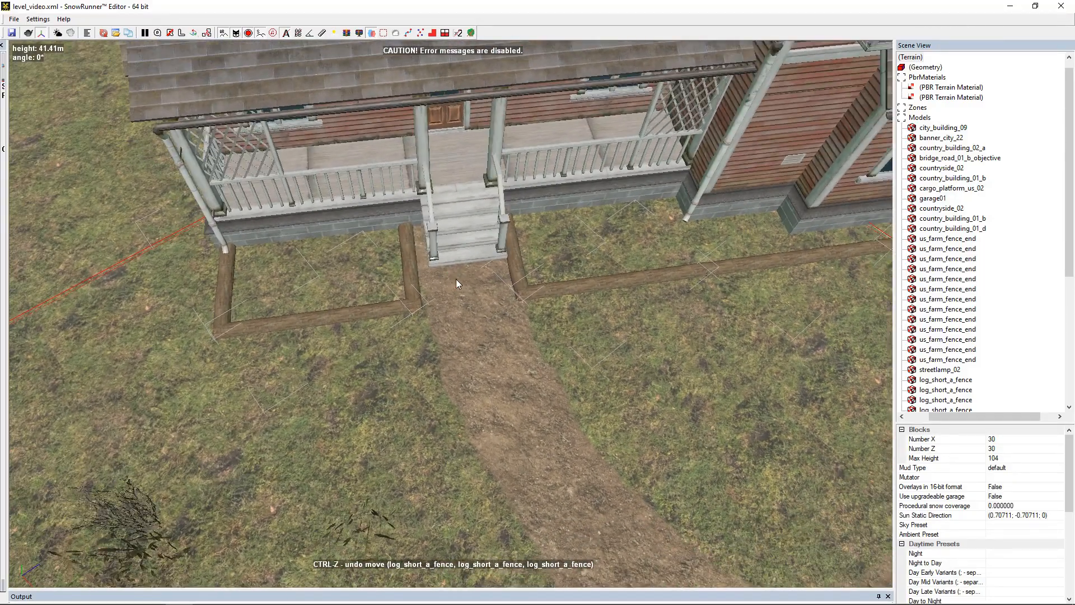
- Reselect the second bed's three logs, nudge them slightly toward the porch steps and deselect them
{"action": "left_click", "coordinate": [223, 306]}
{"action": "left_click", "coordinate": [381, 313], "text": "ctrl"}
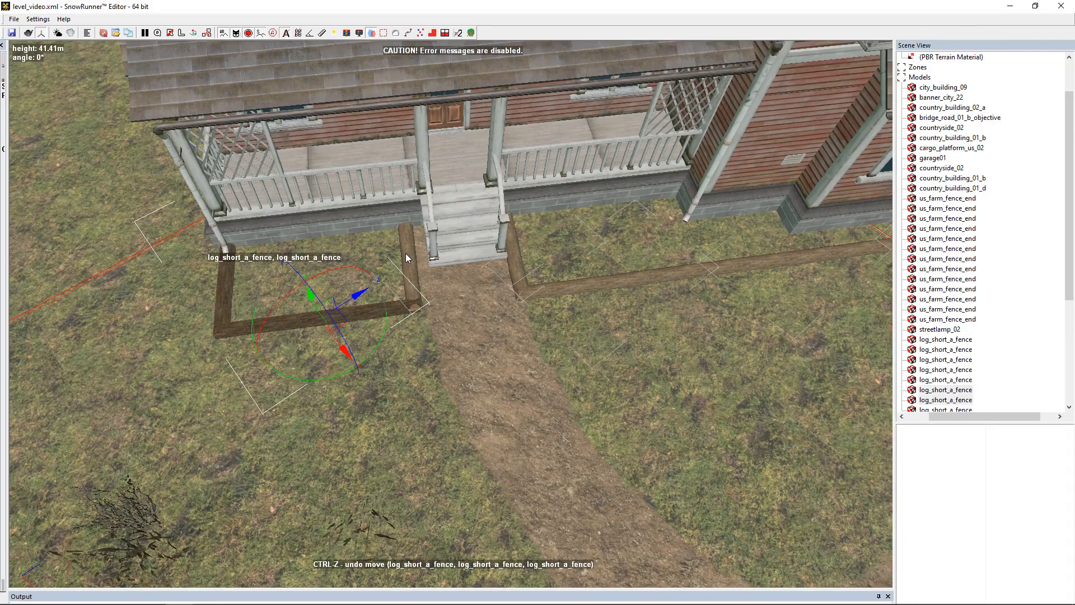
{"action": "left_click", "coordinate": [403, 254], "text": "ctrl"}
{"action": "scroll", "coordinate": [401, 255], "scroll_direction": "up", "scroll_amount": 5}
{"action": "left_click_drag", "start_coordinate": [451, 227], "coordinate": [460, 232]}
{"action": "scroll", "coordinate": [513, 361], "scroll_direction": "down", "scroll_amount": 10}
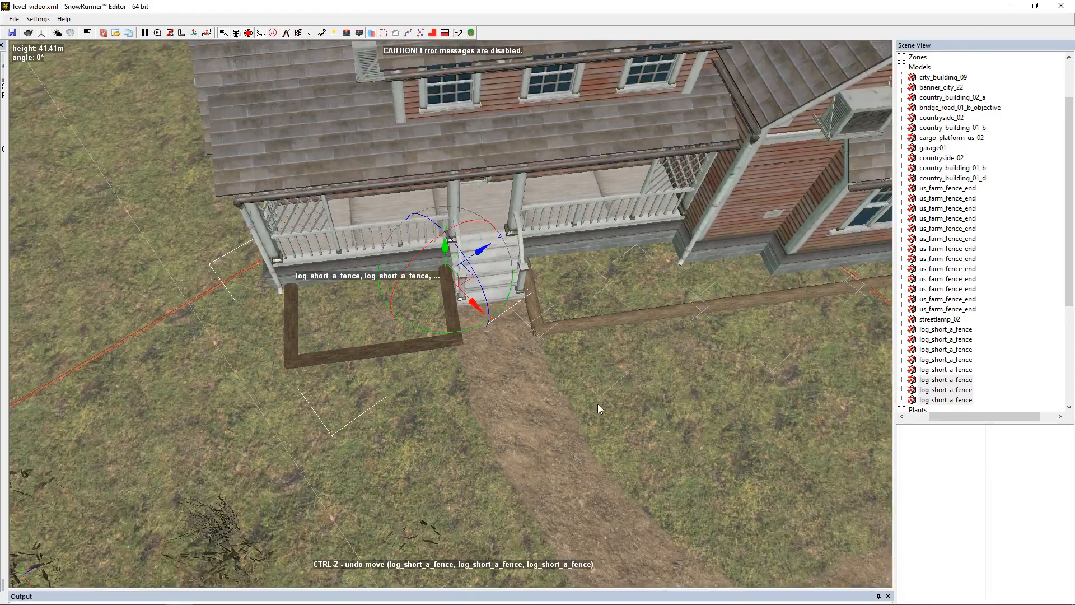
{"action": "left_click", "coordinate": [648, 395]}
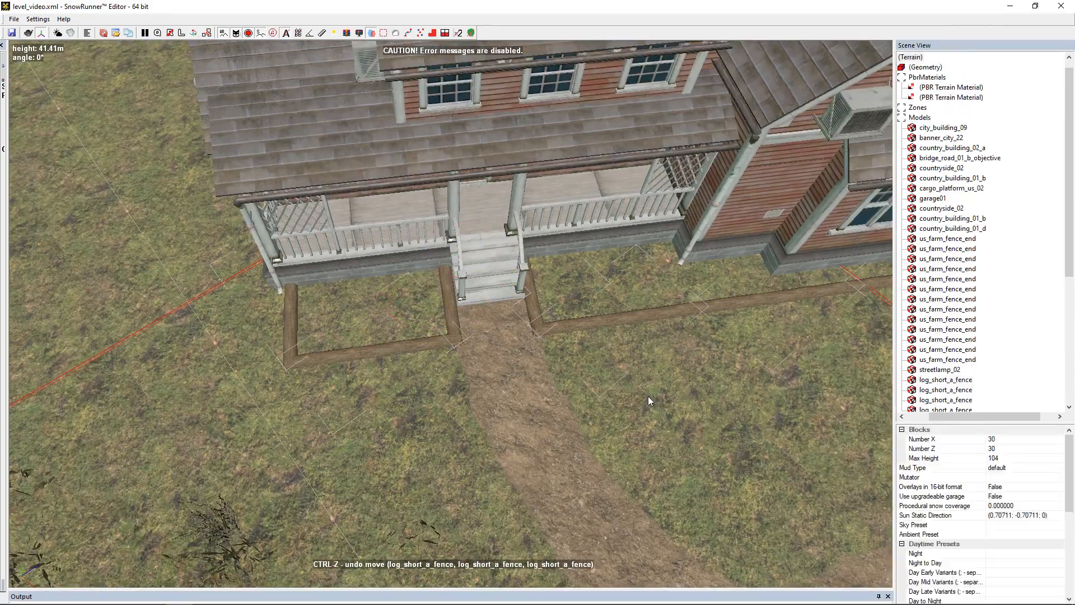
- Paint ground_rus_01 soil inside both log-framed beds along the house front, using brush size 0.5, value 0.80 and falloff 0.46
{"action": "left_click", "coordinate": [952, 87]}
{"action": "scroll", "coordinate": [341, 309], "scroll_direction": "up", "scroll_amount": 5}
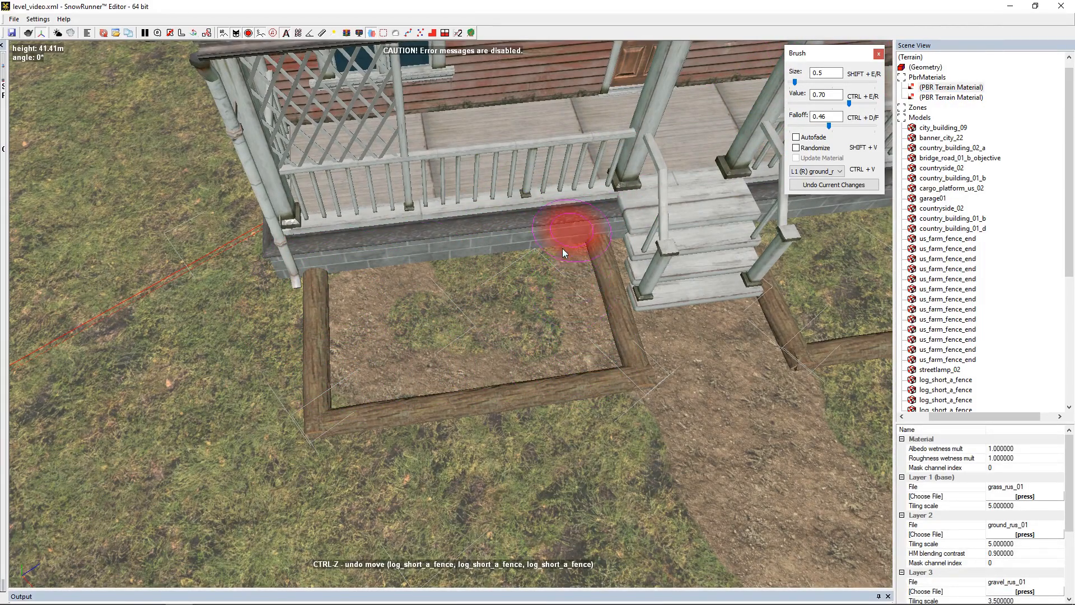
{"action": "middle_click_drag", "start_coordinate": [422, 290], "coordinate": [508, 294]}
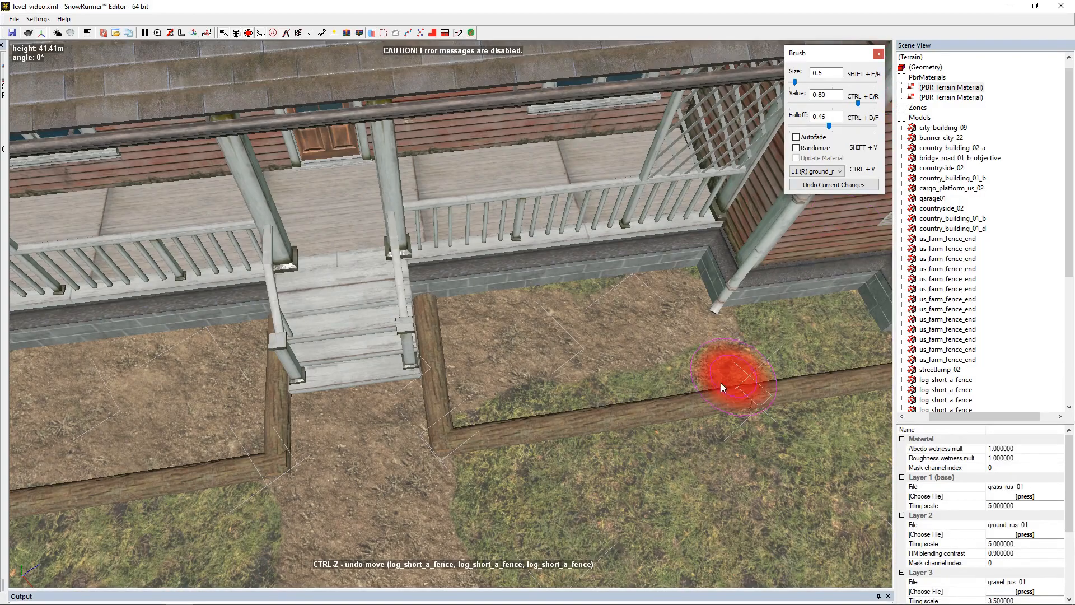
{"action": "middle_click_drag", "start_coordinate": [643, 367], "coordinate": [422, 398]}
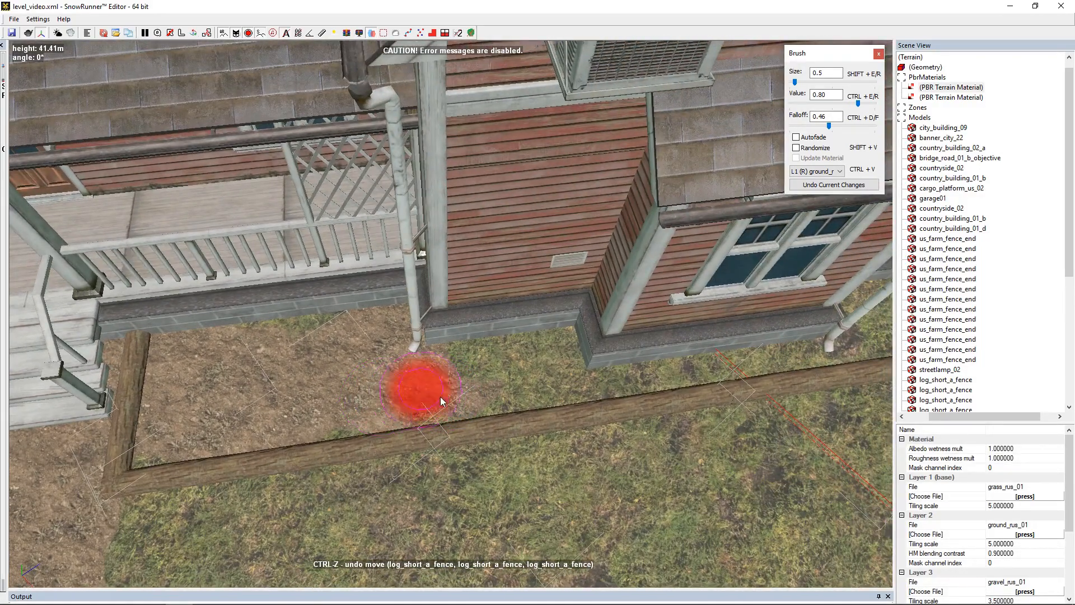
{"action": "middle_click_drag", "start_coordinate": [236, 337], "coordinate": [351, 401]}
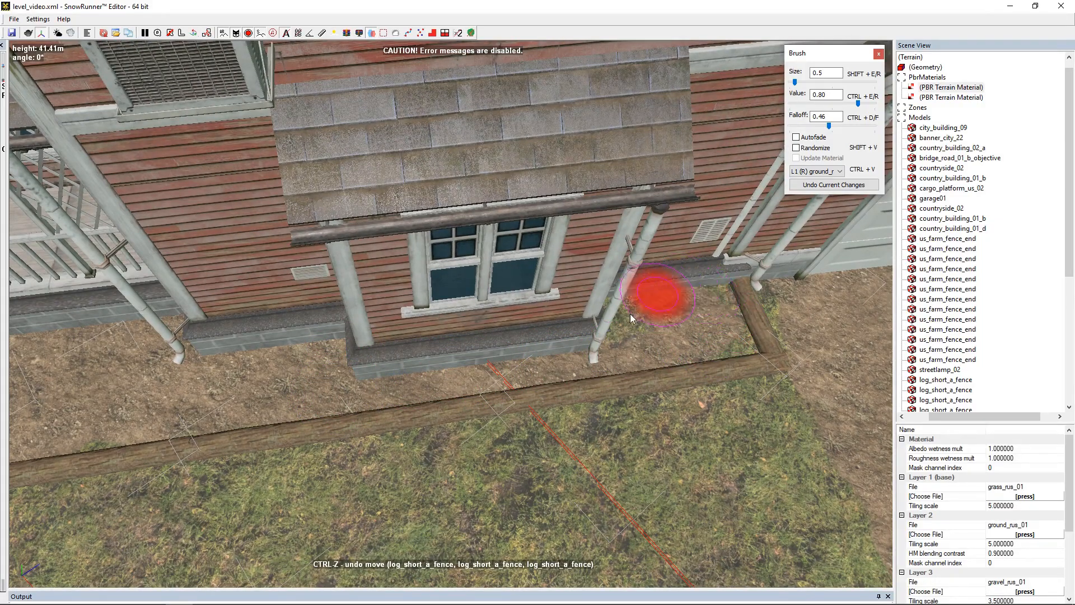
{"action": "mouse_move", "coordinate": [700, 354]}
{"action": "middle_mouse_down"}
{"action": "mouse_move", "coordinate": [620, 351]}
{"action": "mouse_move", "coordinate": [528, 490]}
{"action": "middle_mouse_up"}
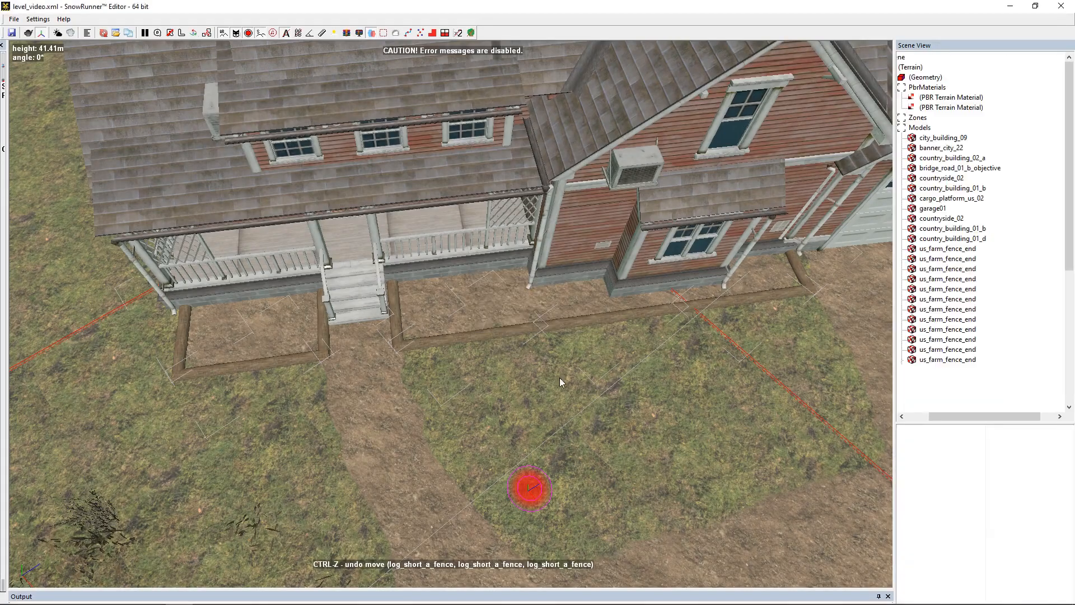
- Add a birch_bush_a_rus plant and place it in the long bed beside the porch steps
{"action": "middle_click_drag", "start_coordinate": [496, 325], "coordinate": [484, 422]}
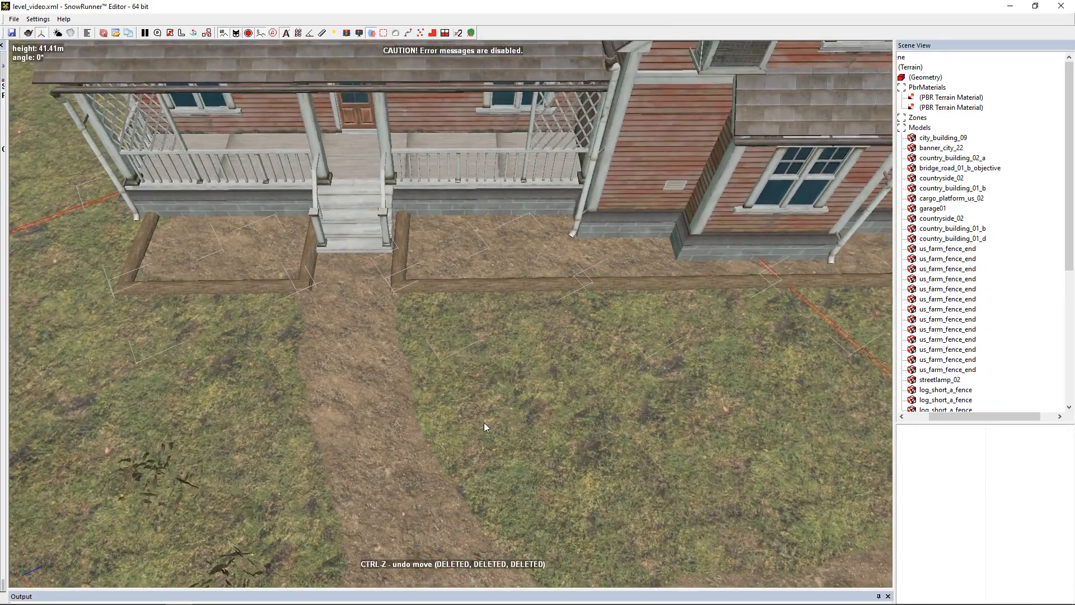
{"action": "right_click", "coordinate": [484, 422]}
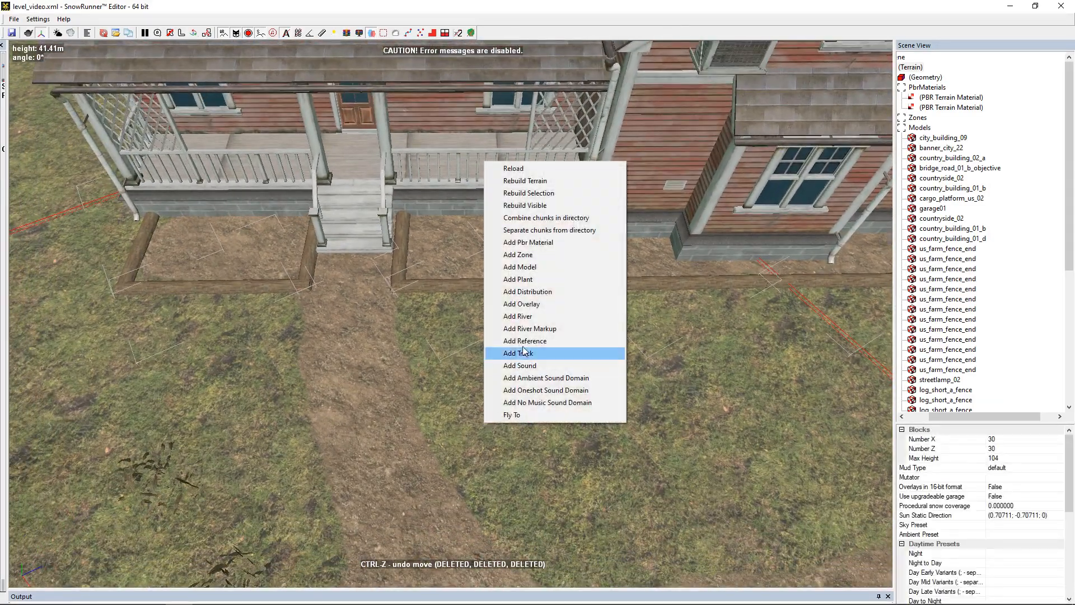
{"action": "left_click", "coordinate": [532, 280]}
{"action": "scroll", "coordinate": [589, 349], "scroll_direction": "down", "scroll_amount": 5}
{"action": "double_click", "coordinate": [408, 364]}
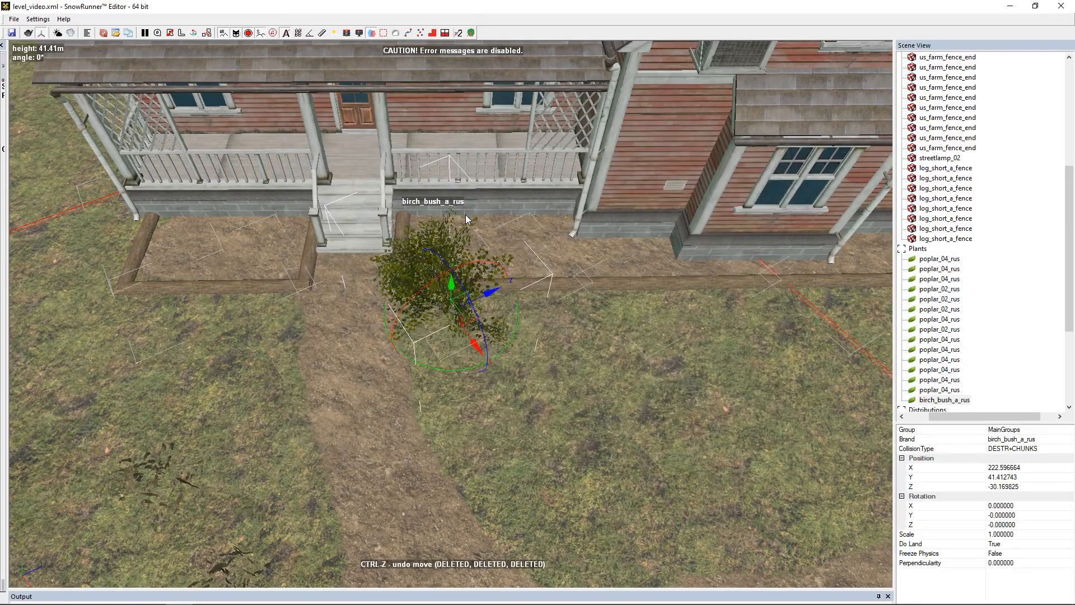
{"action": "scroll", "coordinate": [453, 443], "scroll_direction": "up", "scroll_amount": 2}
{"action": "left_click_drag", "start_coordinate": [453, 442], "coordinate": [449, 313]}
- Rotate the bush to about -7.5 on X and nudge it to about X 221.29, Z -29.53
{"action": "scroll", "coordinate": [320, 323], "scroll_direction": "up", "scroll_amount": 2}
{"action": "middle_click_drag", "start_coordinate": [293, 296], "coordinate": [392, 314]}
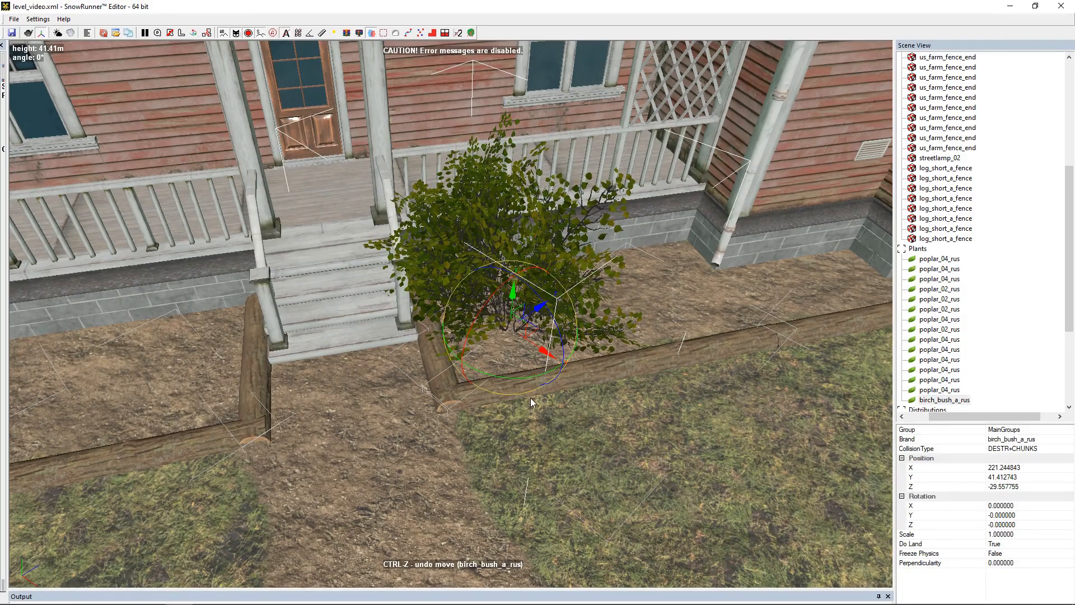
{"action": "left_click_drag", "start_coordinate": [525, 381], "coordinate": [535, 371]}
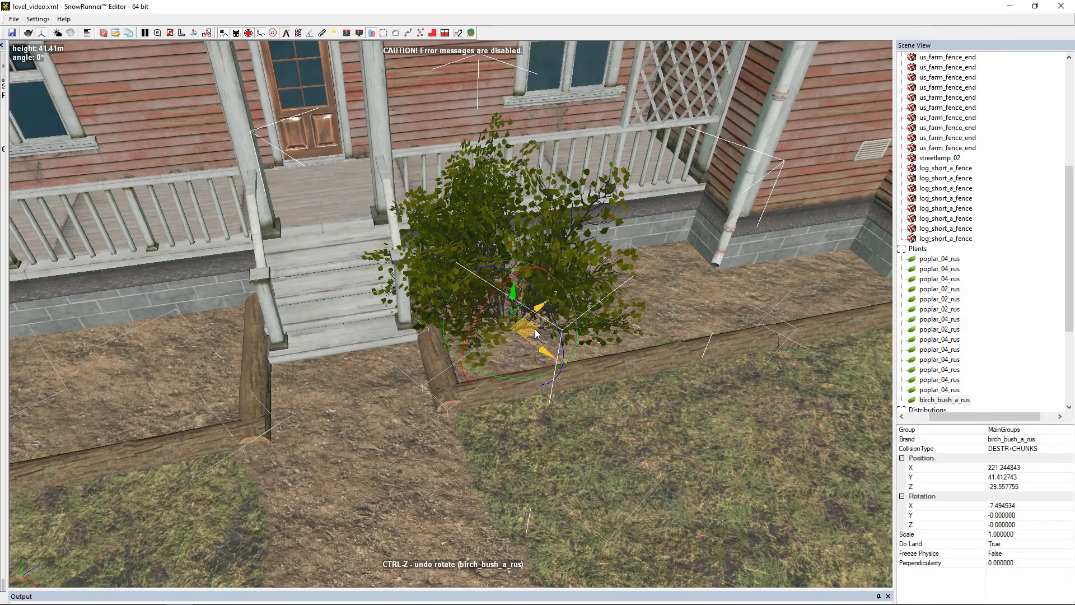
{"action": "left_click_drag", "start_coordinate": [536, 332], "coordinate": [540, 332]}
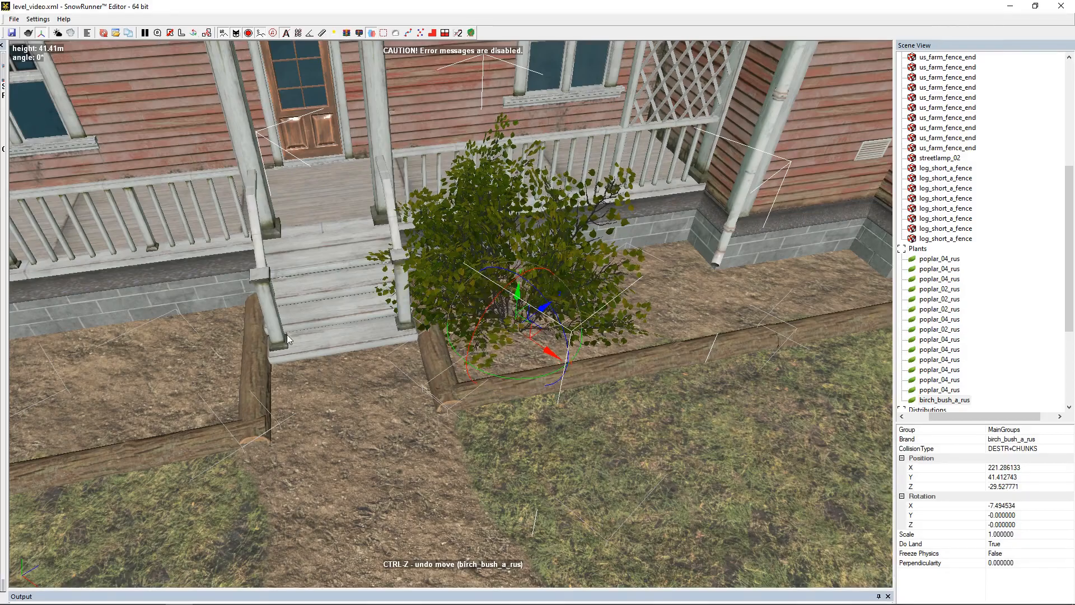
- Duplicate the bush across the steps at about X 219.06, Z -32.65, enlarge it to scale 1.09, rotate it and deselect it
{"action": "middle_click_drag", "start_coordinate": [255, 335], "coordinate": [396, 335]}
{"action": "key", "text": "ctrl+v"}
{"action": "left_click_drag", "start_coordinate": [660, 338], "coordinate": [382, 436]}
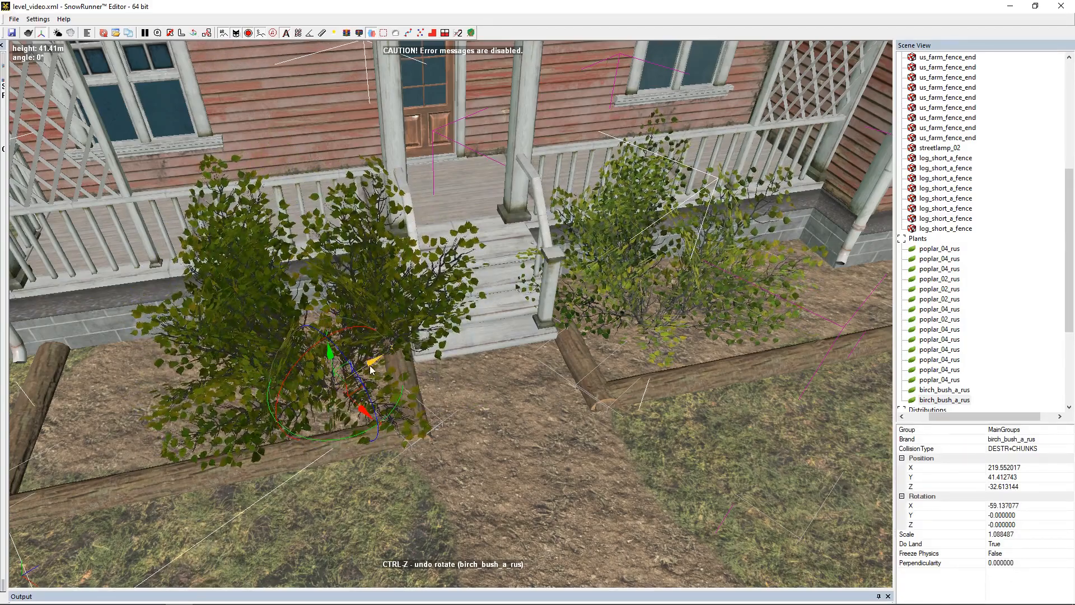
{"action": "left_click_drag", "start_coordinate": [380, 371], "coordinate": [327, 365]}
{"action": "left_click_drag", "start_coordinate": [317, 413], "coordinate": [330, 412]}
{"action": "scroll", "coordinate": [598, 417], "scroll_direction": "down", "scroll_amount": 3}
{"action": "scroll", "coordinate": [597, 412], "scroll_direction": "up", "scroll_amount": 6}
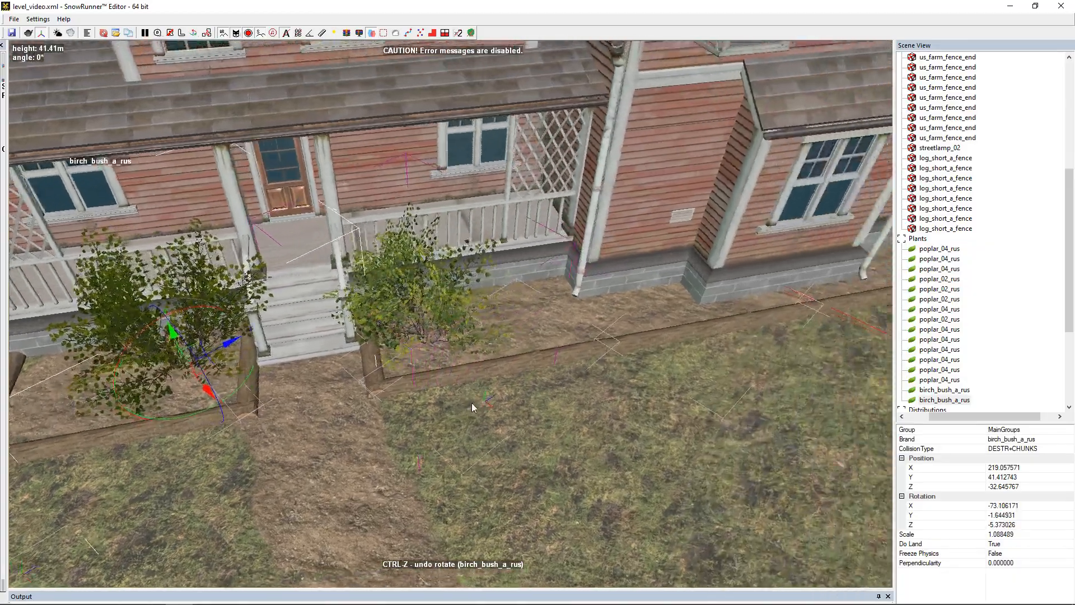
{"action": "scroll", "coordinate": [419, 296], "scroll_direction": "down", "scroll_amount": 8}
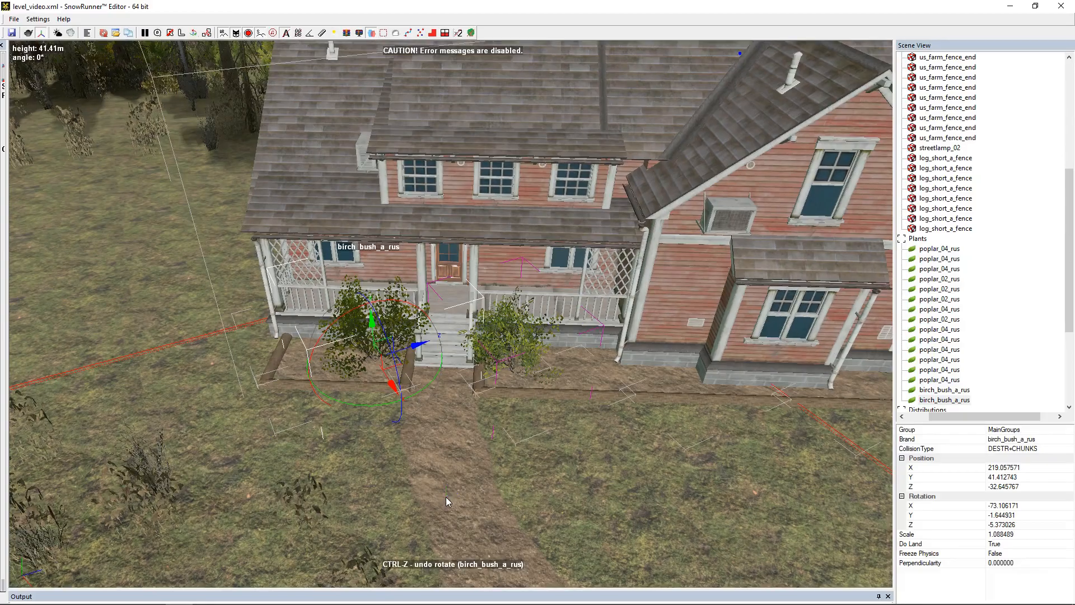
{"action": "left_click", "coordinate": [394, 336]}
- Duplicate the long bed's bush to about X 223.55, Z -26.07, beside the window bay, rotate the copy and shrink it to scale 0.74
{"action": "scroll", "coordinate": [392, 344], "scroll_direction": "up", "scroll_amount": 5}
{"action": "scroll", "coordinate": [392, 353], "scroll_direction": "down", "scroll_amount": 8}
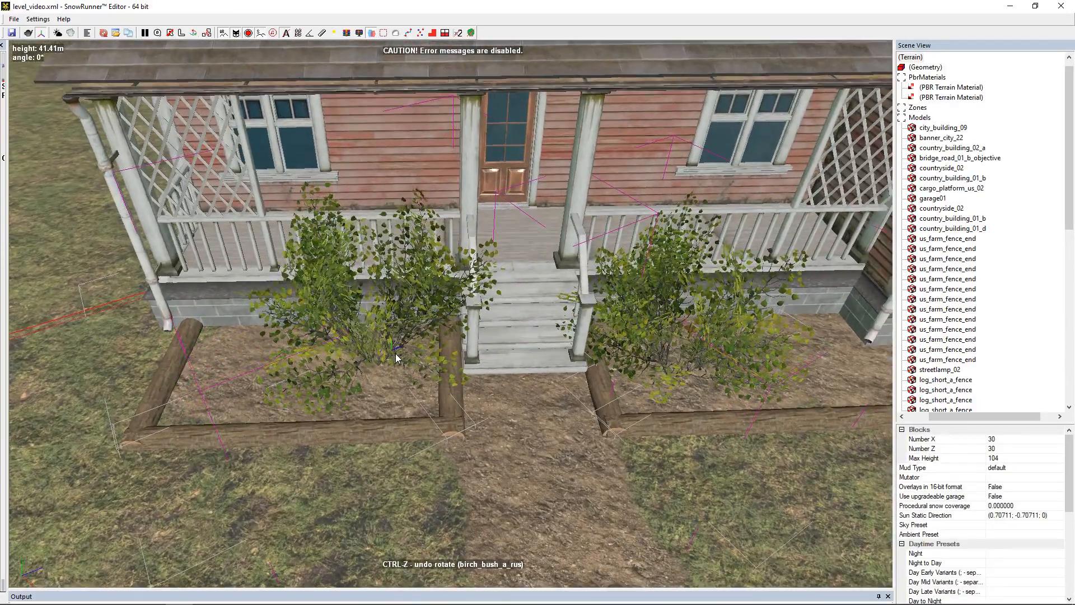
{"action": "scroll", "coordinate": [511, 302], "scroll_direction": "up", "scroll_amount": 3}
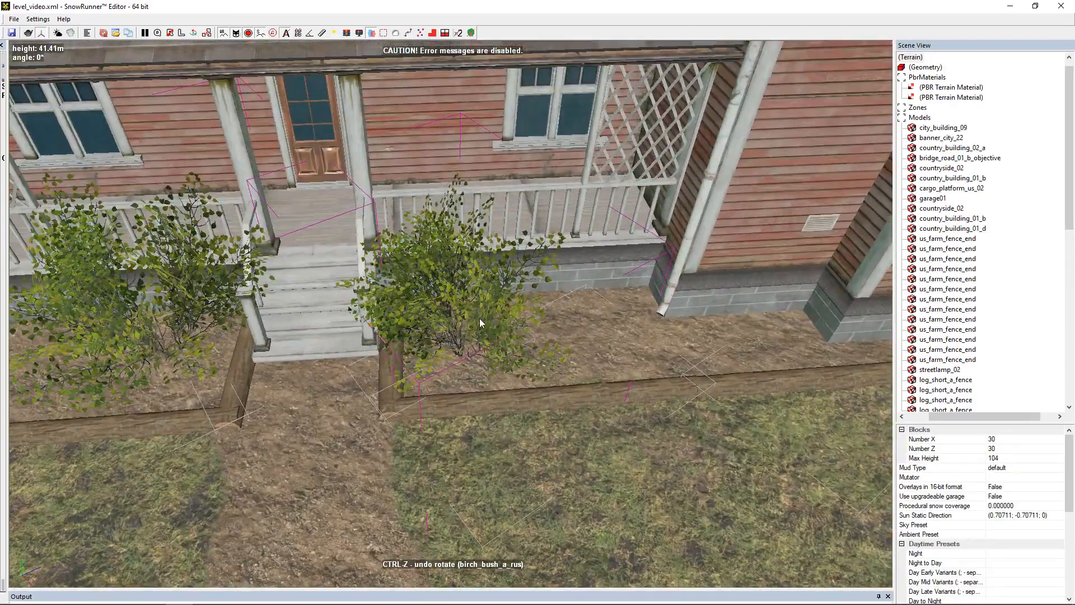
{"action": "left_click", "coordinate": [481, 324]}
{"action": "scroll", "coordinate": [734, 392], "scroll_direction": "down", "scroll_amount": 5}
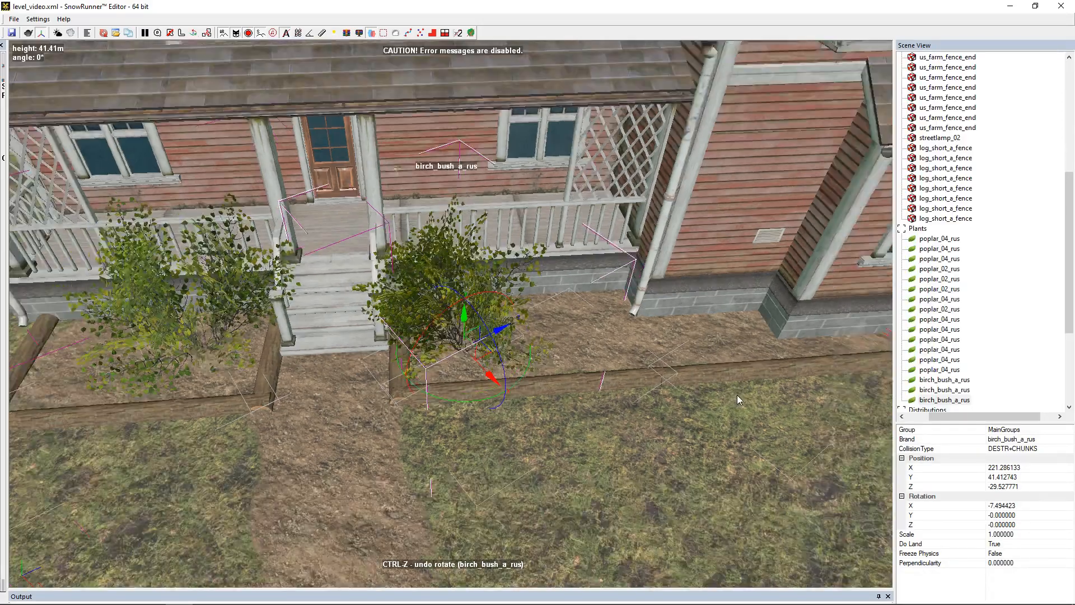
{"action": "left_click_drag", "start_coordinate": [442, 364], "coordinate": [613, 385]}
{"action": "scroll", "coordinate": [620, 353], "scroll_direction": "up", "scroll_amount": 3}
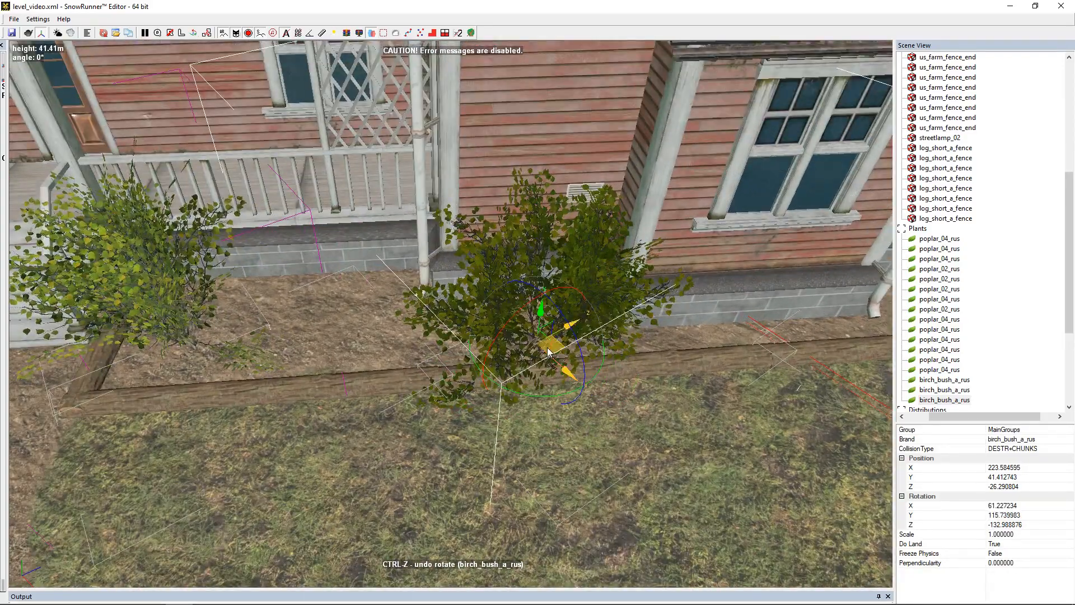
{"action": "left_click_drag", "start_coordinate": [539, 344], "coordinate": [550, 377]}
{"action": "right_click_drag", "start_coordinate": [675, 419], "coordinate": [456, 398]}
{"action": "left_click_drag", "start_coordinate": [384, 394], "coordinate": [399, 386]}
- Duplicate the small bush, place the copy near the long bed's garage end at about X 225.69, Z -22.23, and deselect it
{"action": "right_click_drag", "start_coordinate": [635, 365], "coordinate": [479, 396]}
{"action": "key", "text": "ctrl+c"}
{"action": "key", "text": "ctrl+v"}
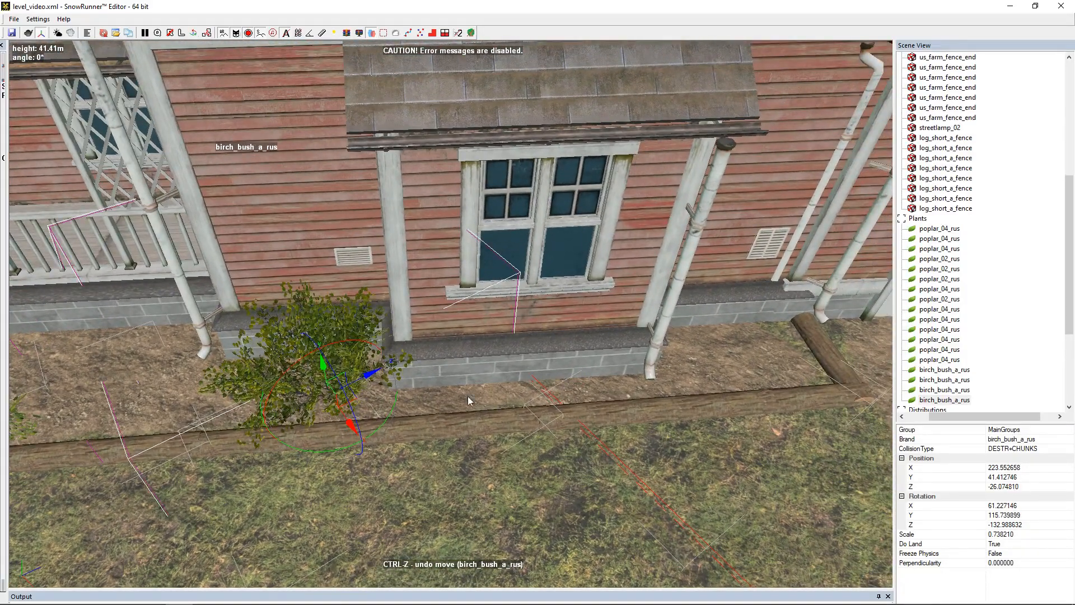
{"action": "left_click_drag", "start_coordinate": [338, 399], "coordinate": [709, 373]}
{"action": "scroll", "coordinate": [744, 352], "scroll_direction": "up", "scroll_amount": 3}
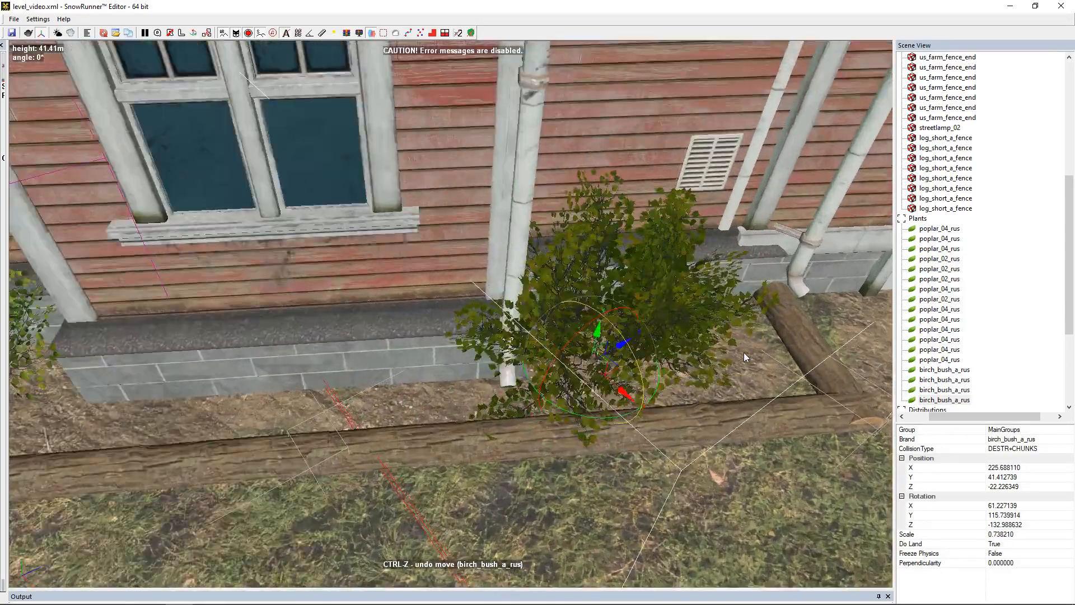
{"action": "scroll", "coordinate": [743, 351], "scroll_direction": "down", "scroll_amount": 8}
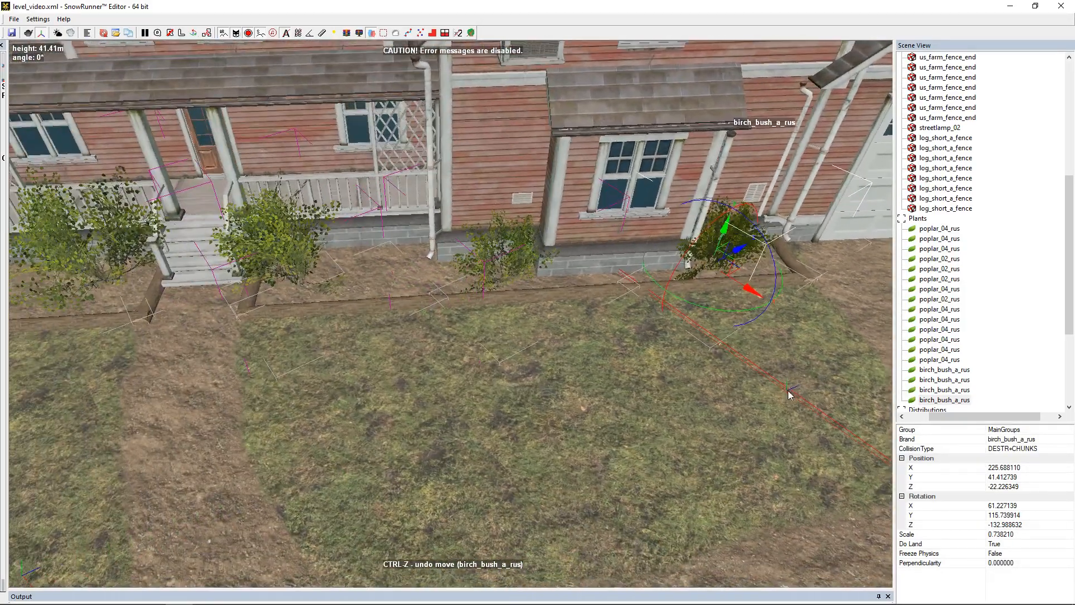
{"action": "left_click", "coordinate": [483, 398]}
- Add a flower_papaver plant and place it in the long bed next to the bush by the porch steps
{"action": "right_click", "coordinate": [483, 399]}
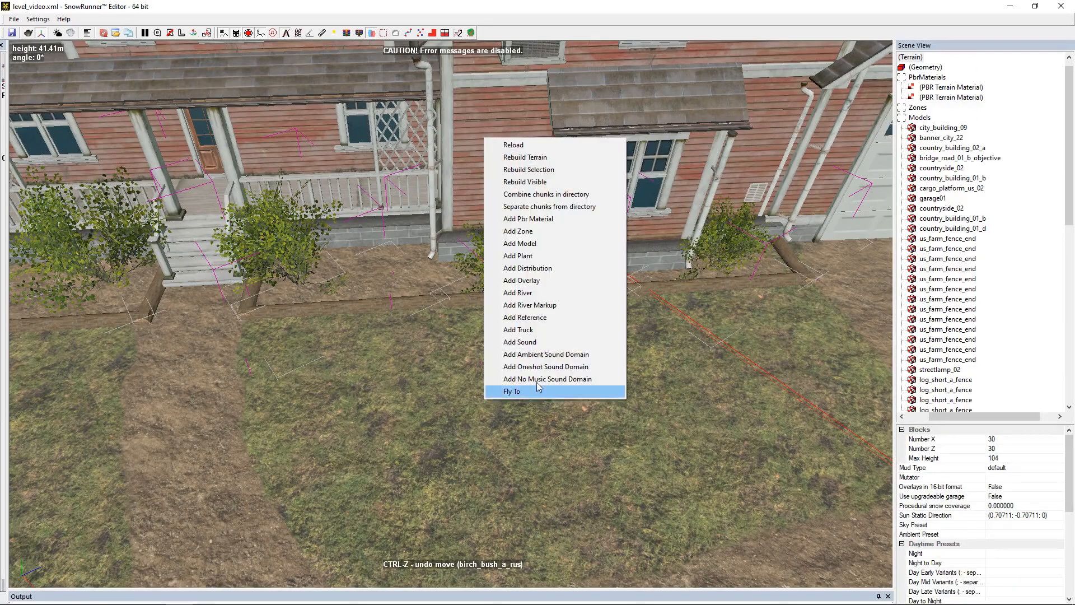
{"action": "left_click", "coordinate": [518, 255]}
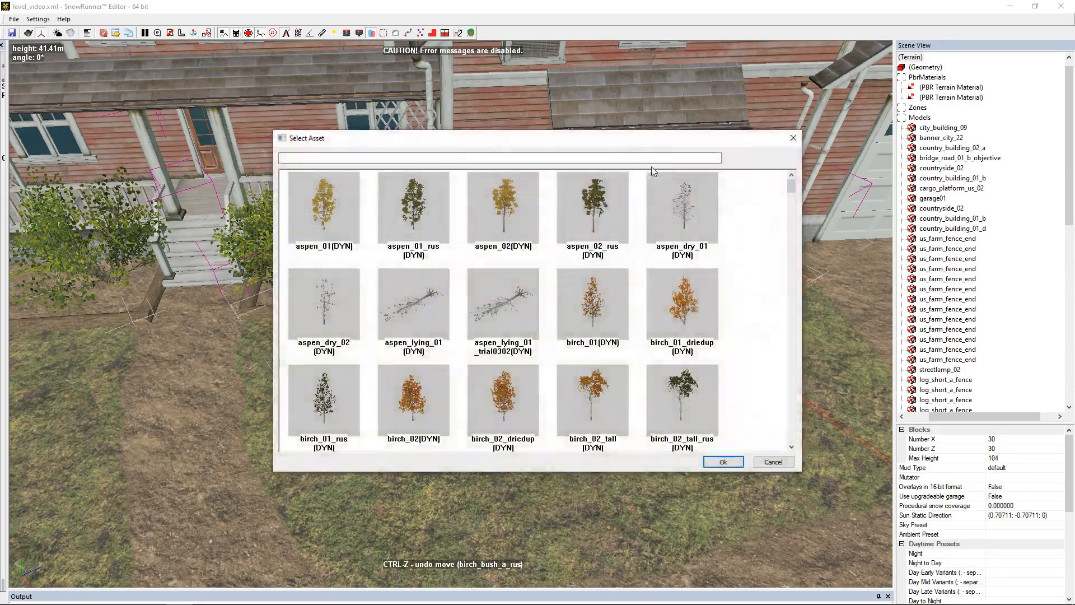
{"action": "scroll", "coordinate": [443, 364], "scroll_direction": "down", "scroll_amount": 15}
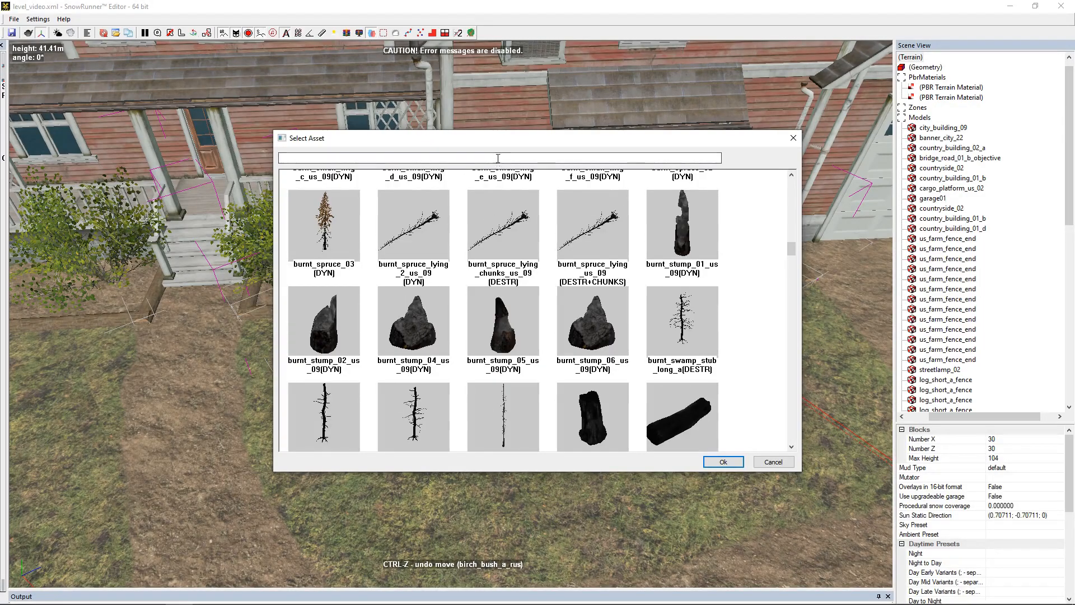
{"action": "scroll", "coordinate": [490, 184], "scroll_direction": "down", "scroll_amount": 10}
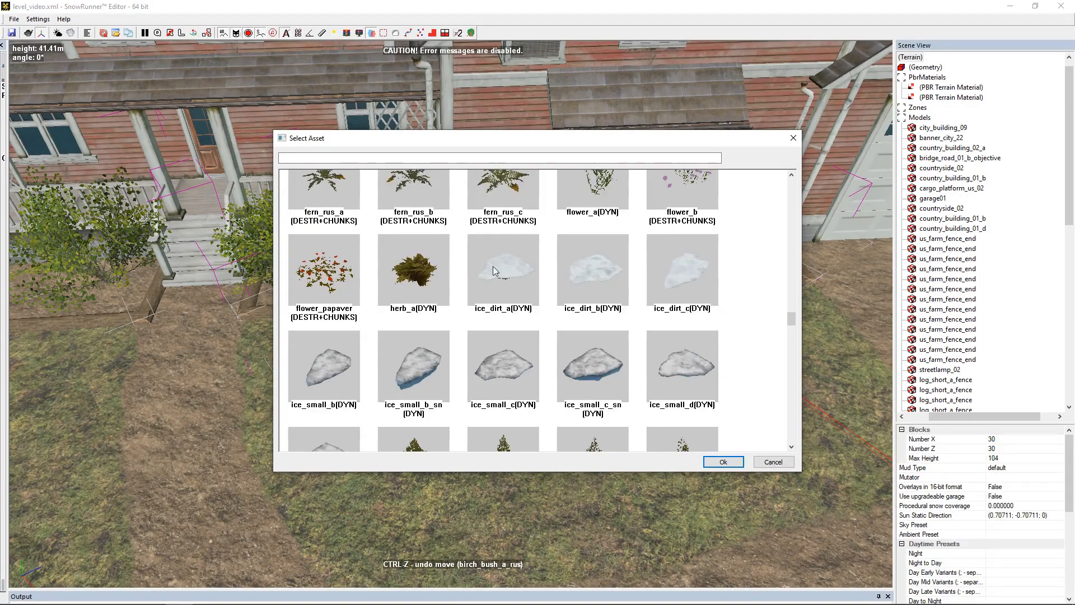
{"action": "double_click", "coordinate": [331, 288]}
{"action": "left_click_drag", "start_coordinate": [461, 389], "coordinate": [370, 372]}
{"action": "middle_click_drag", "start_coordinate": [437, 348], "coordinate": [530, 359]}
{"action": "scroll", "coordinate": [400, 357], "scroll_direction": "up", "scroll_amount": 3}
{"action": "left_click_drag", "start_coordinate": [401, 361], "coordinate": [410, 437]}
{"action": "scroll", "coordinate": [470, 401], "scroll_direction": "down", "scroll_amount": 2}
- Duplicate the poppies and place the copy in the middle of the long bed's porch section at about X 222.17, Z -27.99
{"action": "key", "text": "ctrl+c"}
{"action": "key", "text": "ctrl+v"}
{"action": "left_click_drag", "start_coordinate": [405, 378], "coordinate": [624, 429]}
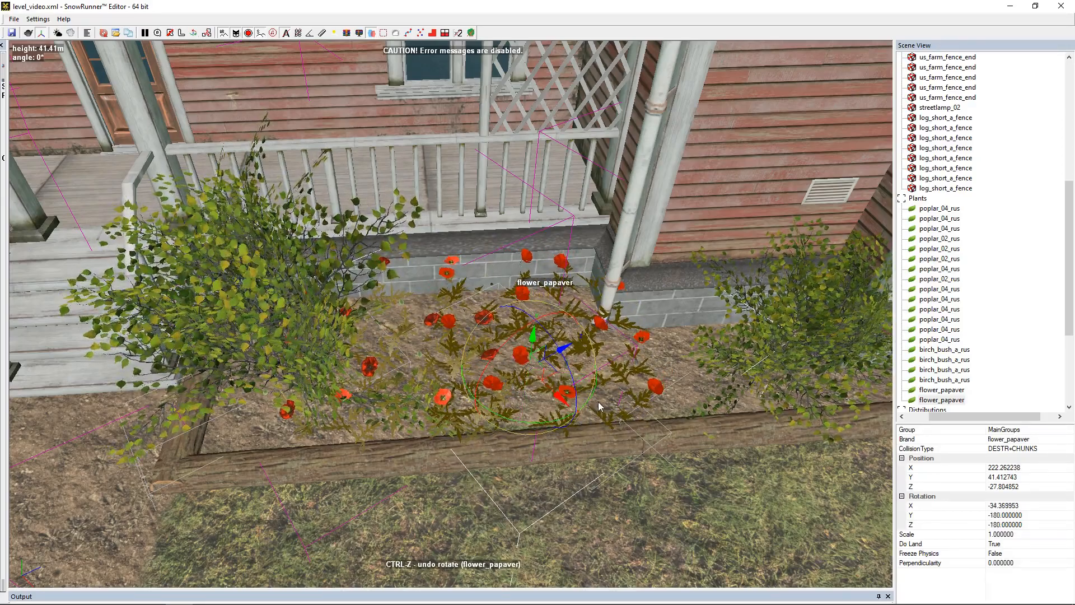
{"action": "left_click_drag", "start_coordinate": [546, 380], "coordinate": [525, 382]}
- Duplicate the poppies again and place the copy at about X 222.66, Z -27.11, toward the window bay
{"action": "middle_click_drag", "start_coordinate": [637, 365], "coordinate": [536, 337]}
{"action": "key", "text": "ctrl+v"}
{"action": "left_click_drag", "start_coordinate": [396, 361], "coordinate": [501, 354]}
{"action": "middle_click_drag", "start_coordinate": [619, 345], "coordinate": [470, 318]}
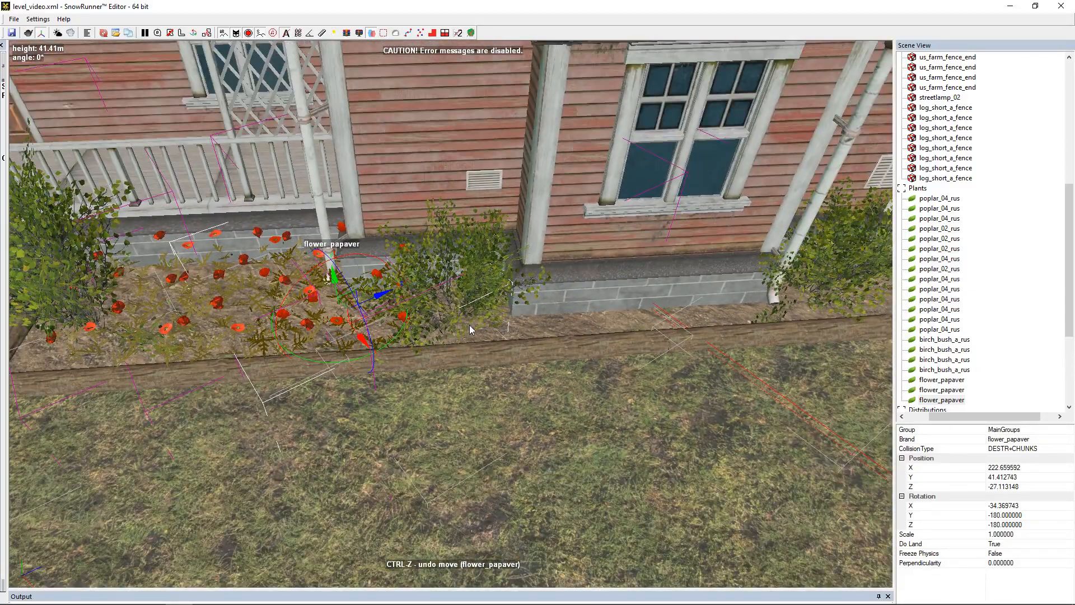
- Place two more poppy copies along the window bay, the farther one at about X 224.73, Z -23.69
{"action": "left_click_drag", "start_coordinate": [362, 315], "coordinate": [540, 305]}
{"action": "scroll", "coordinate": [582, 303], "scroll_direction": "up", "scroll_amount": 3}
{"action": "middle_click_drag", "start_coordinate": [672, 313], "coordinate": [471, 343]}
{"action": "left_click_drag", "start_coordinate": [371, 329], "coordinate": [609, 330]}
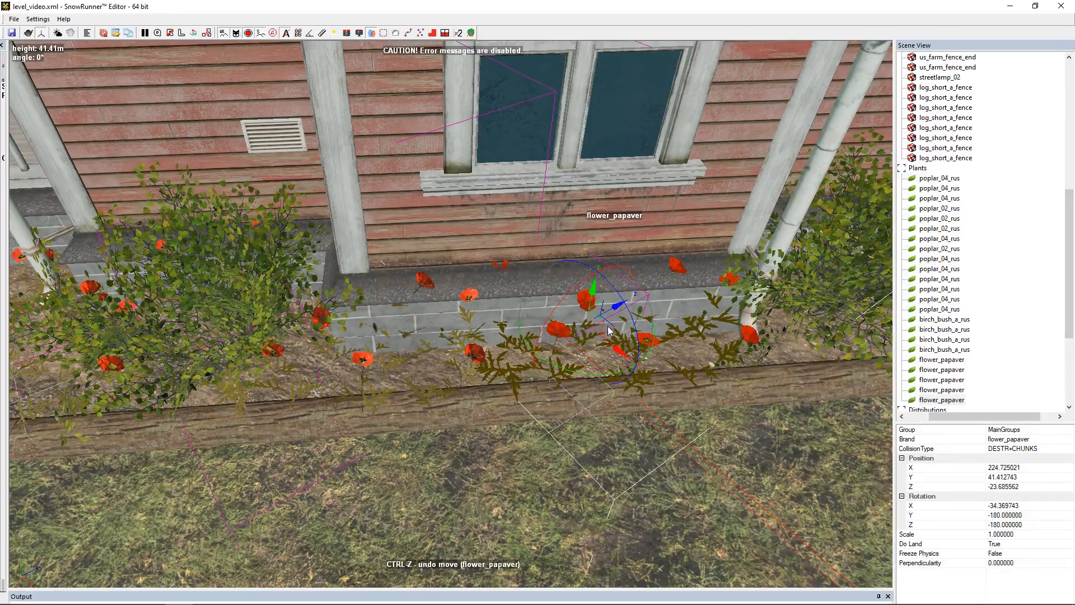
- Duplicate the poppies to the garage end of the long bed at about X 225.80, Z -21.65 and deselect them
{"action": "scroll", "coordinate": [609, 330], "scroll_direction": "down", "scroll_amount": 2}
{"action": "middle_click_drag", "start_coordinate": [697, 338], "coordinate": [492, 368]}
{"action": "left_click_drag", "start_coordinate": [424, 357], "coordinate": [592, 340], "text": "shift"}
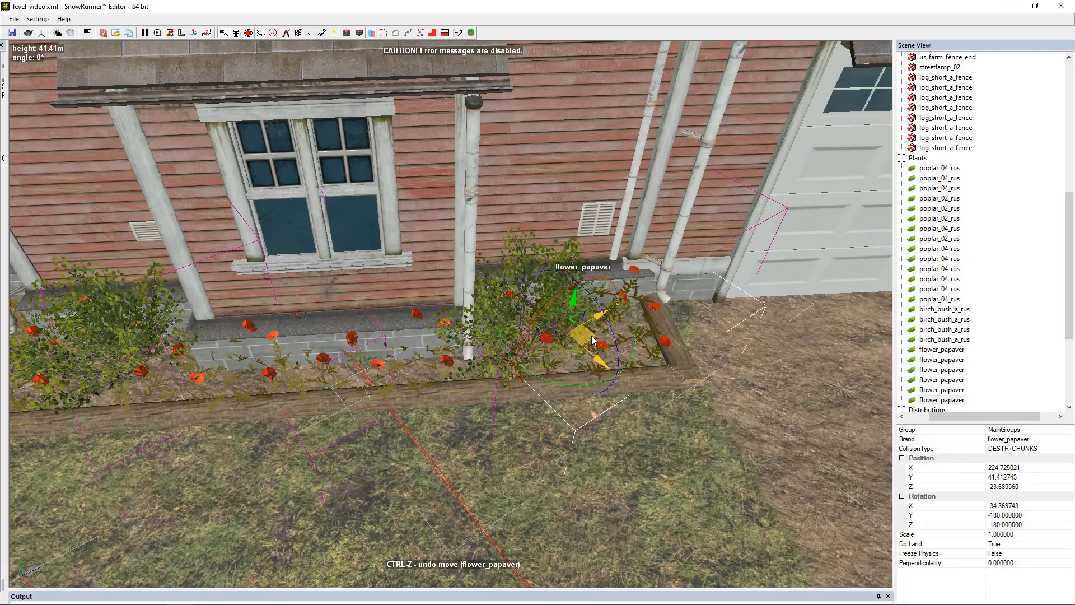
{"action": "scroll", "coordinate": [584, 399], "scroll_direction": "down", "scroll_amount": 2}
{"action": "middle_click_drag", "start_coordinate": [446, 463], "coordinate": [707, 337]}
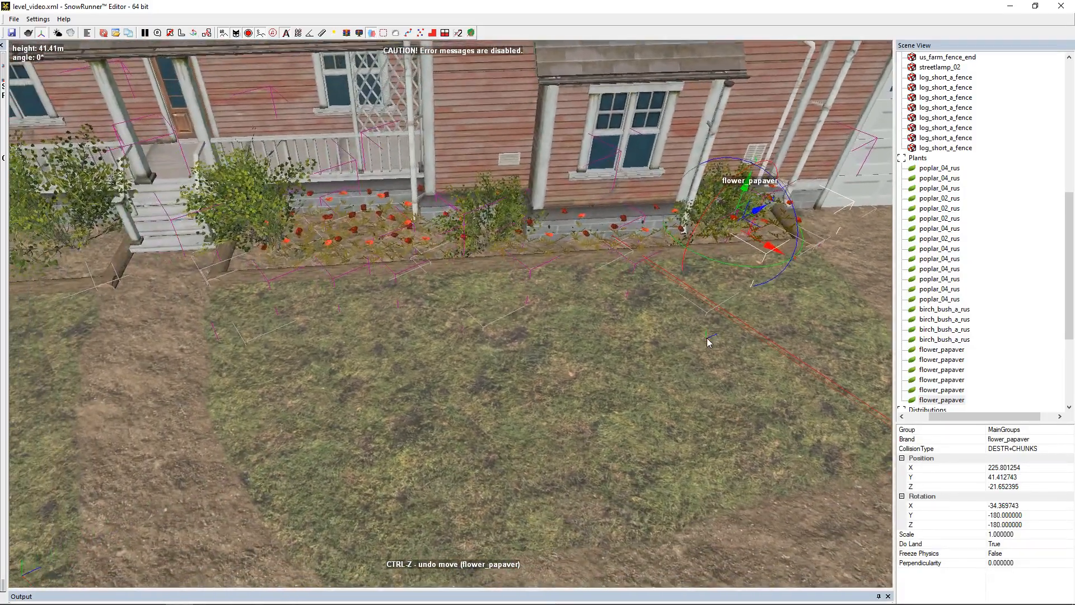
{"action": "scroll", "coordinate": [572, 376], "scroll_direction": "down", "scroll_amount": 2}
{"action": "middle_click_drag", "start_coordinate": [529, 391], "coordinate": [556, 381]}
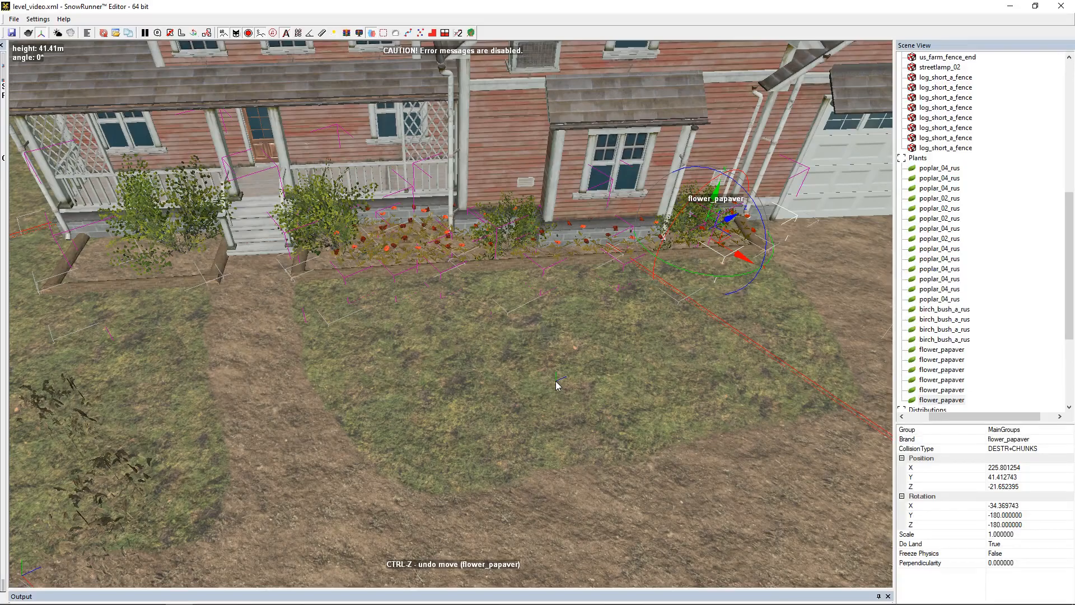
{"action": "left_click", "coordinate": [556, 382]}
{"action": "middle_click_drag", "start_coordinate": [487, 300], "coordinate": [617, 354]}
{"action": "scroll", "coordinate": [500, 296], "scroll_direction": "up", "scroll_amount": 2}
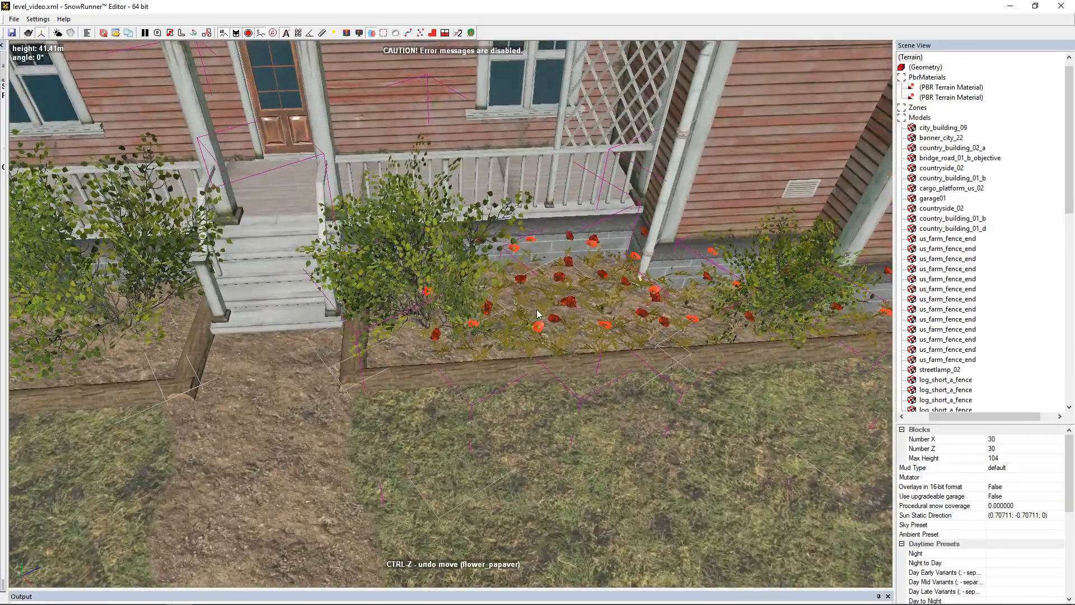
{"action": "left_click", "coordinate": [585, 305]}
{"action": "left_click", "coordinate": [466, 327], "text": "ctrl"}
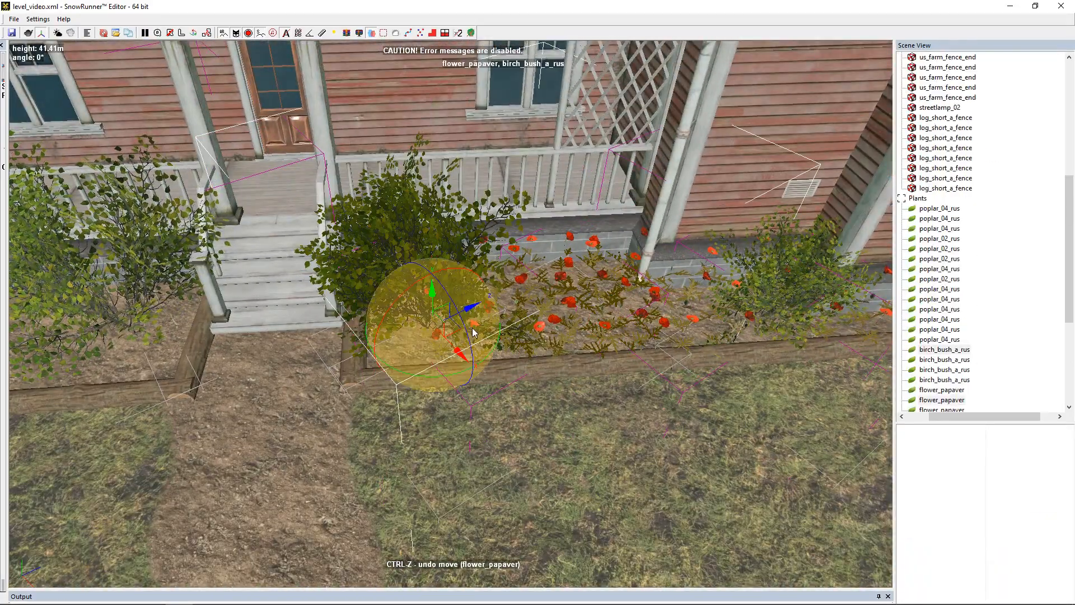
{"action": "left_click", "coordinate": [589, 368]}
- Duplicate the poppies in the long bed's porch section, place the copy in the short bed across the steps and deselect it
{"action": "scroll", "coordinate": [597, 306], "scroll_direction": "up", "scroll_amount": 2}
{"action": "left_click", "coordinate": [597, 307]}
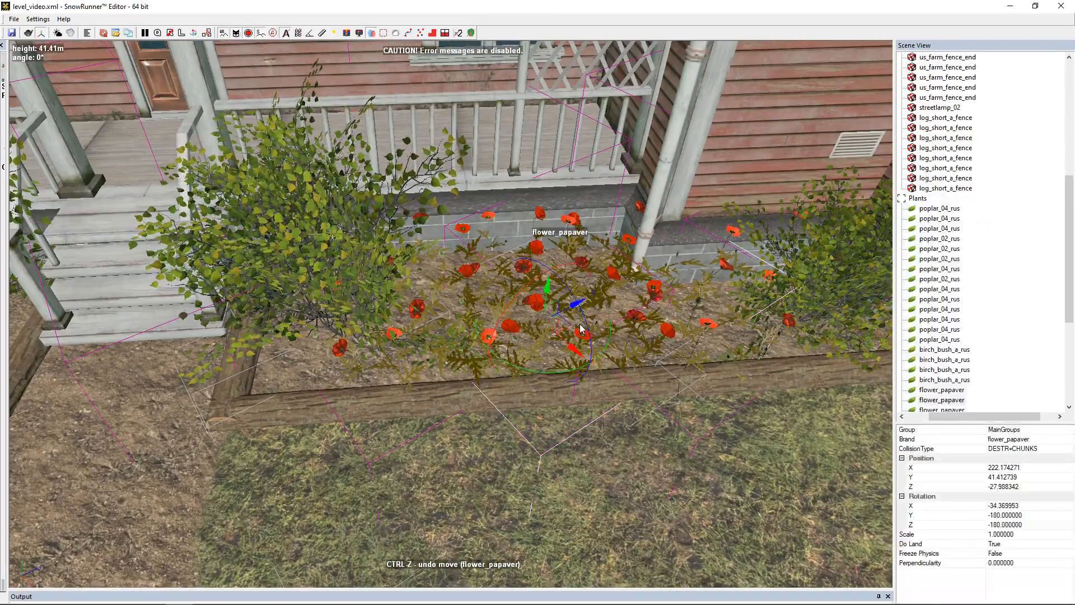
{"action": "scroll", "coordinate": [262, 448], "scroll_direction": "down", "scroll_amount": 5}
{"action": "scroll", "coordinate": [514, 389], "scroll_direction": "up", "scroll_amount": 3}
{"action": "left_click_drag", "start_coordinate": [674, 327], "coordinate": [247, 365]}
{"action": "scroll", "coordinate": [248, 365], "scroll_direction": "up", "scroll_amount": 4}
{"action": "left_click", "coordinate": [338, 475]}
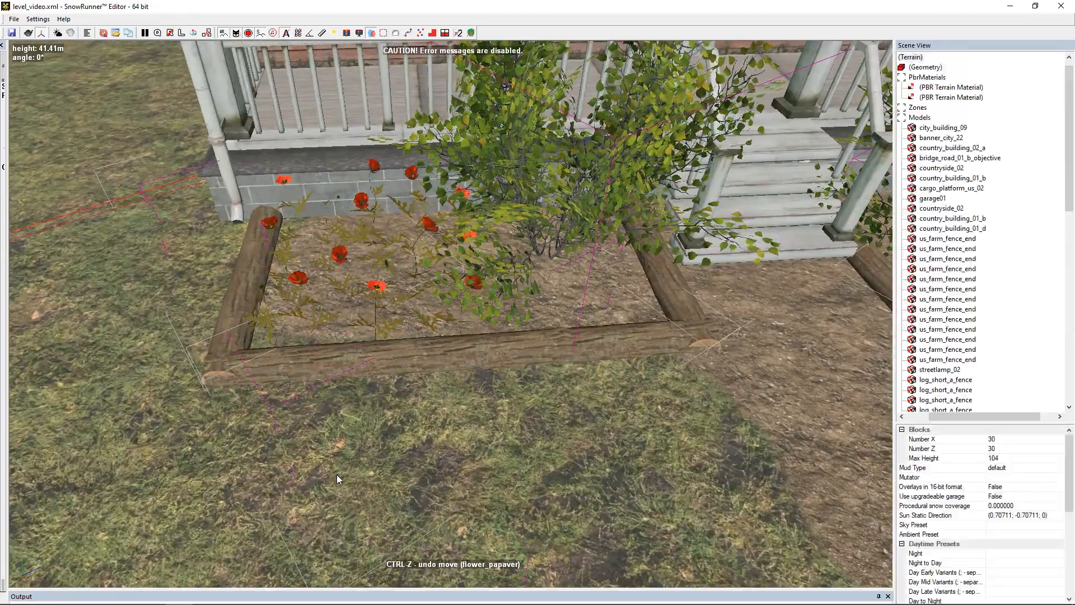
{"action": "scroll", "coordinate": [337, 475], "scroll_direction": "down", "scroll_amount": 5}
{"action": "middle_click_drag", "start_coordinate": [470, 467], "coordinate": [519, 433], "text": "alt"}
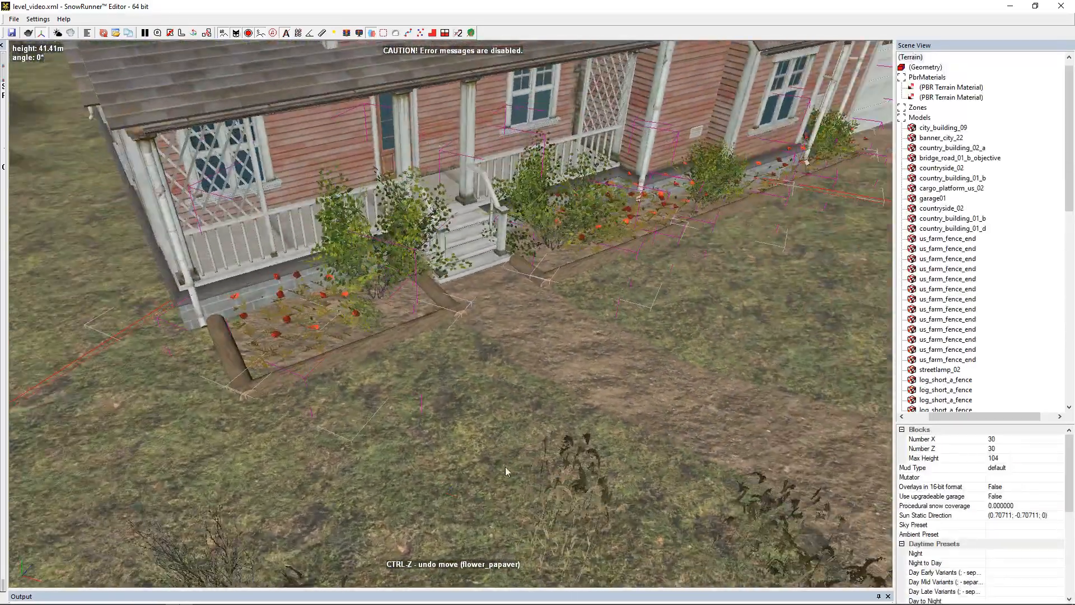
{"action": "right_click", "coordinate": [519, 433]}
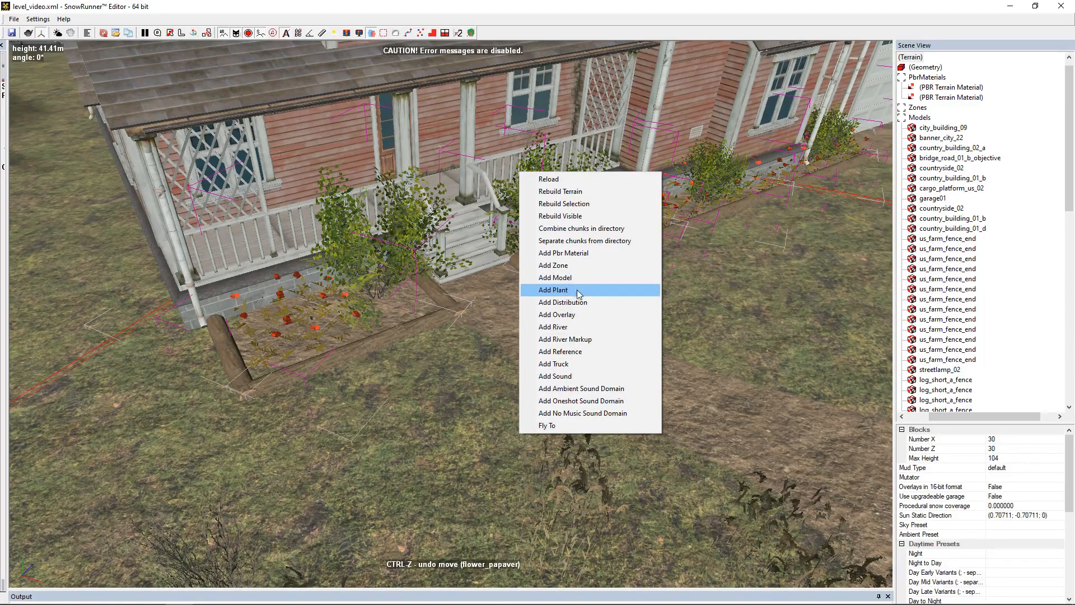
{"action": "left_click", "coordinate": [357, 457]}
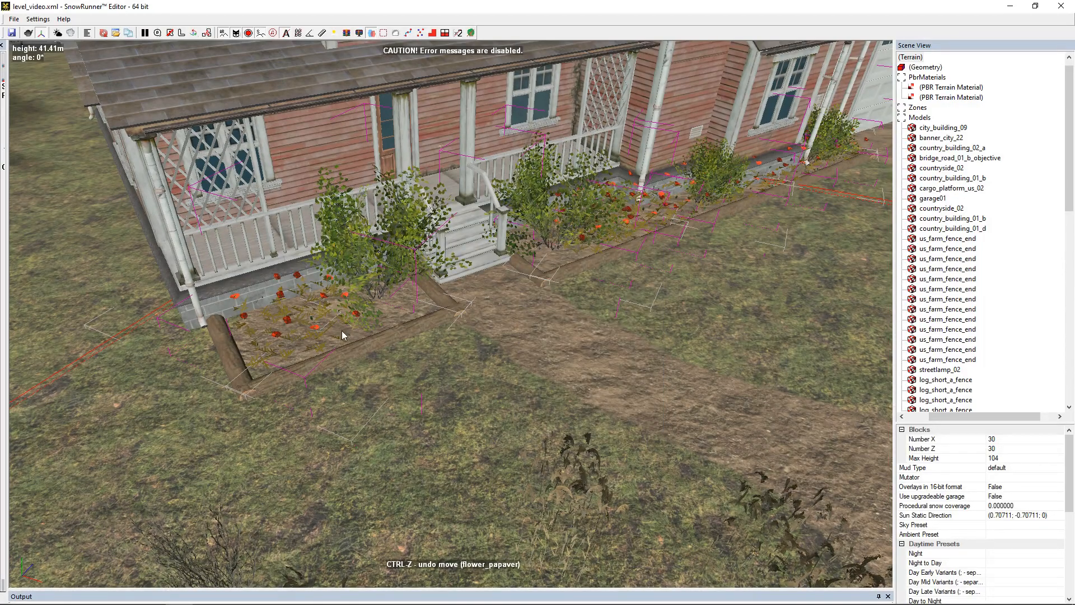
{"action": "left_click", "coordinate": [296, 321]}
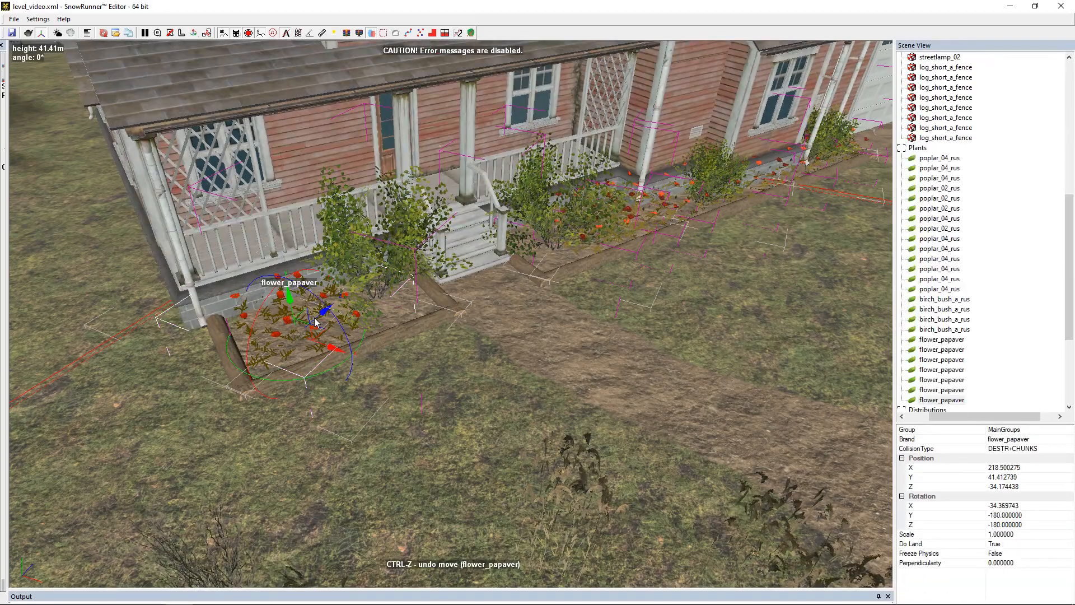
{"action": "left_click", "coordinate": [469, 406]}
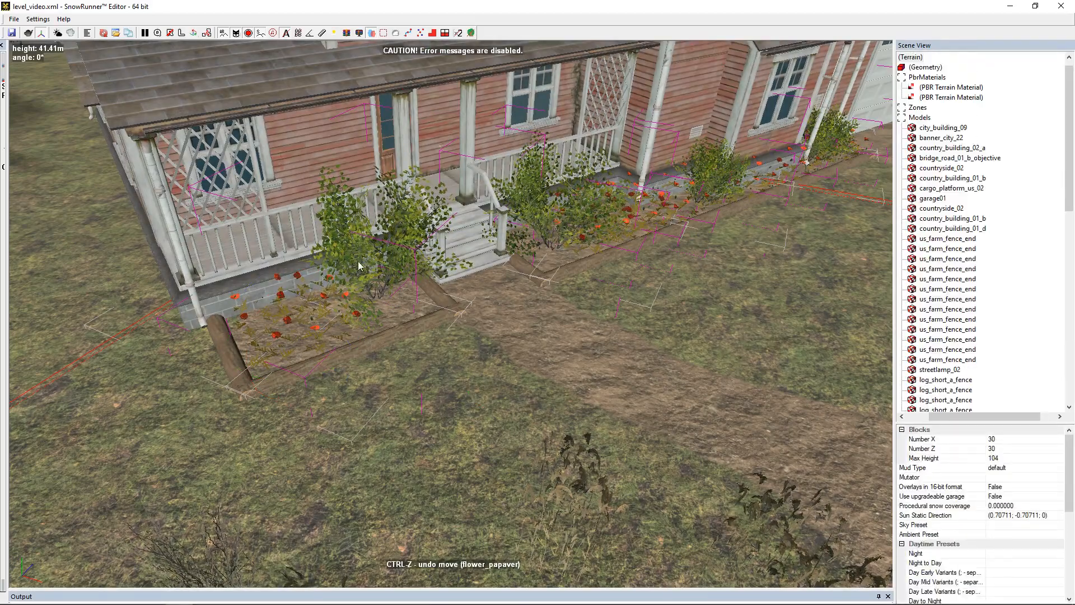
{"action": "left_click", "coordinate": [289, 328]}
{"action": "left_click", "coordinate": [395, 264], "text": "ctrl"}
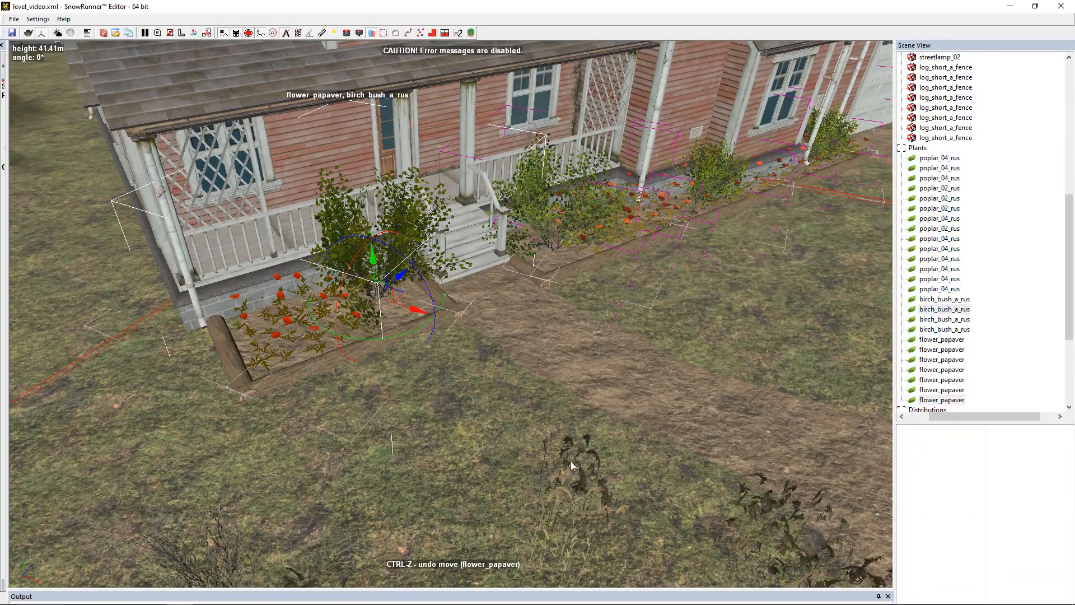
{"action": "left_click", "coordinate": [552, 430]}
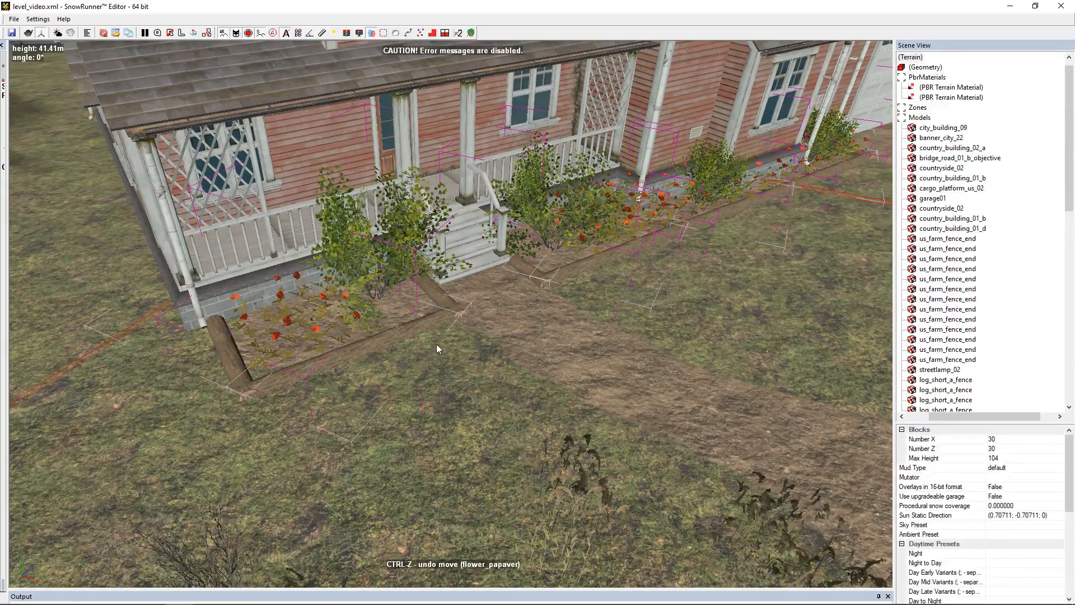
{"action": "left_click", "coordinate": [428, 323]}
{"action": "left_click", "coordinate": [441, 118], "text": "ctrl"}
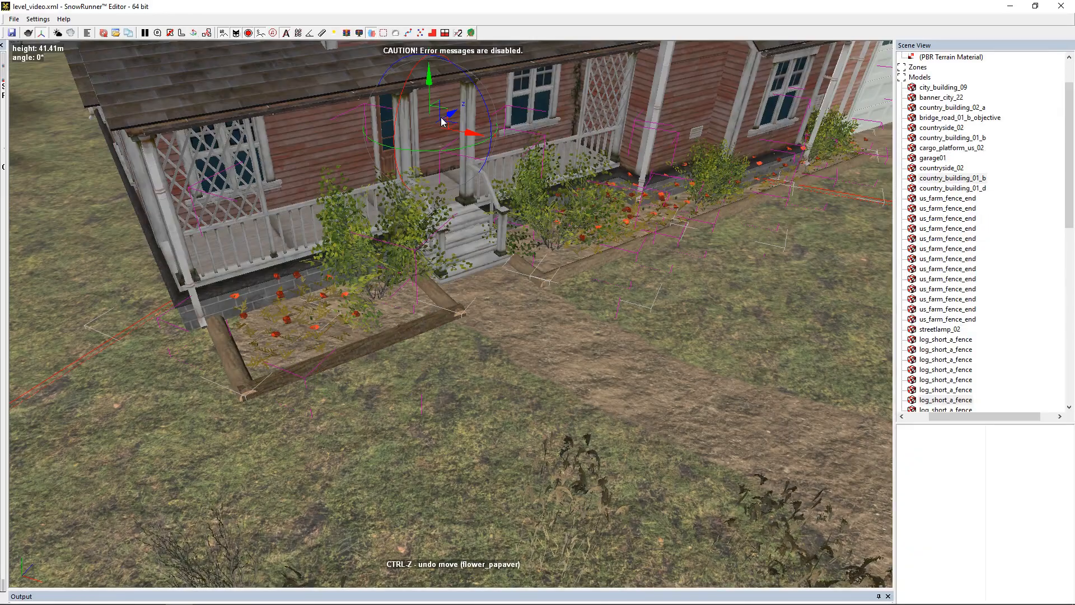
{"action": "left_click", "coordinate": [681, 430]}
- Adjust the bush beside the porch, then tilt the garage-end bush differently and scale it to about 0.91
{"action": "scroll", "coordinate": [605, 345], "scroll_direction": "down", "scroll_amount": 2}
{"action": "middle_click_drag", "start_coordinate": [605, 346], "coordinate": [595, 335]}
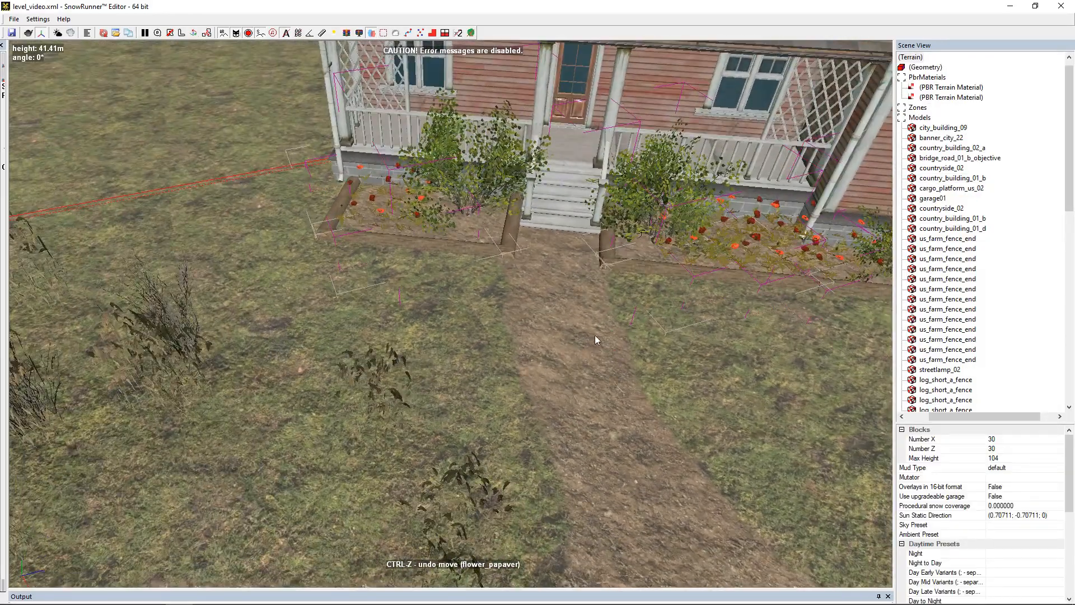
{"action": "scroll", "coordinate": [595, 334], "scroll_direction": "down", "scroll_amount": 3}
{"action": "middle_click_drag", "start_coordinate": [539, 291], "coordinate": [383, 216]}
{"action": "scroll", "coordinate": [501, 242], "scroll_direction": "down", "scroll_amount": 2}
{"action": "scroll", "coordinate": [672, 241], "scroll_direction": "up", "scroll_amount": 5}
{"action": "middle_click_drag", "start_coordinate": [729, 230], "coordinate": [697, 227]}
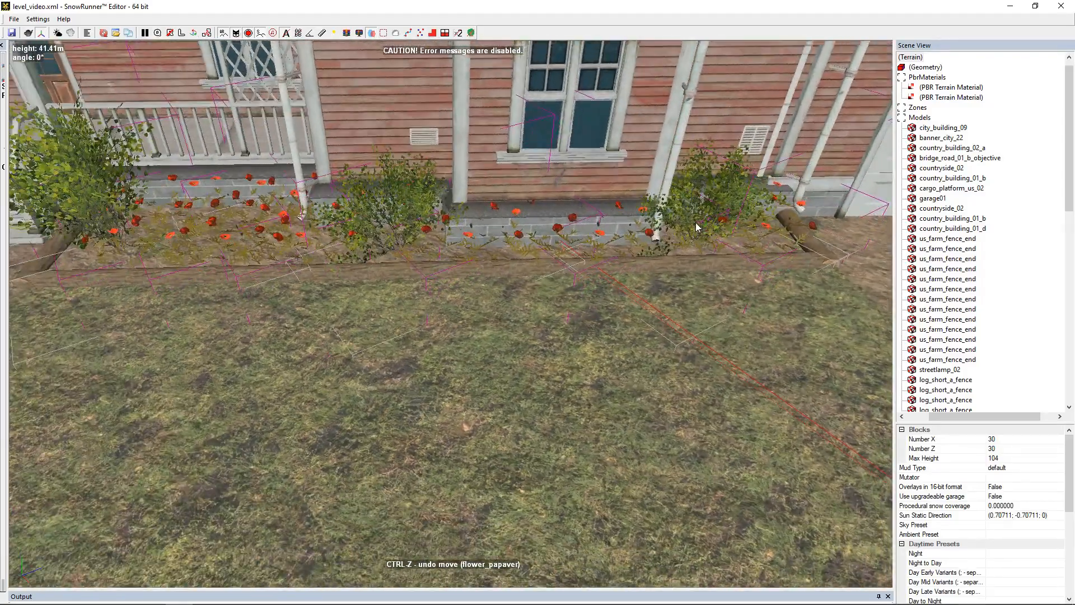
{"action": "left_click", "coordinate": [393, 207]}
{"action": "left_click_drag", "start_coordinate": [399, 251], "coordinate": [425, 247]}
{"action": "middle_click_drag", "start_coordinate": [759, 249], "coordinate": [609, 245]}
{"action": "left_click", "coordinate": [605, 242]}
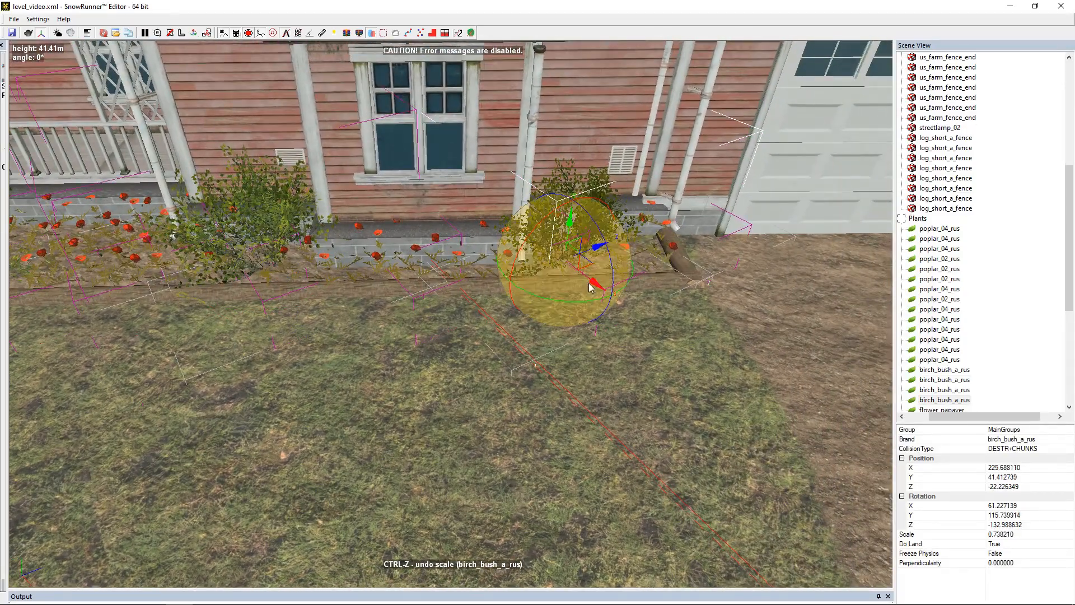
{"action": "left_click_drag", "start_coordinate": [583, 303], "coordinate": [602, 260]}
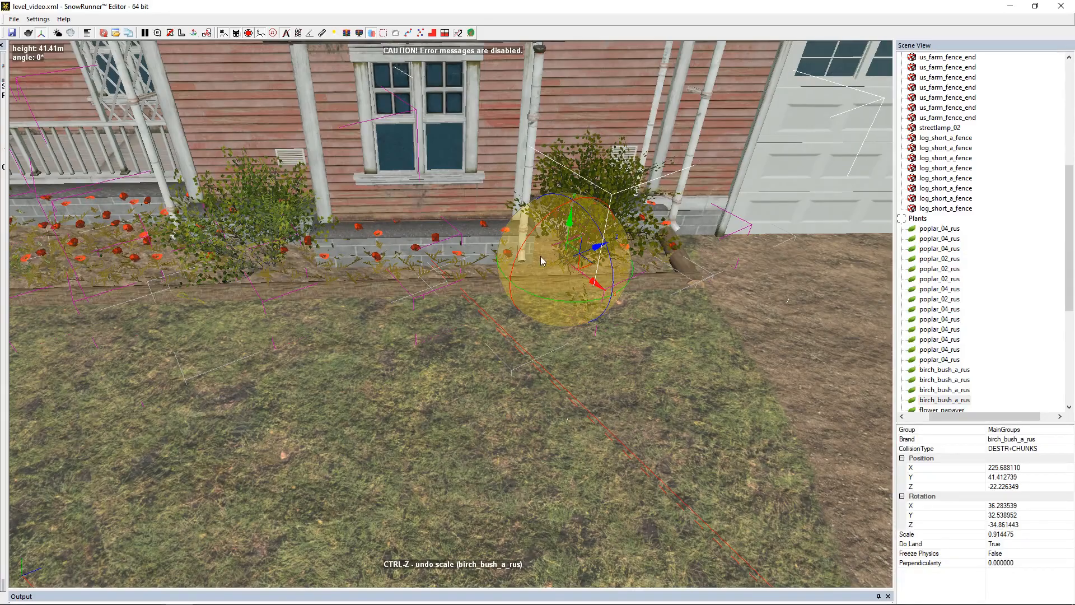
- Look over the planted beds and the dirt path across the front of the house and clear the selection
{"action": "scroll", "coordinate": [413, 368], "scroll_direction": "down", "scroll_amount": 3}
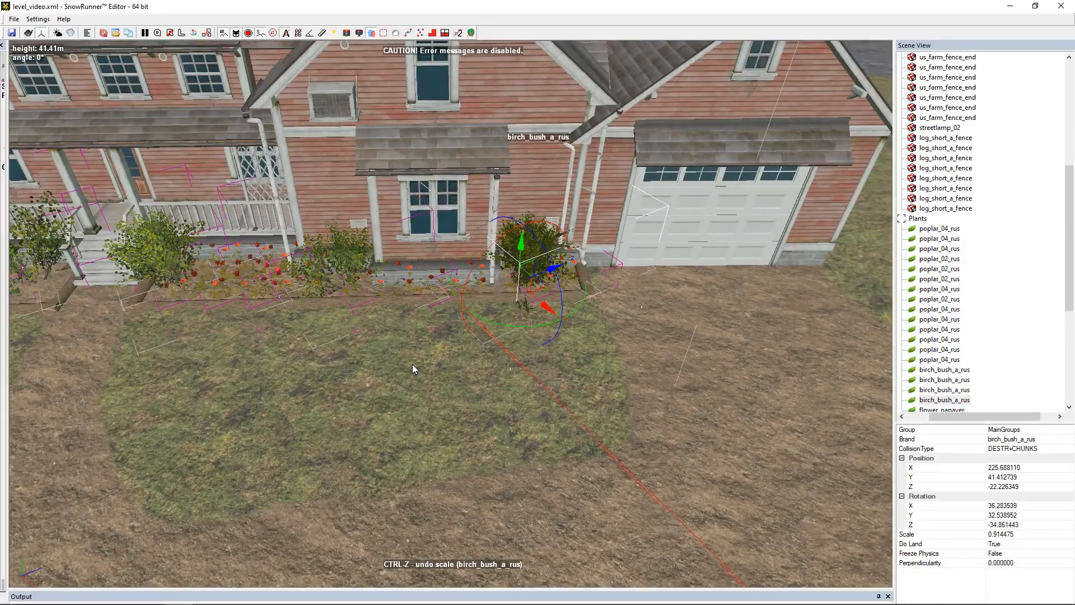
{"action": "middle_click_drag", "start_coordinate": [412, 364], "coordinate": [617, 354]}
{"action": "scroll", "coordinate": [445, 439], "scroll_direction": "down", "scroll_amount": 3}
{"action": "middle_click_drag", "start_coordinate": [446, 439], "coordinate": [482, 411]}
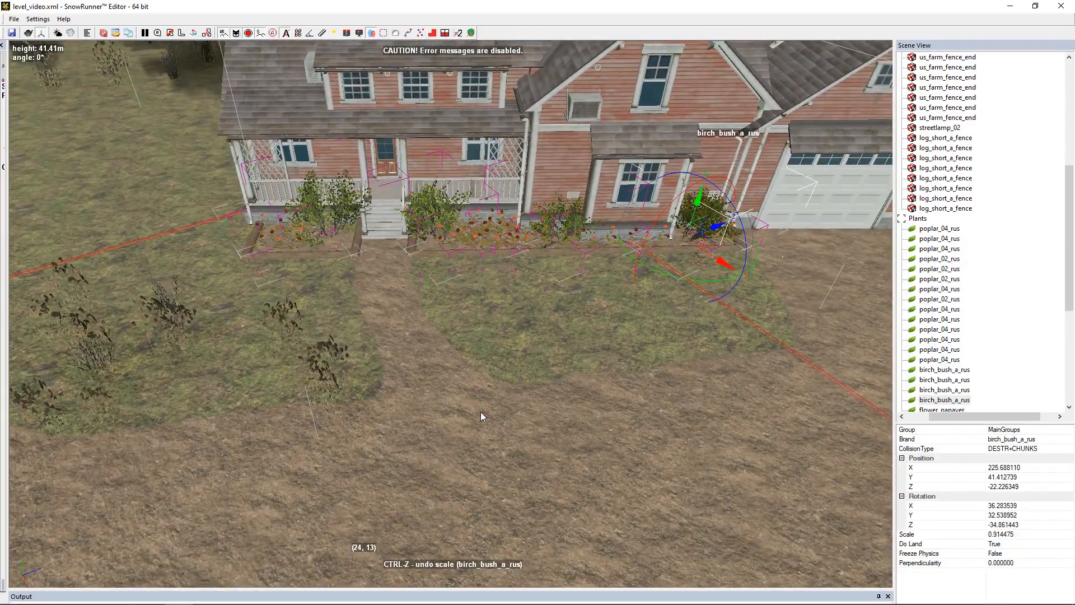
{"action": "left_click", "coordinate": [480, 412]}
{"action": "middle_click_drag", "start_coordinate": [398, 390], "coordinate": [461, 401]}
{"action": "left_click", "coordinate": [462, 401]}
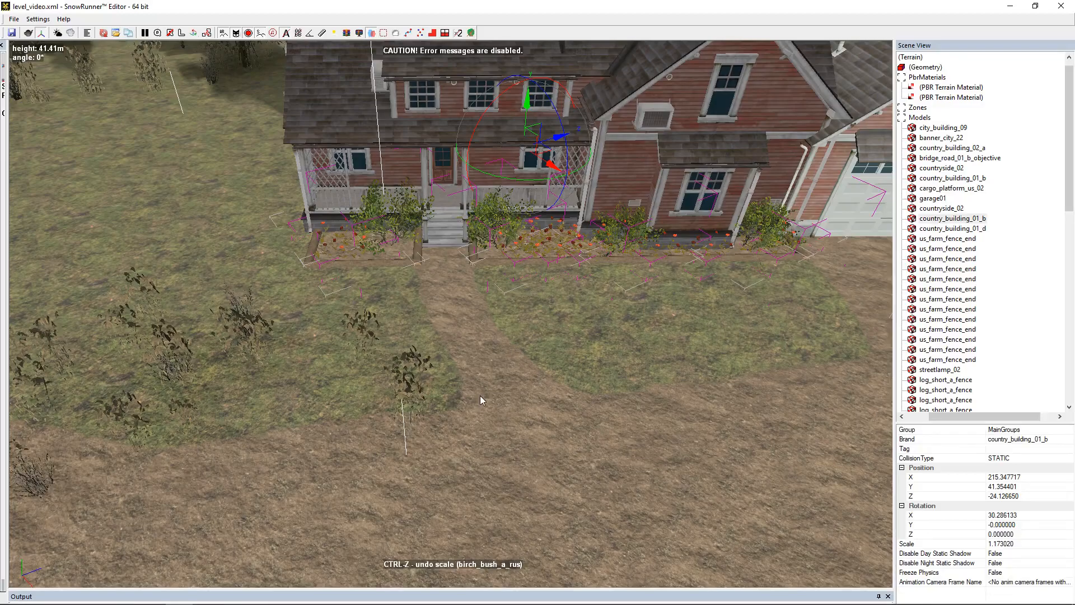
{"action": "left_click", "coordinate": [482, 404]}
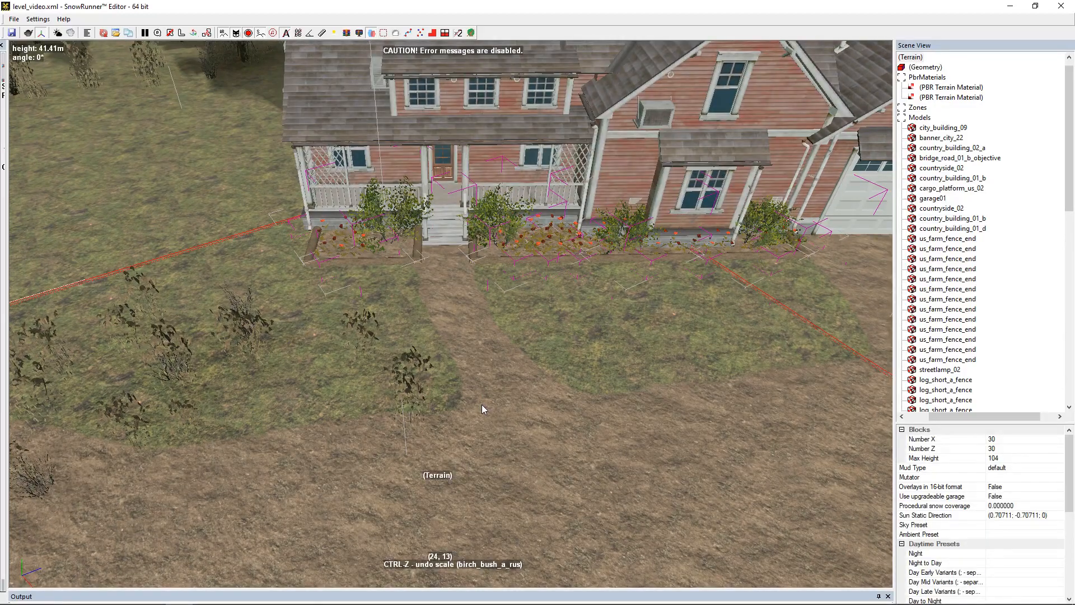
{"action": "left_click", "coordinate": [482, 404]}
- Add the concrete_block_06_ru08 model to the terrain in front of the porch, filtering the assets by "blo"
{"action": "middle_click_drag", "start_coordinate": [484, 403], "coordinate": [475, 418], "text": "alt"}
{"action": "middle_click_drag", "start_coordinate": [199, 402], "coordinate": [176, 432], "text": "alt"}
{"action": "left_click", "coordinate": [177, 432]}
{"action": "right_click", "coordinate": [178, 435]}
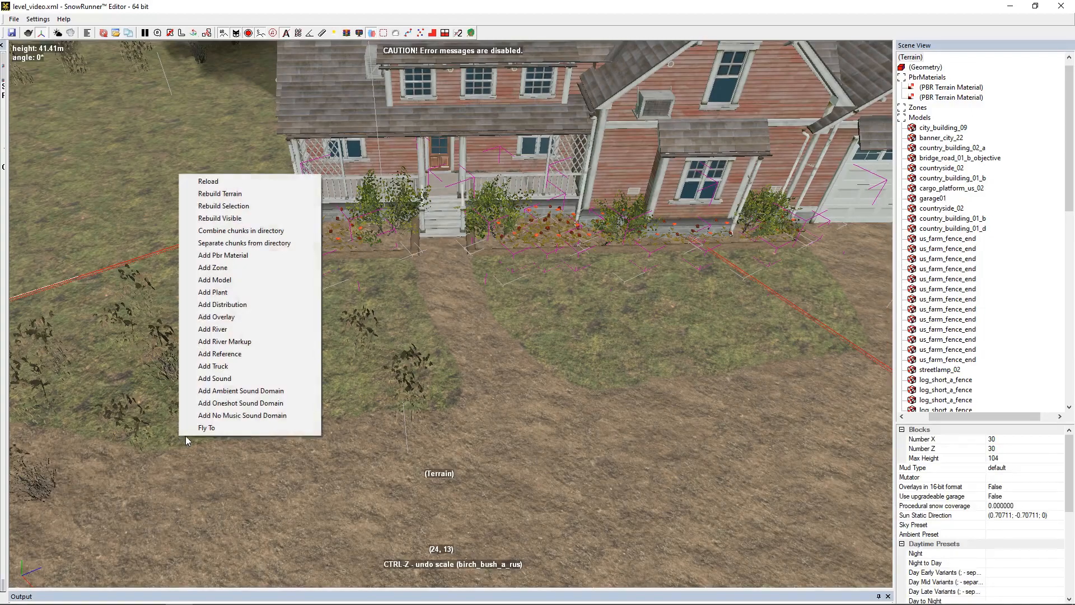
{"action": "left_click", "coordinate": [243, 280]}
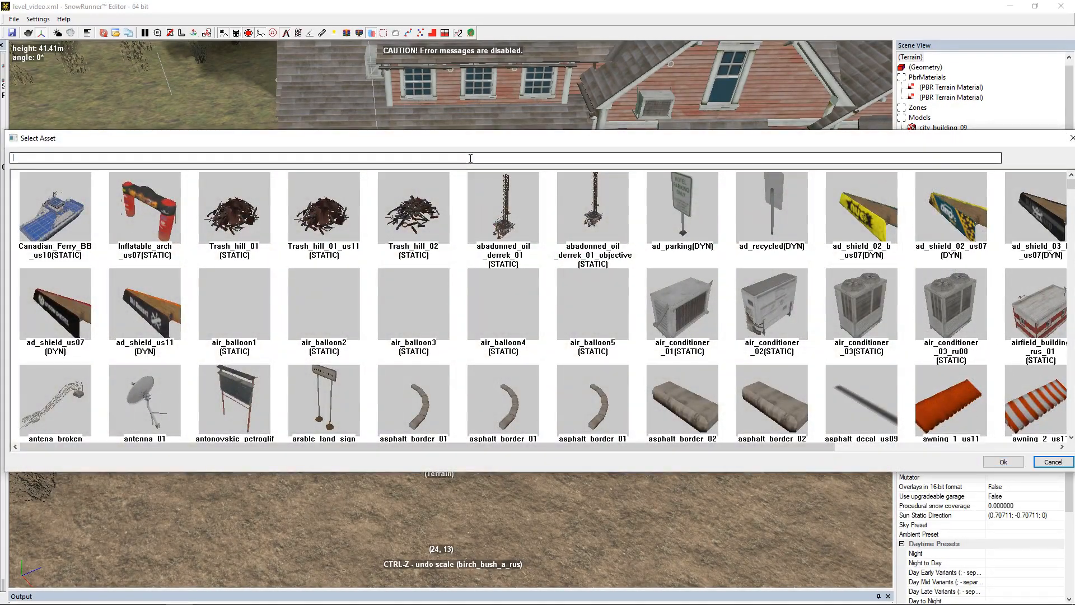
{"action": "type", "text": "b"}
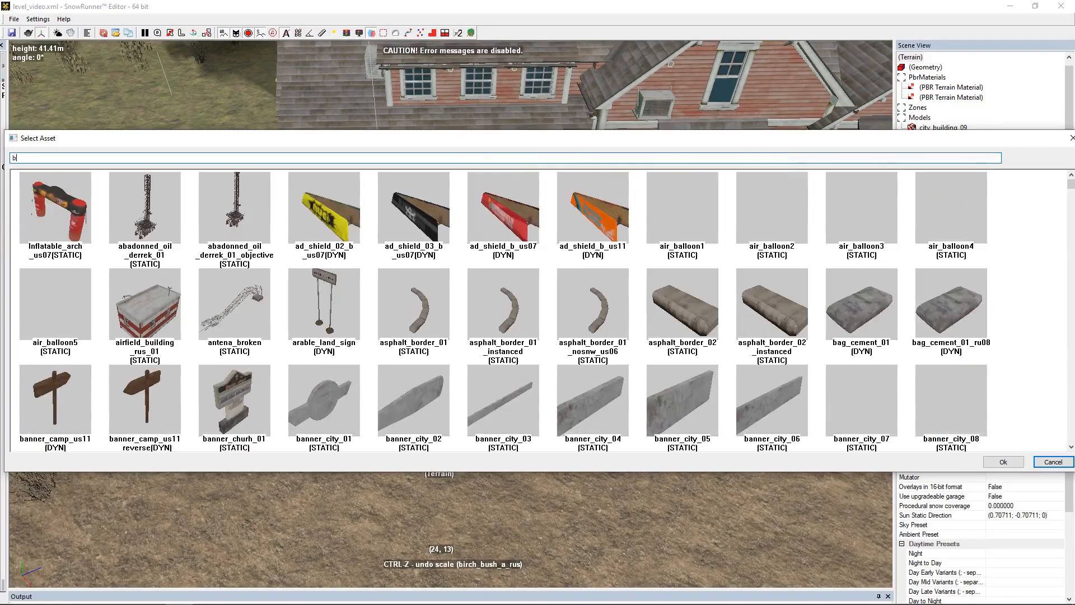
{"action": "type", "text": "lo"}
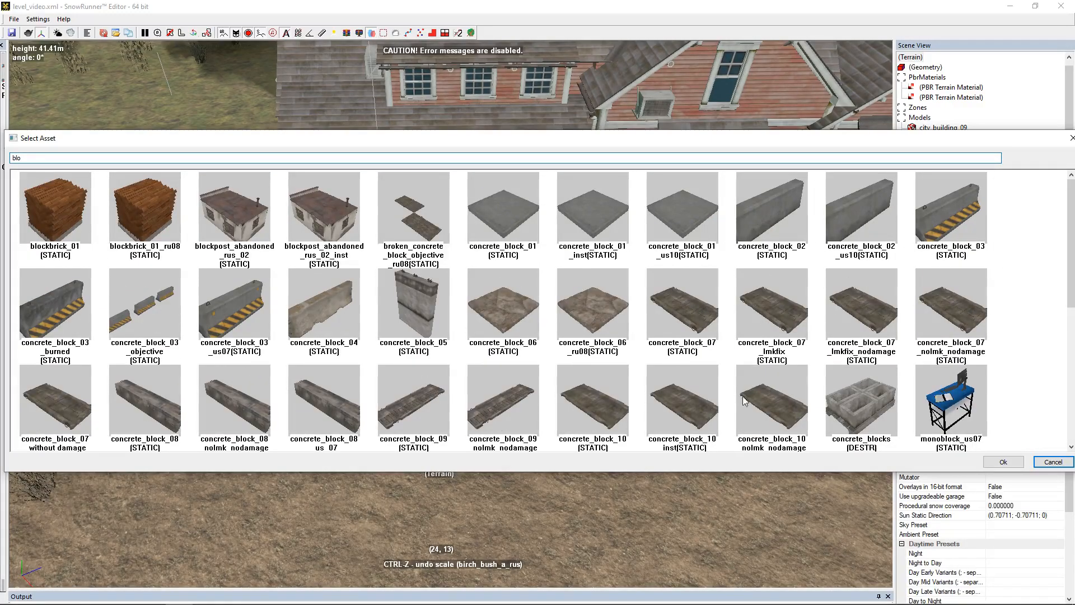
{"action": "double_click", "coordinate": [603, 301]}
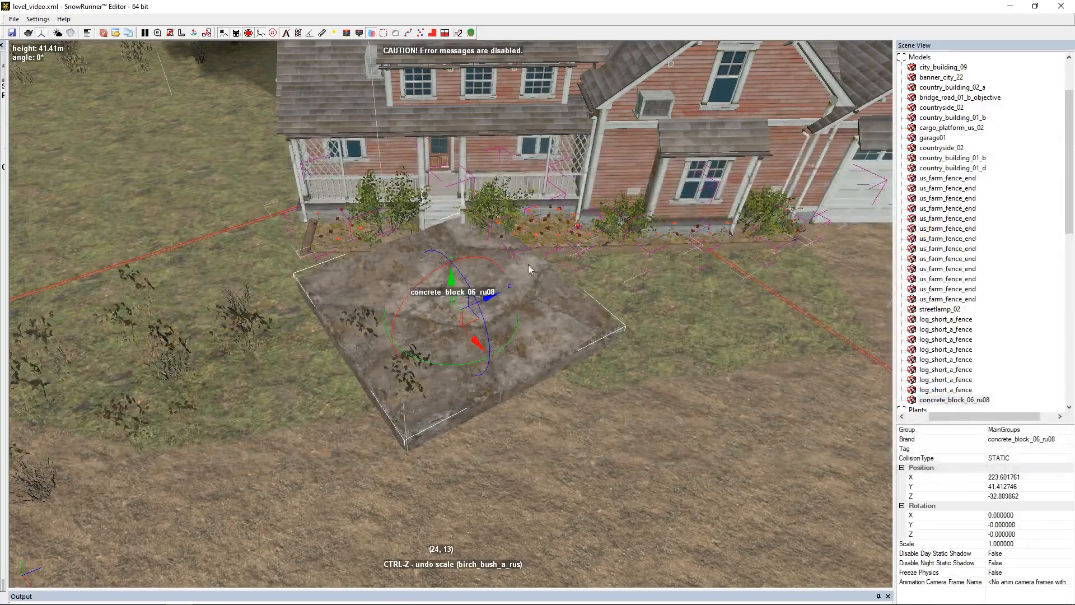
- Rotate the concrete block to about 30°, scale it to about 0.28 and move it to the foot of the porch steps
{"action": "left_click_drag", "start_coordinate": [454, 379], "coordinate": [437, 403]}
{"action": "left_click_drag", "start_coordinate": [454, 346], "coordinate": [443, 228]}
{"action": "scroll", "coordinate": [443, 229], "scroll_direction": "up", "scroll_amount": 10}
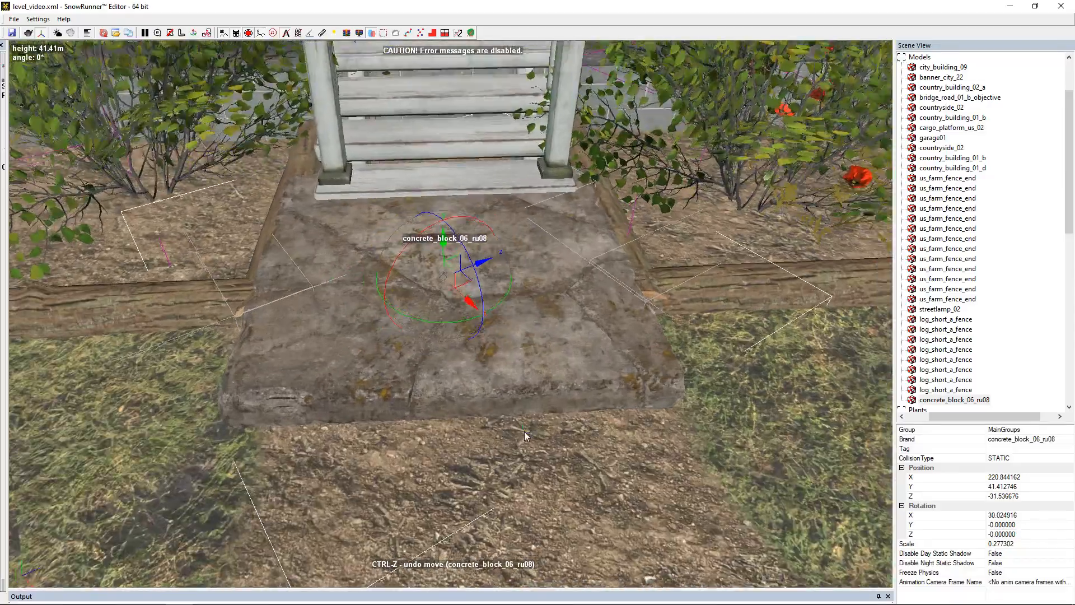
- Lower the concrete block into the ground to about Y 41.29 so it forms a low slab below the steps
{"action": "middle_click_drag", "start_coordinate": [524, 432], "coordinate": [535, 384]}
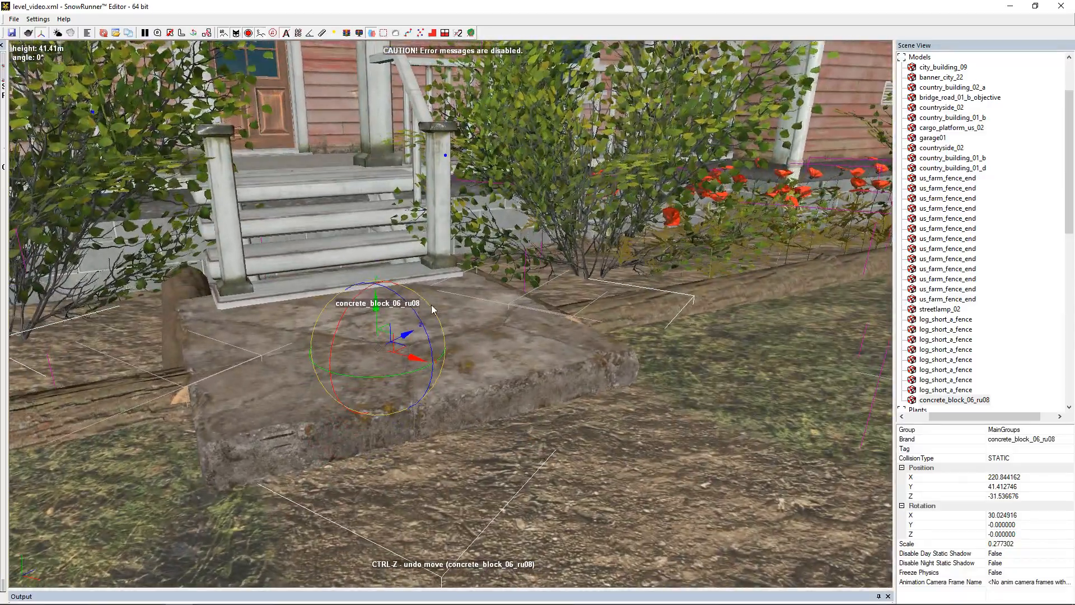
{"action": "left_click_drag", "start_coordinate": [375, 306], "coordinate": [399, 333]}
{"action": "middle_click_drag", "start_coordinate": [570, 321], "coordinate": [610, 341]}
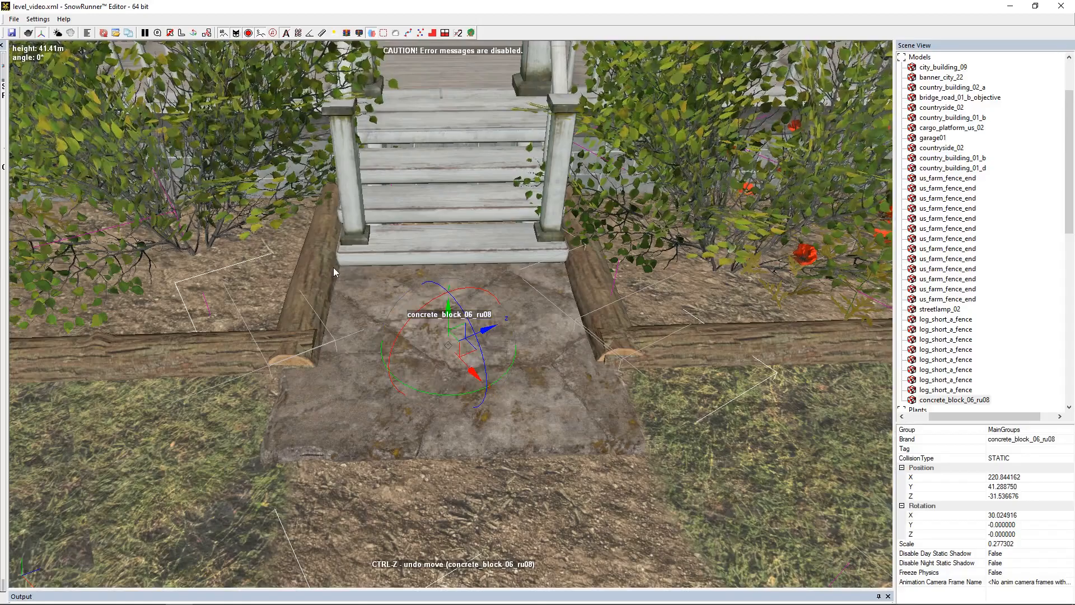
{"action": "scroll", "coordinate": [627, 361], "scroll_direction": "down", "scroll_amount": 3}
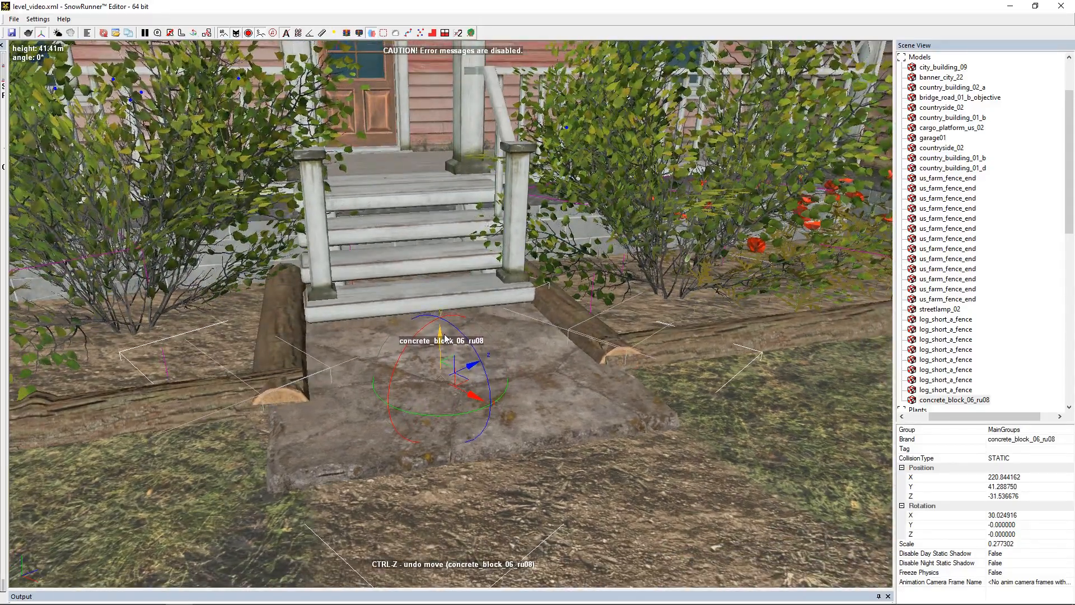
{"action": "left_click_drag", "start_coordinate": [444, 340], "coordinate": [444, 338]}
- Duplicate the slab, rotate the copy about 90° and butt it against the first at about X 222.48, Z -32.46
{"action": "middle_click_drag", "start_coordinate": [610, 325], "coordinate": [586, 278]}
{"action": "scroll", "coordinate": [590, 372], "scroll_direction": "down", "scroll_amount": 3}
{"action": "key", "text": "ctrl+c"}
{"action": "key", "text": "ctrl+v"}
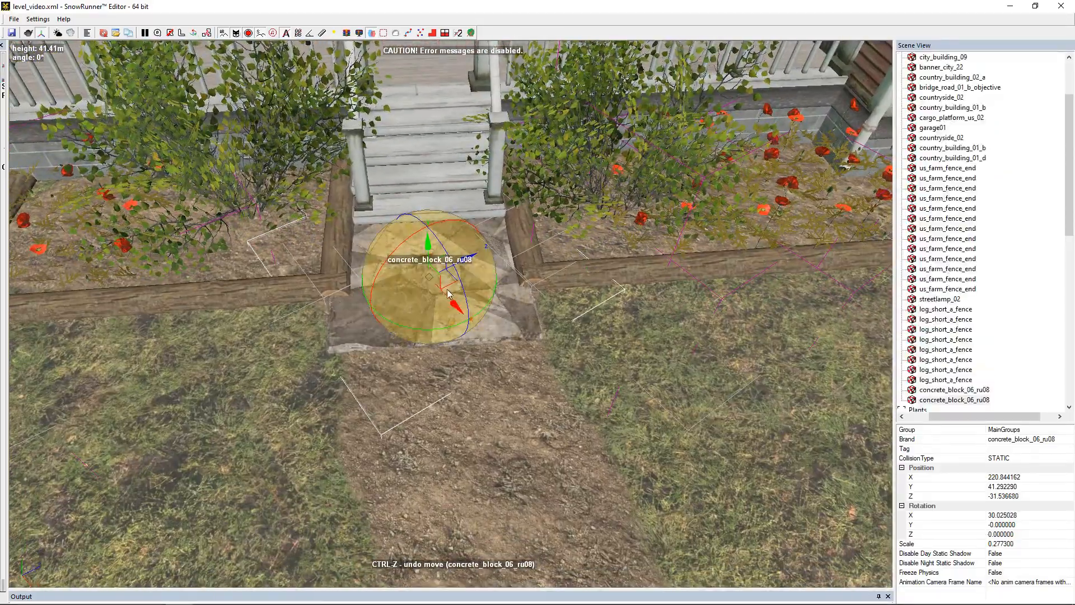
{"action": "left_click_drag", "start_coordinate": [442, 284], "coordinate": [456, 451]}
{"action": "middle_click_drag", "start_coordinate": [568, 467], "coordinate": [587, 372]}
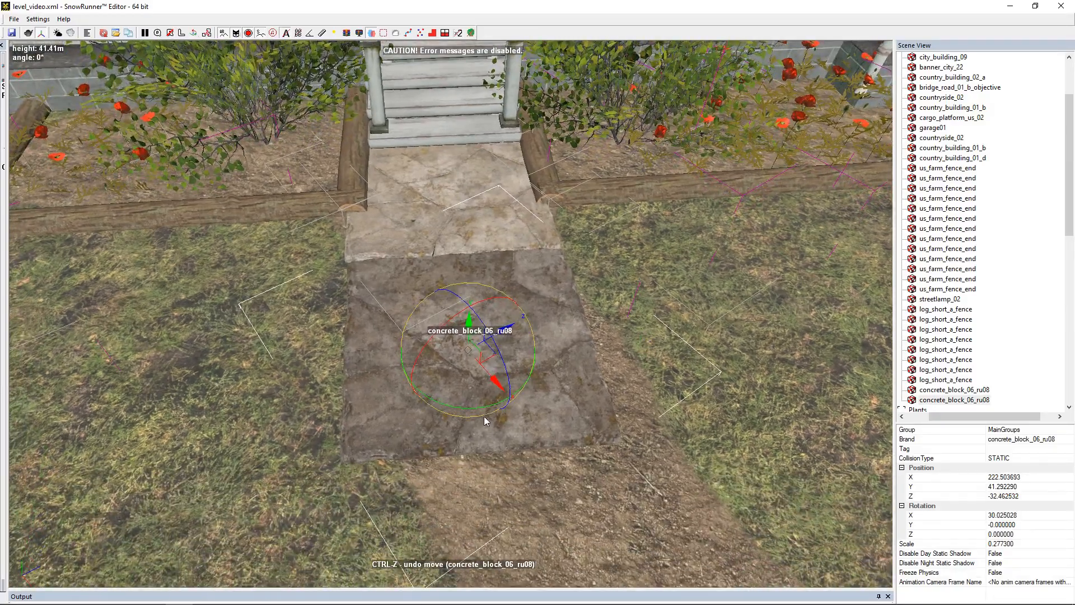
{"action": "left_click_drag", "start_coordinate": [485, 412], "coordinate": [385, 423]}
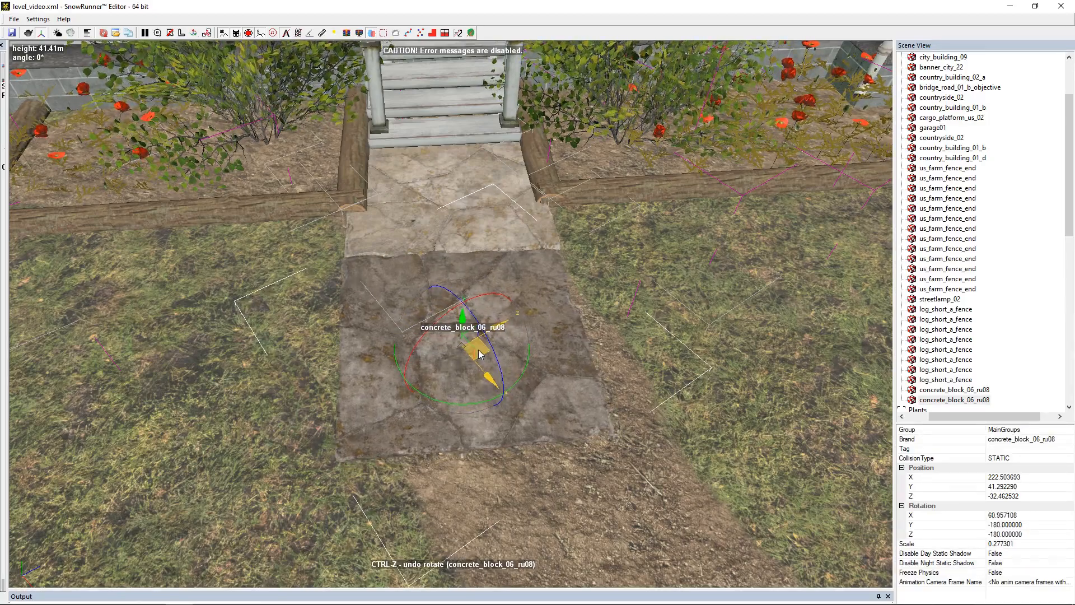
{"action": "left_click_drag", "start_coordinate": [483, 351], "coordinate": [484, 351]}
- Duplicate the second slab, turn the copy about 90° and fit it as the third slab at about X 224.11, Z -33.38
{"action": "scroll", "coordinate": [693, 464], "scroll_direction": "down", "scroll_amount": 3}
{"action": "middle_click_drag", "start_coordinate": [693, 464], "coordinate": [701, 331]}
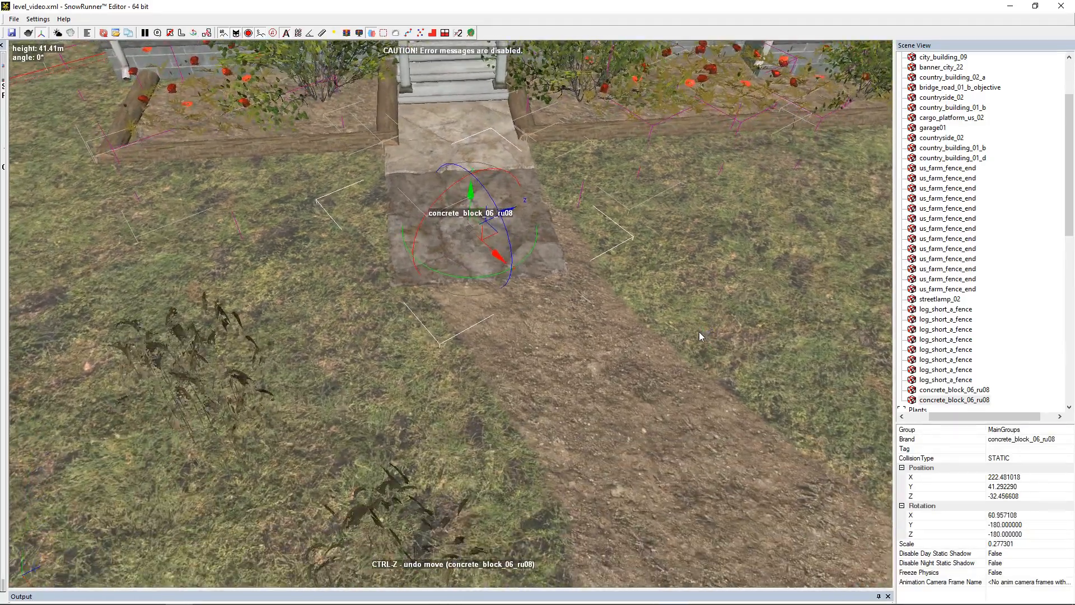
{"action": "key", "text": "ctrl+c"}
{"action": "key", "text": "ctrl+v"}
{"action": "left_click_drag", "start_coordinate": [495, 241], "coordinate": [519, 369]}
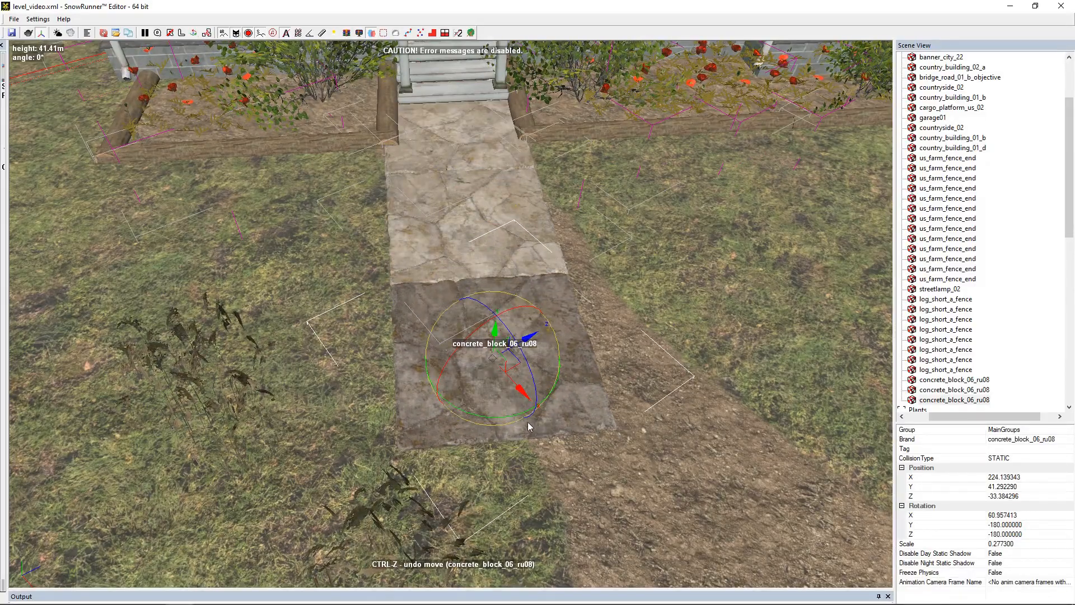
{"action": "left_click_drag", "start_coordinate": [510, 418], "coordinate": [408, 426]}
{"action": "scroll", "coordinate": [507, 381], "scroll_direction": "up", "scroll_amount": 2}
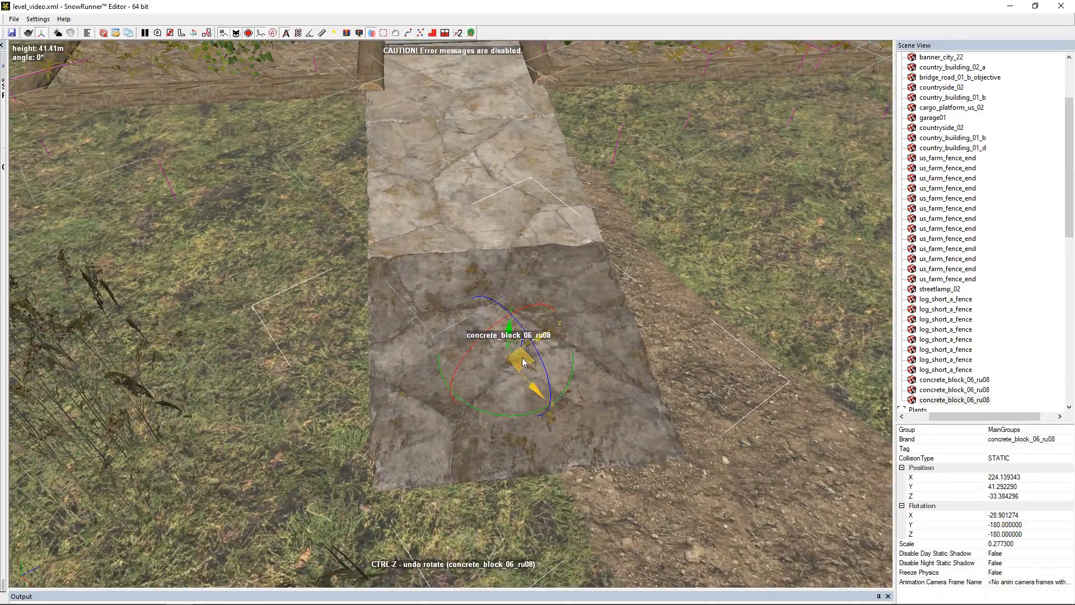
{"action": "left_click_drag", "start_coordinate": [512, 359], "coordinate": [510, 359]}
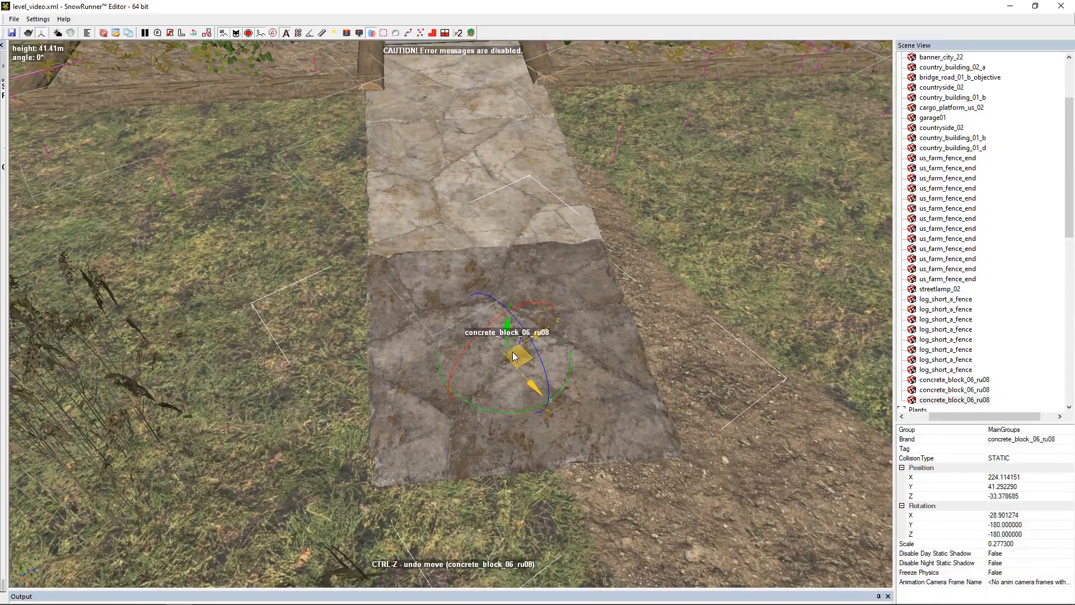
- Duplicate the third slab, place the copy as the fourth at the driveway end of the walkway and deselect it
{"action": "scroll", "coordinate": [650, 444], "scroll_direction": "down", "scroll_amount": 2}
{"action": "middle_click_drag", "start_coordinate": [650, 444], "coordinate": [671, 323]}
{"action": "key", "text": "ctrl+c"}
{"action": "key", "text": "ctrl+v"}
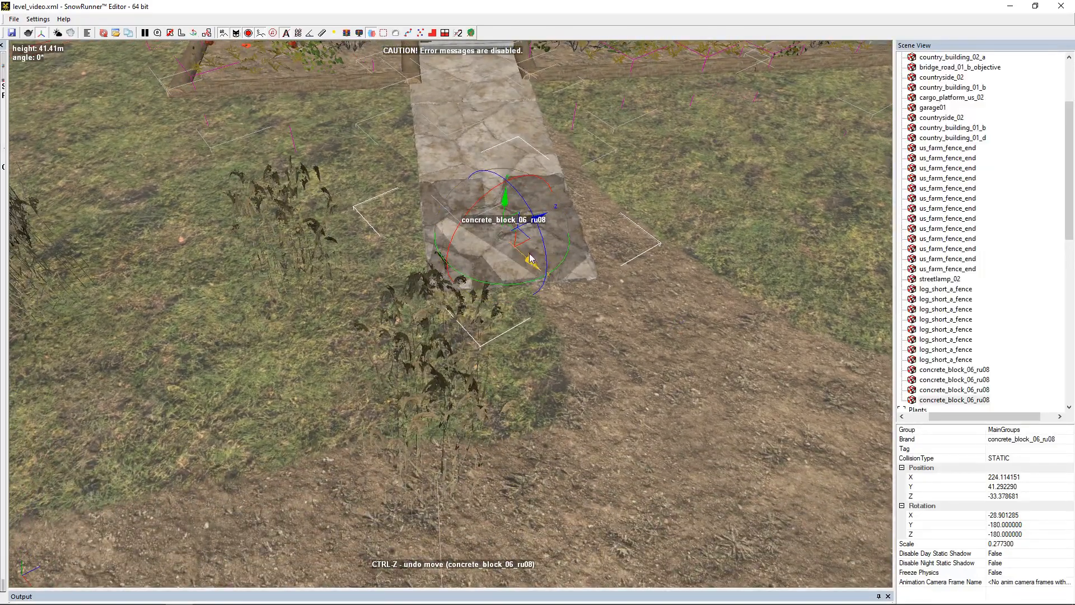
{"action": "left_click_drag", "start_coordinate": [517, 240], "coordinate": [547, 361]}
{"action": "scroll", "coordinate": [670, 342], "scroll_direction": "down", "scroll_amount": 1}
{"action": "left_click", "coordinate": [677, 318]}
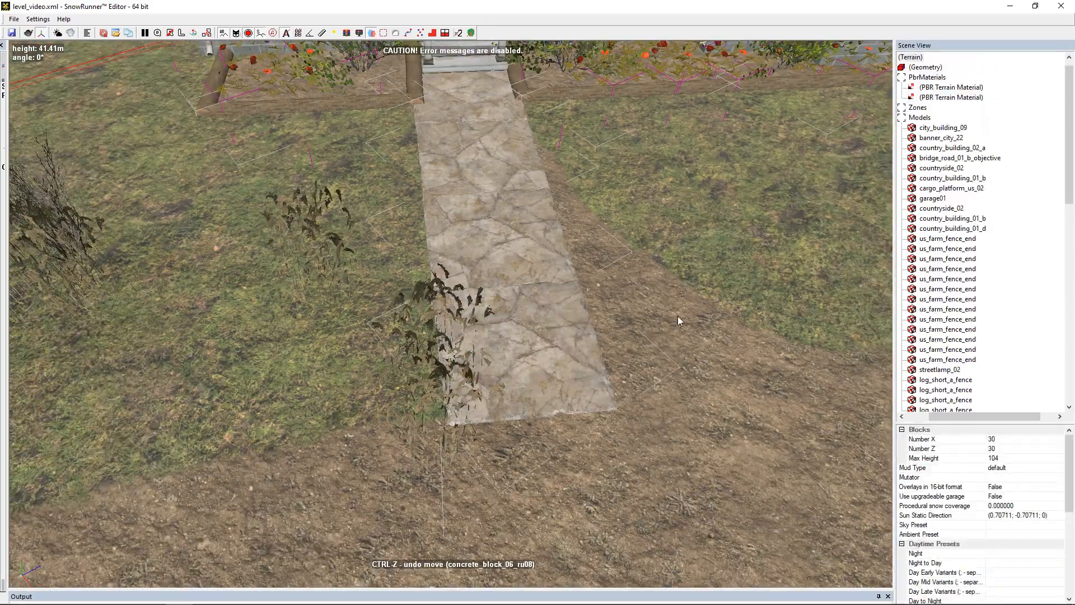
{"action": "scroll", "coordinate": [676, 323], "scroll_direction": "down", "scroll_amount": 2}
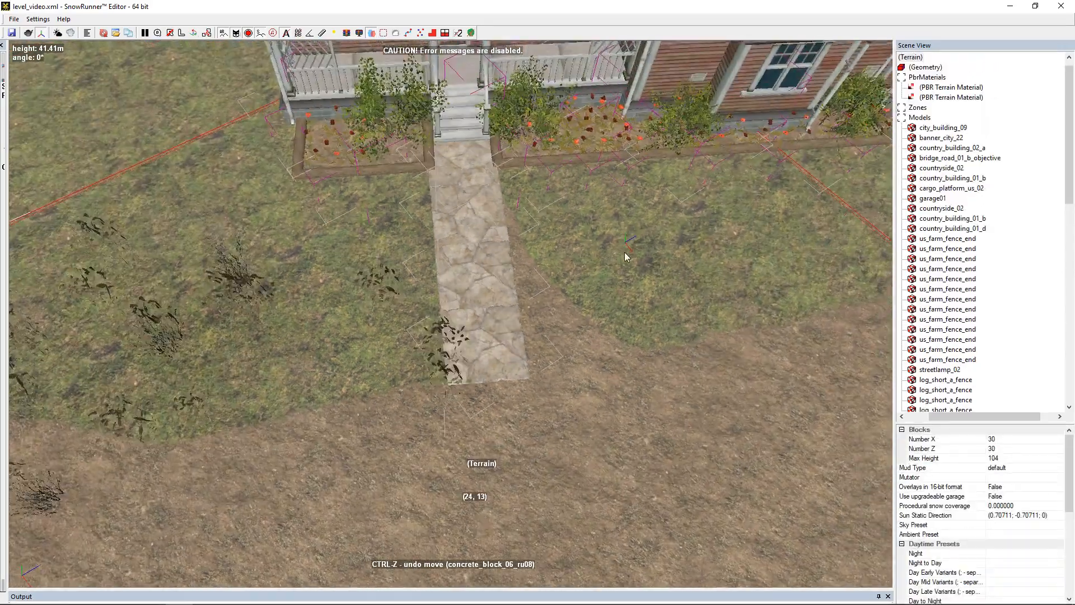
- Paint a narrow strip of the ground_rus_01 layer along both edges of the walkway with a 0.5 brush, using values 0.80 and 0.20
{"action": "left_click", "coordinate": [958, 88]}
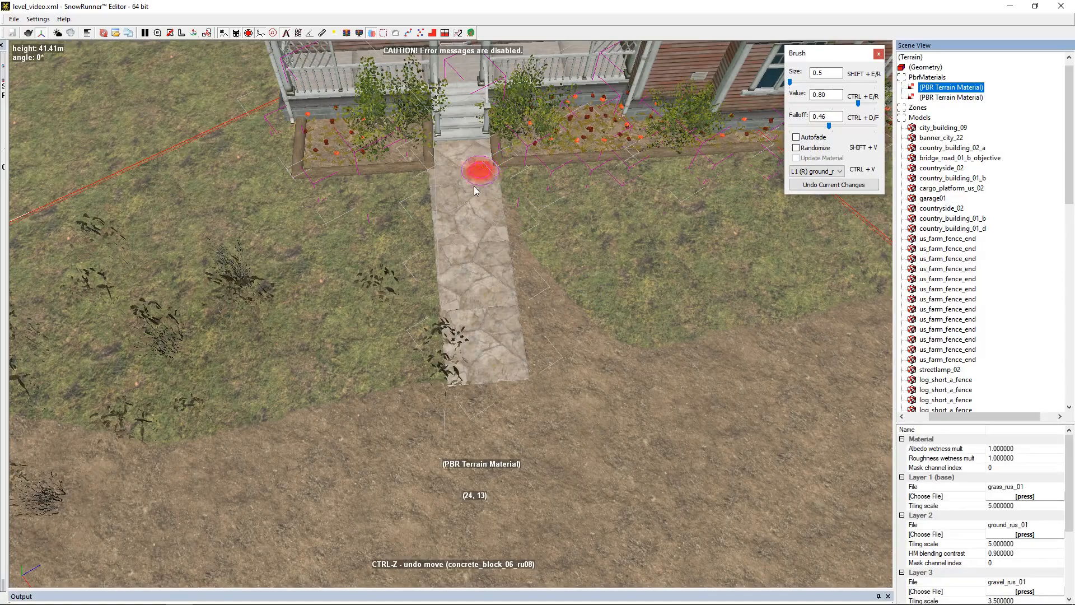
{"action": "left_click_drag", "start_coordinate": [447, 148], "coordinate": [441, 199]}
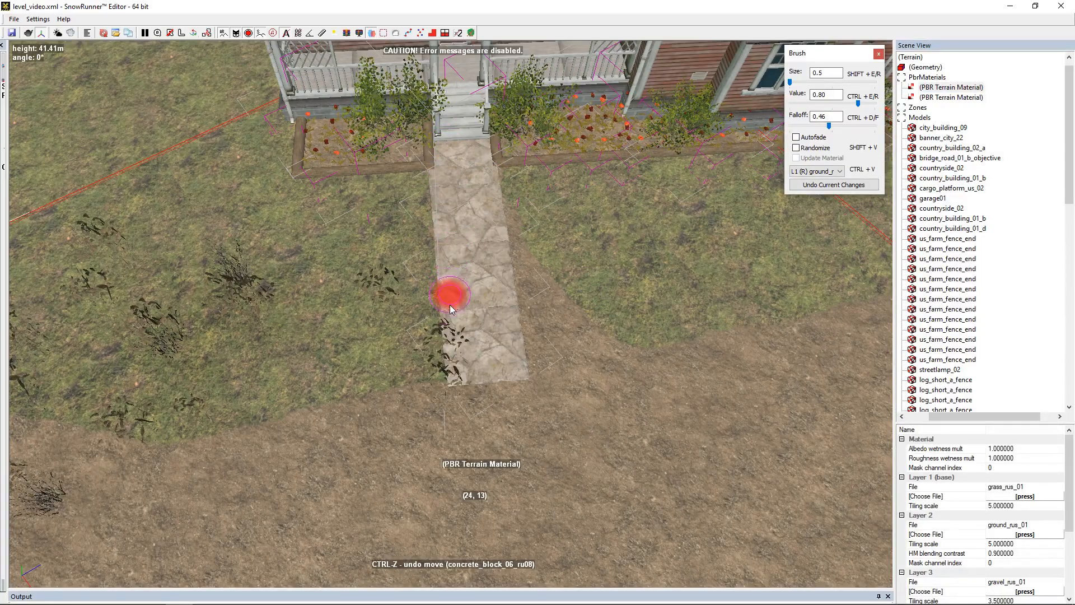
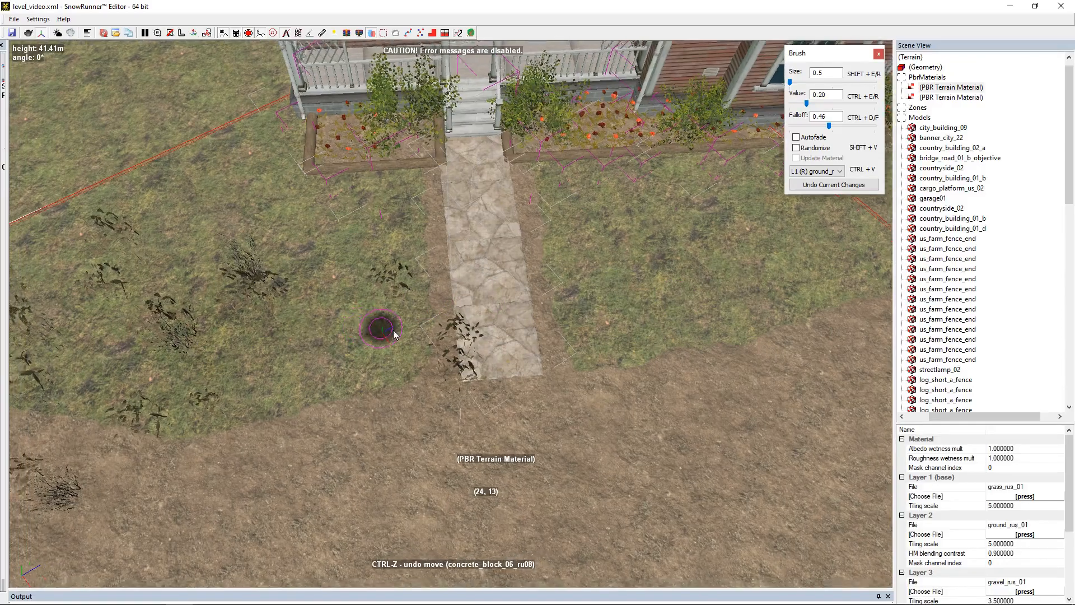
- Rebuild the terrain to apply the ground painted beside the walkway, and show the full hierarchy of the scene tree
{"action": "middle_click_drag", "start_coordinate": [393, 330], "coordinate": [490, 376]}
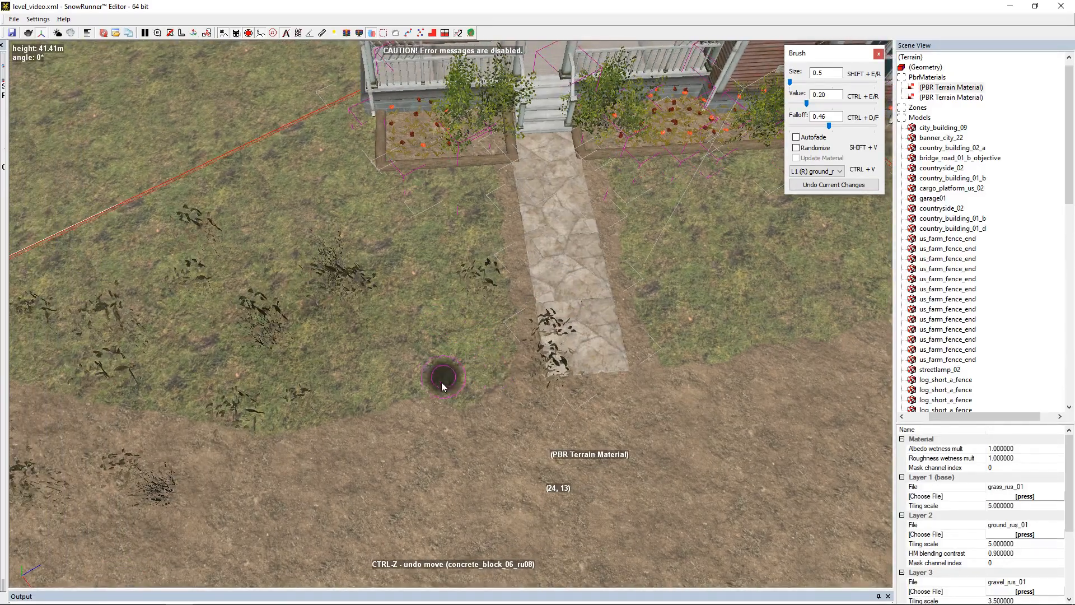
{"action": "scroll", "coordinate": [383, 357], "scroll_direction": "down", "scroll_amount": 3}
{"action": "mouse_move", "coordinate": [517, 338]}
{"action": "middle_mouse_down"}
{"action": "mouse_move", "coordinate": [399, 368]}
{"action": "mouse_move", "coordinate": [449, 332]}
{"action": "mouse_move", "coordinate": [472, 351]}
{"action": "middle_mouse_up"}
{"action": "scroll", "coordinate": [472, 351], "scroll_direction": "up", "scroll_amount": 2}
{"action": "scroll", "coordinate": [472, 351], "scroll_direction": "down", "scroll_amount": 3}
{"action": "mouse_move", "coordinate": [531, 382]}
{"action": "middle_mouse_down"}
{"action": "mouse_move", "coordinate": [549, 383]}
{"action": "mouse_move", "coordinate": [488, 352]}
{"action": "middle_mouse_up"}
{"action": "key", "text": "ctrl+b"}
{"action": "scroll", "coordinate": [391, 371], "scroll_direction": "up", "scroll_amount": 3}
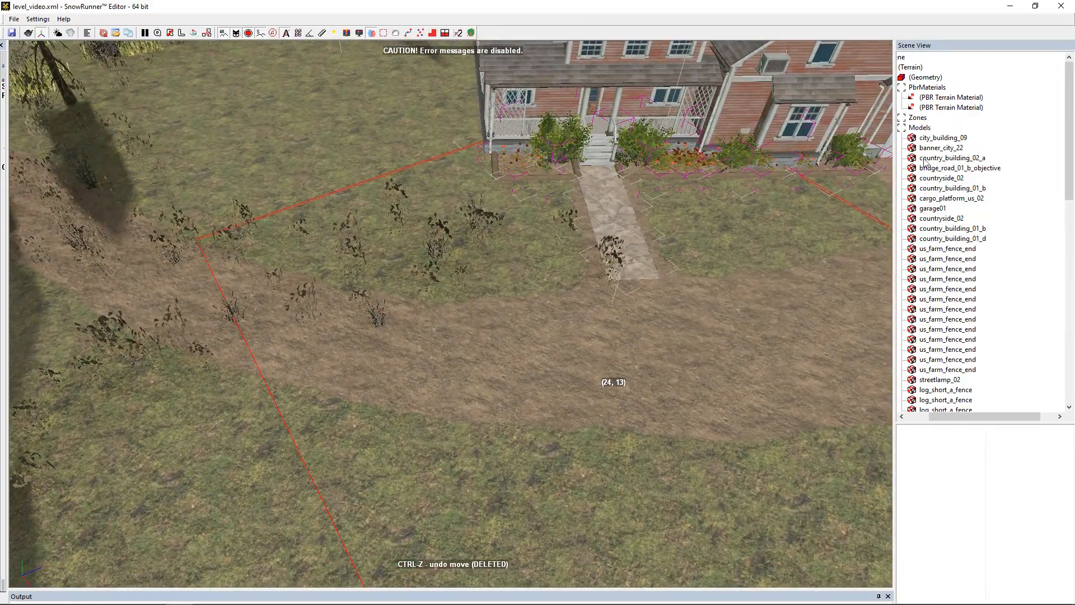
{"action": "left_click", "coordinate": [921, 417]}
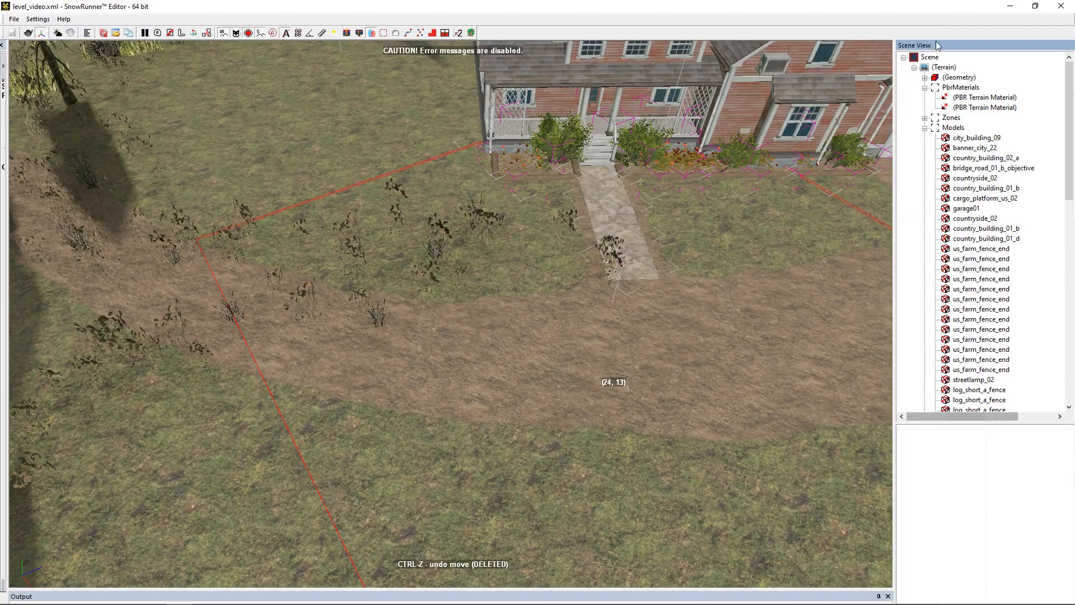
- Select the CanesDry,SmallTreesDryRus,Spruce_swamp distribution and brush its plants away around the dirt road in front of the house
{"action": "left_click", "coordinate": [925, 128]}
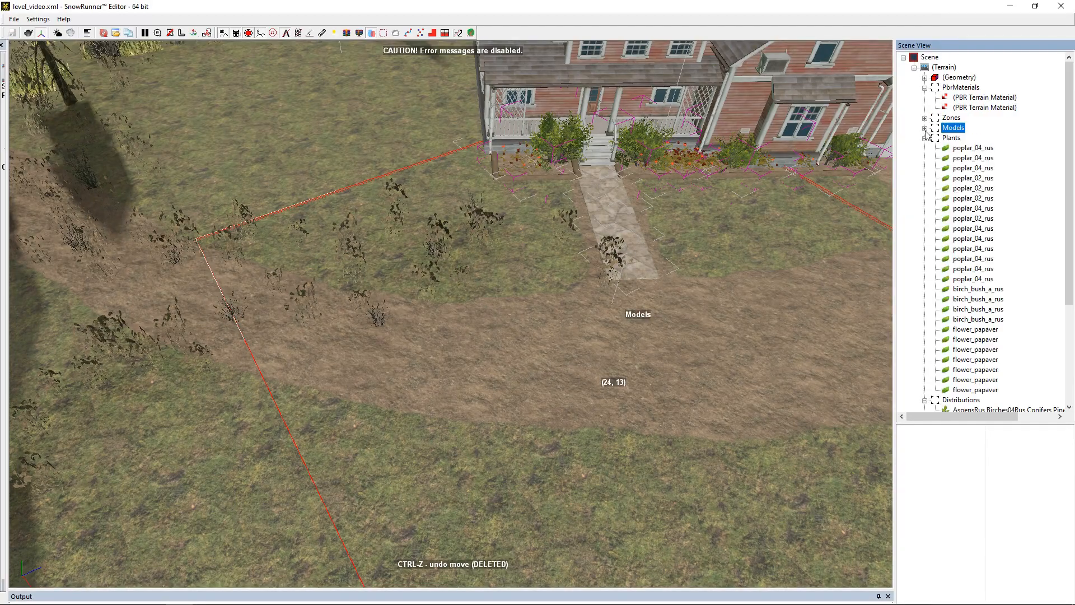
{"action": "left_click", "coordinate": [925, 138]}
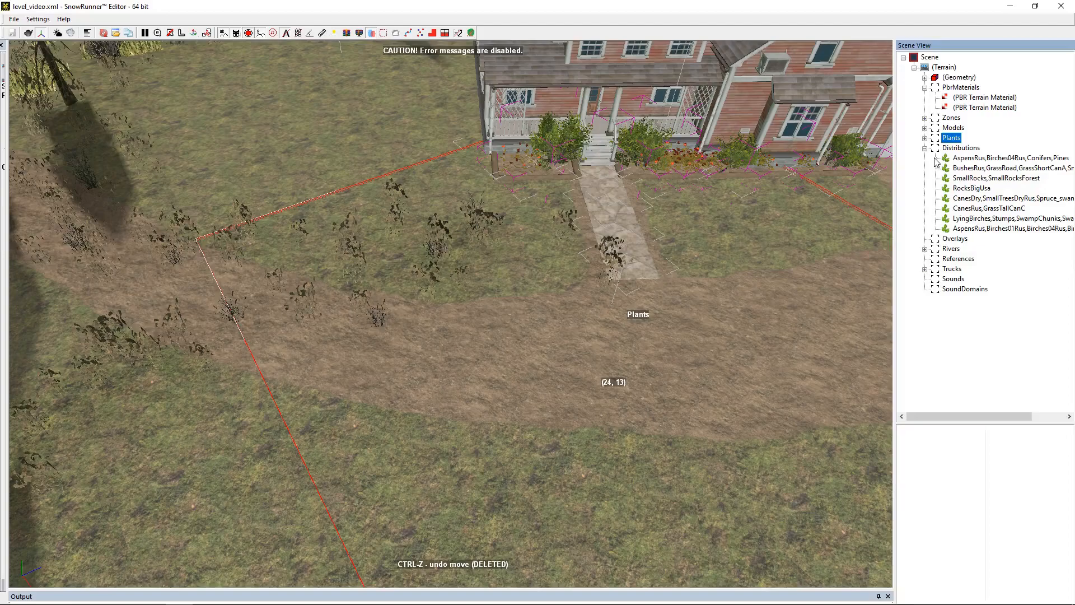
{"action": "left_click", "coordinate": [975, 199]}
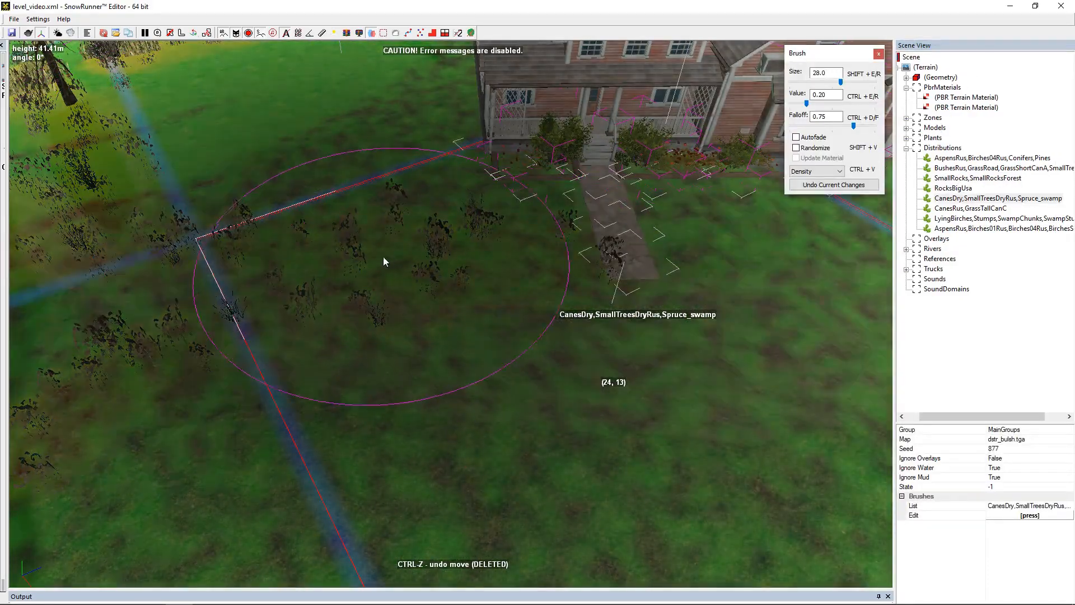
{"action": "scroll", "coordinate": [405, 230], "scroll_direction": "down", "scroll_amount": 5}
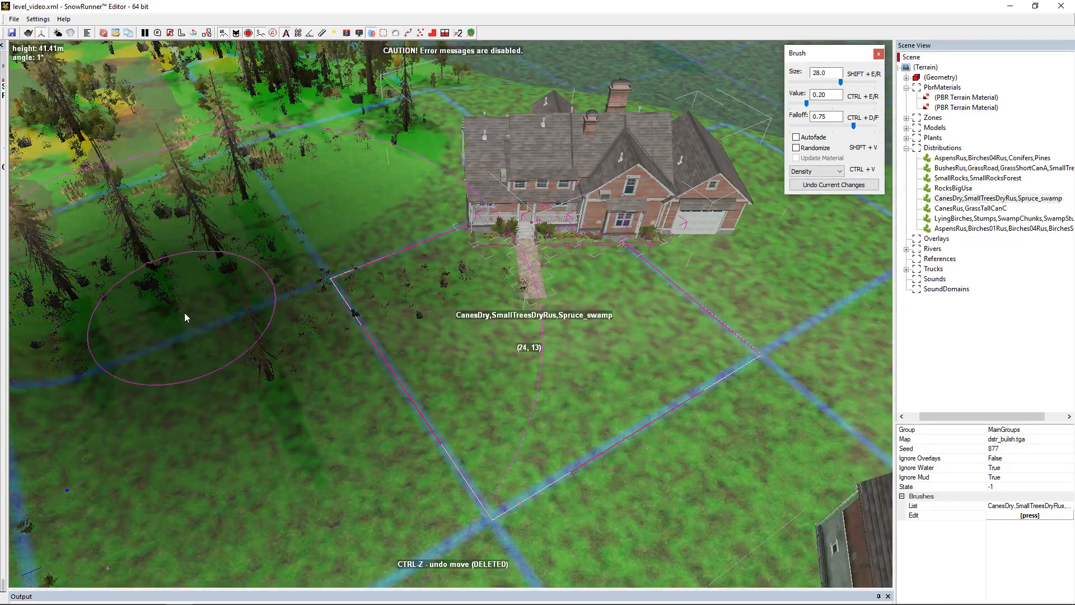
{"action": "right_click", "coordinate": [187, 313]}
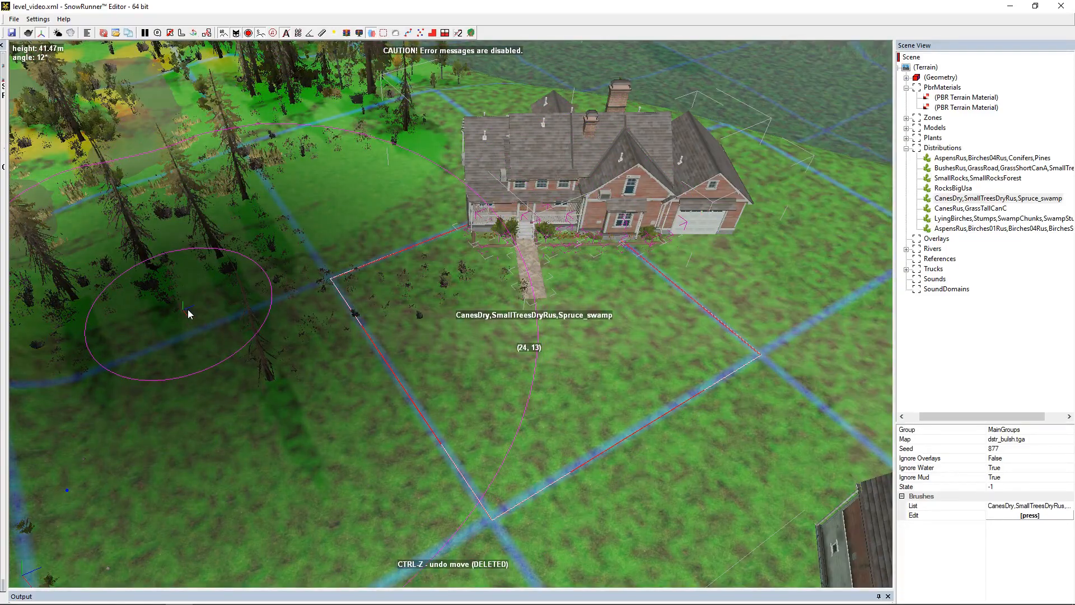
{"action": "left_click", "coordinate": [190, 311]}
{"action": "scroll", "coordinate": [582, 269], "scroll_direction": "up", "scroll_amount": 5}
{"action": "scroll", "coordinate": [634, 254], "scroll_direction": "up", "scroll_amount": 4}
{"action": "middle_click_drag", "start_coordinate": [634, 253], "coordinate": [540, 305], "text": "alt"}
{"action": "scroll", "coordinate": [549, 300], "scroll_direction": "up", "scroll_amount": 4}
{"action": "scroll", "coordinate": [537, 313], "scroll_direction": "down", "scroll_amount": 4}
{"action": "left_click", "coordinate": [533, 325]}
{"action": "right_click", "coordinate": [533, 324]}
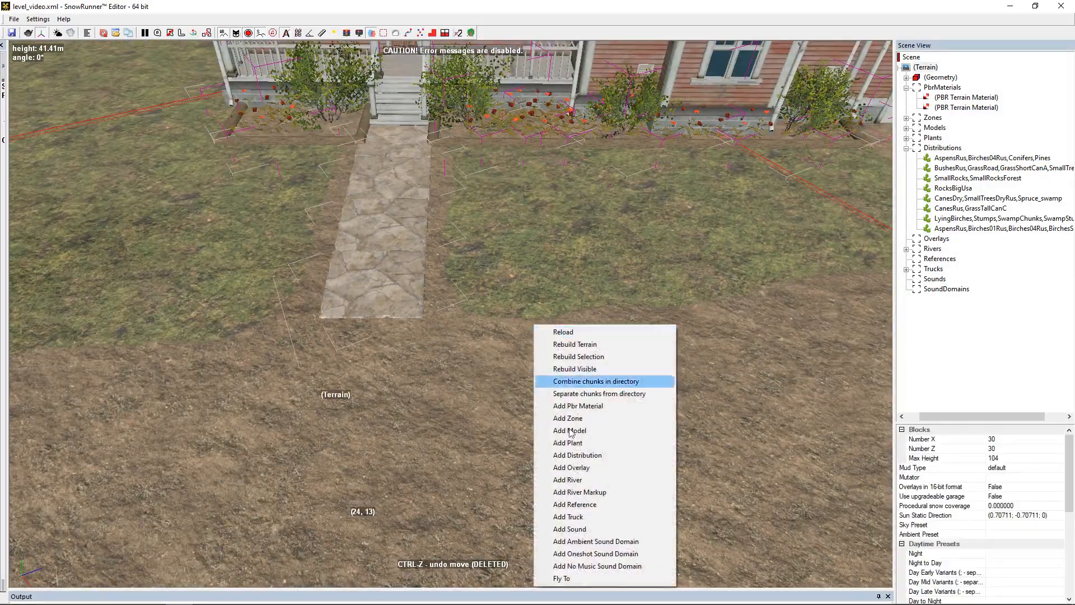
{"action": "left_click", "coordinate": [591, 430]}
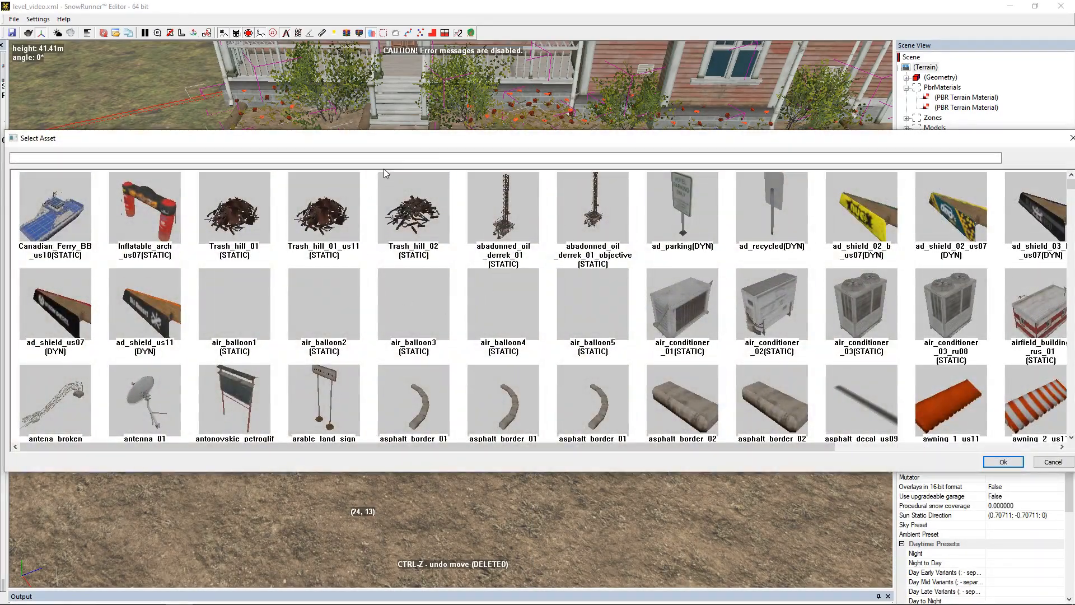
{"action": "left_click", "coordinate": [438, 157]}
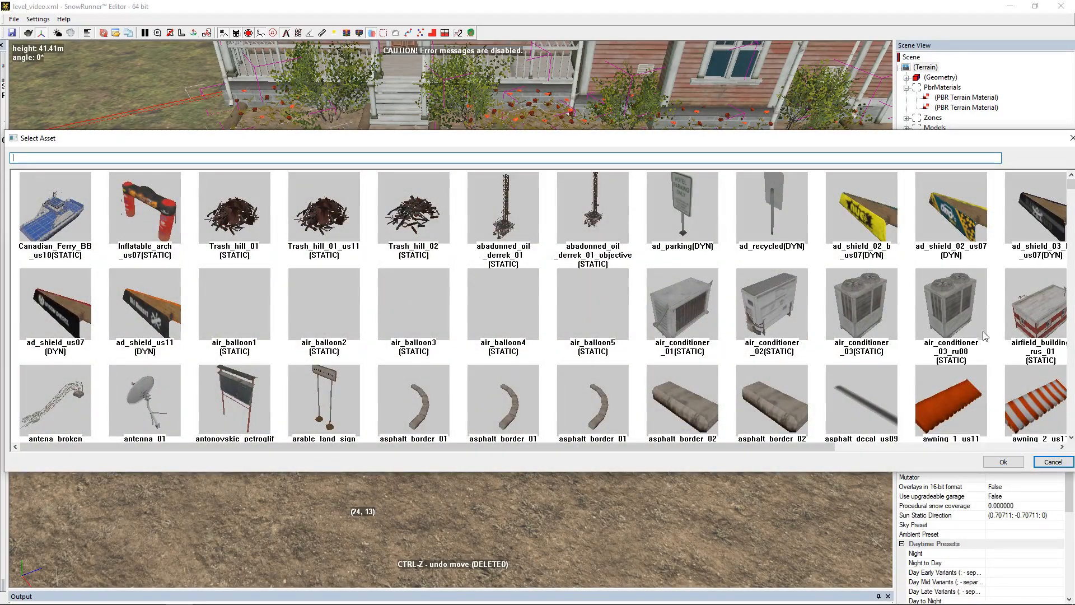
{"action": "left_click", "coordinate": [1063, 465]}
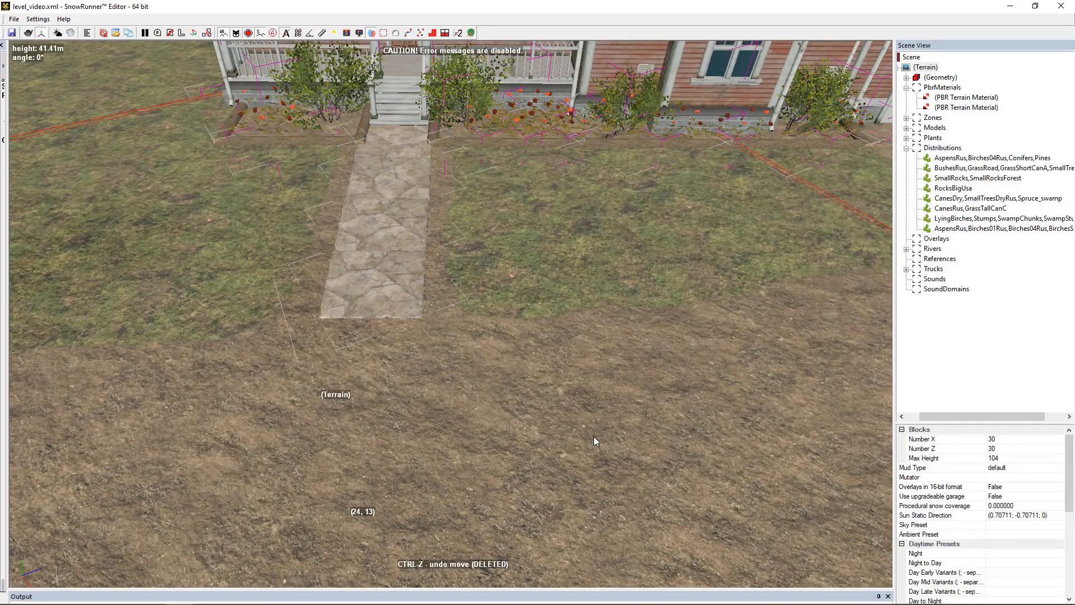
- Add a flower_b plant to the terrain and place it beside the outer end of the stone path
{"action": "right_click", "coordinate": [489, 420]}
{"action": "left_click", "coordinate": [543, 275]}
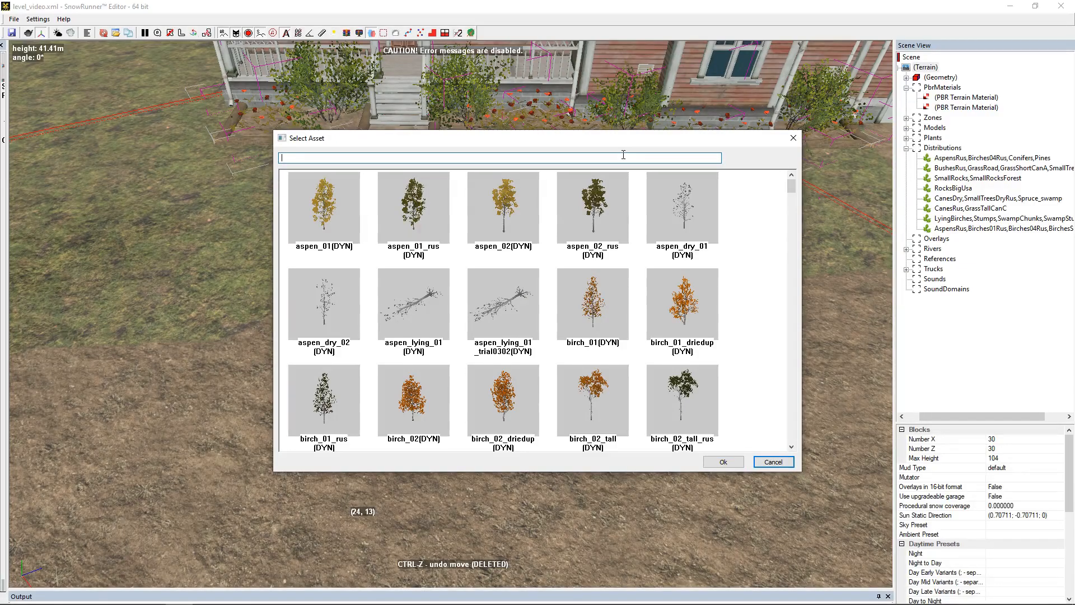
{"action": "type", "text": "f"}
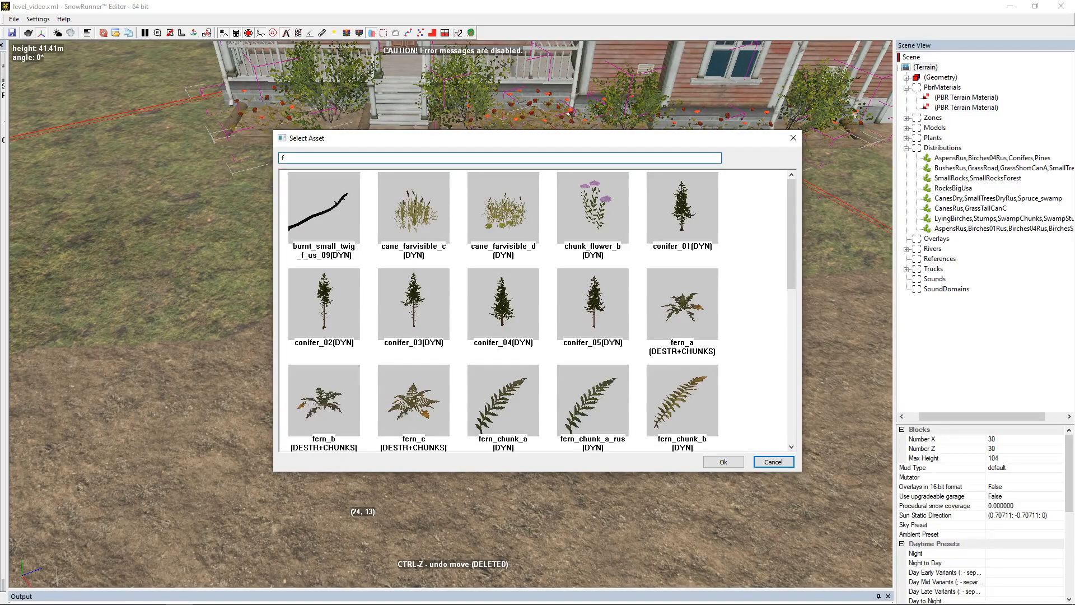
{"action": "type", "text": "lo"}
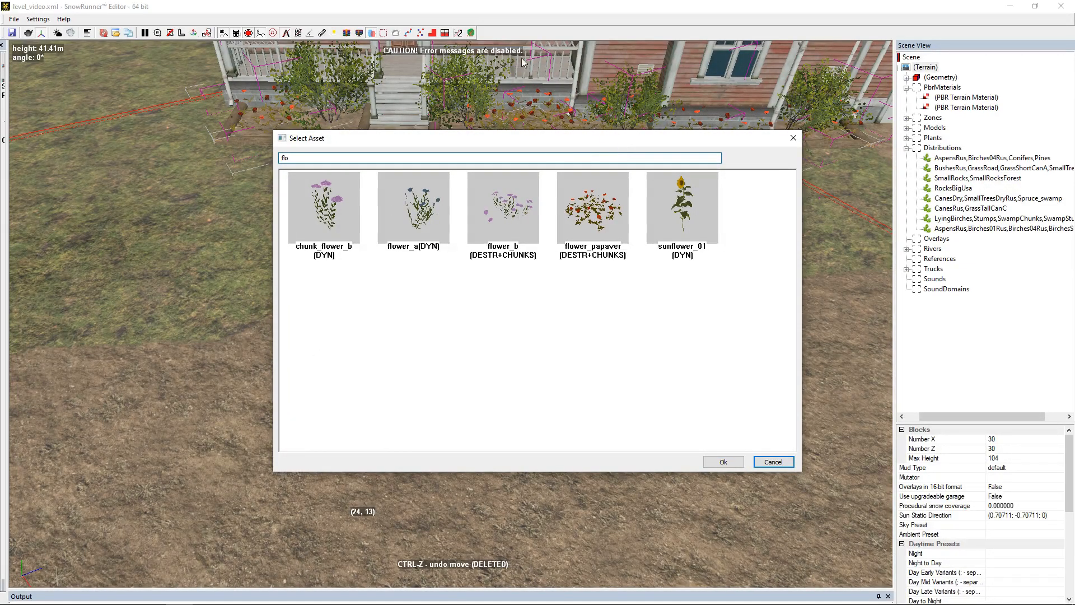
{"action": "double_click", "coordinate": [506, 217]}
{"action": "scroll", "coordinate": [439, 287], "scroll_direction": "up", "scroll_amount": 4}
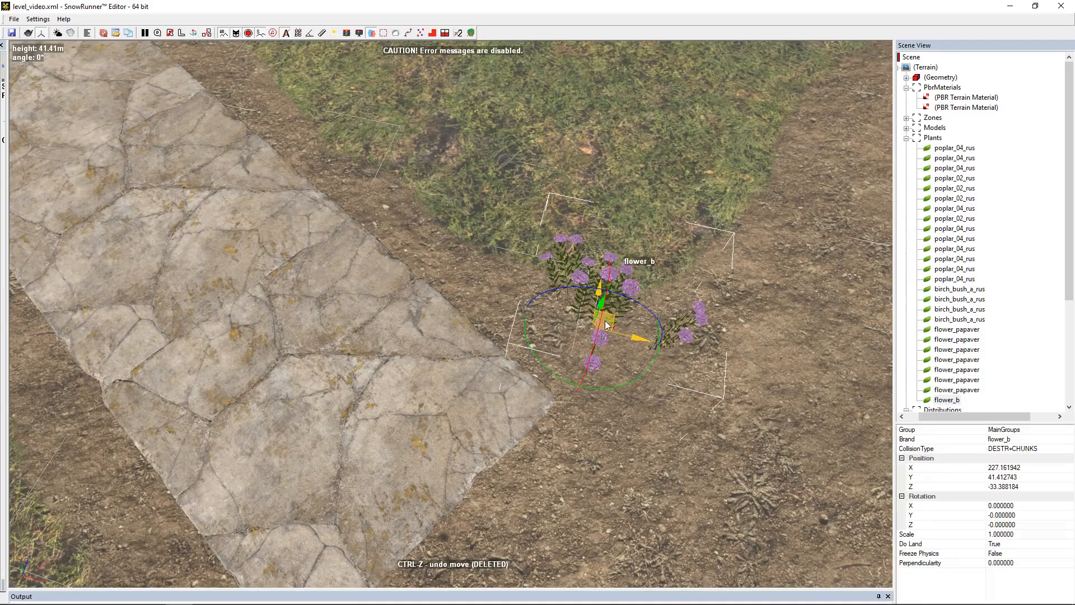
{"action": "left_click_drag", "start_coordinate": [607, 324], "coordinate": [668, 321]}
{"action": "middle_click_drag", "start_coordinate": [342, 196], "coordinate": [298, 307]}
- Duplicate the flower_b plant and place the rotated copy next to it along the path's edge
{"action": "left_click_drag", "start_coordinate": [557, 302], "coordinate": [452, 273]}
{"action": "key", "text": "ctrl+c"}
{"action": "key", "text": "ctrl+v"}
{"action": "scroll", "coordinate": [512, 271], "scroll_direction": "down", "scroll_amount": 2}
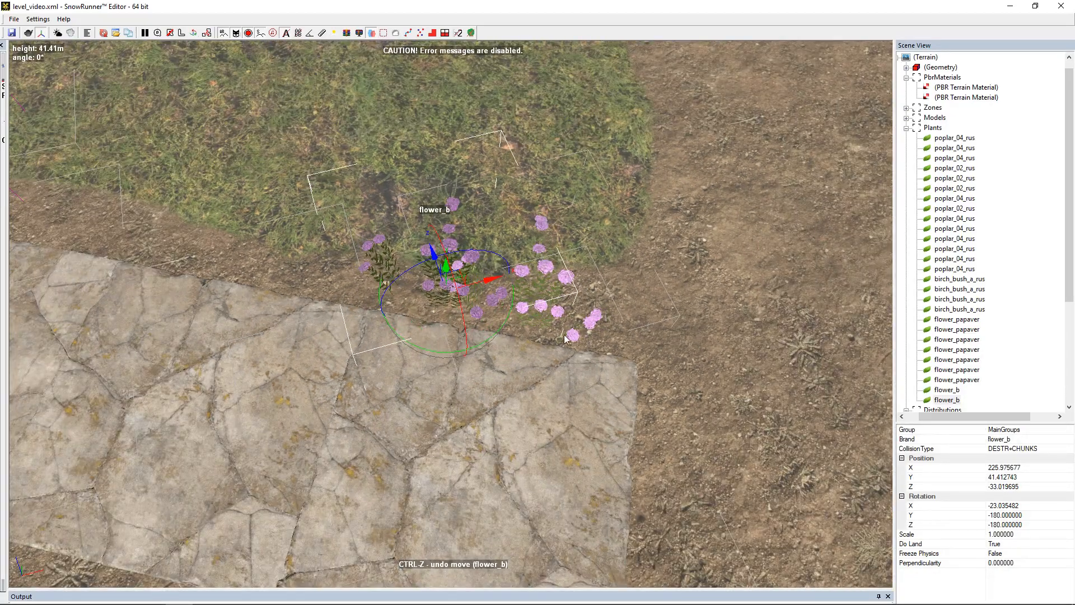
- Duplicate both flower_b plants, move the copied pair further along the path's edge and rotate it
{"action": "left_click", "coordinate": [549, 307], "text": "ctrl"}
{"action": "key", "text": "ctrl+c"}
{"action": "key", "text": "ctrl+v"}
{"action": "left_click_drag", "start_coordinate": [536, 301], "coordinate": [334, 258]}
{"action": "left_click_drag", "start_coordinate": [373, 318], "coordinate": [378, 314]}
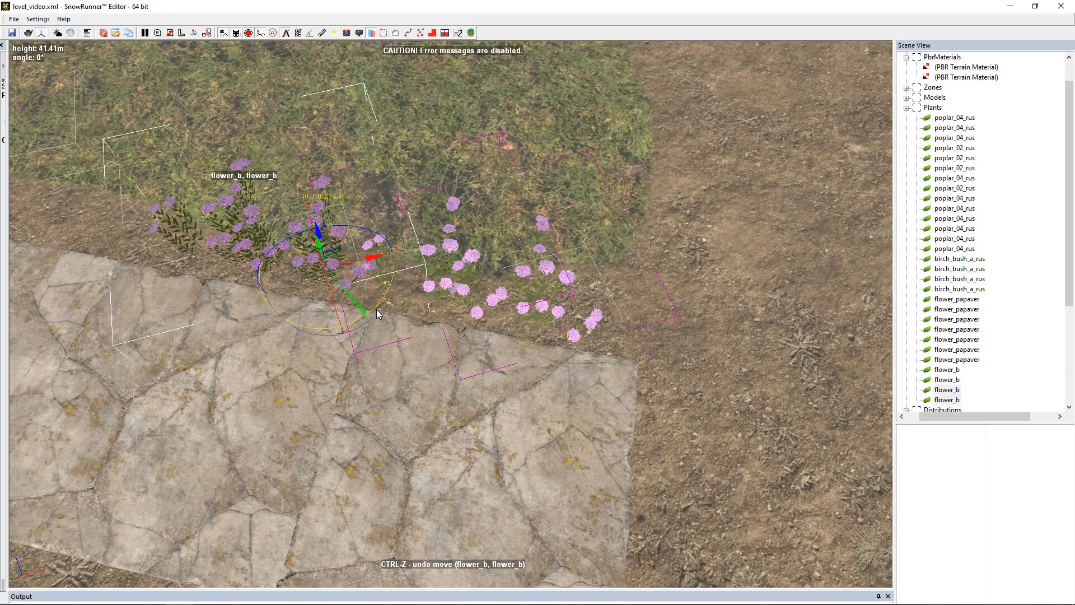
- Select all four flower_b plants, duplicate them and move the copies along the path towards the porch
{"action": "left_click", "coordinate": [546, 285], "text": "ctrl"}
{"action": "left_click", "coordinate": [435, 275], "text": "ctrl"}
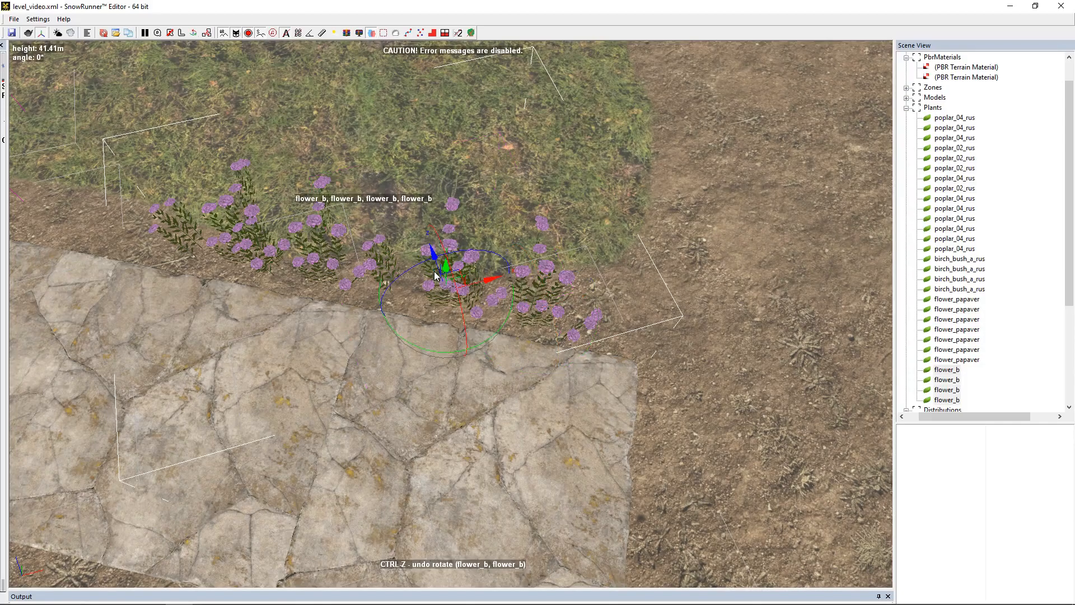
{"action": "key", "text": "ctrl+c"}
{"action": "scroll", "coordinate": [435, 277], "scroll_direction": "down", "scroll_amount": 4}
{"action": "scroll", "coordinate": [290, 235], "scroll_direction": "up", "scroll_amount": 3}
{"action": "key", "text": "ctrl+v"}
{"action": "left_click_drag", "start_coordinate": [561, 333], "coordinate": [291, 277]}
- Duplicate the full row of flower_b plants and move the copies to the opposite side of the stone path
{"action": "scroll", "coordinate": [555, 402], "scroll_direction": "down", "scroll_amount": 3}
{"action": "middle_click_drag", "start_coordinate": [555, 402], "coordinate": [486, 390], "text": "alt"}
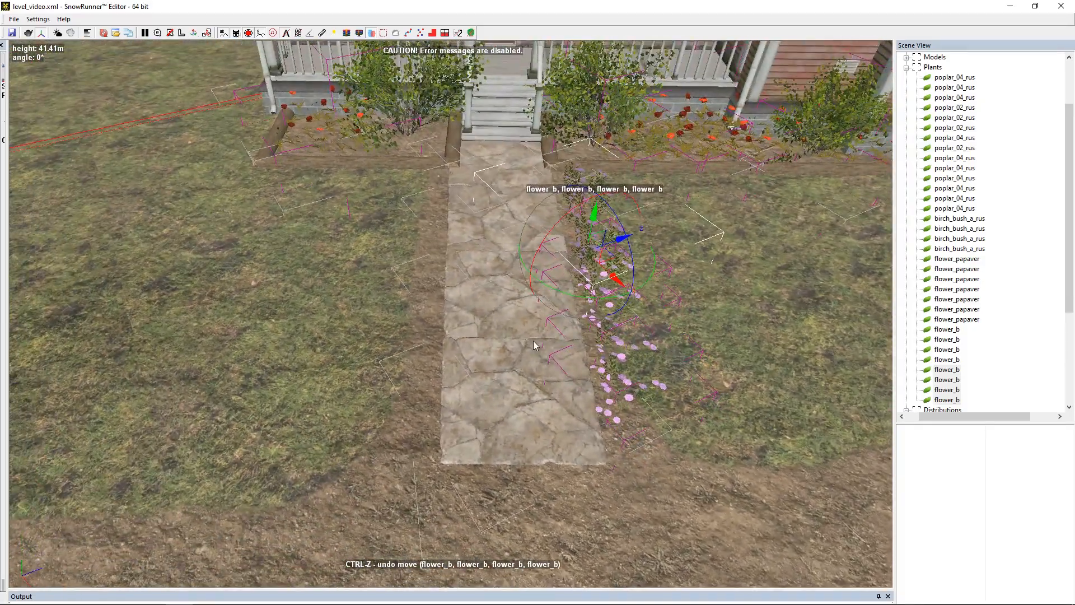
{"action": "scroll", "coordinate": [536, 347], "scroll_direction": "up", "scroll_amount": 3}
{"action": "middle_click_drag", "start_coordinate": [659, 383], "coordinate": [831, 363], "text": "alt"}
{"action": "key", "text": "ctrl+v"}
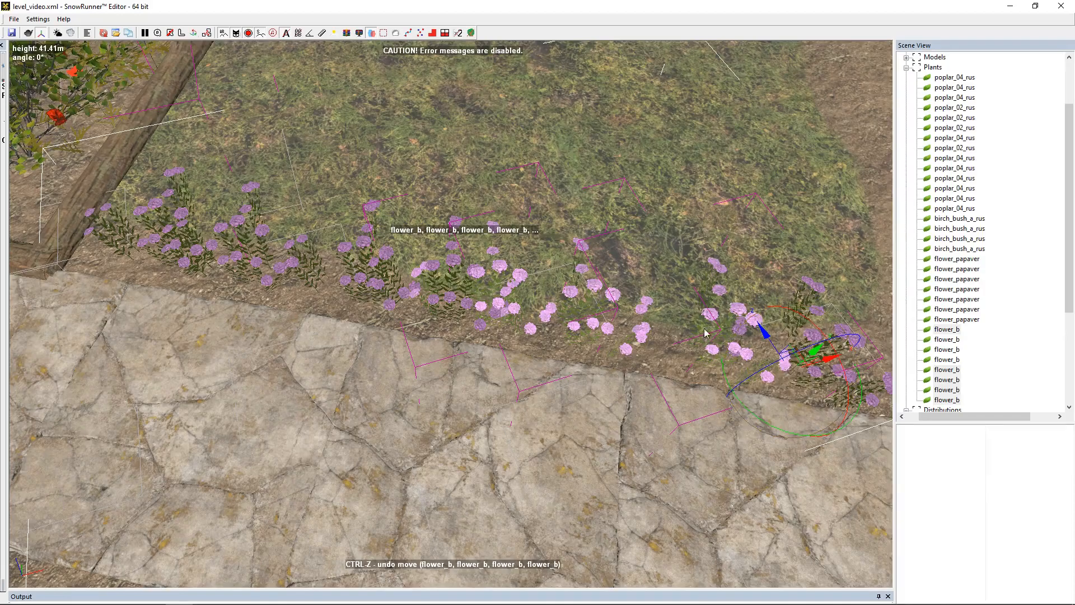
{"action": "left_click", "coordinate": [611, 323], "text": "ctrl"}
{"action": "left_click", "coordinate": [500, 297], "text": "ctrl"}
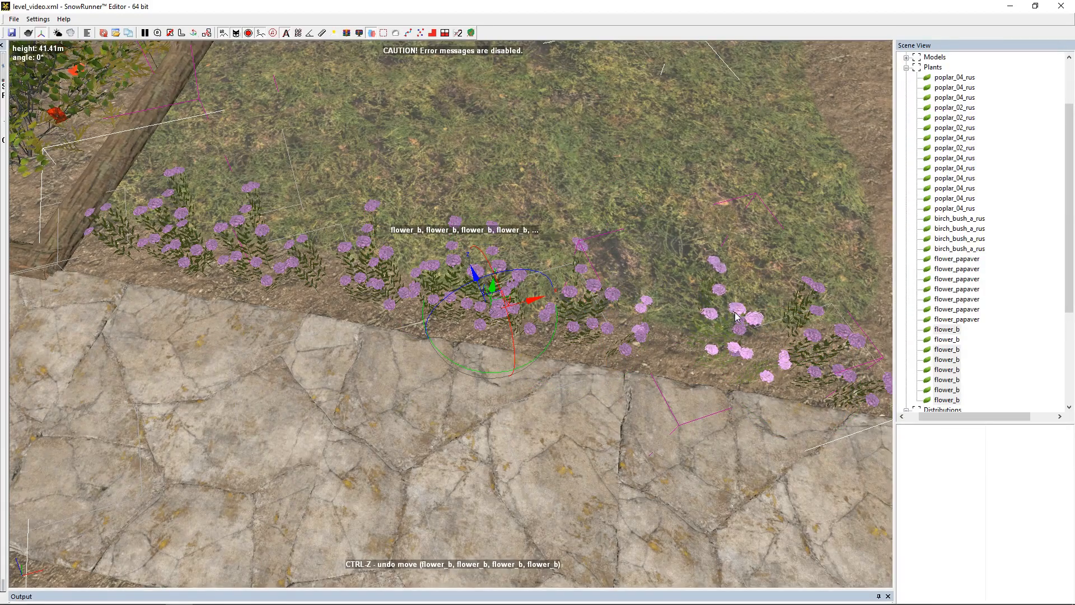
{"action": "scroll", "coordinate": [737, 317], "scroll_direction": "down", "scroll_amount": 5}
{"action": "left_click_drag", "start_coordinate": [604, 335], "coordinate": [570, 509]}
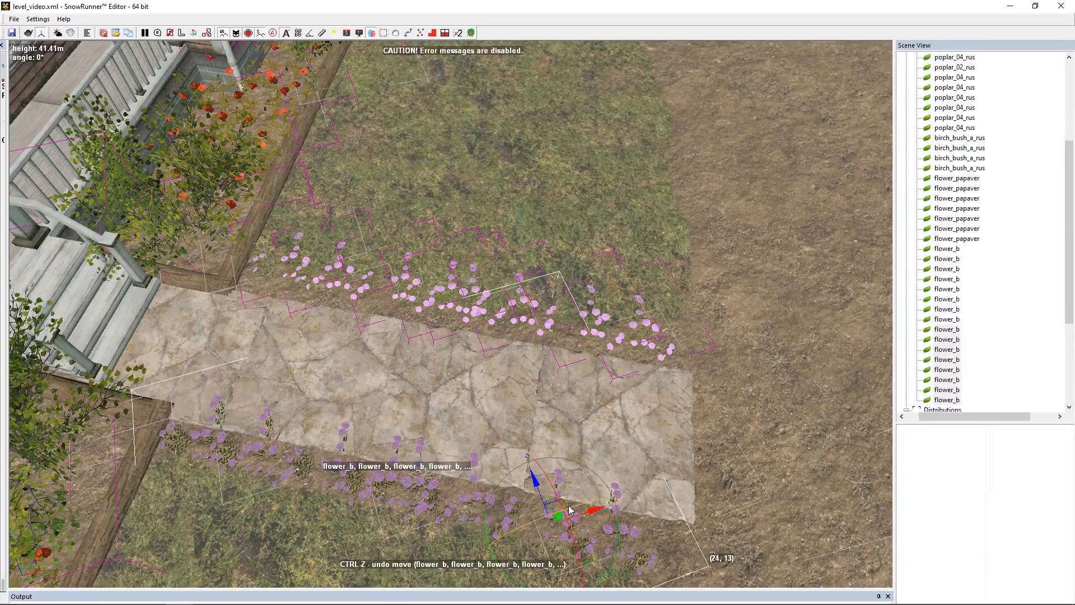
- Rotate the copied flower row so it lines up with its side of the path, then deselect it
{"action": "scroll", "coordinate": [569, 510], "scroll_direction": "down", "scroll_amount": 5}
{"action": "scroll", "coordinate": [569, 414], "scroll_direction": "up", "scroll_amount": 6}
{"action": "middle_click_drag", "start_coordinate": [629, 491], "coordinate": [554, 448]}
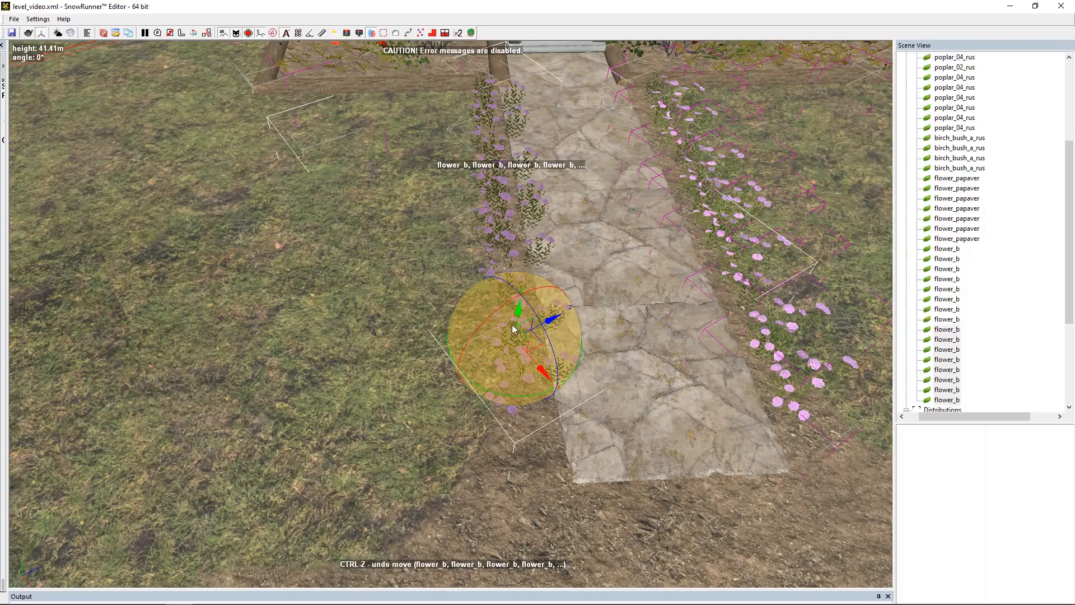
{"action": "scroll", "coordinate": [504, 370], "scroll_direction": "up", "scroll_amount": 3}
{"action": "left_click_drag", "start_coordinate": [498, 378], "coordinate": [708, 382]}
{"action": "middle_click_drag", "start_coordinate": [675, 222], "coordinate": [715, 246], "text": "alt"}
{"action": "scroll", "coordinate": [714, 246], "scroll_direction": "down", "scroll_amount": 2}
{"action": "left_click", "coordinate": [488, 465]}
{"action": "middle_click_drag", "start_coordinate": [488, 465], "coordinate": [358, 363], "text": "alt"}
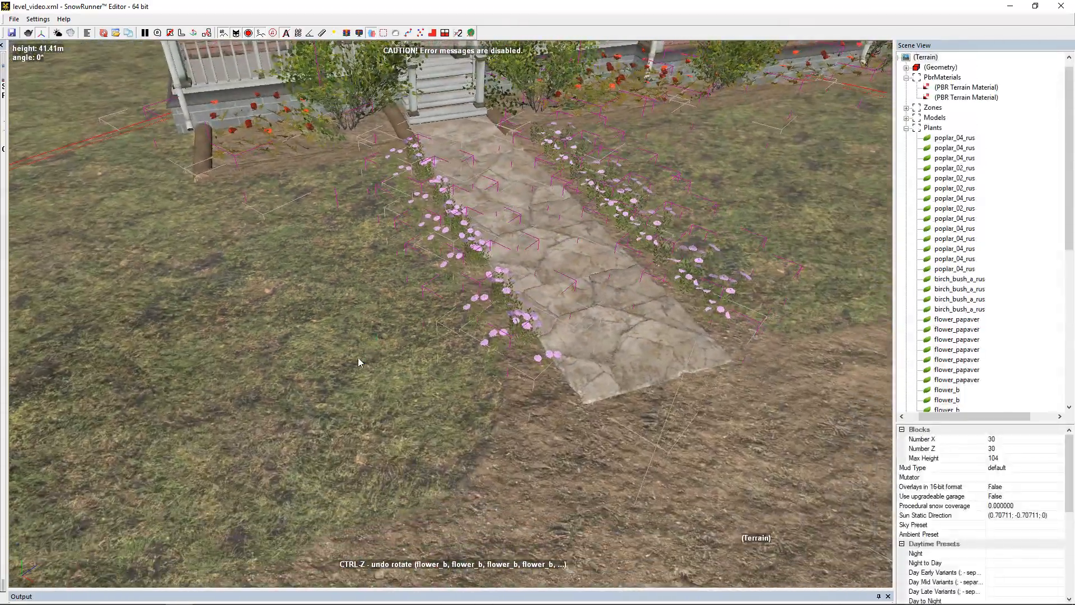
- Add a bush_b_rus plant, scale it to about 0.45 and place it in the flower row near the path's outer end
{"action": "right_click", "coordinate": [319, 392]}
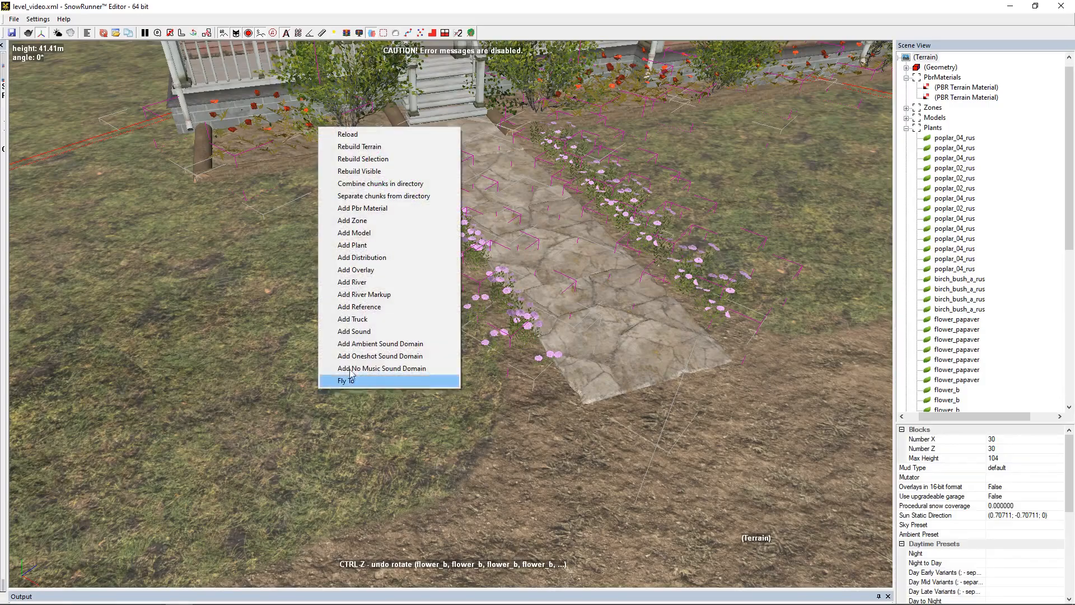
{"action": "left_click", "coordinate": [373, 245]}
{"action": "scroll", "coordinate": [521, 313], "scroll_direction": "down", "scroll_amount": 10}
{"action": "scroll", "coordinate": [521, 323], "scroll_direction": "down", "scroll_amount": 10}
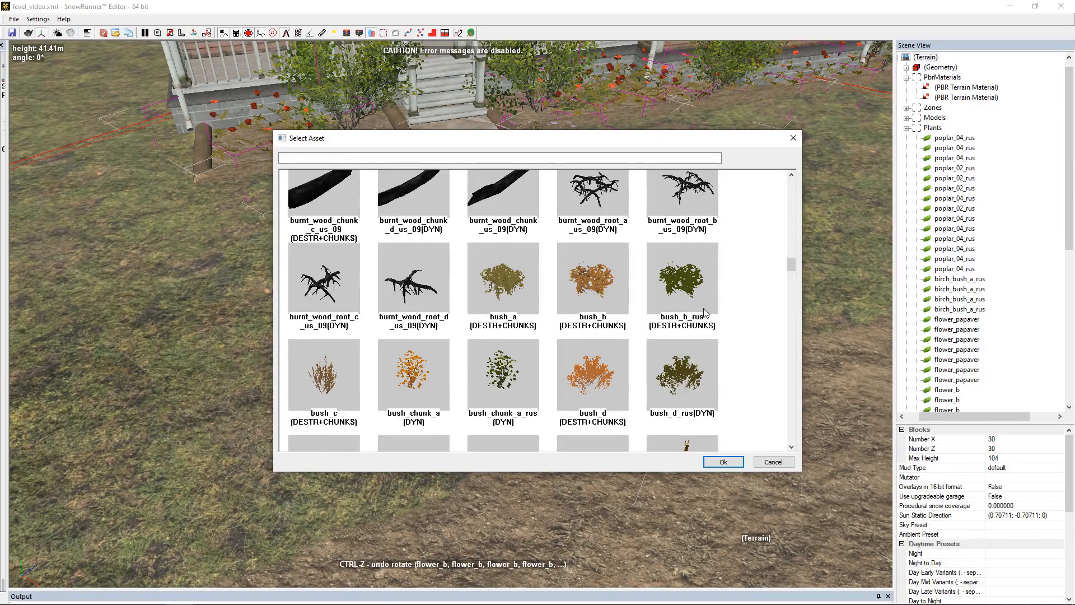
{"action": "scroll", "coordinate": [616, 314], "scroll_direction": "down", "scroll_amount": 3}
{"action": "scroll", "coordinate": [682, 250], "scroll_direction": "up", "scroll_amount": 3}
{"action": "double_click", "coordinate": [682, 297]}
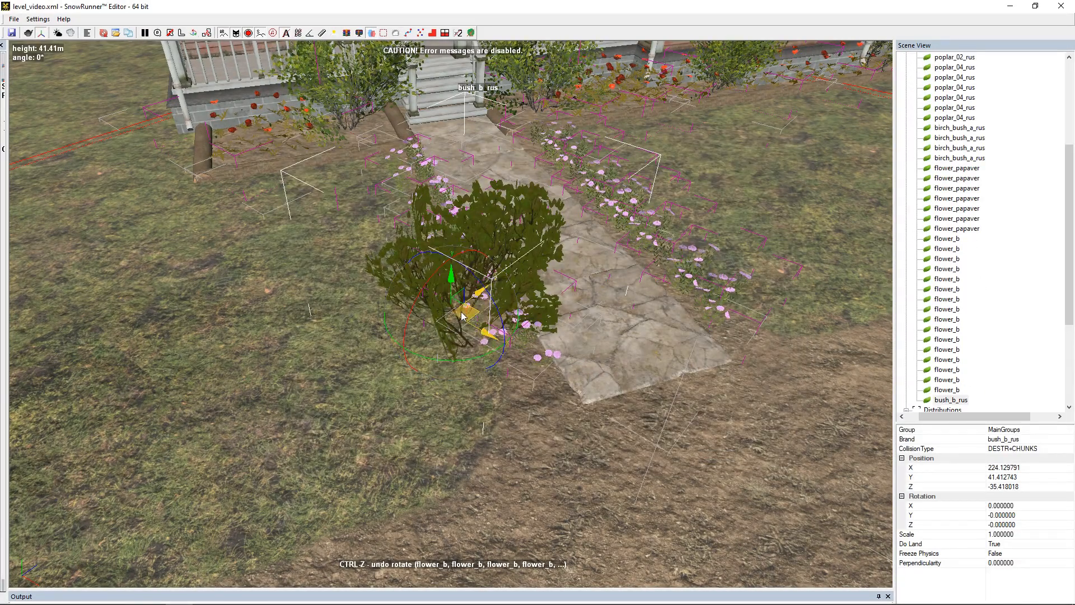
{"action": "left_click_drag", "start_coordinate": [447, 318], "coordinate": [505, 327]}
{"action": "middle_click_drag", "start_coordinate": [627, 301], "coordinate": [618, 347], "text": "alt"}
- Duplicate the small bush into the opposite flower row and rotate both bushes
{"action": "key", "text": "ctrl+c"}
{"action": "key", "text": "ctrl+v"}
{"action": "scroll", "coordinate": [514, 369], "scroll_direction": "up", "scroll_amount": 5}
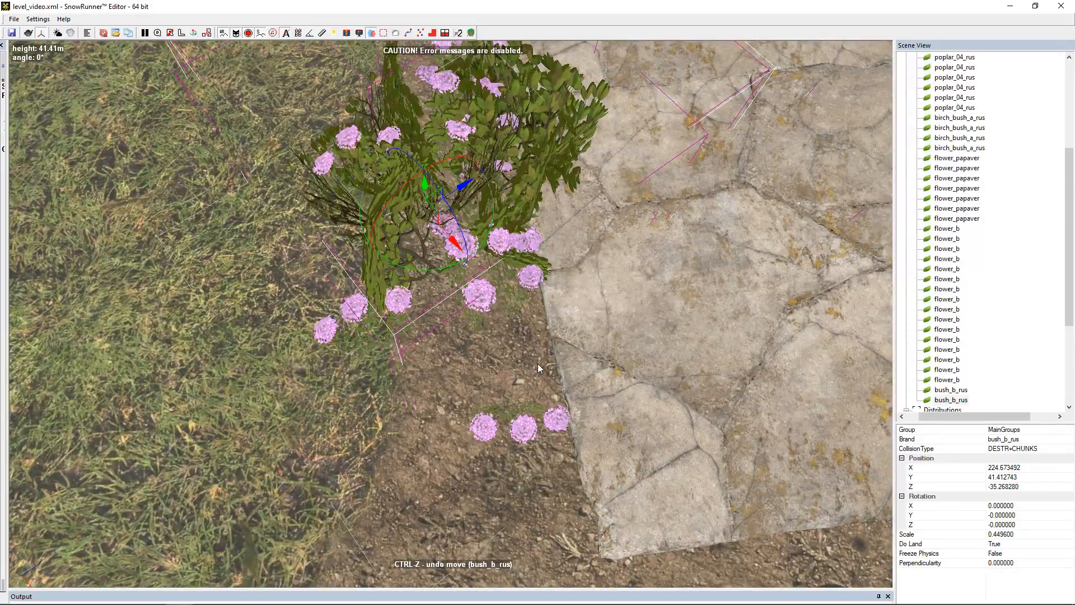
{"action": "scroll", "coordinate": [491, 238], "scroll_direction": "down", "scroll_amount": 5}
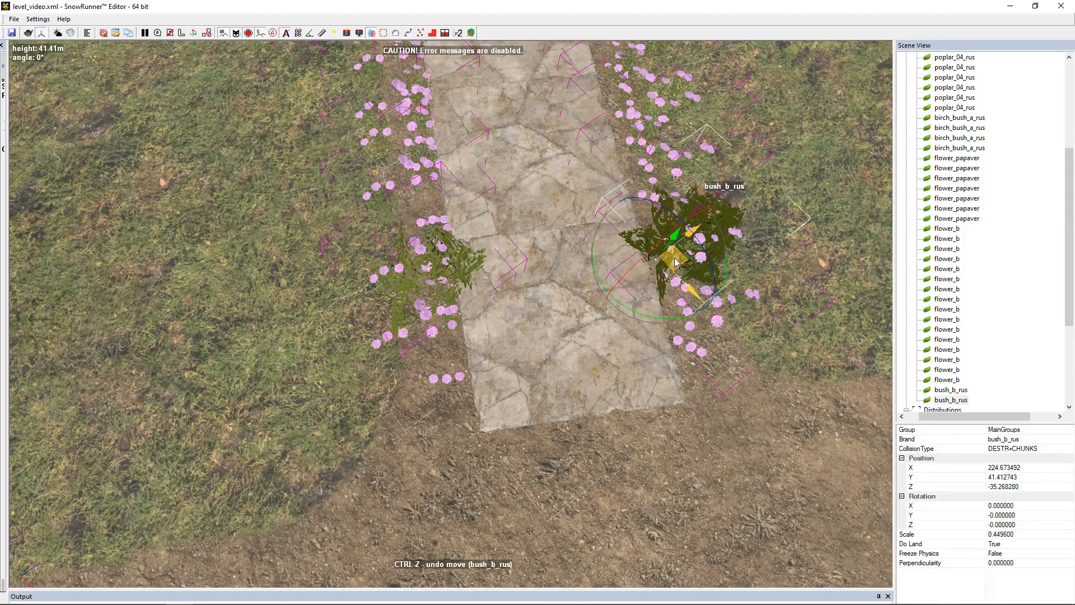
{"action": "left_click", "coordinate": [404, 288], "text": "ctrl"}
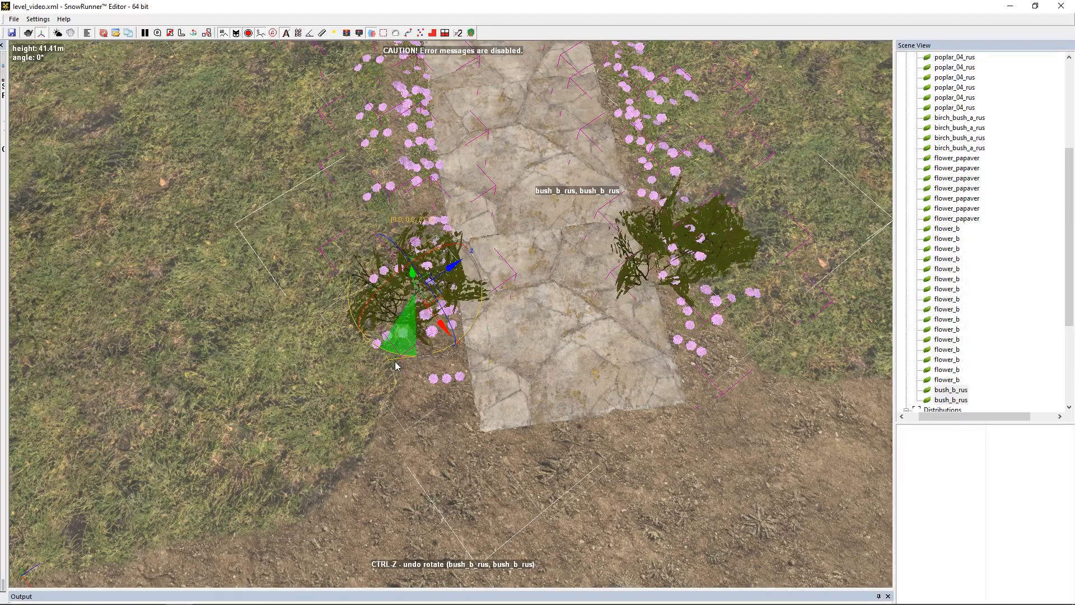
- Duplicate the pair of bushes, move the copies to the middle of the path's sides and rotate them
{"action": "middle_click_drag", "start_coordinate": [671, 251], "coordinate": [658, 326]}
{"action": "key", "text": "ctrl+v"}
{"action": "left_click_drag", "start_coordinate": [416, 367], "coordinate": [403, 212]}
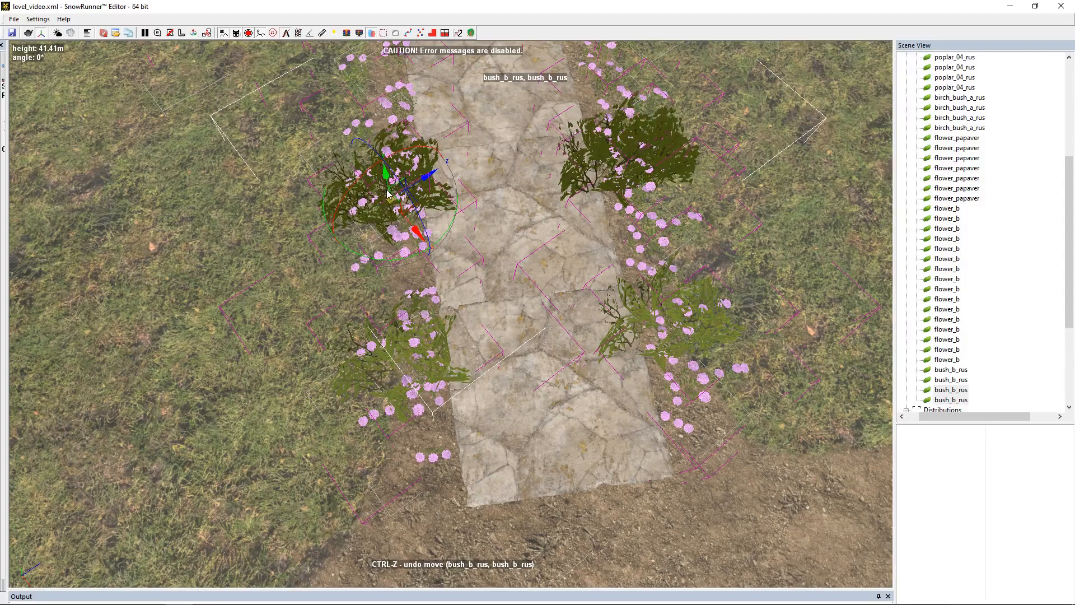
{"action": "left_click_drag", "start_coordinate": [400, 264], "coordinate": [416, 221]}
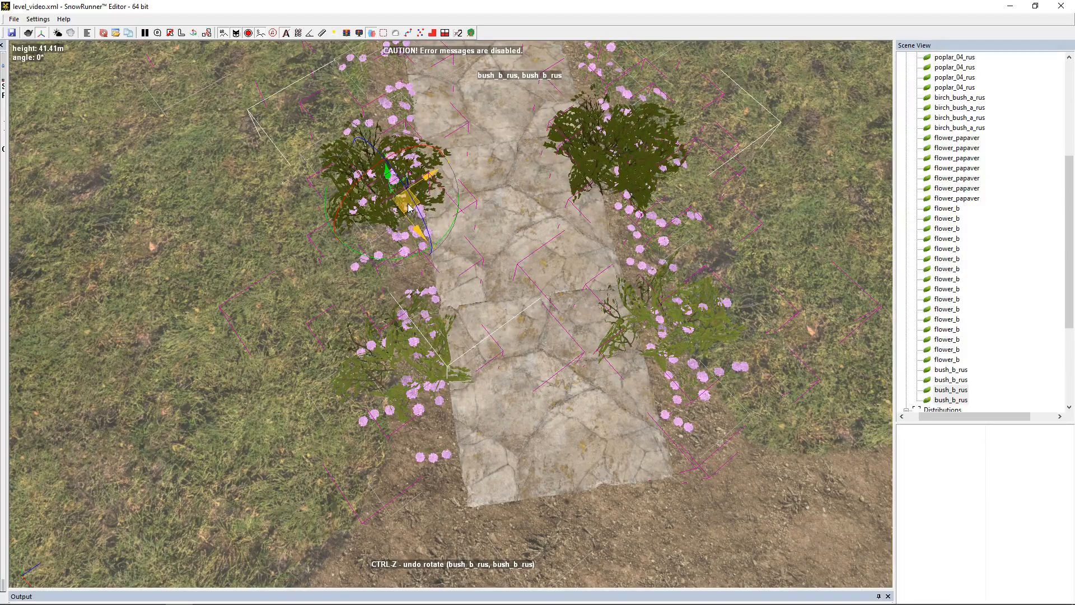
- Duplicate the middle pair of bushes and place the copies on both sides of the path by the porch steps
{"action": "middle_click_drag", "start_coordinate": [479, 173], "coordinate": [504, 351]}
{"action": "key", "text": "ctrl+c"}
{"action": "key", "text": "ctrl+v"}
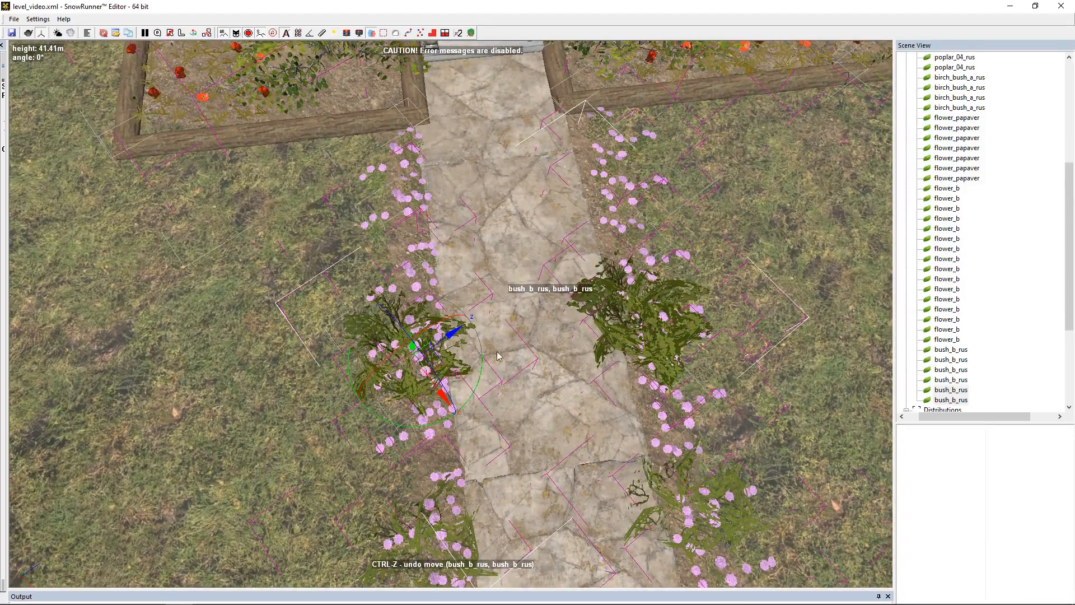
{"action": "left_click_drag", "start_coordinate": [432, 365], "coordinate": [406, 174]}
{"action": "scroll", "coordinate": [665, 244], "scroll_direction": "down", "scroll_amount": 4}
{"action": "left_click", "coordinate": [723, 370]}
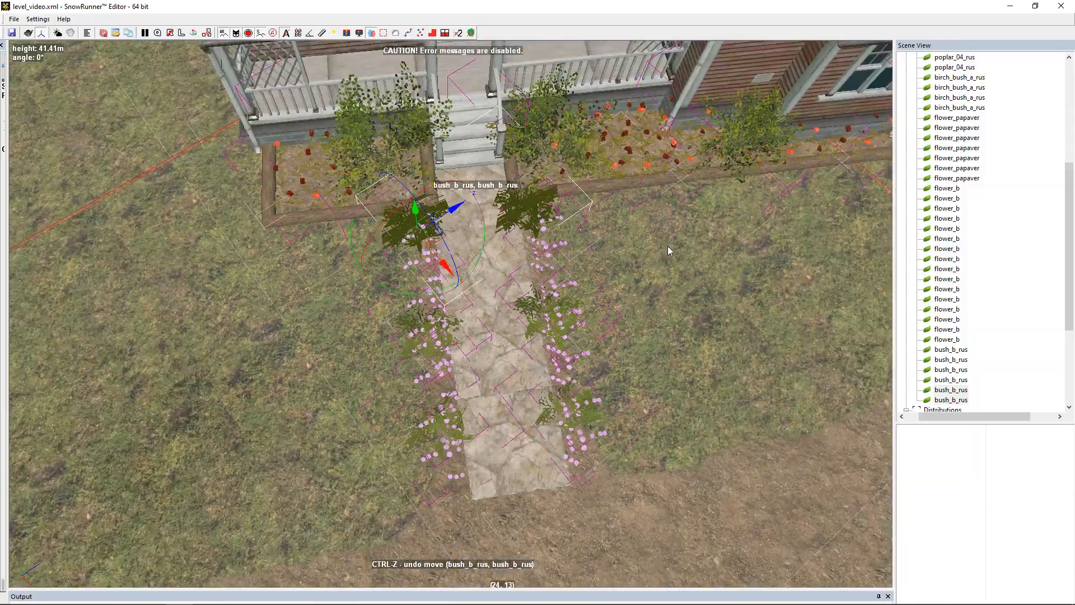
- Add a bench_01 model to the terrain, searching the model assets for "ch", and place it by the porch steps
{"action": "scroll", "coordinate": [667, 365], "scroll_direction": "up", "scroll_amount": 3}
{"action": "middle_click_drag", "start_coordinate": [677, 343], "coordinate": [732, 386], "text": "alt"}
{"action": "scroll", "coordinate": [680, 336], "scroll_direction": "down", "scroll_amount": 3}
{"action": "scroll", "coordinate": [560, 308], "scroll_direction": "up", "scroll_amount": 5}
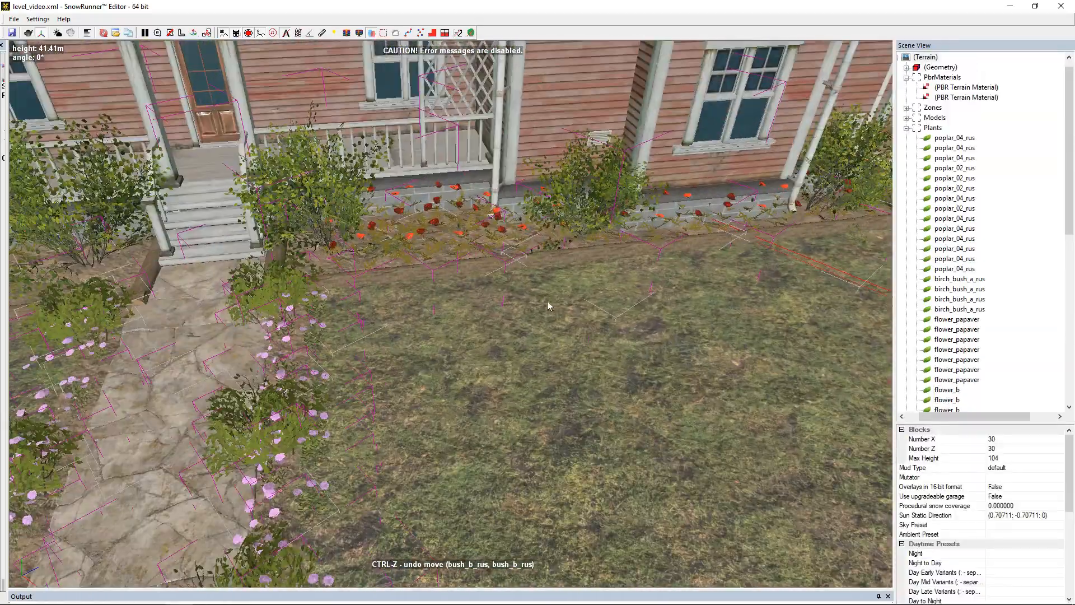
{"action": "middle_click_drag", "start_coordinate": [505, 286], "coordinate": [455, 297], "text": "alt"}
{"action": "scroll", "coordinate": [455, 297], "scroll_direction": "down", "scroll_amount": 2}
{"action": "scroll", "coordinate": [456, 299], "scroll_direction": "down", "scroll_amount": 10}
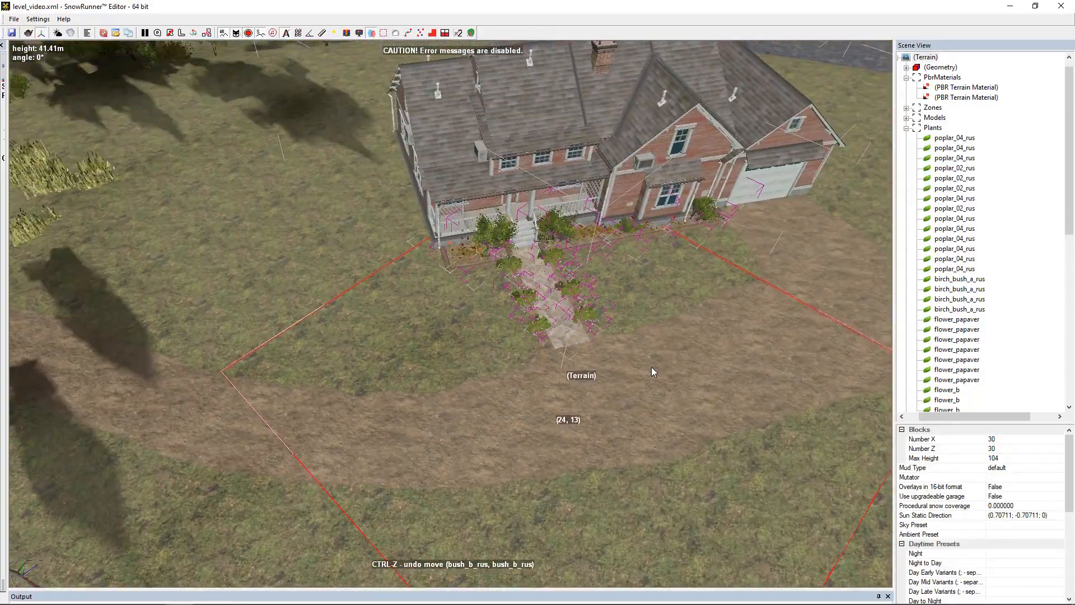
{"action": "right_click", "coordinate": [652, 367]}
{"action": "left_click", "coordinate": [700, 213]}
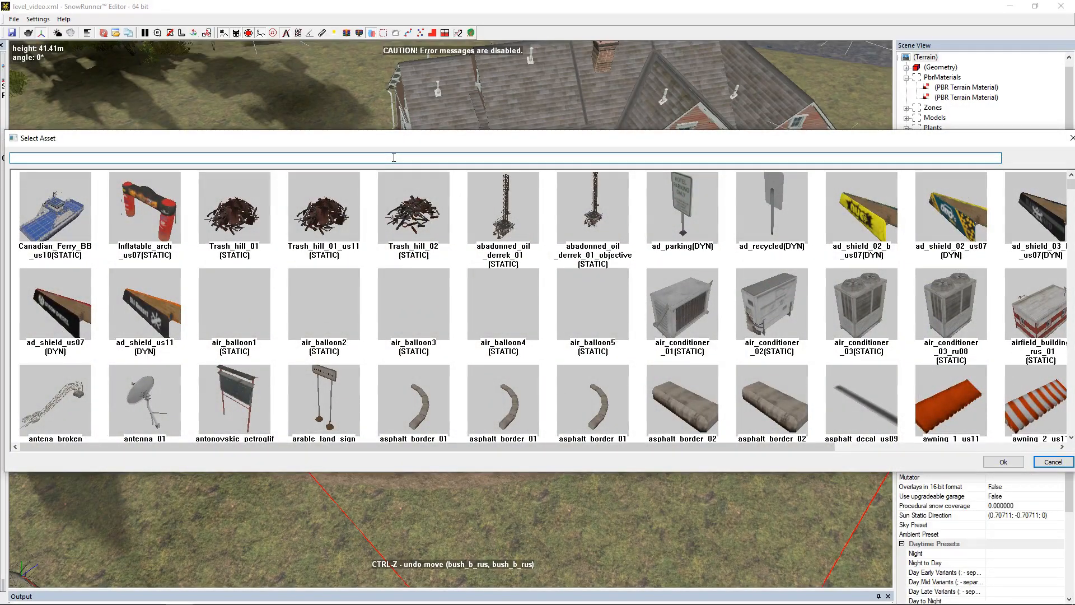
{"action": "type", "text": "ch"}
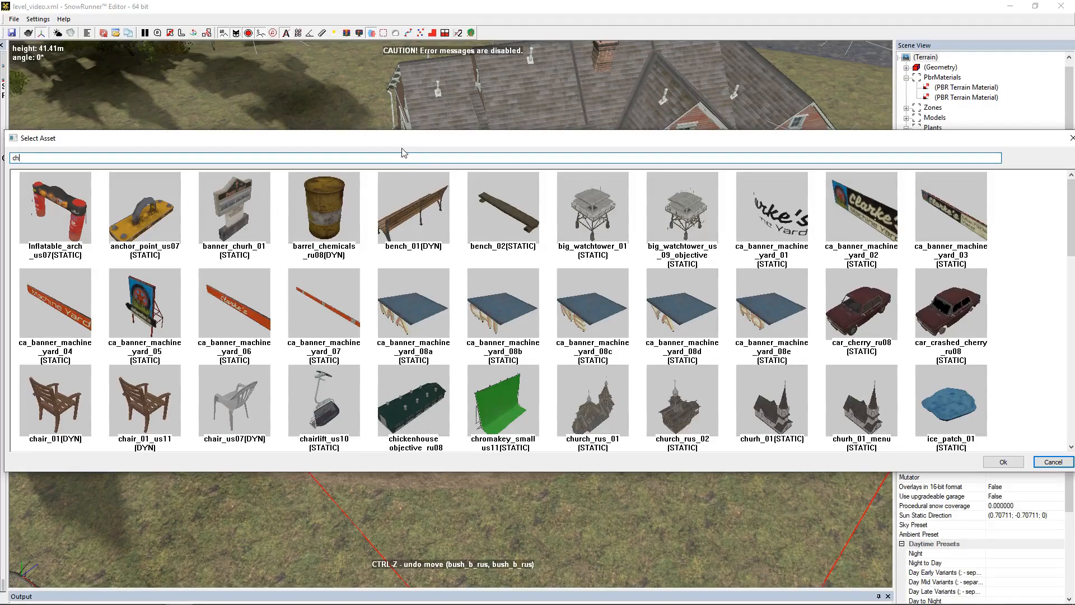
{"action": "double_click", "coordinate": [418, 214]}
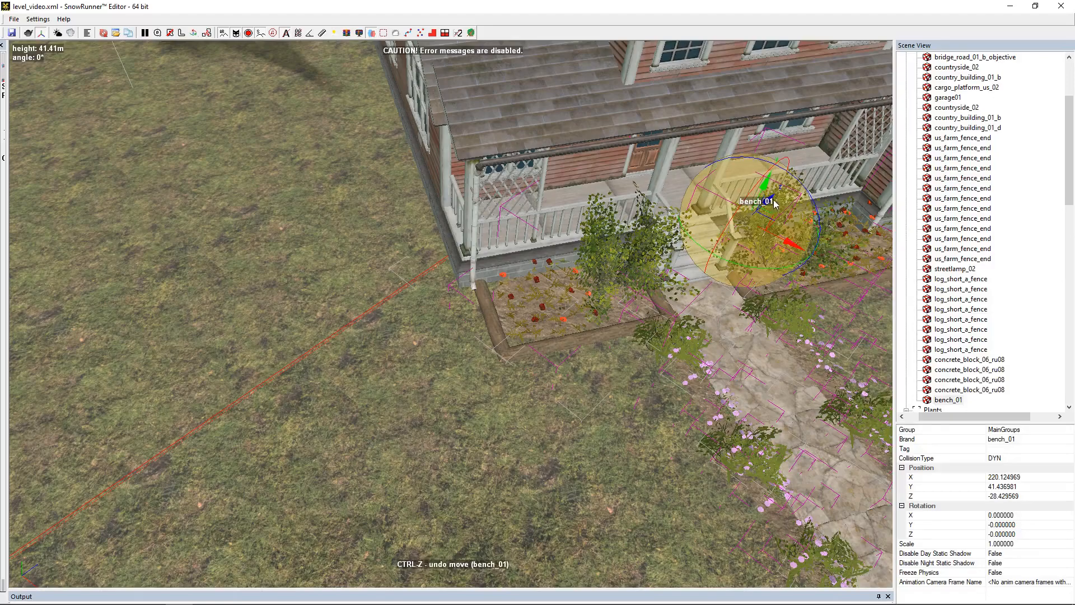
- Raise the bench to porch level, scale it to about 1.83 and rotate it about -58.7° to sit beside the front door
{"action": "scroll", "coordinate": [773, 204], "scroll_direction": "up", "scroll_amount": 4}
{"action": "left_click_drag", "start_coordinate": [618, 255], "coordinate": [639, 143]}
{"action": "scroll", "coordinate": [623, 171], "scroll_direction": "up", "scroll_amount": 3}
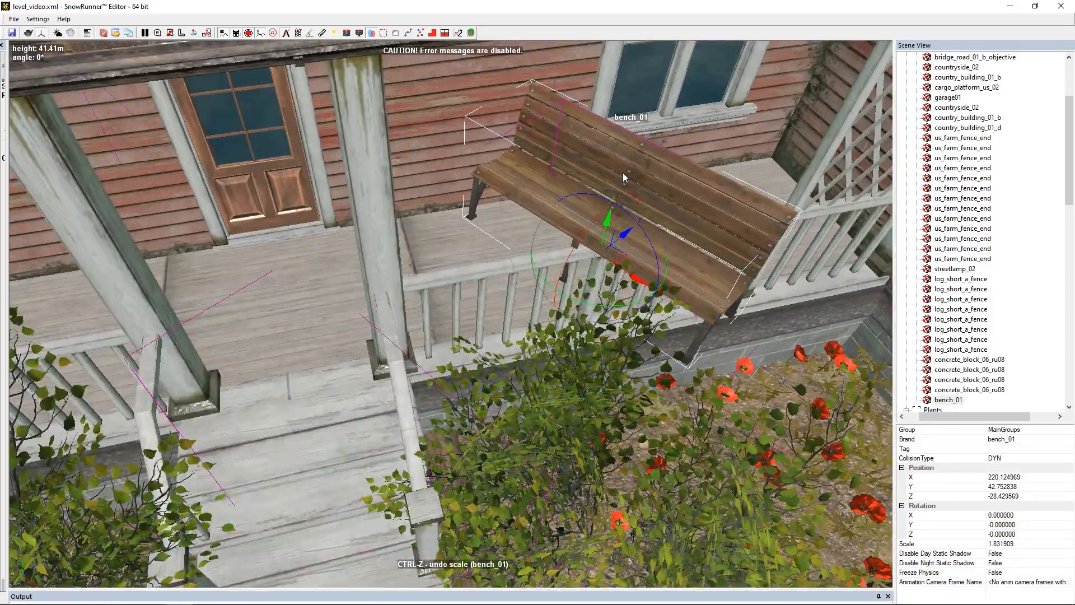
{"action": "left_click_drag", "start_coordinate": [601, 306], "coordinate": [669, 309]}
{"action": "left_click_drag", "start_coordinate": [609, 220], "coordinate": [584, 213]}
{"action": "scroll", "coordinate": [479, 238], "scroll_direction": "up", "scroll_amount": 6}
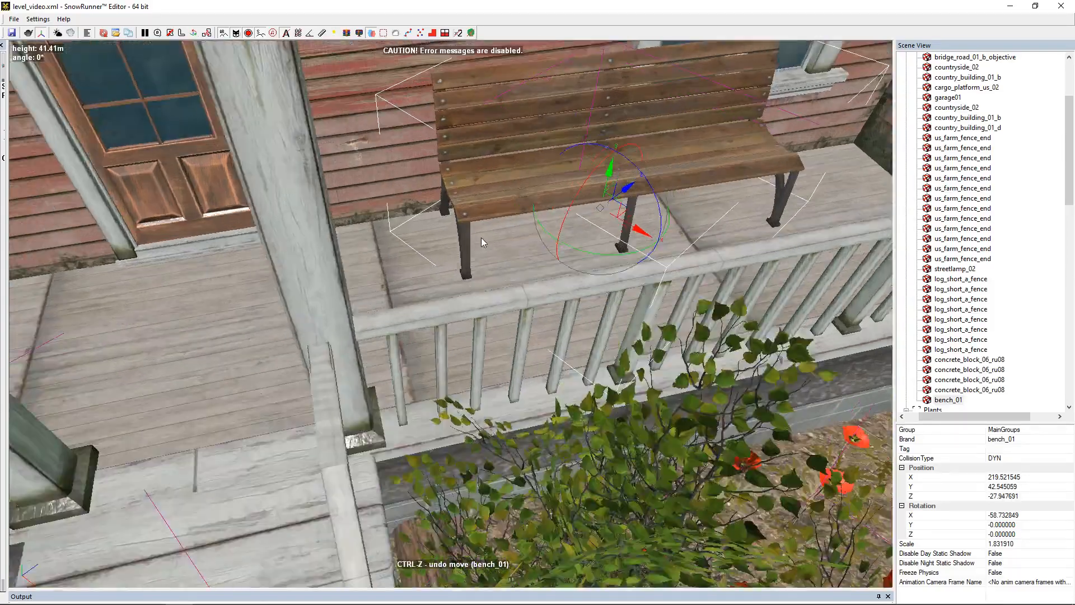
- Lower the bench onto the porch floor at a height of about 42.18 and shift it toward the house wall
{"action": "middle_click_drag", "start_coordinate": [458, 262], "coordinate": [496, 250], "text": "alt"}
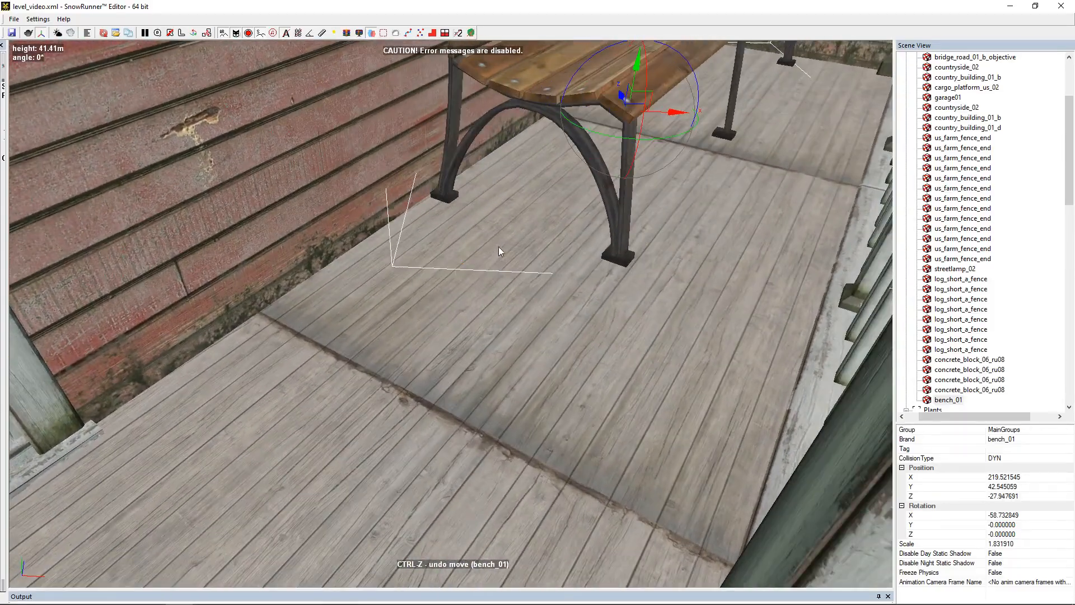
{"action": "left_click_drag", "start_coordinate": [635, 65], "coordinate": [671, 156]}
{"action": "scroll", "coordinate": [631, 198], "scroll_direction": "down", "scroll_amount": 2}
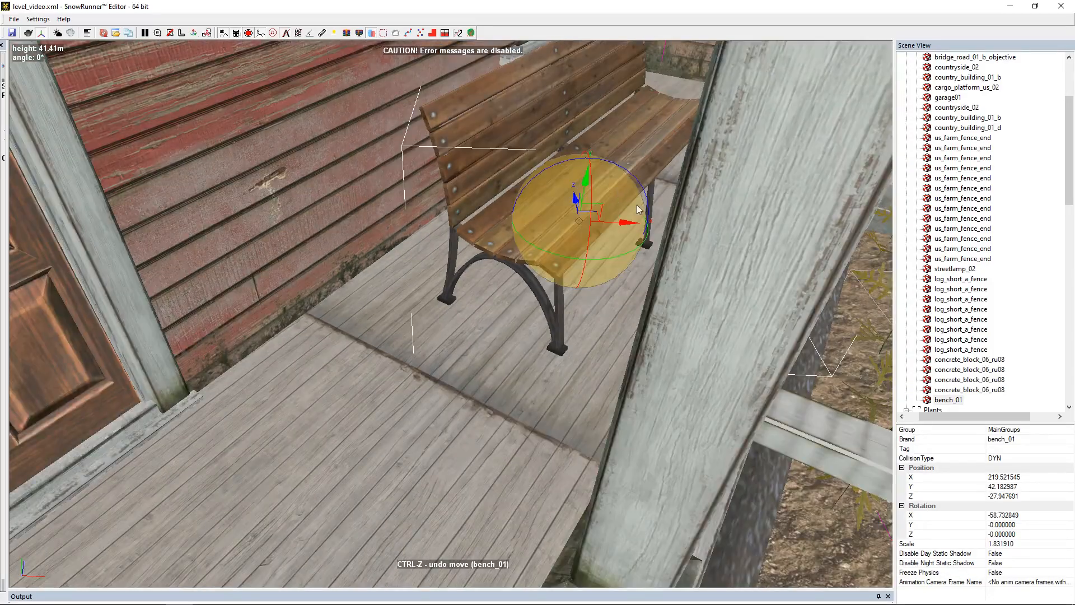
{"action": "middle_click_drag", "start_coordinate": [749, 302], "coordinate": [770, 351]}
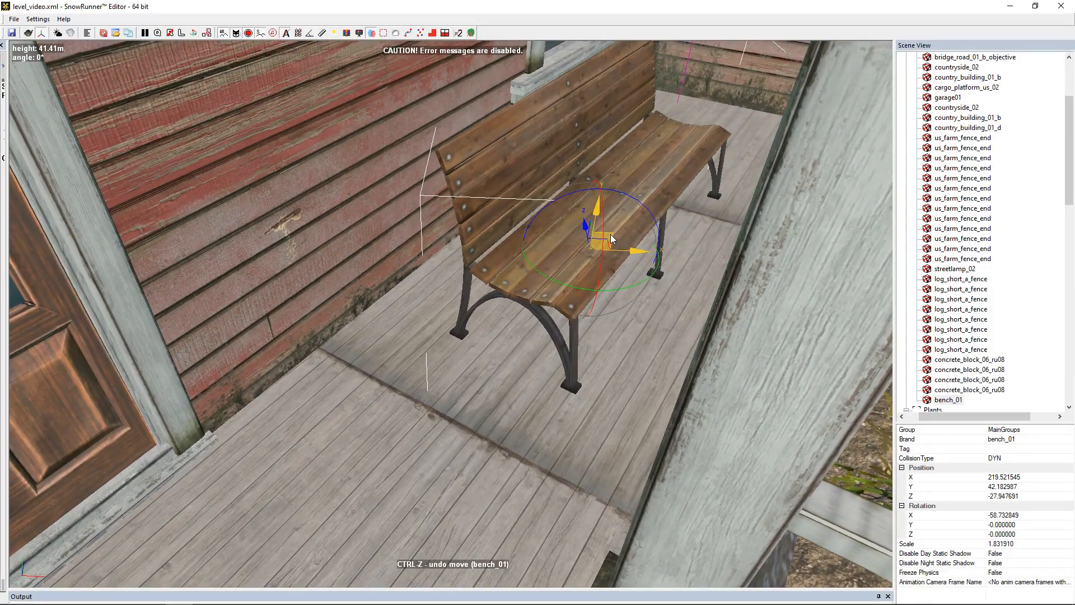
{"action": "left_click_drag", "start_coordinate": [600, 247], "coordinate": [548, 230]}
- Add a rus_furniture_table_01 model, searching the model assets for "tab"
{"action": "scroll", "coordinate": [694, 346], "scroll_direction": "down", "scroll_amount": 10}
{"action": "scroll", "coordinate": [711, 371], "scroll_direction": "up", "scroll_amount": 3}
{"action": "right_click_drag", "start_coordinate": [708, 368], "coordinate": [640, 415]}
{"action": "left_click", "coordinate": [654, 411]}
{"action": "scroll", "coordinate": [641, 415], "scroll_direction": "down", "scroll_amount": 3}
{"action": "right_click", "coordinate": [557, 441]}
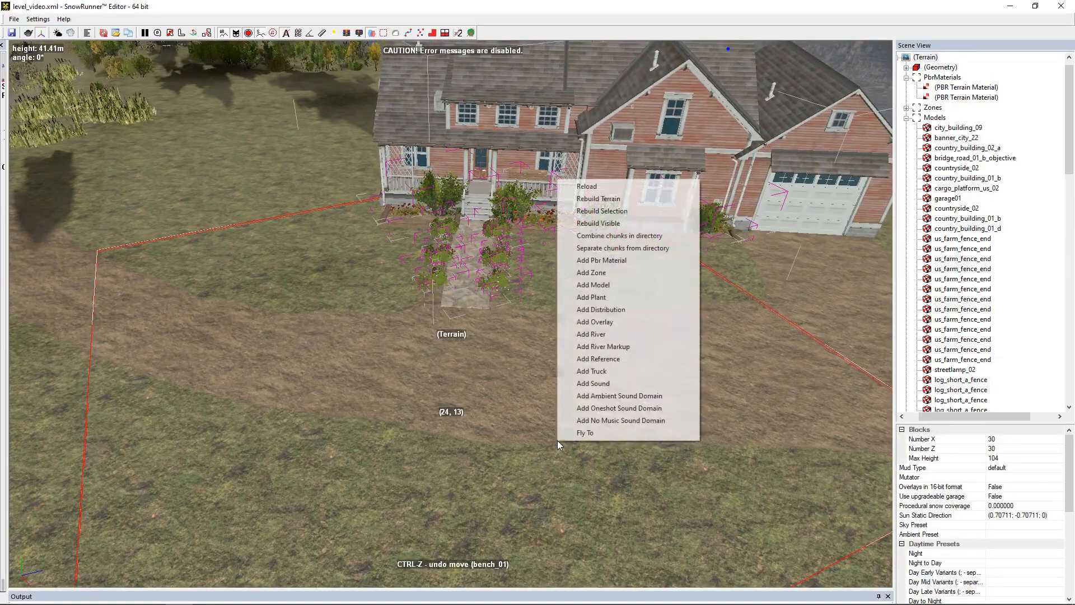
{"action": "left_click", "coordinate": [603, 289]}
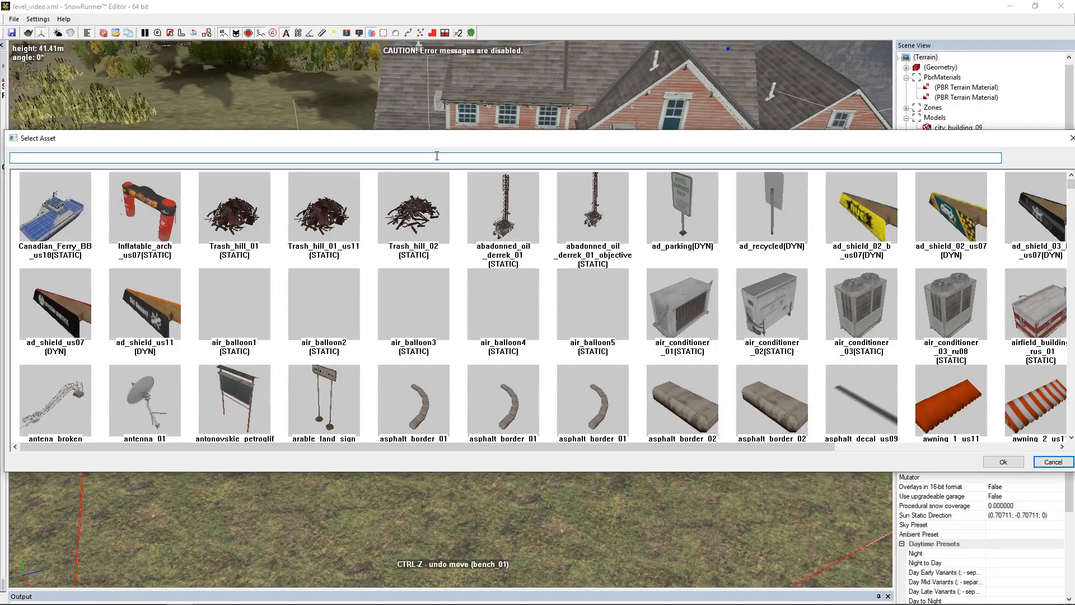
{"action": "type", "text": "ta"}
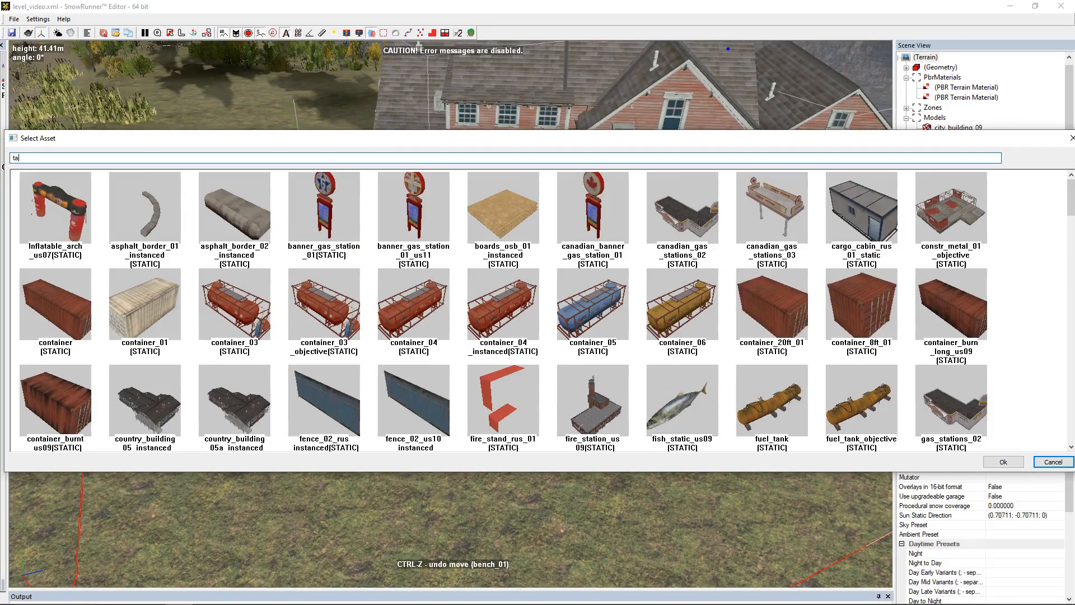
{"action": "type", "text": "b"}
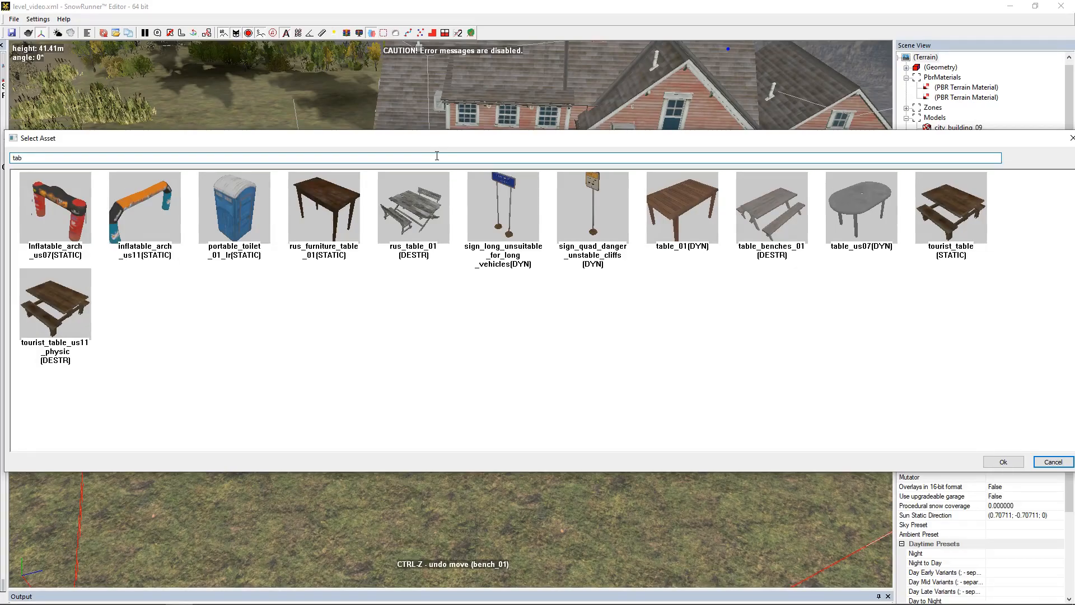
{"action": "double_click", "coordinate": [321, 204]}
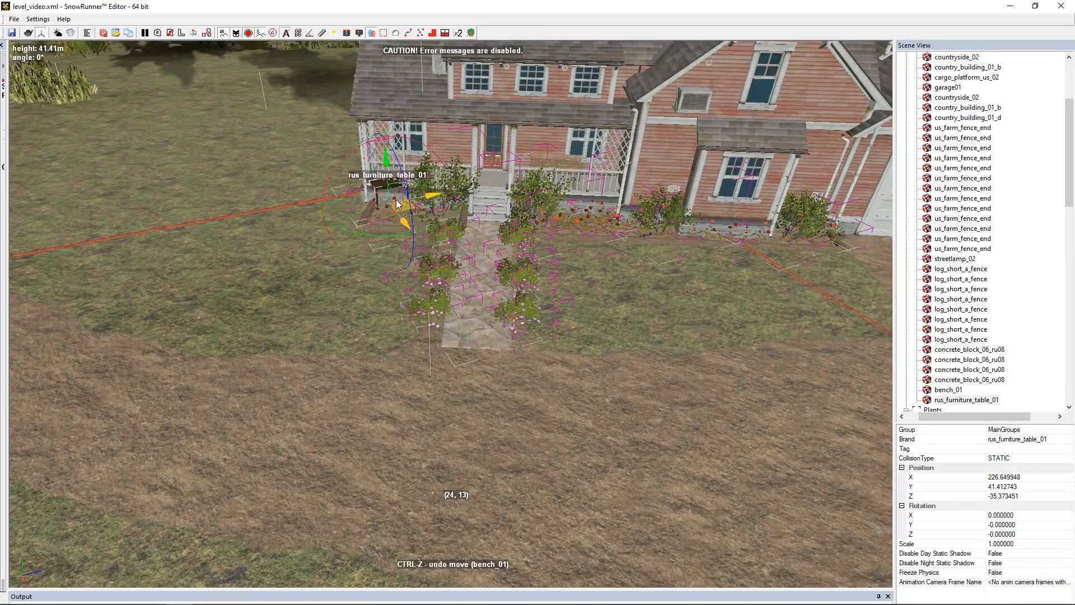
- Place the table on the porch between the window and the door, scaled to about 0.86 and rotated about 27°
{"action": "scroll", "coordinate": [448, 178], "scroll_direction": "up", "scroll_amount": 5}
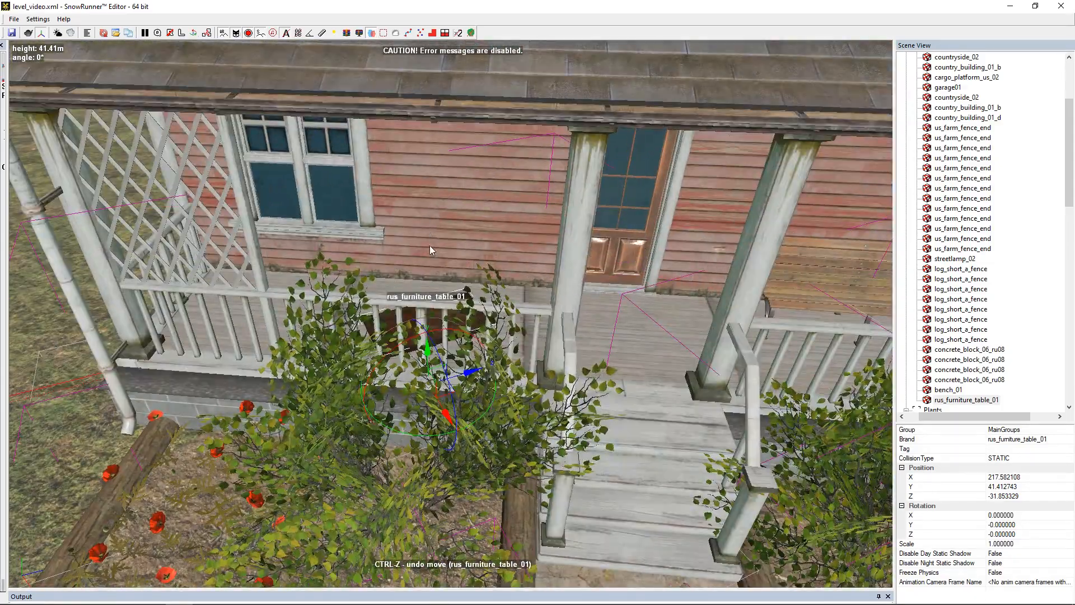
{"action": "scroll", "coordinate": [432, 232], "scroll_direction": "up", "scroll_amount": 4}
{"action": "left_click_drag", "start_coordinate": [432, 465], "coordinate": [493, 342]}
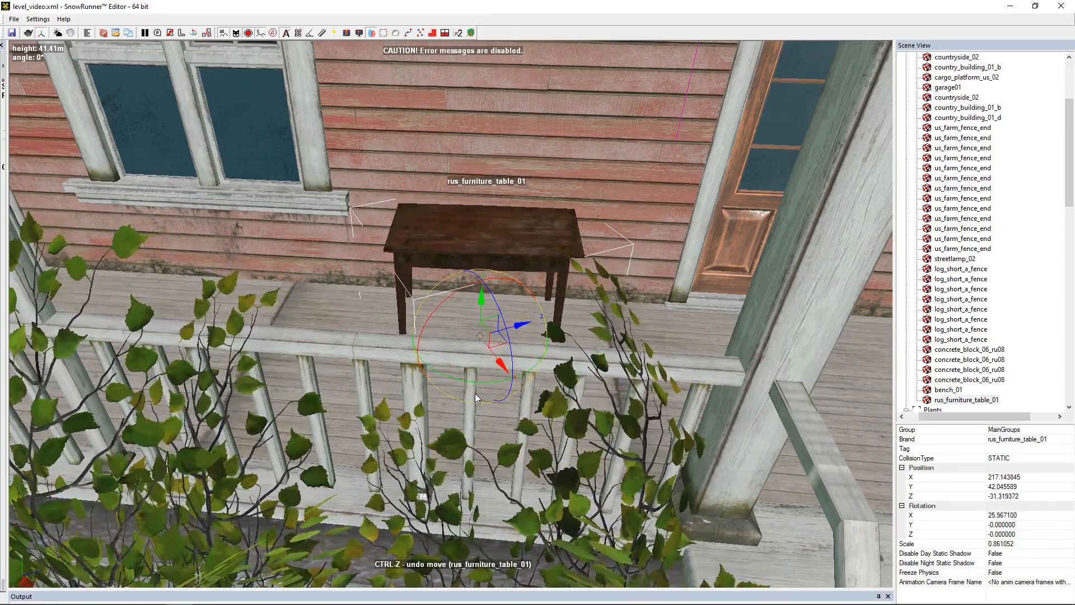
{"action": "left_click_drag", "start_coordinate": [475, 383], "coordinate": [470, 382]}
- Add a rus_pail_01 model beside the porch, searching the model assets for "pail"
{"action": "scroll", "coordinate": [335, 446], "scroll_direction": "down", "scroll_amount": 4}
{"action": "scroll", "coordinate": [333, 446], "scroll_direction": "down", "scroll_amount": 4}
{"action": "middle_click_drag", "start_coordinate": [333, 446], "coordinate": [448, 376]}
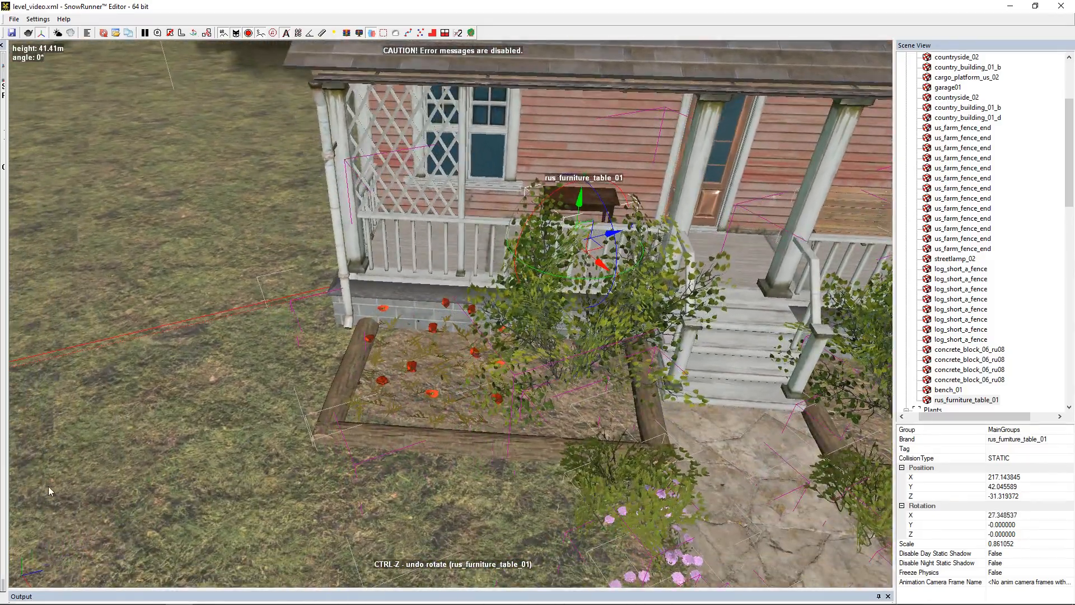
{"action": "left_click", "coordinate": [53, 486]}
{"action": "scroll", "coordinate": [151, 442], "scroll_direction": "down", "scroll_amount": 4}
{"action": "scroll", "coordinate": [178, 437], "scroll_direction": "up", "scroll_amount": 1}
{"action": "right_click", "coordinate": [176, 461]}
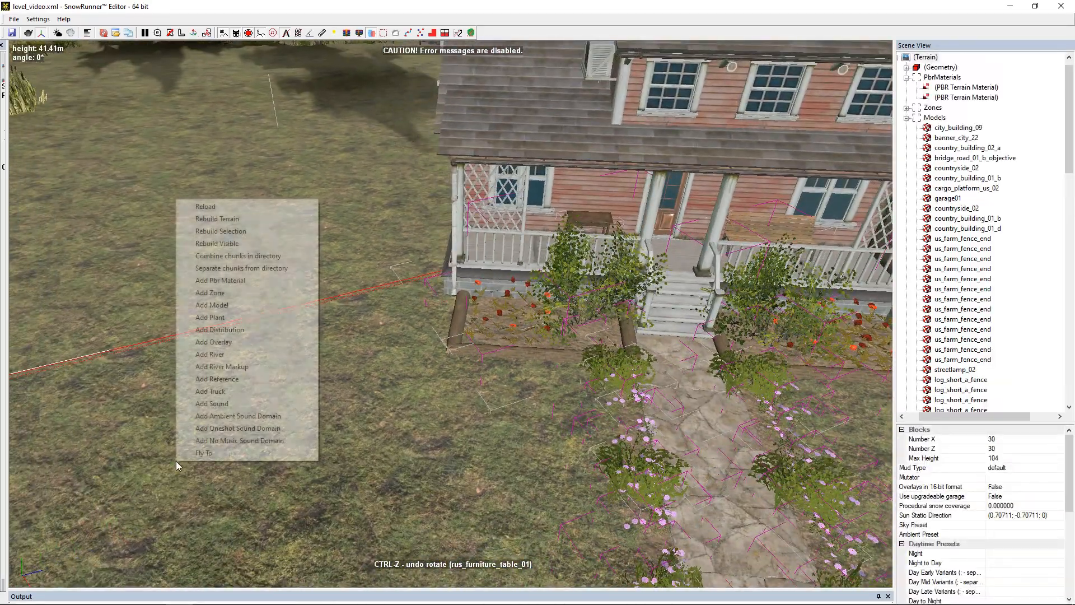
{"action": "left_click", "coordinate": [237, 306]}
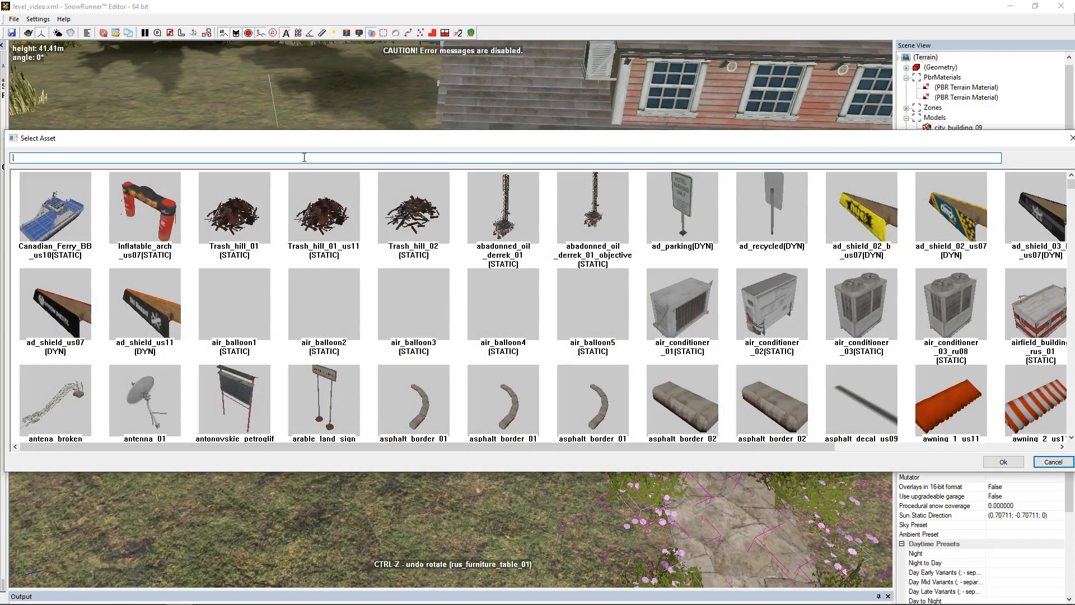
{"action": "type", "text": "pail"}
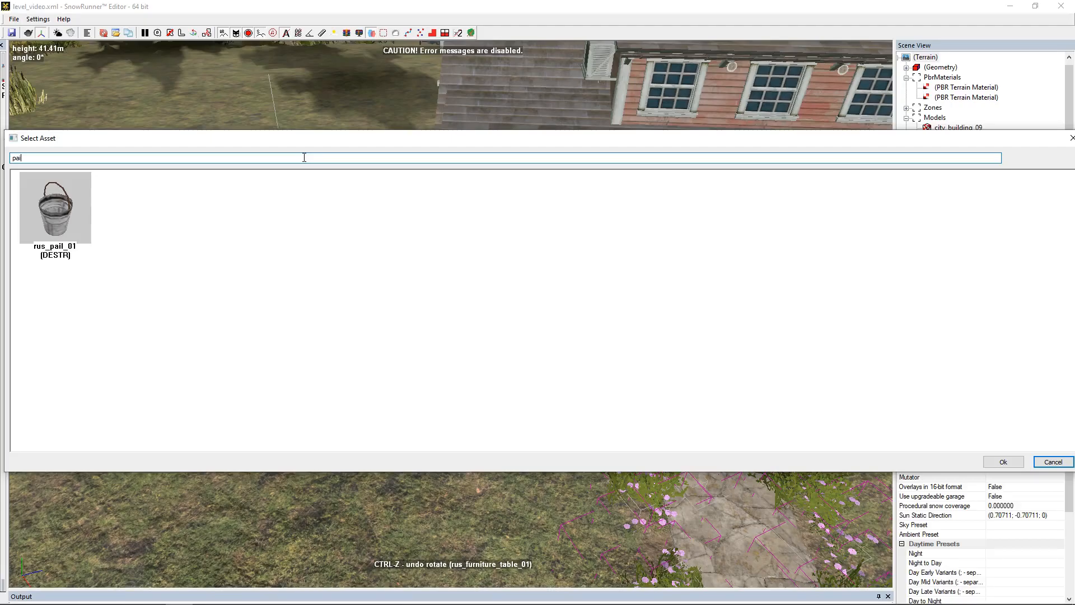
{"action": "double_click", "coordinate": [42, 201]}
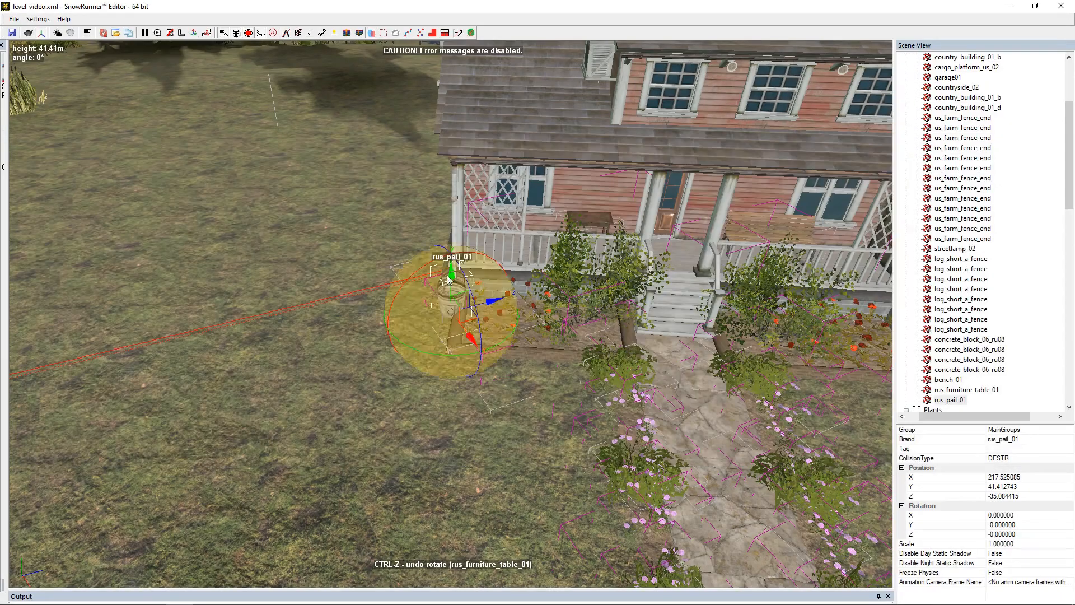
- Move the pail to the porch, scale it to about 0.52 and set it on top of the table
{"action": "scroll", "coordinate": [329, 406], "scroll_direction": "up", "scroll_amount": 3}
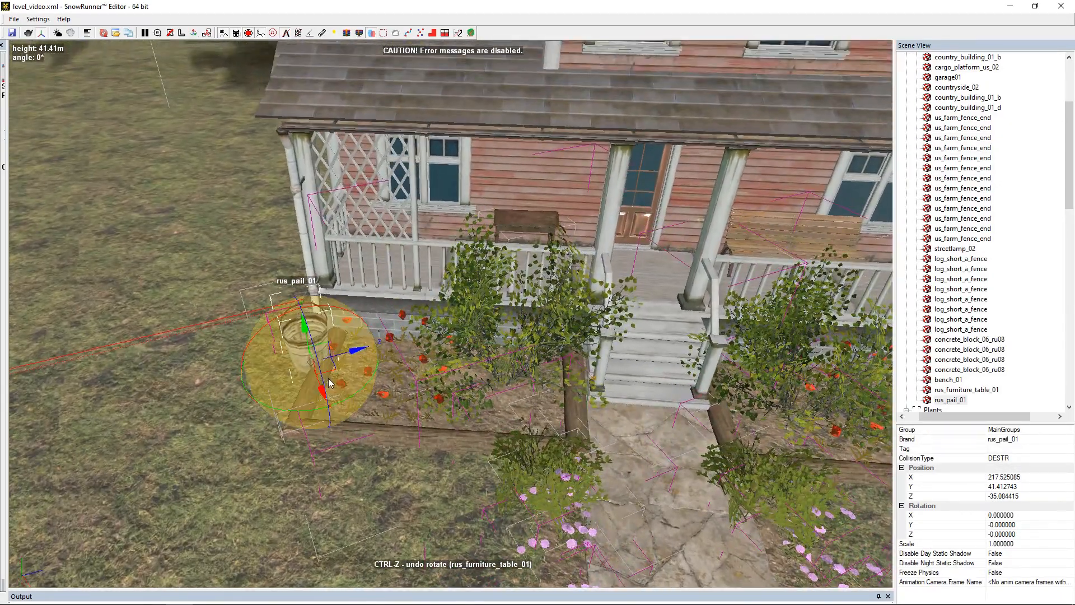
{"action": "left_click_drag", "start_coordinate": [297, 358], "coordinate": [546, 282]}
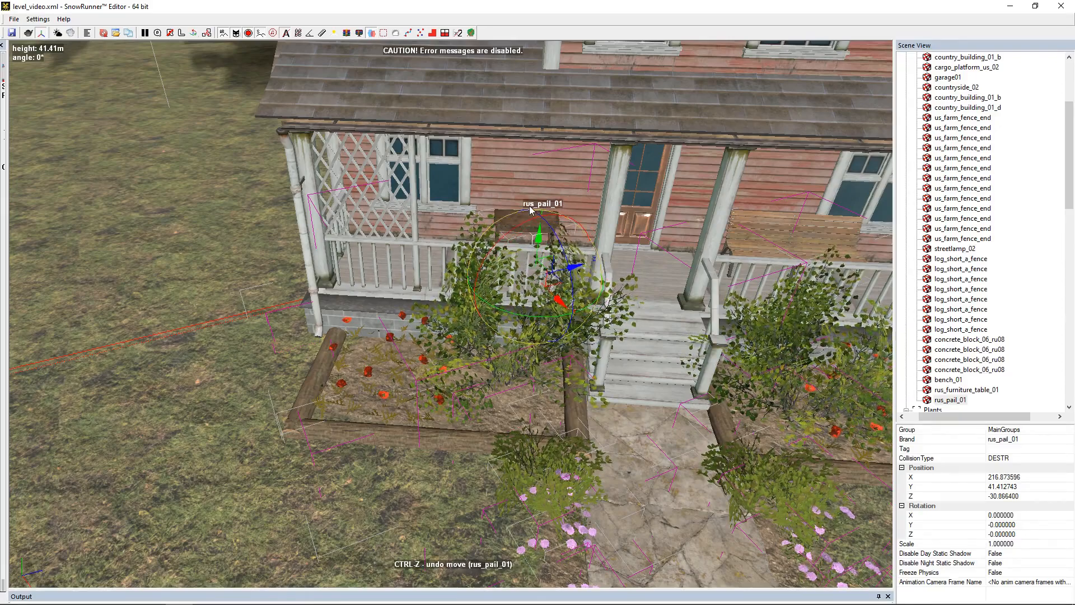
{"action": "scroll", "coordinate": [554, 207], "scroll_direction": "up", "scroll_amount": 3}
{"action": "mouse_move", "coordinate": [508, 384]}
{"action": "left_mouse_down"}
{"action": "mouse_move", "coordinate": [524, 237]}
{"action": "mouse_move", "coordinate": [506, 389]}
{"action": "left_mouse_up"}
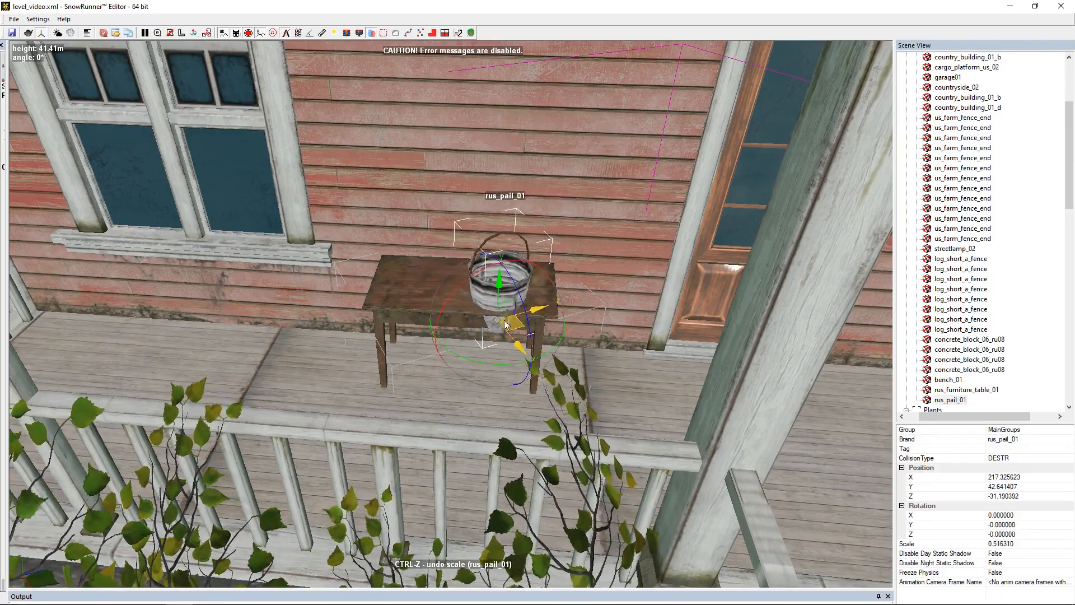
{"action": "left_click_drag", "start_coordinate": [505, 287], "coordinate": [509, 254]}
{"action": "middle_click_drag", "start_coordinate": [730, 365], "coordinate": [753, 351]}
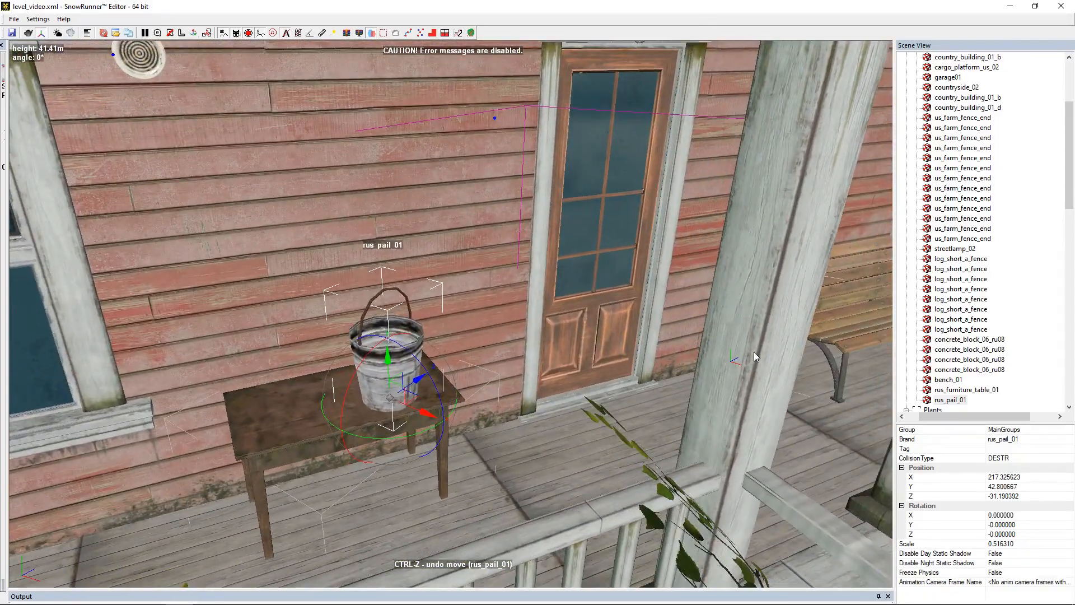
{"action": "left_click_drag", "start_coordinate": [404, 401], "coordinate": [409, 389]}
- Select the first PBR terrain material for brush editing and rebuild the terrain blocks
{"action": "scroll", "coordinate": [413, 387], "scroll_direction": "down", "scroll_amount": 3}
{"action": "scroll", "coordinate": [651, 415], "scroll_direction": "down", "scroll_amount": 2}
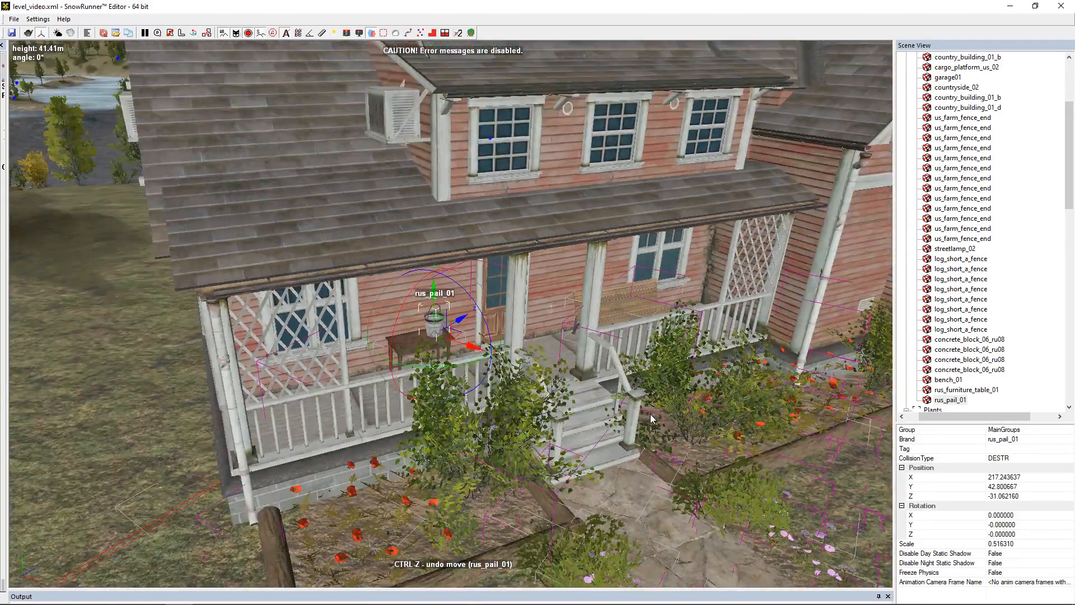
{"action": "scroll", "coordinate": [651, 415], "scroll_direction": "down", "scroll_amount": 4}
{"action": "middle_click_drag", "start_coordinate": [843, 511], "coordinate": [520, 424]}
{"action": "left_click", "coordinate": [577, 449]}
{"action": "scroll", "coordinate": [577, 448], "scroll_direction": "down", "scroll_amount": 3}
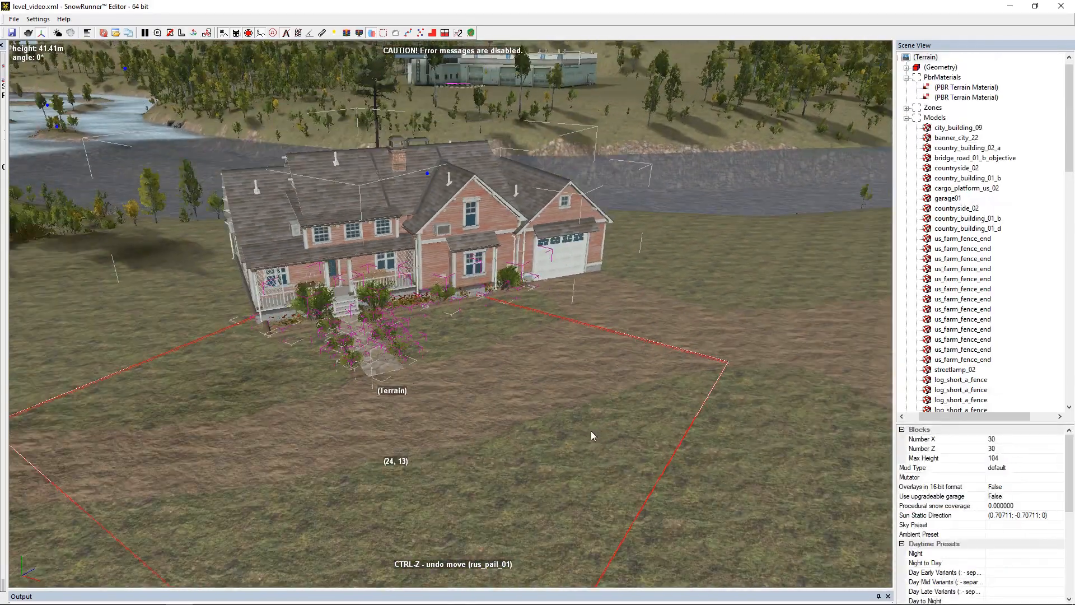
{"action": "scroll", "coordinate": [592, 434], "scroll_direction": "up", "scroll_amount": 5}
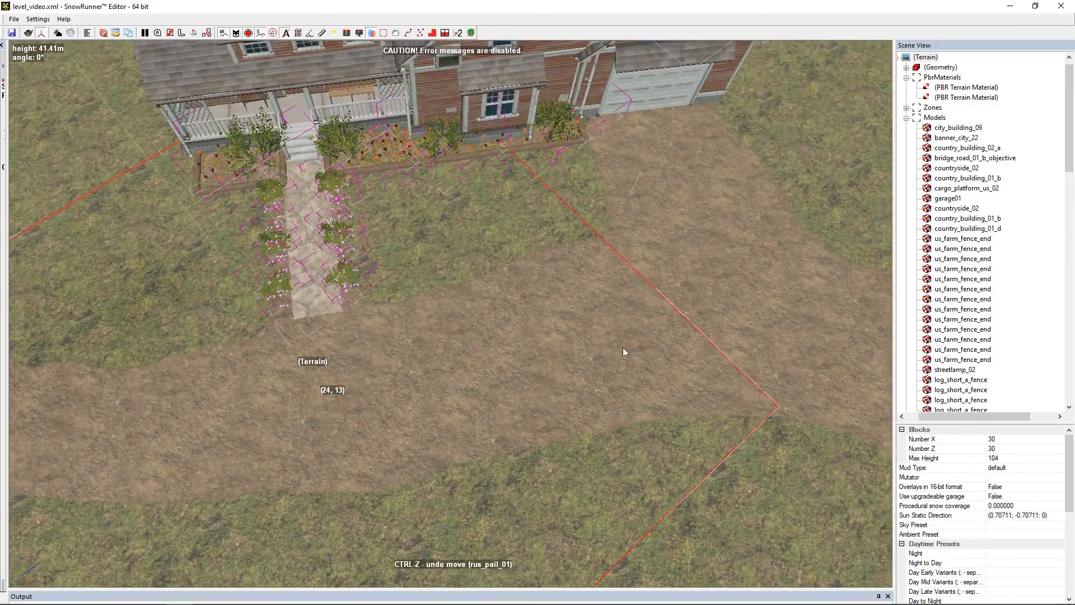
{"action": "left_click", "coordinate": [973, 87]}
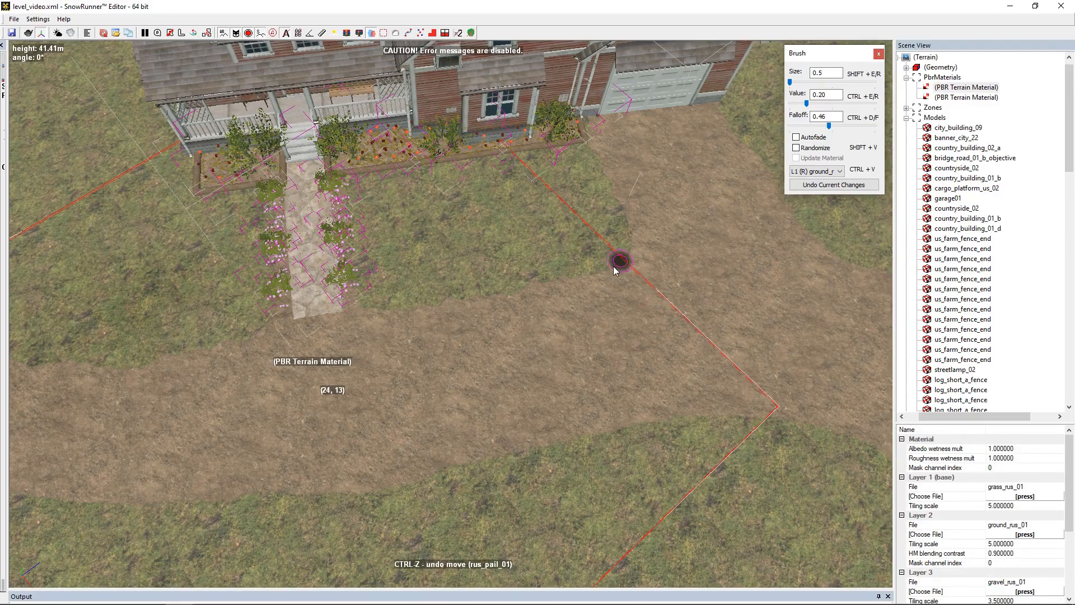
{"action": "scroll", "coordinate": [392, 303], "scroll_direction": "down", "scroll_amount": 3}
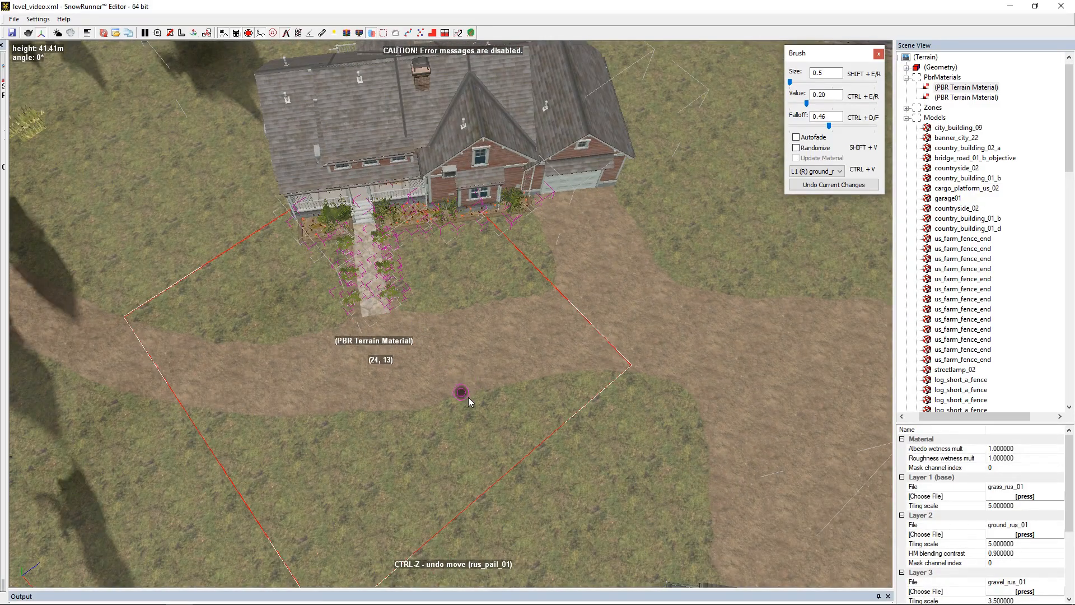
{"action": "left_click", "coordinate": [469, 460]}
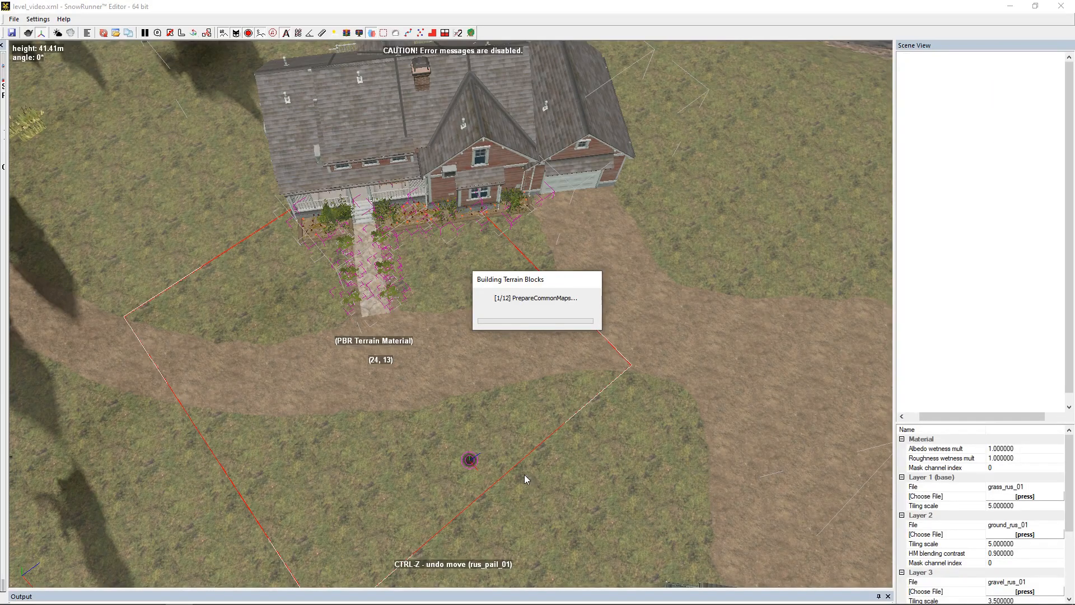
- Add an oak_green_us07 plant on the terrain in front of the house, searching the plant assets for "oak"
{"action": "left_click", "coordinate": [541, 428]}
{"action": "scroll", "coordinate": [542, 425], "scroll_direction": "up", "scroll_amount": 3}
{"action": "right_click", "coordinate": [542, 421]}
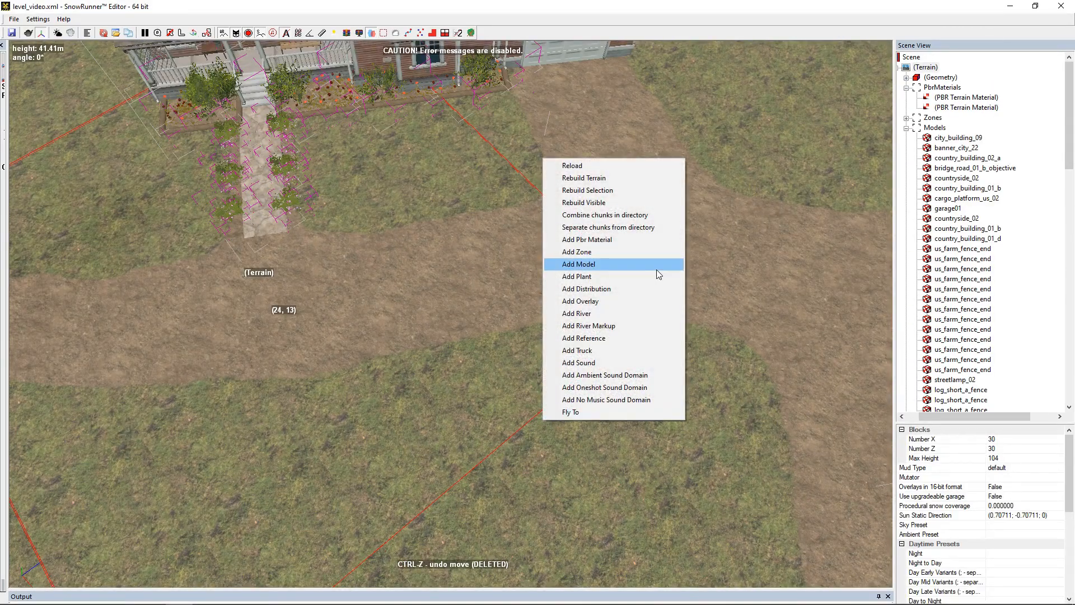
{"action": "left_click", "coordinate": [616, 277]}
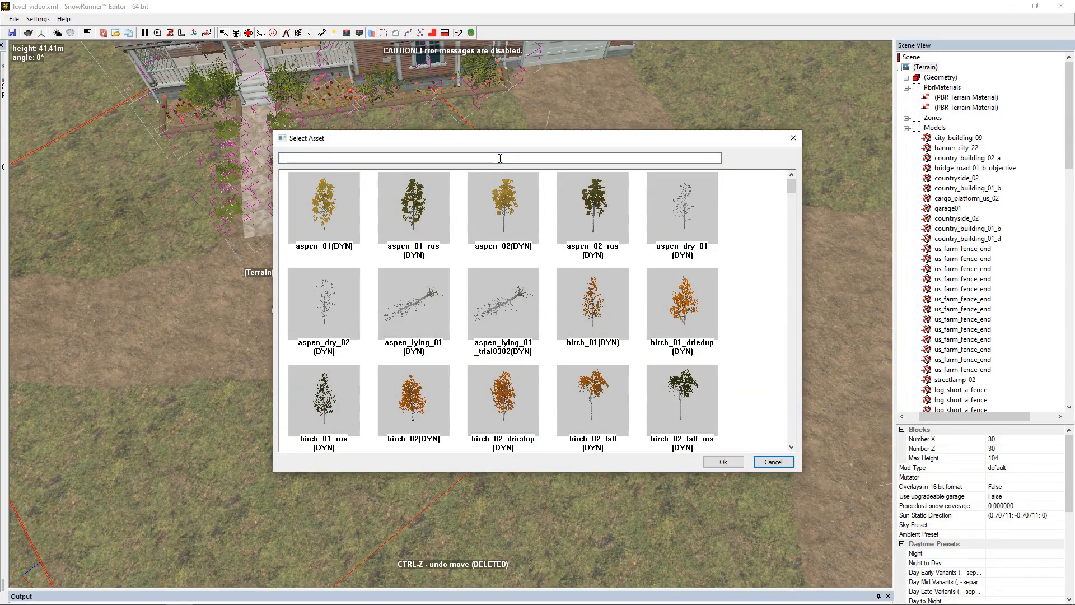
{"action": "type", "text": "oak"}
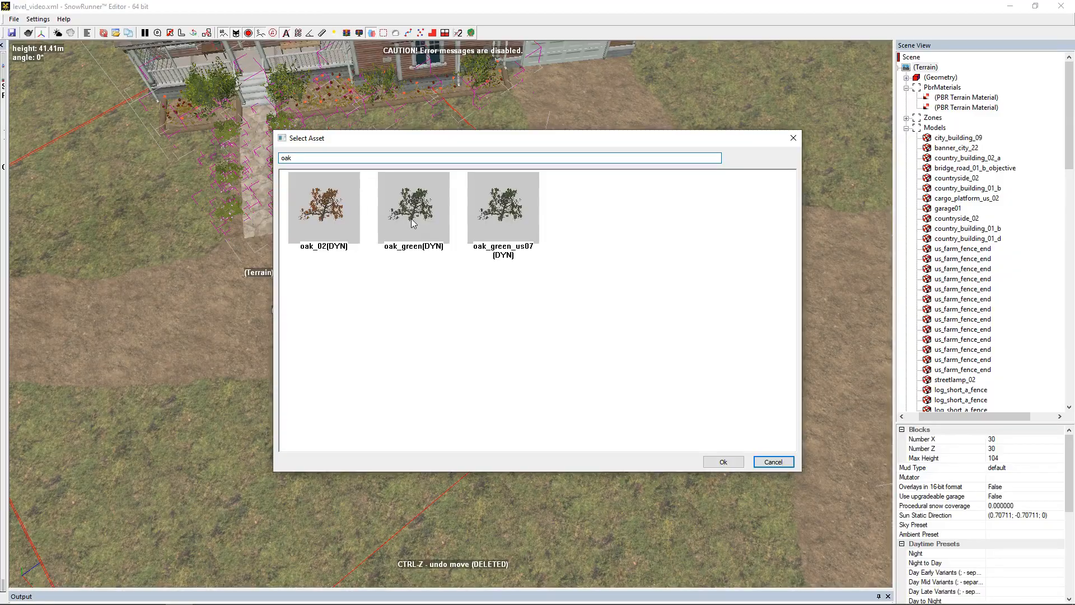
{"action": "double_click", "coordinate": [523, 212]}
- Move the oak from the dirt track onto the front lawn and rotate it to about -42°
{"action": "key", "text": "w"}
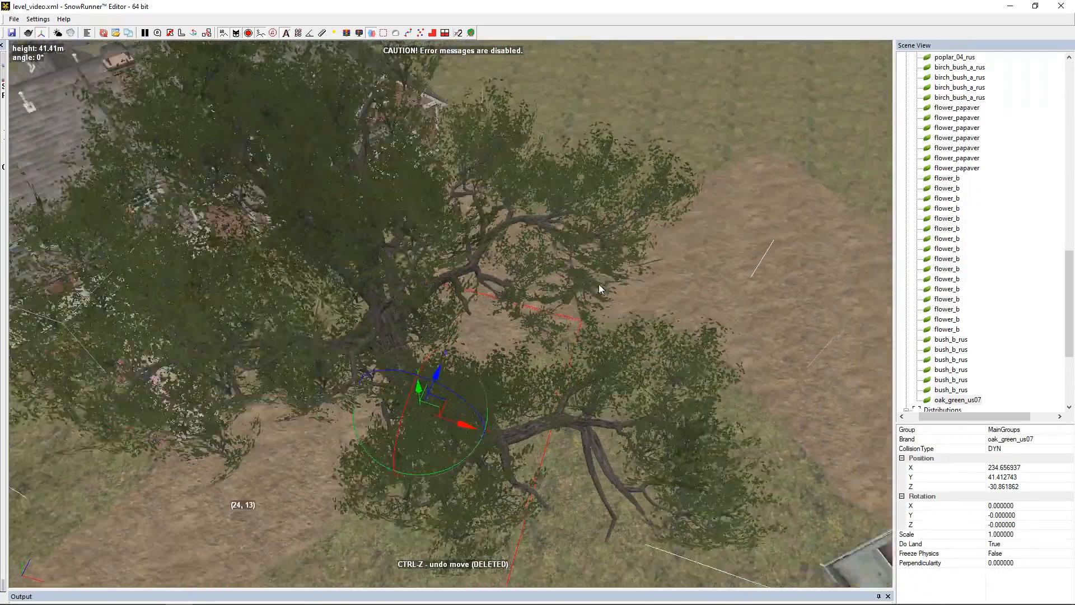
{"action": "key", "text": "s"}
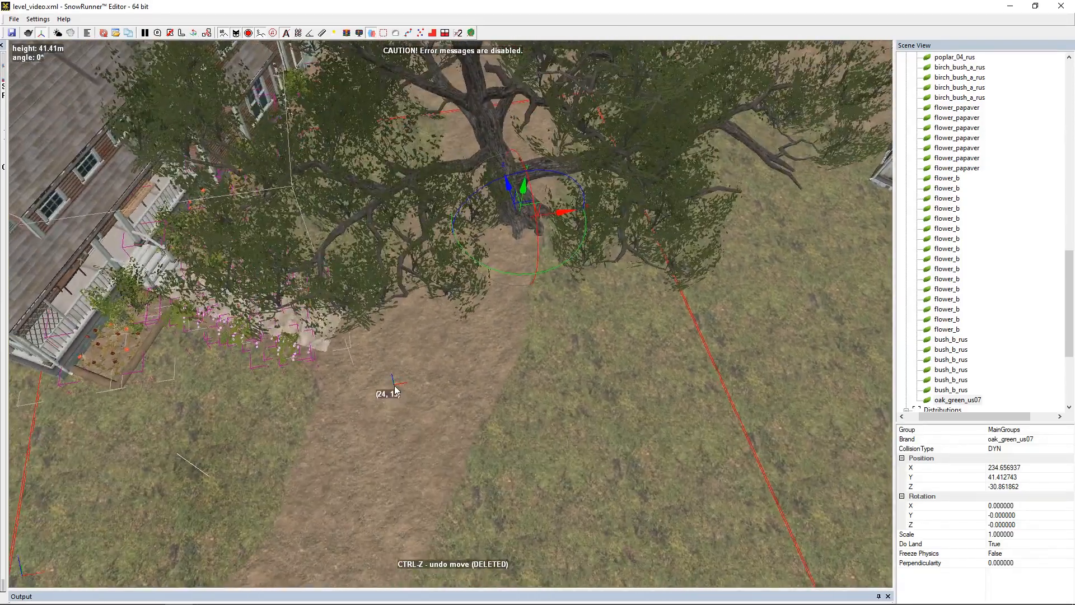
{"action": "left_click_drag", "start_coordinate": [516, 271], "coordinate": [563, 280]}
{"action": "left_click_drag", "start_coordinate": [526, 210], "coordinate": [388, 120]}
{"action": "scroll", "coordinate": [510, 298], "scroll_direction": "up", "scroll_amount": 3}
{"action": "scroll", "coordinate": [510, 299], "scroll_direction": "down", "scroll_amount": 5}
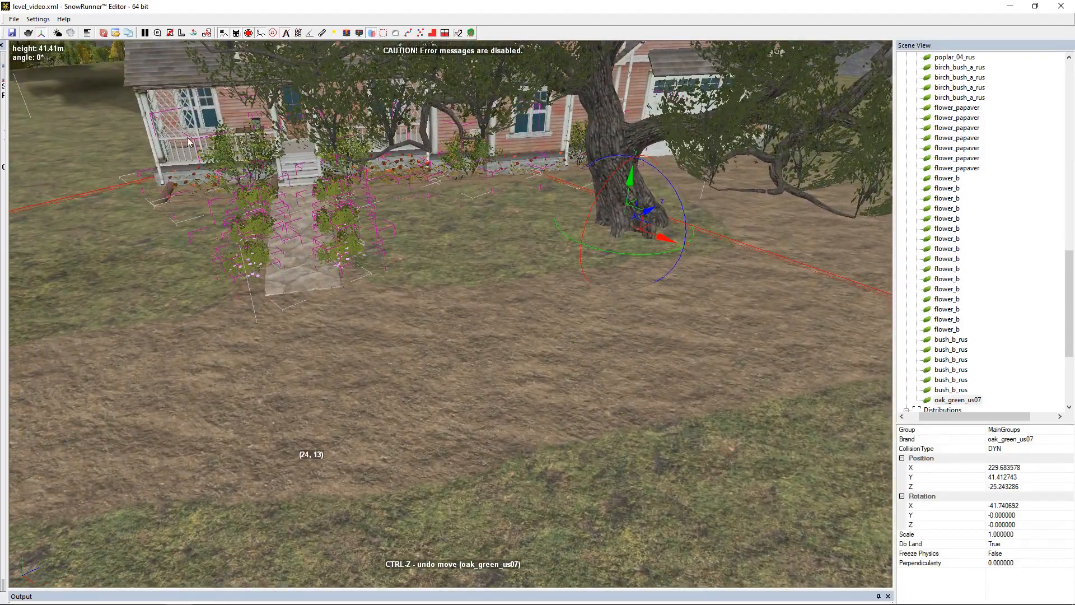
- Shift the oak closer to the house, to about X 227.2 and Z -28.8, and rotate it further
{"action": "left_click_drag", "start_coordinate": [641, 219], "coordinate": [526, 224]}
{"action": "right_click_drag", "start_coordinate": [526, 223], "coordinate": [589, 401]}
{"action": "left_click_drag", "start_coordinate": [338, 438], "coordinate": [424, 447]}
{"action": "left_click_drag", "start_coordinate": [341, 395], "coordinate": [357, 404]}
{"action": "scroll", "coordinate": [472, 358], "scroll_direction": "up", "scroll_amount": 5}
{"action": "right_click_drag", "start_coordinate": [472, 357], "coordinate": [298, 284]}
{"action": "scroll", "coordinate": [298, 284], "scroll_direction": "down", "scroll_amount": 5}
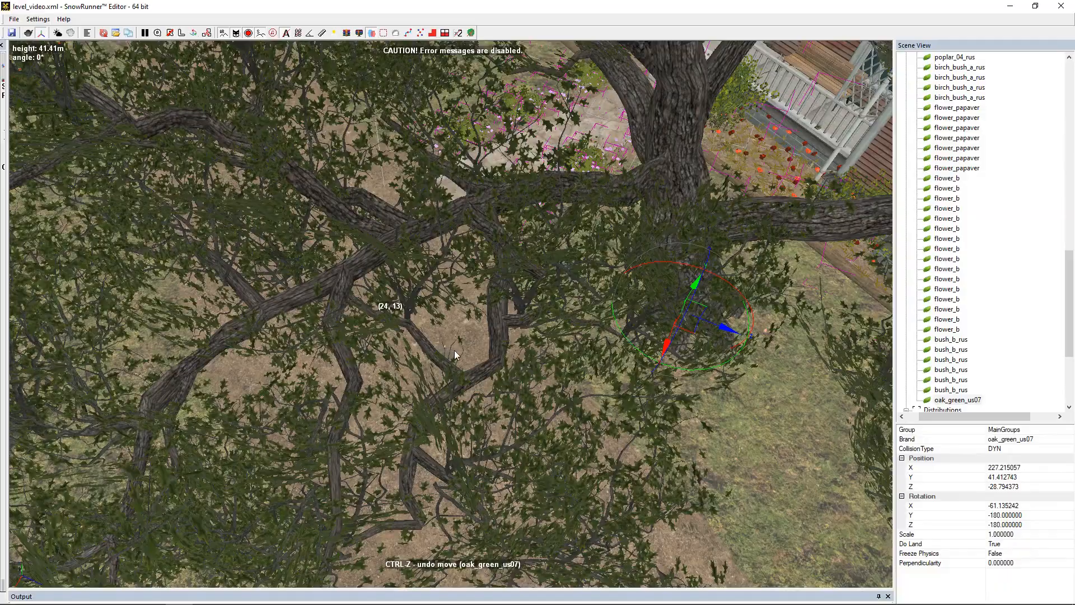
- Rotate the oak to about 48.5° on X and move it slightly, to about X 228.3 and Z -29.9, to clear the roof
{"action": "scroll", "coordinate": [454, 351], "scroll_direction": "down", "scroll_amount": 5}
{"action": "scroll", "coordinate": [489, 362], "scroll_direction": "up", "scroll_amount": 4}
{"action": "middle_click_drag", "start_coordinate": [567, 415], "coordinate": [198, 249]}
{"action": "right_click_drag", "start_coordinate": [198, 250], "coordinate": [180, 240]}
{"action": "middle_click_drag", "start_coordinate": [180, 240], "coordinate": [376, 428]}
{"action": "right_click_drag", "start_coordinate": [376, 428], "coordinate": [451, 335]}
{"action": "scroll", "coordinate": [458, 287], "scroll_direction": "up", "scroll_amount": 4}
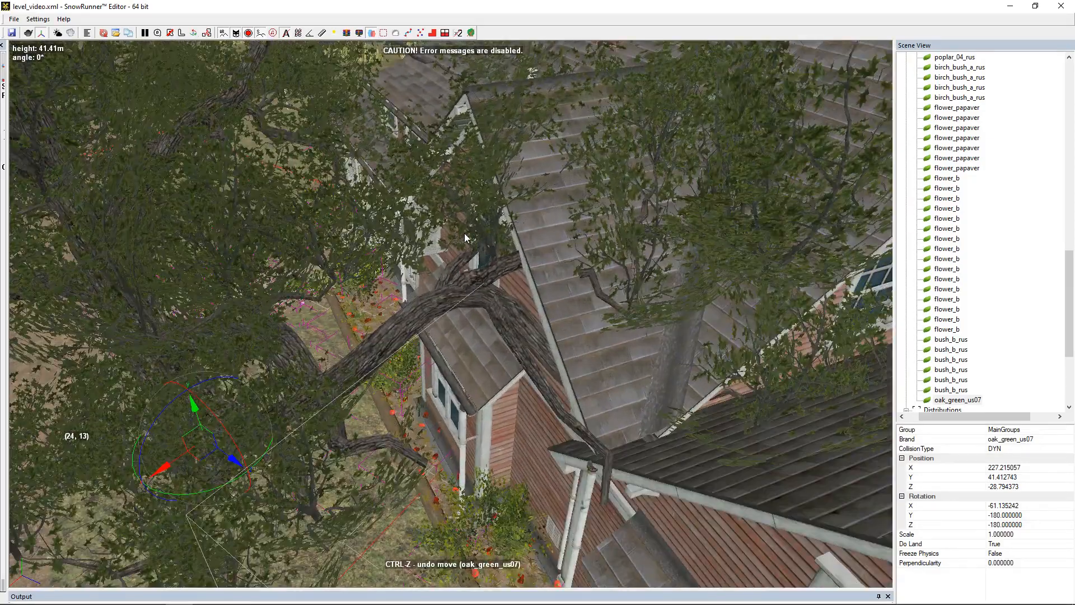
{"action": "scroll", "coordinate": [464, 238], "scroll_direction": "down", "scroll_amount": 3}
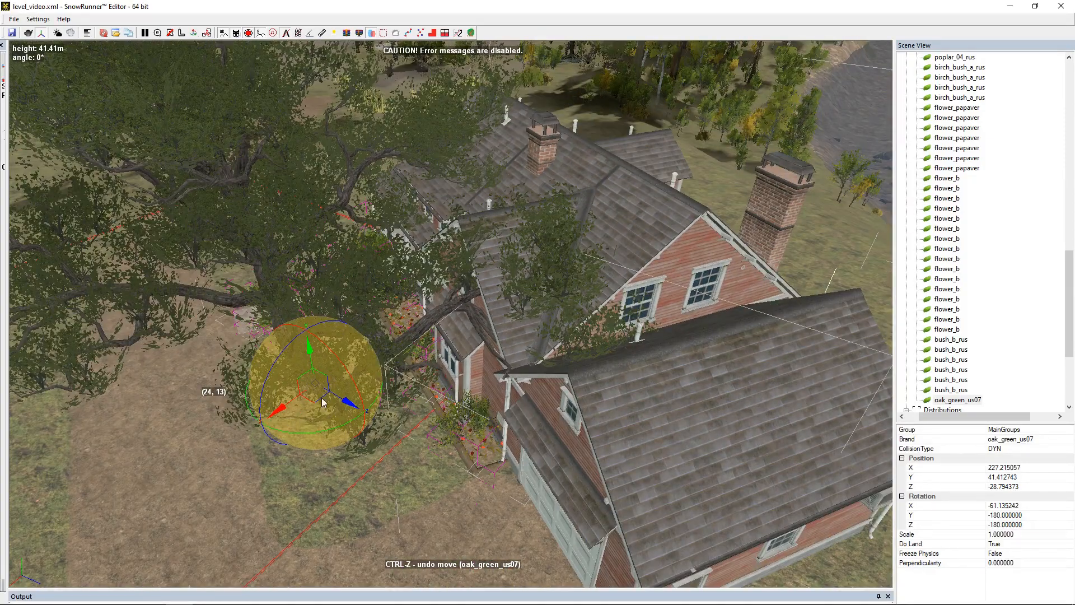
{"action": "left_click_drag", "start_coordinate": [324, 402], "coordinate": [386, 431]}
{"action": "scroll", "coordinate": [380, 438], "scroll_direction": "down", "scroll_amount": 3}
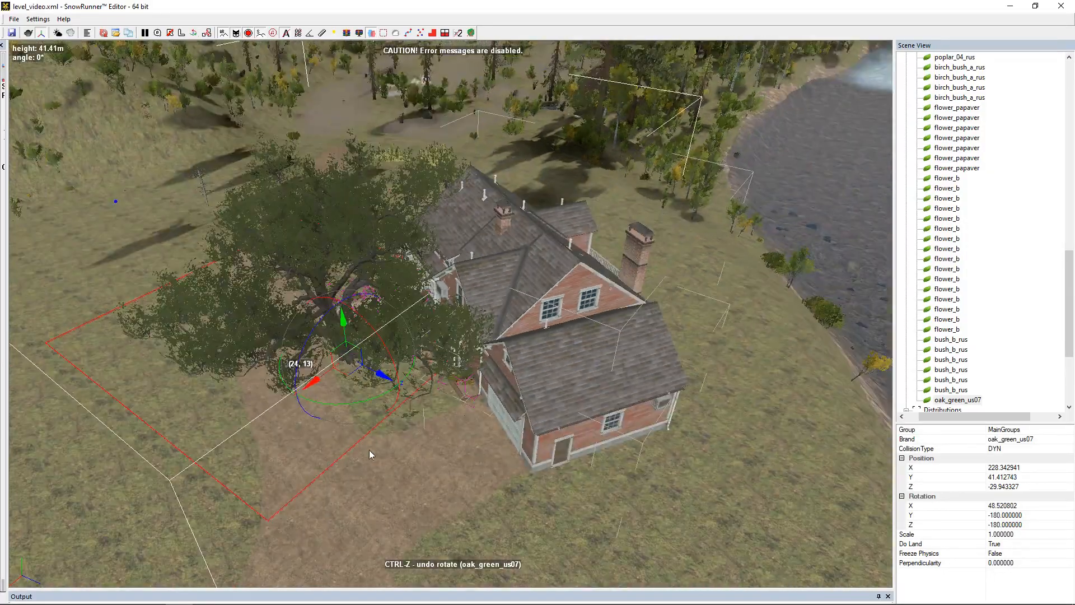
- Add a wire_simple overlay on the dirt ground near the oak
{"action": "scroll", "coordinate": [392, 434], "scroll_direction": "up", "scroll_amount": 6}
{"action": "middle_click_drag", "start_coordinate": [441, 342], "coordinate": [388, 424]}
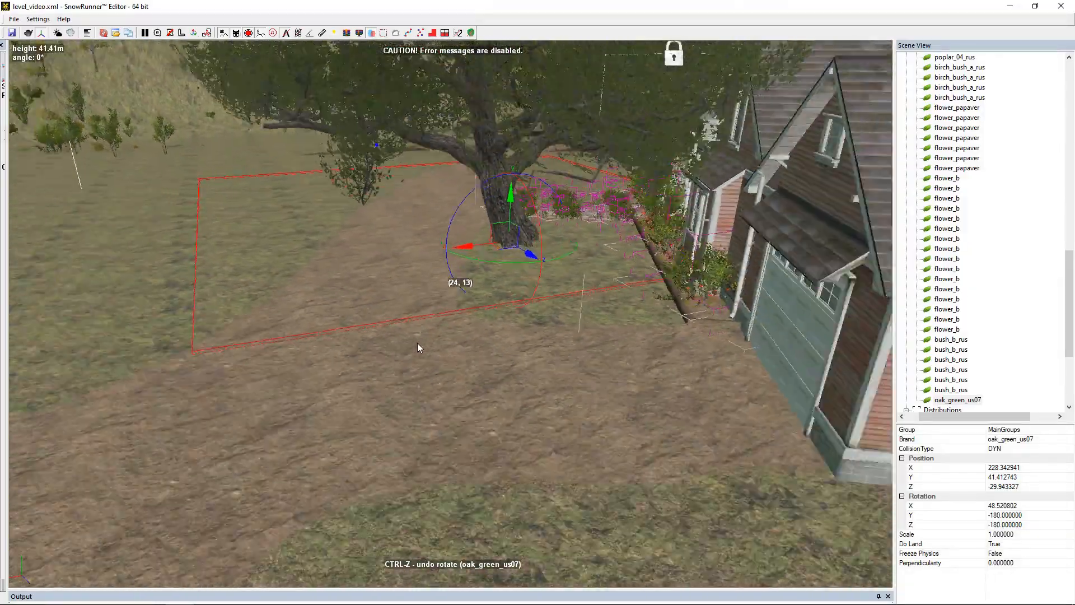
{"action": "left_click", "coordinate": [388, 424]}
{"action": "middle_click_drag", "start_coordinate": [307, 335], "coordinate": [437, 421]}
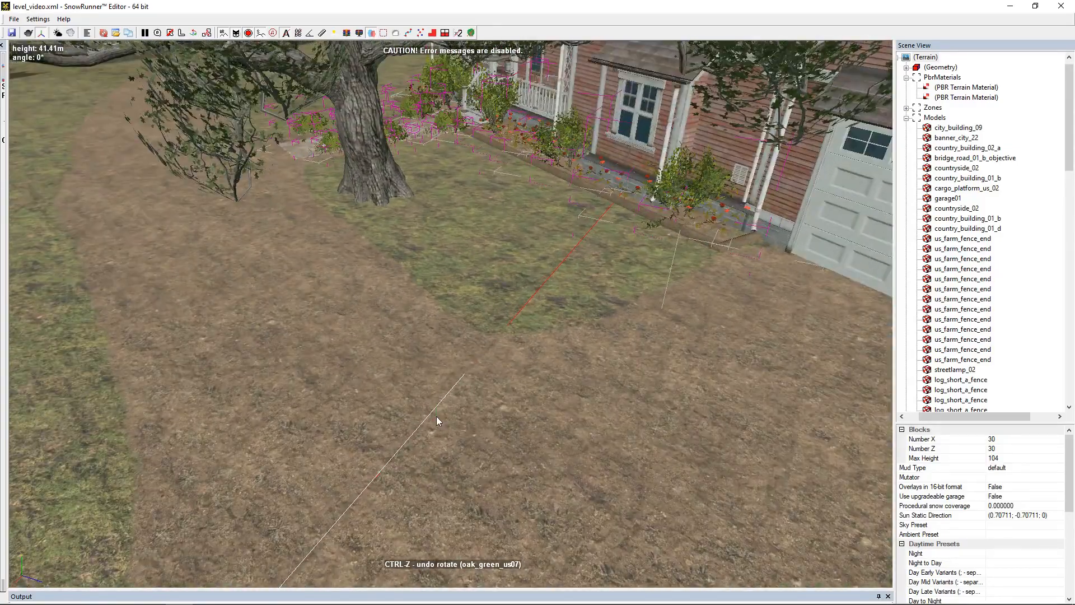
{"action": "right_click", "coordinate": [402, 444]}
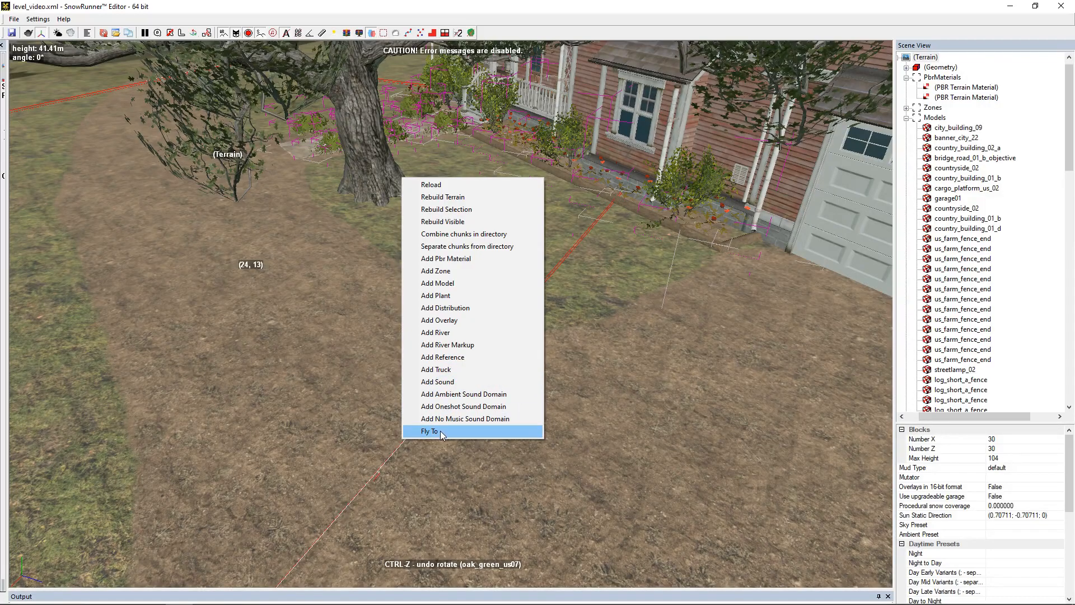
{"action": "left_click", "coordinate": [451, 321]}
{"action": "scroll", "coordinate": [681, 392], "scroll_direction": "down", "scroll_amount": 10}
{"action": "scroll", "coordinate": [681, 392], "scroll_direction": "down", "scroll_amount": 5}
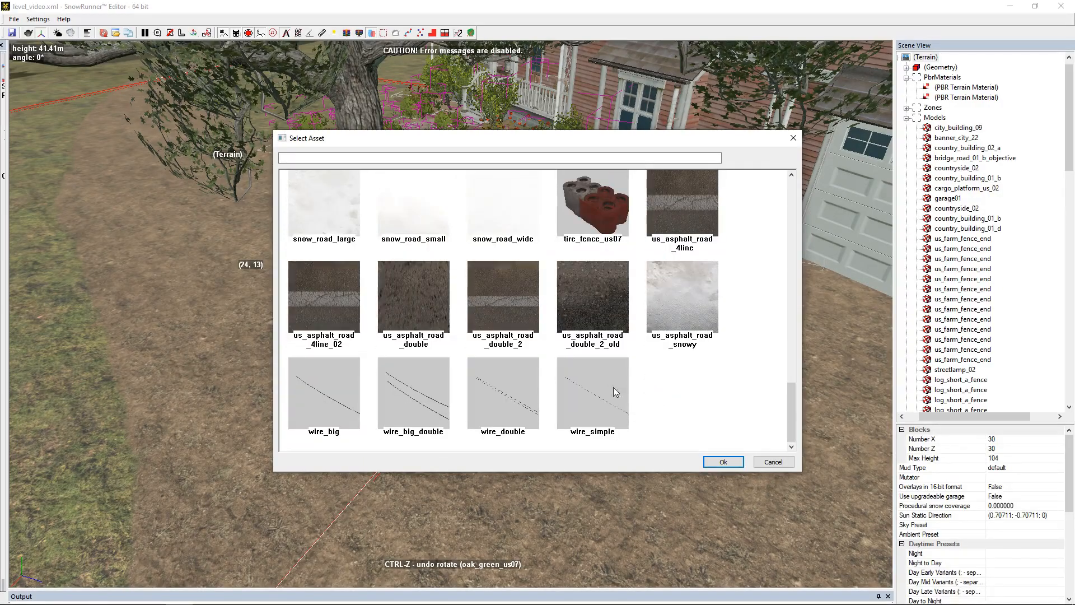
{"action": "double_click", "coordinate": [594, 397]}
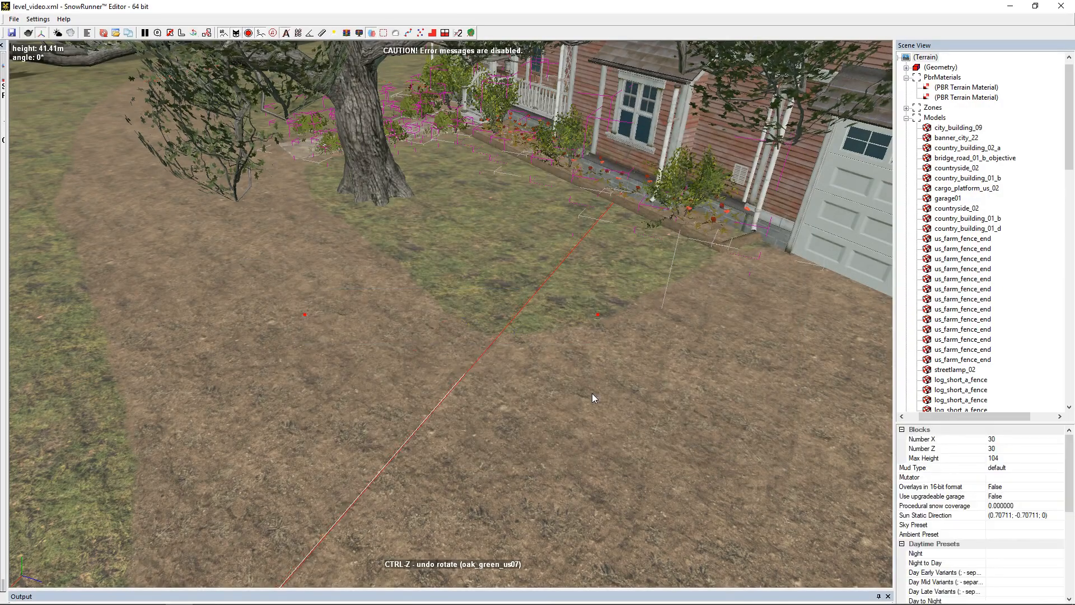
- Move the wire's point 1 up into the oak's low branch, at about X 229.5, Y 45.4, Z -28.2
{"action": "left_click", "coordinate": [597, 312]}
{"action": "middle_click_drag", "start_coordinate": [435, 214], "coordinate": [536, 371]}
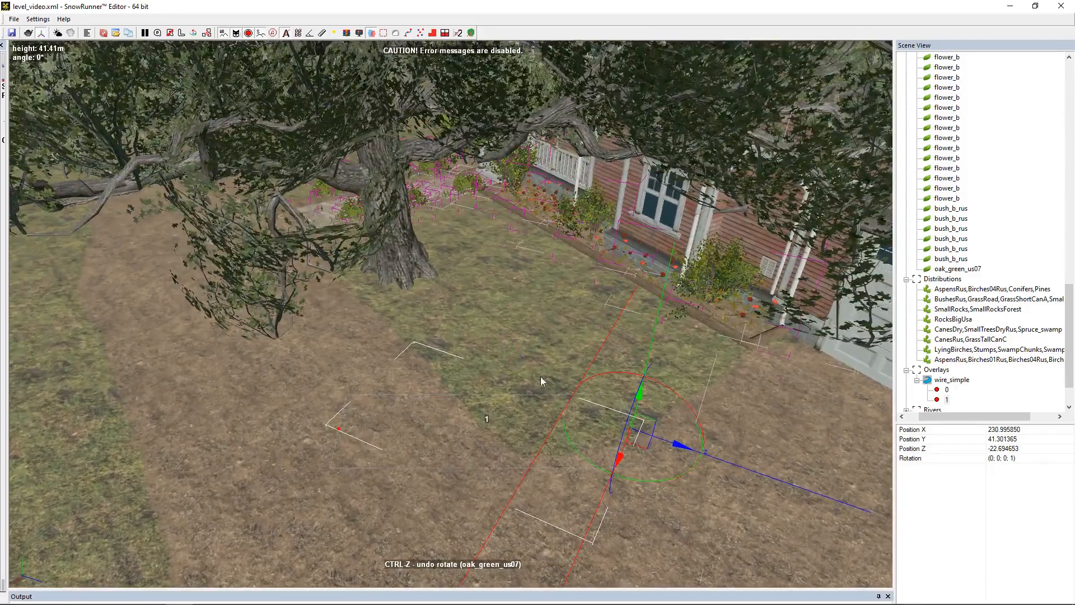
{"action": "left_click_drag", "start_coordinate": [633, 444], "coordinate": [454, 303]}
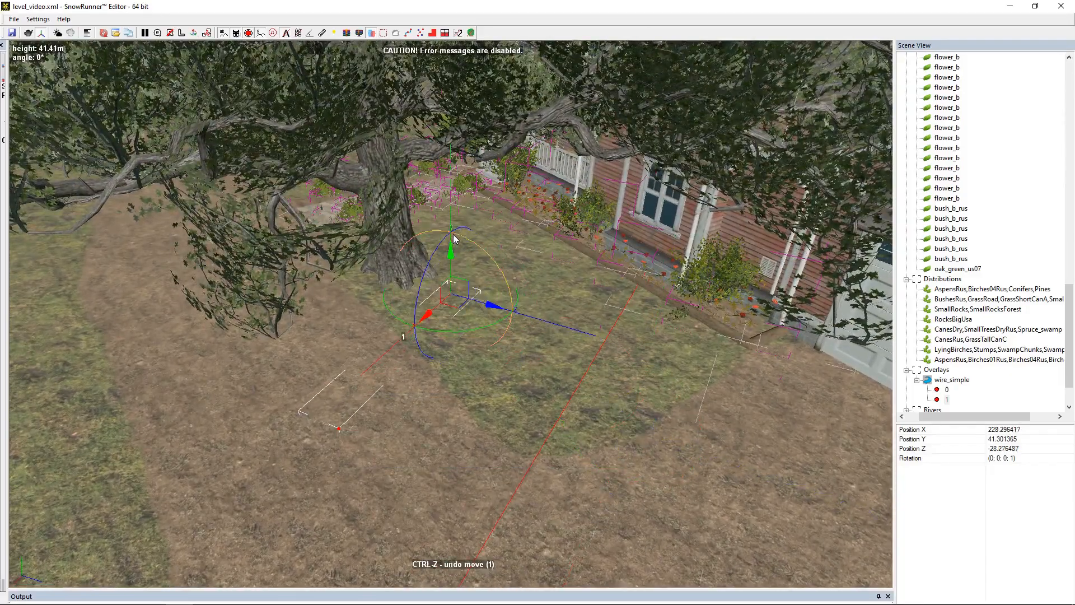
{"action": "left_click_drag", "start_coordinate": [453, 255], "coordinate": [417, 120]}
{"action": "scroll", "coordinate": [430, 134], "scroll_direction": "up", "scroll_amount": 5}
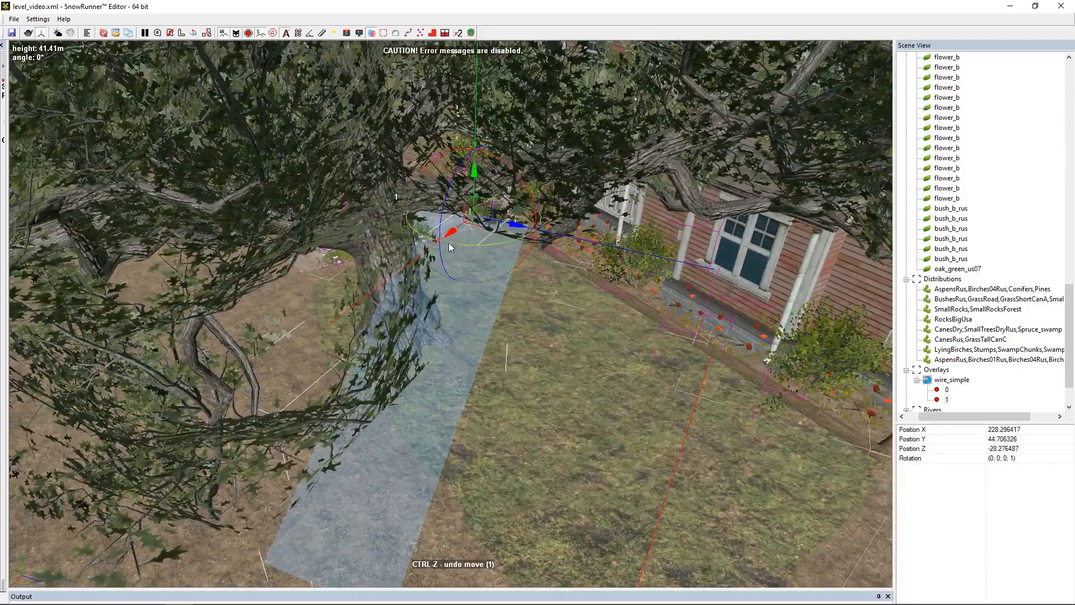
{"action": "scroll", "coordinate": [456, 211], "scroll_direction": "up", "scroll_amount": 5}
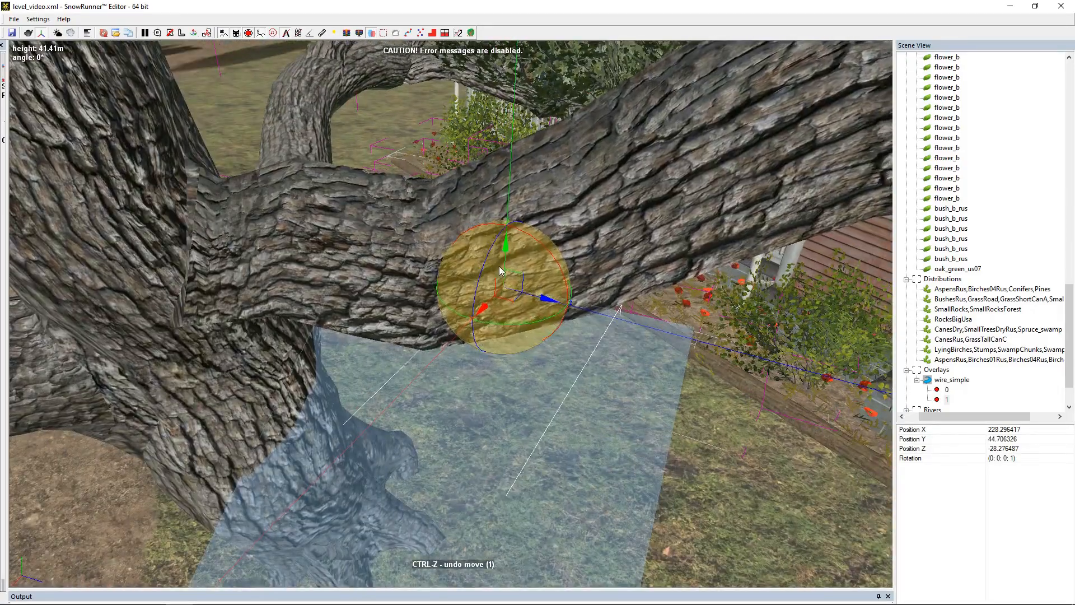
{"action": "left_click_drag", "start_coordinate": [510, 301], "coordinate": [413, 371]}
{"action": "left_click_drag", "start_coordinate": [403, 320], "coordinate": [392, 182]}
{"action": "left_click_drag", "start_coordinate": [407, 227], "coordinate": [379, 288]}
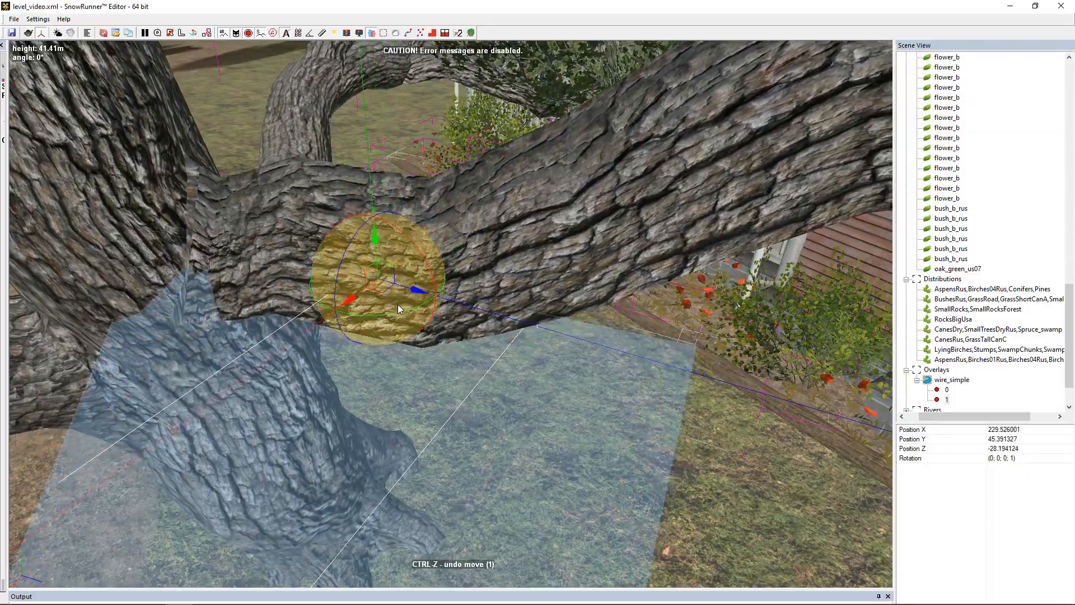
- Move the wire's point 0 directly below the branch and raise it to about Y 42.7 so the wire hangs vertically
{"action": "scroll", "coordinate": [575, 420], "scroll_direction": "down", "scroll_amount": 3}
{"action": "scroll", "coordinate": [576, 420], "scroll_direction": "down", "scroll_amount": 3}
{"action": "middle_click_drag", "start_coordinate": [710, 429], "coordinate": [703, 346]}
{"action": "scroll", "coordinate": [599, 346], "scroll_direction": "down", "scroll_amount": 2}
{"action": "middle_click_drag", "start_coordinate": [599, 346], "coordinate": [551, 343]}
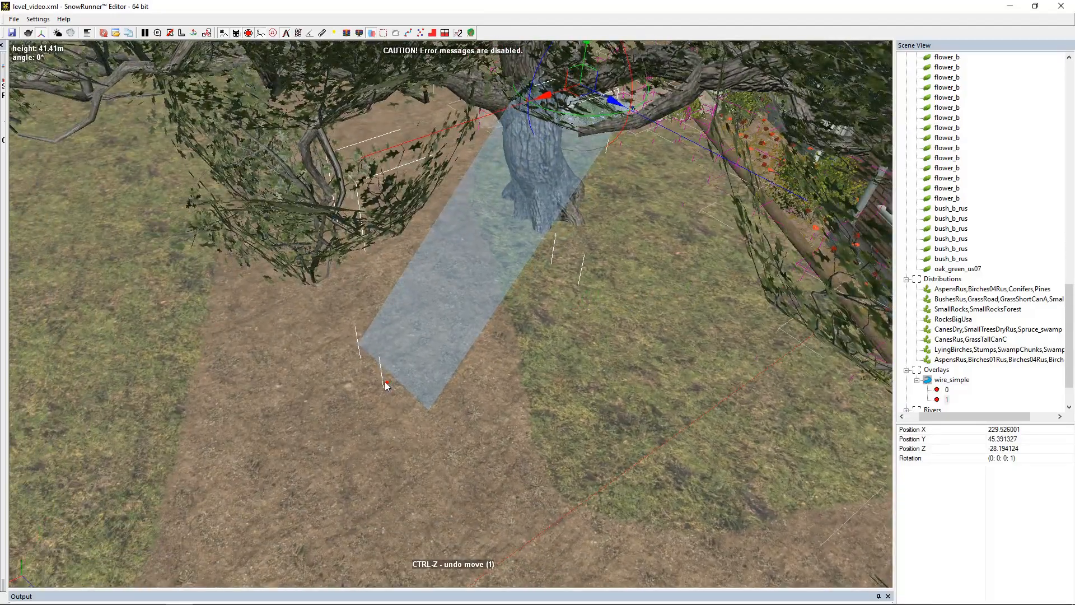
{"action": "left_click_drag", "start_coordinate": [343, 411], "coordinate": [513, 262]}
{"action": "mouse_move", "coordinate": [572, 304]}
{"action": "left_mouse_down"}
{"action": "mouse_move", "coordinate": [557, 296]}
{"action": "mouse_move", "coordinate": [580, 288]}
{"action": "mouse_move", "coordinate": [560, 291]}
{"action": "left_mouse_up"}
{"action": "scroll", "coordinate": [549, 254], "scroll_direction": "up", "scroll_amount": 1}
{"action": "scroll", "coordinate": [549, 254], "scroll_direction": "up", "scroll_amount": 2}
{"action": "left_click_drag", "start_coordinate": [541, 334], "coordinate": [566, 181]}
{"action": "scroll", "coordinate": [539, 346], "scroll_direction": "down", "scroll_amount": 2}
{"action": "scroll", "coordinate": [356, 383], "scroll_direction": "up", "scroll_amount": 2}
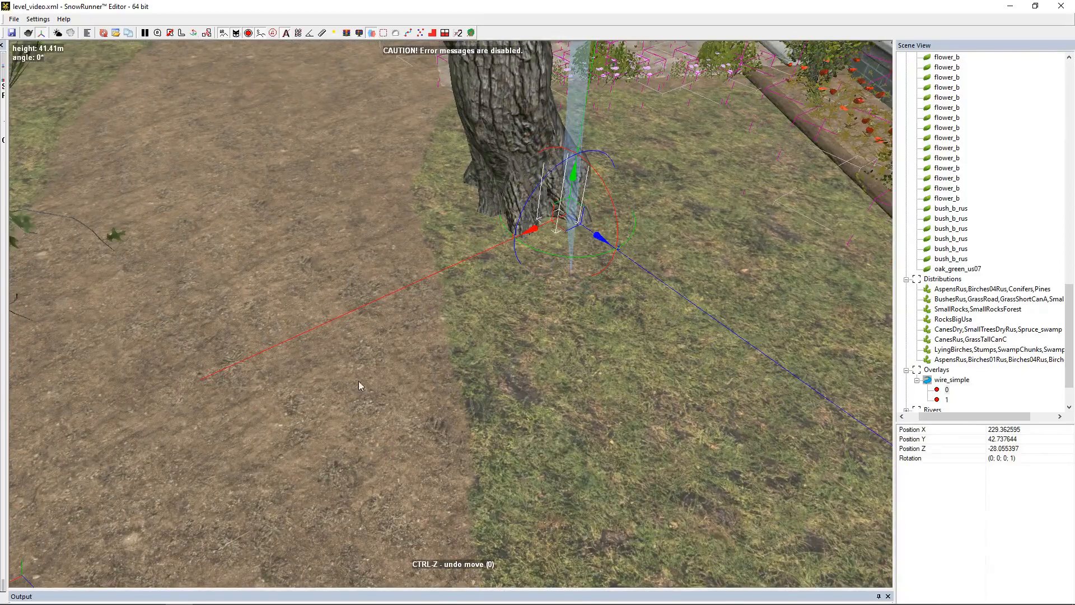
- Add a tire_1_us07 model near the oak, searching the model assets for "tir"
{"action": "middle_click_drag", "start_coordinate": [356, 383], "coordinate": [549, 227]}
{"action": "scroll", "coordinate": [504, 357], "scroll_direction": "down", "scroll_amount": 2}
{"action": "left_click", "coordinate": [505, 358]}
{"action": "scroll", "coordinate": [505, 358], "scroll_direction": "down", "scroll_amount": 3}
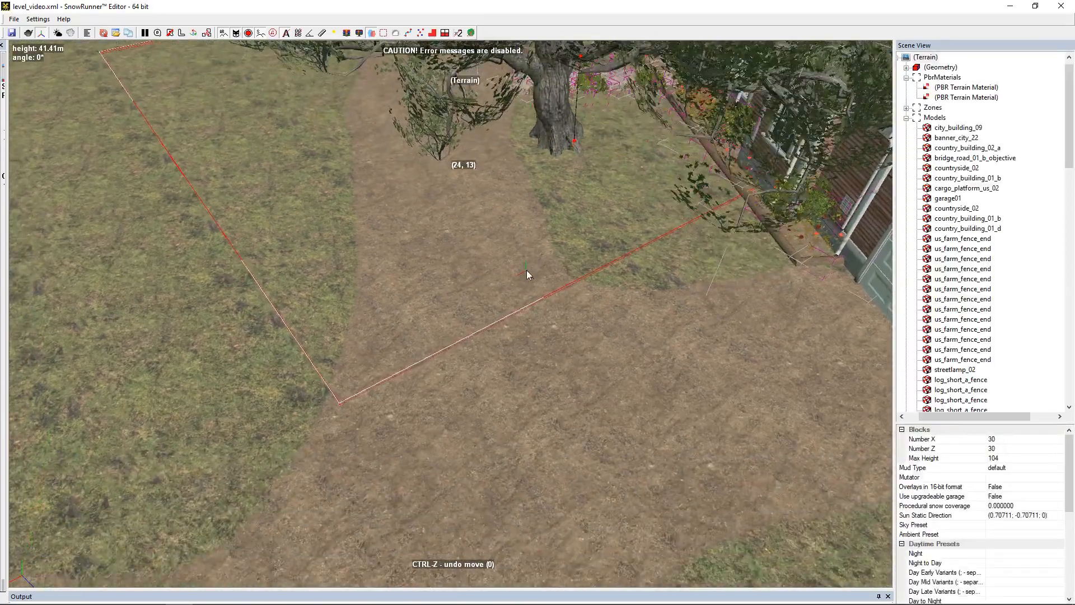
{"action": "right_click", "coordinate": [472, 371]}
{"action": "left_click", "coordinate": [549, 226]}
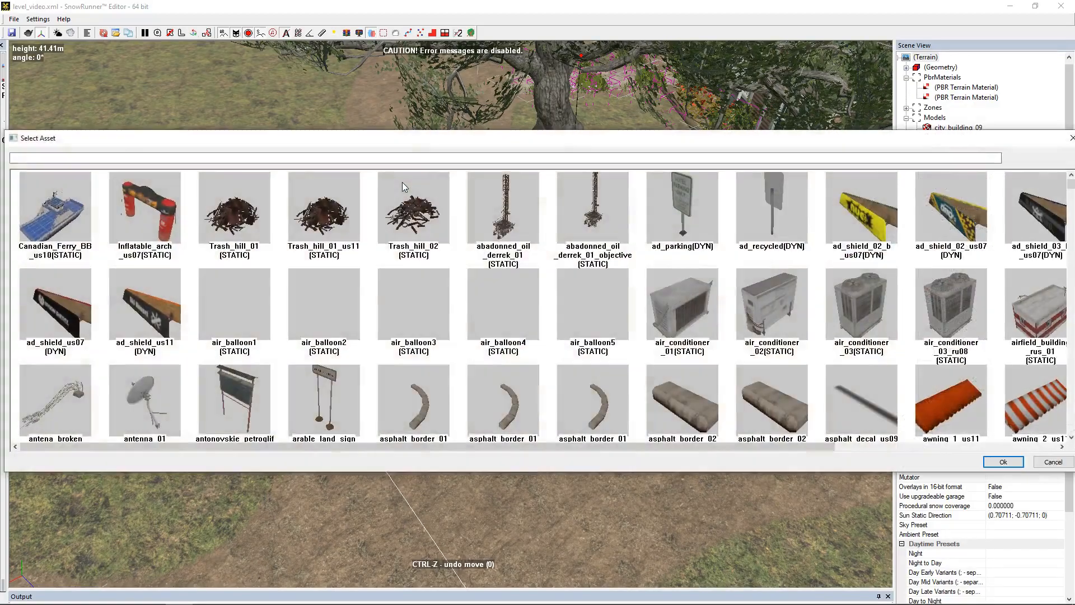
{"action": "left_click", "coordinate": [417, 157]}
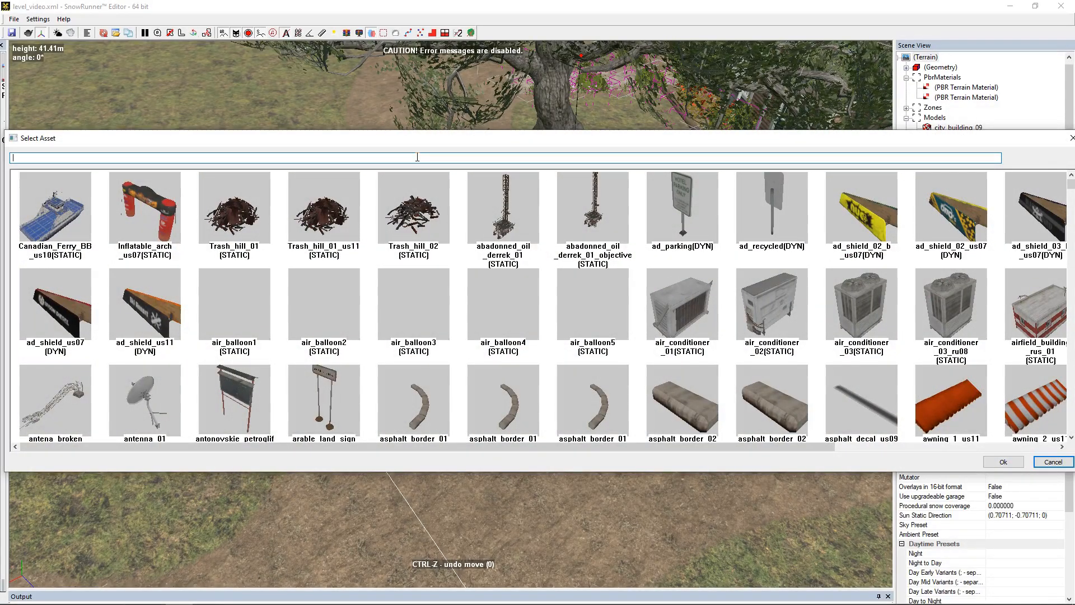
{"action": "type", "text": "ti"}
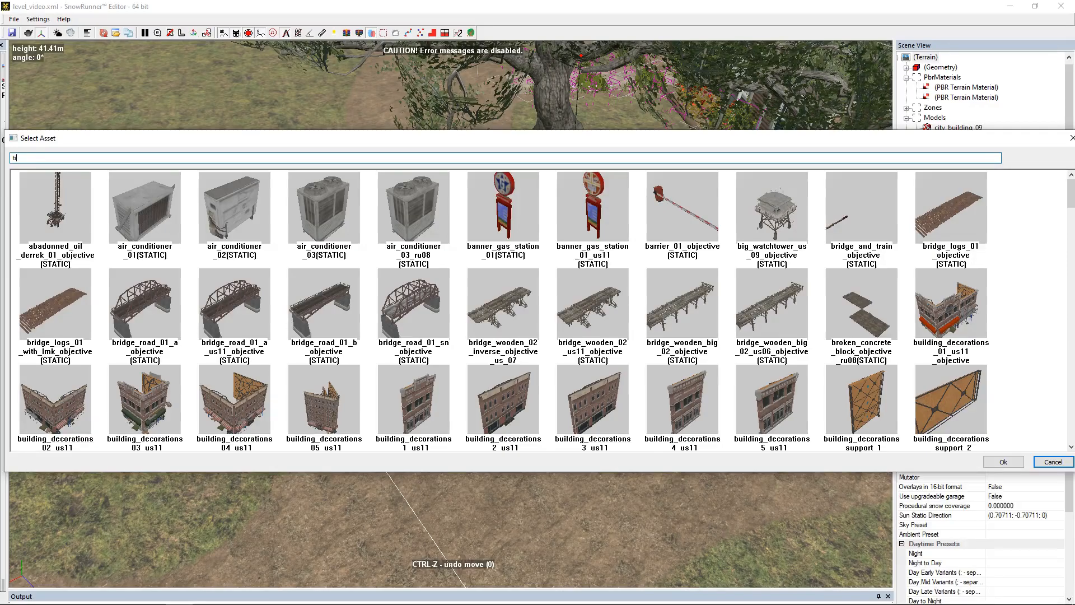
{"action": "type", "text": "r"}
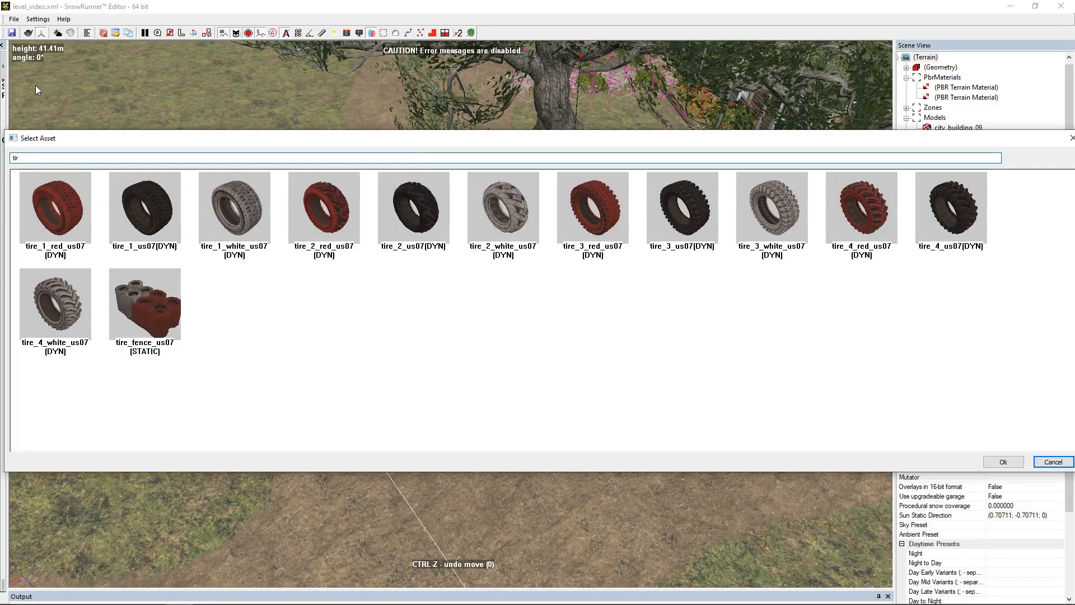
{"action": "double_click", "coordinate": [150, 193]}
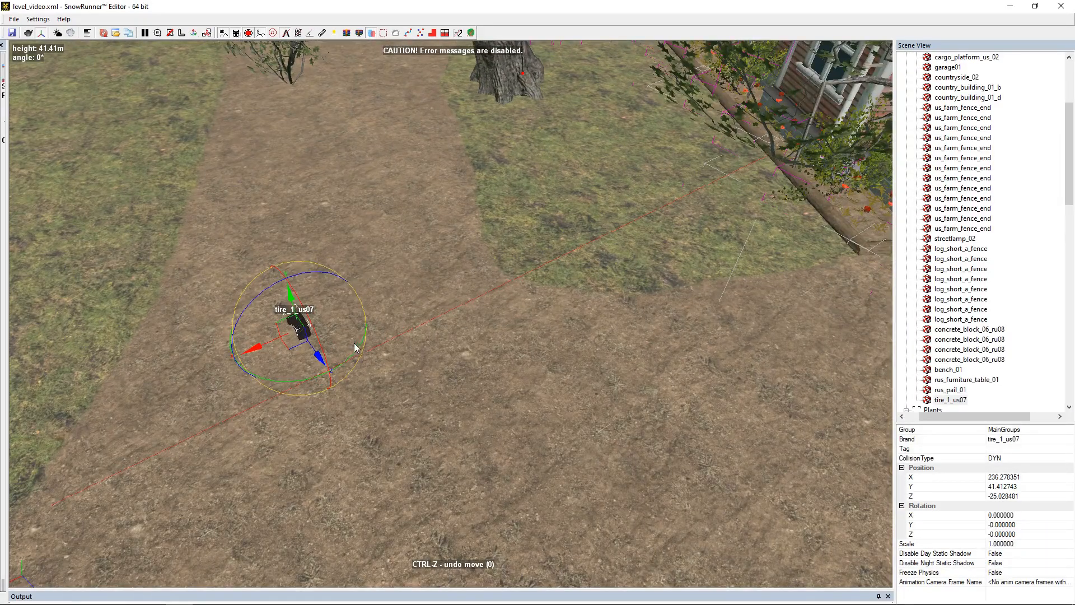
- Move the tire beside the oak's trunk, raise it to about Y 42.5 and scale it to about 1.41
{"action": "left_click_drag", "start_coordinate": [439, 156], "coordinate": [545, 146]}
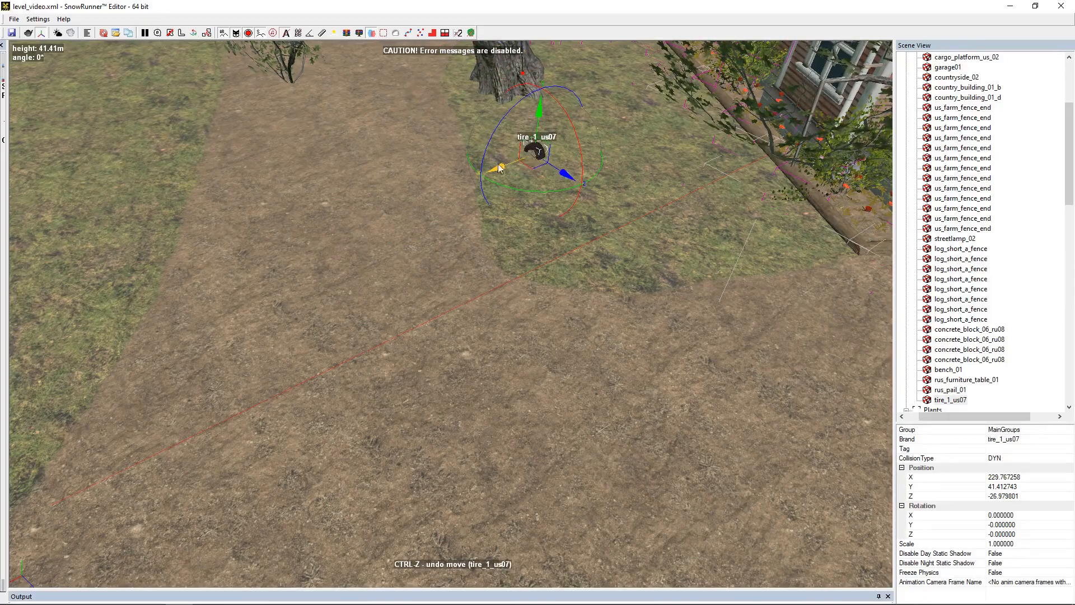
{"action": "scroll", "coordinate": [501, 168], "scroll_direction": "up", "scroll_amount": 3}
{"action": "right_click_drag", "start_coordinate": [400, 432], "coordinate": [560, 411]}
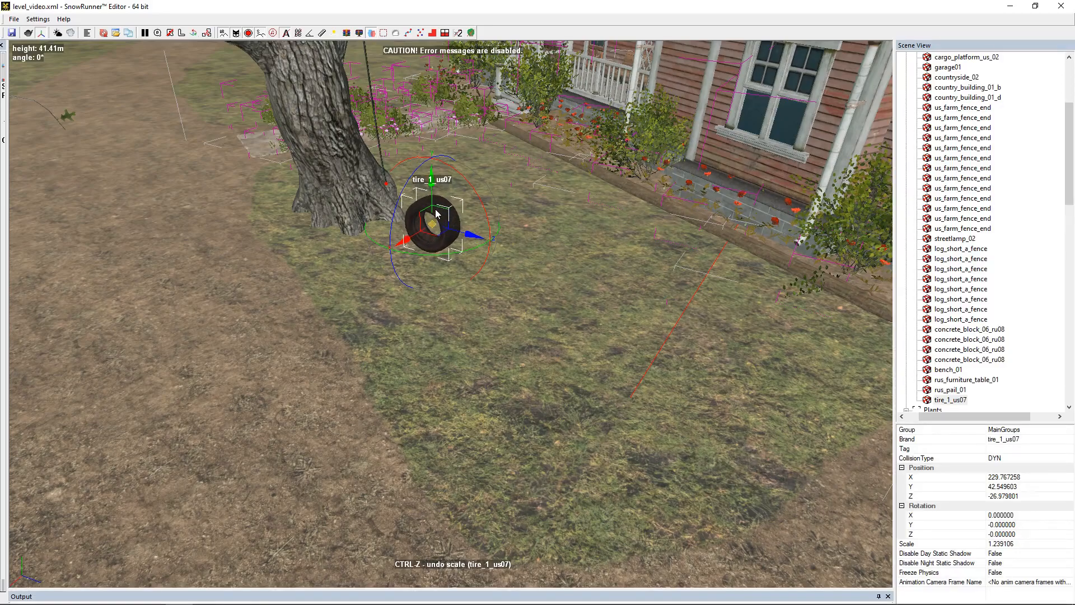
{"action": "right_click_drag", "start_coordinate": [336, 247], "coordinate": [332, 220]}
{"action": "left_click_drag", "start_coordinate": [439, 283], "coordinate": [408, 253]}
{"action": "scroll", "coordinate": [407, 271], "scroll_direction": "up", "scroll_amount": 6}
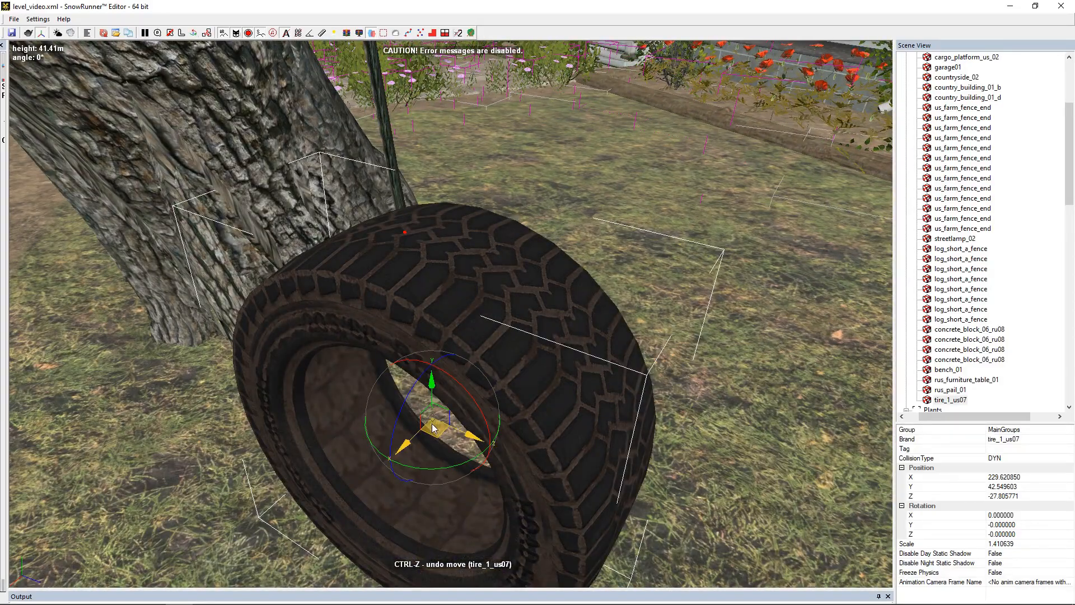
- Align the tire with the wire's lower end to form a swing, at about X 229.4, Y 42.4, Z -28.0
{"action": "left_click_drag", "start_coordinate": [433, 428], "coordinate": [410, 310]}
{"action": "left_click_drag", "start_coordinate": [410, 267], "coordinate": [420, 311]}
{"action": "middle_click_drag", "start_coordinate": [452, 228], "coordinate": [508, 231], "text": "alt"}
{"action": "left_click_drag", "start_coordinate": [450, 386], "coordinate": [460, 381]}
{"action": "middle_click_drag", "start_coordinate": [479, 236], "coordinate": [401, 227], "text": "alt"}
{"action": "scroll", "coordinate": [401, 228], "scroll_direction": "down", "scroll_amount": 2}
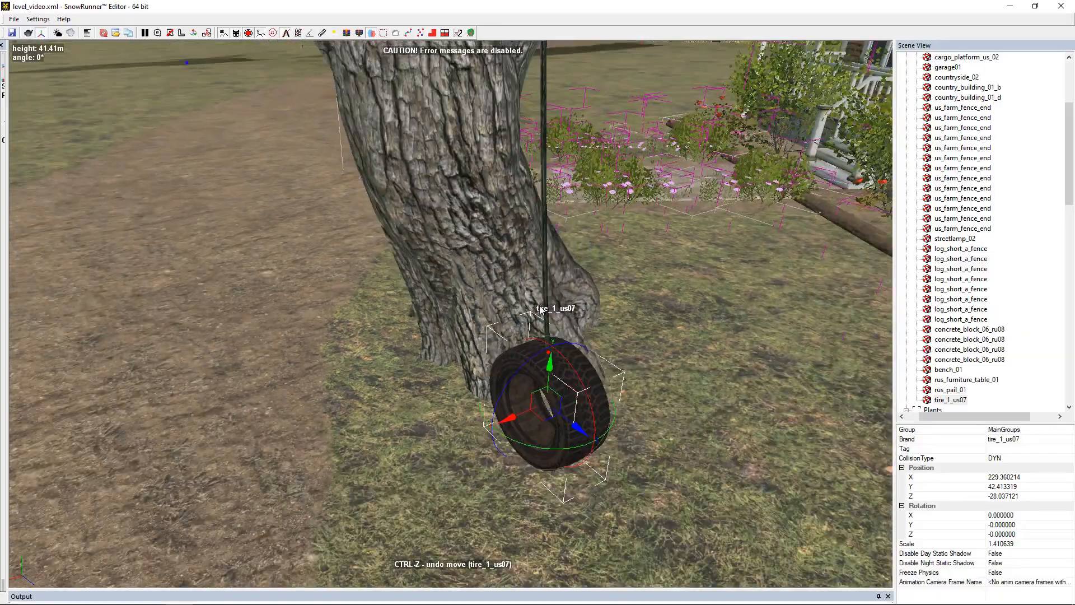
- Examine the tire swing, the wire's attachment to the branch and the oak's placement beside the house
{"action": "scroll", "coordinate": [546, 336], "scroll_direction": "up", "scroll_amount": 2}
{"action": "scroll", "coordinate": [504, 370], "scroll_direction": "down", "scroll_amount": 5}
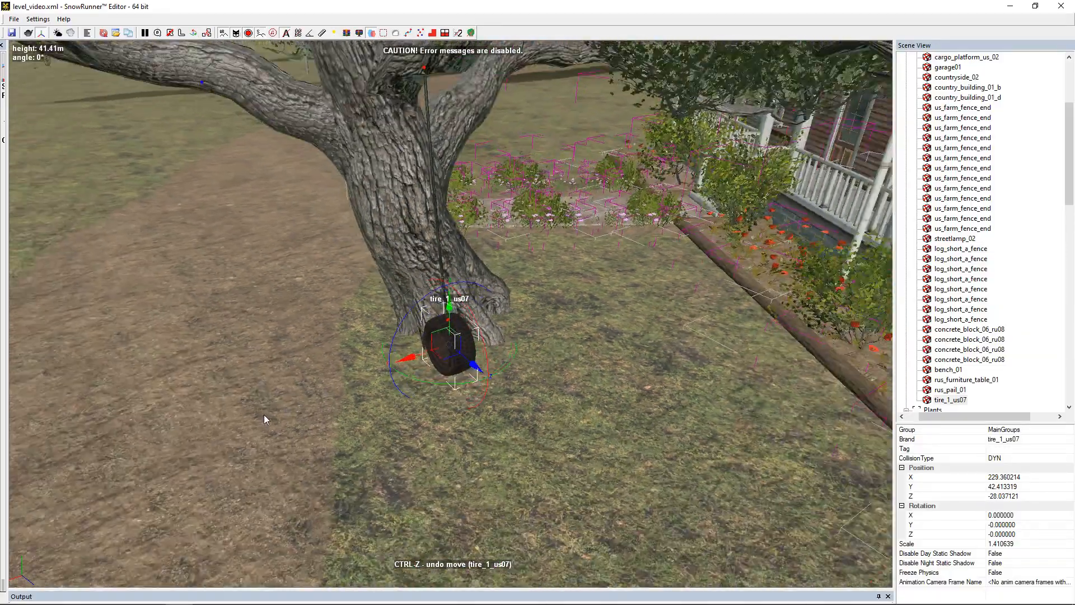
{"action": "scroll", "coordinate": [264, 415], "scroll_direction": "down", "scroll_amount": 3}
{"action": "middle_click_drag", "start_coordinate": [264, 414], "coordinate": [297, 417], "text": "alt"}
{"action": "scroll", "coordinate": [494, 208], "scroll_direction": "up", "scroll_amount": 3}
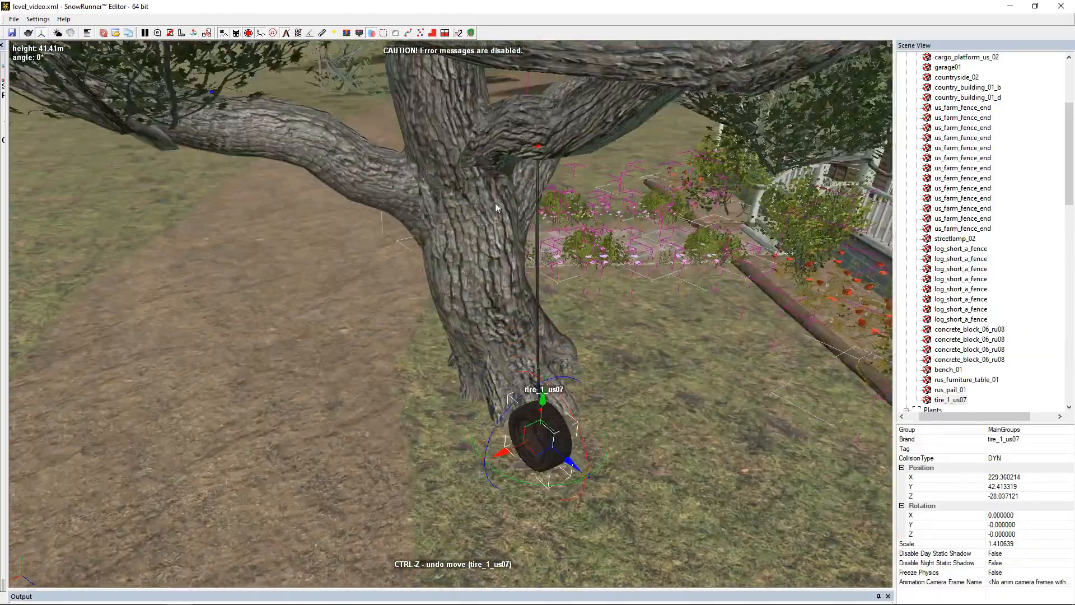
{"action": "scroll", "coordinate": [494, 207], "scroll_direction": "up", "scroll_amount": 2}
{"action": "mouse_move", "coordinate": [525, 190]}
{"action": "middle_mouse_down", "text": "alt"}
{"action": "mouse_move", "coordinate": [494, 148]}
{"action": "mouse_move", "coordinate": [514, 189]}
{"action": "middle_mouse_up", "text": "alt"}
{"action": "scroll", "coordinate": [512, 193], "scroll_direction": "down", "scroll_amount": 6}
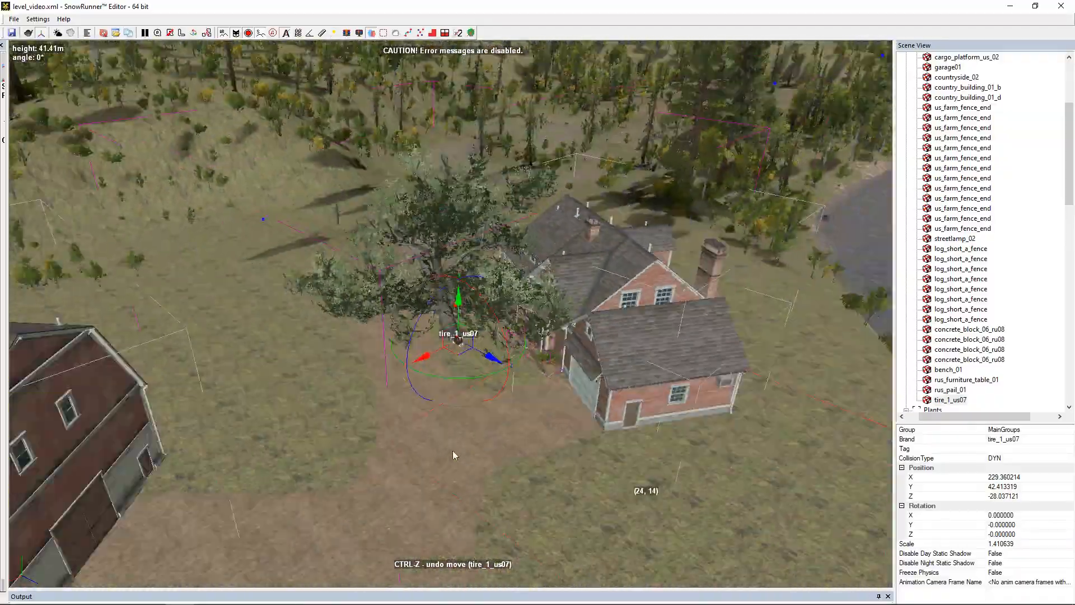
- Add a tractor model on the dirt patch in front of the barn, searching the model assets for "trac"
{"action": "left_click", "coordinate": [452, 452]}
{"action": "scroll", "coordinate": [440, 370], "scroll_direction": "up", "scroll_amount": 4}
{"action": "middle_click_drag", "start_coordinate": [439, 365], "coordinate": [425, 343], "text": "alt"}
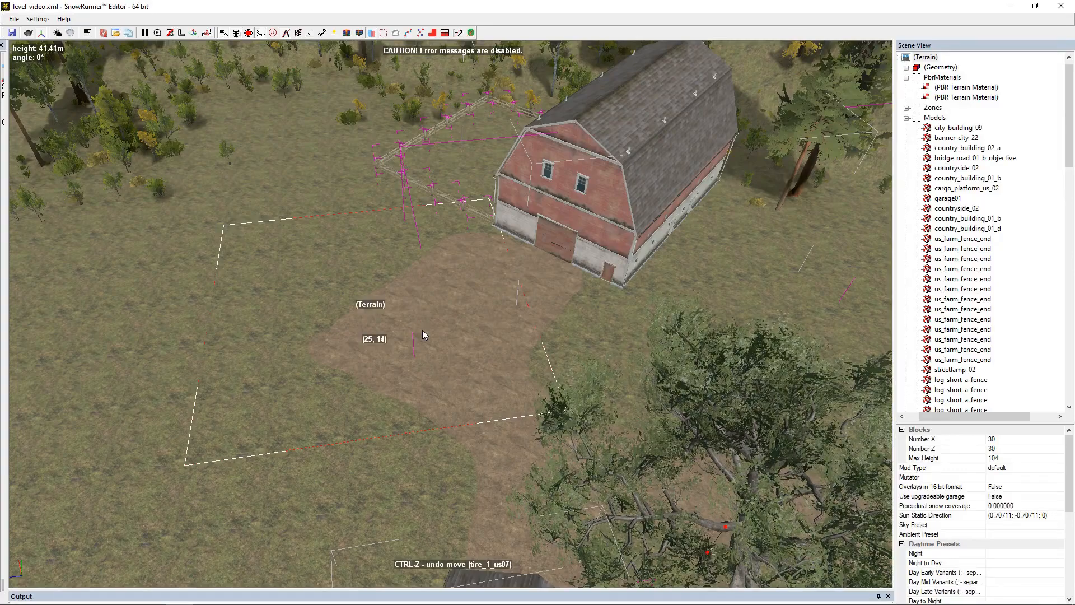
{"action": "right_click", "coordinate": [423, 333]}
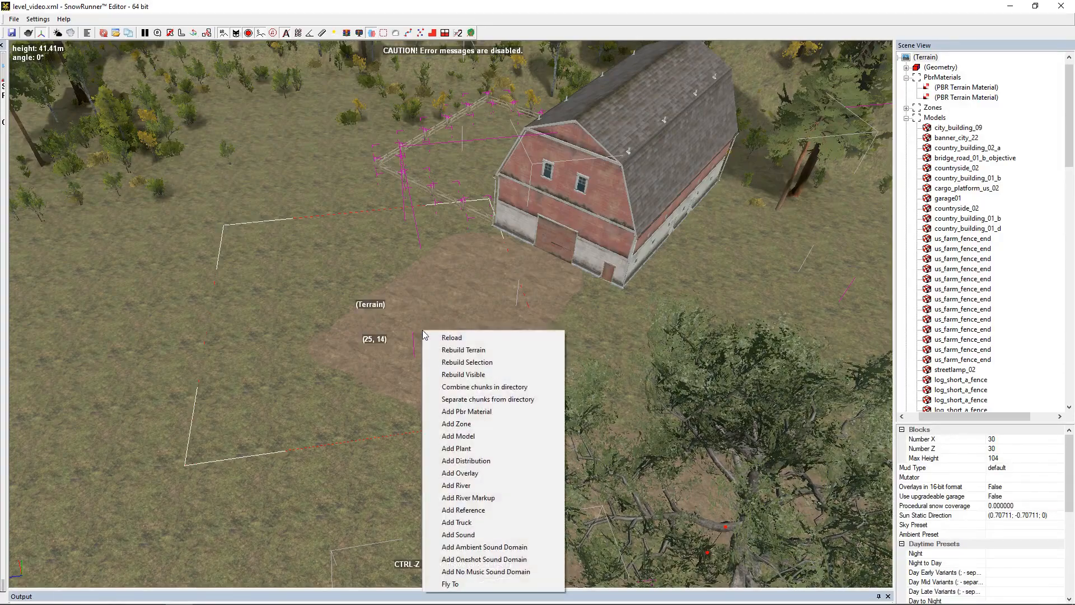
{"action": "left_click", "coordinate": [476, 436]}
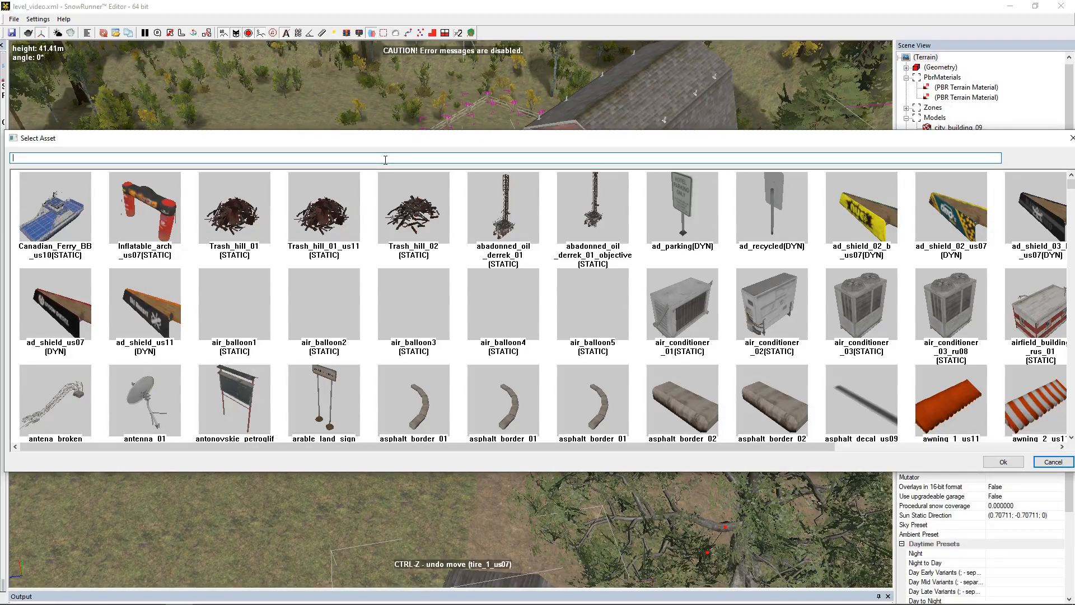
{"action": "type", "text": "tra"}
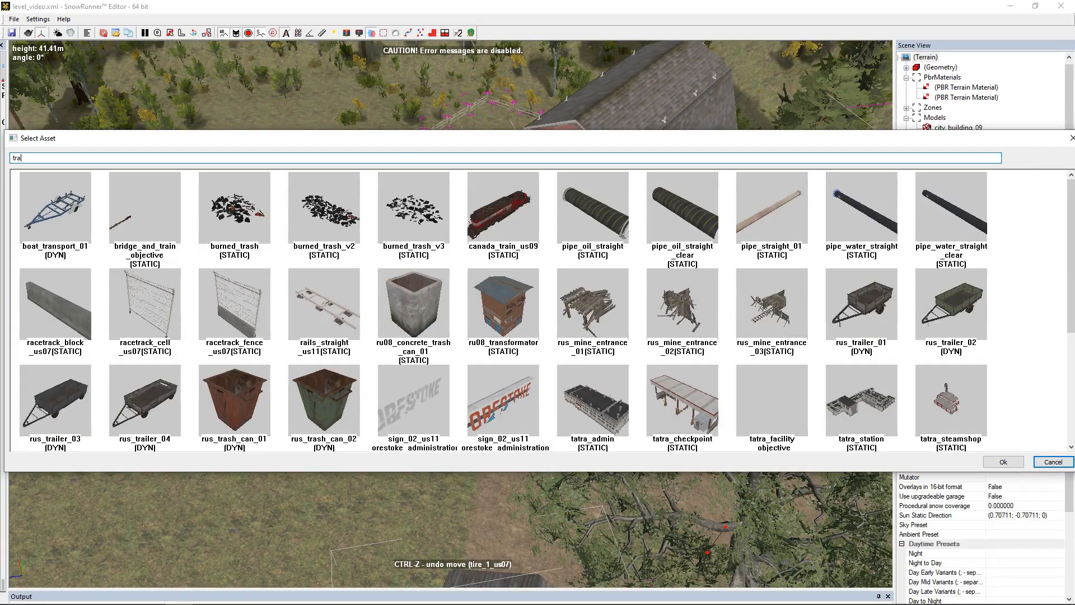
{"action": "type", "text": "c"}
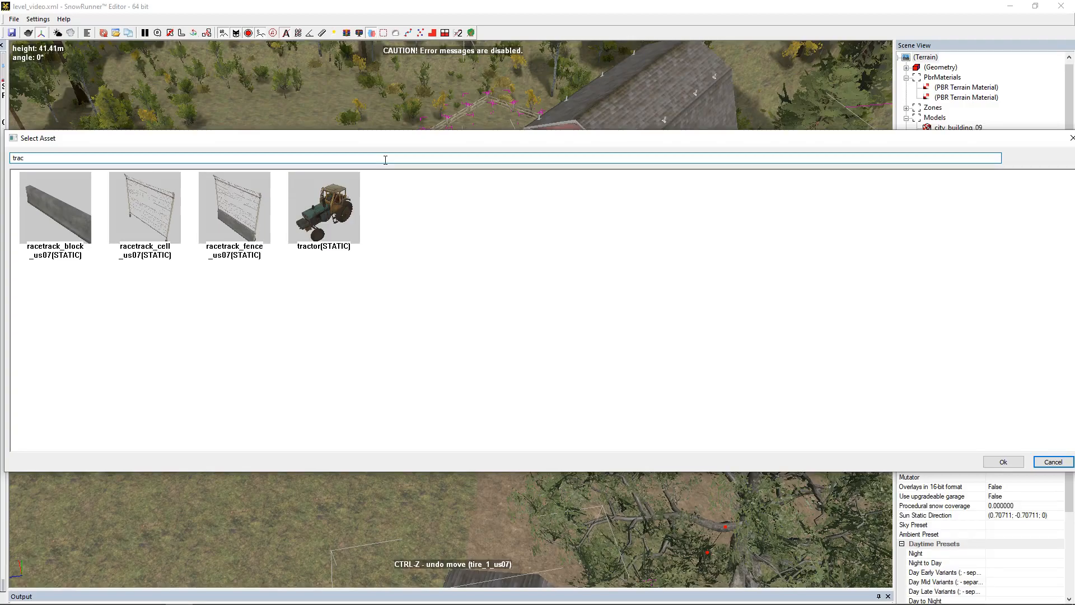
{"action": "double_click", "coordinate": [352, 227]}
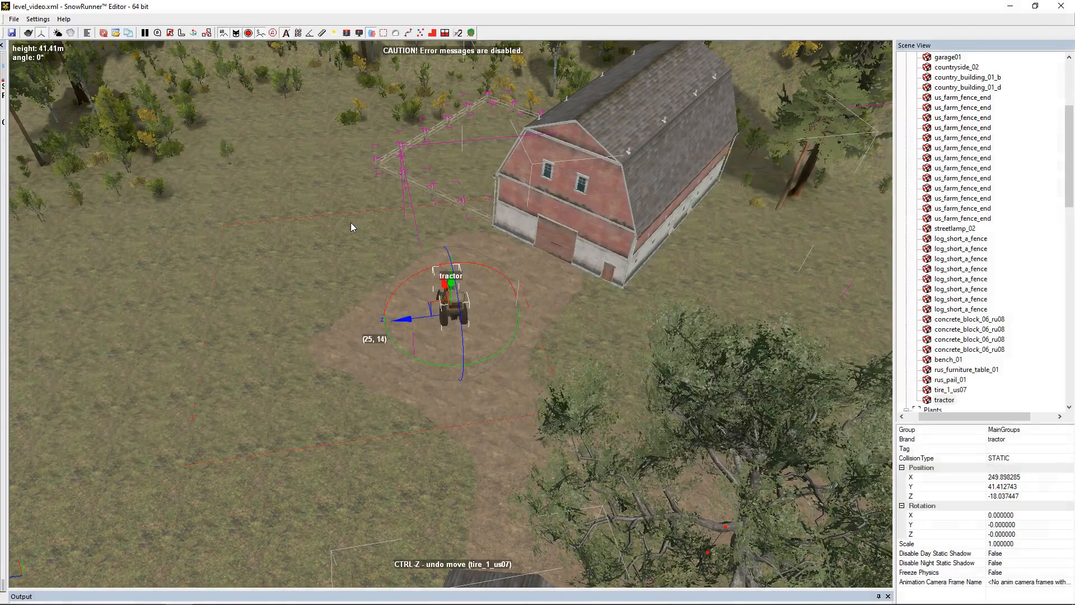
- Move the tractor to about X 256, Z -17 at the dirt patch's edge, turn it around and enlarge it slightly
{"action": "scroll", "coordinate": [454, 329], "scroll_direction": "up", "scroll_amount": 3}
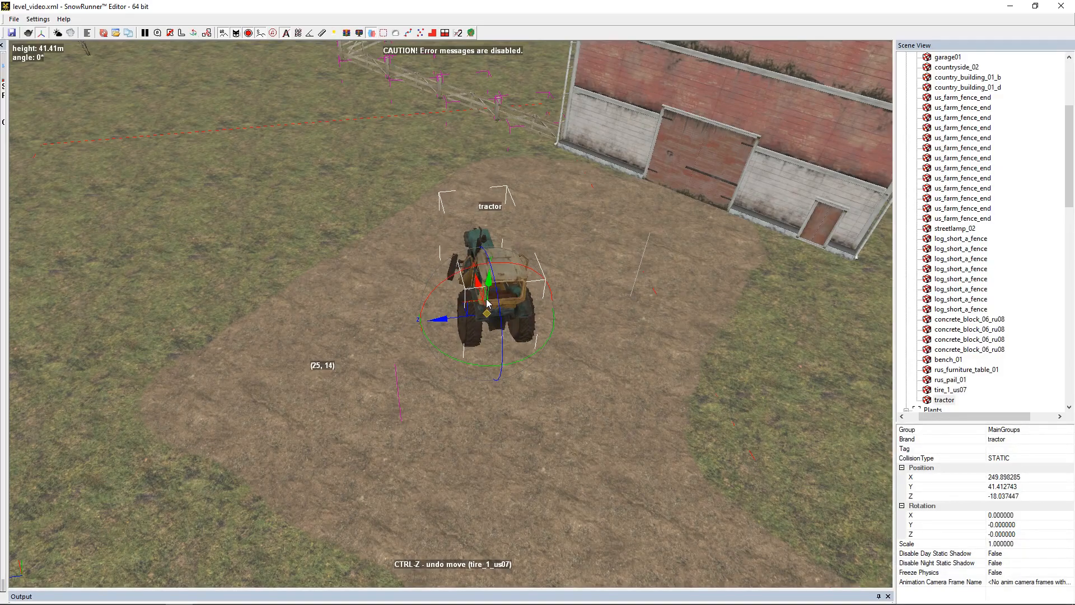
{"action": "left_click_drag", "start_coordinate": [480, 309], "coordinate": [278, 261]}
{"action": "scroll", "coordinate": [502, 315], "scroll_direction": "up", "scroll_amount": 4}
{"action": "middle_click_drag", "start_coordinate": [503, 311], "coordinate": [462, 300], "text": "alt"}
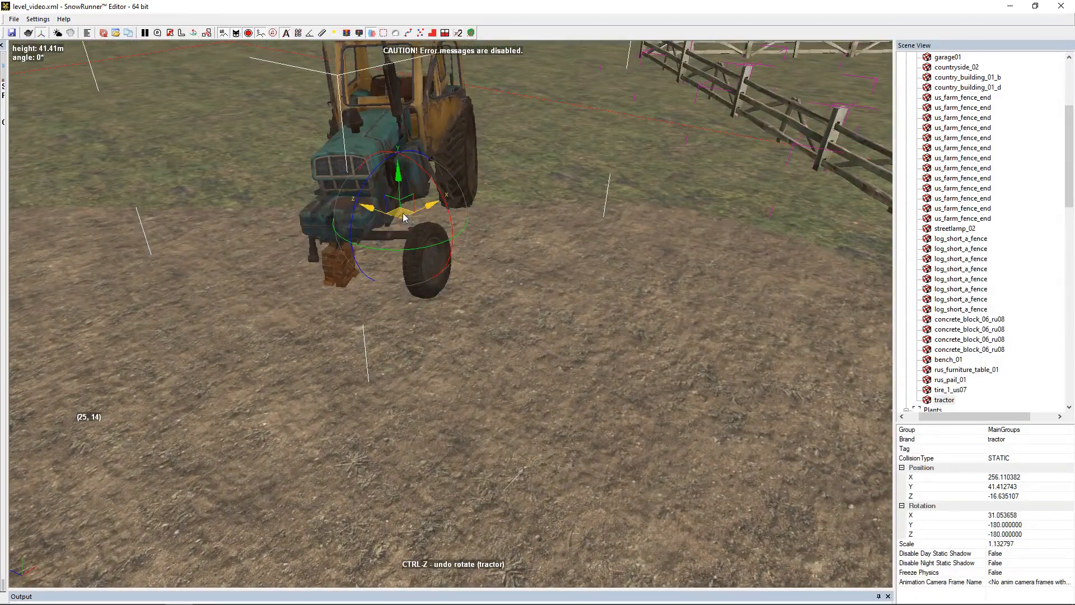
{"action": "left_click_drag", "start_coordinate": [400, 219], "coordinate": [411, 220]}
- Add a wheel model on the dirt beside the tractor, searching the model assets for "whe"
{"action": "left_click", "coordinate": [498, 304]}
{"action": "middle_click_drag", "start_coordinate": [496, 304], "coordinate": [510, 384], "text": "alt"}
{"action": "right_click", "coordinate": [511, 384]}
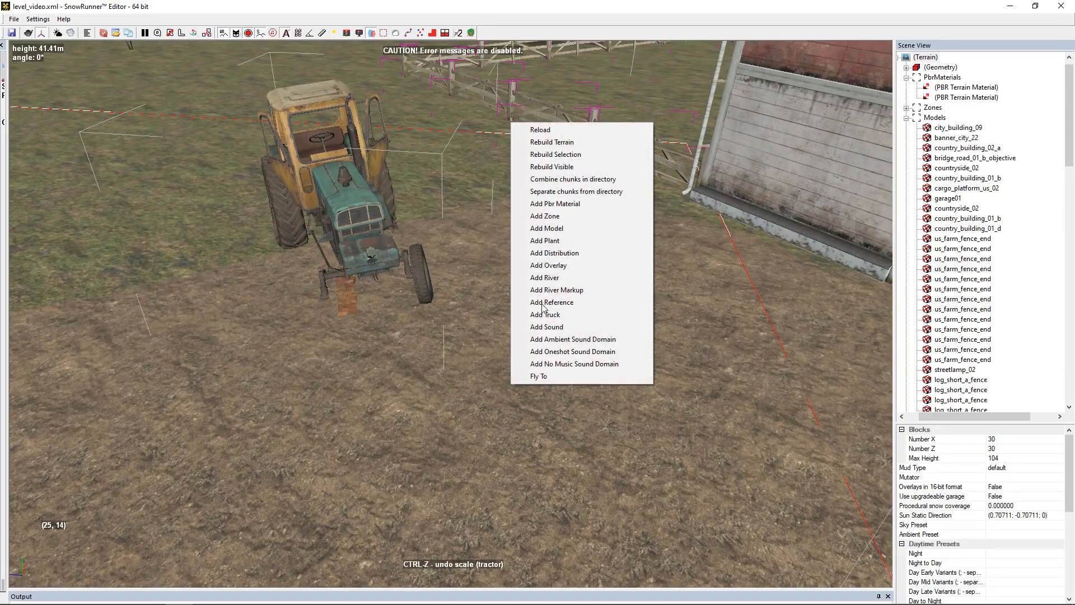
{"action": "left_click", "coordinate": [571, 234]}
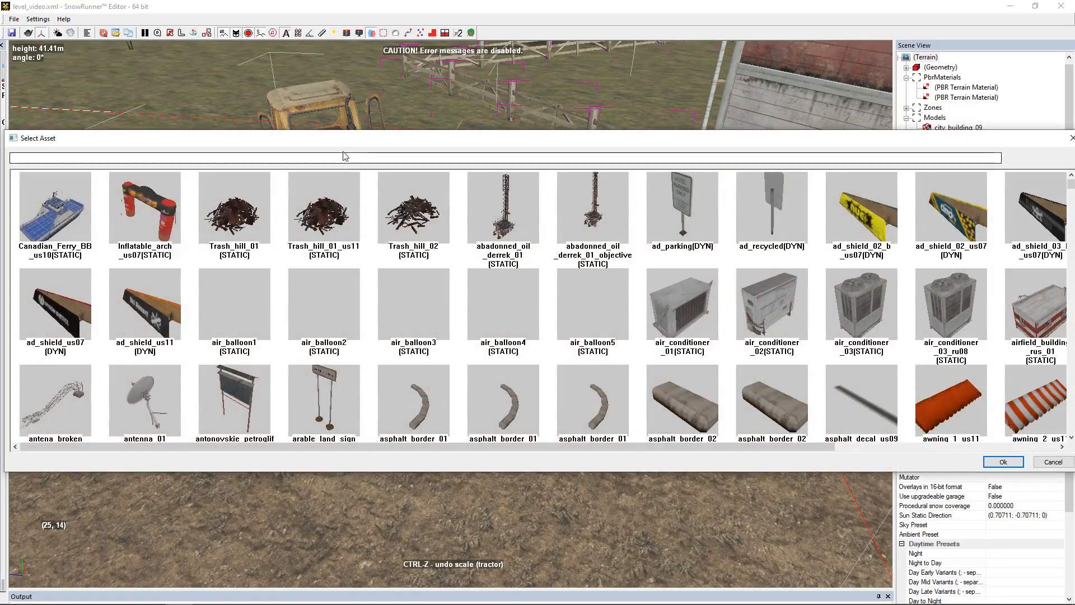
{"action": "type", "text": "whe"}
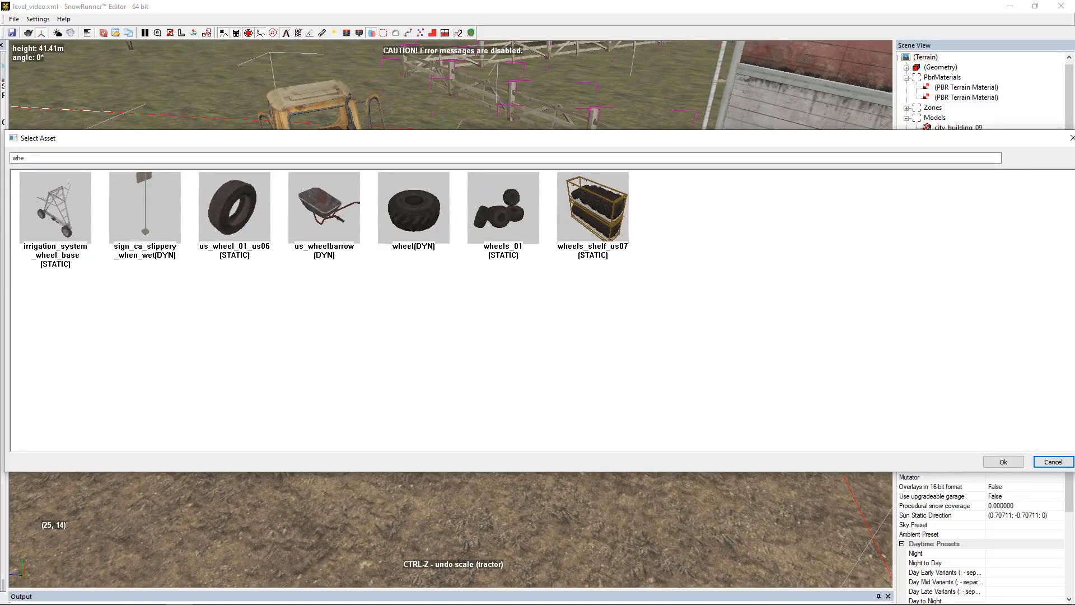
{"action": "double_click", "coordinate": [402, 210]}
- Rotate and resize the wheel, and fit it onto the tractor's front axle
{"action": "left_click_drag", "start_coordinate": [465, 344], "coordinate": [586, 409]}
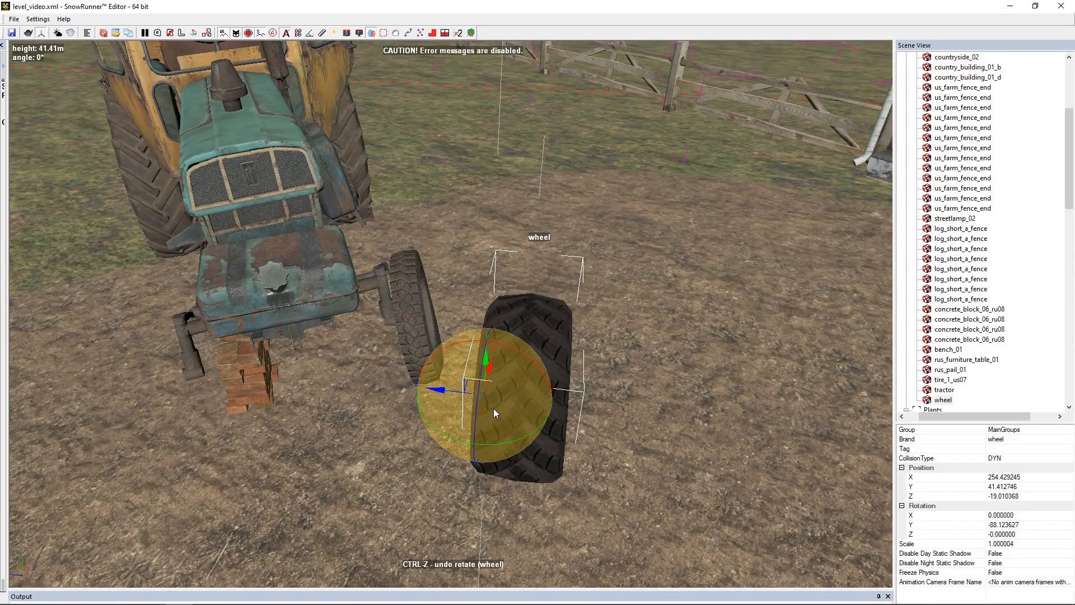
{"action": "left_click_drag", "start_coordinate": [486, 413], "coordinate": [484, 440]}
{"action": "left_click_drag", "start_coordinate": [482, 387], "coordinate": [399, 343]}
{"action": "scroll", "coordinate": [476, 279], "scroll_direction": "up", "scroll_amount": 3}
{"action": "middle_click_drag", "start_coordinate": [476, 278], "coordinate": [579, 354], "text": "alt"}
{"action": "mouse_move", "coordinate": [343, 331]}
{"action": "left_mouse_down"}
{"action": "mouse_move", "coordinate": [331, 252]}
{"action": "mouse_move", "coordinate": [331, 331]}
{"action": "mouse_move", "coordinate": [346, 329]}
{"action": "left_mouse_up"}
{"action": "left_click_drag", "start_coordinate": [338, 277], "coordinate": [291, 247]}
- Duplicate the wheel and place the copy on the other side of the tractor's front axle
{"action": "right_click_drag", "start_coordinate": [442, 374], "coordinate": [687, 363]}
{"action": "key", "text": "ctrl+c"}
{"action": "key", "text": "ctrl+v"}
{"action": "left_click_drag", "start_coordinate": [507, 308], "coordinate": [296, 335]}
{"action": "right_click_drag", "start_coordinate": [299, 335], "coordinate": [423, 353]}
- Add a rus_cultivator_01 model near the tractor, searching the model assets for "cul"
{"action": "left_click", "coordinate": [627, 465]}
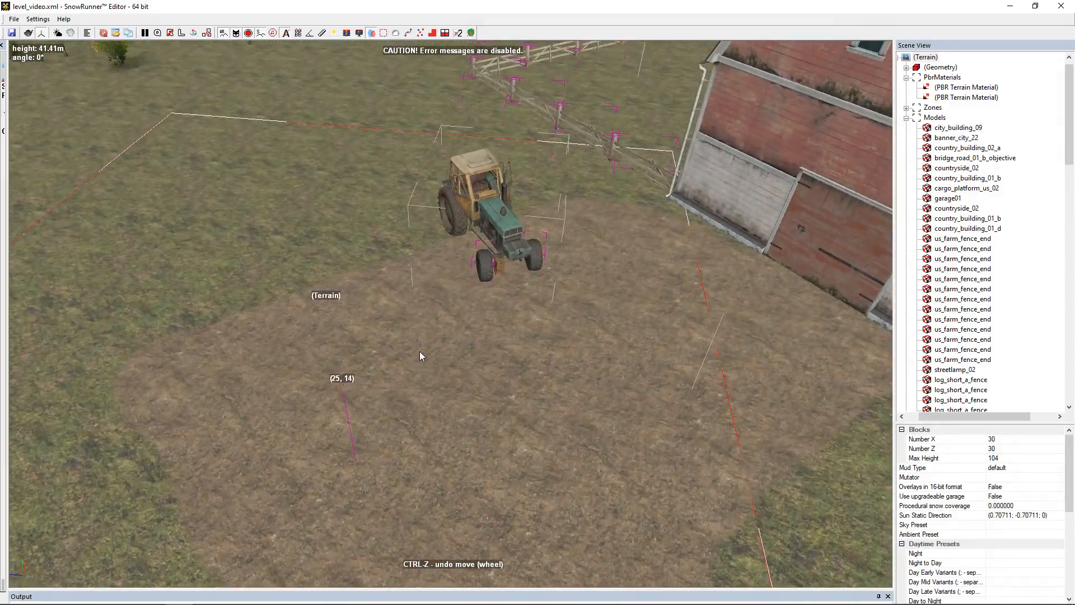
{"action": "right_click", "coordinate": [381, 379]}
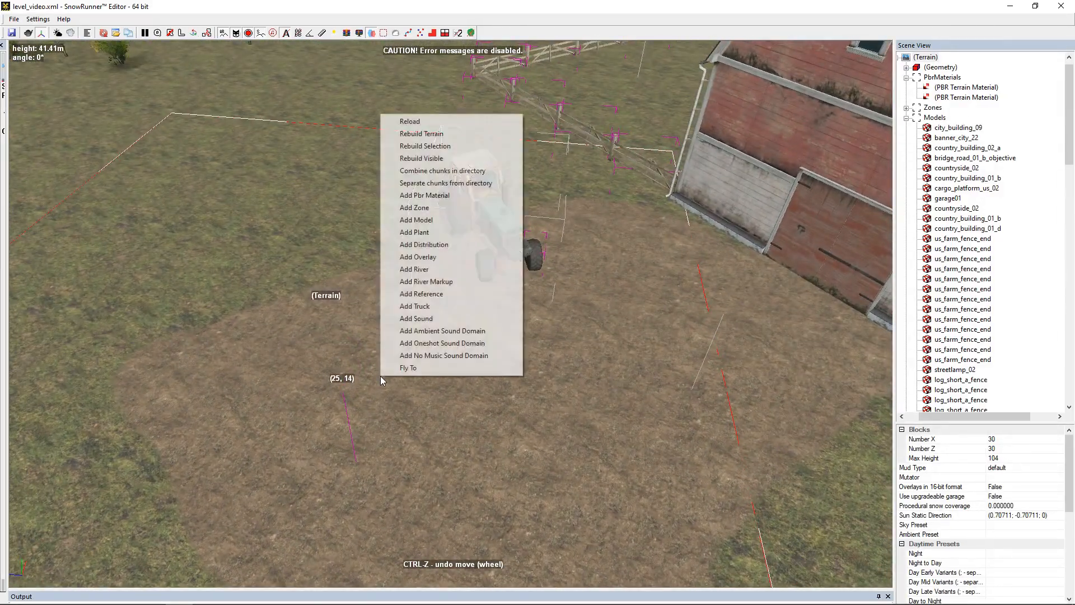
{"action": "left_click", "coordinate": [434, 219]}
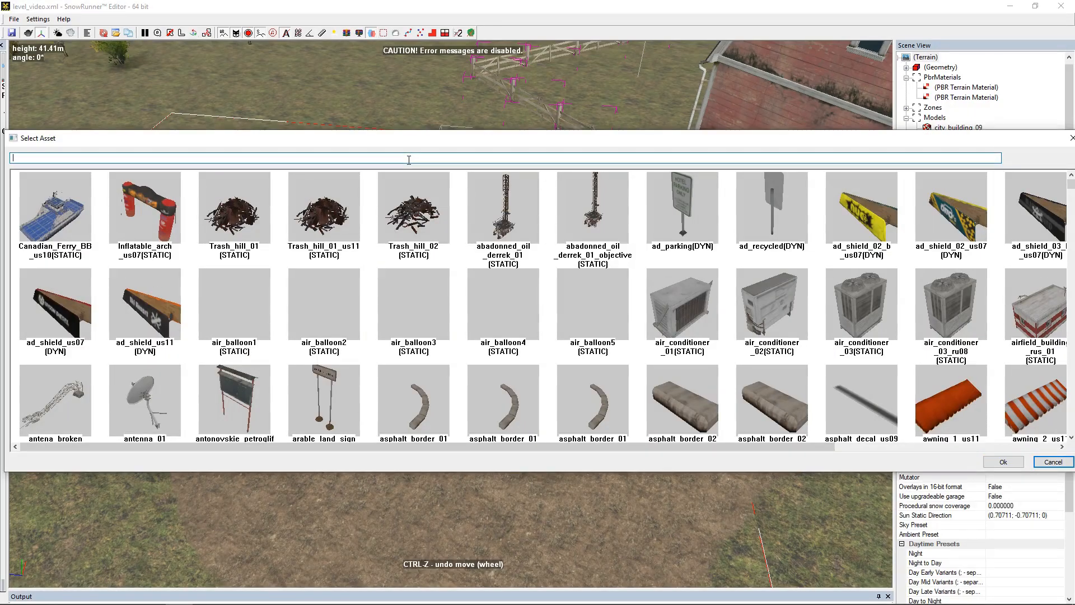
{"action": "type", "text": "cul"}
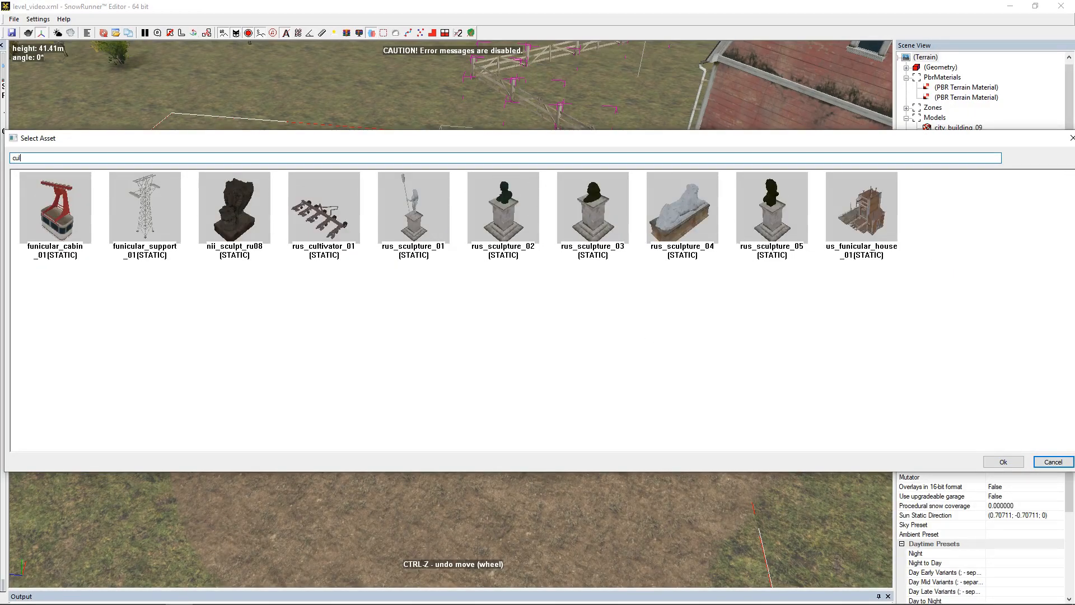
{"action": "double_click", "coordinate": [311, 217]}
- Place the cultivator beside the tractor at about X 253.8, Z -10.9, rotated about -45.5° on X and scaled to about 1.2
{"action": "left_click_drag", "start_coordinate": [454, 321], "coordinate": [244, 172]}
{"action": "left_click_drag", "start_coordinate": [253, 230], "coordinate": [386, 276]}
{"action": "scroll", "coordinate": [386, 273], "scroll_direction": "down", "scroll_amount": 3}
{"action": "middle_click_drag", "start_coordinate": [515, 295], "coordinate": [558, 330]}
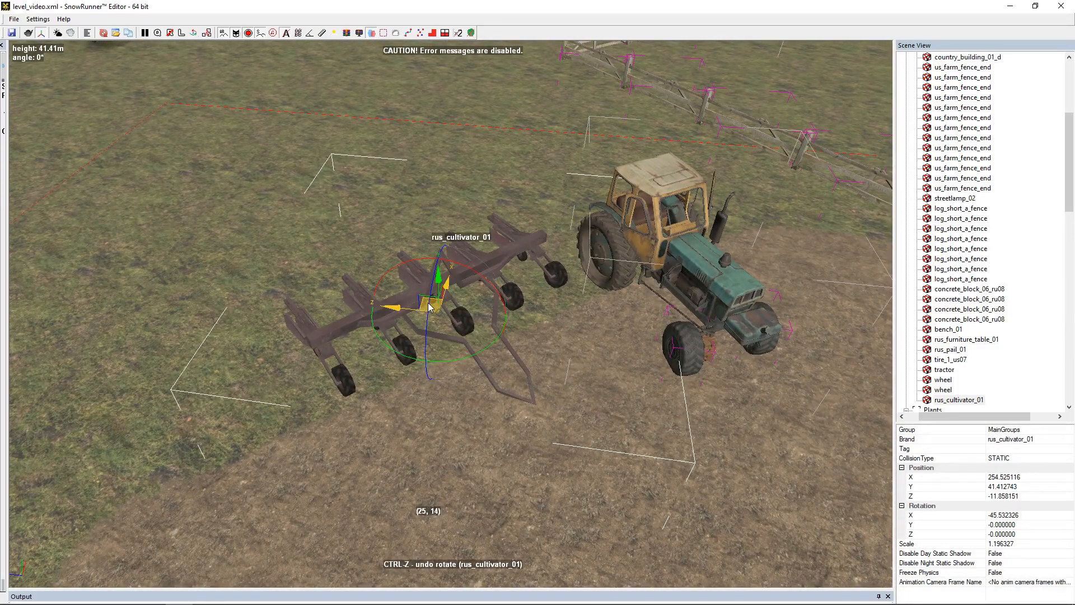
{"action": "left_click_drag", "start_coordinate": [429, 307], "coordinate": [374, 323]}
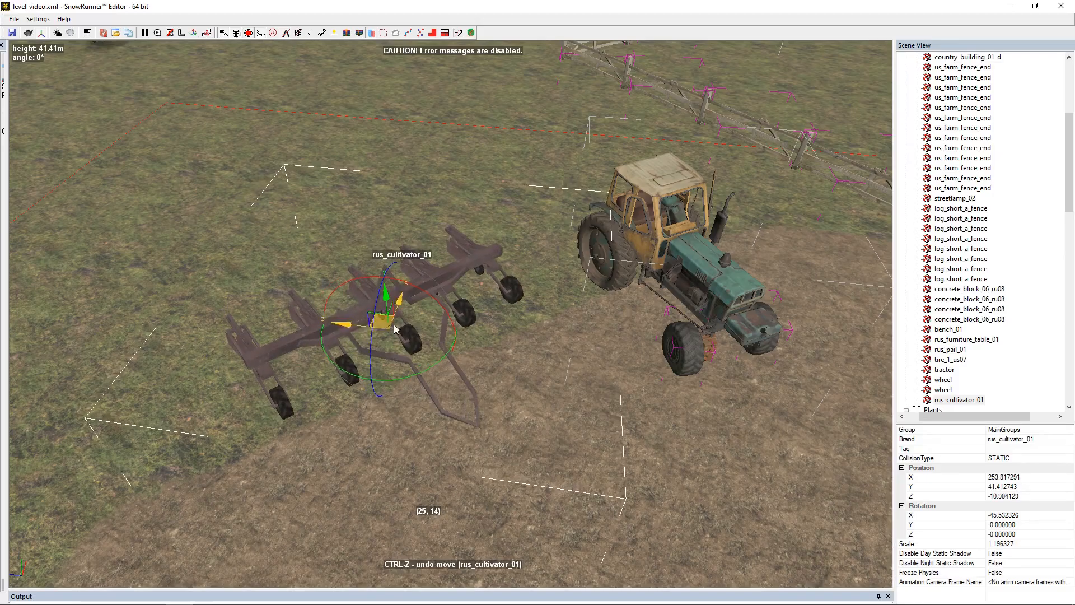
{"action": "scroll", "coordinate": [474, 405], "scroll_direction": "up", "scroll_amount": 4}
{"action": "middle_click_drag", "start_coordinate": [475, 406], "coordinate": [472, 361], "text": "alt"}
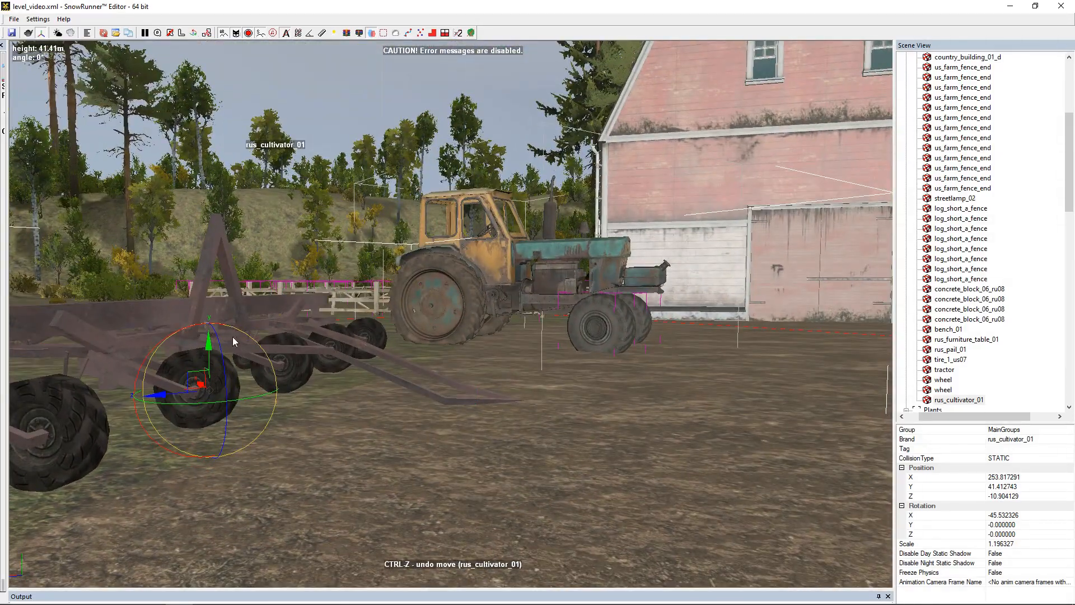
{"action": "middle_click_drag", "start_coordinate": [227, 343], "coordinate": [525, 440], "text": "alt"}
- Select the AspensRus,Birches04Rus,Conifers,Pines distribution and set its density brush to size 1.5, value 0.85 and falloff 0.15
{"action": "left_click", "coordinate": [533, 436]}
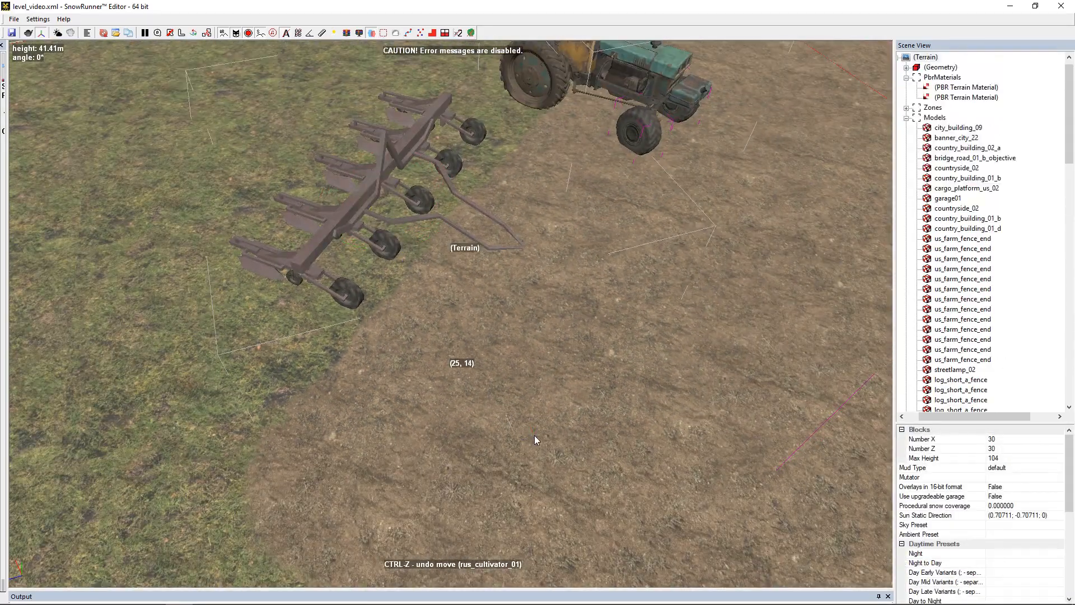
{"action": "scroll", "coordinate": [541, 403], "scroll_direction": "down", "scroll_amount": 6}
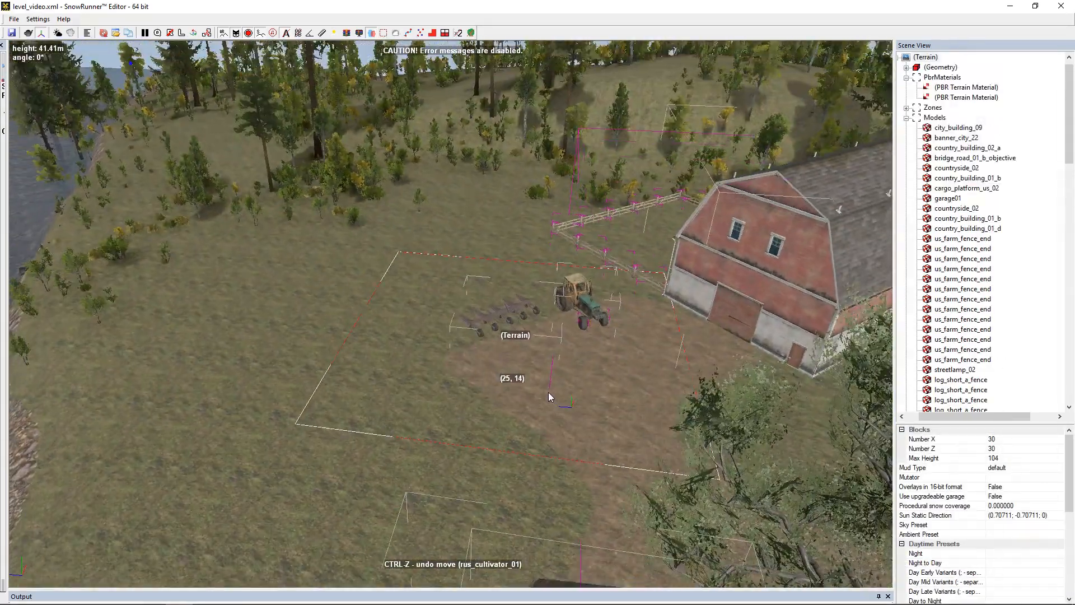
{"action": "middle_click_drag", "start_coordinate": [549, 392], "coordinate": [579, 385], "text": "alt"}
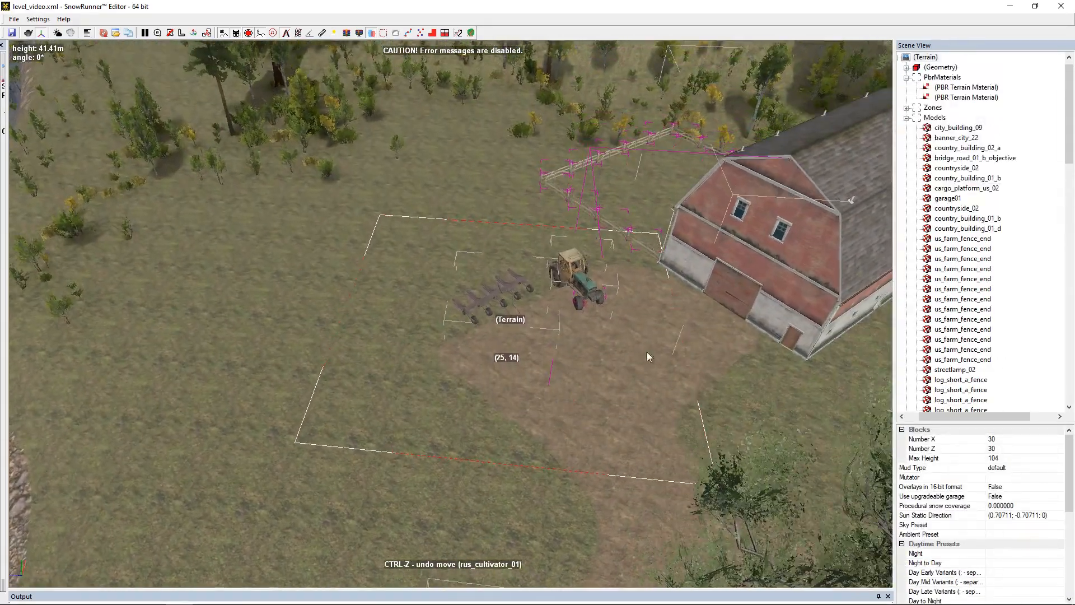
{"action": "left_click", "coordinate": [906, 118]}
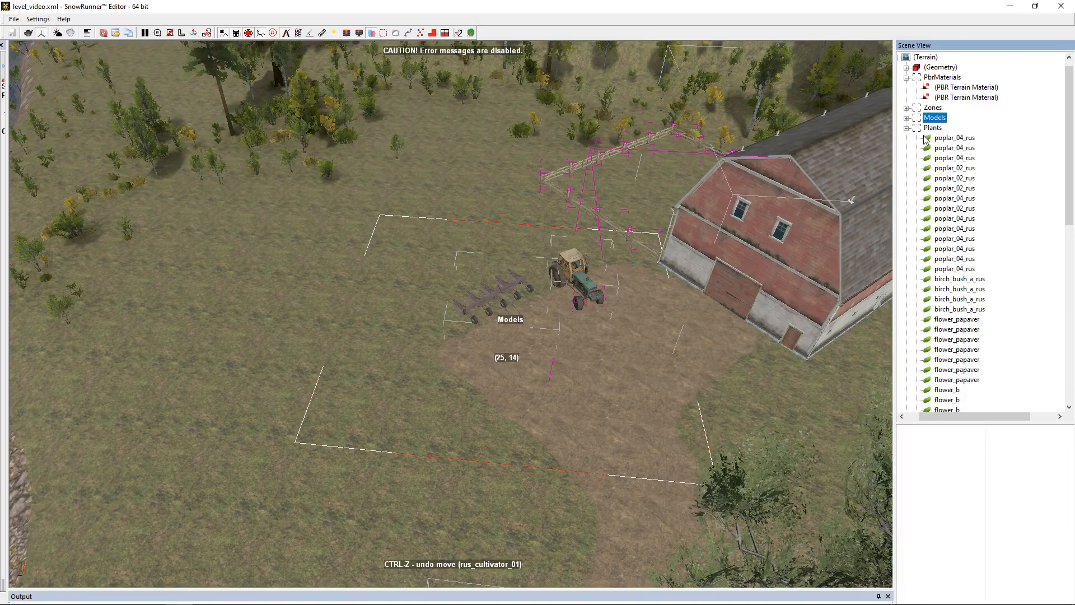
{"action": "left_click", "coordinate": [907, 129]}
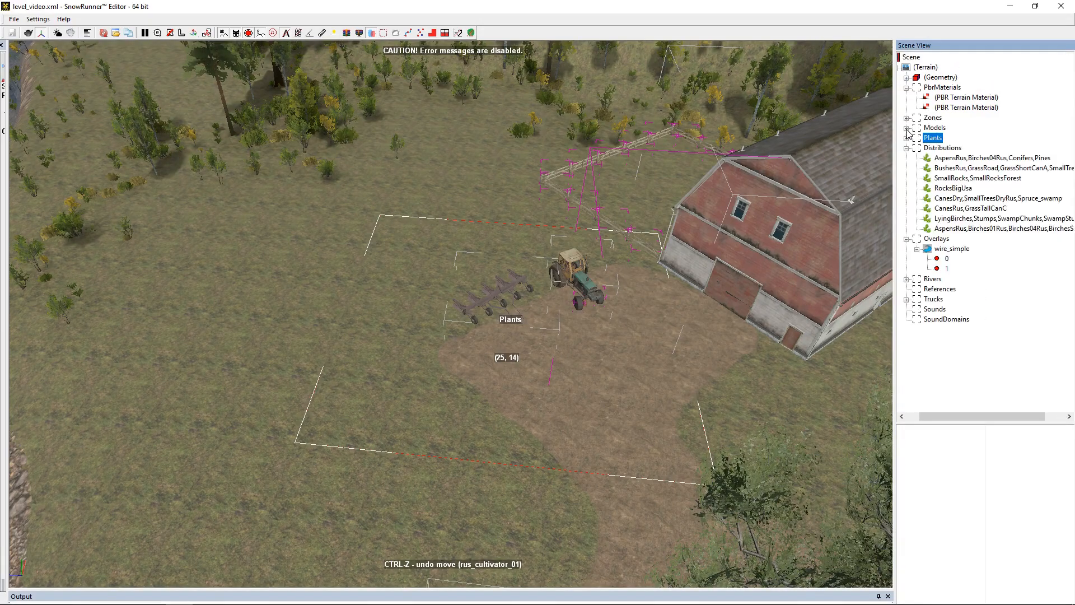
{"action": "left_click", "coordinate": [959, 158]}
{"action": "scroll", "coordinate": [562, 165], "scroll_direction": "up", "scroll_amount": 2}
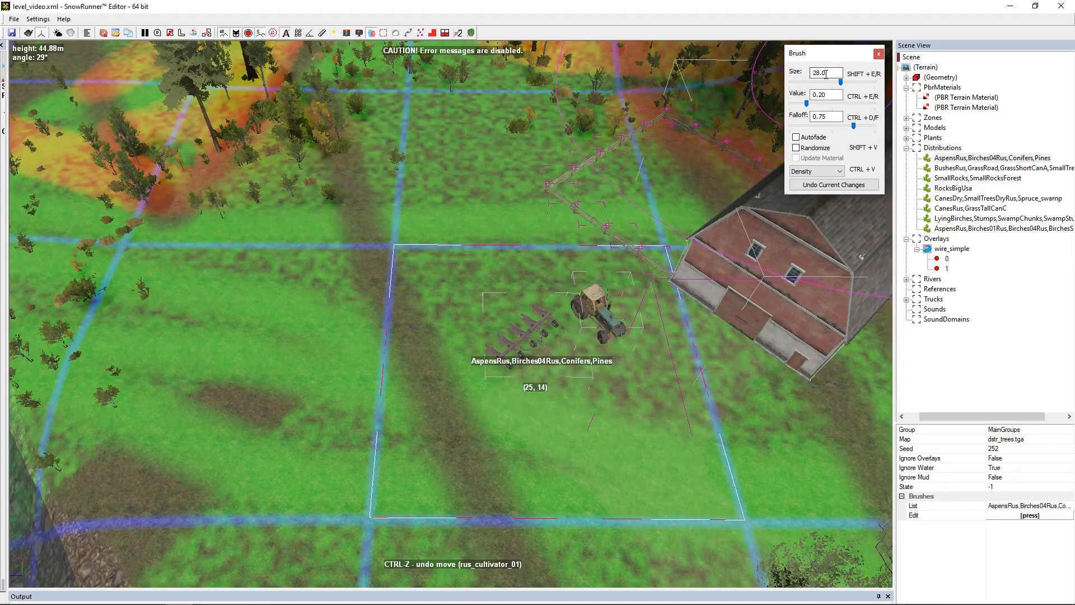
{"action": "left_click_drag", "start_coordinate": [841, 82], "coordinate": [806, 82]}
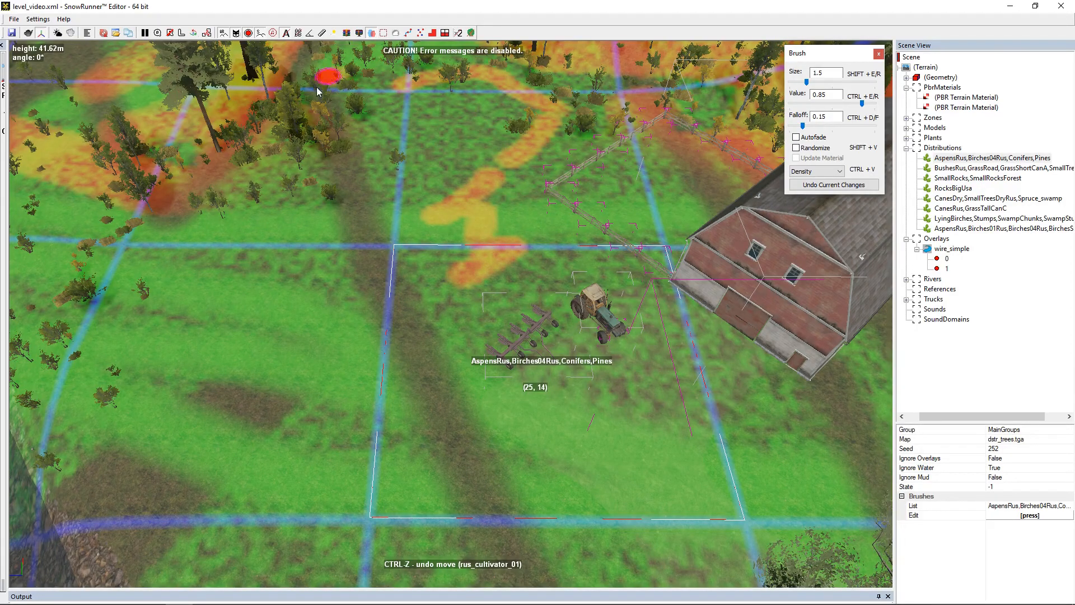
- Paint winding tree-density strokes across the field beyond the cultivator and along the riverbank
{"action": "left_click_drag", "start_coordinate": [324, 81], "coordinate": [360, 307]}
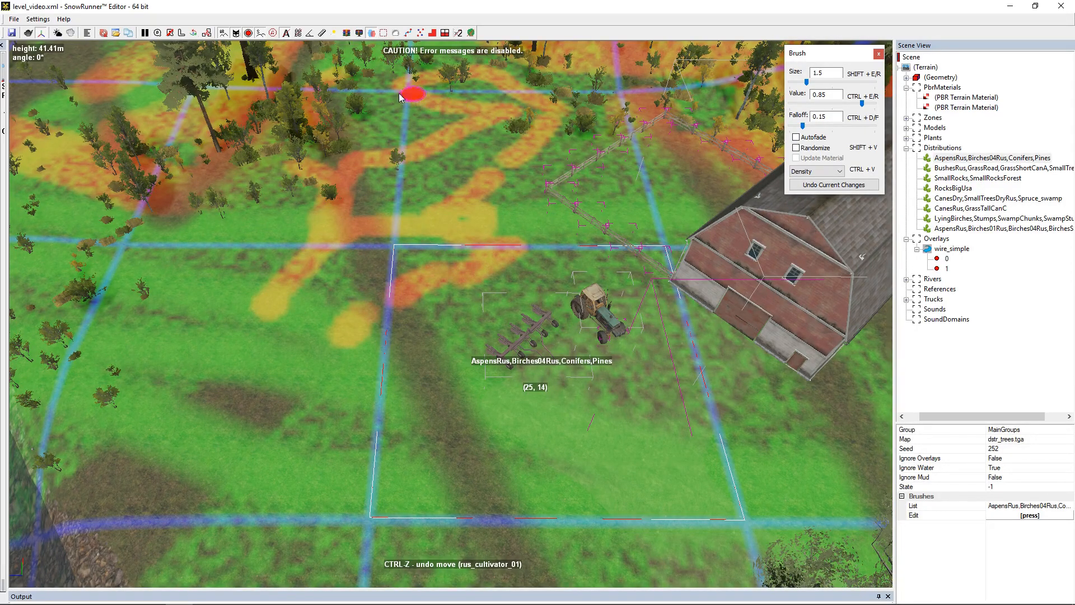
{"action": "middle_click_drag", "start_coordinate": [249, 176], "coordinate": [319, 173]}
{"action": "mouse_move", "coordinate": [206, 163]}
{"action": "left_mouse_down"}
{"action": "mouse_move", "coordinate": [194, 304]}
{"action": "mouse_move", "coordinate": [318, 456]}
{"action": "left_mouse_up"}
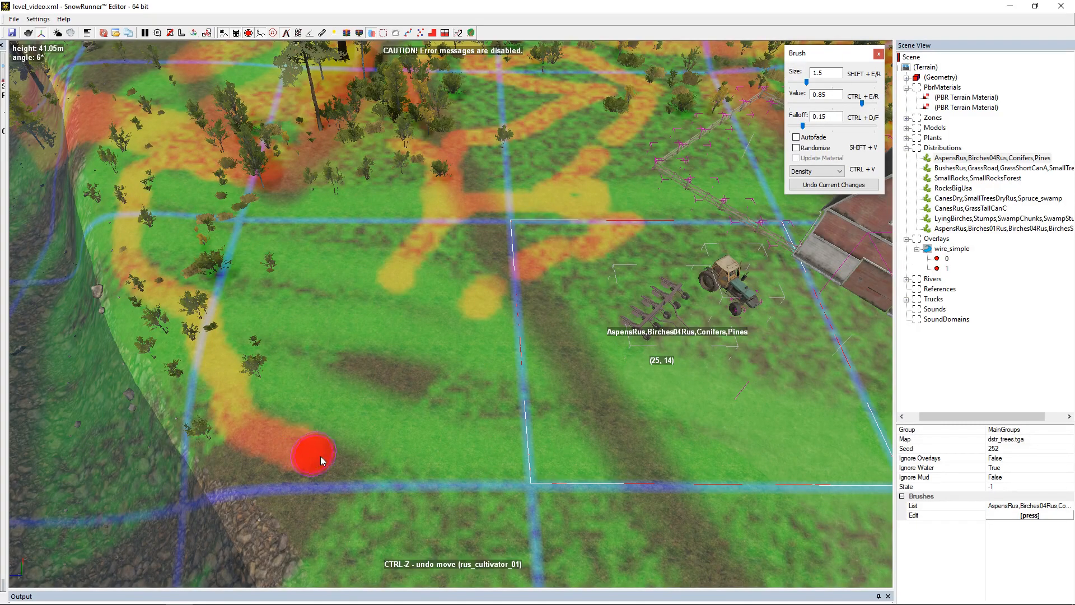
{"action": "mouse_move", "coordinate": [409, 357]}
{"action": "left_mouse_down"}
{"action": "mouse_move", "coordinate": [285, 347]}
{"action": "mouse_move", "coordinate": [365, 191]}
{"action": "mouse_move", "coordinate": [347, 327]}
{"action": "left_mouse_up"}
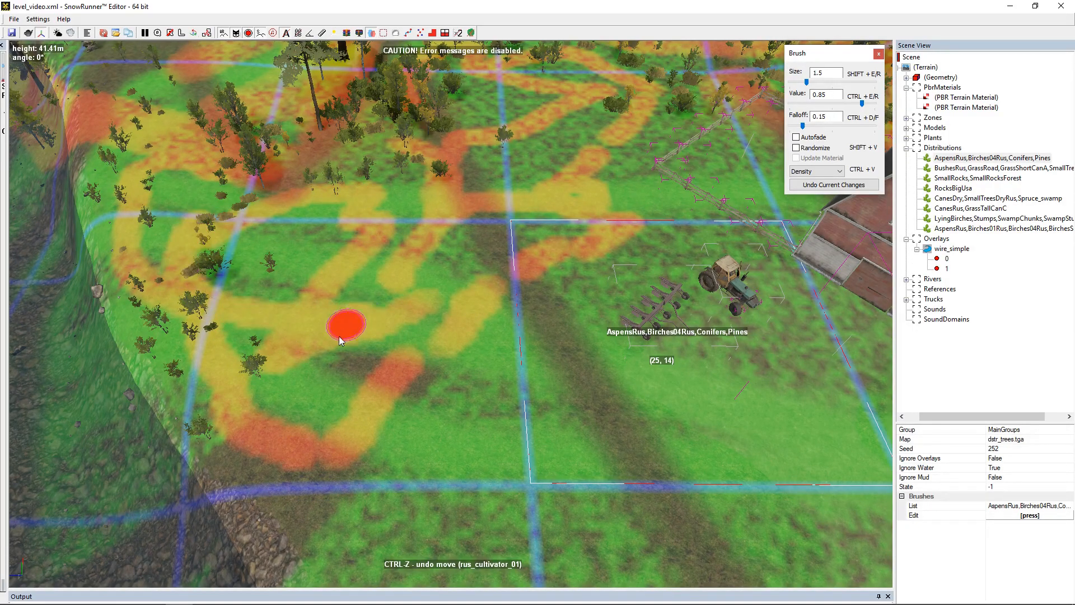
- Paint tree-density strokes on the ground between the house's porch side and the existing forest
{"action": "scroll", "coordinate": [394, 151], "scroll_direction": "down", "scroll_amount": 4}
{"action": "mouse_move", "coordinate": [416, 348]}
{"action": "middle_mouse_down", "text": "alt"}
{"action": "mouse_move", "coordinate": [515, 345]}
{"action": "mouse_move", "coordinate": [371, 324]}
{"action": "mouse_move", "coordinate": [255, 329]}
{"action": "middle_mouse_up", "text": "alt"}
{"action": "scroll", "coordinate": [729, 200], "scroll_direction": "up", "scroll_amount": 3}
{"action": "mouse_move", "coordinate": [501, 207]}
{"action": "middle_mouse_down", "text": "alt"}
{"action": "mouse_move", "coordinate": [469, 320]}
{"action": "mouse_move", "coordinate": [512, 303]}
{"action": "middle_mouse_up", "text": "alt"}
{"action": "left_click_drag", "start_coordinate": [434, 274], "coordinate": [378, 221]}
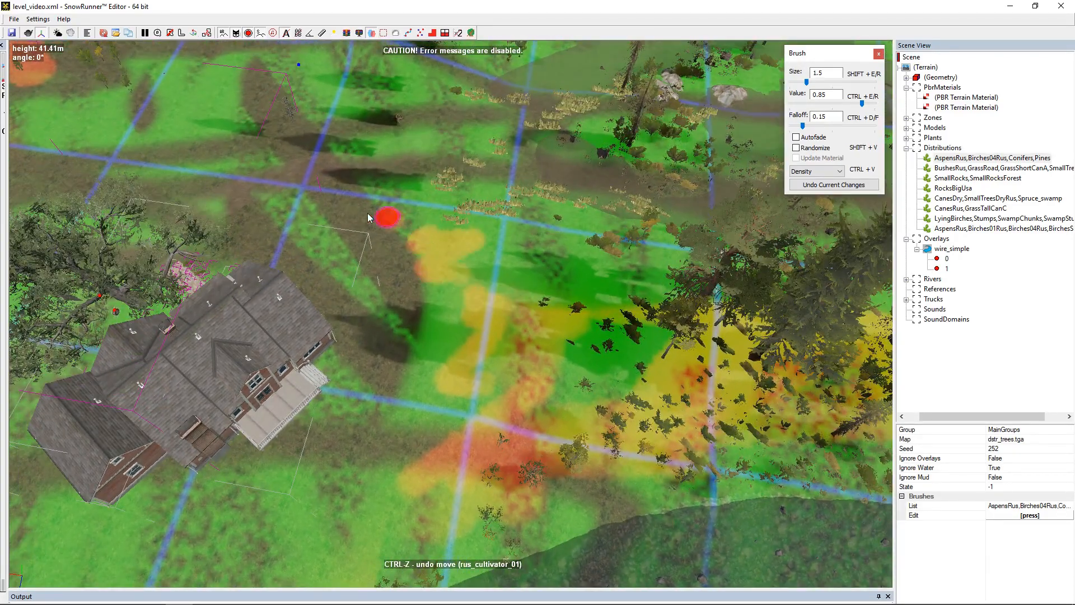
{"action": "left_click_drag", "start_coordinate": [576, 262], "coordinate": [693, 287]}
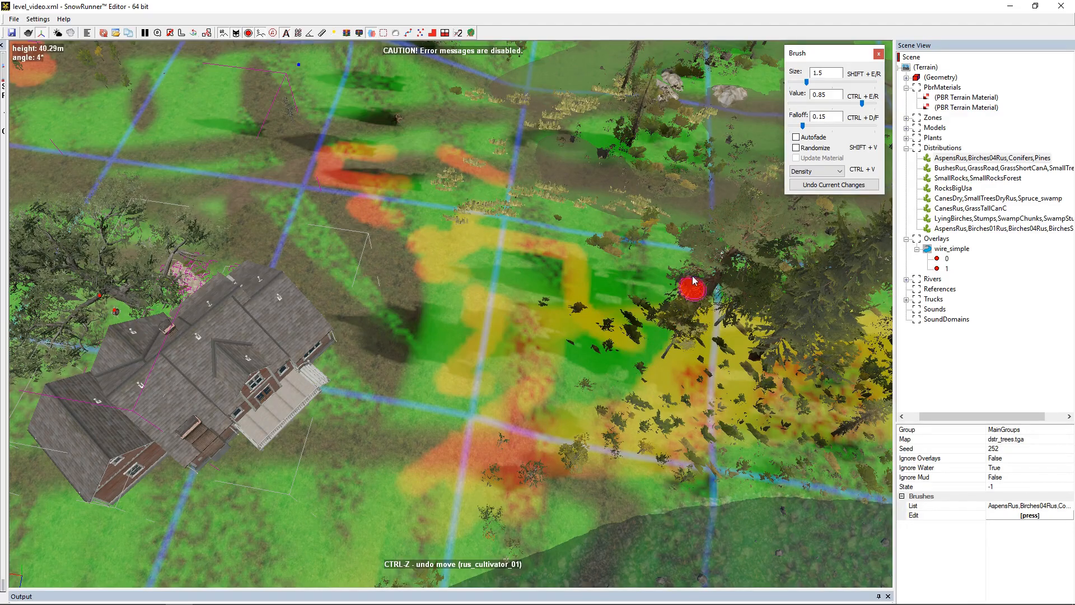
{"action": "middle_click_drag", "start_coordinate": [498, 133], "coordinate": [509, 171]}
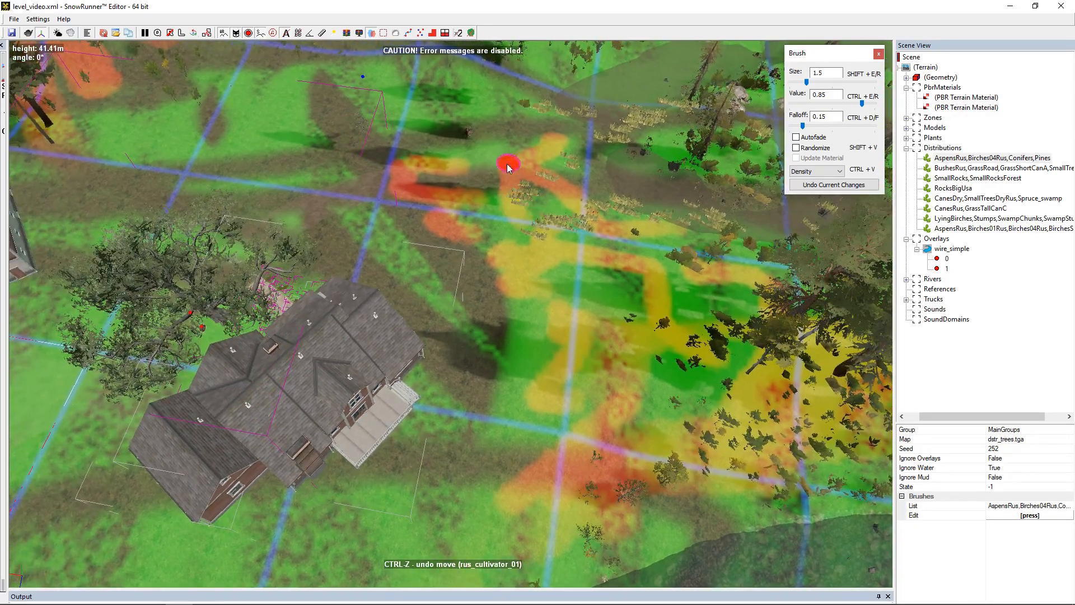
- Paint tree-density strokes across the open ground and slope behind the barn and the house
{"action": "middle_click_drag", "start_coordinate": [398, 92], "coordinate": [471, 120], "text": "alt"}
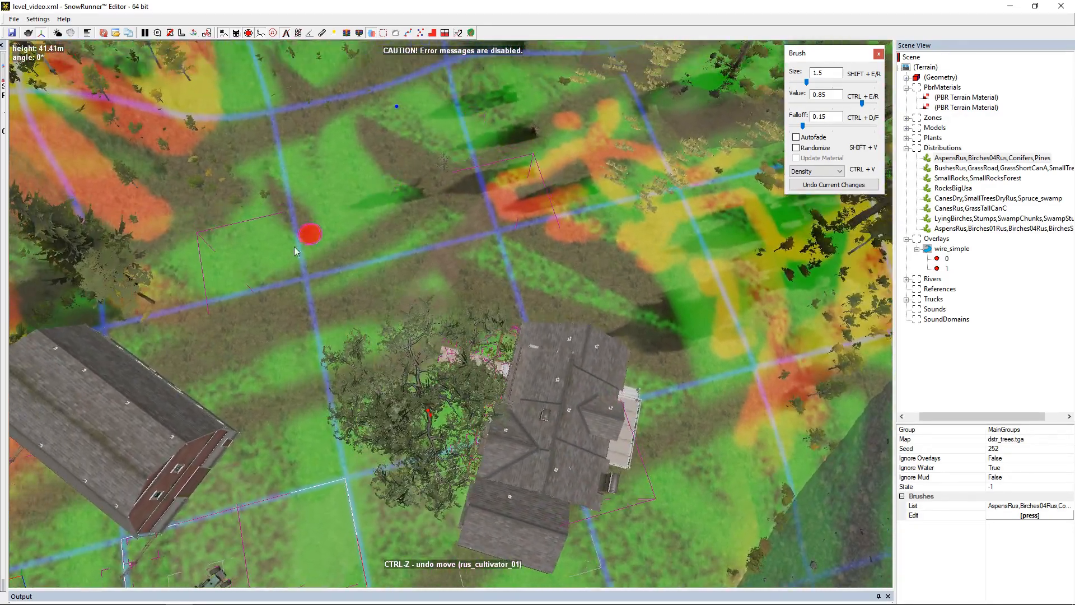
{"action": "scroll", "coordinate": [282, 290], "scroll_direction": "up", "scroll_amount": 2}
{"action": "left_click_drag", "start_coordinate": [322, 247], "coordinate": [188, 248]}
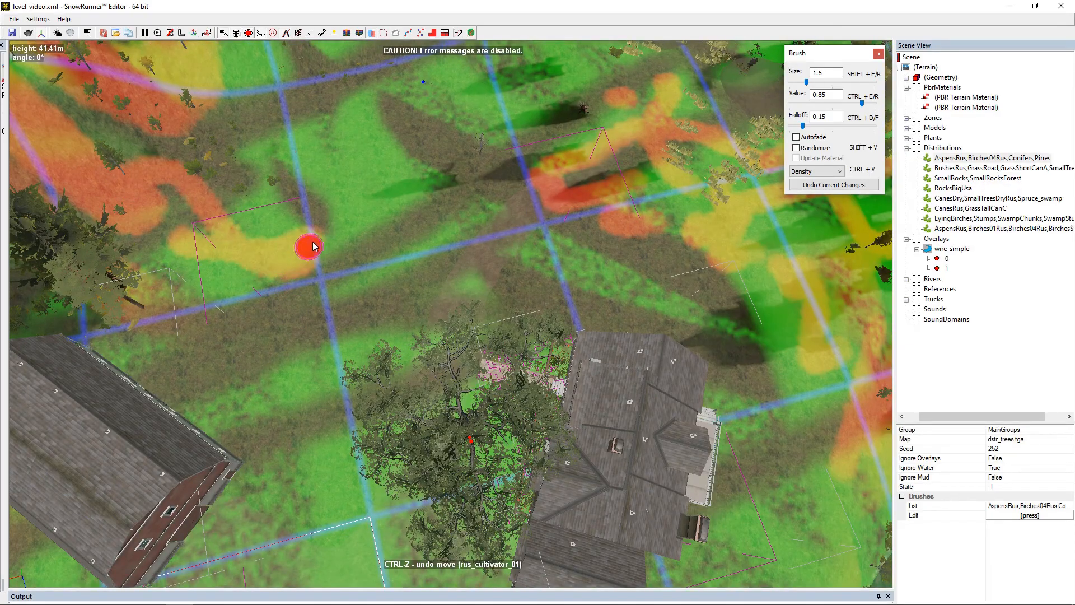
{"action": "middle_click_drag", "start_coordinate": [264, 100], "coordinate": [286, 200], "text": "alt"}
{"action": "left_click_drag", "start_coordinate": [285, 200], "coordinate": [504, 200]}
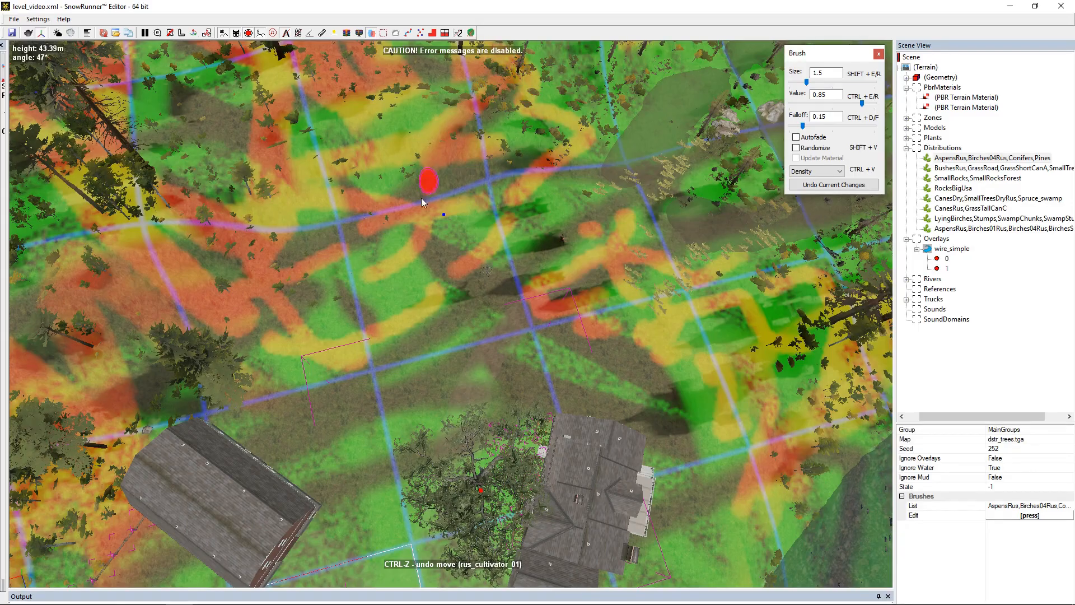
- Select the BushesRus,GrassRoad,GrassShortCanA,SmallTreesRus distribution and paint bush density on the open ground behind the barn and house
{"action": "key", "text": "Escape"}
{"action": "key", "text": "Escape"}
{"action": "scroll", "coordinate": [415, 332], "scroll_direction": "up", "scroll_amount": 3}
{"action": "mouse_move", "coordinate": [437, 327]}
{"action": "middle_mouse_down", "text": "alt"}
{"action": "mouse_move", "coordinate": [428, 298]}
{"action": "mouse_move", "coordinate": [501, 284]}
{"action": "mouse_move", "coordinate": [661, 328]}
{"action": "middle_mouse_up", "text": "alt"}
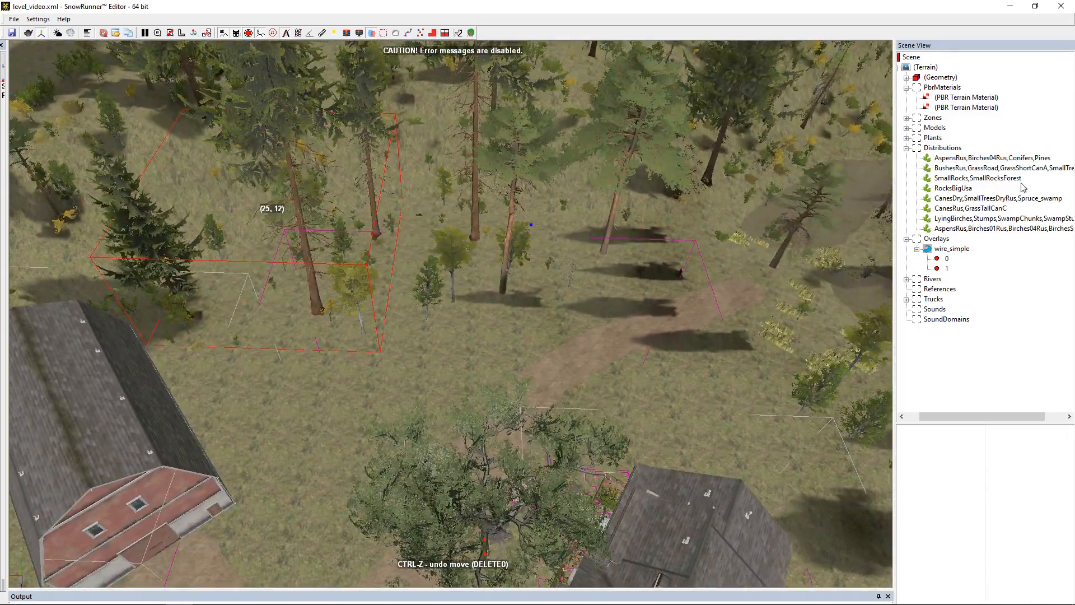
{"action": "left_click", "coordinate": [981, 170]}
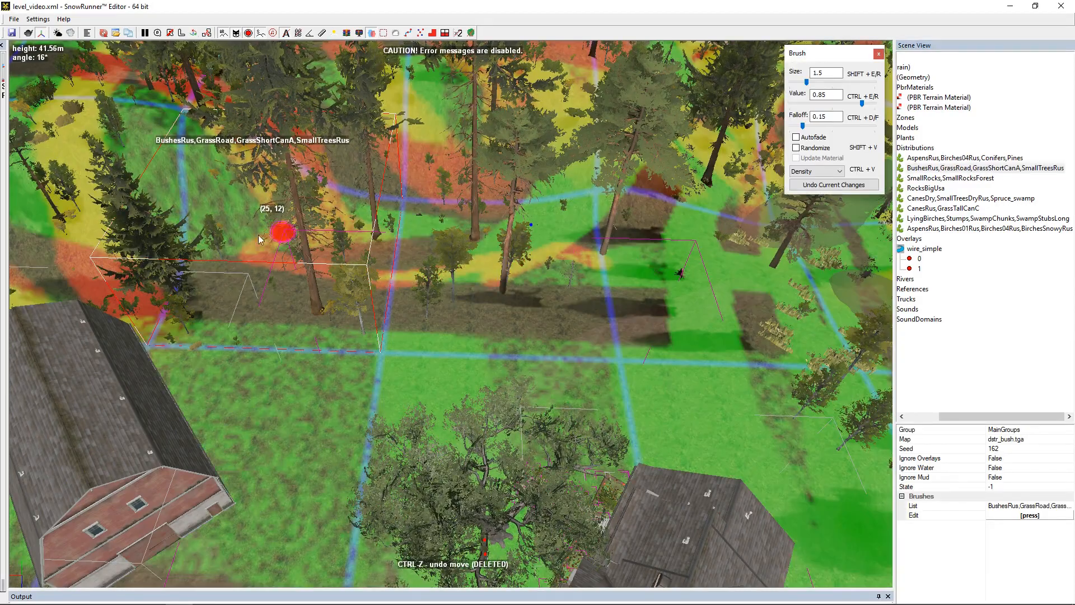
{"action": "left_click_drag", "start_coordinate": [618, 281], "coordinate": [532, 265]}
- Paint winding bush-density strokes across the field beyond the cultivator and toward the riverbank
{"action": "scroll", "coordinate": [143, 139], "scroll_direction": "down", "scroll_amount": 3}
{"action": "middle_click_drag", "start_coordinate": [106, 319], "coordinate": [420, 326]}
{"action": "mouse_move", "coordinate": [415, 451]}
{"action": "middle_mouse_down"}
{"action": "mouse_move", "coordinate": [339, 235]}
{"action": "mouse_move", "coordinate": [294, 188]}
{"action": "middle_mouse_up"}
{"action": "mouse_move", "coordinate": [336, 300]}
{"action": "left_mouse_down"}
{"action": "mouse_move", "coordinate": [486, 384]}
{"action": "mouse_move", "coordinate": [489, 330]}
{"action": "mouse_move", "coordinate": [671, 498]}
{"action": "left_mouse_up"}
{"action": "mouse_move", "coordinate": [389, 413]}
{"action": "left_mouse_down"}
{"action": "mouse_move", "coordinate": [247, 391]}
{"action": "mouse_move", "coordinate": [561, 497]}
{"action": "left_mouse_up"}
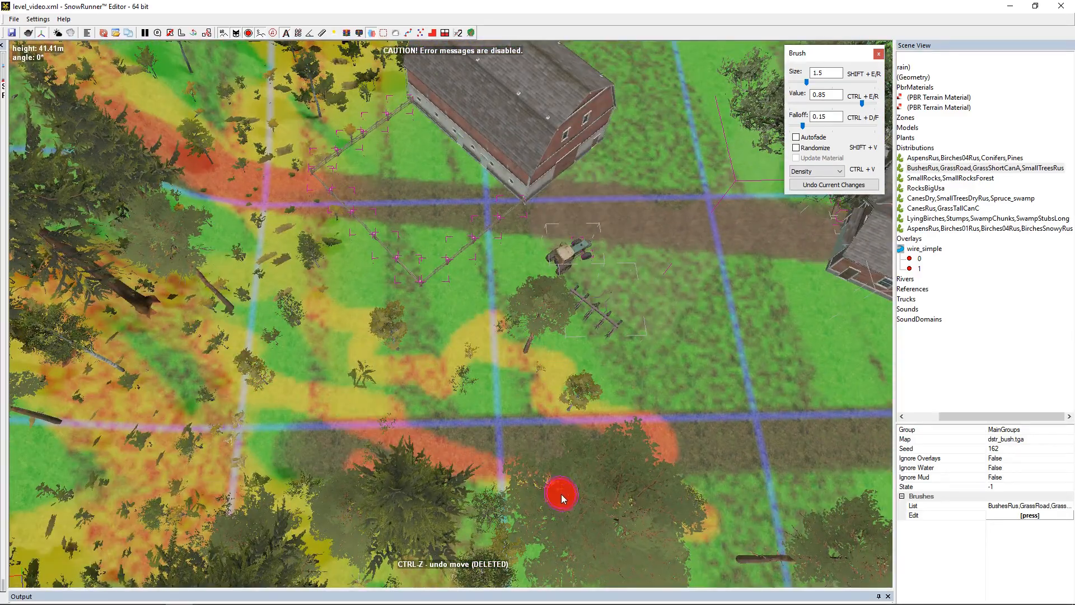
{"action": "scroll", "coordinate": [561, 498], "scroll_direction": "down", "scroll_amount": 3}
{"action": "middle_click_drag", "start_coordinate": [551, 476], "coordinate": [392, 425]}
{"action": "left_click_drag", "start_coordinate": [424, 376], "coordinate": [472, 384]}
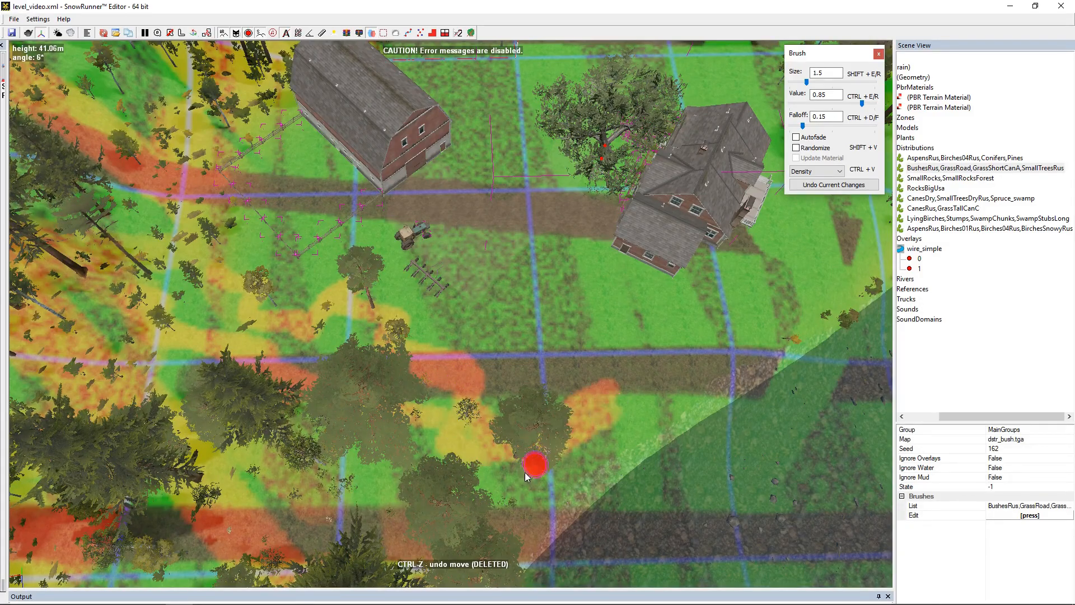
- Paint zigzag bush-density strokes on the house's porch side and behind the house, and stop editing the distribution
{"action": "middle_click_drag", "start_coordinate": [733, 301], "coordinate": [358, 386]}
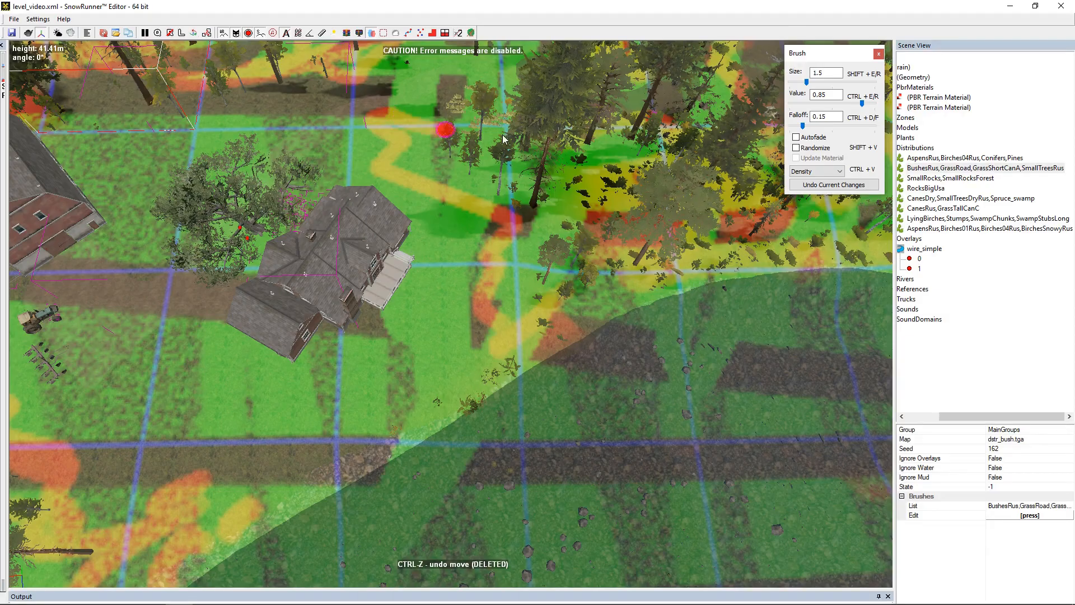
{"action": "mouse_move", "coordinate": [405, 86]}
{"action": "middle_mouse_down"}
{"action": "mouse_move", "coordinate": [456, 227]}
{"action": "mouse_move", "coordinate": [509, 197]}
{"action": "middle_mouse_up"}
{"action": "scroll", "coordinate": [368, 260], "scroll_direction": "up", "scroll_amount": 4}
{"action": "scroll", "coordinate": [558, 312], "scroll_direction": "down", "scroll_amount": 4}
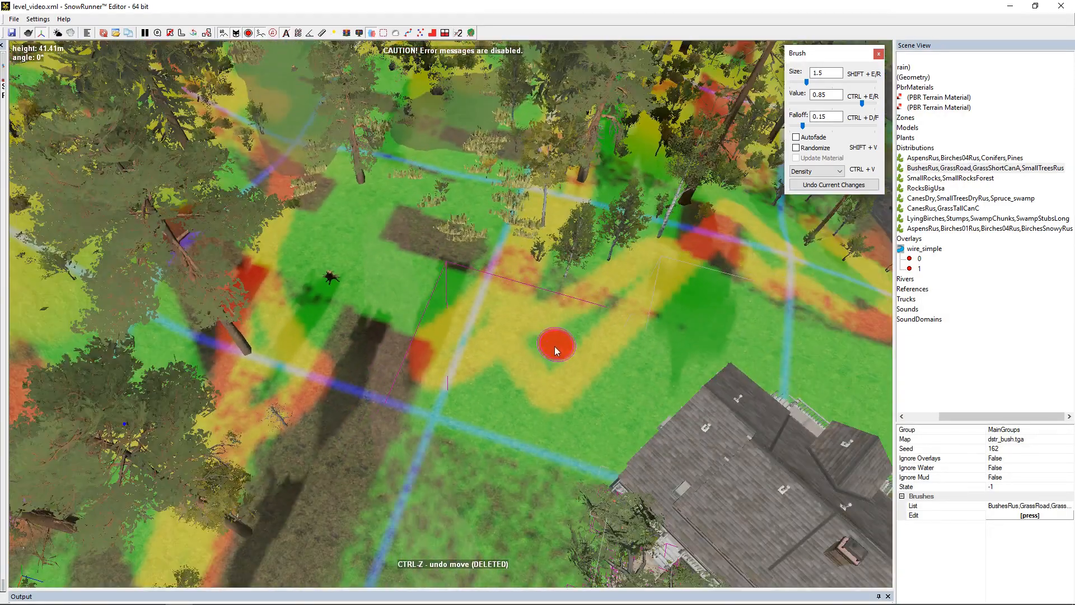
{"action": "scroll", "coordinate": [465, 331], "scroll_direction": "up", "scroll_amount": 3}
{"action": "middle_click_drag", "start_coordinate": [483, 183], "coordinate": [577, 209]}
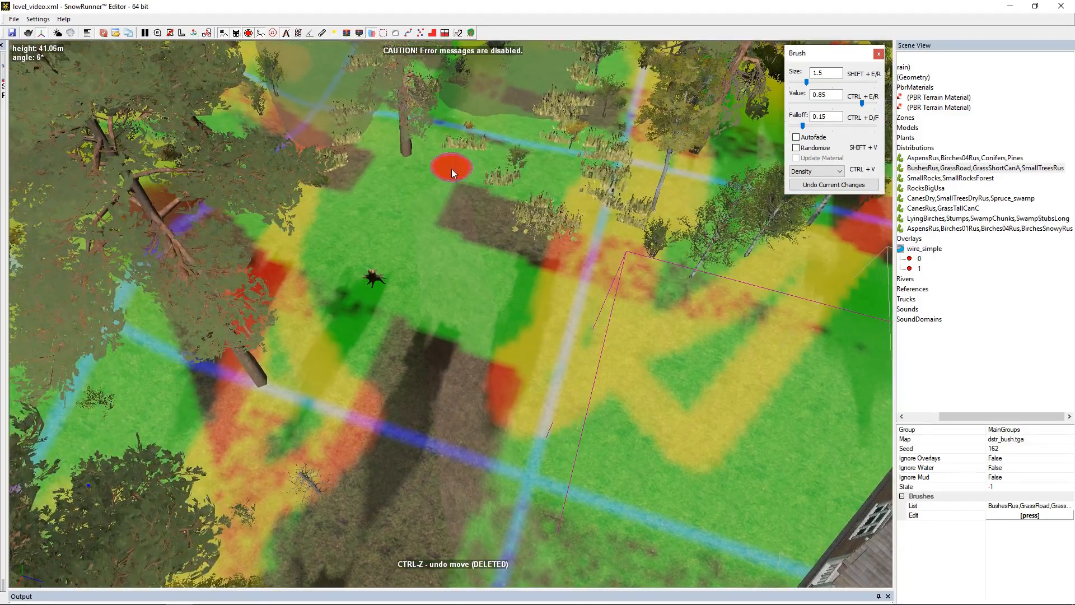
{"action": "scroll", "coordinate": [438, 342], "scroll_direction": "down", "scroll_amount": 3}
{"action": "key", "text": "Escape"}
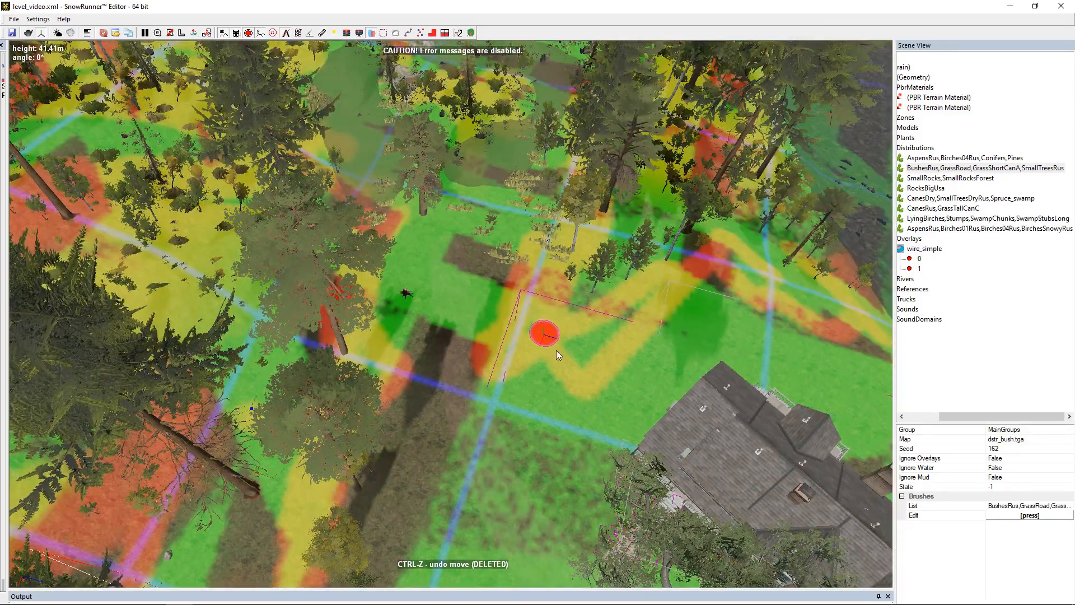
{"action": "left_click", "coordinate": [444, 379]}
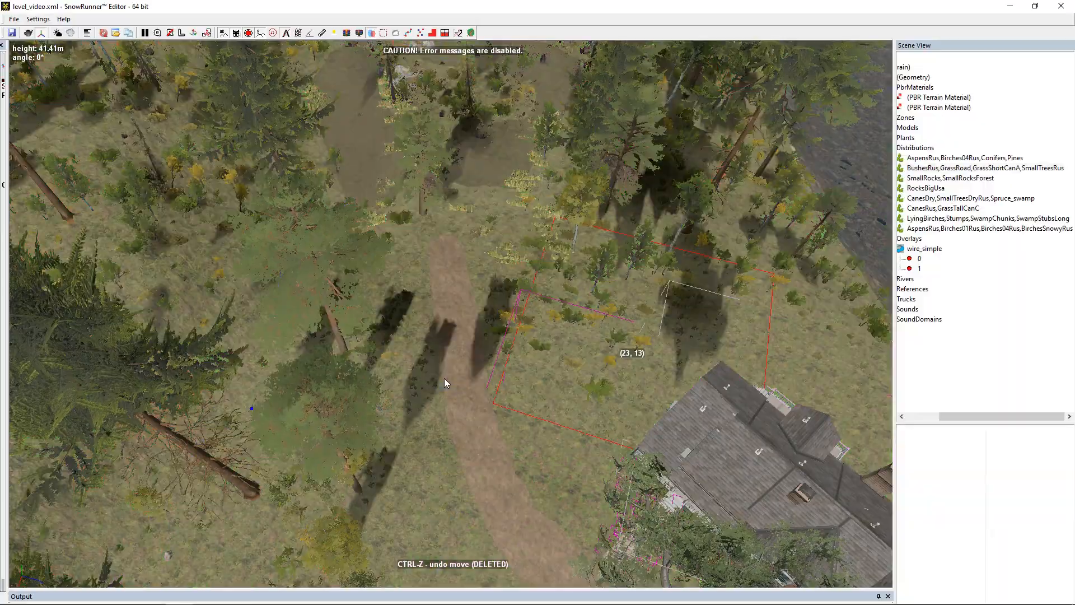
- Add a stack_01 hay bale model to the terrain in the yard between the barn and the house
{"action": "scroll", "coordinate": [492, 348], "scroll_direction": "up", "scroll_amount": 3}
{"action": "mouse_move", "coordinate": [498, 339]}
{"action": "middle_mouse_down", "text": "alt"}
{"action": "mouse_move", "coordinate": [493, 312]}
{"action": "mouse_move", "coordinate": [482, 317]}
{"action": "mouse_move", "coordinate": [620, 139]}
{"action": "middle_mouse_up", "text": "alt"}
{"action": "scroll", "coordinate": [481, 317], "scroll_direction": "down", "scroll_amount": 3}
{"action": "scroll", "coordinate": [578, 231], "scroll_direction": "down", "scroll_amount": 3}
{"action": "scroll", "coordinate": [578, 232], "scroll_direction": "down", "scroll_amount": 4}
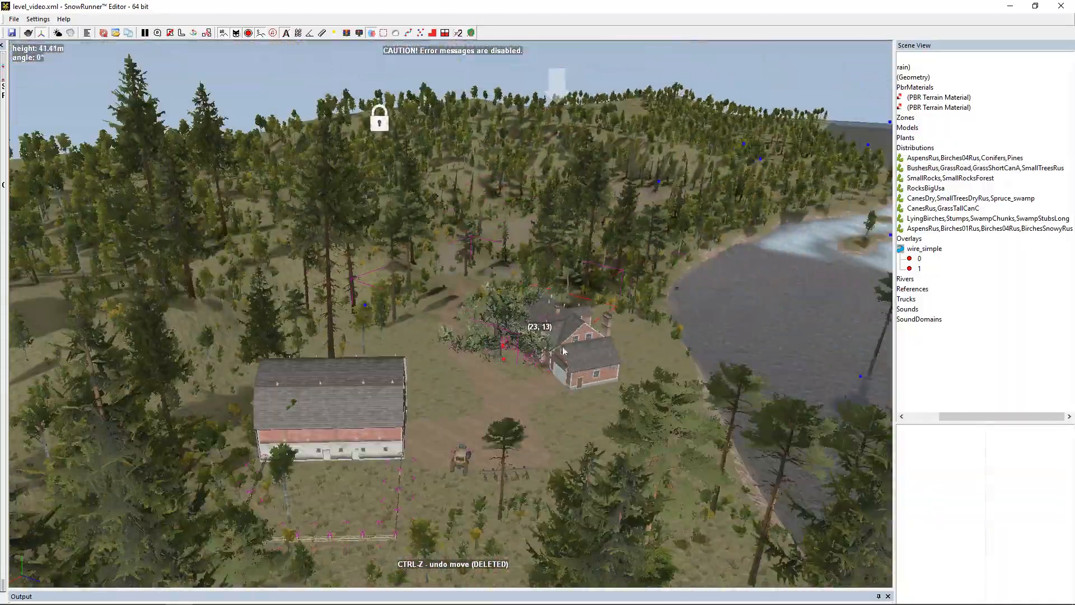
{"action": "middle_click_drag", "start_coordinate": [557, 338], "coordinate": [500, 271]}
{"action": "scroll", "coordinate": [524, 324], "scroll_direction": "up", "scroll_amount": 4}
{"action": "middle_click_drag", "start_coordinate": [524, 324], "coordinate": [536, 394], "text": "alt"}
{"action": "right_click", "coordinate": [536, 394]}
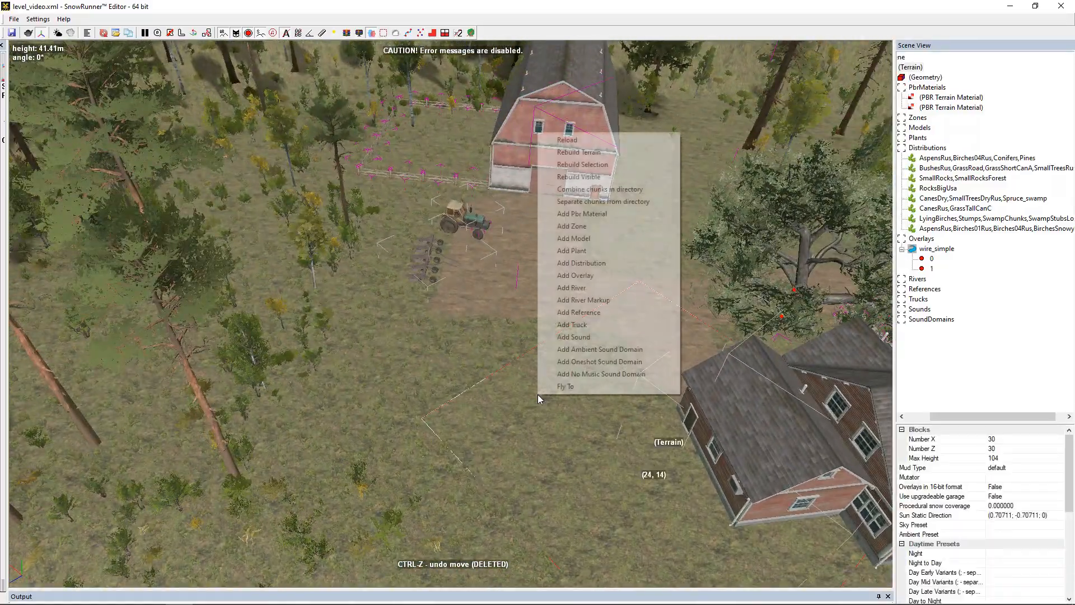
{"action": "left_click", "coordinate": [616, 237]}
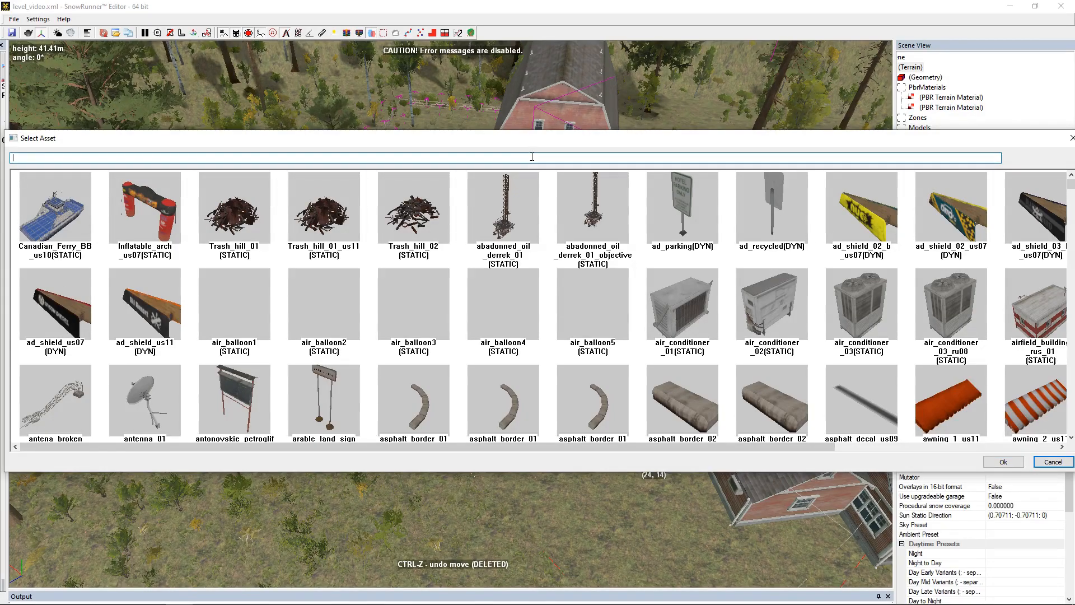
{"action": "type", "text": "stac"}
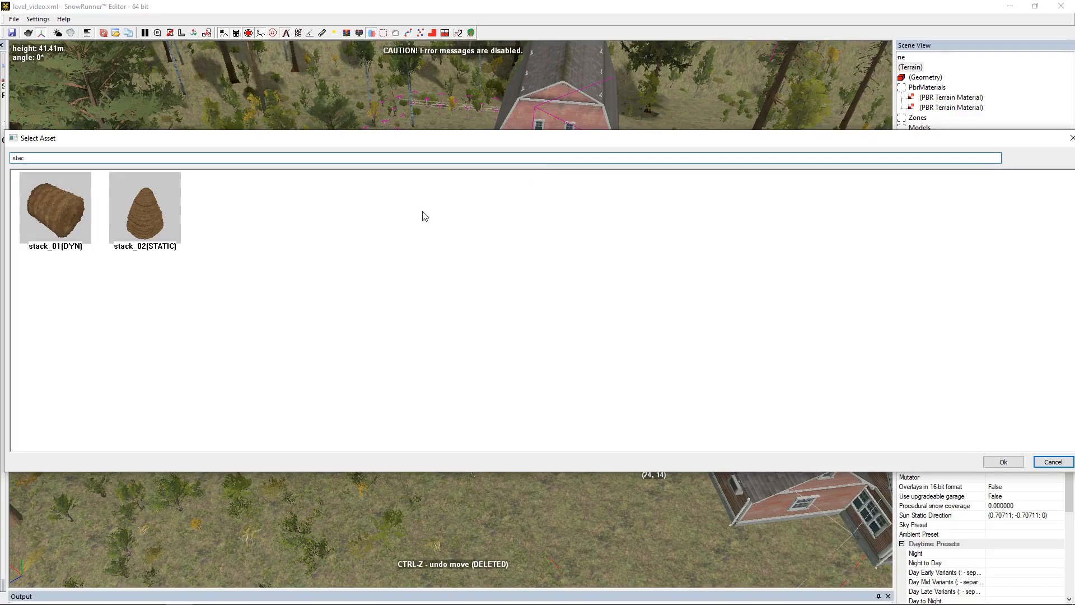
{"action": "double_click", "coordinate": [44, 209]}
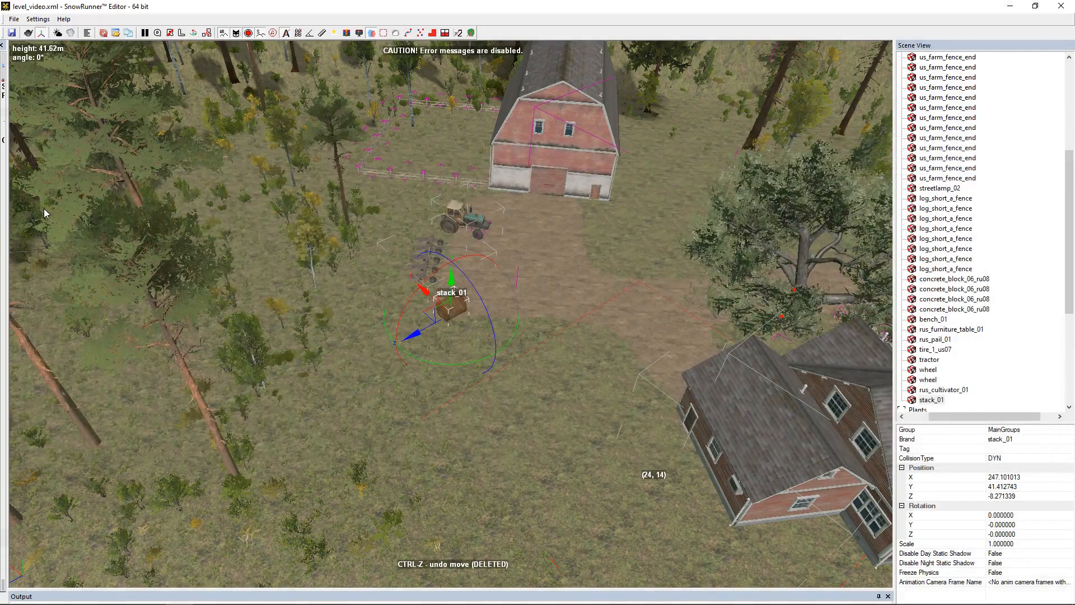
- Move the hay bale against the barn's long white wall, turn it to face the wall, and set Freeze Physics to True
{"action": "left_click_drag", "start_coordinate": [450, 307], "coordinate": [636, 196]}
{"action": "scroll", "coordinate": [631, 182], "scroll_direction": "up", "scroll_amount": 8}
{"action": "middle_click_drag", "start_coordinate": [608, 481], "coordinate": [544, 468]}
{"action": "left_click_drag", "start_coordinate": [619, 427], "coordinate": [576, 443]}
{"action": "left_click_drag", "start_coordinate": [633, 381], "coordinate": [547, 319]}
{"action": "scroll", "coordinate": [603, 305], "scroll_direction": "up", "scroll_amount": 5}
{"action": "middle_click_drag", "start_coordinate": [603, 304], "coordinate": [597, 515]}
{"action": "left_click_drag", "start_coordinate": [578, 474], "coordinate": [533, 395]}
{"action": "mouse_move", "coordinate": [647, 455]}
{"action": "middle_mouse_down"}
{"action": "mouse_move", "coordinate": [667, 412]}
{"action": "mouse_move", "coordinate": [635, 450]}
{"action": "middle_mouse_up"}
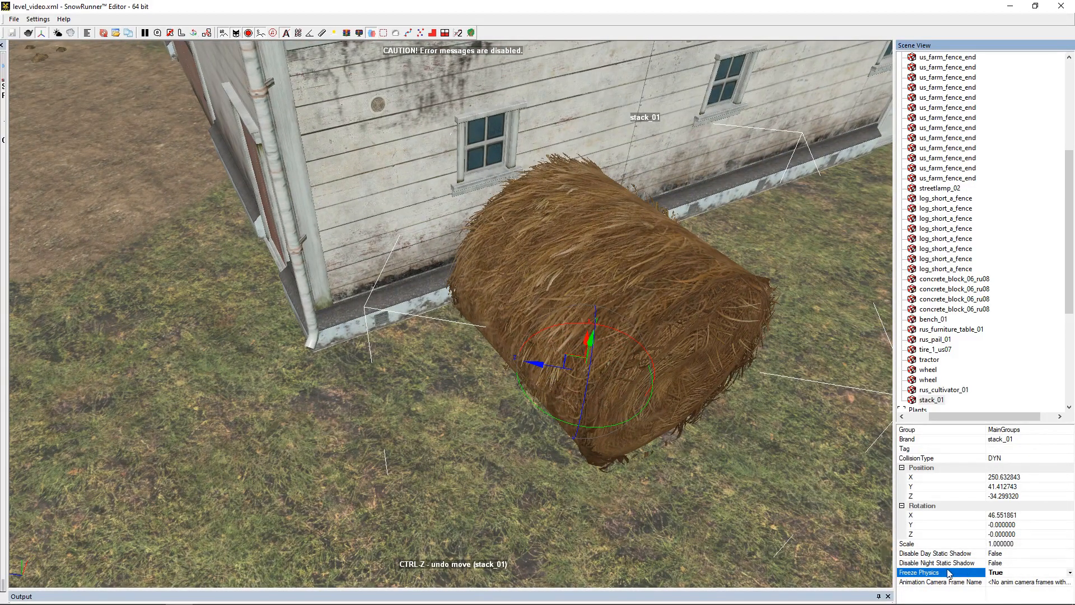
- Duplicate the hay bale and place the copy, slightly rotated, beside the first one along the barn wall
{"action": "middle_click_drag", "start_coordinate": [741, 362], "coordinate": [446, 404]}
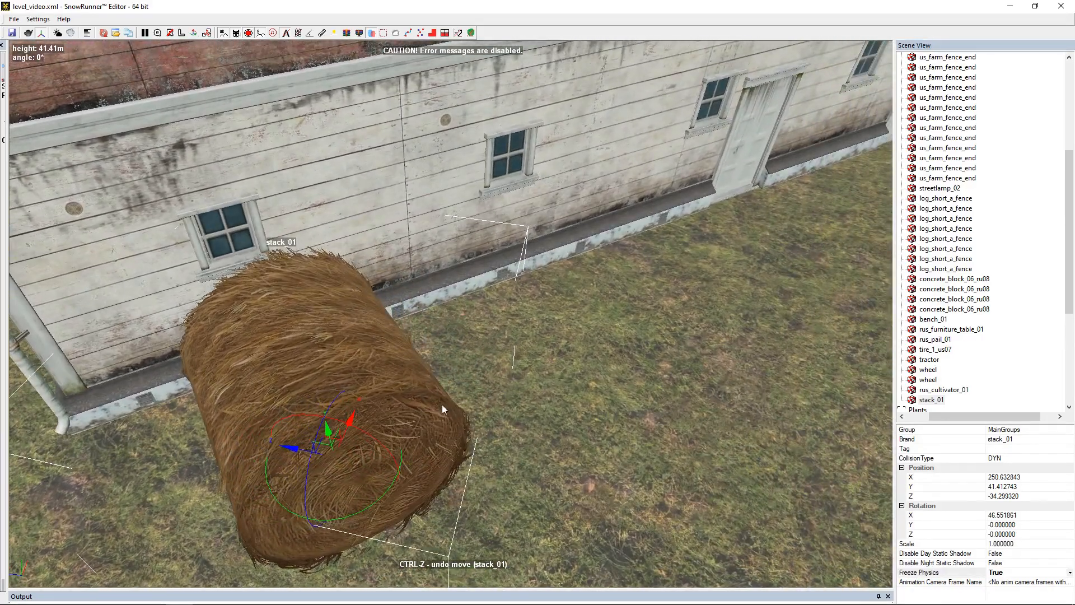
{"action": "mouse_move", "coordinate": [328, 445]}
{"action": "left_mouse_down", "text": "shift"}
{"action": "mouse_move", "coordinate": [501, 364]}
{"action": "mouse_move", "coordinate": [542, 435]}
{"action": "left_mouse_up", "text": "shift"}
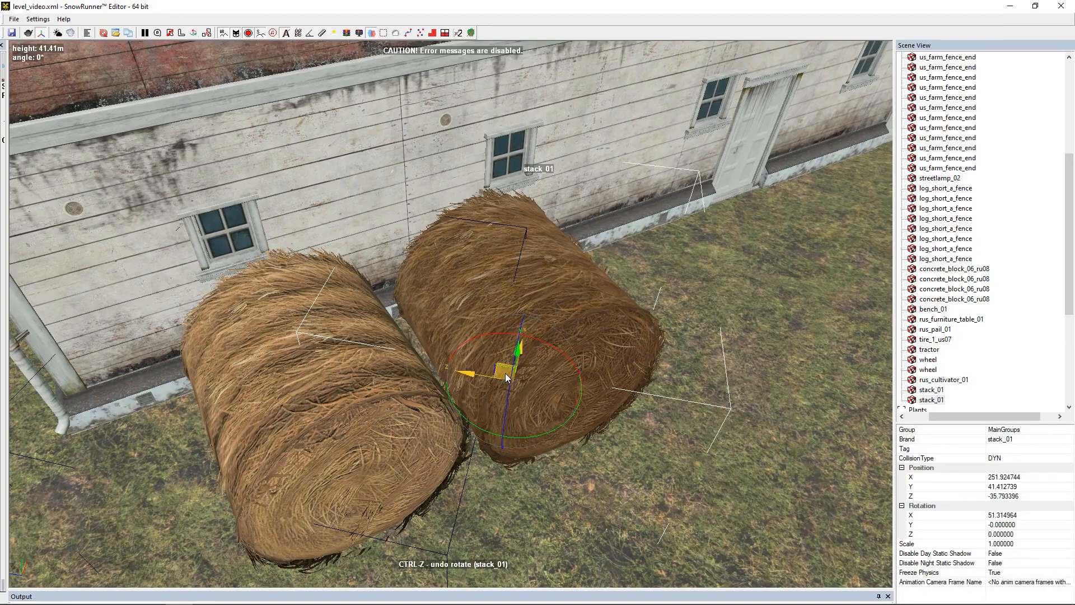
{"action": "left_click_drag", "start_coordinate": [505, 372], "coordinate": [503, 369]}
- Copy the two hay bales, line the new pair up along the barn wall and rotate it slightly
{"action": "left_click", "coordinate": [372, 410], "text": "ctrl"}
{"action": "key", "text": "ctrl+c"}
{"action": "key", "text": "ctrl+v"}
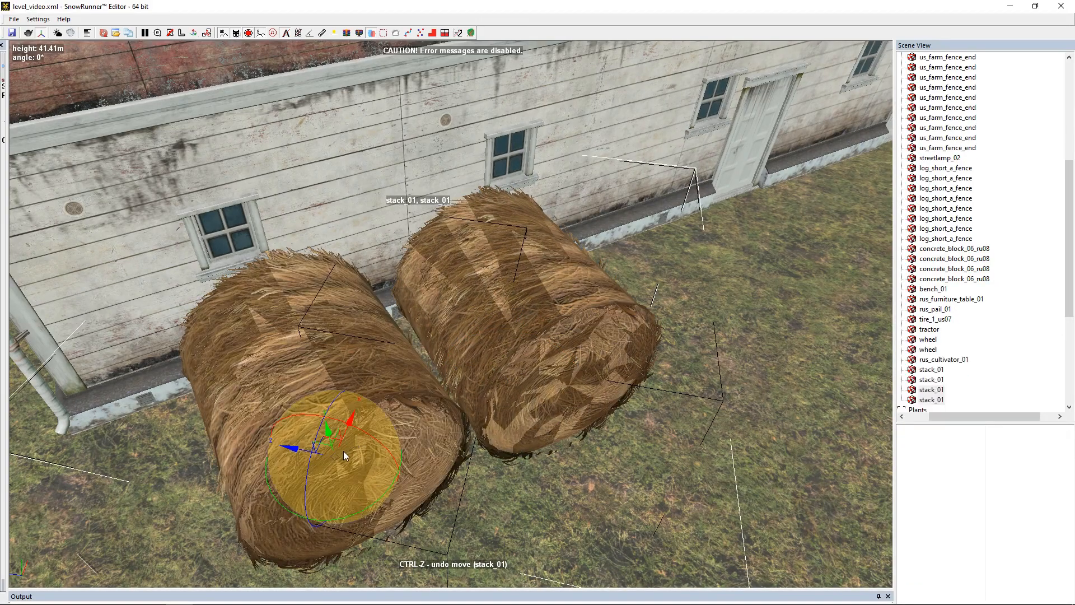
{"action": "left_click_drag", "start_coordinate": [329, 446], "coordinate": [666, 309]}
{"action": "middle_click_drag", "start_coordinate": [440, 378], "coordinate": [351, 342]}
{"action": "middle_click_drag", "start_coordinate": [352, 342], "coordinate": [297, 317]}
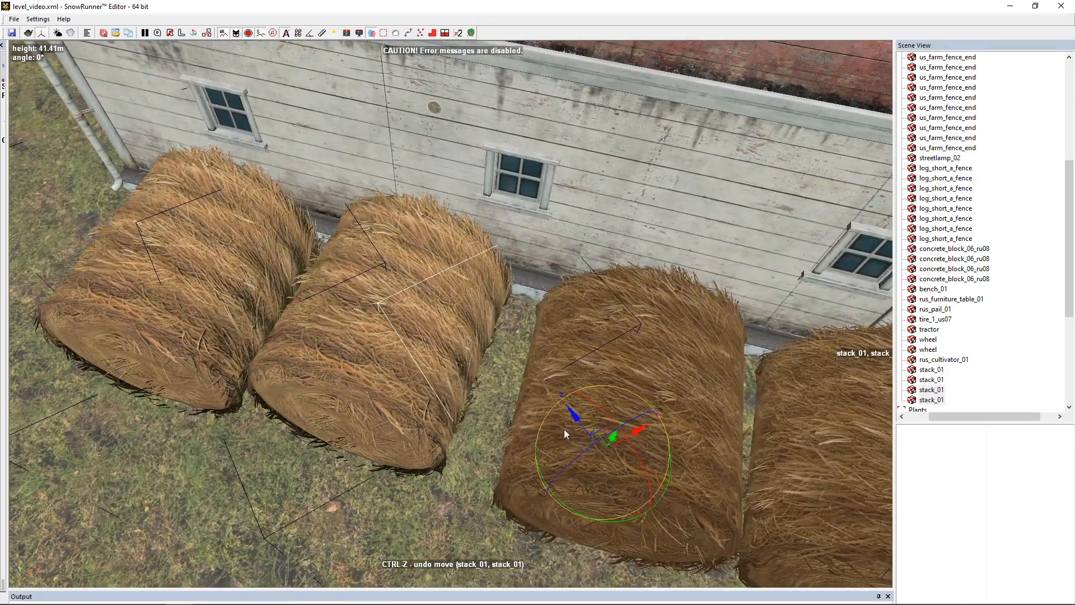
{"action": "left_click_drag", "start_coordinate": [610, 450], "coordinate": [585, 436]}
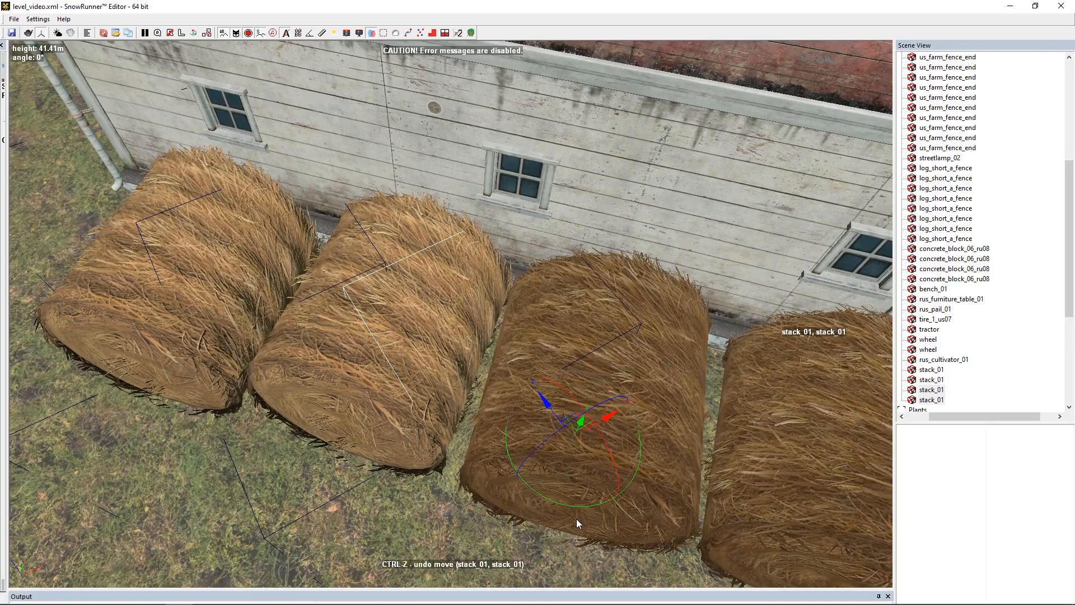
{"action": "left_click_drag", "start_coordinate": [574, 509], "coordinate": [562, 513]}
- Copy all four hay bales and place the new group farther along the barn wall to continue the row
{"action": "left_click", "coordinate": [344, 357], "text": "ctrl"}
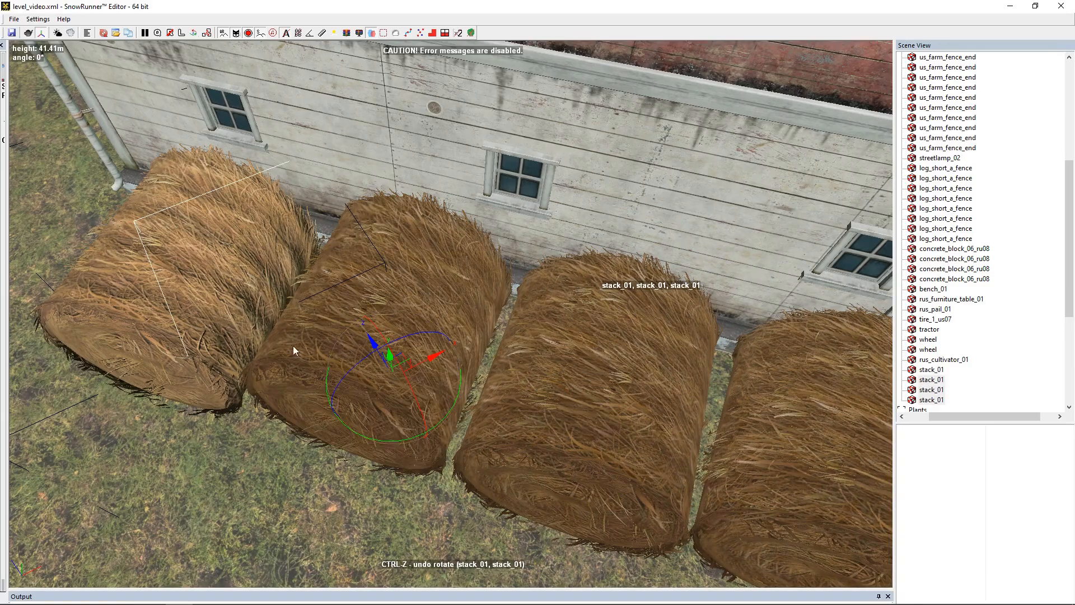
{"action": "left_click", "coordinate": [170, 306], "text": "ctrl"}
{"action": "scroll", "coordinate": [206, 322], "scroll_direction": "down", "scroll_amount": 1}
{"action": "scroll", "coordinate": [206, 321], "scroll_direction": "down", "scroll_amount": 2}
{"action": "middle_click_drag", "start_coordinate": [669, 426], "coordinate": [294, 280]}
{"action": "key", "text": "ctrl+c"}
{"action": "key", "text": "ctrl+v"}
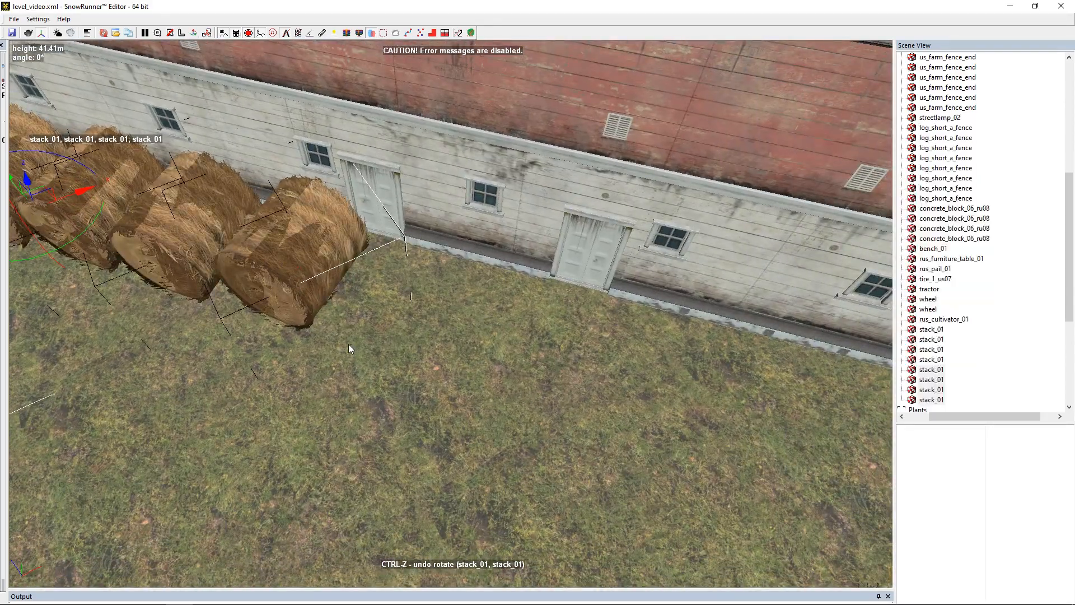
{"action": "scroll", "coordinate": [351, 344], "scroll_direction": "down", "scroll_amount": 2}
{"action": "left_click_drag", "start_coordinate": [210, 240], "coordinate": [430, 305]}
{"action": "scroll", "coordinate": [444, 322], "scroll_direction": "up", "scroll_amount": 5}
{"action": "middle_click_drag", "start_coordinate": [448, 324], "coordinate": [556, 330], "text": "alt"}
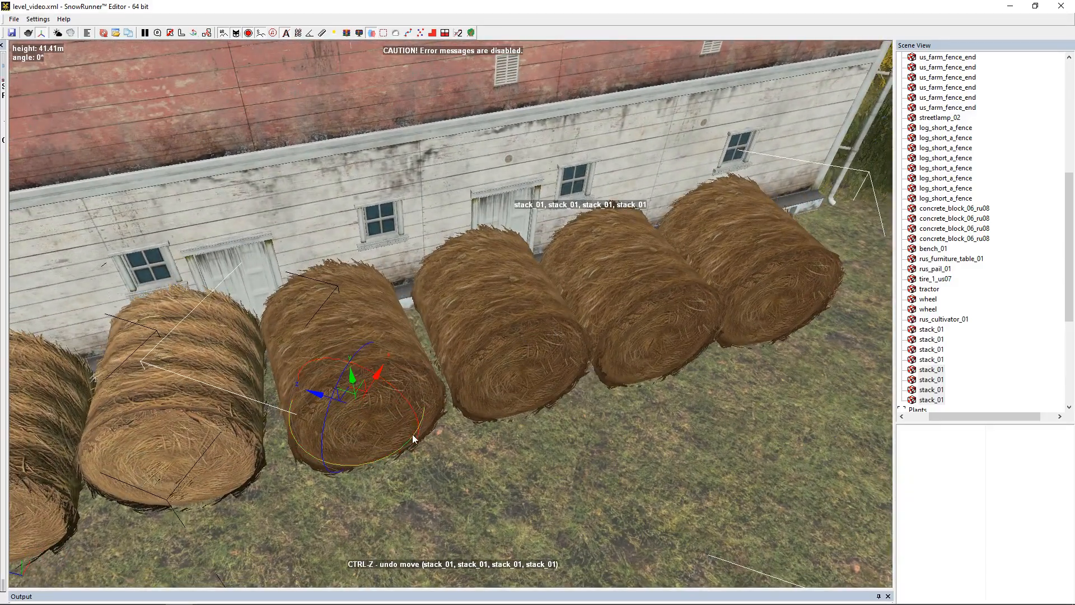
{"action": "left_click_drag", "start_coordinate": [405, 443], "coordinate": [408, 445]}
- Duplicate seven of the eight hay bales and stack the copies as a second layer resting between the bottom ones
{"action": "middle_click_drag", "start_coordinate": [105, 505], "coordinate": [248, 424], "text": "alt"}
{"action": "scroll", "coordinate": [248, 425], "scroll_direction": "down", "scroll_amount": 3}
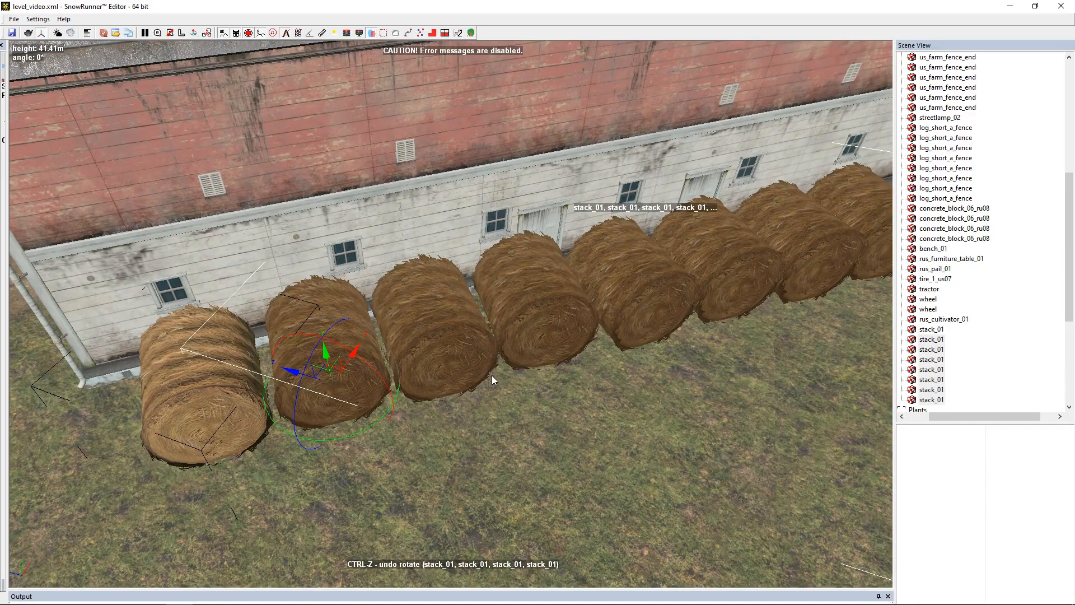
{"action": "key", "text": "ctrl+v"}
{"action": "left_click_drag", "start_coordinate": [326, 374], "coordinate": [263, 309]}
{"action": "scroll", "coordinate": [337, 442], "scroll_direction": "up", "scroll_amount": 4}
{"action": "mouse_move", "coordinate": [347, 303]}
{"action": "middle_mouse_down"}
{"action": "mouse_move", "coordinate": [378, 281]}
{"action": "mouse_move", "coordinate": [358, 287]}
{"action": "middle_mouse_up"}
{"action": "scroll", "coordinate": [243, 271], "scroll_direction": "up", "scroll_amount": 2}
{"action": "scroll", "coordinate": [243, 271], "scroll_direction": "up", "scroll_amount": 1}
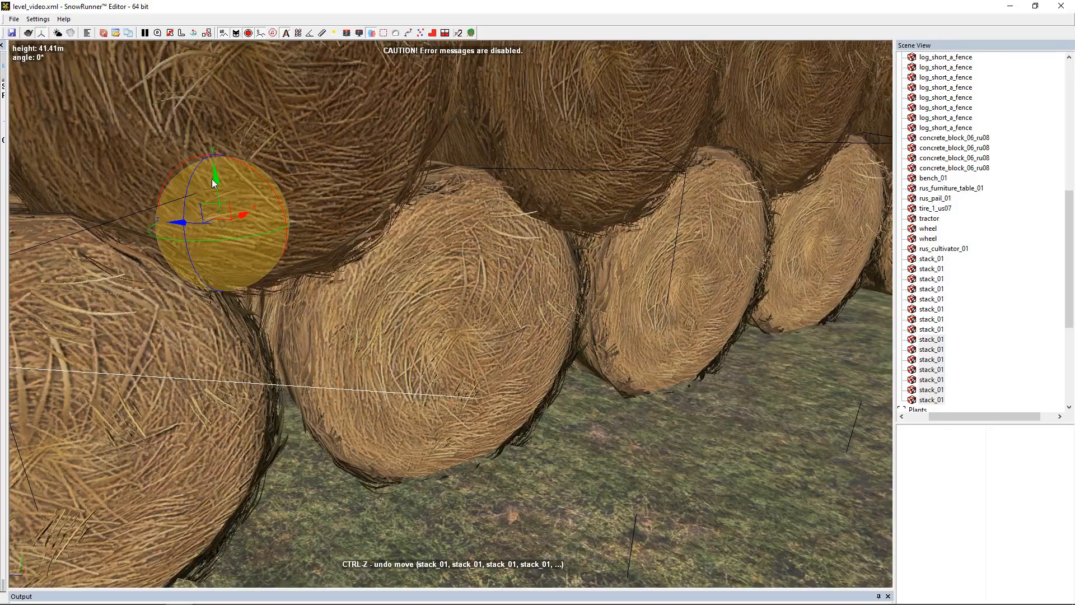
{"action": "left_click_drag", "start_coordinate": [214, 170], "coordinate": [214, 173]}
{"action": "scroll", "coordinate": [427, 251], "scroll_direction": "down", "scroll_amount": 1}
{"action": "scroll", "coordinate": [427, 257], "scroll_direction": "down", "scroll_amount": 3}
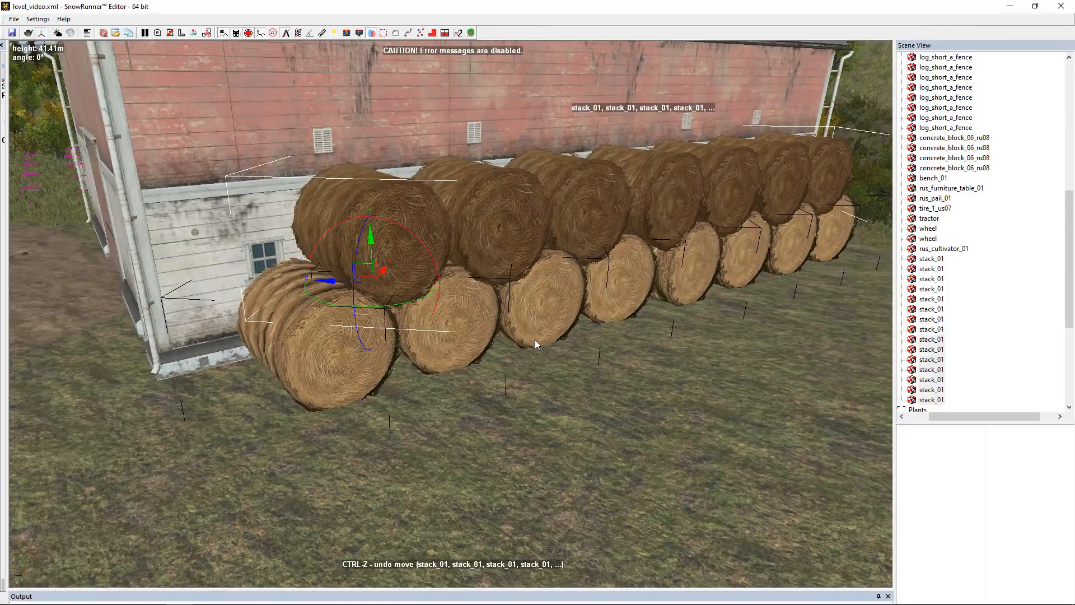
{"action": "left_click", "coordinate": [563, 381]}
- Add a us_farm_fence_end model and move it to the edge of the dirt road on the forest side
{"action": "scroll", "coordinate": [552, 364], "scroll_direction": "down", "scroll_amount": 2}
{"action": "middle_click_drag", "start_coordinate": [520, 327], "coordinate": [621, 291]}
{"action": "scroll", "coordinate": [598, 294], "scroll_direction": "down", "scroll_amount": 2}
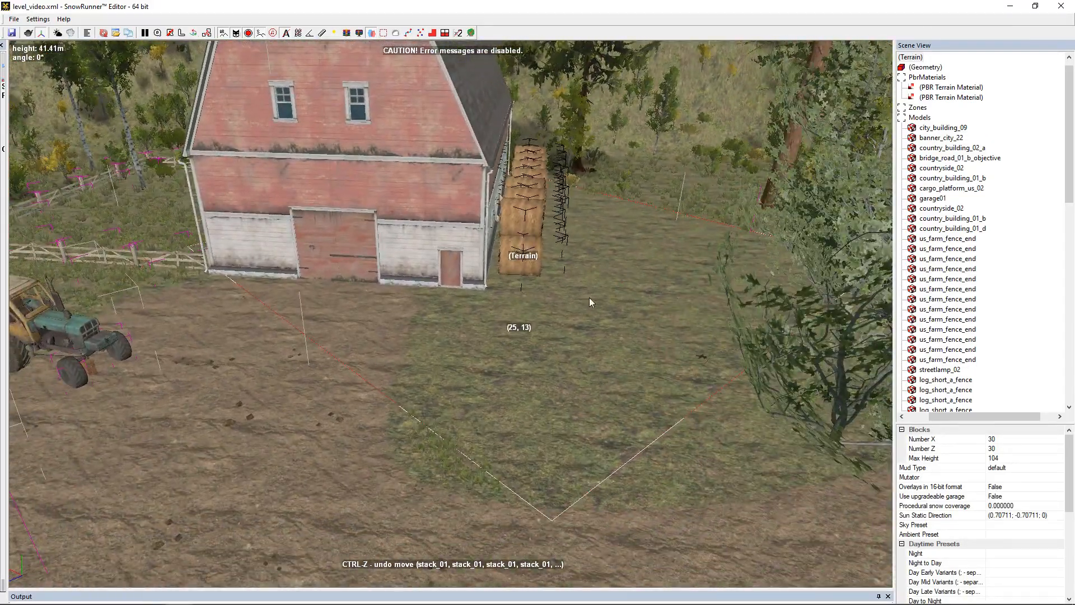
{"action": "scroll", "coordinate": [495, 313], "scroll_direction": "down", "scroll_amount": 1}
{"action": "middle_click_drag", "start_coordinate": [495, 312], "coordinate": [498, 257]}
{"action": "scroll", "coordinate": [452, 353], "scroll_direction": "up", "scroll_amount": 4}
{"action": "right_click", "coordinate": [517, 277]}
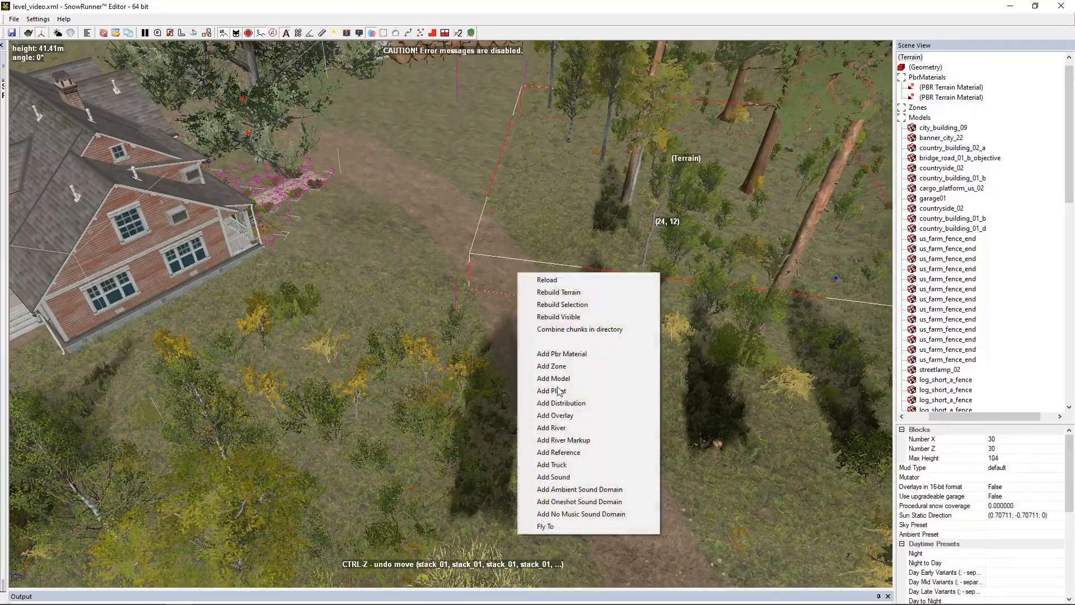
{"action": "left_click", "coordinate": [583, 383]}
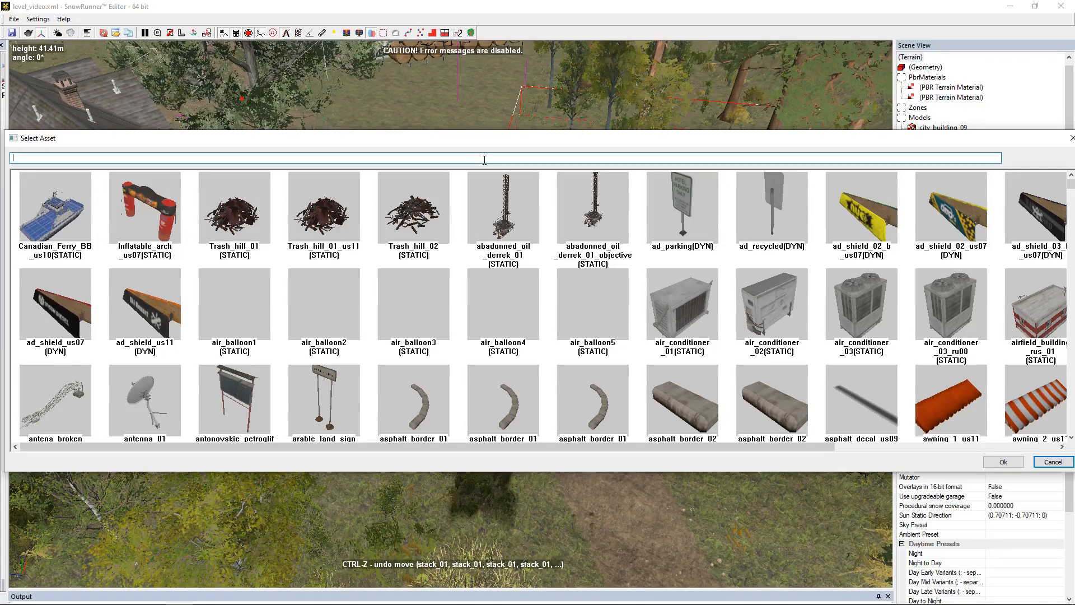
{"action": "type", "text": "fee"}
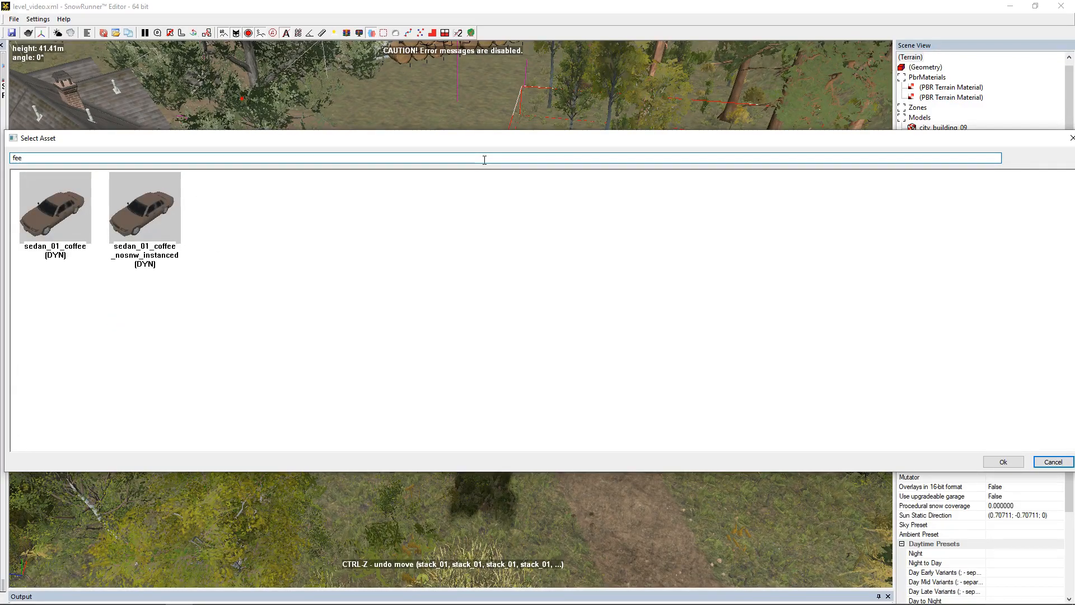
{"action": "key", "text": "BackSpace"}
{"action": "scroll", "coordinate": [640, 320], "scroll_direction": "down", "scroll_amount": 1}
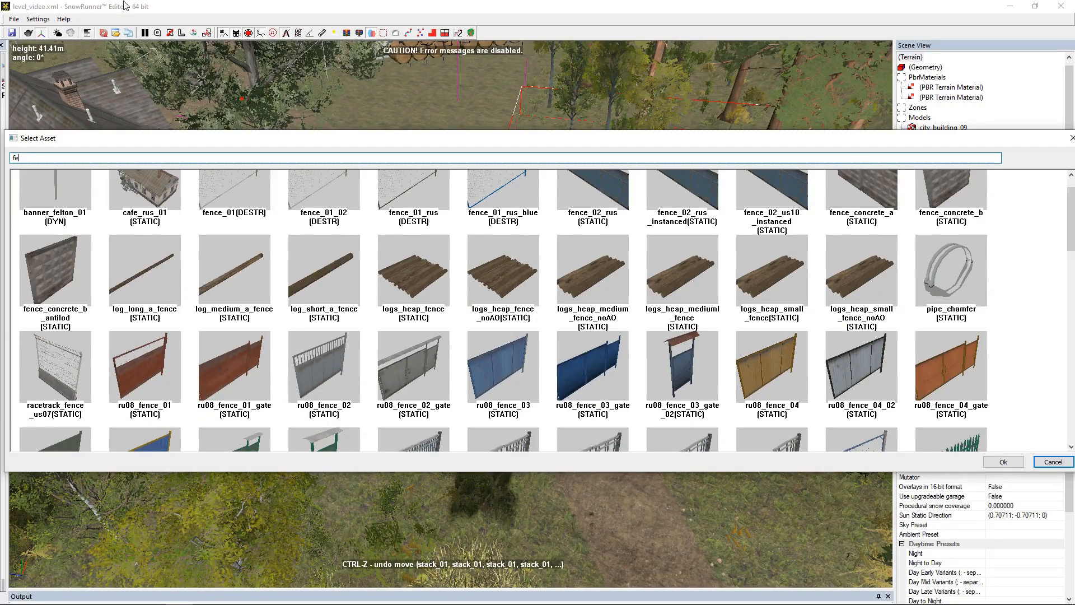
{"action": "scroll", "coordinate": [365, 280], "scroll_direction": "down", "scroll_amount": 20}
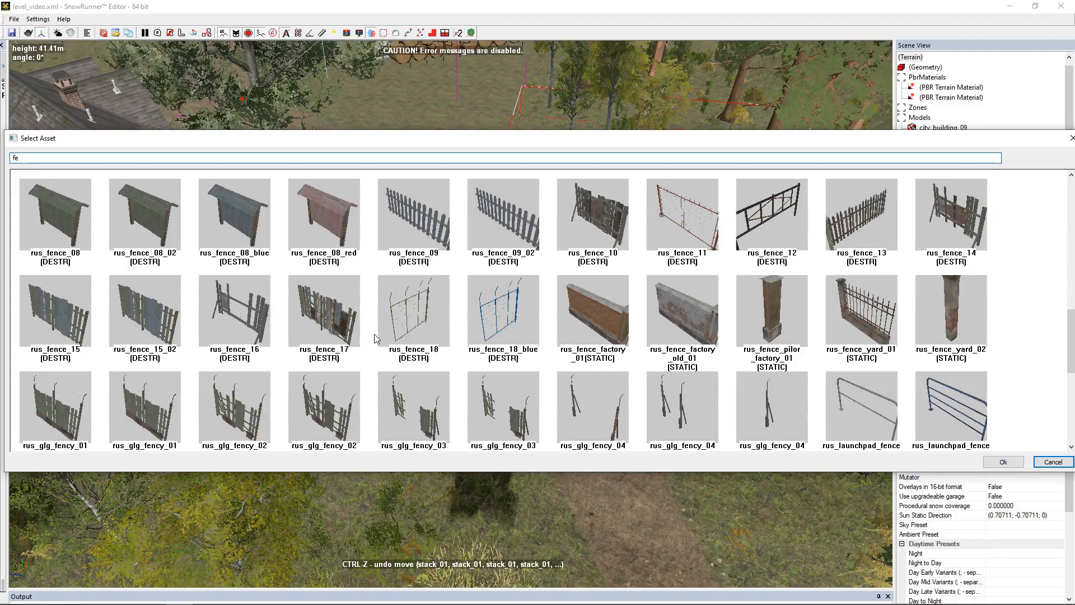
{"action": "scroll", "coordinate": [377, 339], "scroll_direction": "down", "scroll_amount": 5}
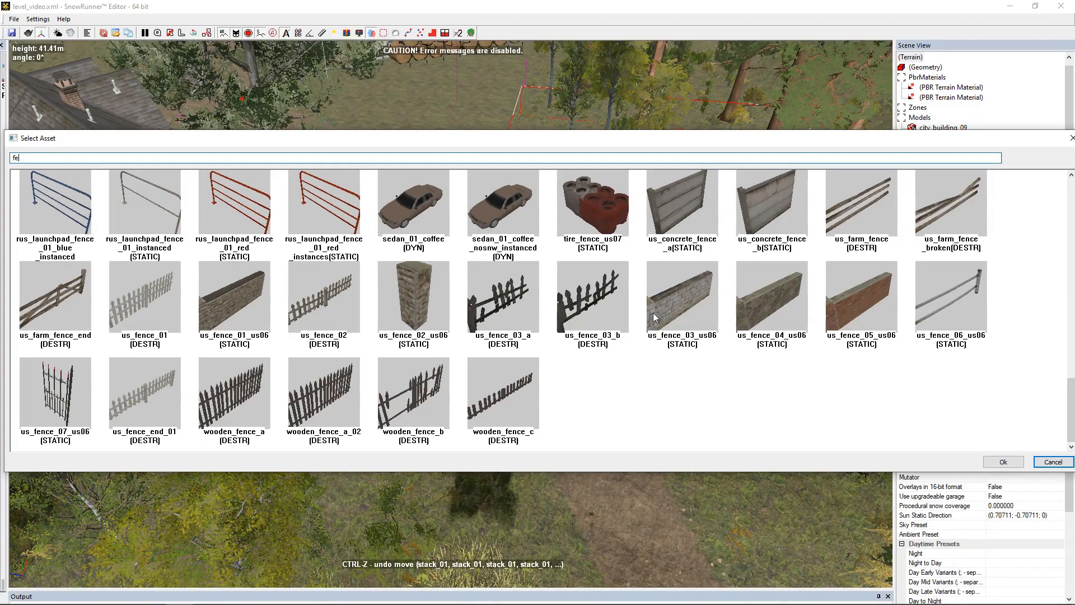
{"action": "double_click", "coordinate": [72, 307]}
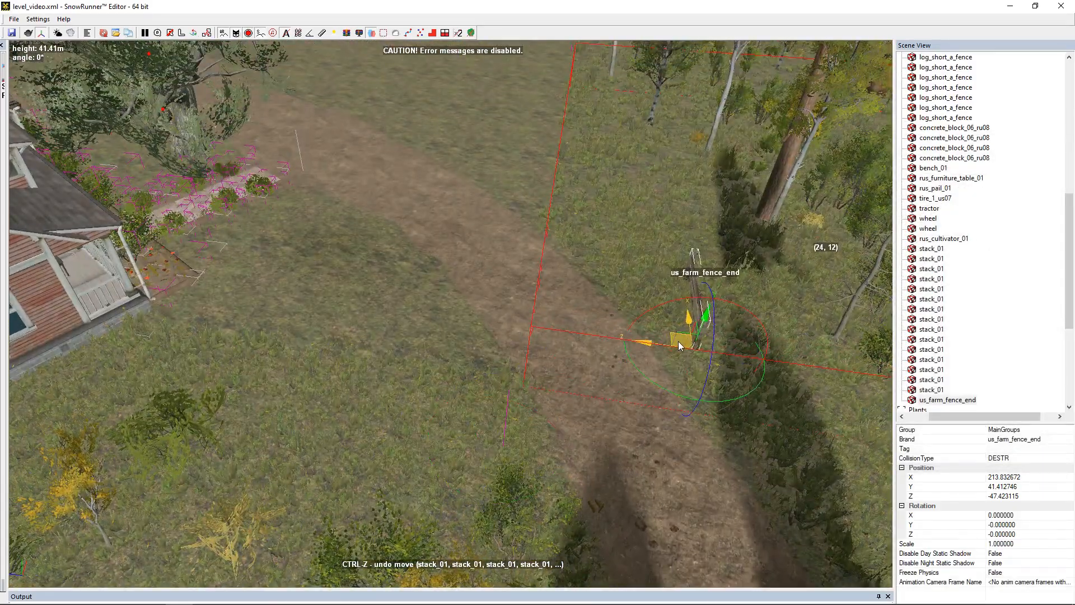
{"action": "scroll", "coordinate": [660, 357], "scroll_direction": "up", "scroll_amount": 5}
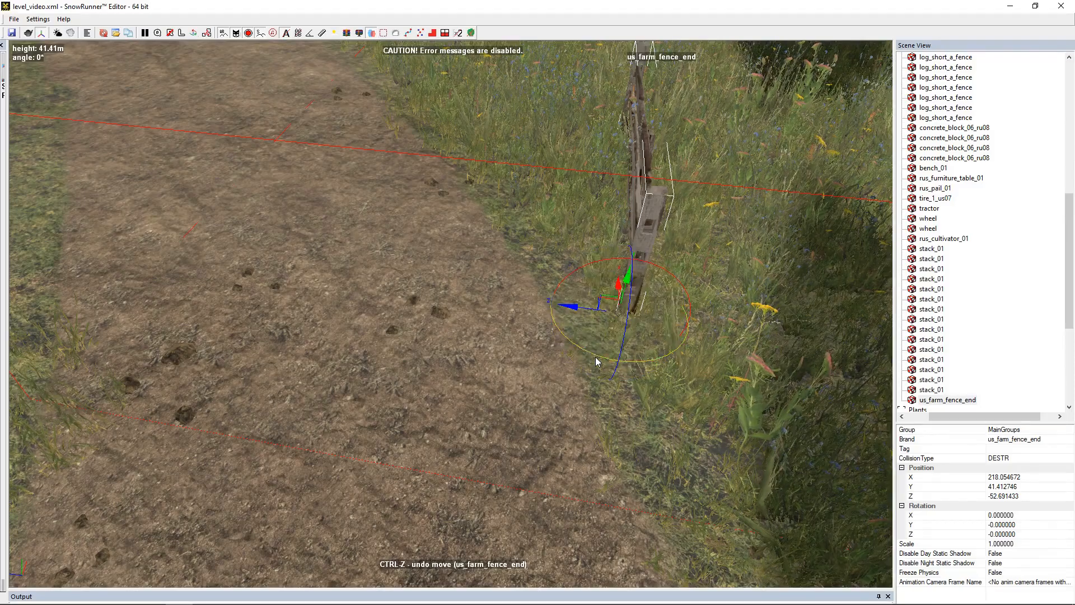
- Rotate the fence section to about -36° so it runs along the road edge and lower it slightly into the ground
{"action": "left_click_drag", "start_coordinate": [635, 374], "coordinate": [635, 374]}
{"action": "scroll", "coordinate": [506, 230], "scroll_direction": "up", "scroll_amount": 5}
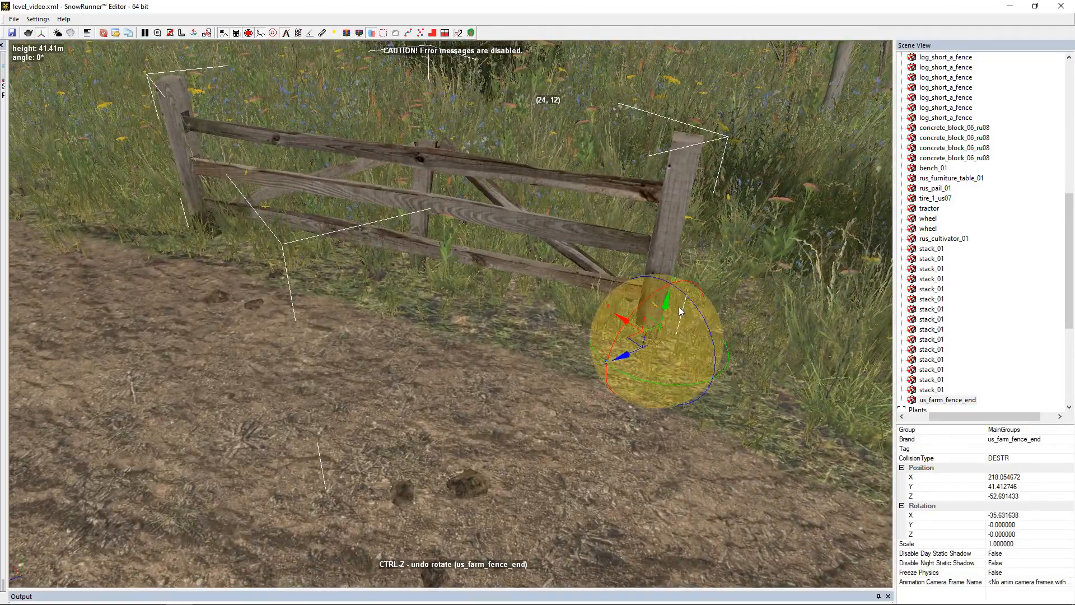
{"action": "left_click_drag", "start_coordinate": [679, 315], "coordinate": [434, 325]}
{"action": "scroll", "coordinate": [435, 321], "scroll_direction": "down", "scroll_amount": 4}
{"action": "middle_click_drag", "start_coordinate": [311, 281], "coordinate": [360, 293], "text": "alt"}
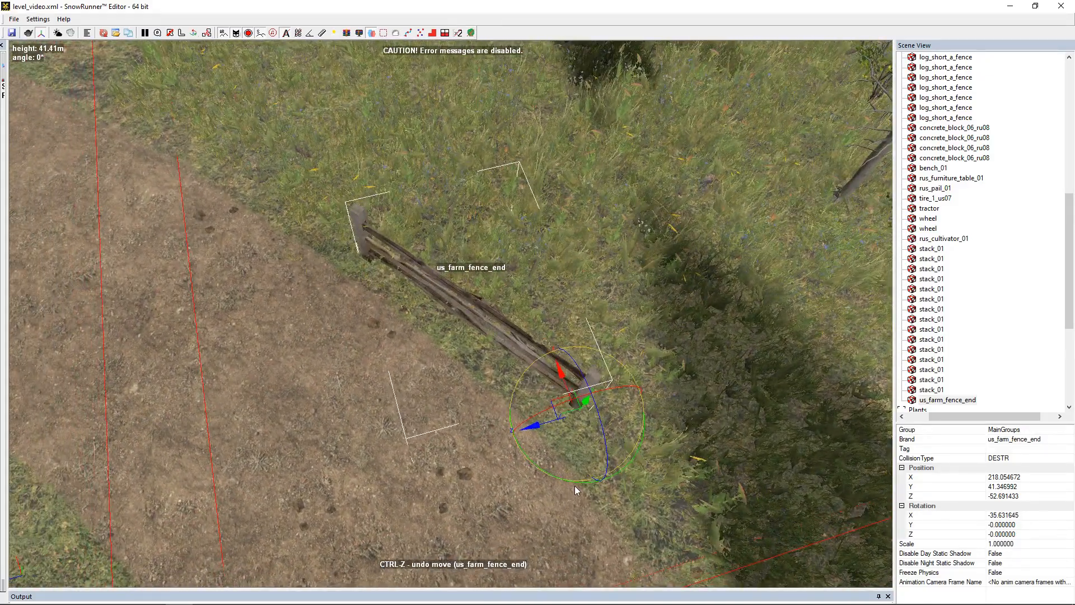
- Duplicate the fence section, rotate the copy to about -33° and place it end to end with the first one
{"action": "left_click_drag", "start_coordinate": [575, 486], "coordinate": [571, 486], "text": "shift"}
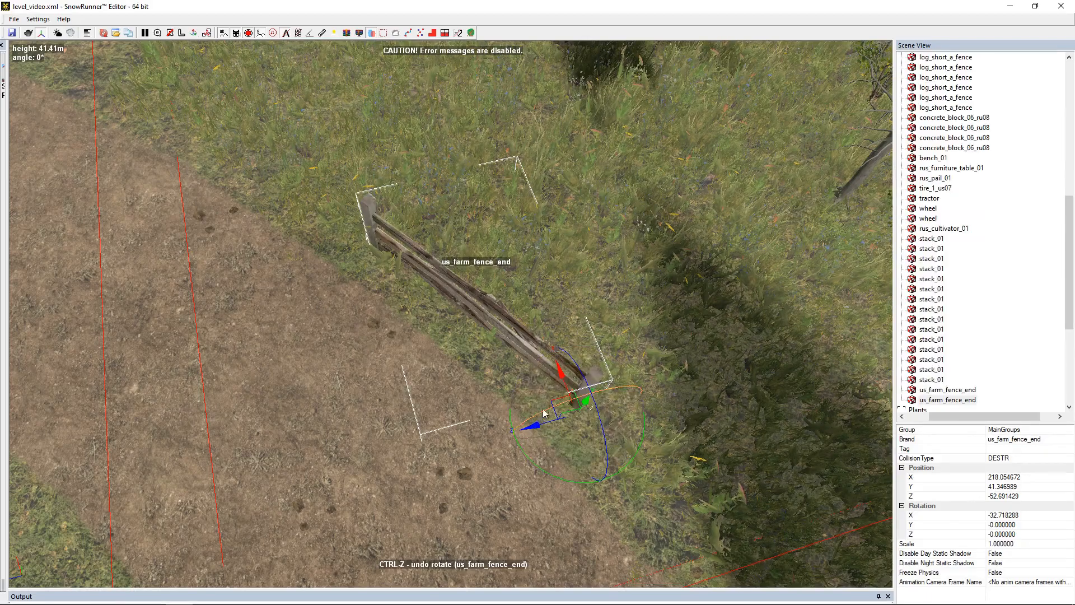
{"action": "left_click_drag", "start_coordinate": [563, 402], "coordinate": [333, 241]}
{"action": "scroll", "coordinate": [349, 235], "scroll_direction": "up", "scroll_amount": 5}
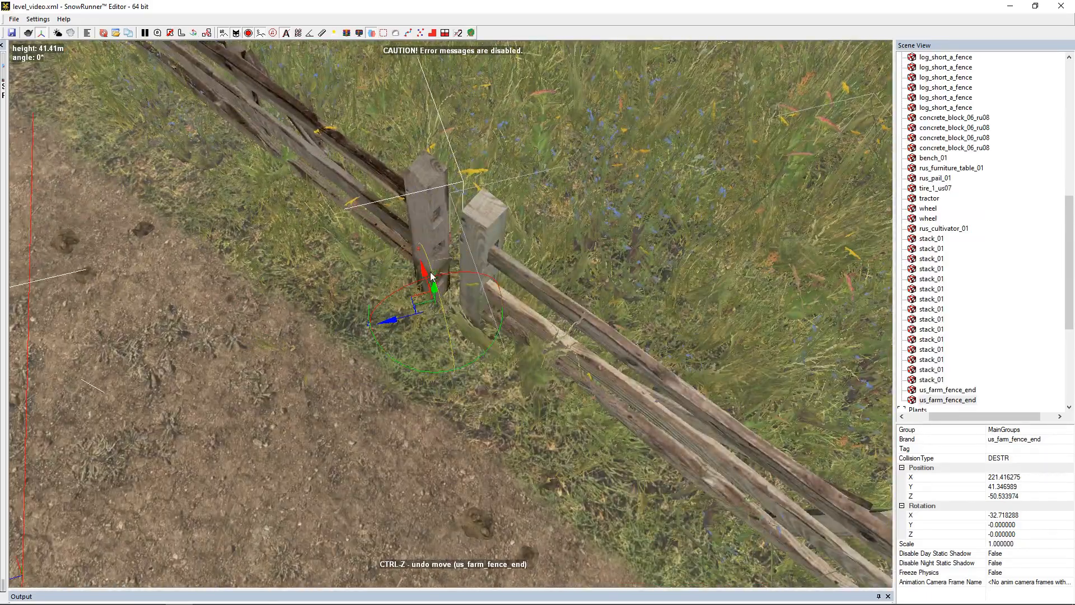
{"action": "left_click_drag", "start_coordinate": [424, 370], "coordinate": [470, 338]}
- Duplicate both fence sections, move the pair to the far end of the row and rotate it to follow the road's curve
{"action": "scroll", "coordinate": [469, 338], "scroll_direction": "down", "scroll_amount": 3}
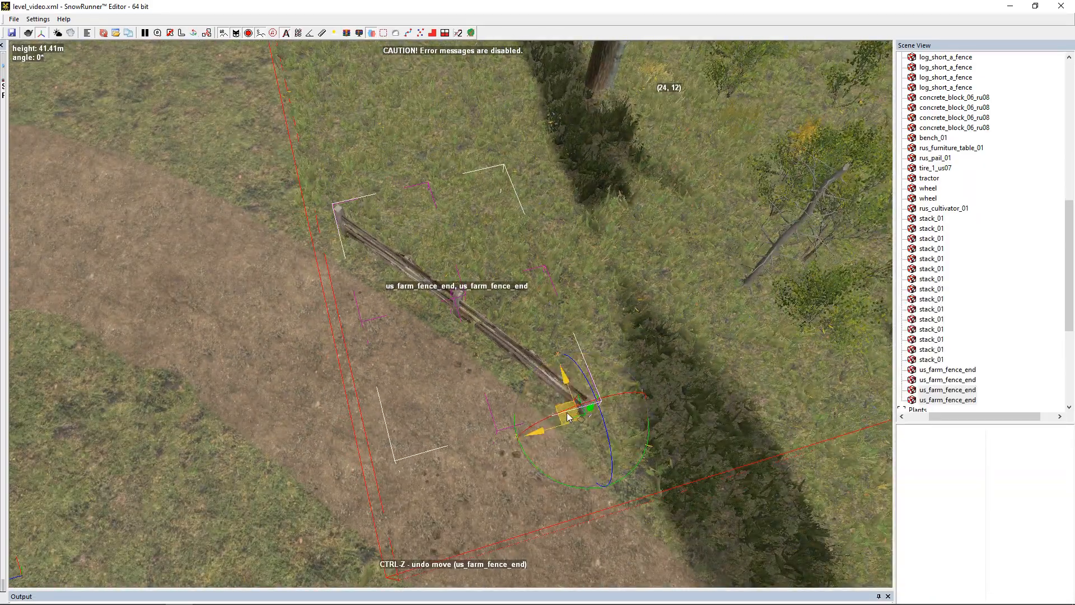
{"action": "left_click_drag", "start_coordinate": [568, 417], "coordinate": [345, 238]}
{"action": "scroll", "coordinate": [296, 228], "scroll_direction": "up", "scroll_amount": 5}
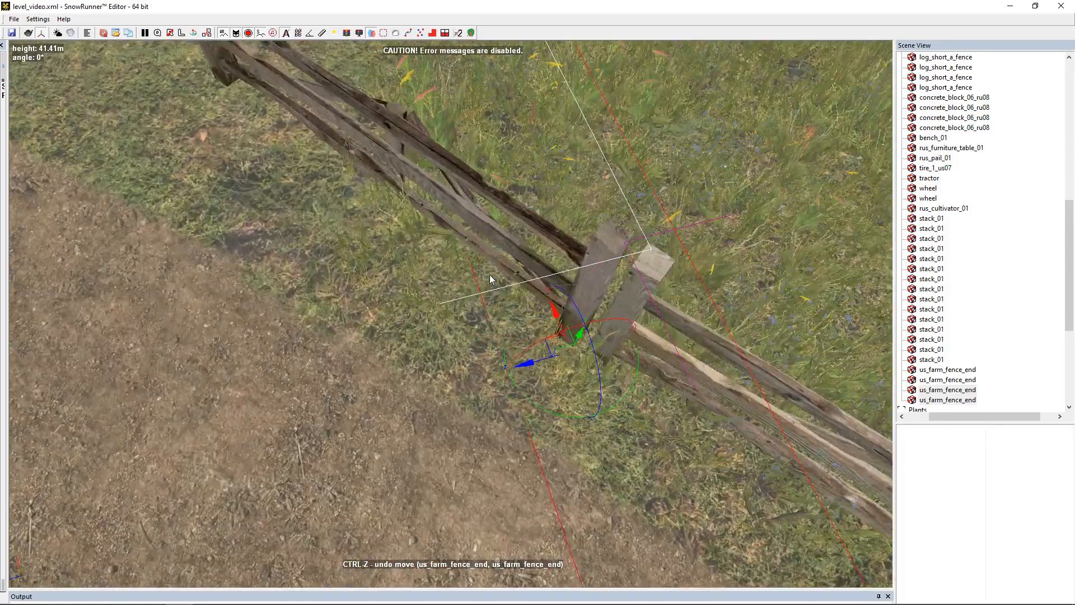
{"action": "left_click_drag", "start_coordinate": [543, 407], "coordinate": [556, 411]}
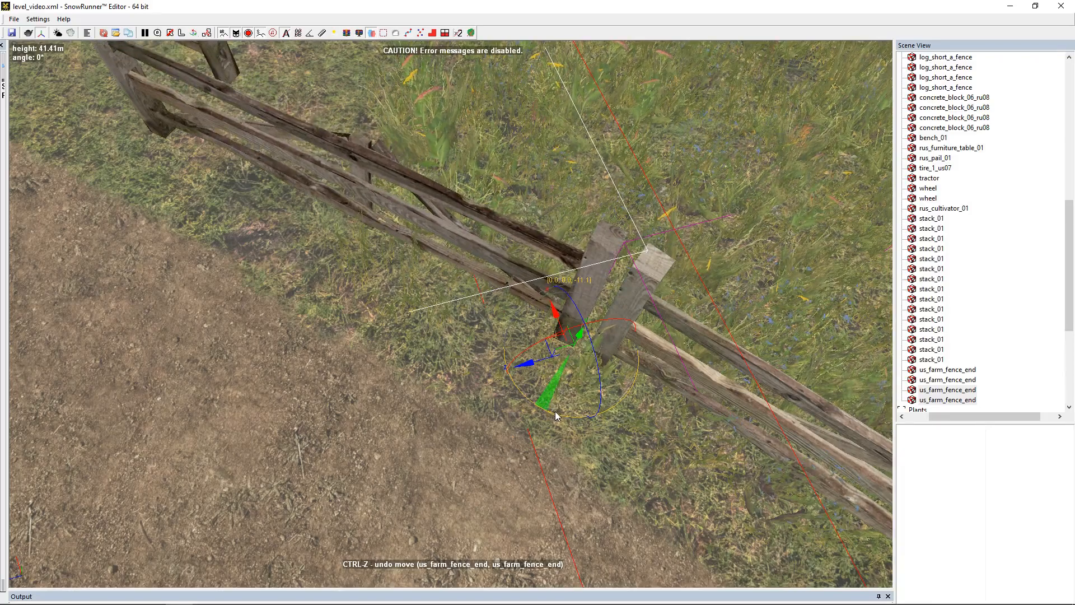
{"action": "left_click_drag", "start_coordinate": [563, 343], "coordinate": [582, 369]}
{"action": "scroll", "coordinate": [385, 269], "scroll_direction": "down", "scroll_amount": 5}
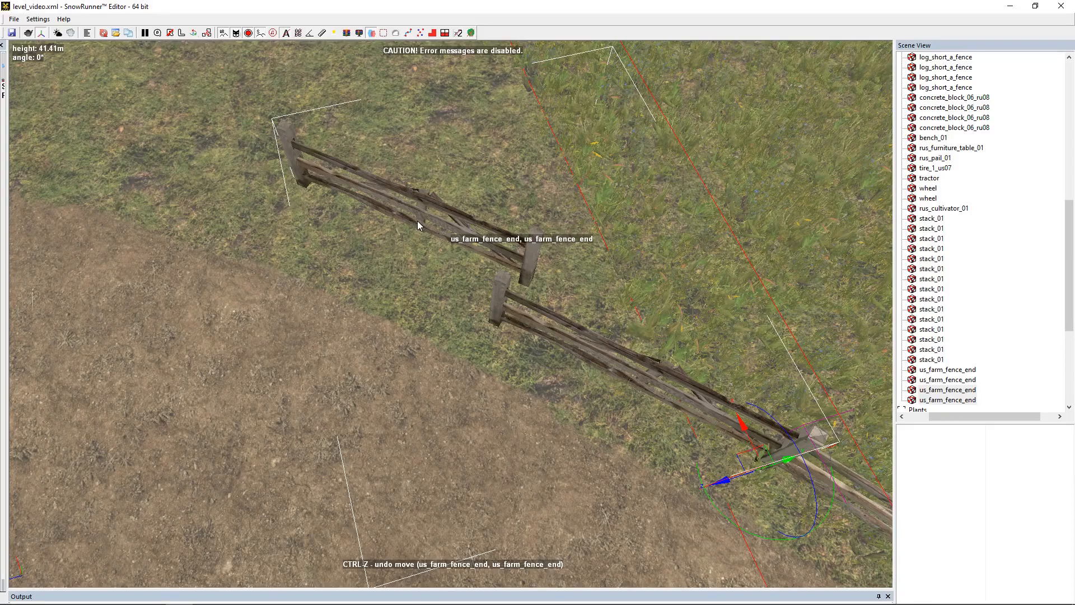
- Select the farthest fence section and move it to close the gap to its neighbour
{"action": "left_click", "coordinate": [418, 219]}
{"action": "left_click_drag", "start_coordinate": [516, 285], "coordinate": [488, 350]}
{"action": "scroll", "coordinate": [508, 351], "scroll_direction": "up", "scroll_amount": 4}
{"action": "scroll", "coordinate": [367, 356], "scroll_direction": "down", "scroll_amount": 3}
{"action": "scroll", "coordinate": [366, 356], "scroll_direction": "down", "scroll_amount": 3}
{"action": "scroll", "coordinate": [359, 364], "scroll_direction": "up", "scroll_amount": 2}
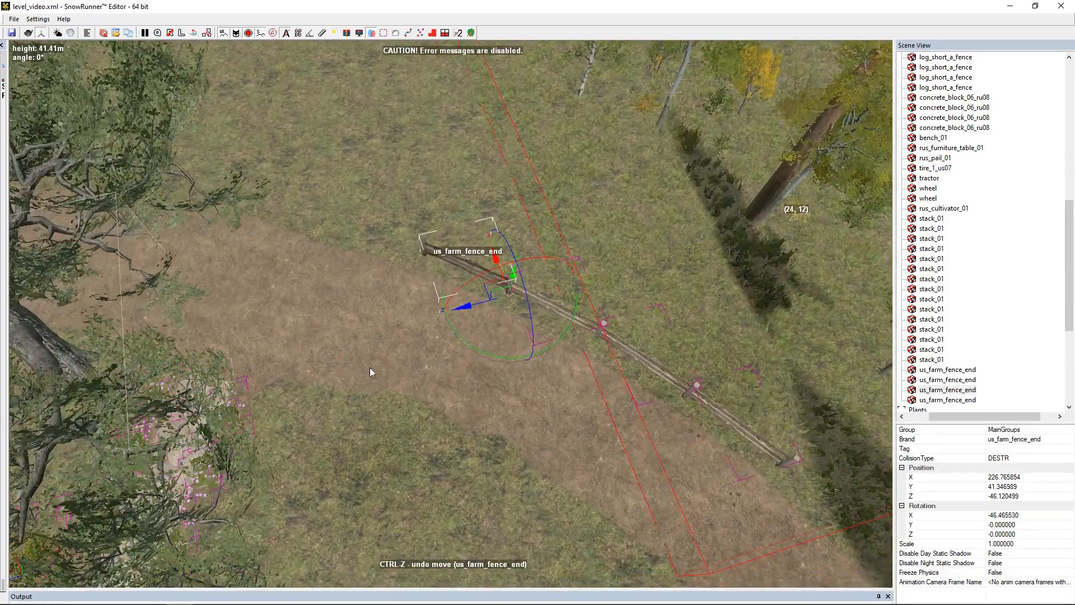
- Duplicate the last two fence sections, rotate the copies slightly and extend the row along the road with them
{"action": "scroll", "coordinate": [599, 330], "scroll_direction": "up", "scroll_amount": 3}
{"action": "left_click", "coordinate": [580, 309], "text": "ctrl"}
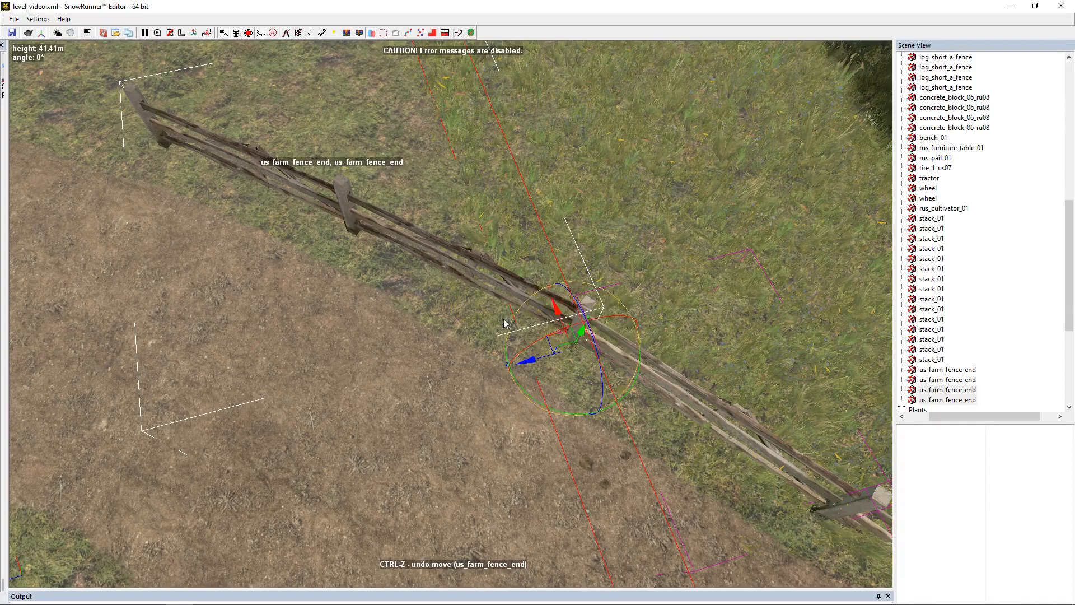
{"action": "scroll", "coordinate": [336, 310], "scroll_direction": "down", "scroll_amount": 3}
{"action": "left_click_drag", "start_coordinate": [683, 356], "coordinate": [328, 225]}
{"action": "scroll", "coordinate": [438, 337], "scroll_direction": "up", "scroll_amount": 4}
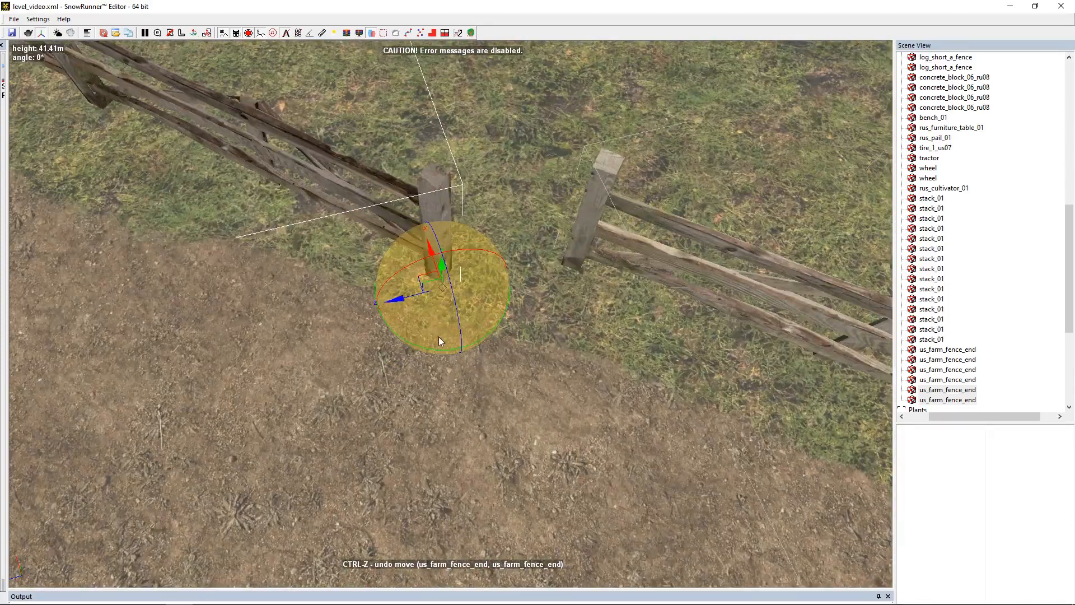
{"action": "left_click_drag", "start_coordinate": [435, 349], "coordinate": [443, 351]}
{"action": "left_click_drag", "start_coordinate": [434, 282], "coordinate": [566, 268]}
{"action": "scroll", "coordinate": [566, 268], "scroll_direction": "down", "scroll_amount": 2}
- Shift the end section of the newest pair until its post meets the adjacent section's post
{"action": "middle_click_drag", "start_coordinate": [196, 152], "coordinate": [456, 317]}
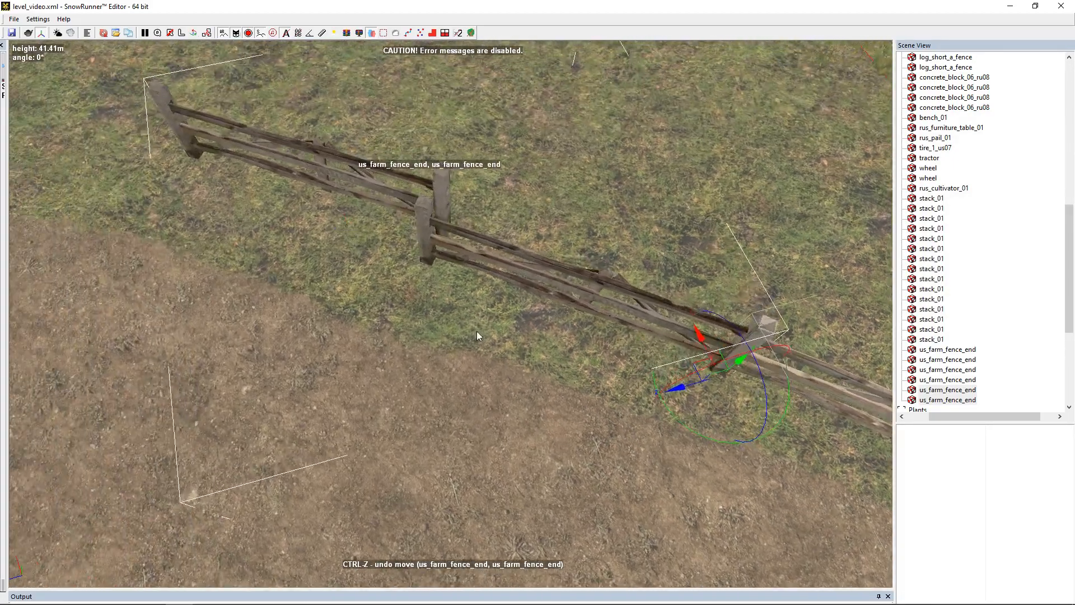
{"action": "left_click", "coordinate": [425, 241]}
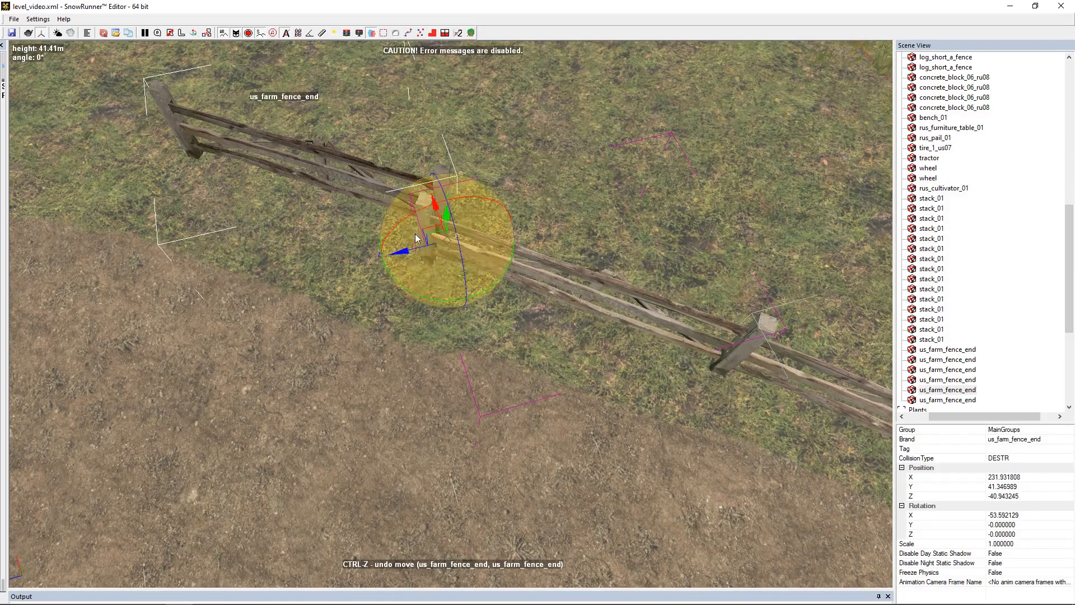
{"action": "left_click_drag", "start_coordinate": [425, 246], "coordinate": [418, 264]}
{"action": "scroll", "coordinate": [373, 221], "scroll_direction": "up", "scroll_amount": 2}
{"action": "scroll", "coordinate": [373, 220], "scroll_direction": "up", "scroll_amount": 3}
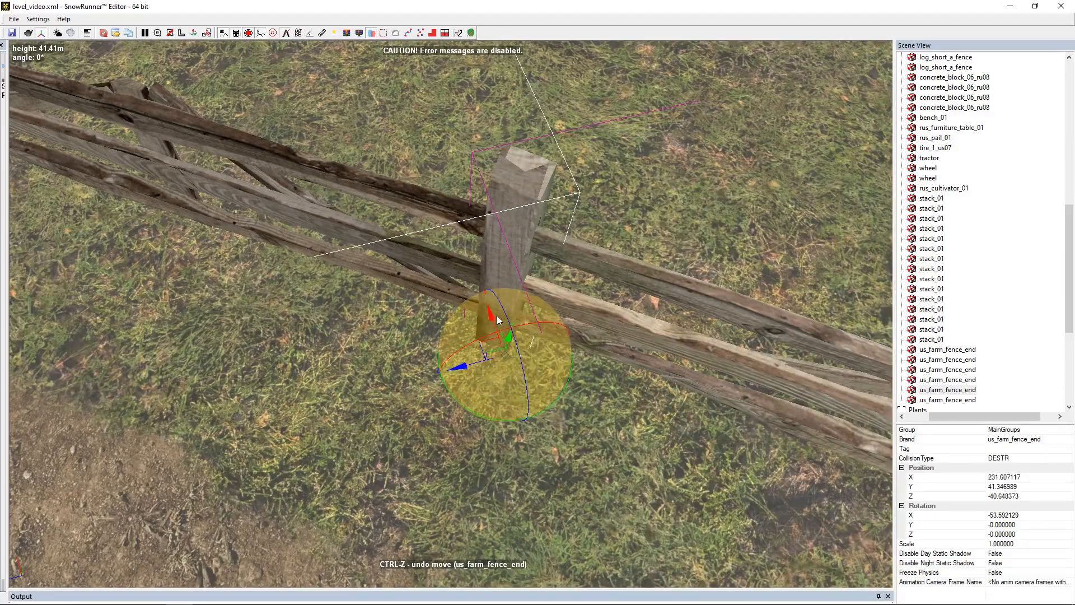
{"action": "left_click_drag", "start_coordinate": [493, 346], "coordinate": [489, 347]}
{"action": "scroll", "coordinate": [489, 348], "scroll_direction": "down", "scroll_amount": 5}
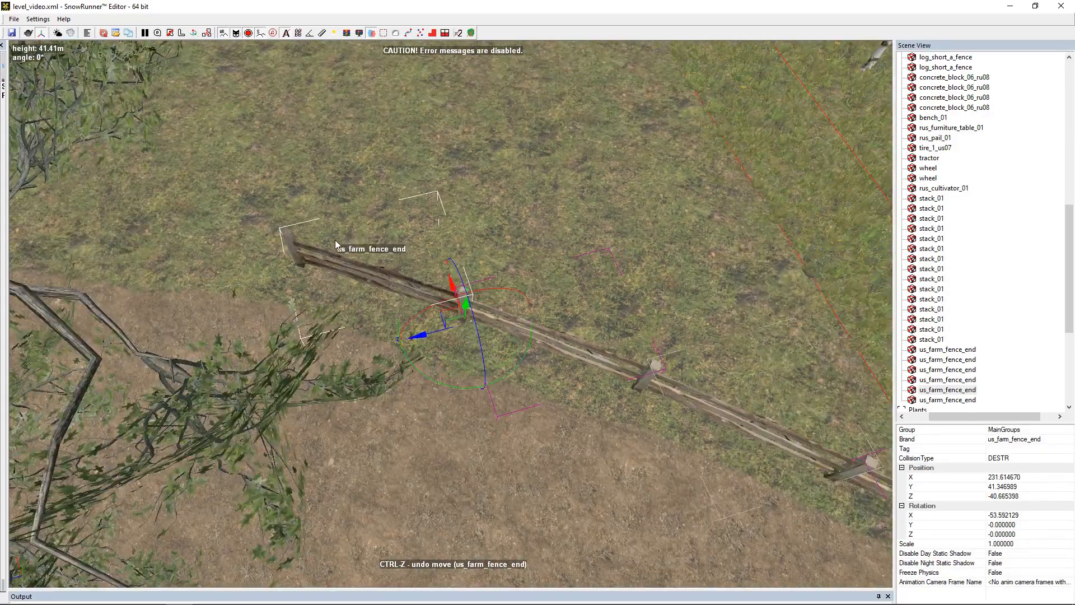
- Select four connected roadside fence sections, duplicate them and place the copies along the opposite side of the dirt road
{"action": "middle_click_drag", "start_coordinate": [334, 241], "coordinate": [591, 115], "text": "alt"}
{"action": "scroll", "coordinate": [331, 185], "scroll_direction": "down", "scroll_amount": 3}
{"action": "middle_click_drag", "start_coordinate": [416, 348], "coordinate": [648, 323]}
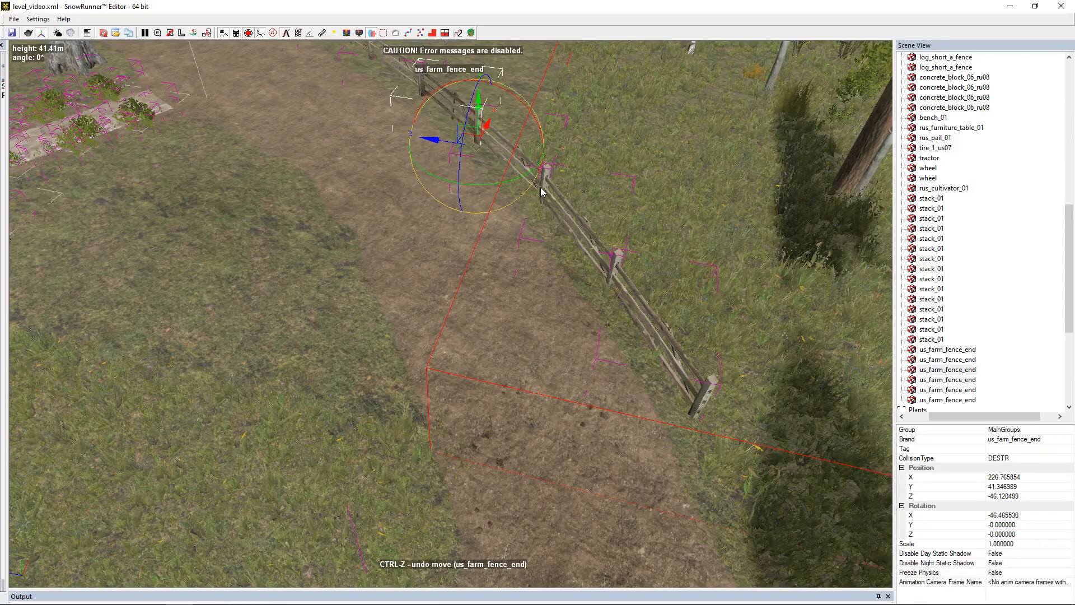
{"action": "scroll", "coordinate": [540, 187], "scroll_direction": "up", "scroll_amount": 2}
{"action": "left_click", "coordinate": [515, 209], "text": "ctrl"}
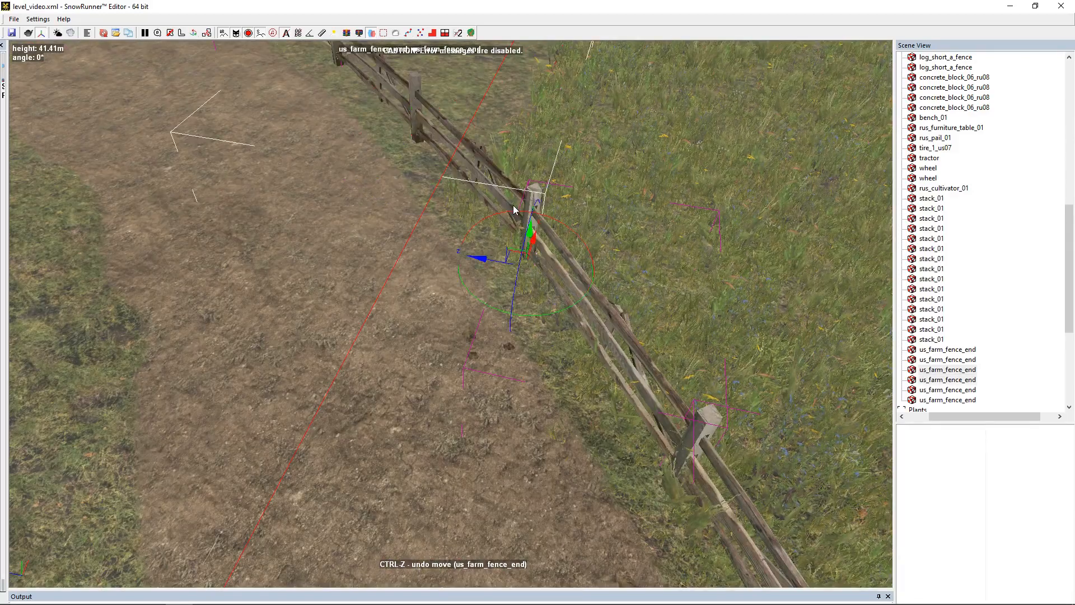
{"action": "left_click", "coordinate": [647, 387], "text": "ctrl"}
{"action": "scroll", "coordinate": [646, 388], "scroll_direction": "down", "scroll_amount": 3}
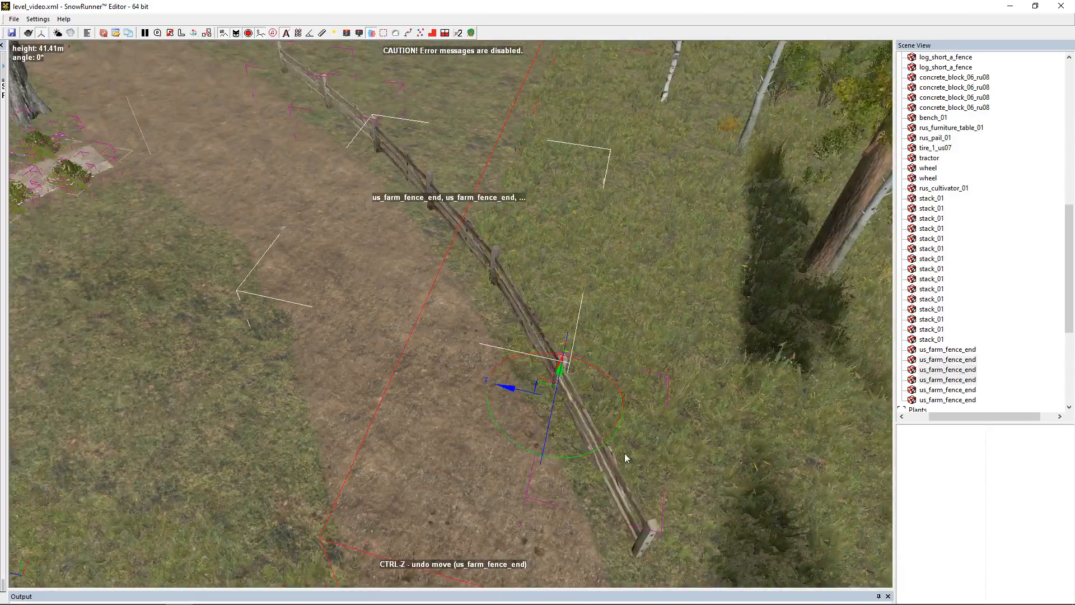
{"action": "scroll", "coordinate": [626, 442], "scroll_direction": "up", "scroll_amount": 2}
{"action": "left_click", "coordinate": [569, 478], "text": "ctrl"}
{"action": "scroll", "coordinate": [387, 469], "scroll_direction": "down", "scroll_amount": 3}
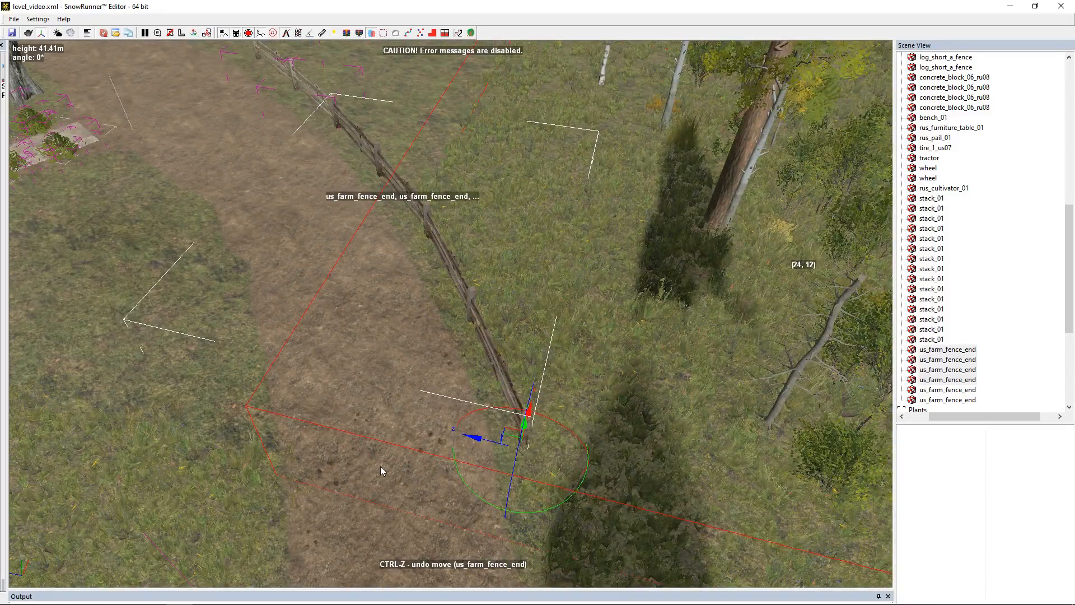
{"action": "left_click_drag", "start_coordinate": [513, 437], "coordinate": [231, 557]}
- Select the copied row's end section nearest the house and rotate it to about -62° to follow the lawn edge
{"action": "middle_click_drag", "start_coordinate": [319, 355], "coordinate": [540, 302], "text": "alt"}
{"action": "middle_click_drag", "start_coordinate": [477, 420], "coordinate": [405, 431], "text": "alt"}
{"action": "scroll", "coordinate": [583, 336], "scroll_direction": "up", "scroll_amount": 5}
{"action": "middle_click_drag", "start_coordinate": [551, 334], "coordinate": [442, 306], "text": "alt"}
{"action": "left_click", "coordinate": [447, 300]}
{"action": "scroll", "coordinate": [440, 286], "scroll_direction": "up", "scroll_amount": 4}
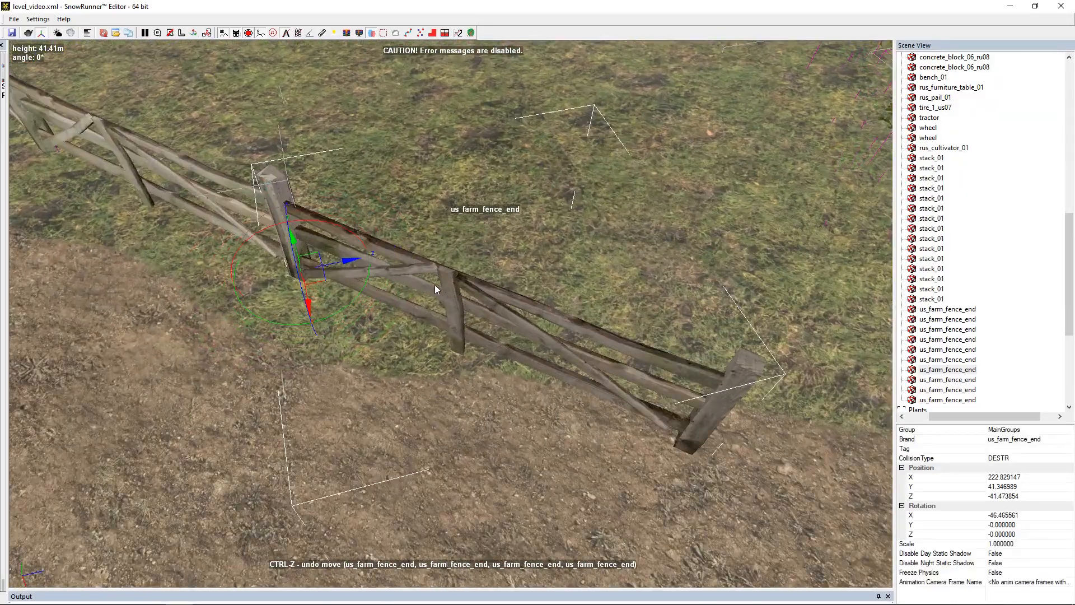
{"action": "left_click_drag", "start_coordinate": [340, 317], "coordinate": [362, 315]}
- Duplicate the rotated end section and place the copy next in line toward the stone walkway
{"action": "scroll", "coordinate": [624, 350], "scroll_direction": "down", "scroll_amount": 3}
{"action": "middle_click_drag", "start_coordinate": [628, 352], "coordinate": [438, 346]}
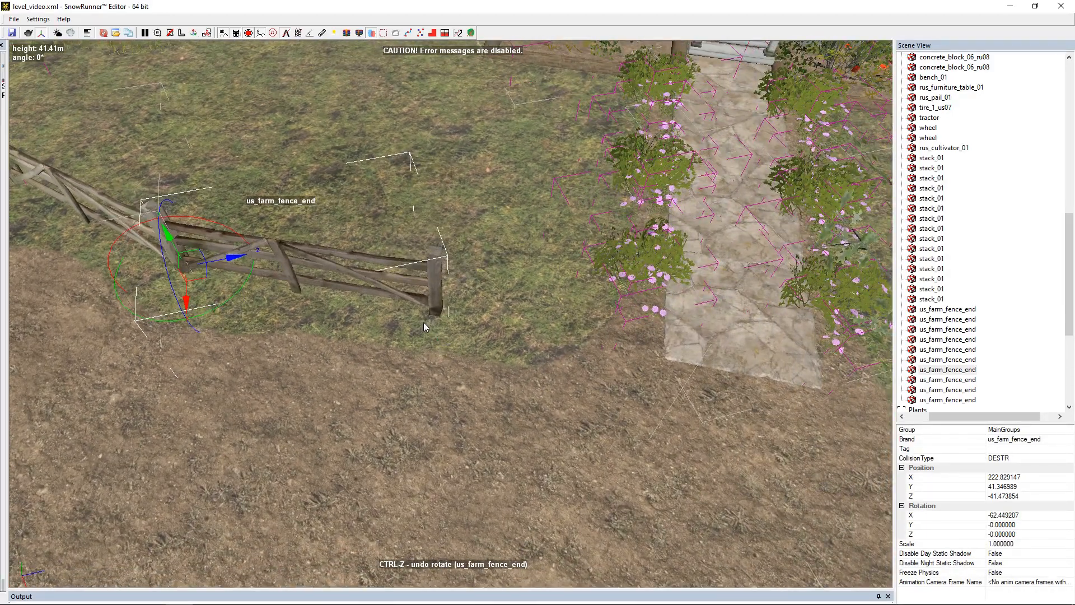
{"action": "middle_click_drag", "start_coordinate": [502, 317], "coordinate": [542, 328]}
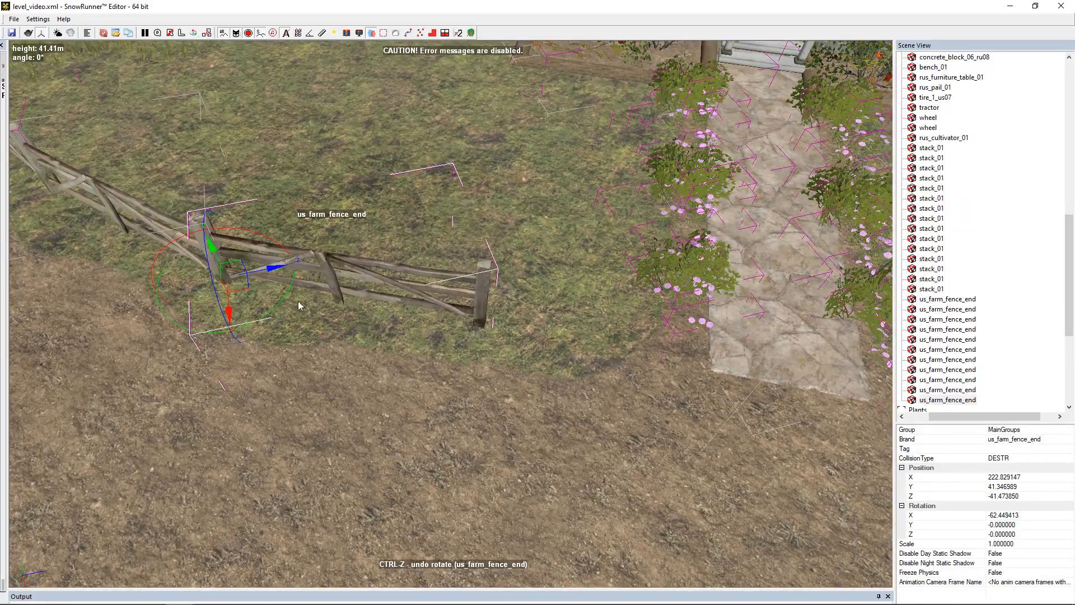
{"action": "left_click_drag", "start_coordinate": [241, 282], "coordinate": [370, 302]}
- Duplicate the last fence section and move the copy across the stone walkway, leaving an opening for the path
{"action": "scroll", "coordinate": [481, 342], "scroll_direction": "down", "scroll_amount": 4}
{"action": "middle_click_drag", "start_coordinate": [696, 429], "coordinate": [577, 216]}
{"action": "scroll", "coordinate": [646, 268], "scroll_direction": "down", "scroll_amount": 1}
{"action": "middle_click_drag", "start_coordinate": [646, 269], "coordinate": [701, 273], "text": "alt"}
{"action": "middle_click_drag", "start_coordinate": [454, 345], "coordinate": [723, 289]}
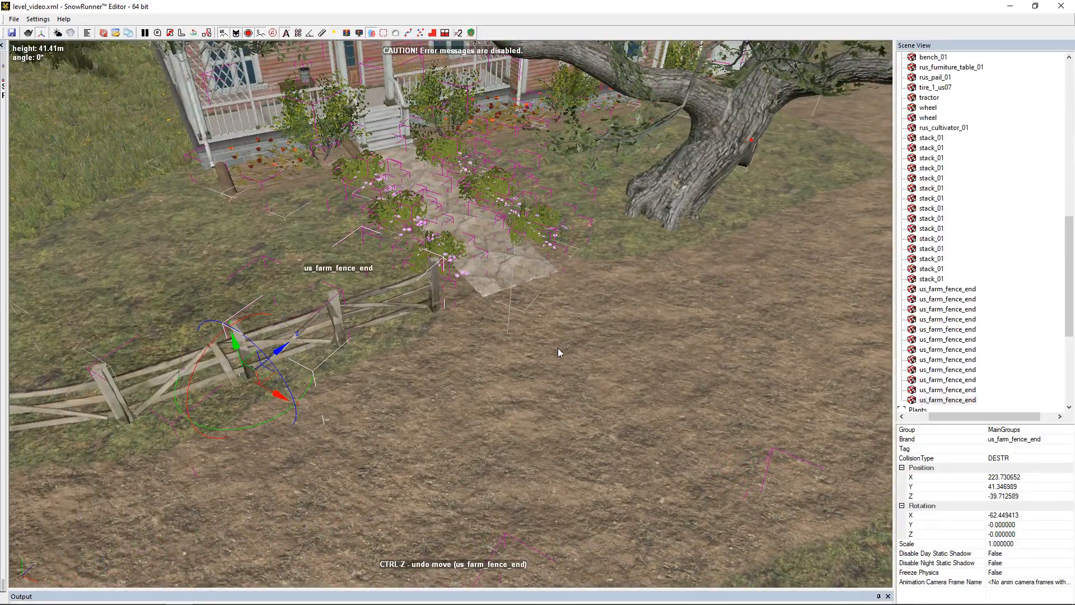
{"action": "left_click_drag", "start_coordinate": [246, 361], "coordinate": [572, 275]}
{"action": "scroll", "coordinate": [597, 263], "scroll_direction": "up", "scroll_amount": 3}
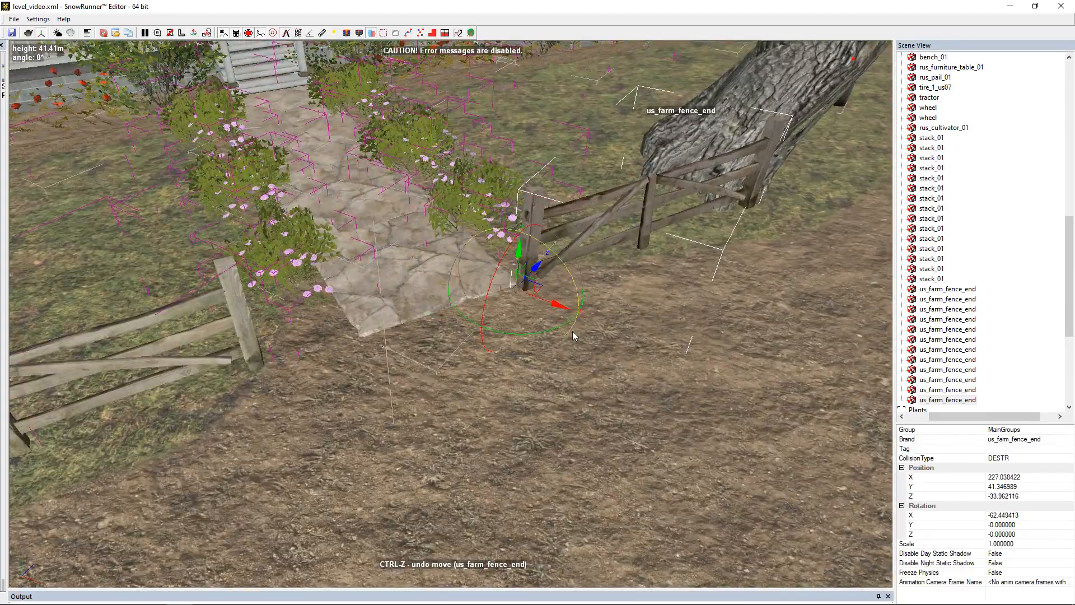
- Rotate the section beside the walkway to about -56° and line it up along the road in front of the oak
{"action": "middle_click_drag", "start_coordinate": [667, 327], "coordinate": [467, 398]}
{"action": "left_click_drag", "start_coordinate": [430, 420], "coordinate": [427, 426]}
{"action": "left_click_drag", "start_coordinate": [422, 377], "coordinate": [477, 351]}
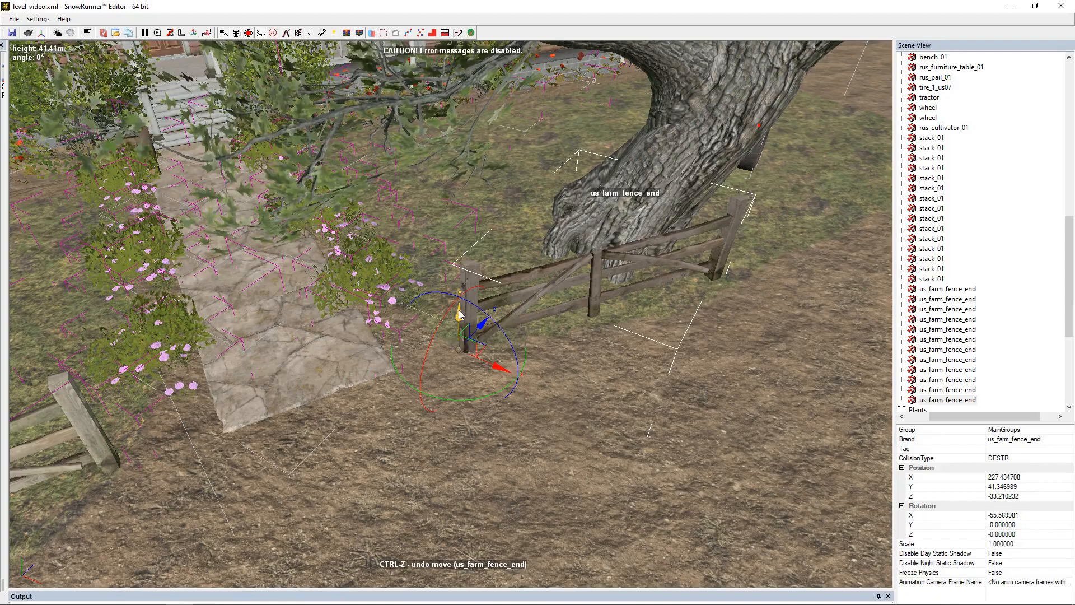
- Duplicate the section in front of the oak, join the copy to its far end and rotate it to about -64°
{"action": "middle_click_drag", "start_coordinate": [814, 311], "coordinate": [665, 353]}
{"action": "key", "text": "ctrl+d"}
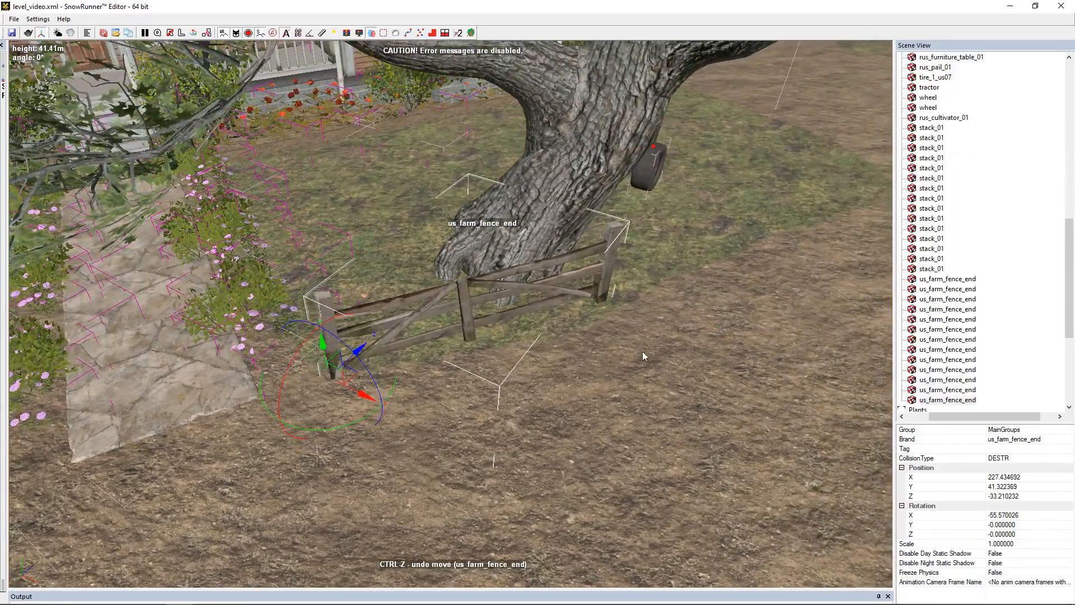
{"action": "left_click_drag", "start_coordinate": [344, 372], "coordinate": [615, 306]}
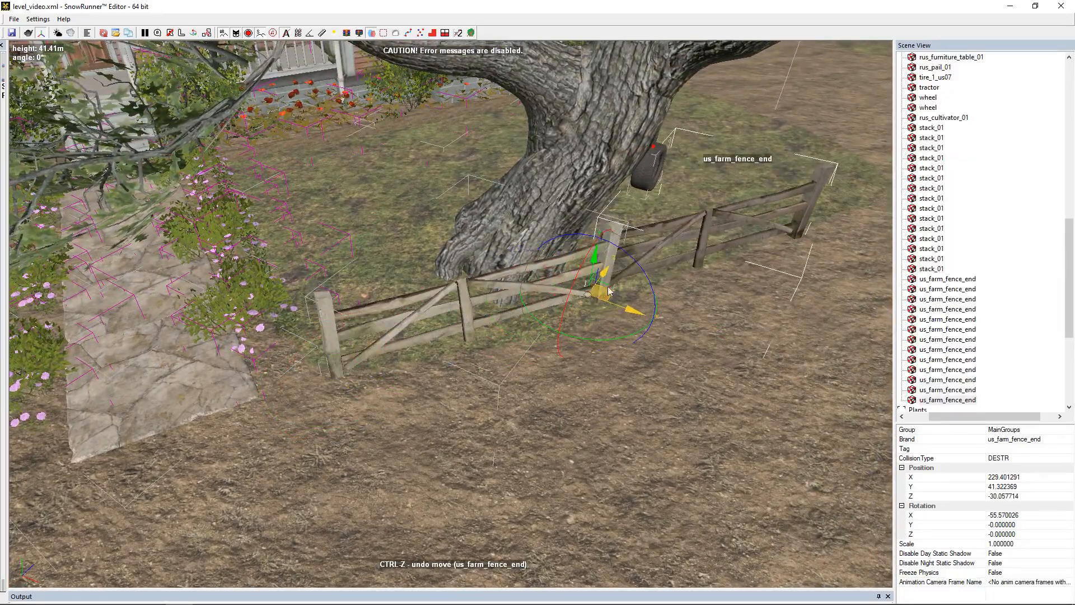
{"action": "scroll", "coordinate": [598, 274], "scroll_direction": "up", "scroll_amount": 5}
{"action": "left_click_drag", "start_coordinate": [510, 388], "coordinate": [514, 355]}
{"action": "scroll", "coordinate": [772, 294], "scroll_direction": "down", "scroll_amount": 5}
- Duplicate the section past the oak, continue the row to the lawn corner and rotate the copy to about -90°
{"action": "middle_click_drag", "start_coordinate": [773, 293], "coordinate": [578, 236]}
{"action": "scroll", "coordinate": [376, 421], "scroll_direction": "up", "scroll_amount": 5}
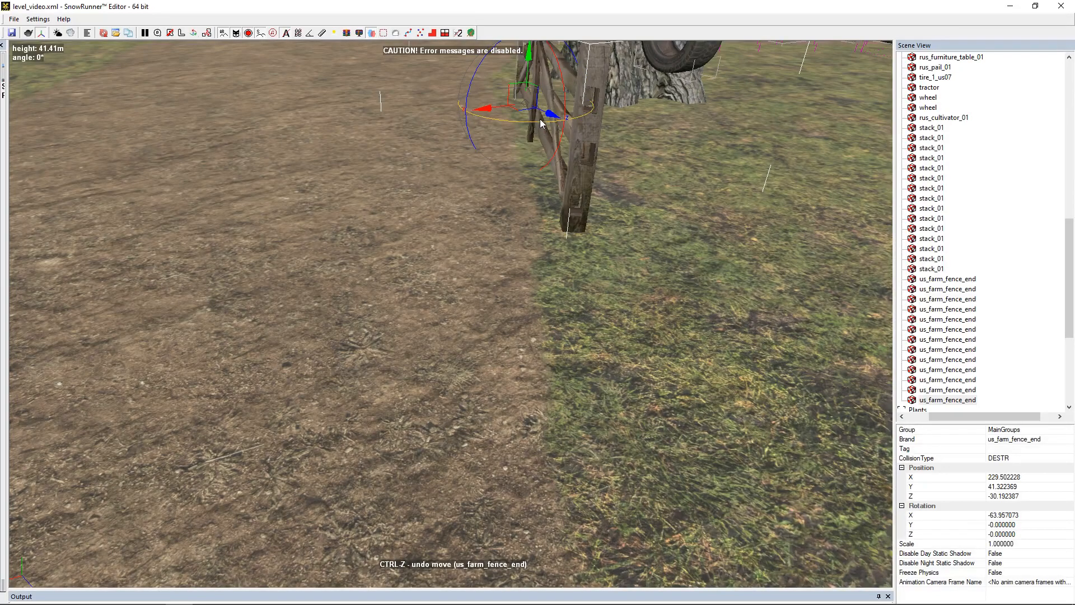
{"action": "left_click_drag", "start_coordinate": [534, 120], "coordinate": [576, 251]}
{"action": "scroll", "coordinate": [530, 262], "scroll_direction": "down", "scroll_amount": 5}
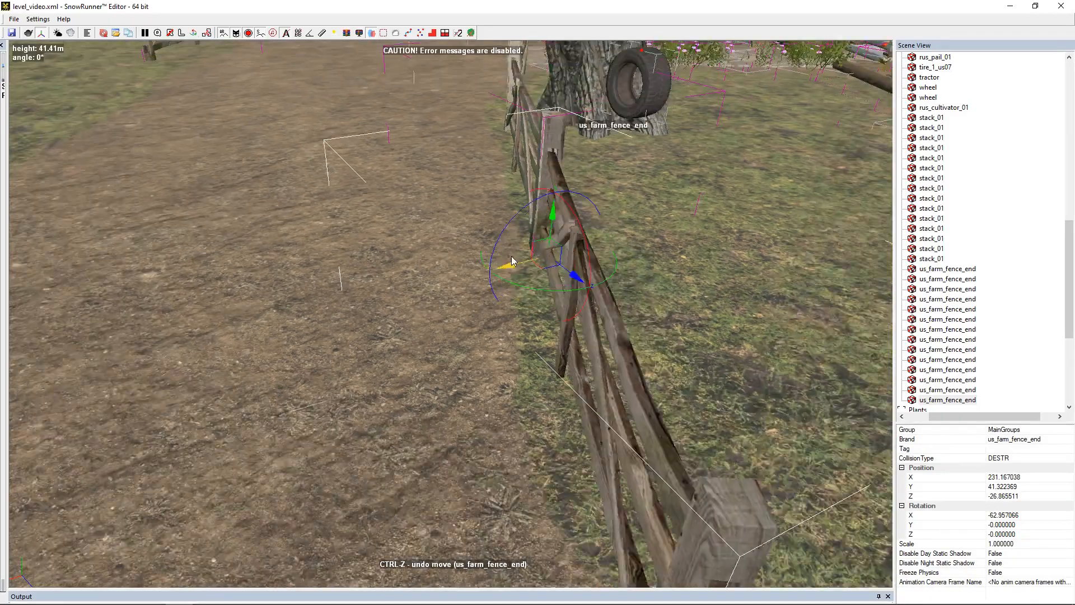
{"action": "middle_click_drag", "start_coordinate": [387, 422], "coordinate": [402, 297]}
{"action": "left_click_drag", "start_coordinate": [337, 298], "coordinate": [368, 291]}
- Duplicate the corner section, turn the copy toward the house and place it along the garage driveway
{"action": "middle_click_drag", "start_coordinate": [600, 278], "coordinate": [520, 347]}
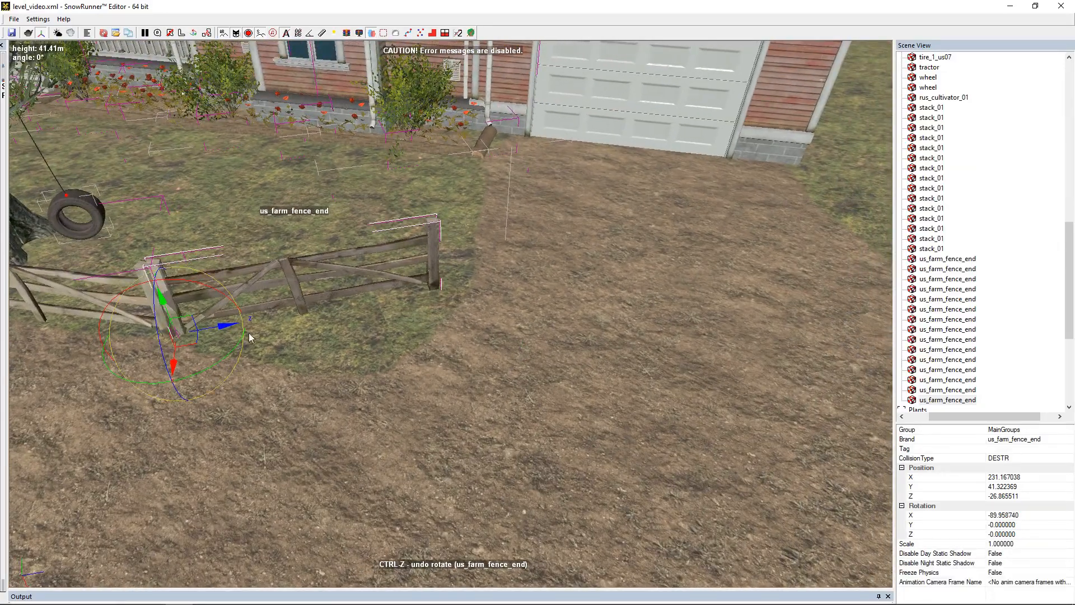
{"action": "left_click_drag", "start_coordinate": [218, 365], "coordinate": [282, 351]}
{"action": "left_click_drag", "start_coordinate": [191, 339], "coordinate": [504, 335]}
{"action": "scroll", "coordinate": [213, 317], "scroll_direction": "up", "scroll_amount": 1}
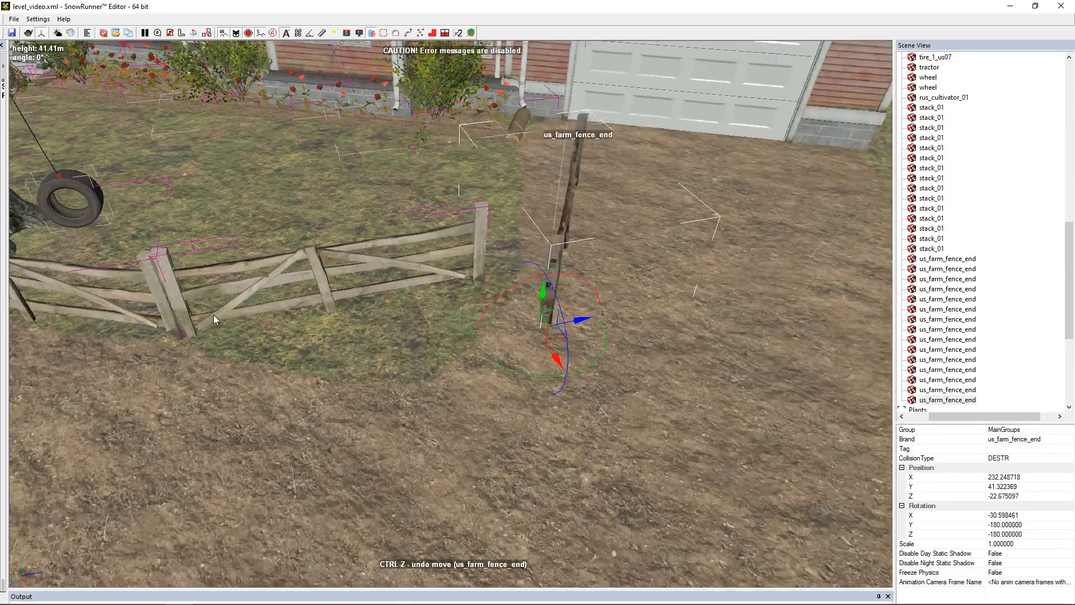
{"action": "scroll", "coordinate": [213, 317], "scroll_direction": "up", "scroll_amount": 1}
{"action": "left_click", "coordinate": [233, 292]}
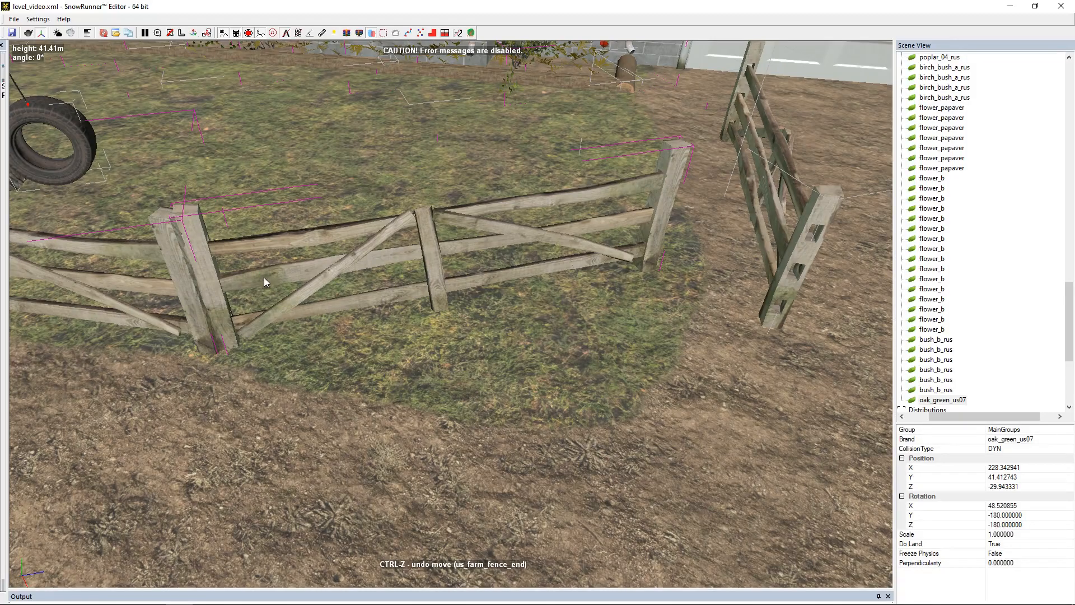
{"action": "scroll", "coordinate": [423, 251], "scroll_direction": "down", "scroll_amount": 3}
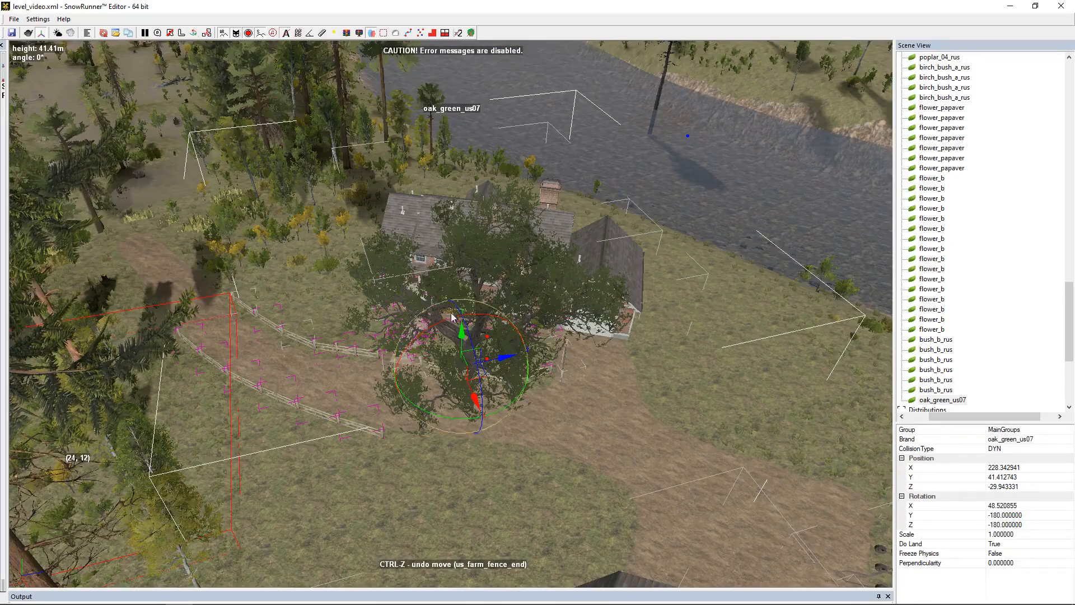
{"action": "scroll", "coordinate": [634, 344], "scroll_direction": "up", "scroll_amount": 3}
{"action": "middle_click_drag", "start_coordinate": [552, 296], "coordinate": [408, 394]}
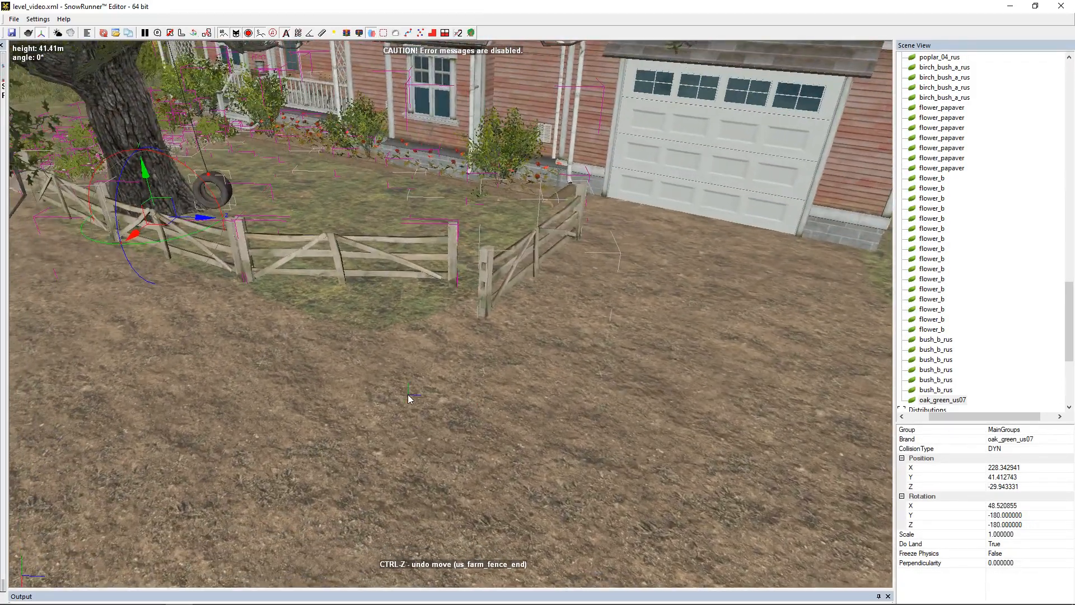
{"action": "left_click", "coordinate": [409, 394]}
{"action": "scroll", "coordinate": [349, 274], "scroll_direction": "up", "scroll_amount": 3}
{"action": "scroll", "coordinate": [372, 273], "scroll_direction": "down", "scroll_amount": 3}
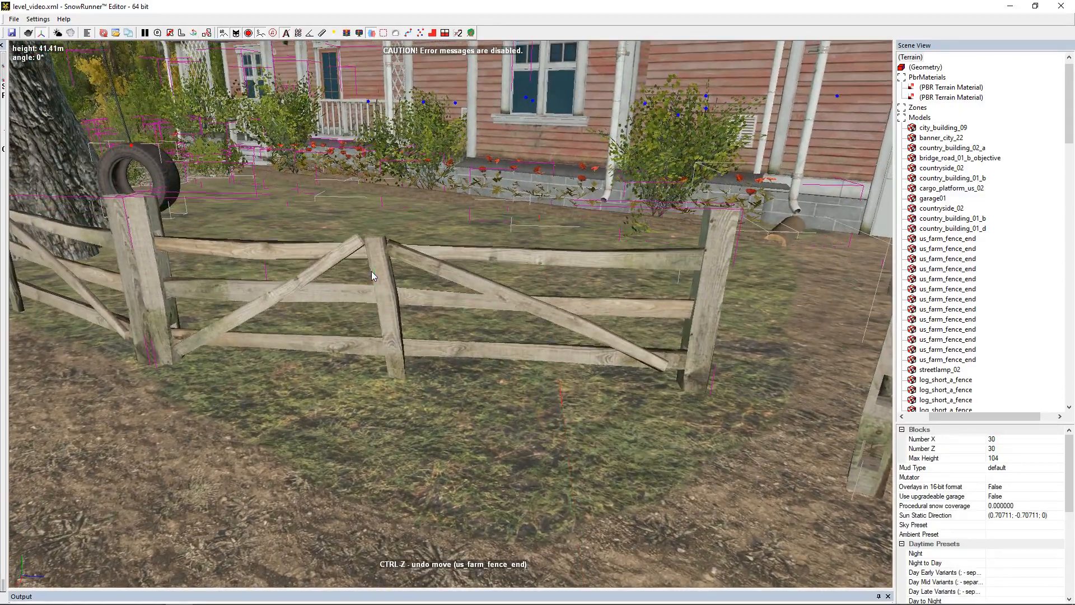
{"action": "left_click", "coordinate": [378, 298]}
{"action": "left_click", "coordinate": [435, 460]}
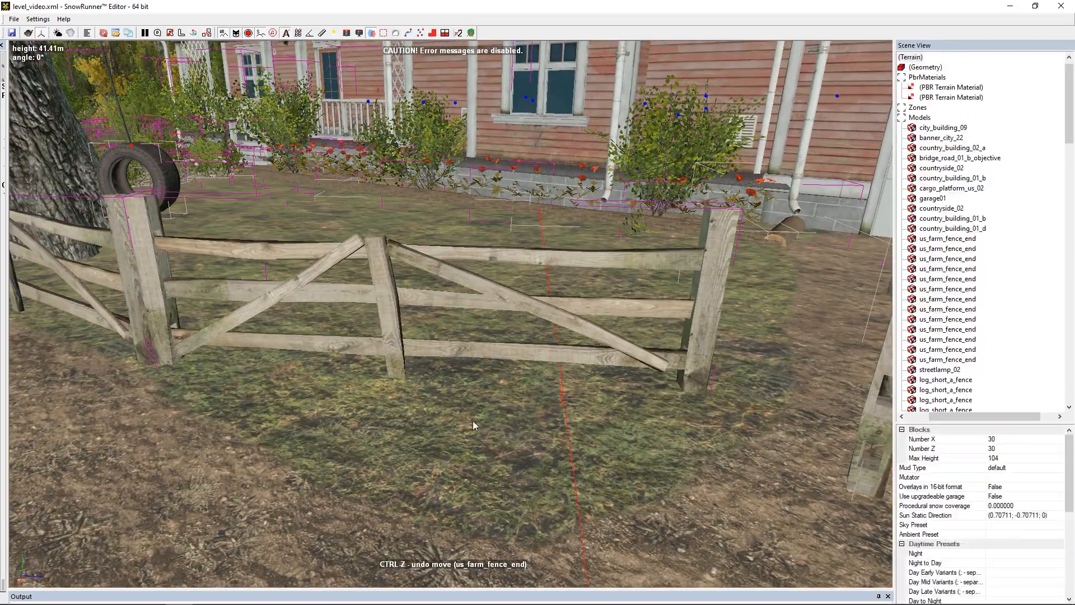
- Move the fence section beside the garage driveway against the lawn's corner post and lower it to a Y position of about 41.26
{"action": "scroll", "coordinate": [437, 392], "scroll_direction": "up", "scroll_amount": 3}
{"action": "left_click", "coordinate": [377, 276]}
{"action": "right_click_drag", "start_coordinate": [371, 284], "coordinate": [531, 378]}
{"action": "left_click_drag", "start_coordinate": [314, 271], "coordinate": [308, 263]}
{"action": "right_click_drag", "start_coordinate": [308, 263], "coordinate": [511, 428]}
{"action": "left_click", "coordinate": [640, 450]}
{"action": "left_click_drag", "start_coordinate": [625, 498], "coordinate": [572, 386]}
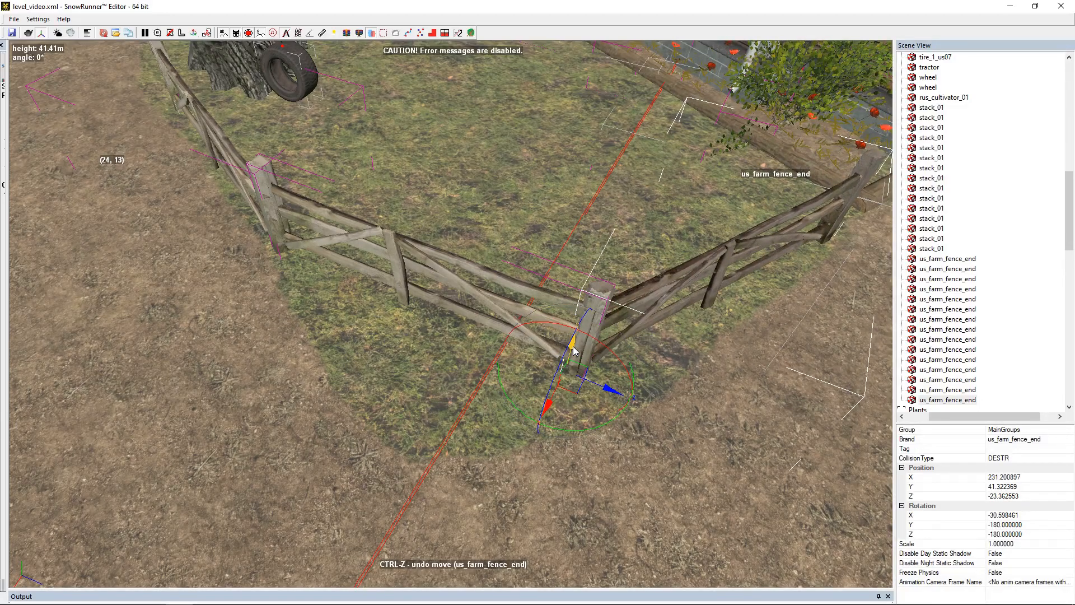
{"action": "scroll", "coordinate": [650, 391], "scroll_direction": "down", "scroll_amount": 4}
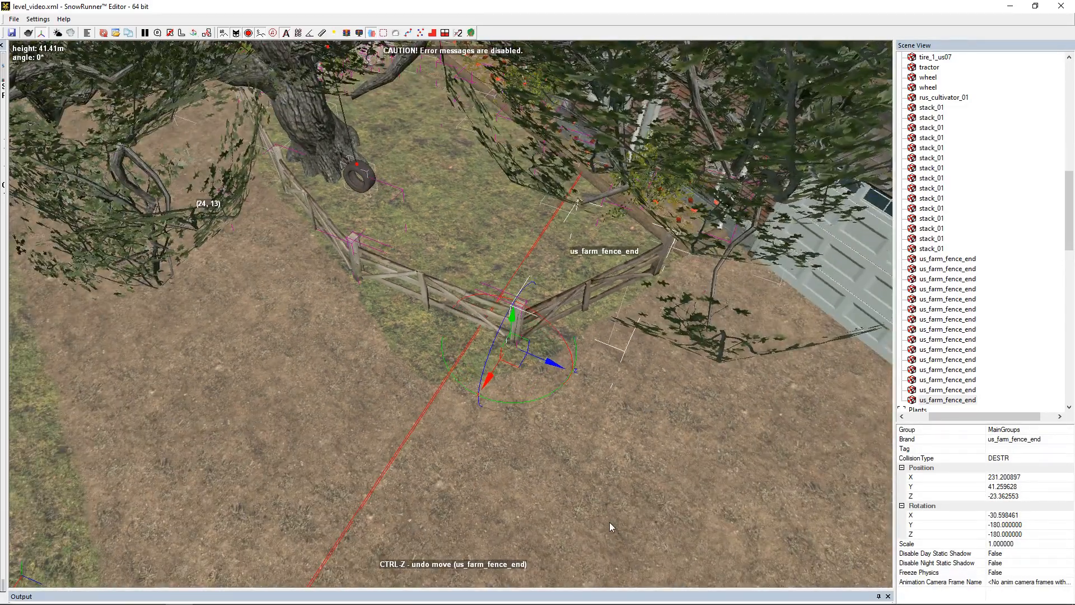
- Paint the ground layer over the grass outside the lawn-corner fence with brush size 0.5, value 0.85 and falloff 0.46
{"action": "left_click", "coordinate": [582, 487]}
{"action": "scroll", "coordinate": [583, 487], "scroll_direction": "down", "scroll_amount": 8}
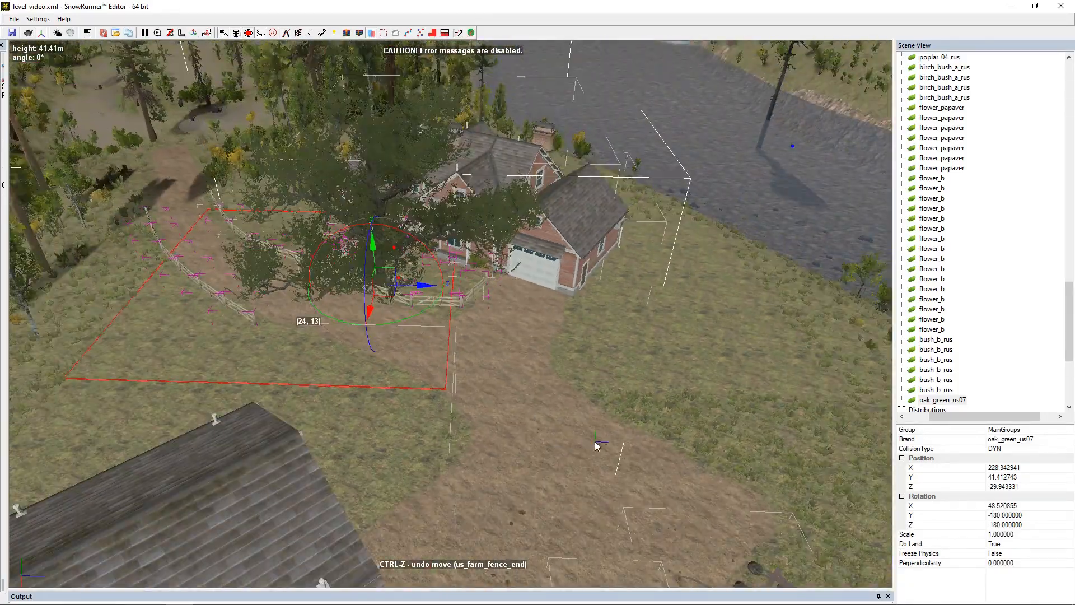
{"action": "left_click", "coordinate": [597, 446]}
{"action": "scroll", "coordinate": [437, 345], "scroll_direction": "up", "scroll_amount": 6}
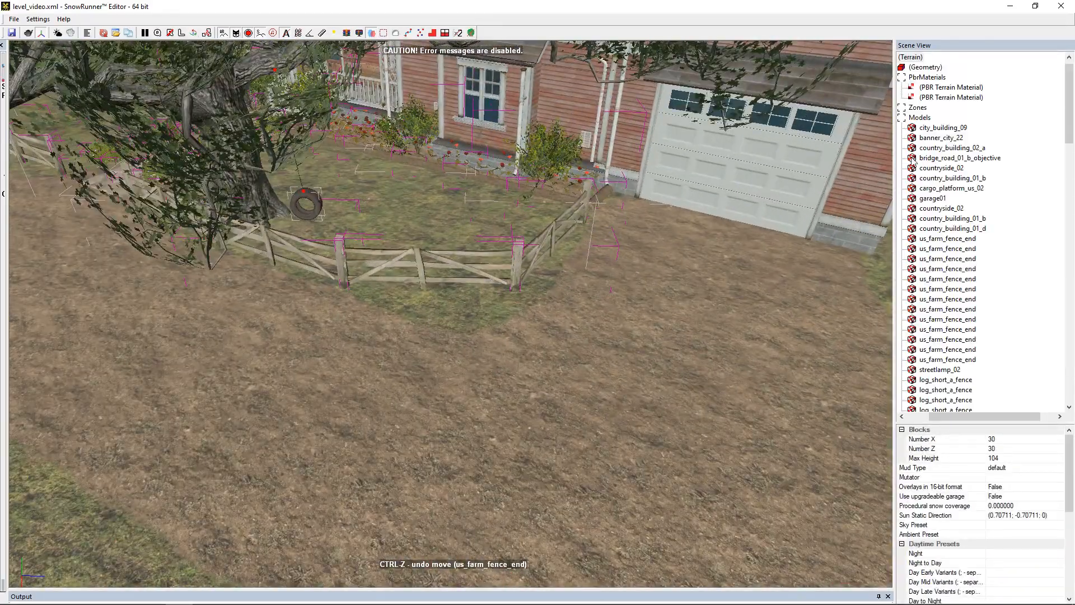
{"action": "left_click", "coordinate": [942, 88]}
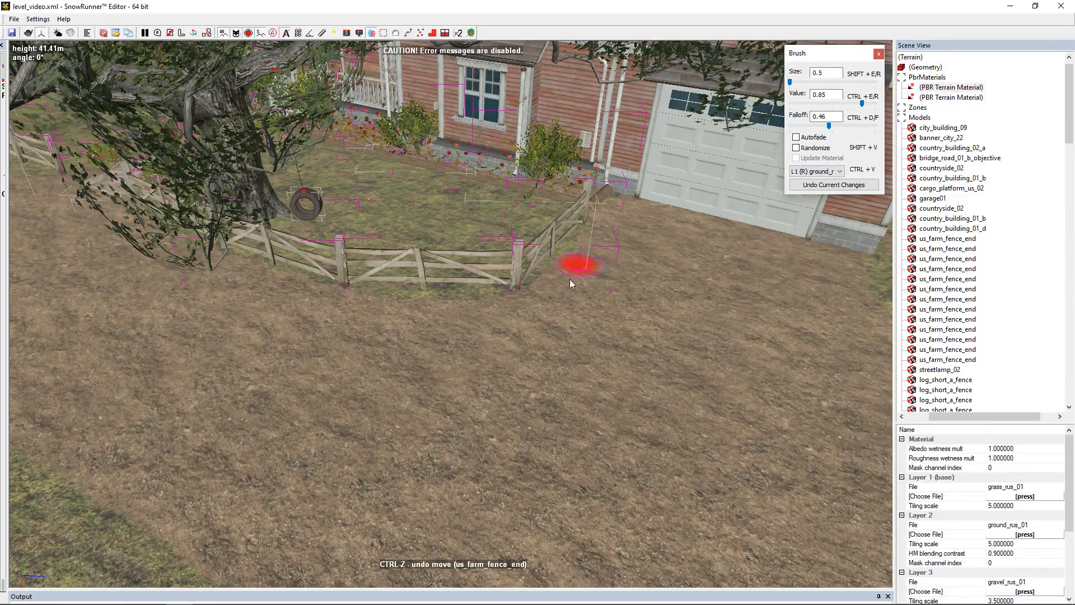
{"action": "scroll", "coordinate": [351, 318], "scroll_direction": "down", "scroll_amount": 5}
{"action": "middle_click_drag", "start_coordinate": [343, 346], "coordinate": [707, 201], "text": "alt"}
{"action": "scroll", "coordinate": [536, 335], "scroll_direction": "up", "scroll_amount": 2}
{"action": "scroll", "coordinate": [672, 241], "scroll_direction": "up", "scroll_amount": 2}
{"action": "middle_click_drag", "start_coordinate": [654, 250], "coordinate": [655, 347], "text": "alt"}
{"action": "scroll", "coordinate": [673, 246], "scroll_direction": "down", "scroll_amount": 8}
{"action": "scroll", "coordinate": [532, 313], "scroll_direction": "up", "scroll_amount": 4}
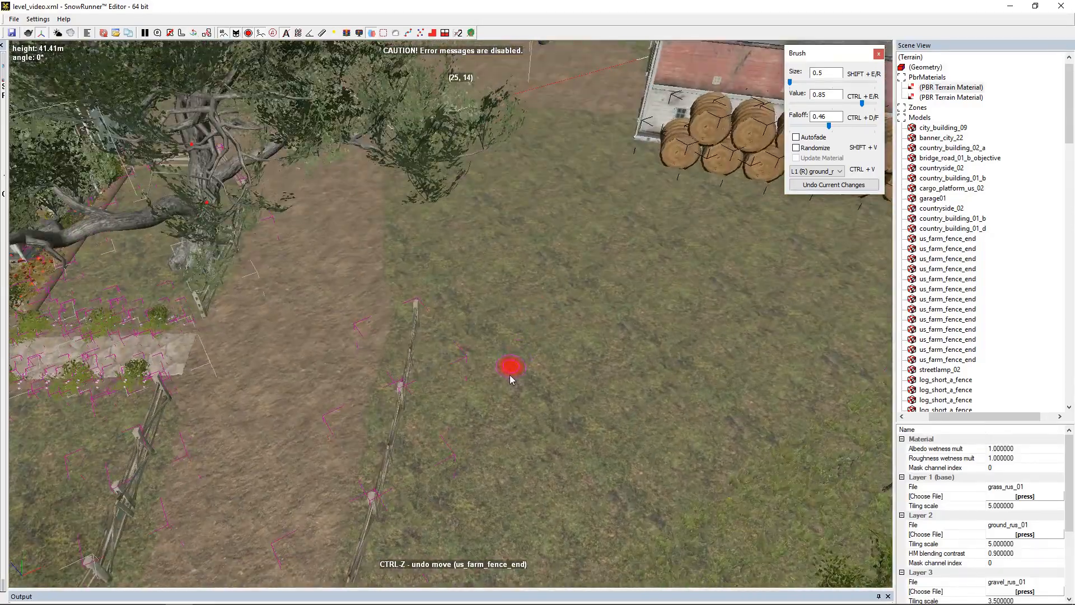
{"action": "left_click", "coordinate": [506, 377]}
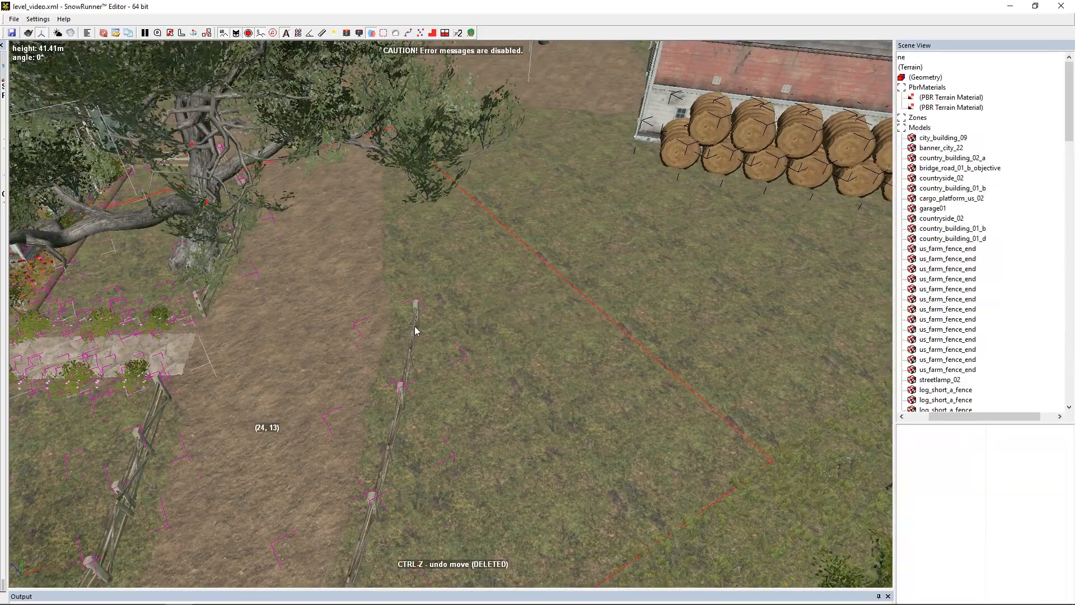
- Duplicate three consecutive fence sections on the road side opposite the house and join the copies to the end of that row
{"action": "scroll", "coordinate": [416, 329], "scroll_direction": "up", "scroll_amount": 5}
{"action": "middle_click_drag", "start_coordinate": [434, 347], "coordinate": [289, 250], "text": "alt"}
{"action": "left_click", "coordinate": [283, 255]}
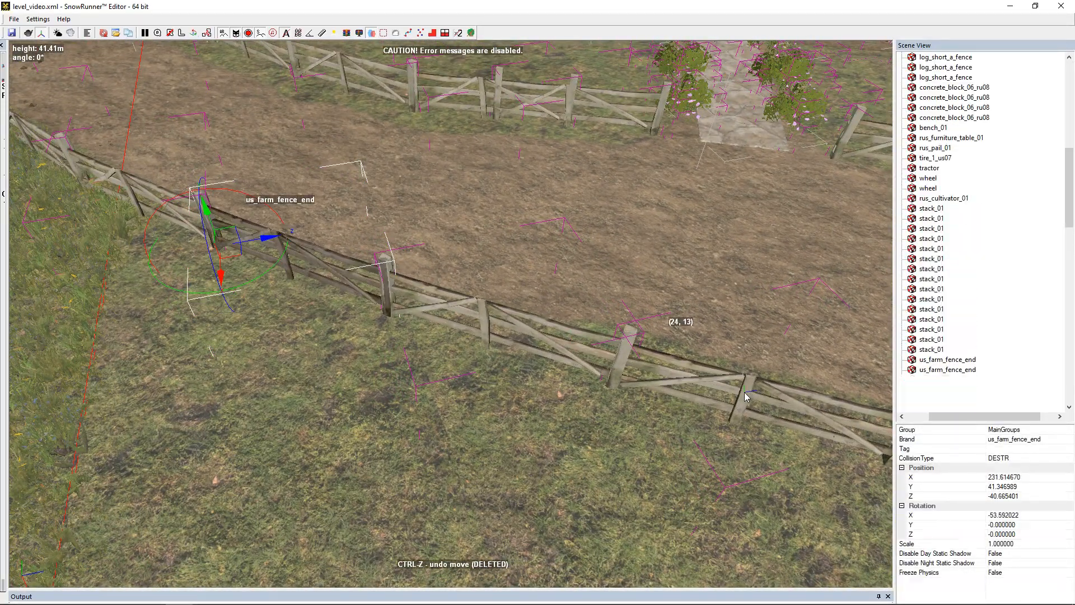
{"action": "left_click", "coordinate": [624, 367]}
{"action": "left_click", "coordinate": [482, 323], "text": "ctrl"}
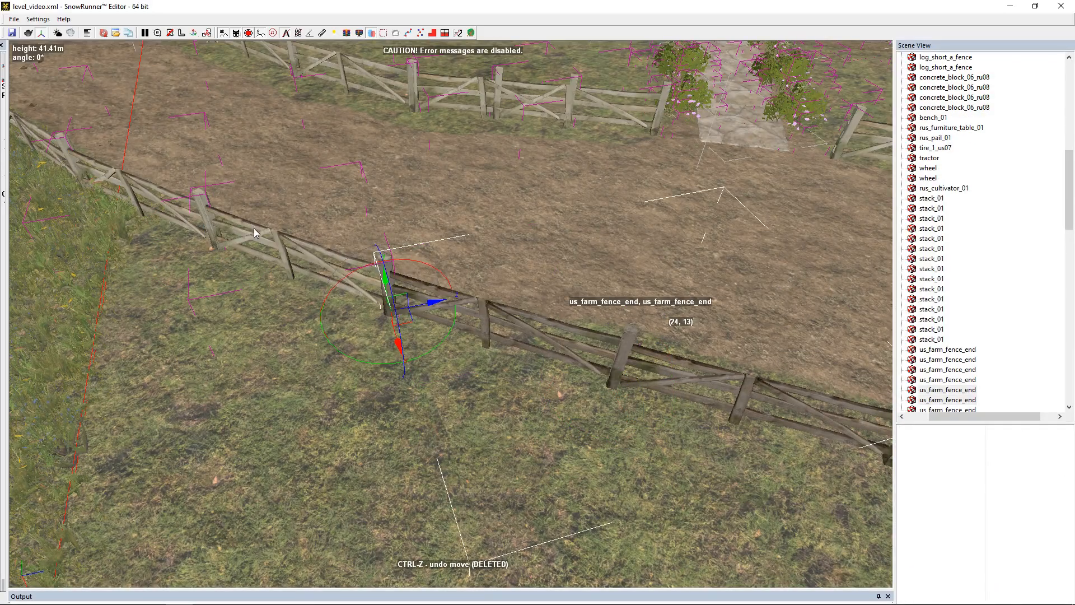
{"action": "left_click", "coordinate": [281, 256], "text": "ctrl"}
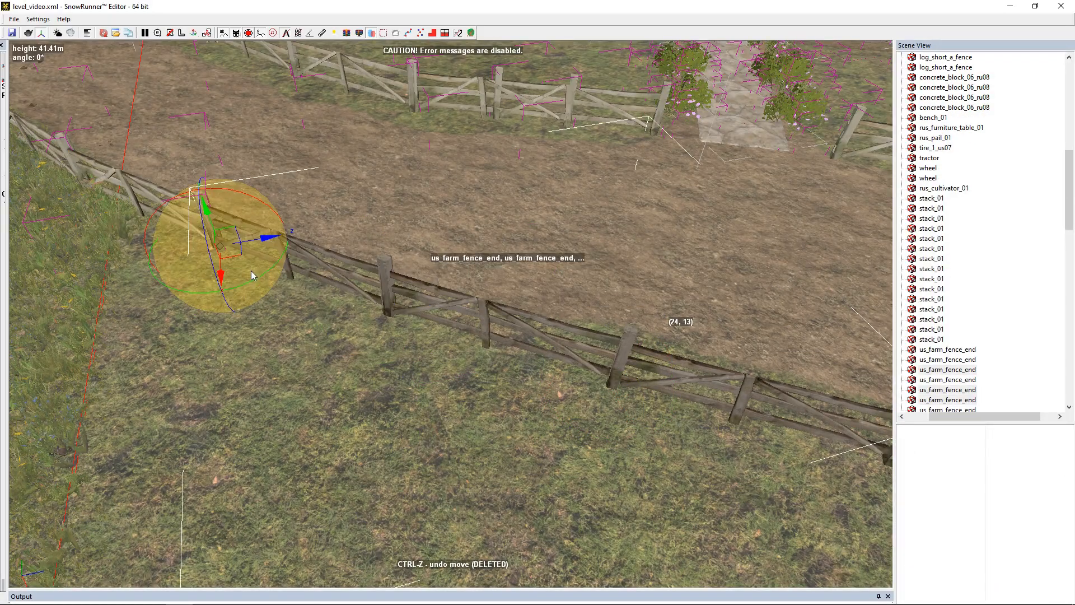
{"action": "left_click_drag", "start_coordinate": [226, 250], "coordinate": [672, 334]}
{"action": "middle_click_drag", "start_coordinate": [370, 399], "coordinate": [244, 276]}
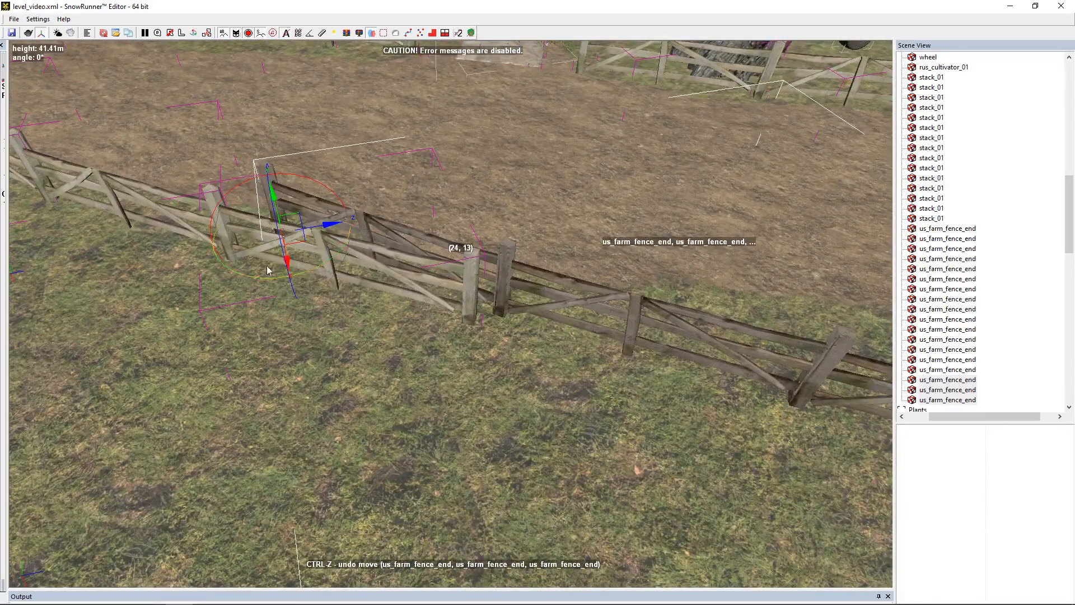
{"action": "left_click_drag", "start_coordinate": [284, 241], "coordinate": [486, 306]}
{"action": "scroll", "coordinate": [486, 307], "scroll_direction": "up", "scroll_amount": 5}
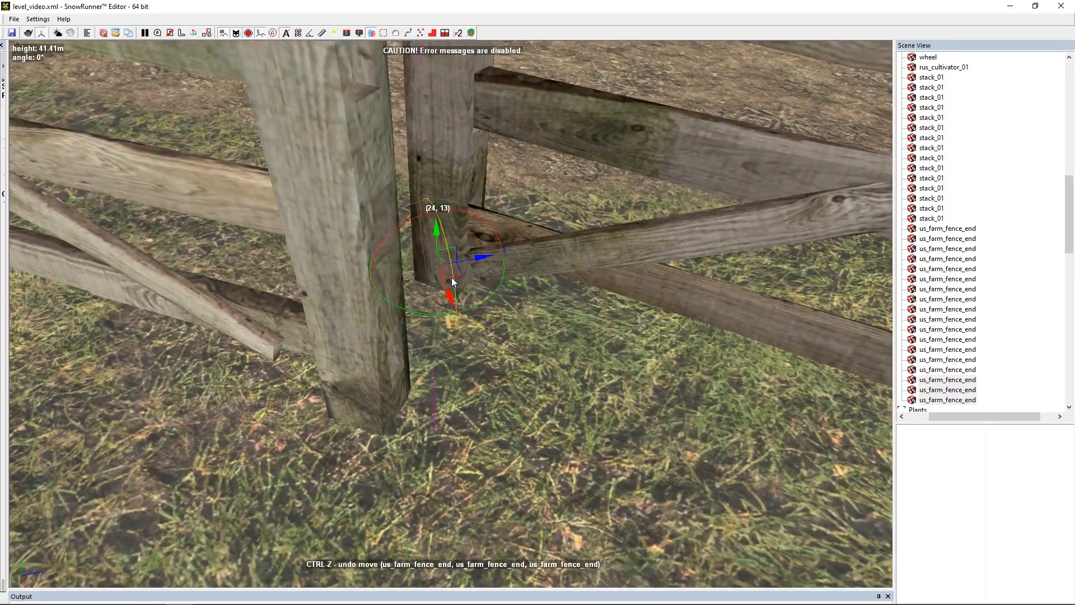
{"action": "middle_click_drag", "start_coordinate": [453, 301], "coordinate": [405, 378]}
{"action": "scroll", "coordinate": [404, 378], "scroll_direction": "down", "scroll_amount": 5}
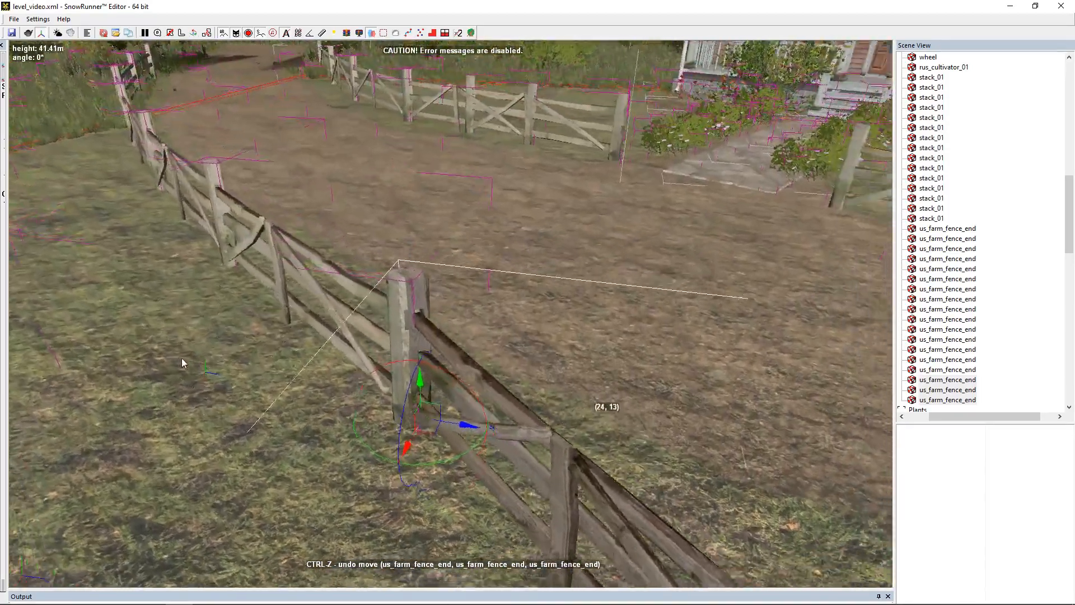
{"action": "middle_click_drag", "start_coordinate": [181, 358], "coordinate": [232, 173]}
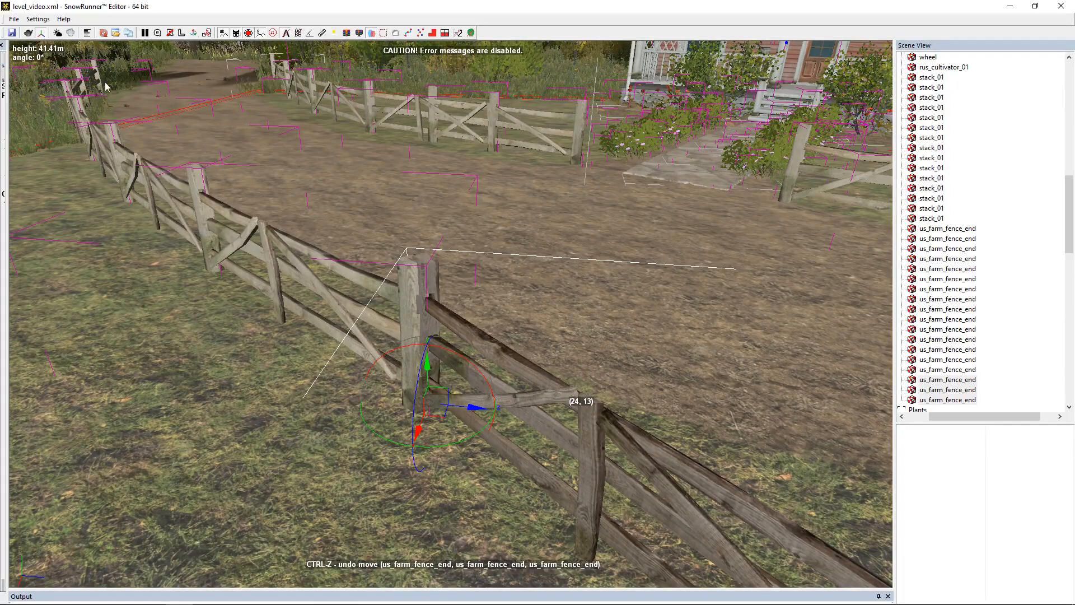
- Rotate the three copied sections to follow the road's bend and seat the first one against the row's end post
{"action": "scroll", "coordinate": [325, 392], "scroll_direction": "up", "scroll_amount": 4}
{"action": "middle_click_drag", "start_coordinate": [325, 393], "coordinate": [603, 386]}
{"action": "scroll", "coordinate": [513, 351], "scroll_direction": "down", "scroll_amount": 2}
{"action": "scroll", "coordinate": [515, 360], "scroll_direction": "down", "scroll_amount": 3}
{"action": "scroll", "coordinate": [603, 386], "scroll_direction": "down", "scroll_amount": 4}
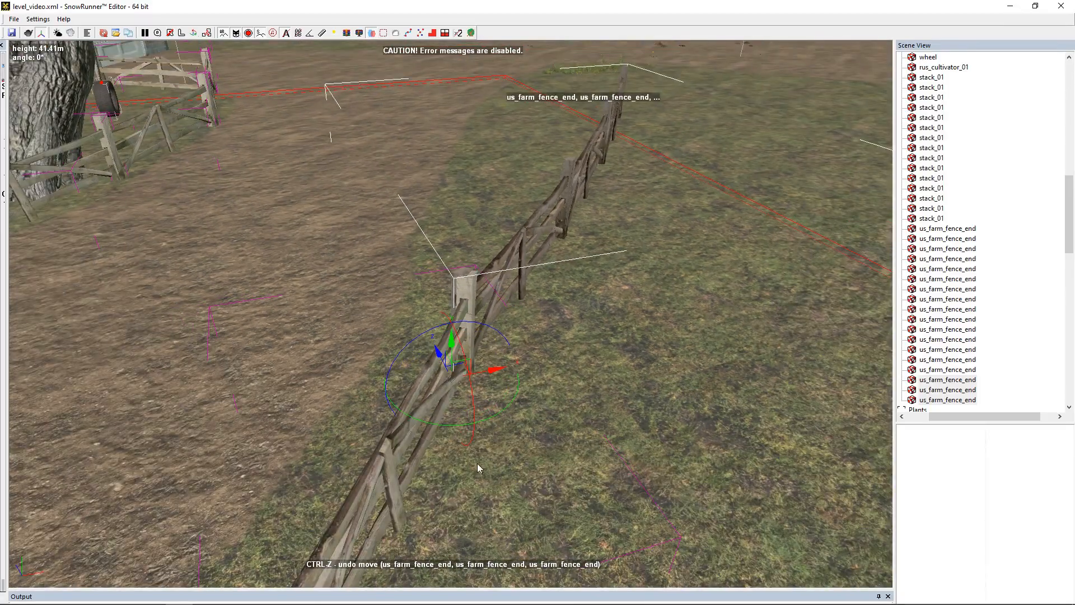
{"action": "left_click_drag", "start_coordinate": [506, 416], "coordinate": [506, 424]}
{"action": "scroll", "coordinate": [621, 361], "scroll_direction": "down", "scroll_amount": 3}
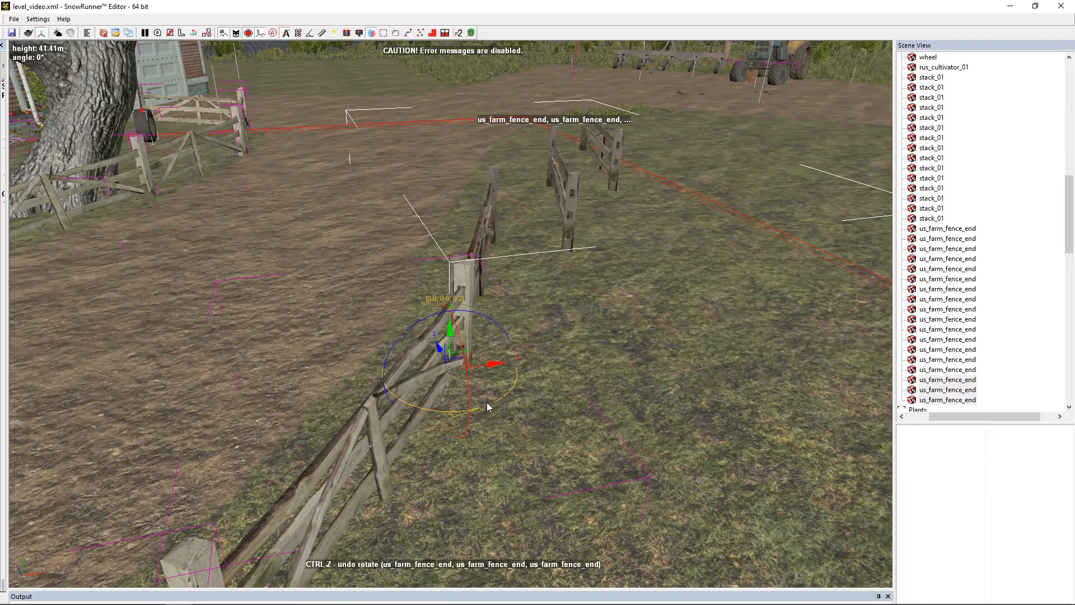
{"action": "scroll", "coordinate": [566, 340], "scroll_direction": "up", "scroll_amount": 5}
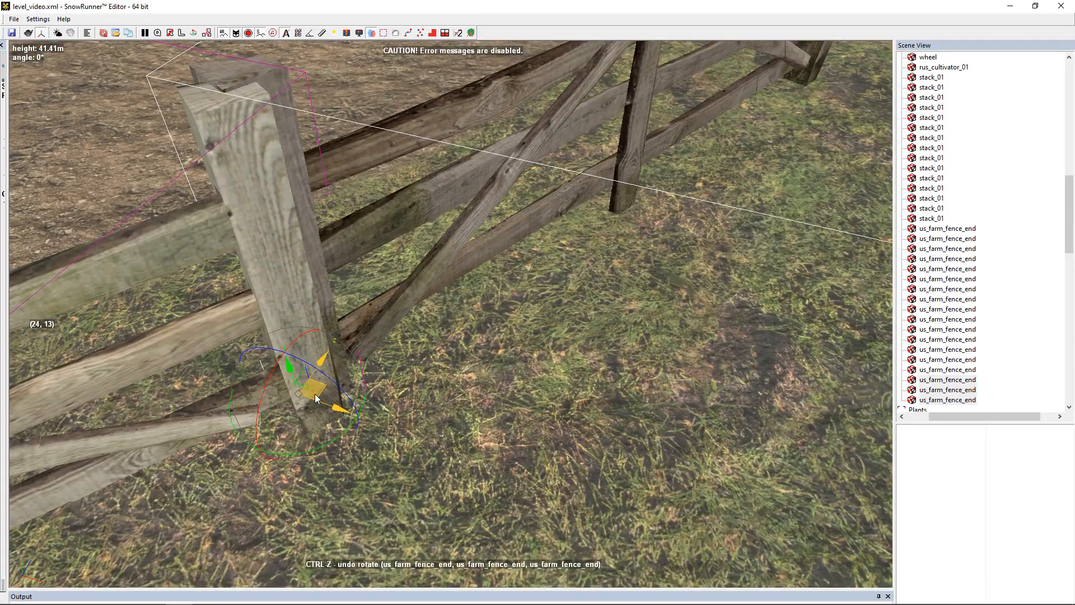
{"action": "left_click_drag", "start_coordinate": [315, 398], "coordinate": [311, 432]}
{"action": "scroll", "coordinate": [616, 294], "scroll_direction": "down", "scroll_amount": 4}
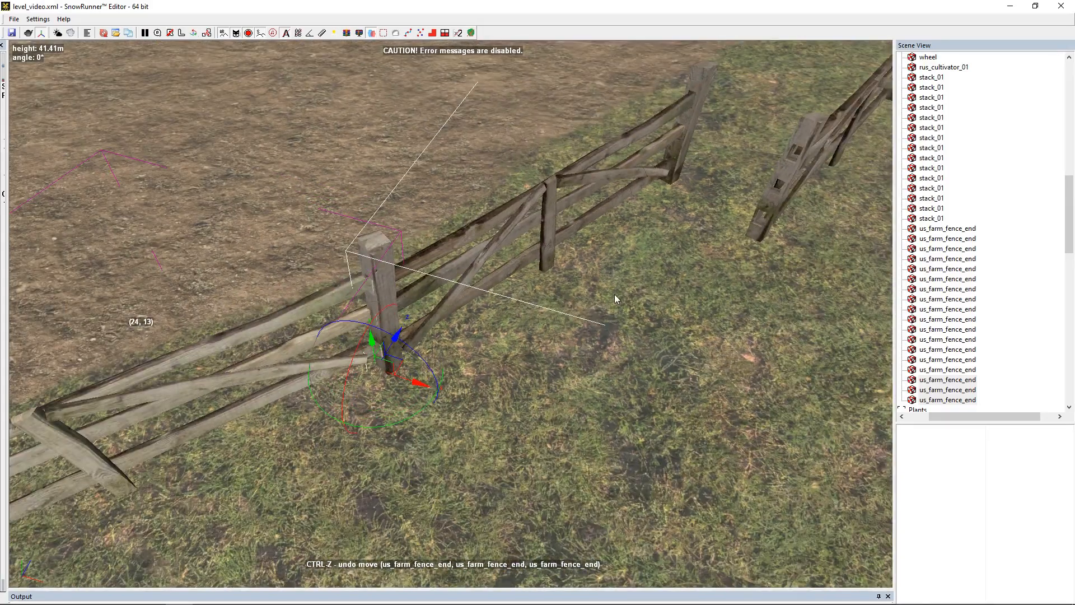
- Move the second copied section to the first one's far post and fine-tune the joint so the posts overlap
{"action": "middle_click_drag", "start_coordinate": [616, 294], "coordinate": [445, 360]}
{"action": "left_click", "coordinate": [499, 312]}
{"action": "left_click_drag", "start_coordinate": [506, 350], "coordinate": [434, 288]}
{"action": "scroll", "coordinate": [435, 228], "scroll_direction": "up", "scroll_amount": 6}
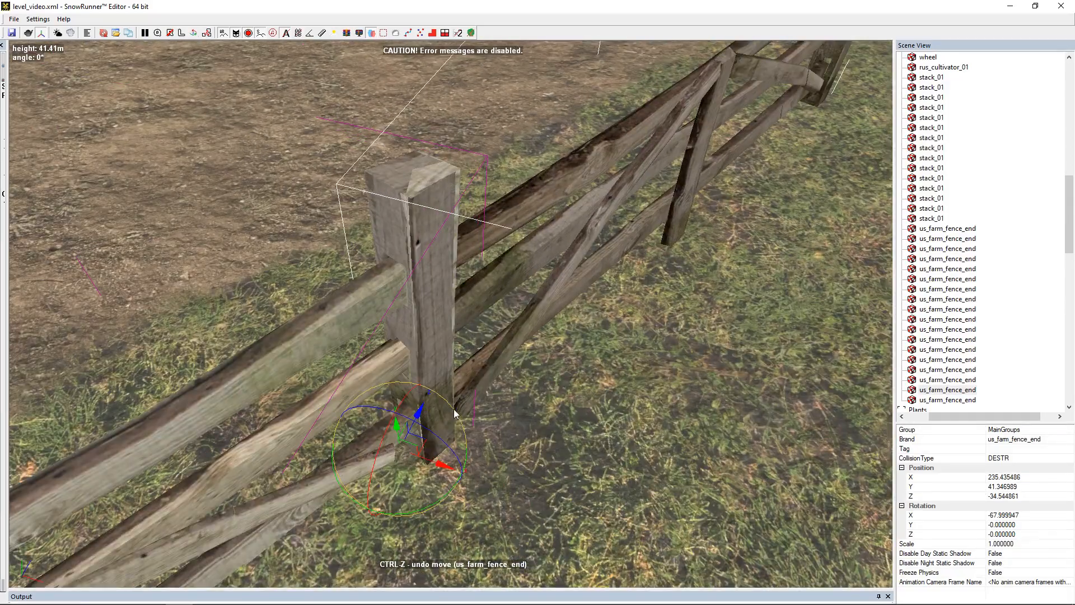
{"action": "left_click_drag", "start_coordinate": [422, 450], "coordinate": [425, 449]}
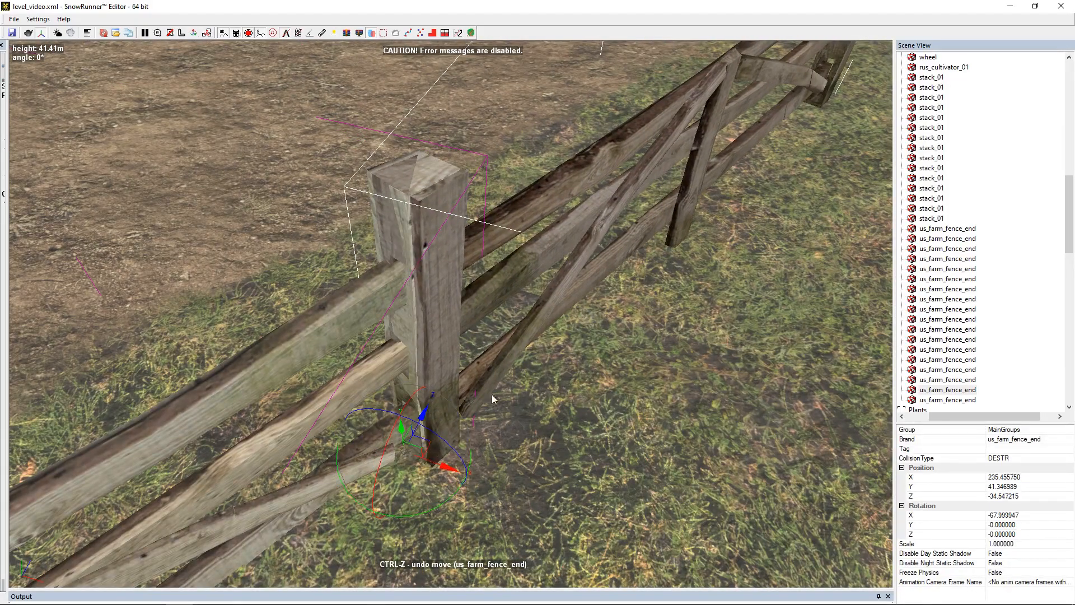
{"action": "scroll", "coordinate": [489, 396], "scroll_direction": "down", "scroll_amount": 6}
- Move the third copied section to the second one's far post so the row continues along the road edge
{"action": "left_click", "coordinate": [494, 294]}
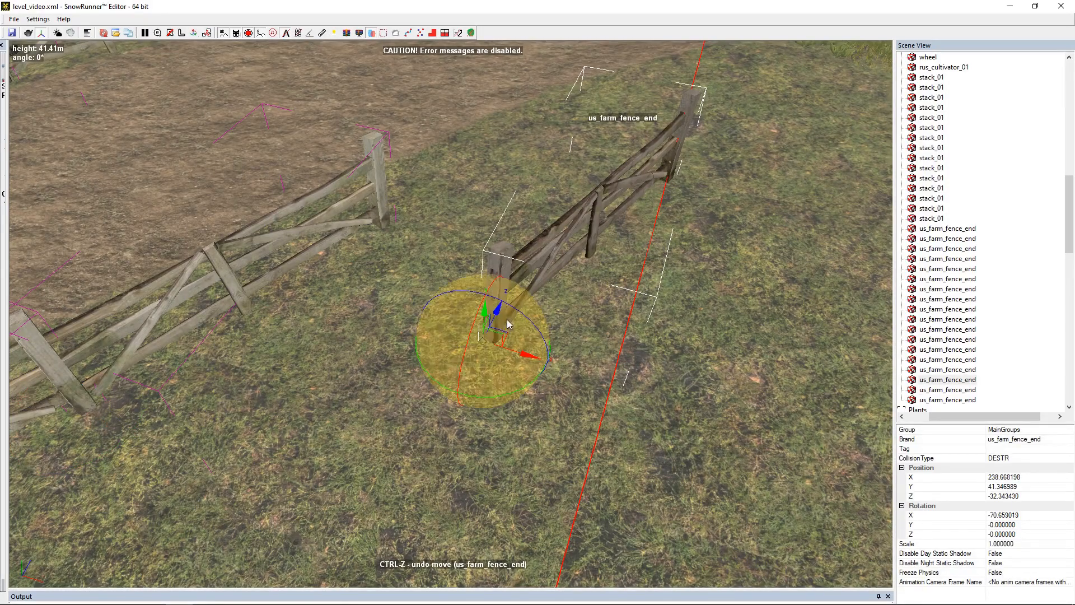
{"action": "left_click_drag", "start_coordinate": [500, 332], "coordinate": [391, 221]}
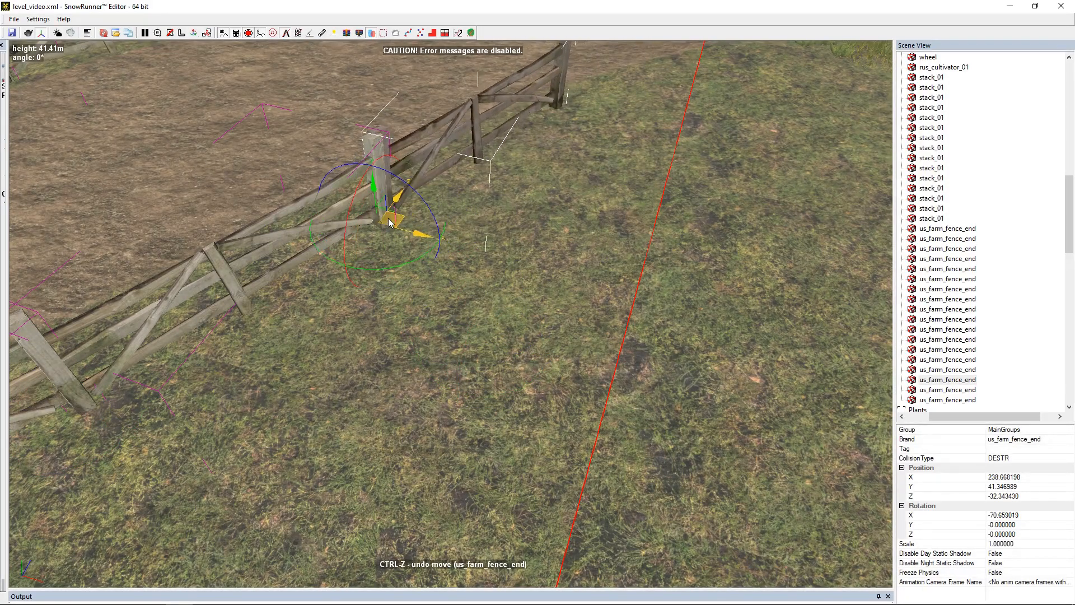
{"action": "scroll", "coordinate": [393, 175], "scroll_direction": "up", "scroll_amount": 5}
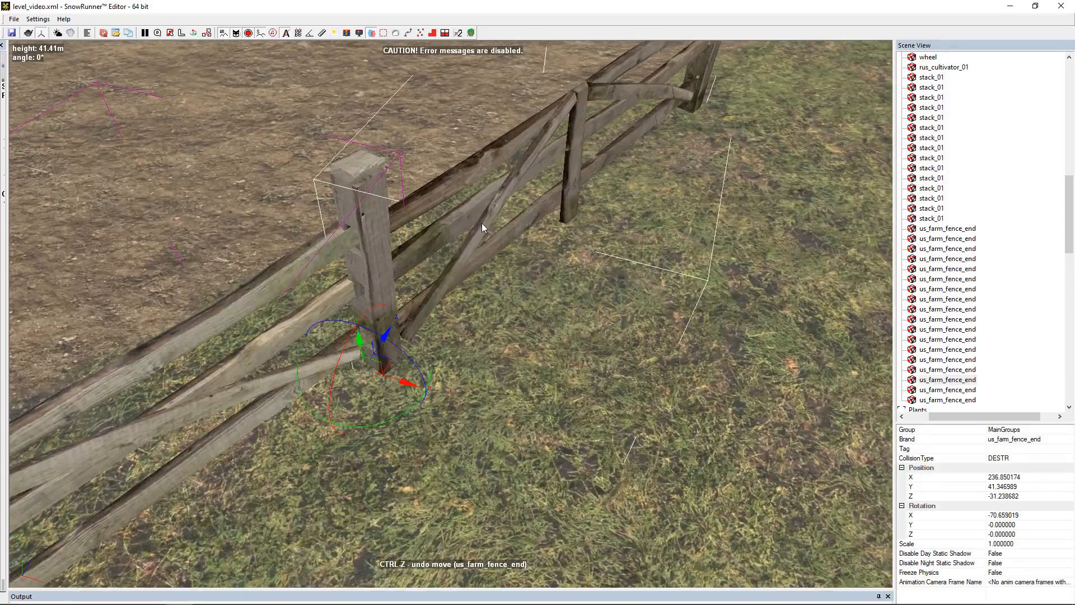
{"action": "middle_click_drag", "start_coordinate": [538, 314], "coordinate": [521, 337]}
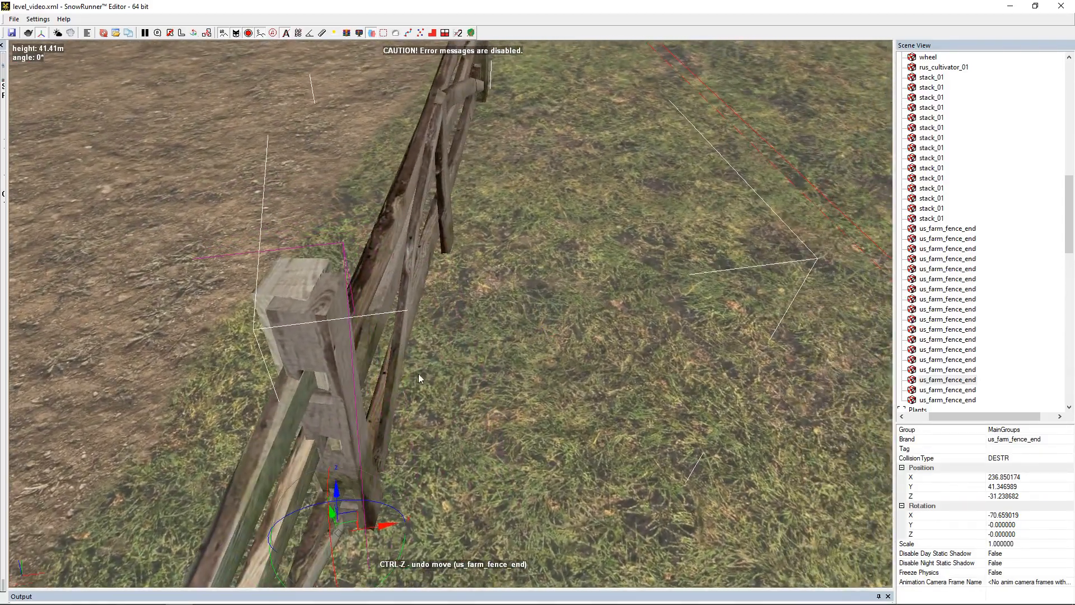
{"action": "scroll", "coordinate": [421, 372], "scroll_direction": "down", "scroll_amount": 3}
{"action": "left_click_drag", "start_coordinate": [396, 430], "coordinate": [395, 426]}
- Extend the row with a copy of the third section, turning it to follow the road edge and joining it to the end post
{"action": "scroll", "coordinate": [481, 341], "scroll_direction": "down", "scroll_amount": 4}
{"action": "middle_click_drag", "start_coordinate": [521, 307], "coordinate": [694, 217]}
{"action": "left_click_drag", "start_coordinate": [451, 324], "coordinate": [527, 298]}
{"action": "scroll", "coordinate": [528, 305], "scroll_direction": "up", "scroll_amount": 2}
{"action": "left_click_drag", "start_coordinate": [560, 344], "coordinate": [546, 371]}
{"action": "left_click_drag", "start_coordinate": [520, 305], "coordinate": [573, 317]}
{"action": "scroll", "coordinate": [482, 336], "scroll_direction": "down", "scroll_amount": 3}
- Duplicate the row's last section, join the copy to its far post at the farmyard and rotate the copy to about -32°
{"action": "middle_click_drag", "start_coordinate": [390, 350], "coordinate": [586, 337]}
{"action": "key", "text": "ctrl+c"}
{"action": "key", "text": "ctrl+v"}
{"action": "left_click_drag", "start_coordinate": [720, 276], "coordinate": [529, 345]}
{"action": "left_click_drag", "start_coordinate": [567, 407], "coordinate": [521, 386]}
{"action": "left_click_drag", "start_coordinate": [540, 351], "coordinate": [576, 402]}
{"action": "scroll", "coordinate": [576, 364], "scroll_direction": "up", "scroll_amount": 3}
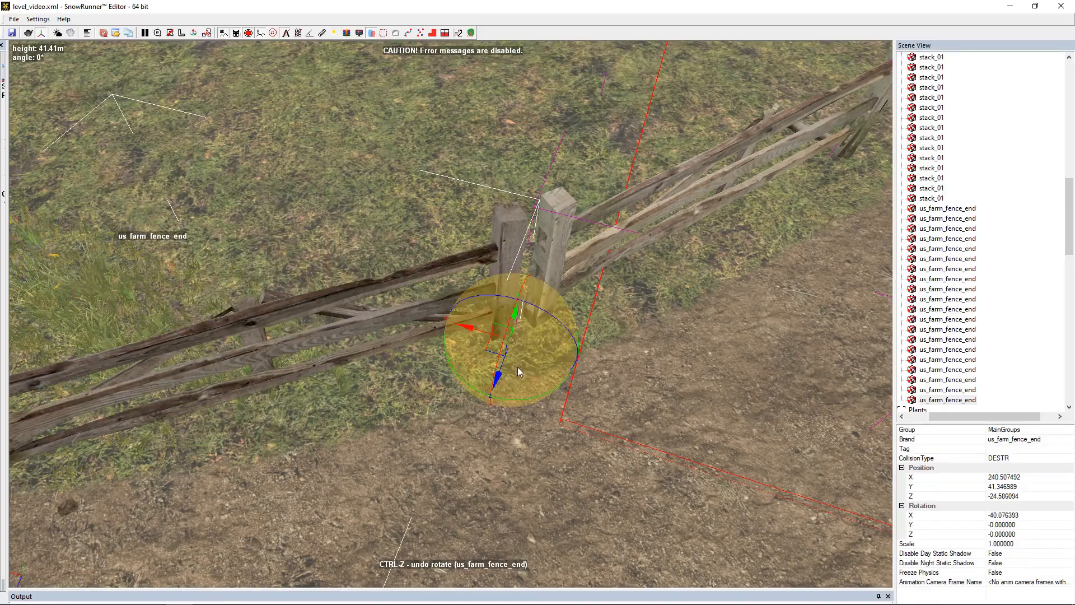
{"action": "left_click_drag", "start_coordinate": [498, 348], "coordinate": [532, 333]}
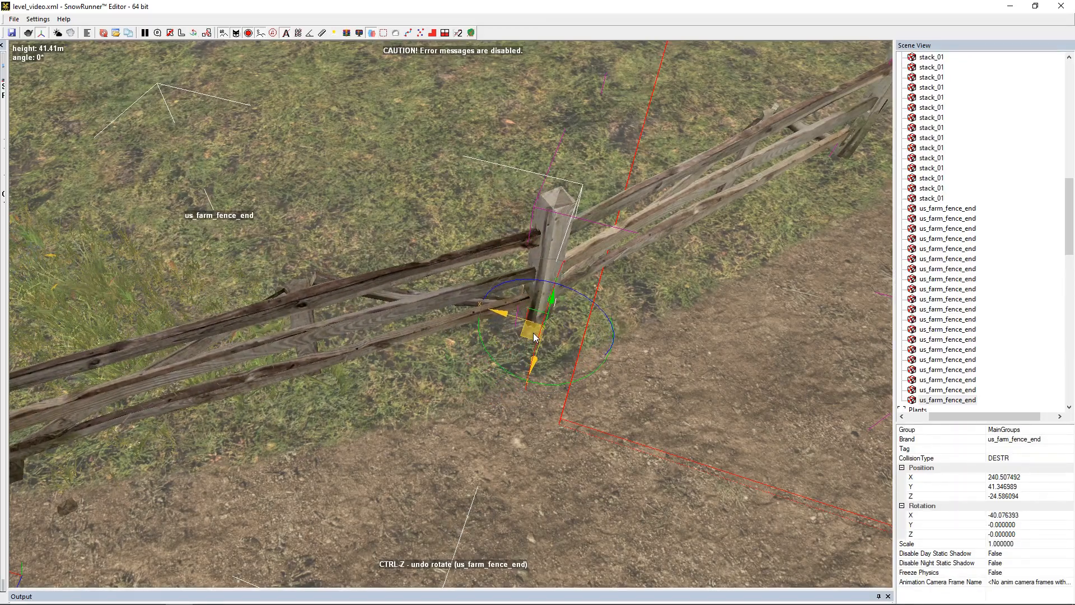
{"action": "scroll", "coordinate": [534, 335], "scroll_direction": "down", "scroll_amount": 5}
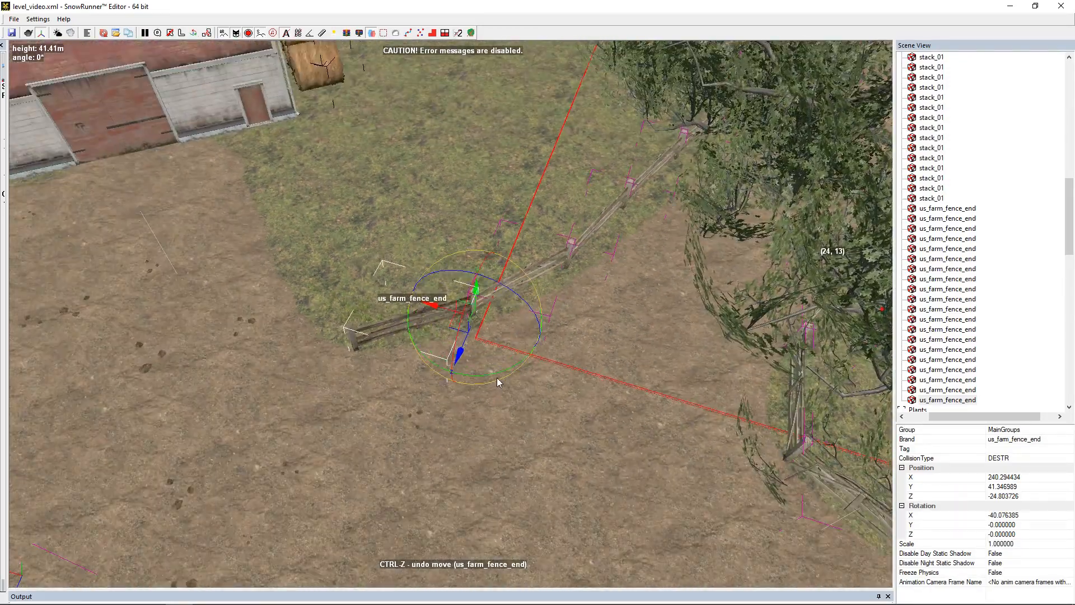
{"action": "left_click_drag", "start_coordinate": [498, 372], "coordinate": [484, 376]}
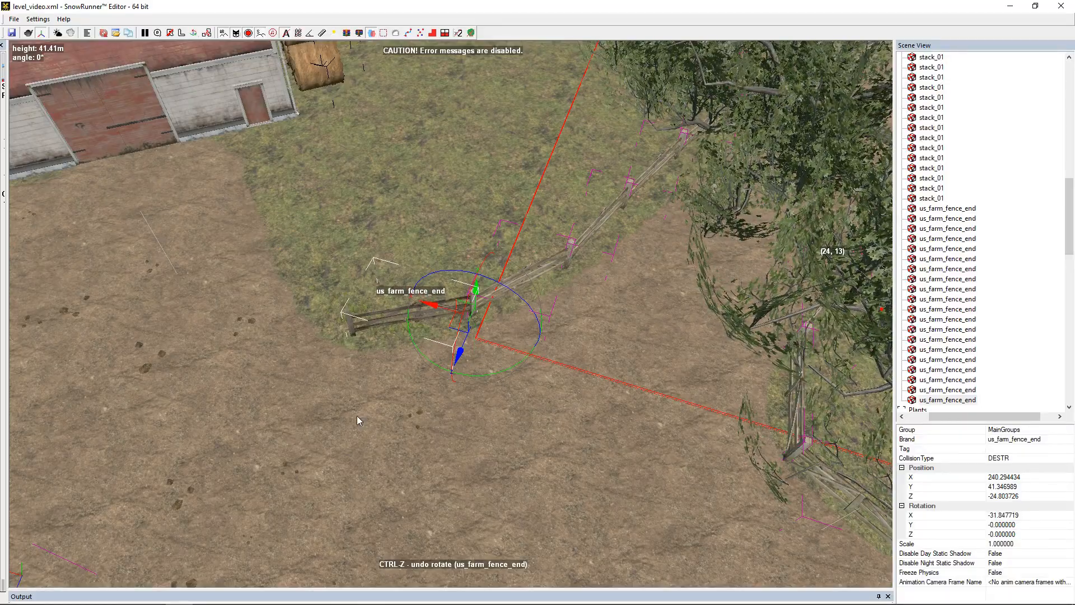
{"action": "left_click", "coordinate": [357, 416]}
- Look over the farmyard, barn, house and surrounding grass from several sides to examine the fencing and the remaining open areas
{"action": "scroll", "coordinate": [408, 373], "scroll_direction": "down", "scroll_amount": 1}
{"action": "middle_click_drag", "start_coordinate": [407, 373], "coordinate": [448, 305], "text": "alt"}
{"action": "scroll", "coordinate": [588, 319], "scroll_direction": "down", "scroll_amount": 2}
{"action": "scroll", "coordinate": [556, 384], "scroll_direction": "down", "scroll_amount": 3}
{"action": "scroll", "coordinate": [448, 304], "scroll_direction": "down", "scroll_amount": 2}
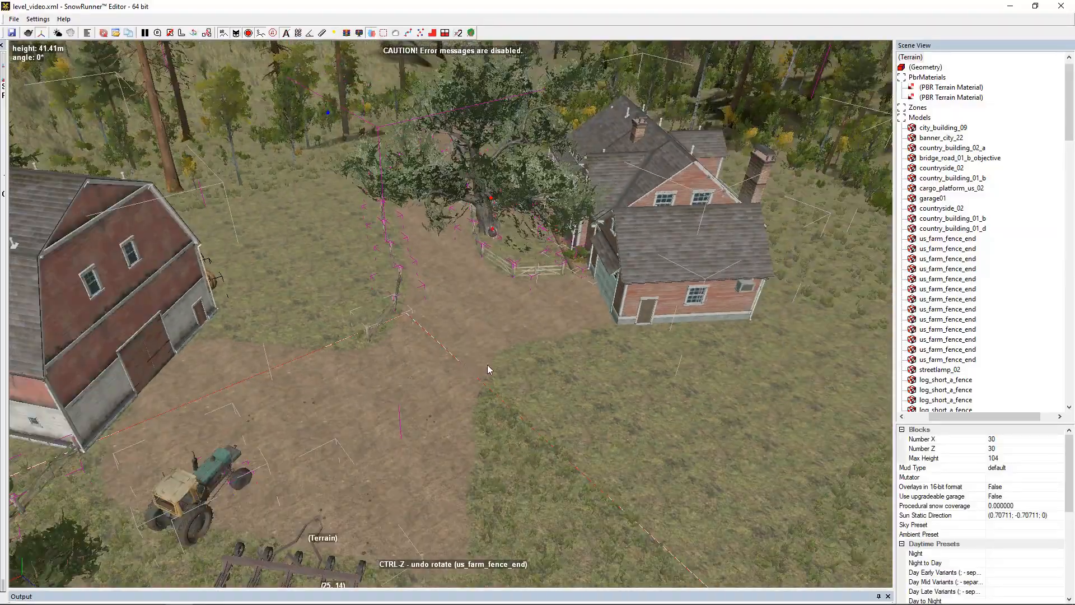
{"action": "middle_click_drag", "start_coordinate": [474, 364], "coordinate": [620, 278]}
{"action": "scroll", "coordinate": [621, 277], "scroll_direction": "up", "scroll_amount": 3}
{"action": "middle_click_drag", "start_coordinate": [493, 247], "coordinate": [572, 244], "text": "alt"}
{"action": "scroll", "coordinate": [576, 246], "scroll_direction": "down", "scroll_amount": 3}
{"action": "middle_click_drag", "start_coordinate": [370, 285], "coordinate": [560, 302]}
{"action": "middle_click_drag", "start_coordinate": [560, 303], "coordinate": [478, 288]}
{"action": "scroll", "coordinate": [529, 367], "scroll_direction": "down", "scroll_amount": 3}
{"action": "middle_click_drag", "start_coordinate": [529, 367], "coordinate": [502, 353], "text": "alt"}
{"action": "scroll", "coordinate": [482, 171], "scroll_direction": "up", "scroll_amount": 4}
{"action": "middle_click_drag", "start_coordinate": [483, 171], "coordinate": [417, 231]}
{"action": "scroll", "coordinate": [402, 296], "scroll_direction": "up", "scroll_amount": 3}
{"action": "middle_click_drag", "start_coordinate": [402, 299], "coordinate": [476, 190], "text": "alt"}
{"action": "scroll", "coordinate": [374, 303], "scroll_direction": "down", "scroll_amount": 3}
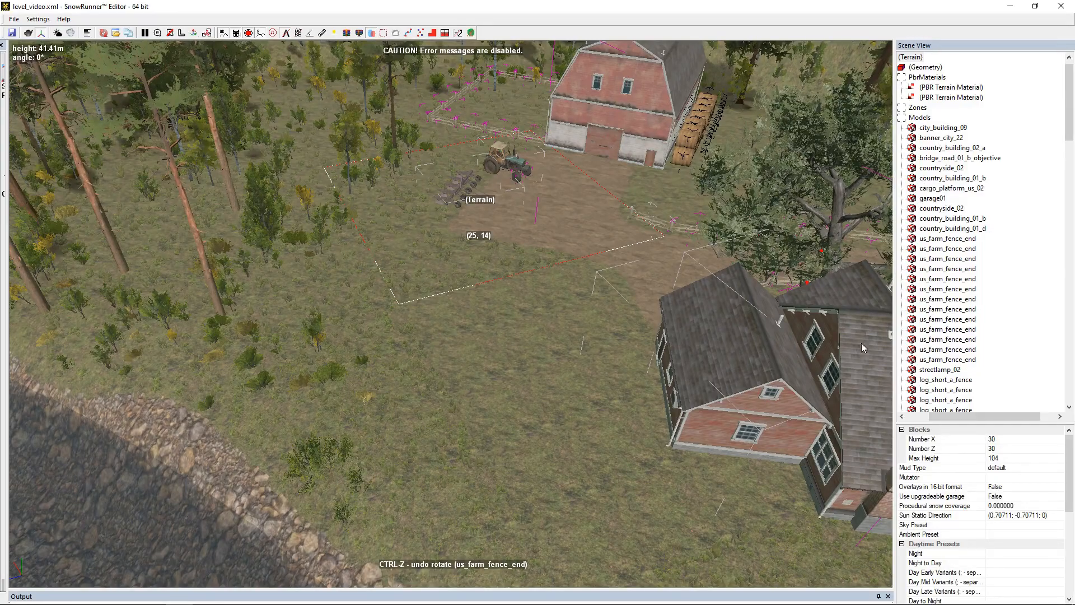
- Paint the AspensRus,Birches04Rus,Conifers,Pines distribution onto the grass between the rocky bank and the farmyard
{"action": "left_click", "coordinate": [918, 417]}
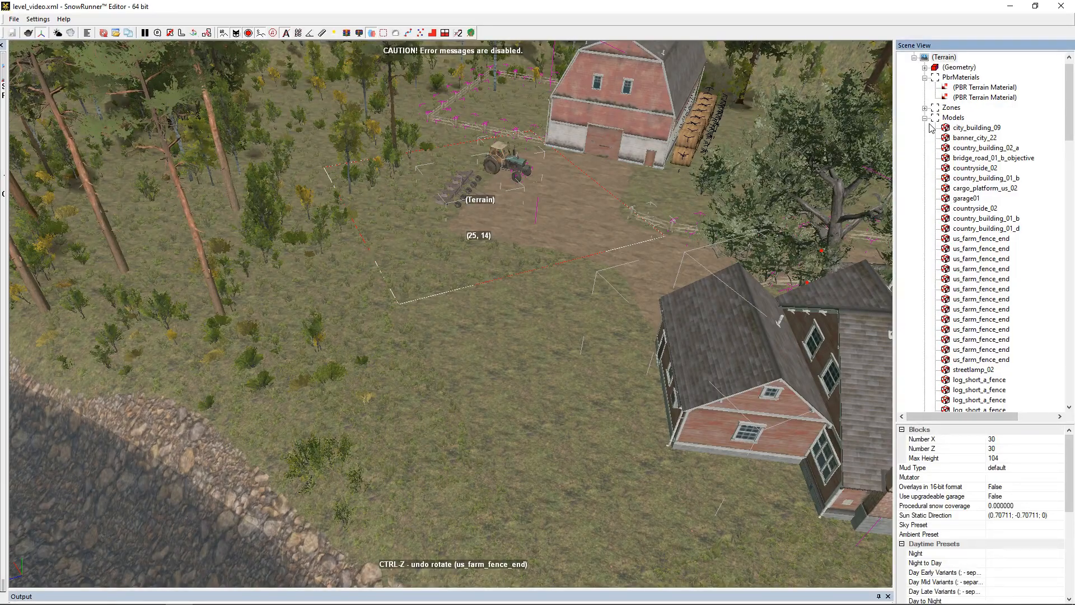
{"action": "double_click", "coordinate": [953, 117]}
{"action": "left_click", "coordinate": [926, 129]}
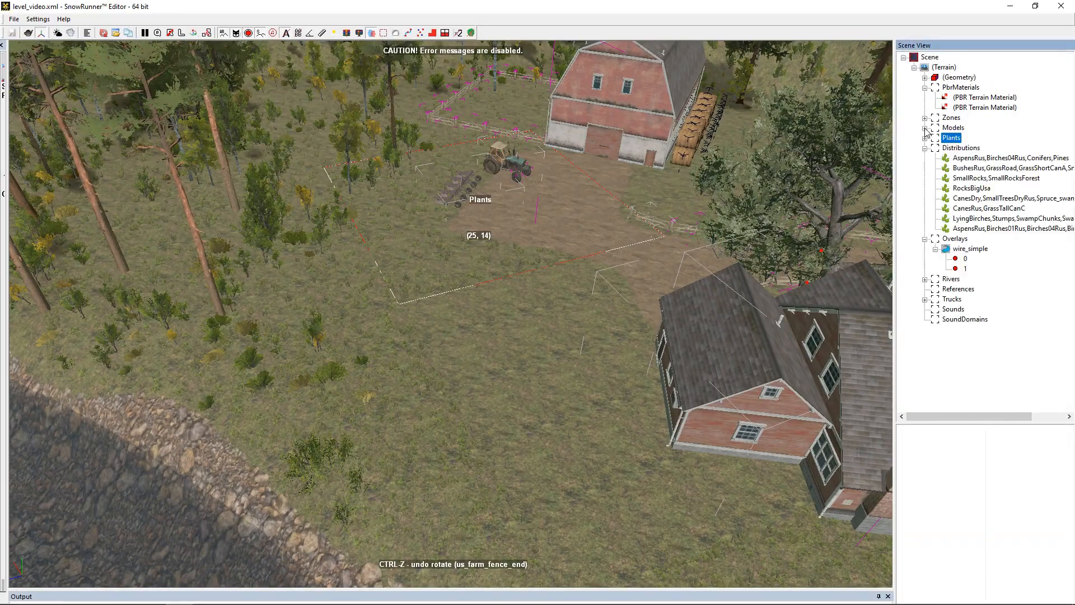
{"action": "left_click", "coordinate": [962, 160]}
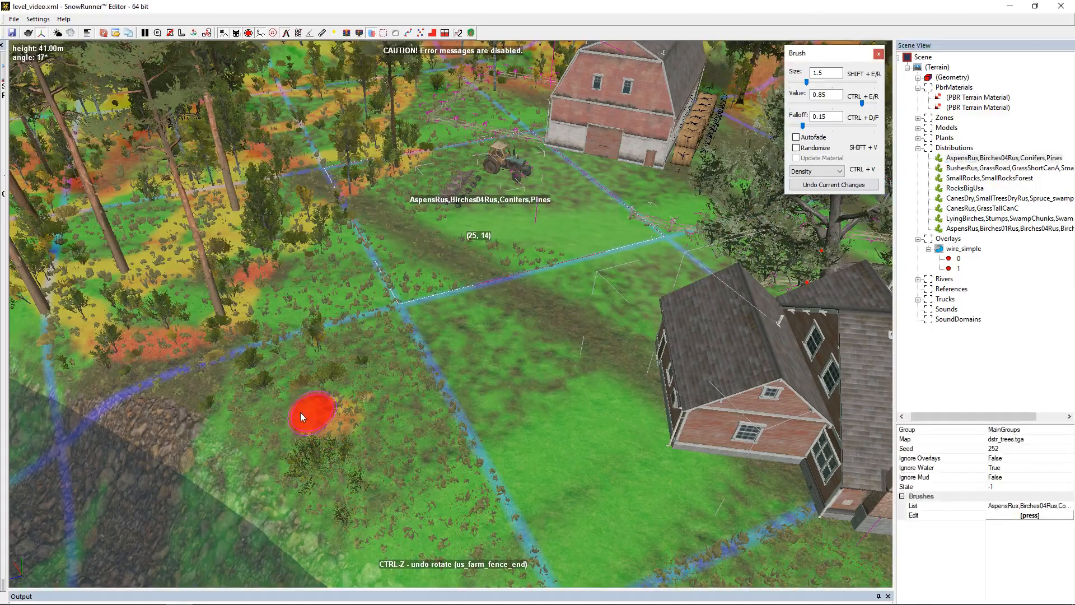
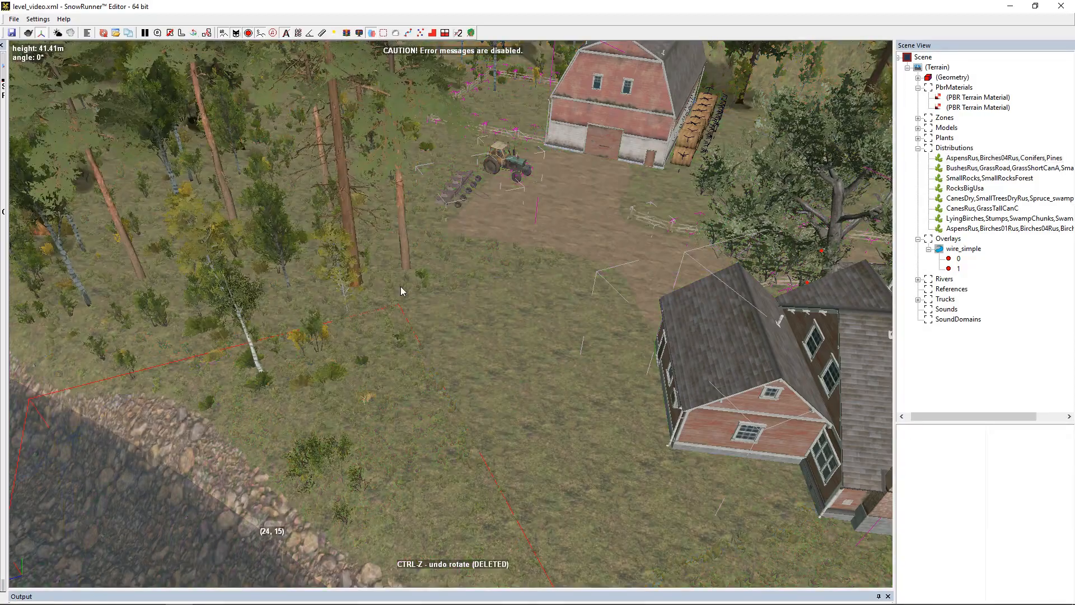
- Add the bbq_02 model to the terrain in front of the house's porch
{"action": "scroll", "coordinate": [437, 317], "scroll_direction": "up", "scroll_amount": 3}
{"action": "mouse_move", "coordinate": [439, 314]}
{"action": "middle_mouse_down", "text": "alt"}
{"action": "mouse_move", "coordinate": [656, 274]}
{"action": "mouse_move", "coordinate": [578, 312]}
{"action": "mouse_move", "coordinate": [536, 298]}
{"action": "mouse_move", "coordinate": [522, 317]}
{"action": "mouse_move", "coordinate": [555, 263]}
{"action": "mouse_move", "coordinate": [542, 268]}
{"action": "middle_mouse_up", "text": "alt"}
{"action": "scroll", "coordinate": [574, 292], "scroll_direction": "up", "scroll_amount": 3}
{"action": "middle_click_drag", "start_coordinate": [542, 268], "coordinate": [526, 355]}
{"action": "left_click", "coordinate": [542, 382]}
{"action": "right_click", "coordinate": [542, 381]}
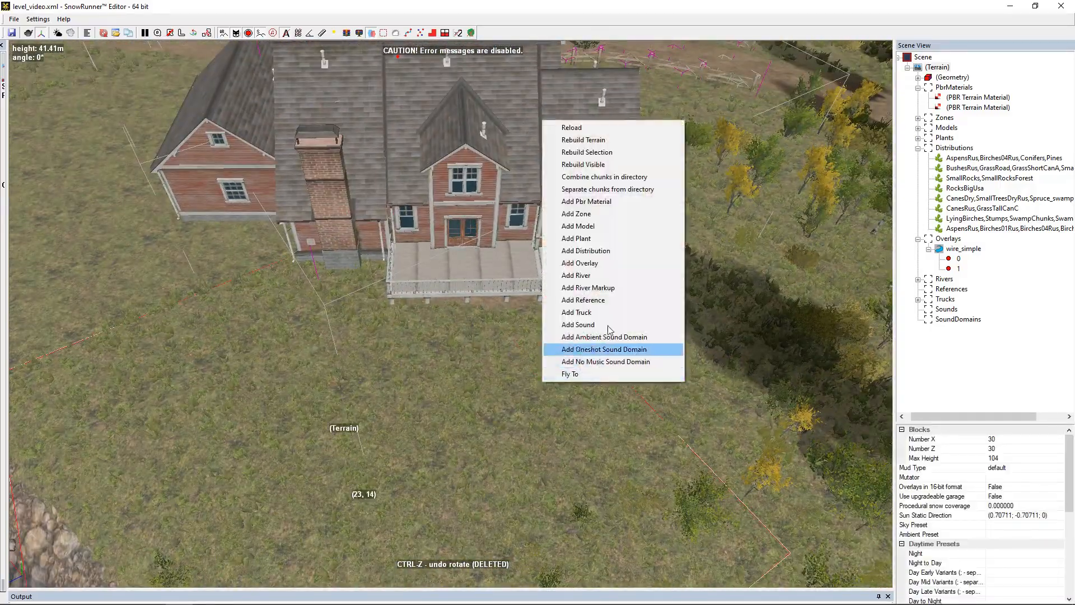
{"action": "left_click", "coordinate": [612, 226]}
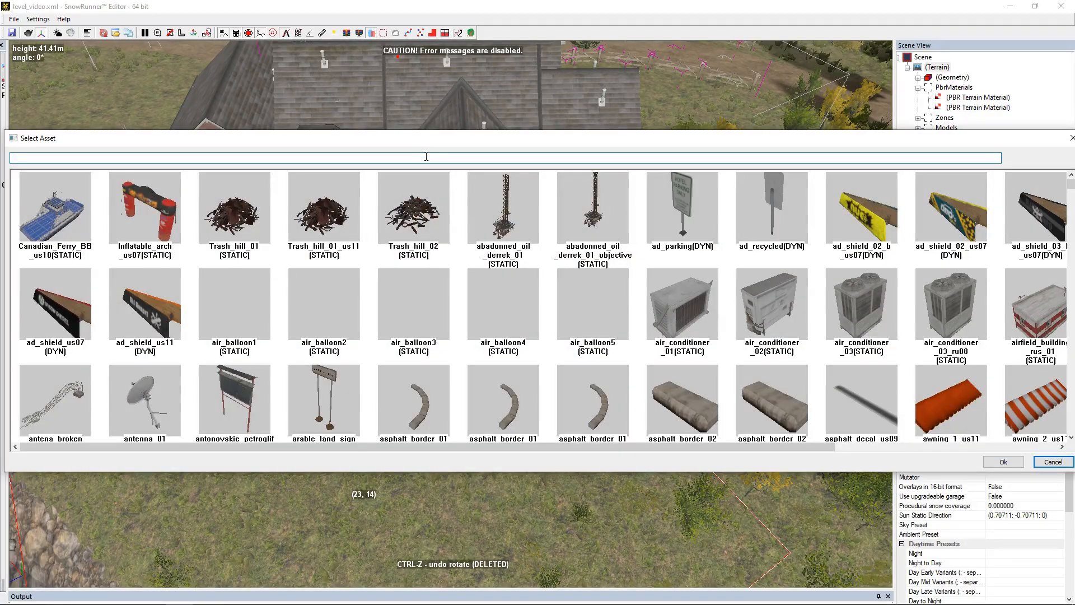
{"action": "type", "text": "bb"}
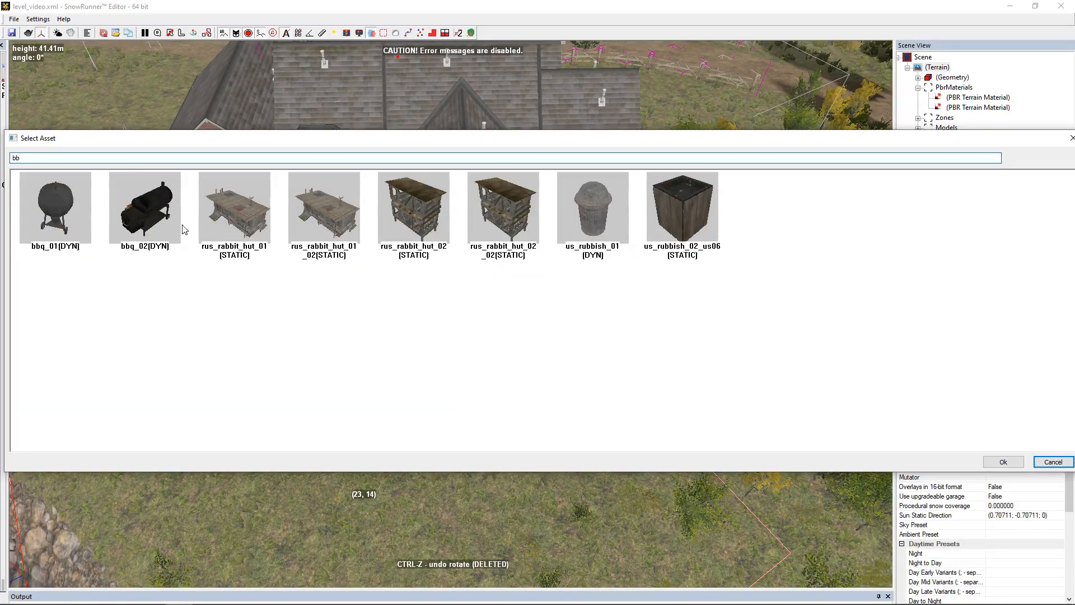
{"action": "double_click", "coordinate": [154, 205]}
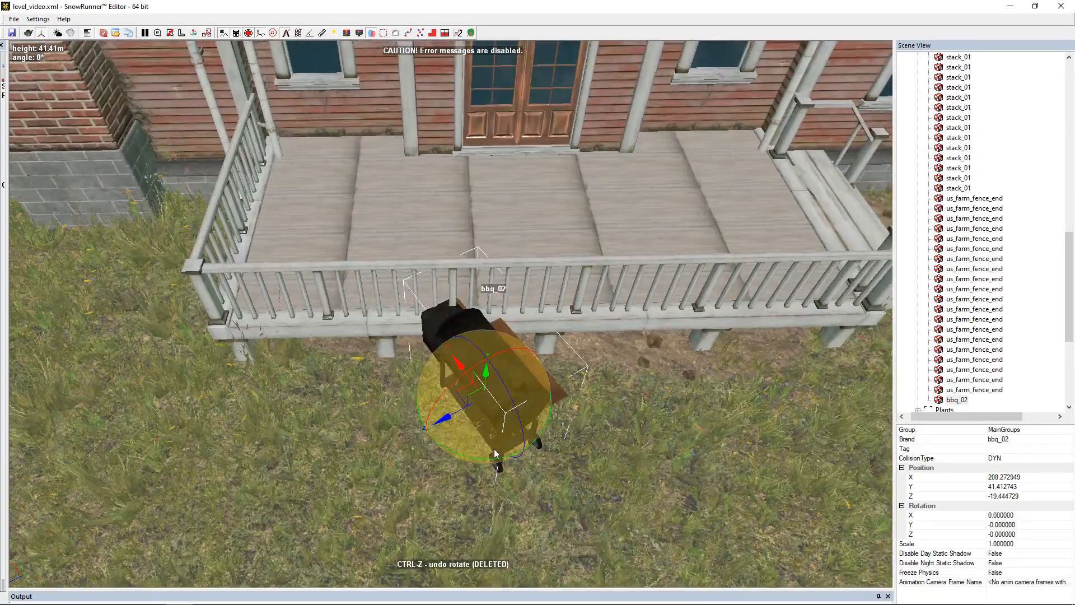
- Rotate the barbecue to about 63°, move it onto the porch deck against the wall near the steps and scale it to about 0.97
{"action": "left_click_drag", "start_coordinate": [495, 453], "coordinate": [360, 459]}
{"action": "left_click_drag", "start_coordinate": [473, 394], "coordinate": [676, 189]}
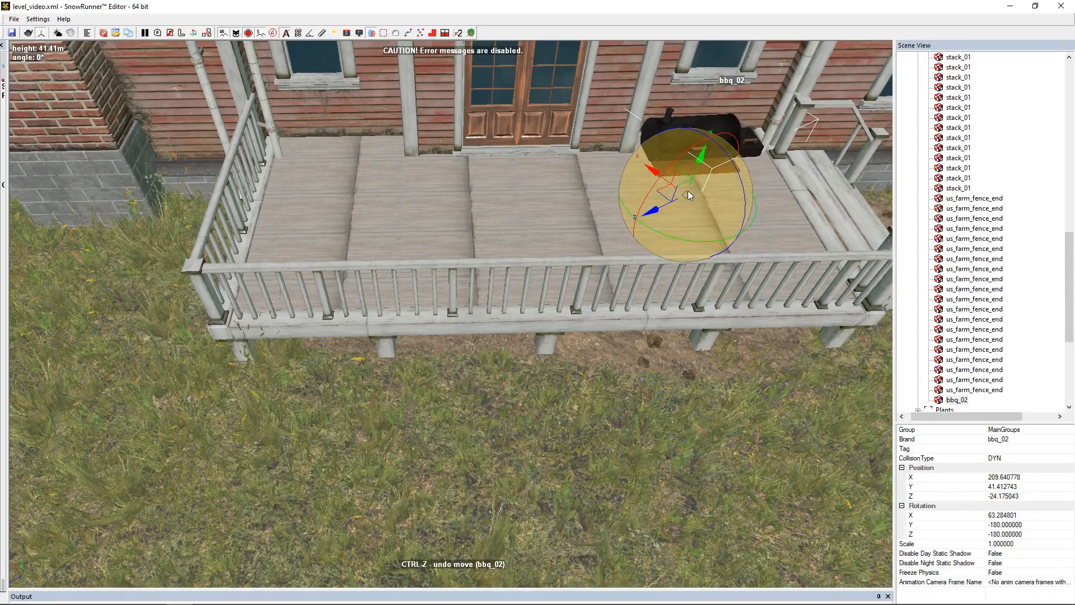
{"action": "left_click_drag", "start_coordinate": [703, 155], "coordinate": [715, 120]}
{"action": "scroll", "coordinate": [670, 200], "scroll_direction": "up", "scroll_amount": 8}
{"action": "middle_click_drag", "start_coordinate": [610, 255], "coordinate": [728, 318]}
{"action": "scroll", "coordinate": [690, 319], "scroll_direction": "down", "scroll_amount": 5}
{"action": "scroll", "coordinate": [474, 341], "scroll_direction": "up", "scroll_amount": 5}
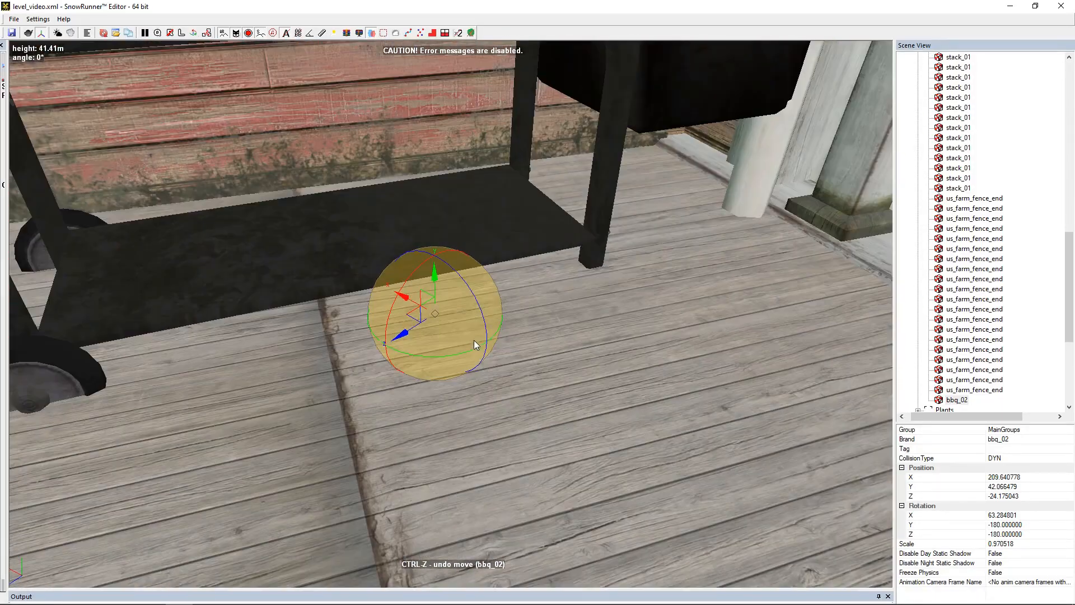
- Fine-tune the barbecue on the deck, rotating it to about 62° and raising it to a height of about 42.15
{"action": "middle_click_drag", "start_coordinate": [216, 427], "coordinate": [389, 423]}
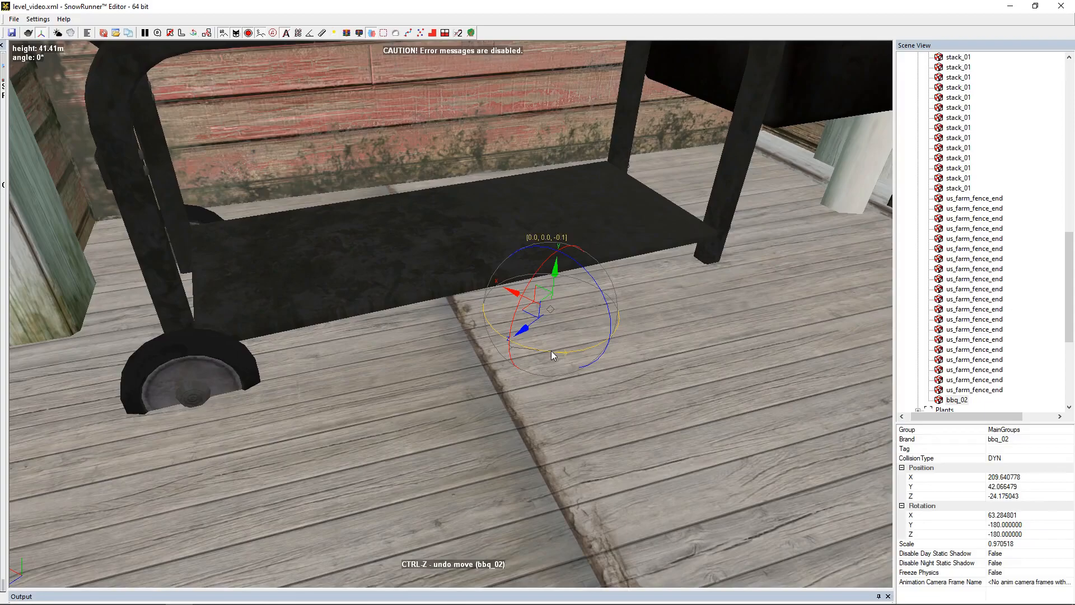
{"action": "left_click_drag", "start_coordinate": [549, 354], "coordinate": [558, 250]}
{"action": "middle_click_drag", "start_coordinate": [558, 272], "coordinate": [561, 245]}
{"action": "left_click_drag", "start_coordinate": [564, 237], "coordinate": [566, 237]}
{"action": "scroll", "coordinate": [567, 240], "scroll_direction": "down", "scroll_amount": 7}
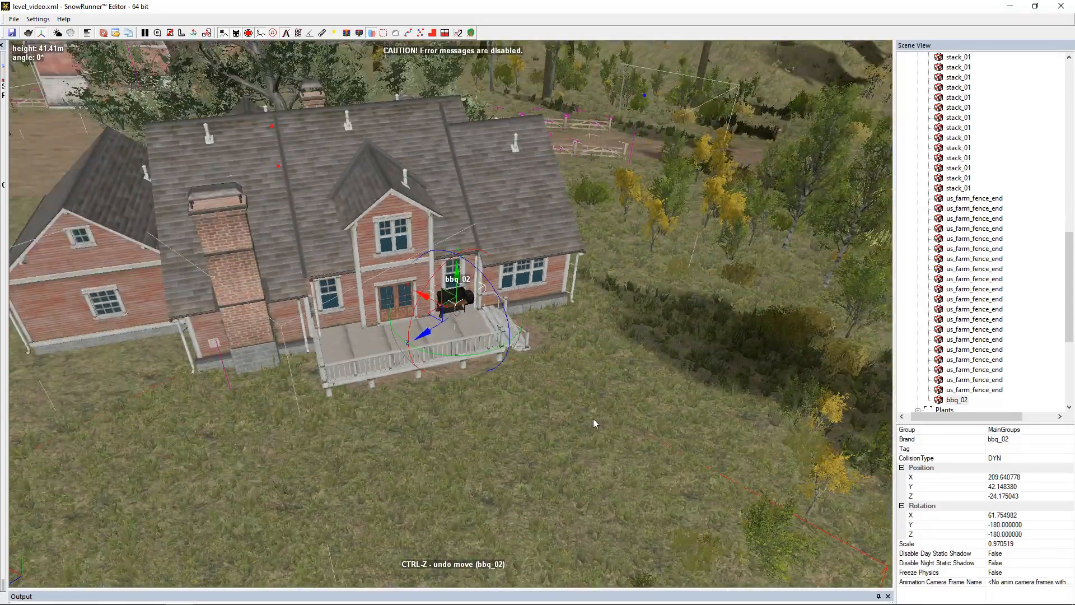
- Add the table_us07 model to the terrain by the porch
{"action": "left_click", "coordinate": [593, 418]}
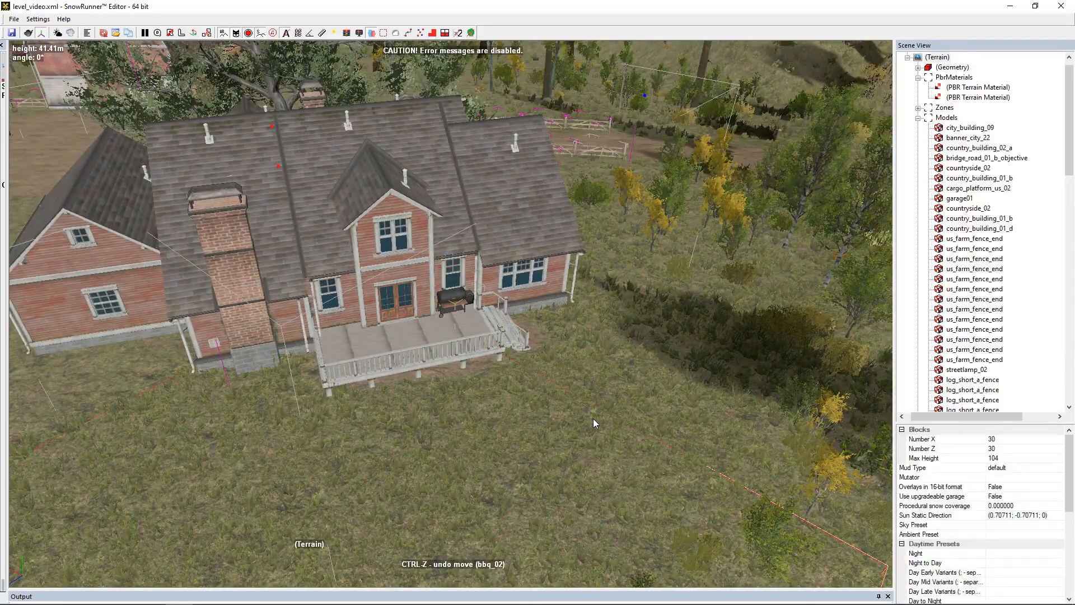
{"action": "right_click", "coordinate": [593, 418]}
{"action": "left_click", "coordinate": [648, 264]}
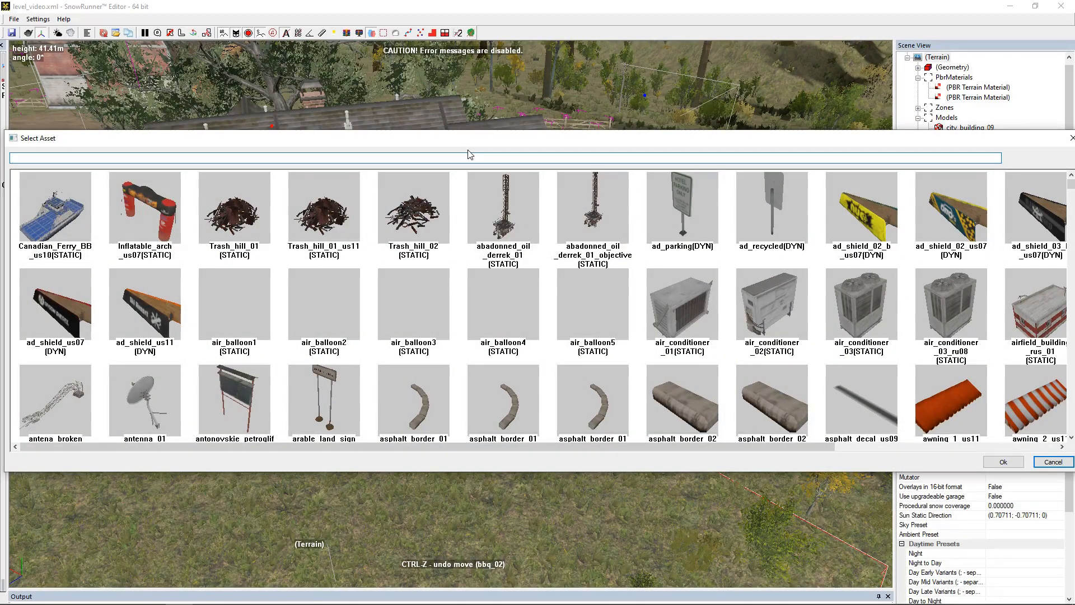
{"action": "type", "text": "tab"}
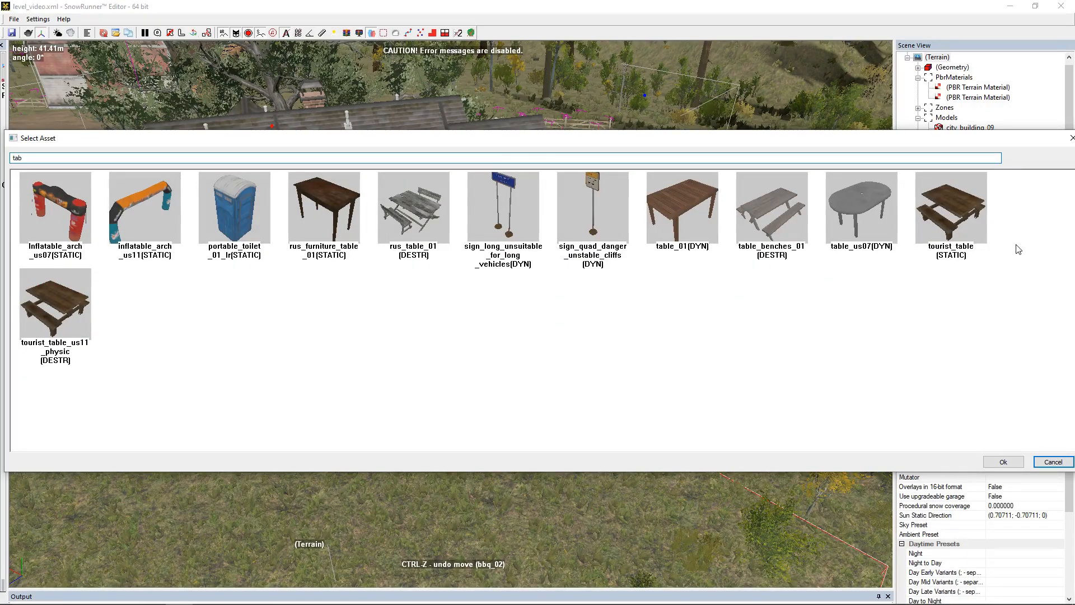
{"action": "double_click", "coordinate": [857, 200]}
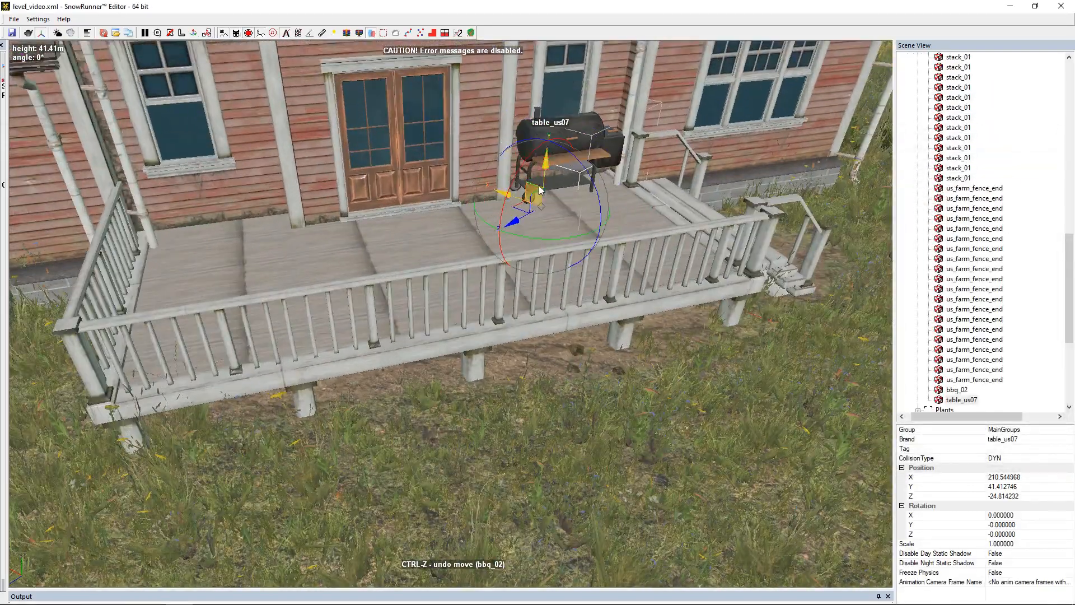
- Move the table onto the far end of the porch deck, away from the barbecue, and scale it to about 0.87
{"action": "left_click_drag", "start_coordinate": [541, 190], "coordinate": [268, 258]}
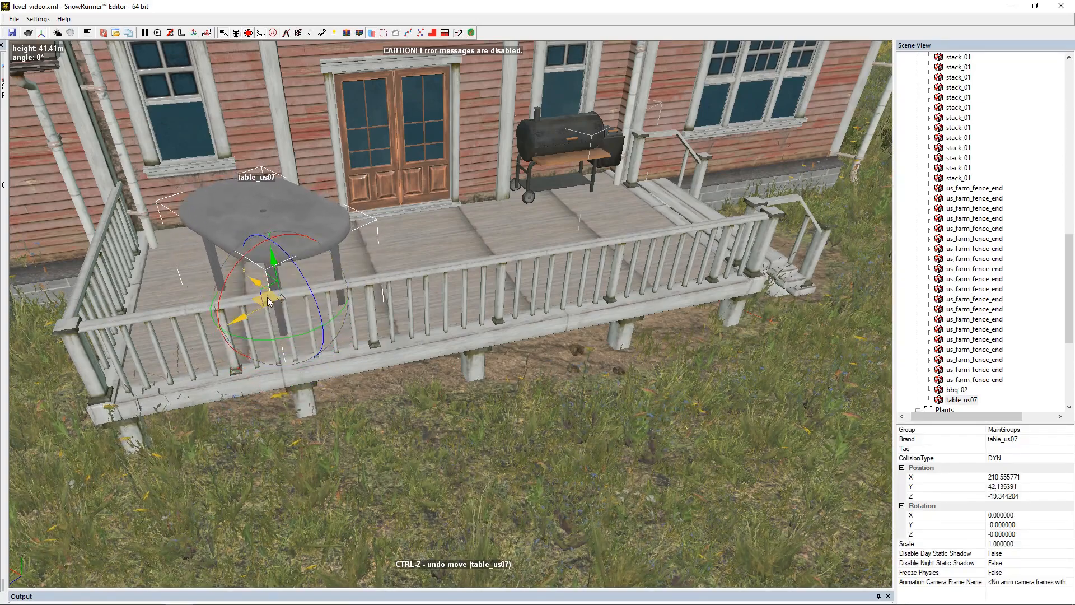
{"action": "left_click_drag", "start_coordinate": [281, 299], "coordinate": [281, 315]}
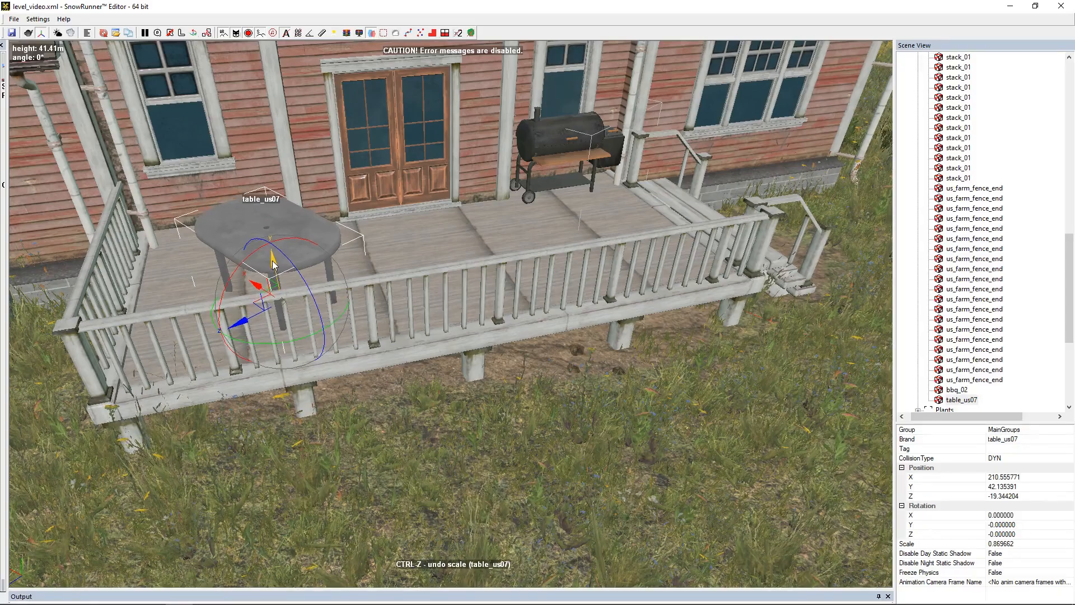
{"action": "left_click_drag", "start_coordinate": [273, 263], "coordinate": [274, 265]}
{"action": "scroll", "coordinate": [491, 414], "scroll_direction": "down", "scroll_amount": 3}
- Add the chair_us07 model to the terrain by the porch
{"action": "left_click", "coordinate": [525, 452]}
{"action": "right_click", "coordinate": [525, 452]}
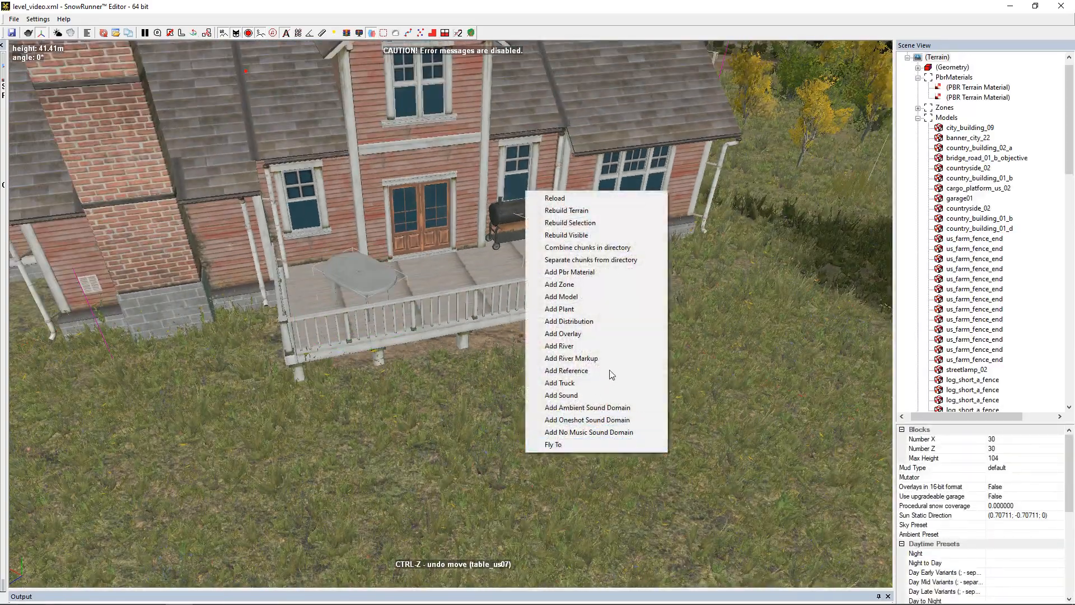
{"action": "left_click", "coordinate": [592, 298]}
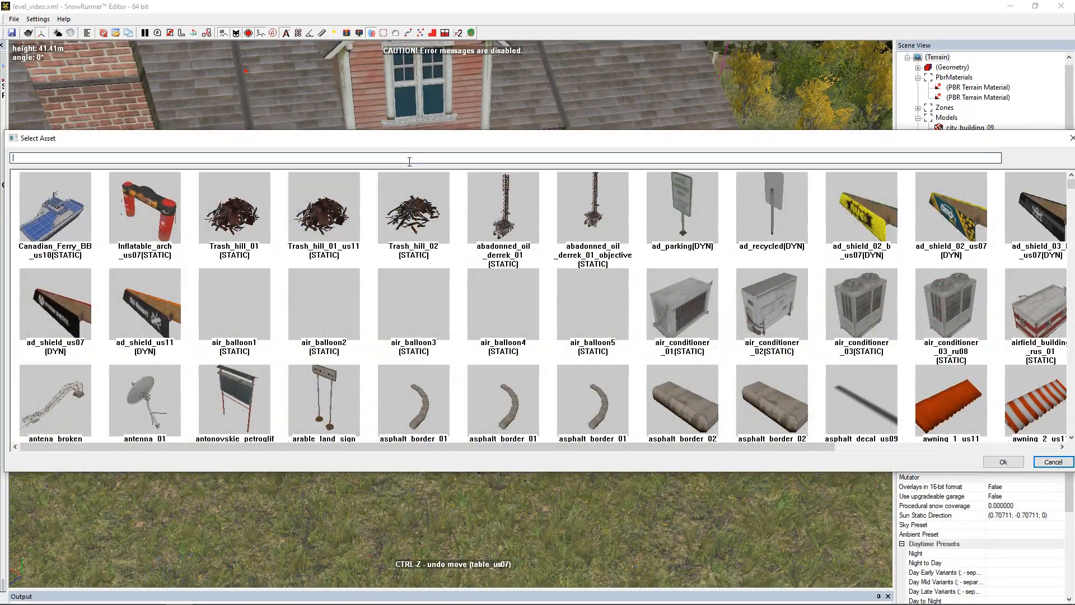
{"action": "type", "text": "cha"}
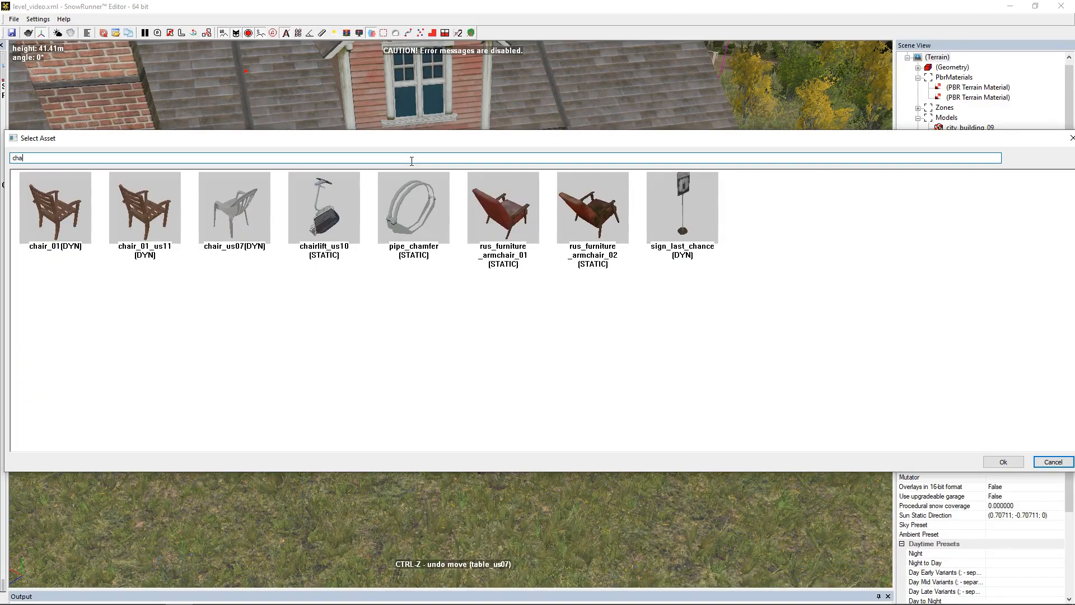
{"action": "double_click", "coordinate": [234, 207]}
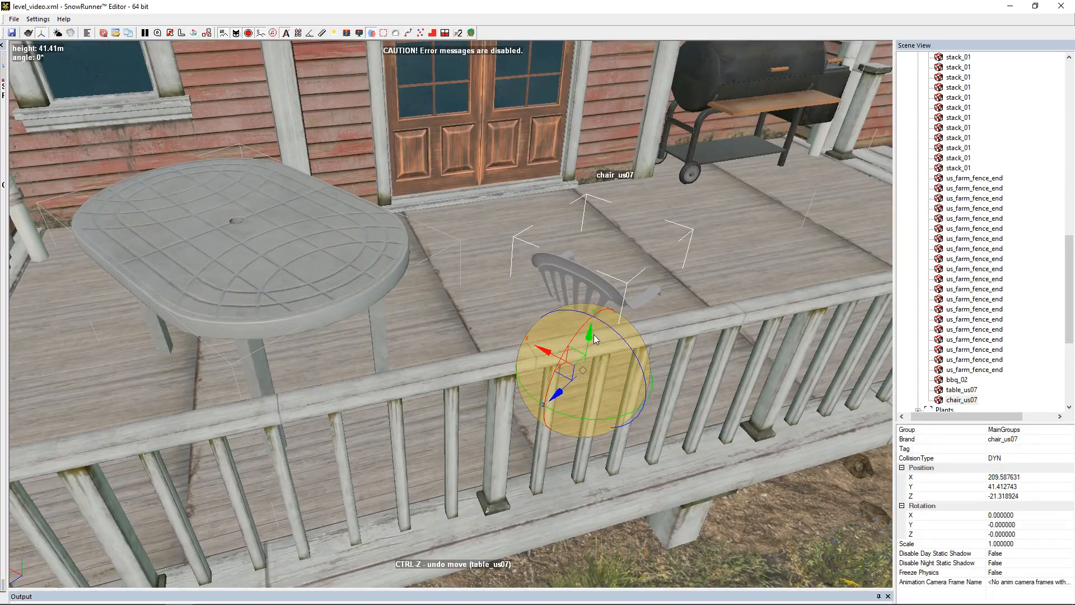
- Place the chair on the deck beside the table near the door, and set a copy turned to about -79° at the table's railing side
{"action": "left_click_drag", "start_coordinate": [594, 334], "coordinate": [376, 240]}
{"action": "right_click_drag", "start_coordinate": [552, 219], "coordinate": [557, 242]}
{"action": "middle_click_drag", "start_coordinate": [557, 242], "coordinate": [615, 297]}
{"action": "left_click_drag", "start_coordinate": [470, 195], "coordinate": [431, 359]}
{"action": "left_click_drag", "start_coordinate": [466, 416], "coordinate": [396, 434]}
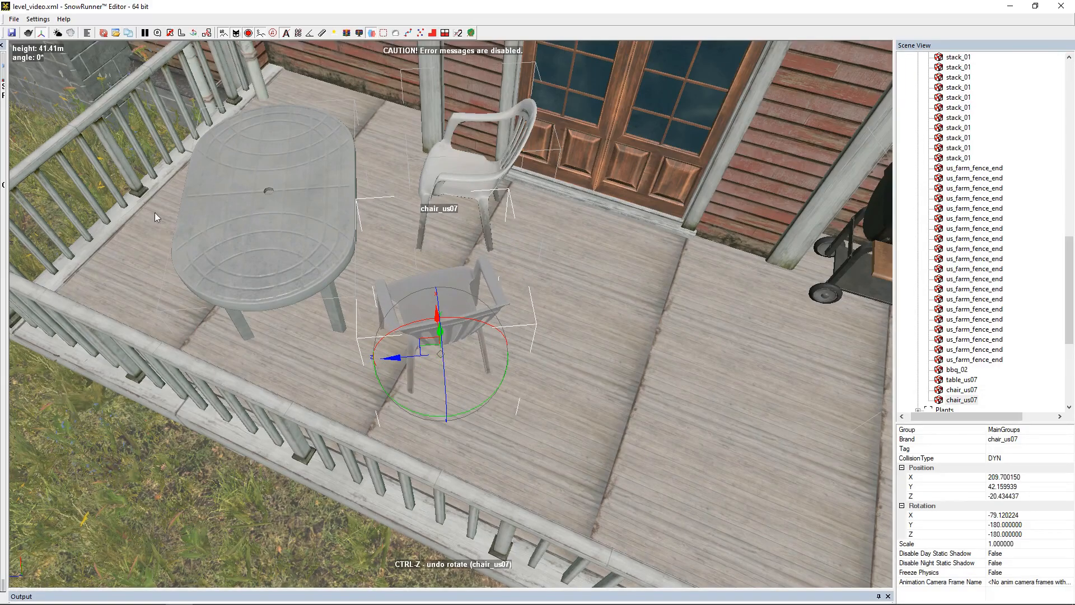
- Place a third chair in the deck's railing corner facing the table, rotated to about 29°
{"action": "middle_click_drag", "start_coordinate": [154, 219], "coordinate": [414, 227]}
{"action": "left_click_drag", "start_coordinate": [677, 400], "coordinate": [474, 327], "text": "shift"}
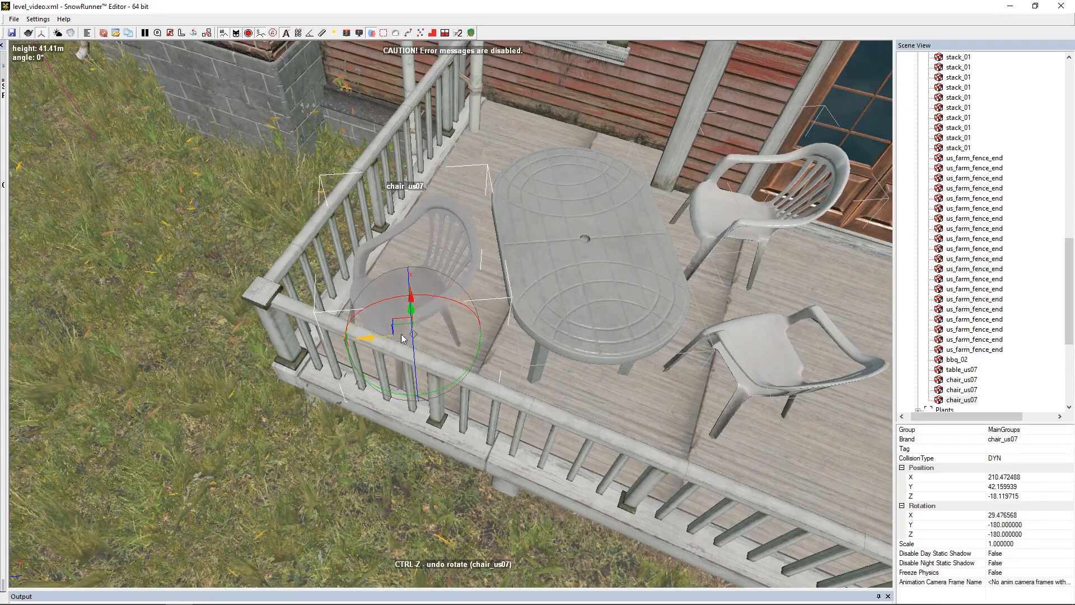
{"action": "left_click_drag", "start_coordinate": [406, 332], "coordinate": [407, 322]}
- Duplicate the chair and set the copy on the deck between the railing and the steps, rotated to about -72°
{"action": "scroll", "coordinate": [616, 328], "scroll_direction": "down", "scroll_amount": 4}
{"action": "middle_click_drag", "start_coordinate": [798, 331], "coordinate": [511, 198]}
{"action": "key", "text": "ctrl+c"}
{"action": "key", "text": "ctrl+v"}
{"action": "left_click_drag", "start_coordinate": [168, 207], "coordinate": [503, 327]}
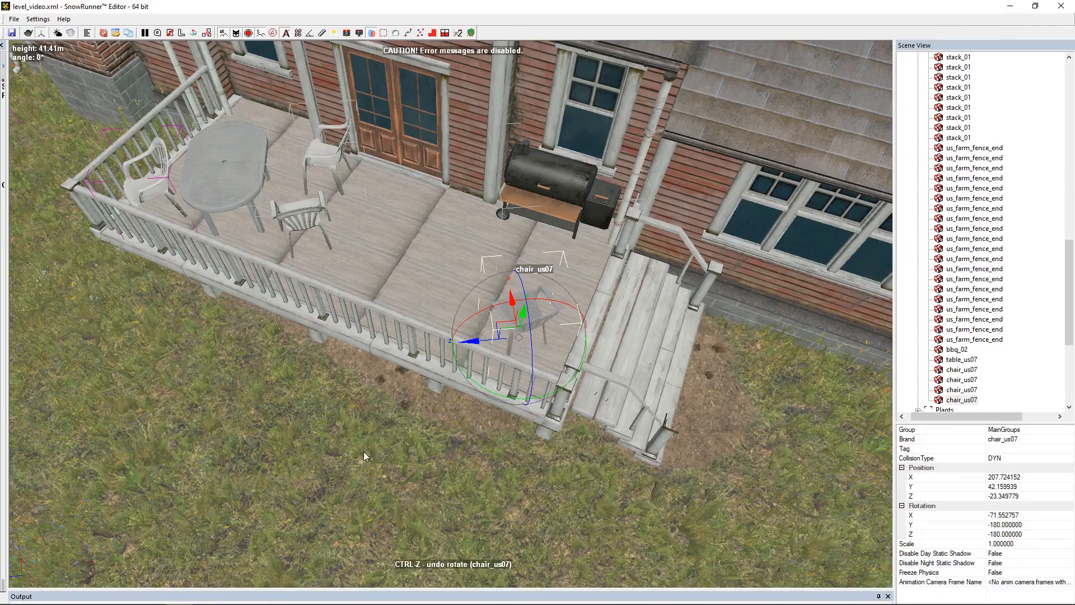
- Add the rus_hose_01 model to the lawn in front of the porch
{"action": "scroll", "coordinate": [383, 453], "scroll_direction": "down", "scroll_amount": 4}
{"action": "middle_click_drag", "start_coordinate": [391, 456], "coordinate": [655, 329]}
{"action": "left_click", "coordinate": [504, 456]}
{"action": "scroll", "coordinate": [518, 450], "scroll_direction": "up", "scroll_amount": 3}
{"action": "right_click", "coordinate": [624, 365]}
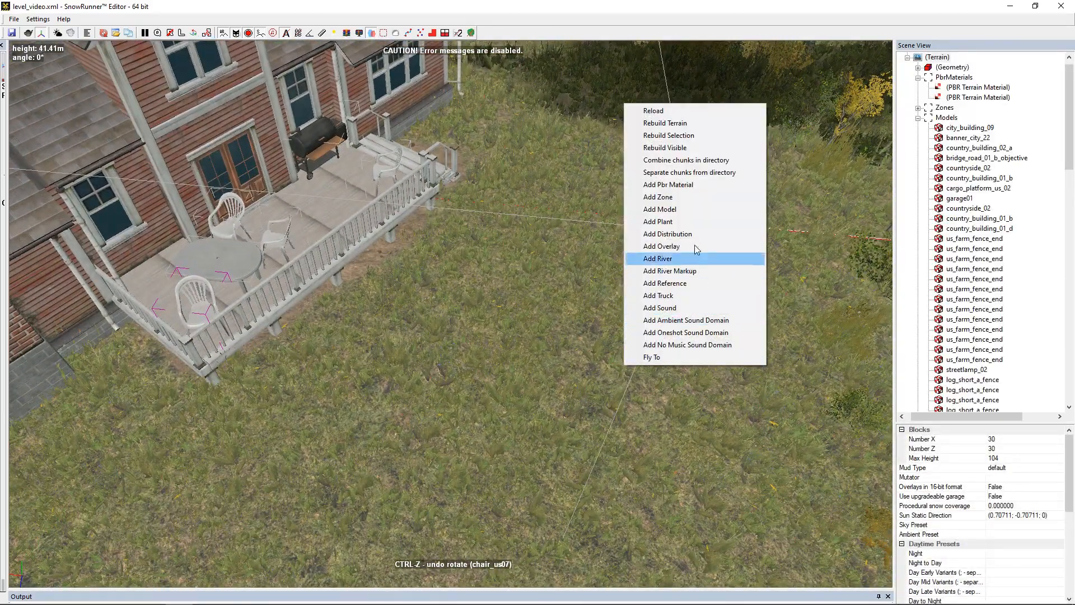
{"action": "left_click", "coordinate": [685, 210]}
{"action": "left_click", "coordinate": [603, 159]}
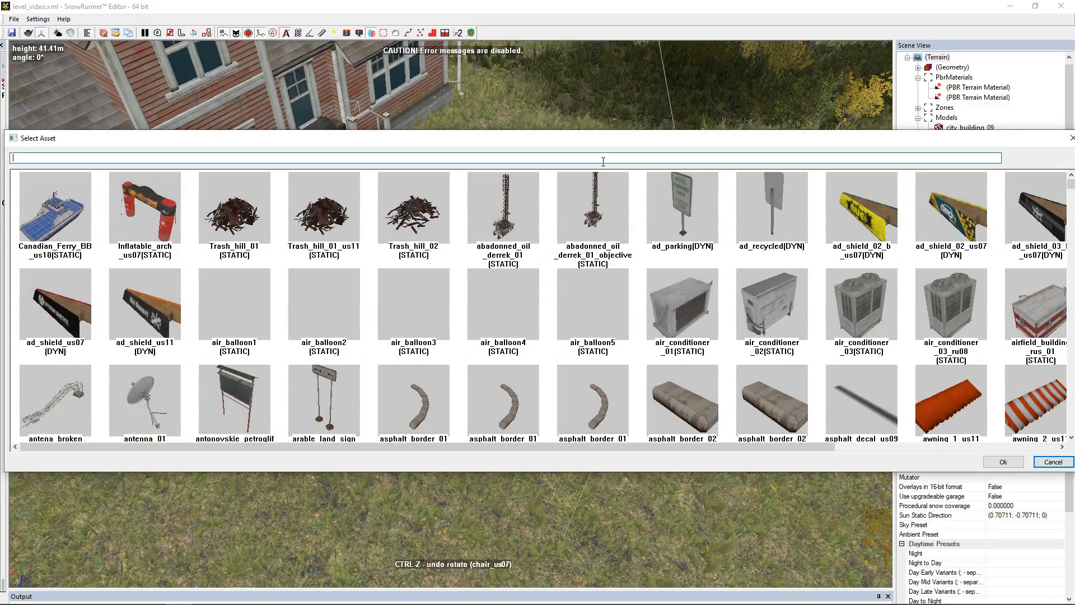
{"action": "type", "text": "hos"}
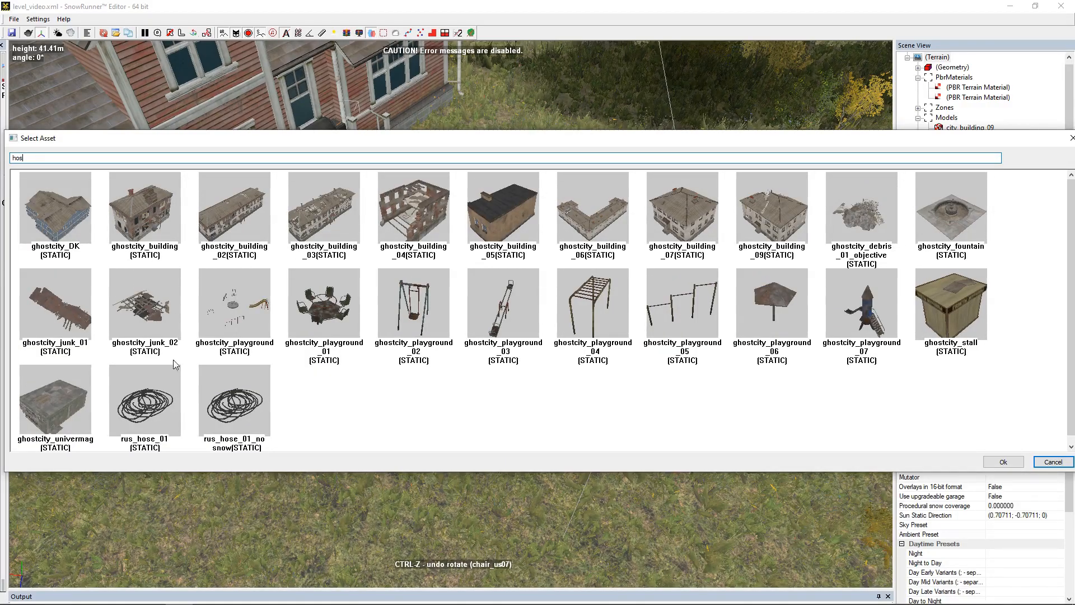
{"action": "double_click", "coordinate": [155, 402]}
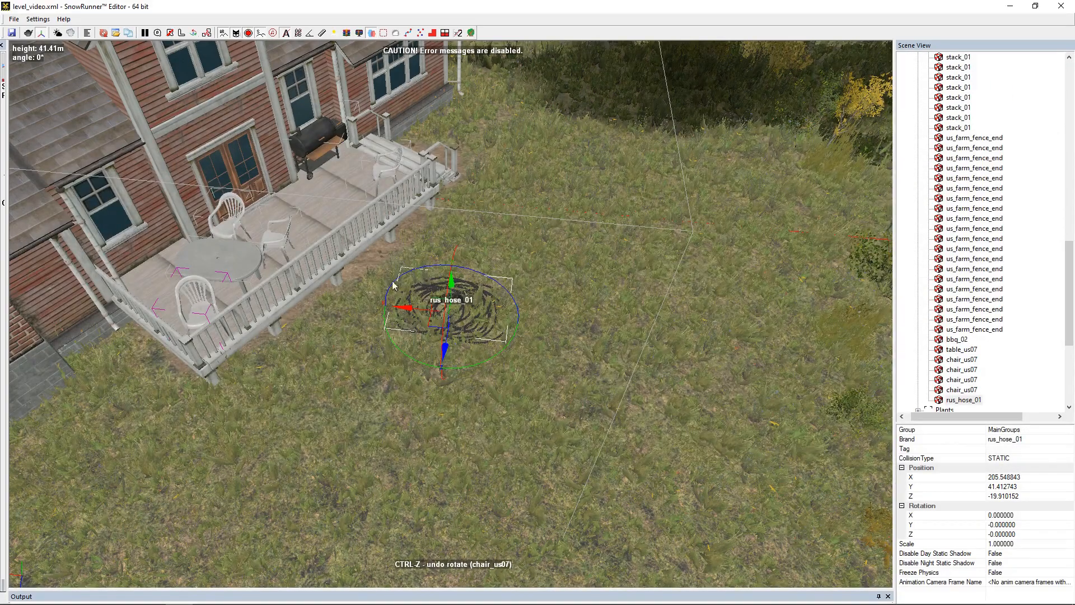
- Move the coiled hose up onto the porch deck among the chairs and scale it to about 0.57
{"action": "scroll", "coordinate": [534, 374], "scroll_direction": "up", "scroll_amount": 5}
{"action": "left_click_drag", "start_coordinate": [530, 379], "coordinate": [280, 215]}
{"action": "left_click_drag", "start_coordinate": [284, 160], "coordinate": [274, 115]}
{"action": "scroll", "coordinate": [197, 271], "scroll_direction": "up", "scroll_amount": 3}
- Shift the hose closer to the porch railing, rotate it to about -55° and scale it to about 0.51
{"action": "middle_click_drag", "start_coordinate": [197, 267], "coordinate": [499, 423], "text": "alt"}
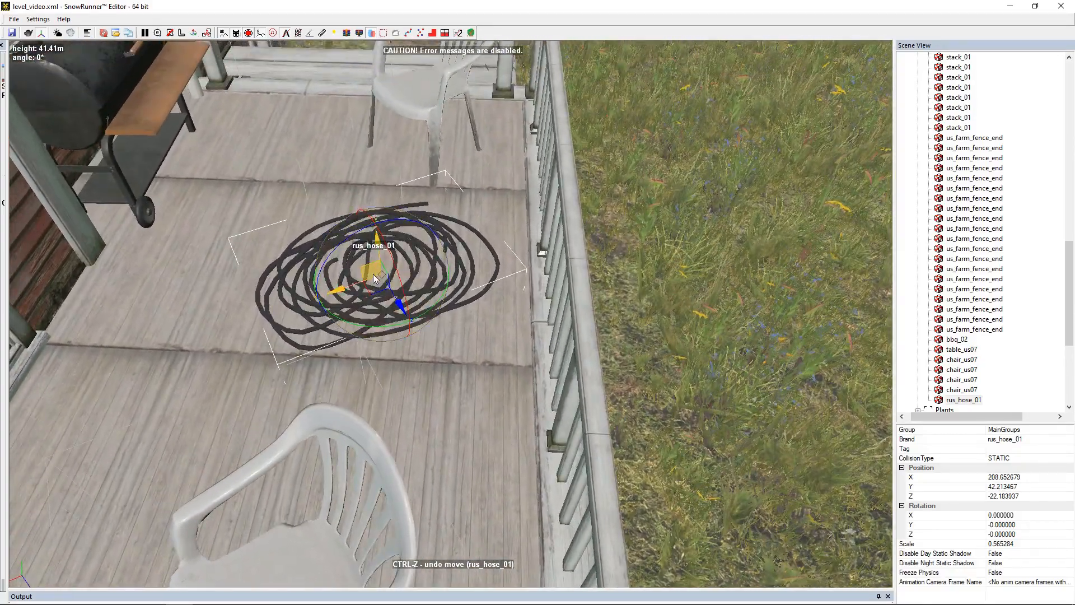
{"action": "left_click_drag", "start_coordinate": [380, 275], "coordinate": [422, 294]}
{"action": "left_click_drag", "start_coordinate": [422, 342], "coordinate": [463, 332]}
{"action": "left_click_drag", "start_coordinate": [418, 298], "coordinate": [441, 276]}
{"action": "scroll", "coordinate": [442, 278], "scroll_direction": "down", "scroll_amount": 6}
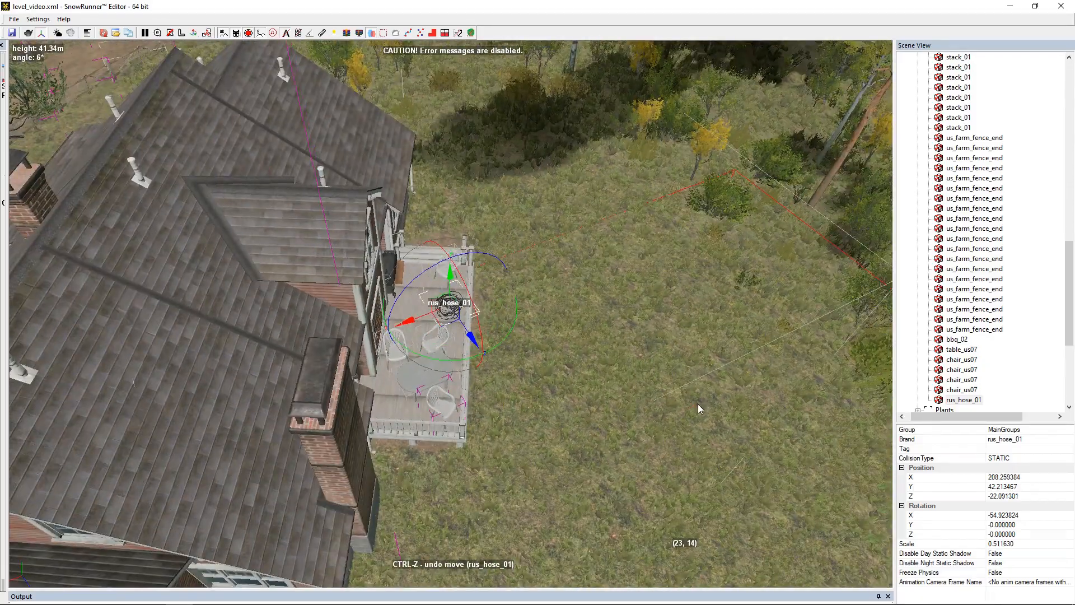
- Add the flowerbed_01 model to the lawn beside the house's side wing
{"action": "left_click", "coordinate": [697, 404]}
{"action": "middle_click_drag", "start_coordinate": [721, 388], "coordinate": [663, 370]}
{"action": "right_click_drag", "start_coordinate": [664, 370], "coordinate": [526, 425]}
{"action": "scroll", "coordinate": [527, 421], "scroll_direction": "up", "scroll_amount": 3}
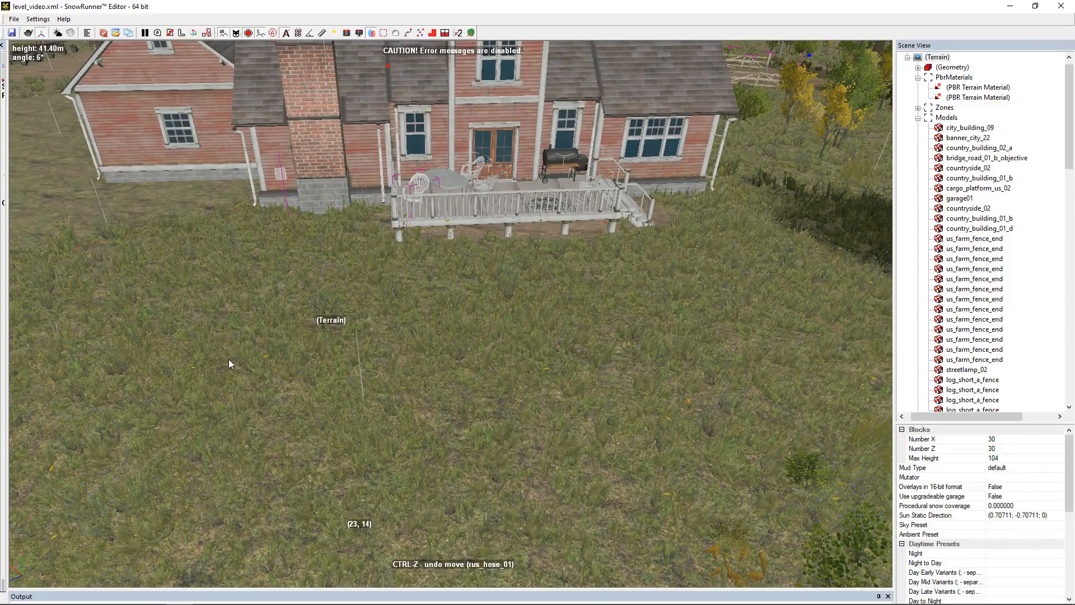
{"action": "right_click_drag", "start_coordinate": [229, 364], "coordinate": [479, 395]}
{"action": "right_click_drag", "start_coordinate": [296, 288], "coordinate": [479, 199]}
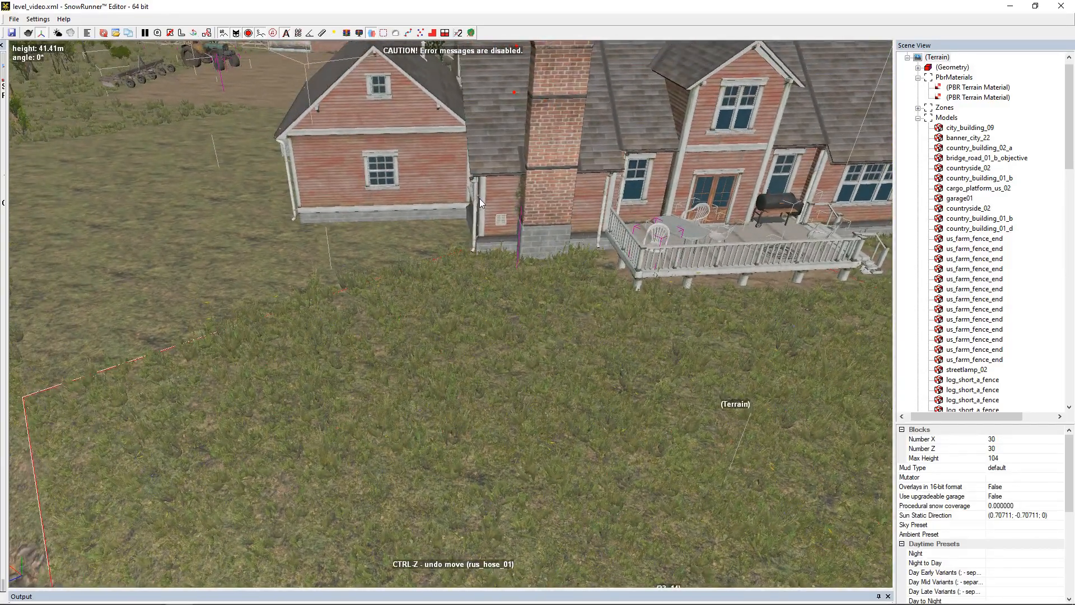
{"action": "right_click", "coordinate": [372, 352]}
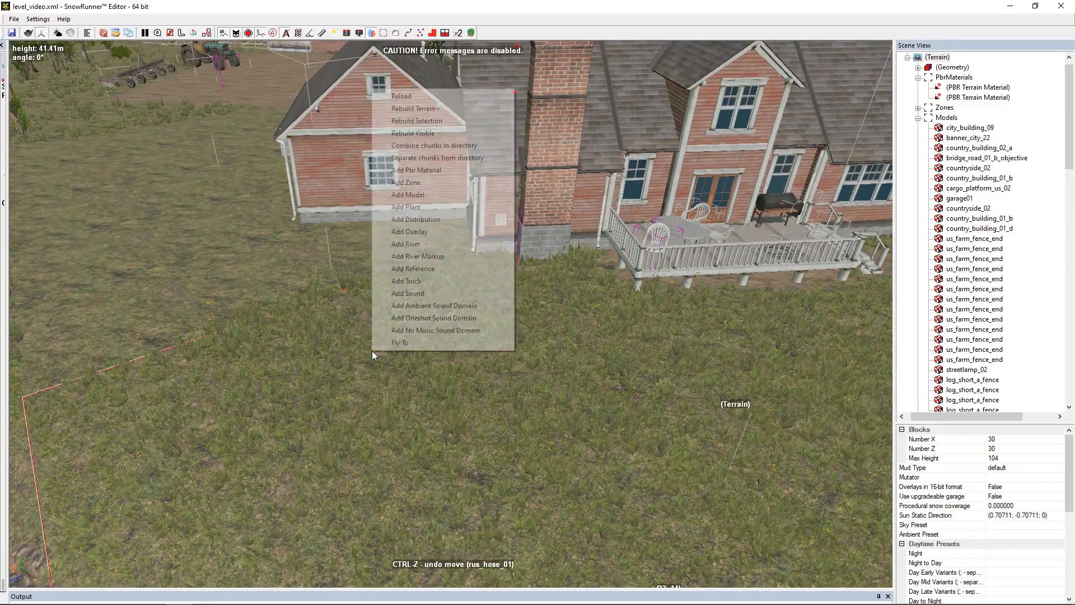
{"action": "left_click", "coordinate": [428, 195]}
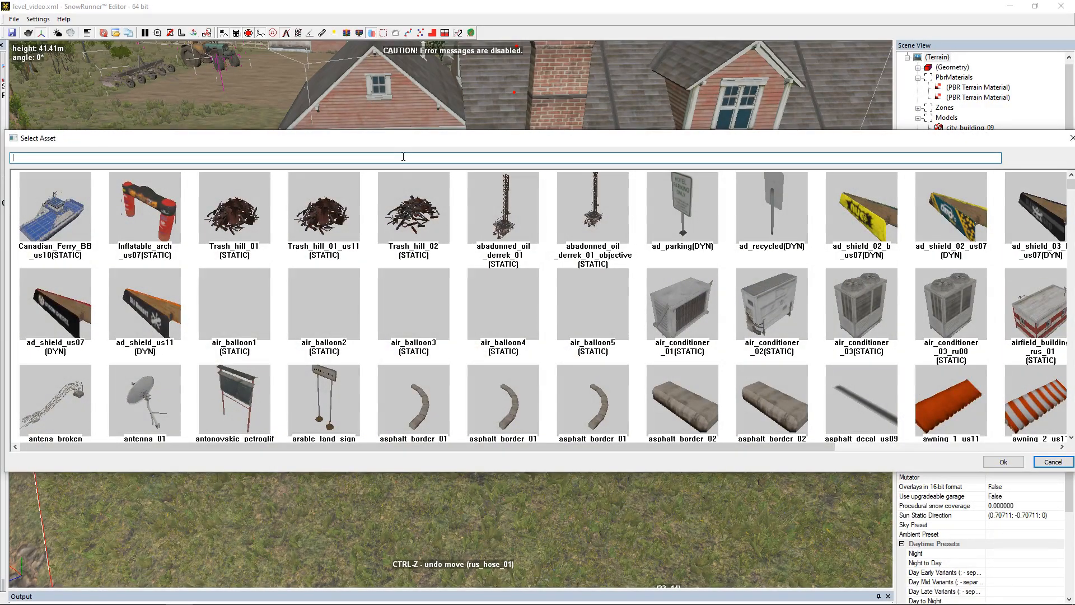
{"action": "type", "text": "flo"}
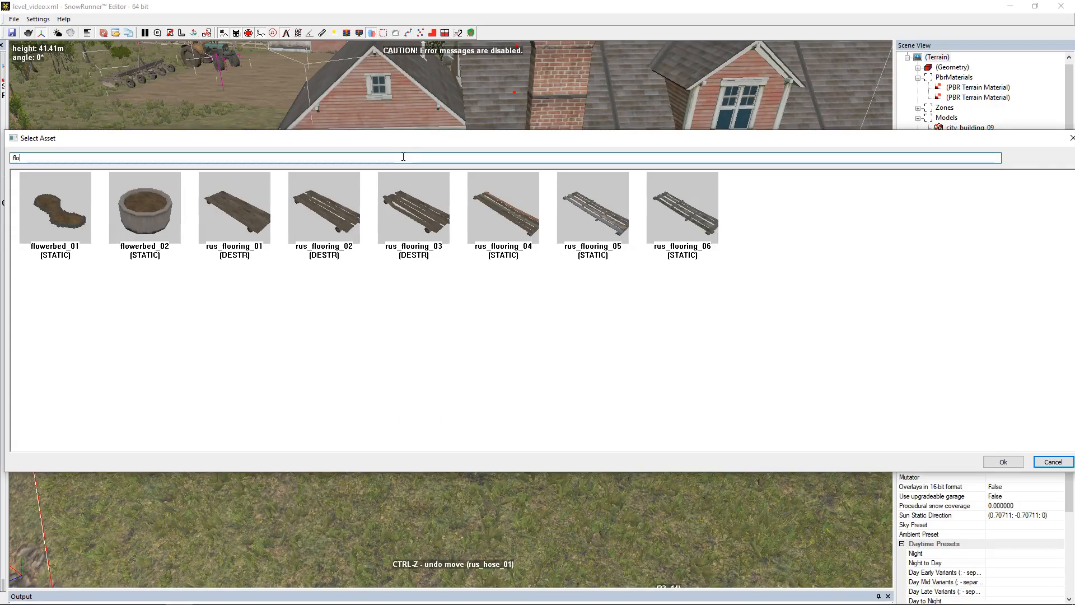
{"action": "double_click", "coordinate": [39, 207]}
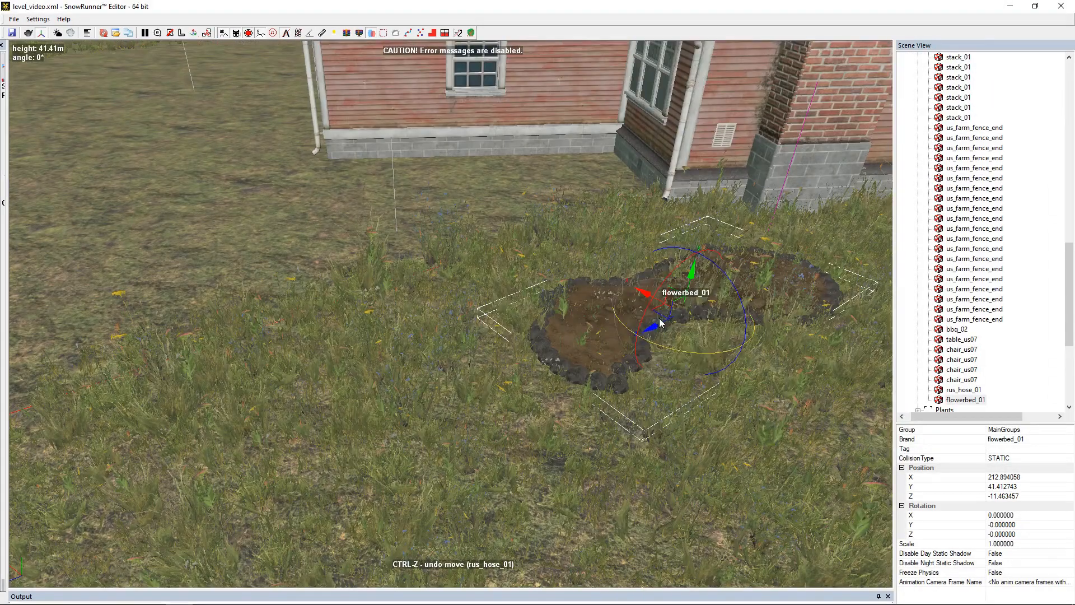
- Scale the flowerbed to about 1.32, rotate it to about -30° and move it against the side wing's wall below the window
{"action": "left_click_drag", "start_coordinate": [682, 310], "coordinate": [695, 312]}
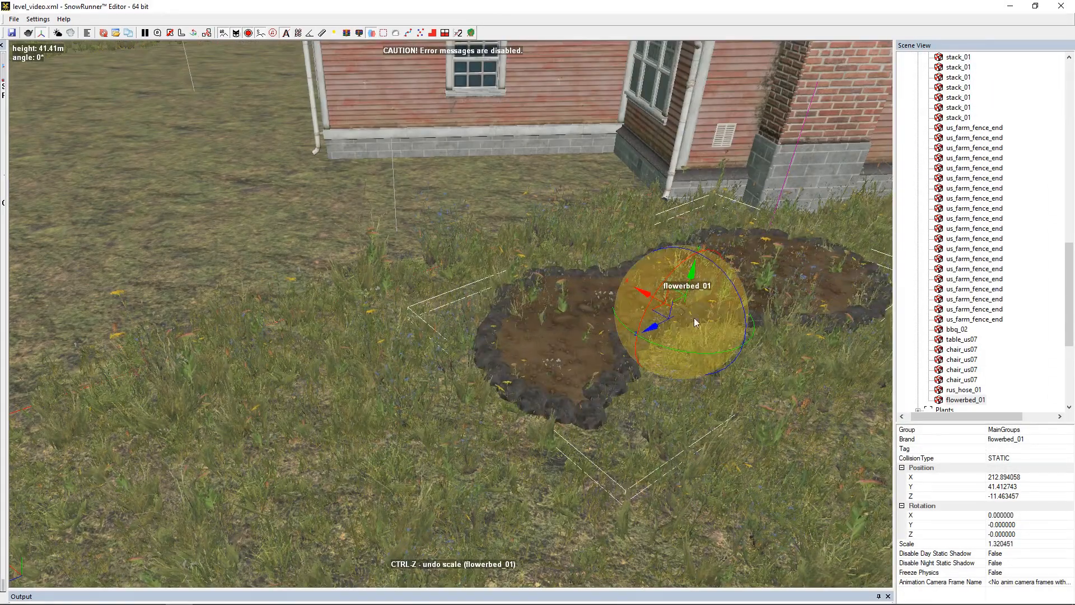
{"action": "left_click_drag", "start_coordinate": [672, 347], "coordinate": [817, 336]}
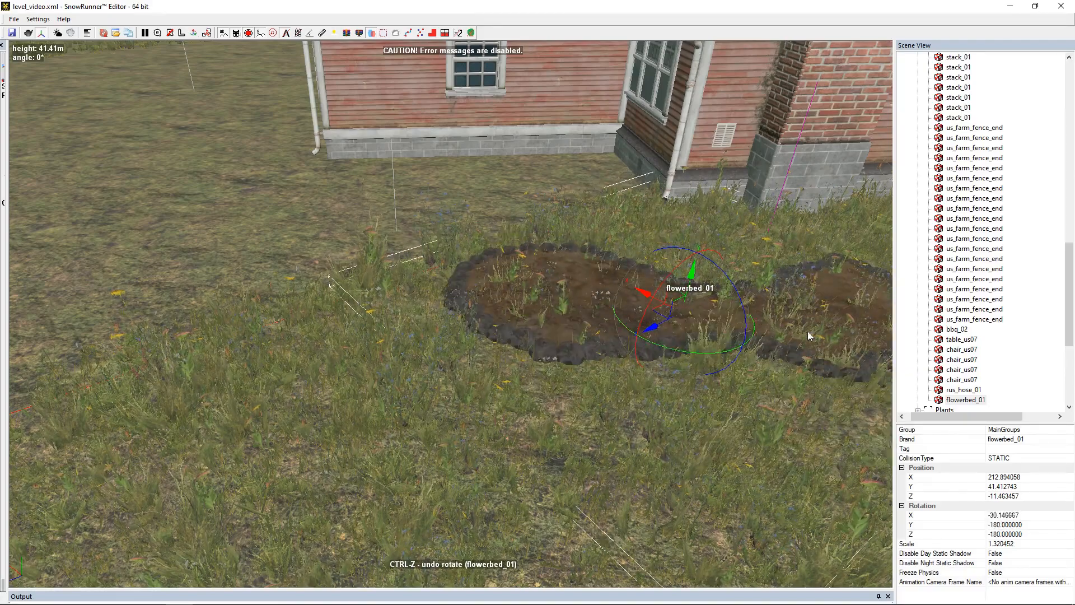
{"action": "left_click_drag", "start_coordinate": [675, 309], "coordinate": [467, 165]}
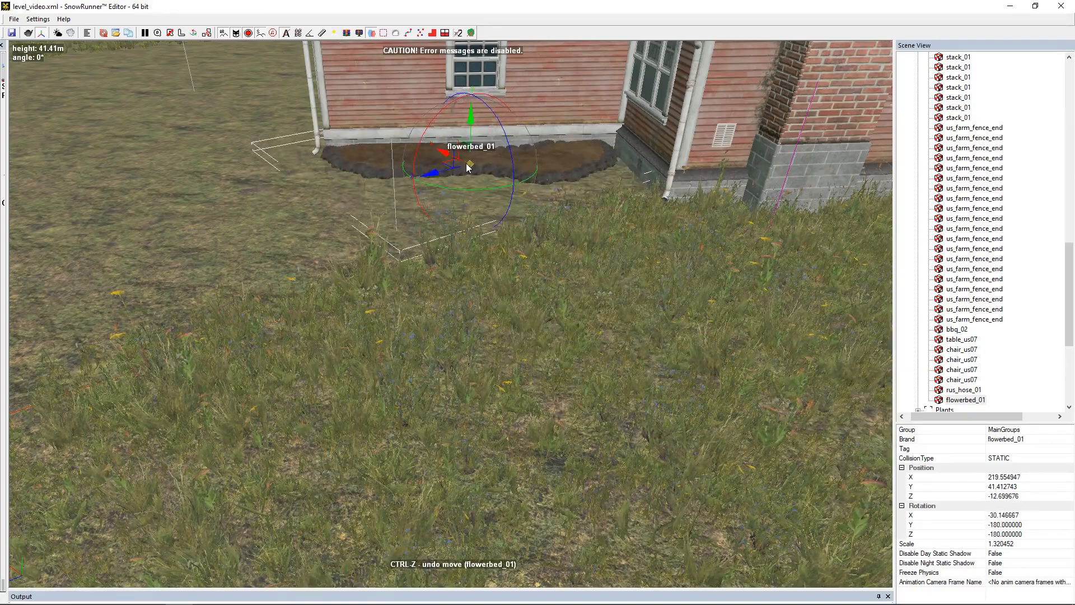
- Enlarge the flowerbed to about 1.46, sink it to a height of about 41.2 and fit it against the wall
{"action": "scroll", "coordinate": [468, 166], "scroll_direction": "up", "scroll_amount": 5}
{"action": "right_click_drag", "start_coordinate": [486, 193], "coordinate": [495, 222]}
{"action": "mouse_move", "coordinate": [458, 254]}
{"action": "left_mouse_down"}
{"action": "mouse_move", "coordinate": [450, 258]}
{"action": "mouse_move", "coordinate": [448, 225]}
{"action": "mouse_move", "coordinate": [459, 273]}
{"action": "left_mouse_up"}
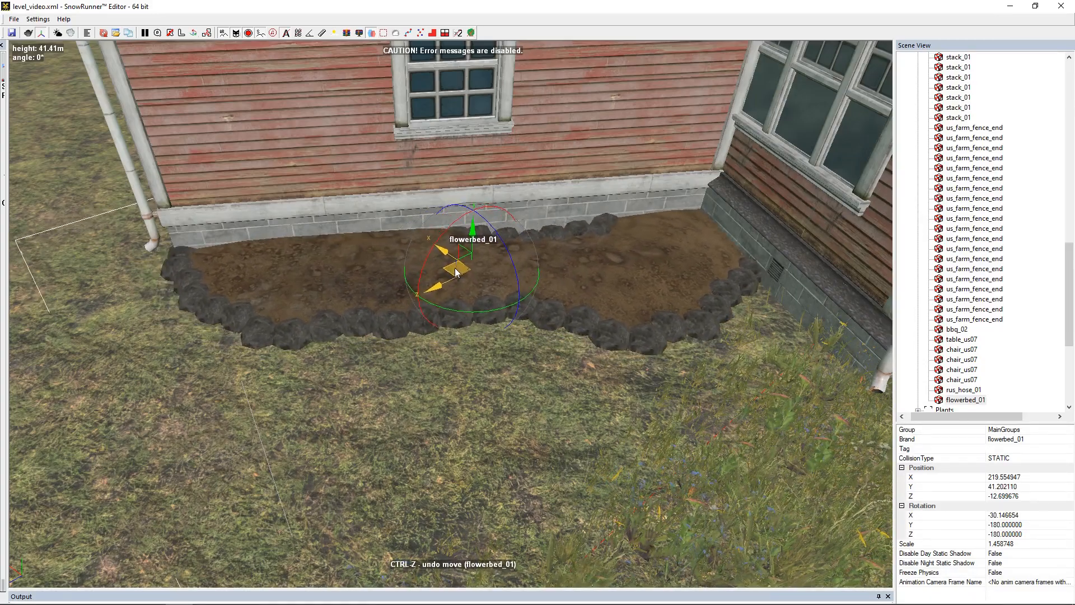
- Duplicate the flowerbed and set the copy around the chimney base, joining the first bed, rotated to about -36°
{"action": "scroll", "coordinate": [517, 295], "scroll_direction": "down", "scroll_amount": 3}
{"action": "middle_click_drag", "start_coordinate": [637, 348], "coordinate": [536, 293]}
{"action": "key", "text": "ctrl+c"}
{"action": "key", "text": "ctrl+v"}
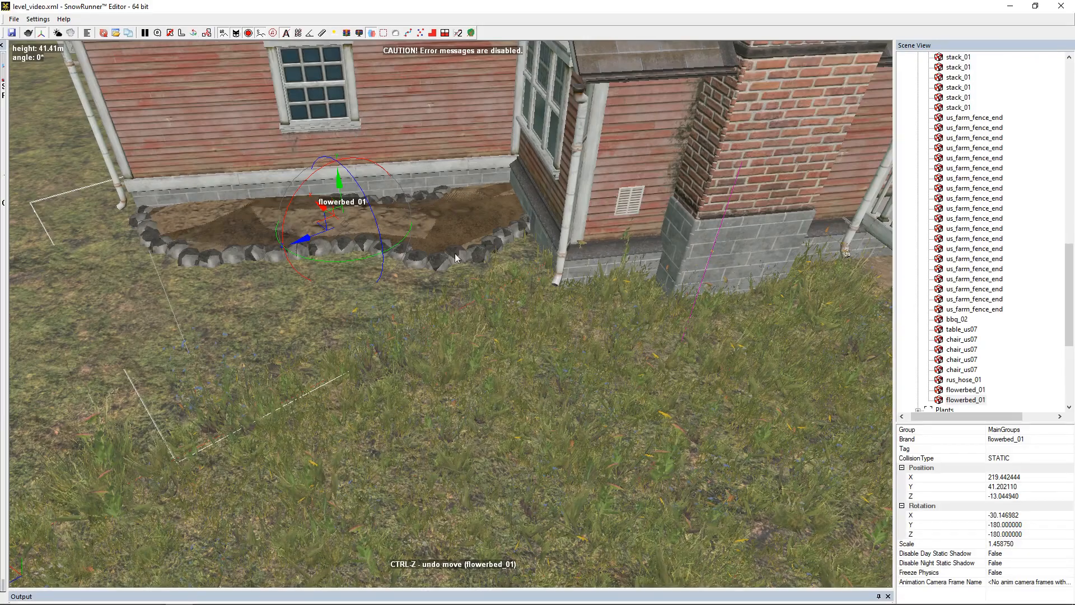
{"action": "left_click_drag", "start_coordinate": [335, 224], "coordinate": [639, 275]}
{"action": "left_click_drag", "start_coordinate": [642, 317], "coordinate": [633, 325]}
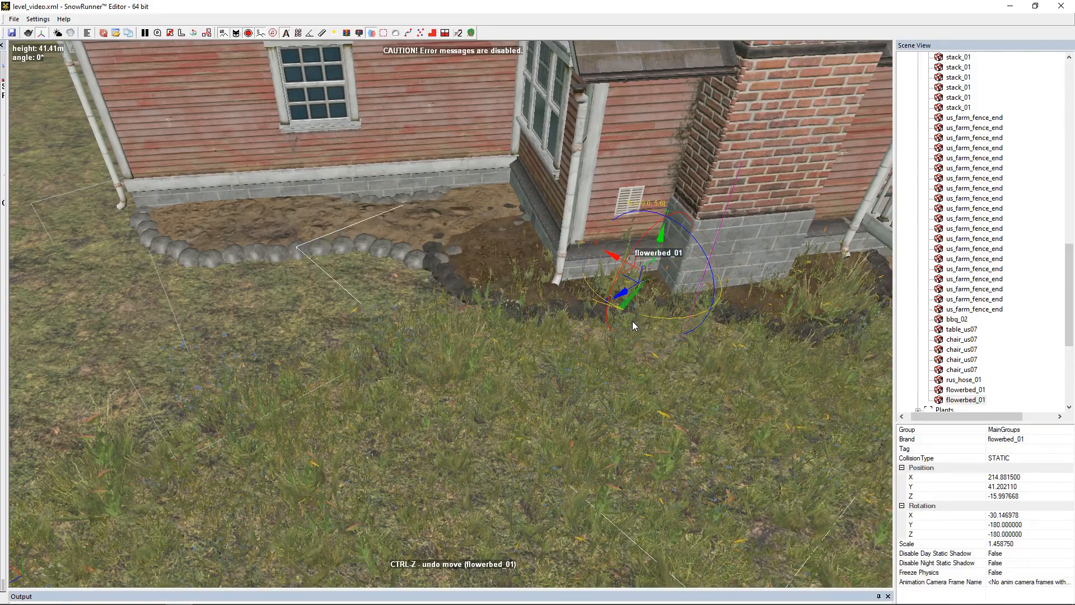
{"action": "middle_click_drag", "start_coordinate": [758, 364], "coordinate": [654, 339]}
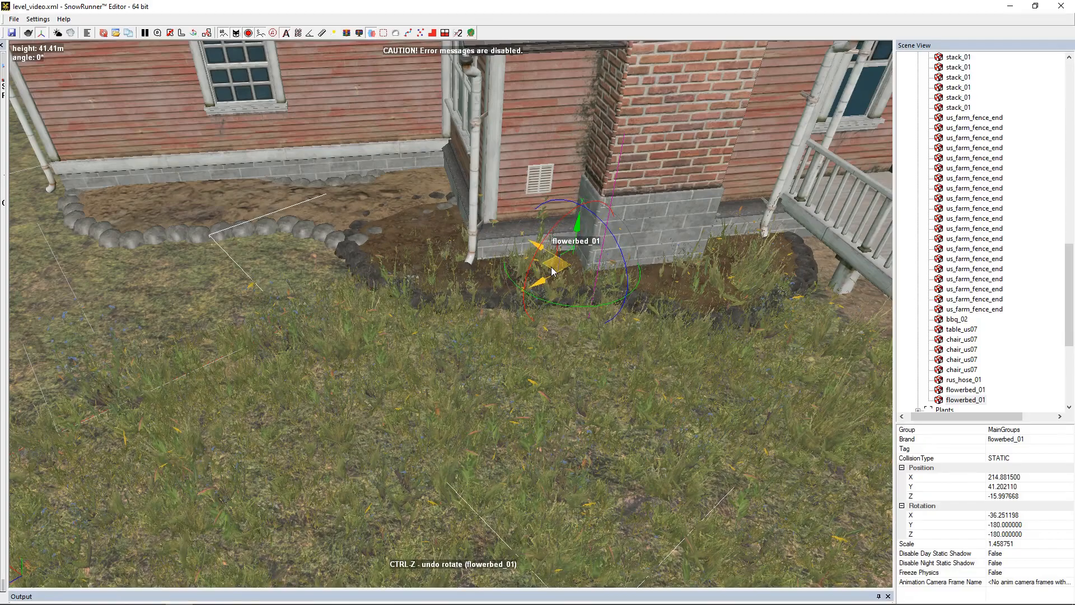
{"action": "left_click", "coordinate": [368, 350]}
- Brush the ground layer of the first PBR terrain material under the flowerbeds and rebuild the terrain
{"action": "scroll", "coordinate": [370, 350], "scroll_direction": "down", "scroll_amount": 3}
{"action": "right_click_drag", "start_coordinate": [379, 351], "coordinate": [556, 359]}
{"action": "left_click", "coordinate": [955, 88]}
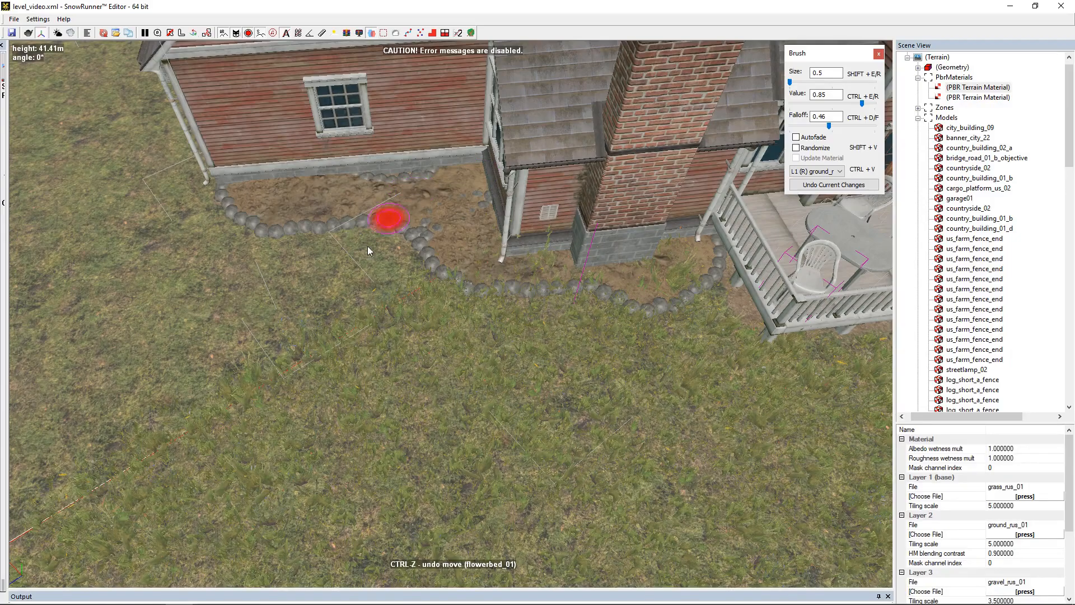
{"action": "key", "text": "ctrl+b"}
{"action": "scroll", "coordinate": [338, 368], "scroll_direction": "down", "scroll_amount": 3}
{"action": "middle_click_drag", "start_coordinate": [338, 367], "coordinate": [390, 395]}
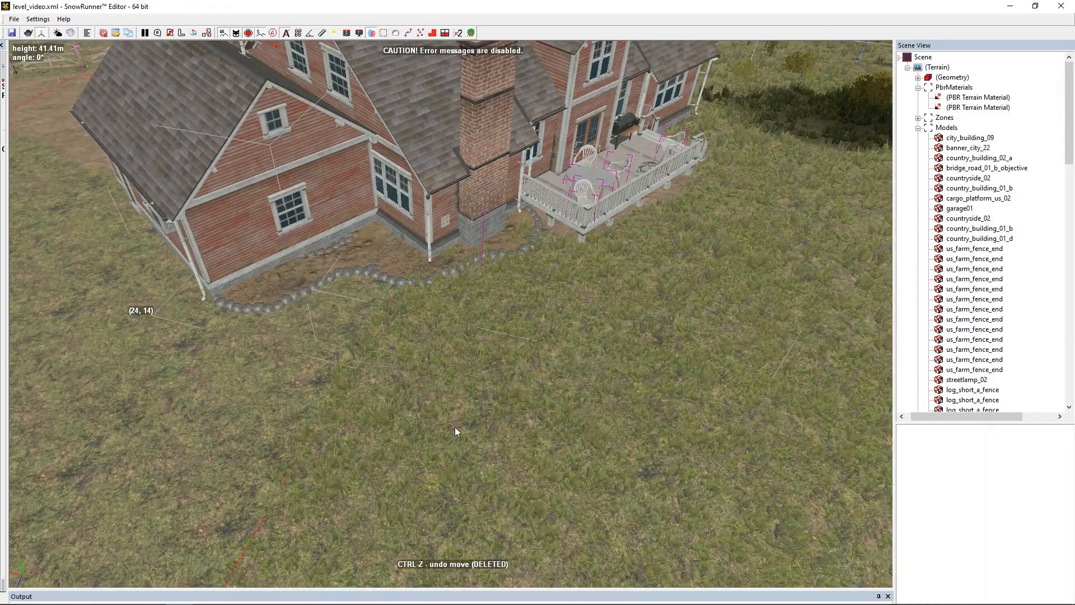
- Add the spruce_01 plant and move it into the first flowerbed near the inner wall corner, scaled to about 0.55
{"action": "right_click", "coordinate": [499, 391]}
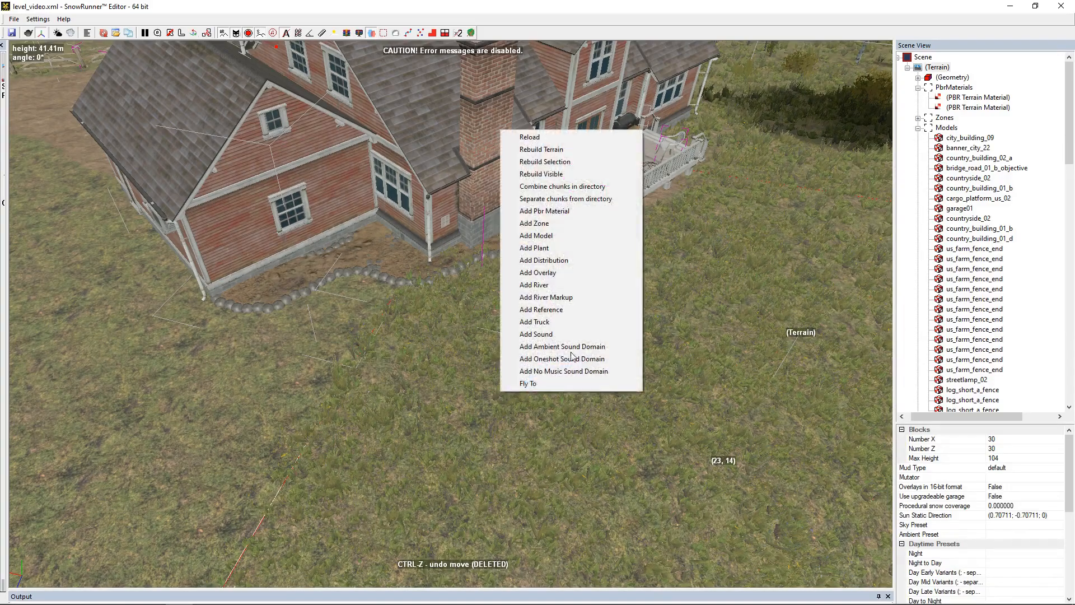
{"action": "left_click", "coordinate": [565, 248]}
{"action": "scroll", "coordinate": [540, 345], "scroll_direction": "down", "scroll_amount": 15}
{"action": "scroll", "coordinate": [540, 344], "scroll_direction": "down", "scroll_amount": 10}
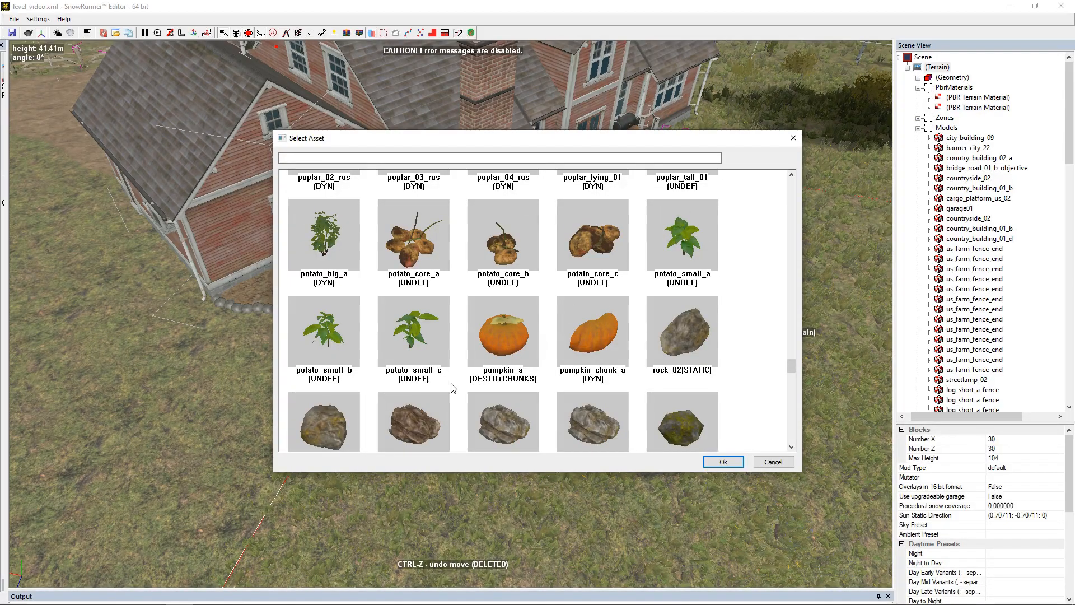
{"action": "scroll", "coordinate": [454, 387], "scroll_direction": "down", "scroll_amount": 10}
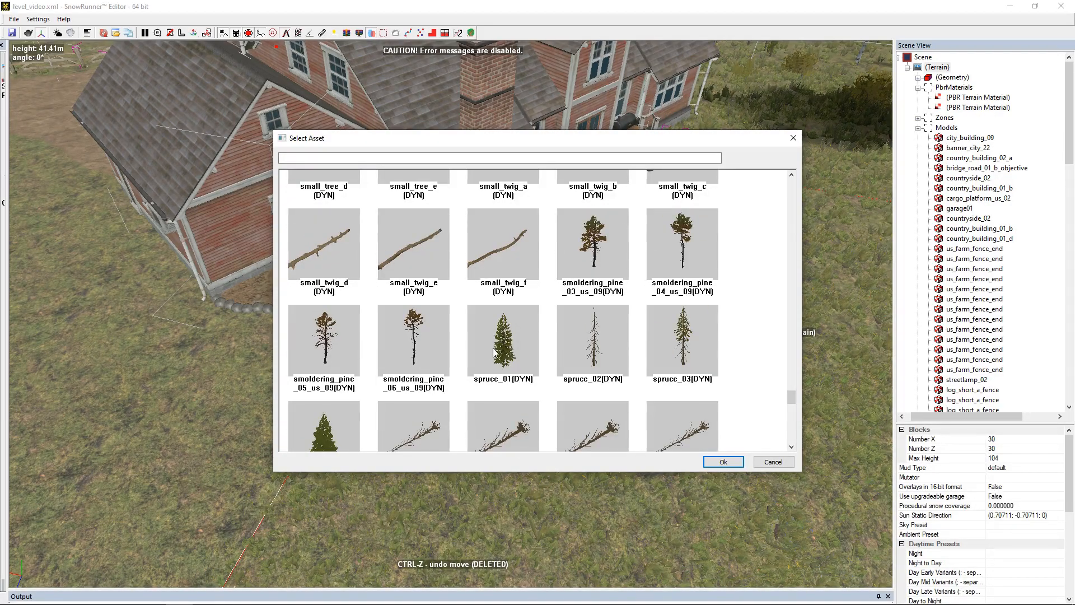
{"action": "double_click", "coordinate": [493, 352]}
{"action": "scroll", "coordinate": [478, 356], "scroll_direction": "up", "scroll_amount": 3}
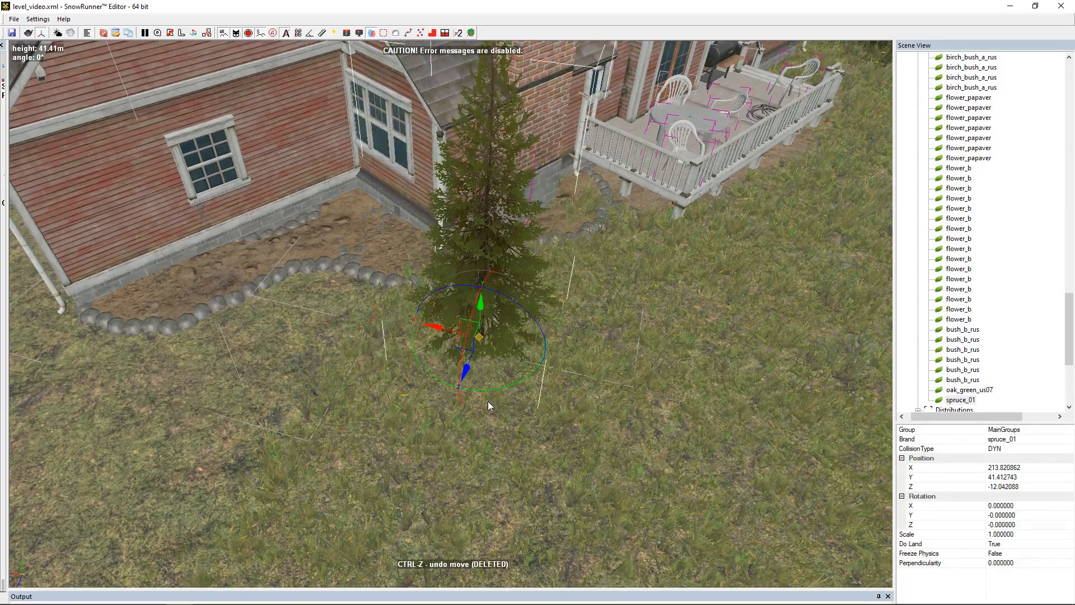
{"action": "left_click_drag", "start_coordinate": [477, 336], "coordinate": [328, 257]}
{"action": "middle_click_drag", "start_coordinate": [448, 174], "coordinate": [566, 197]}
- Duplicate the spruce and place the copy at the flowerbed's outer end, rotated to about 34° and scaled to about 0.47
{"action": "key", "text": "ctrl+c"}
{"action": "key", "text": "ctrl+v"}
{"action": "left_click_drag", "start_coordinate": [465, 263], "coordinate": [280, 341]}
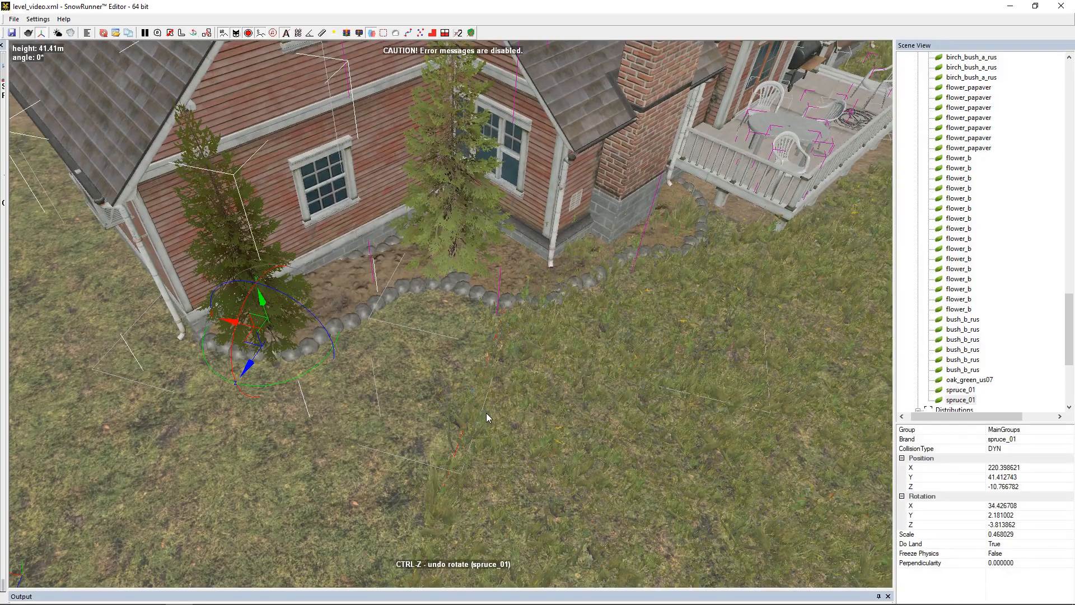
{"action": "left_click", "coordinate": [486, 415]}
{"action": "right_click", "coordinate": [486, 414]}
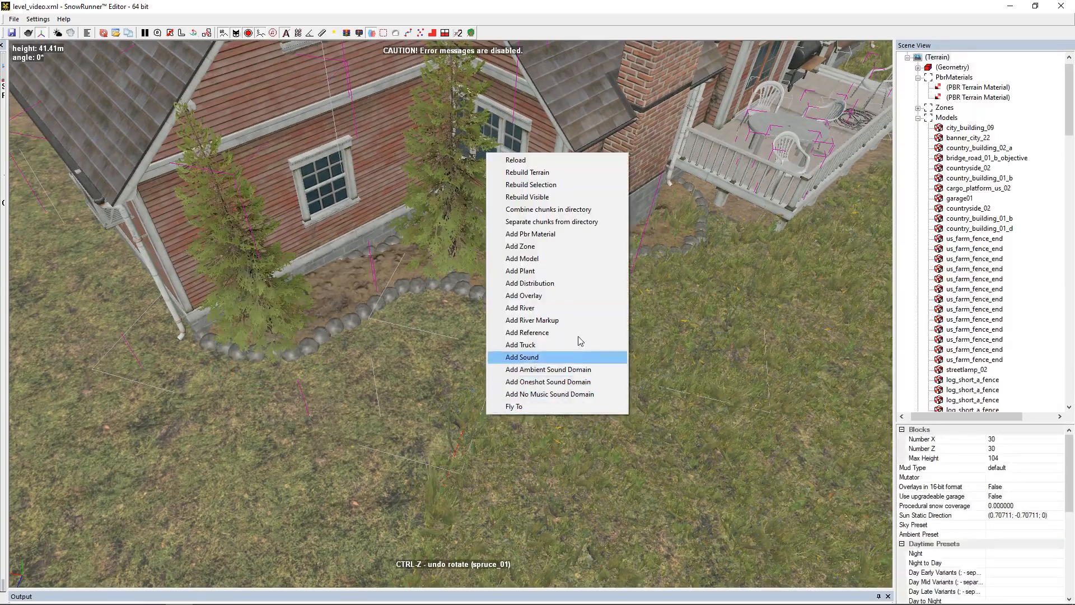
{"action": "left_click", "coordinate": [543, 257]}
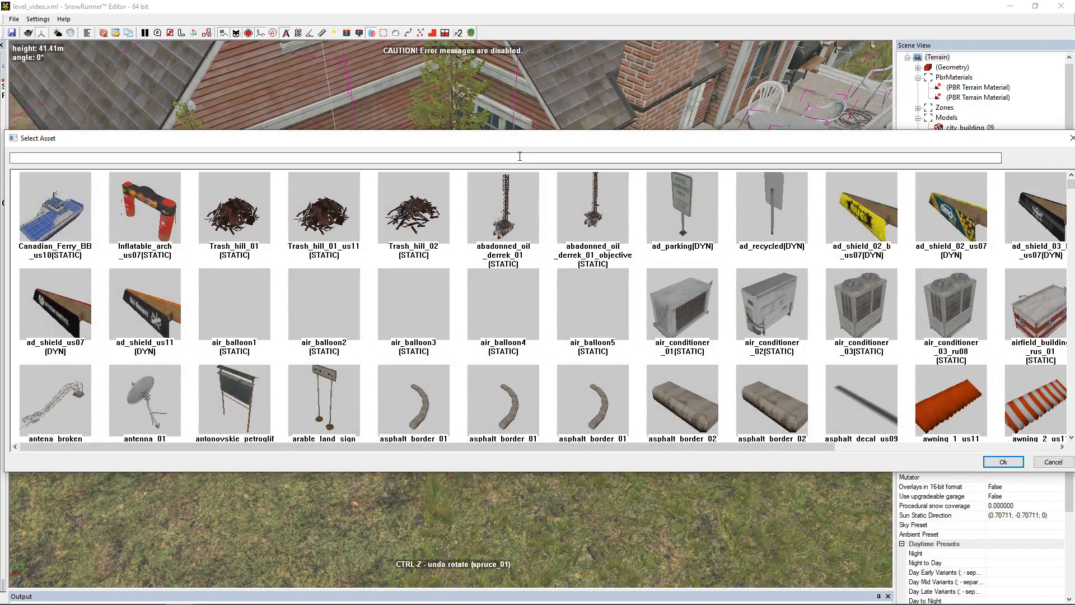
{"action": "left_click", "coordinate": [1053, 462]}
- Add the herb_a plant in front of the flowerbed by the inner spruce
{"action": "right_click", "coordinate": [572, 453]}
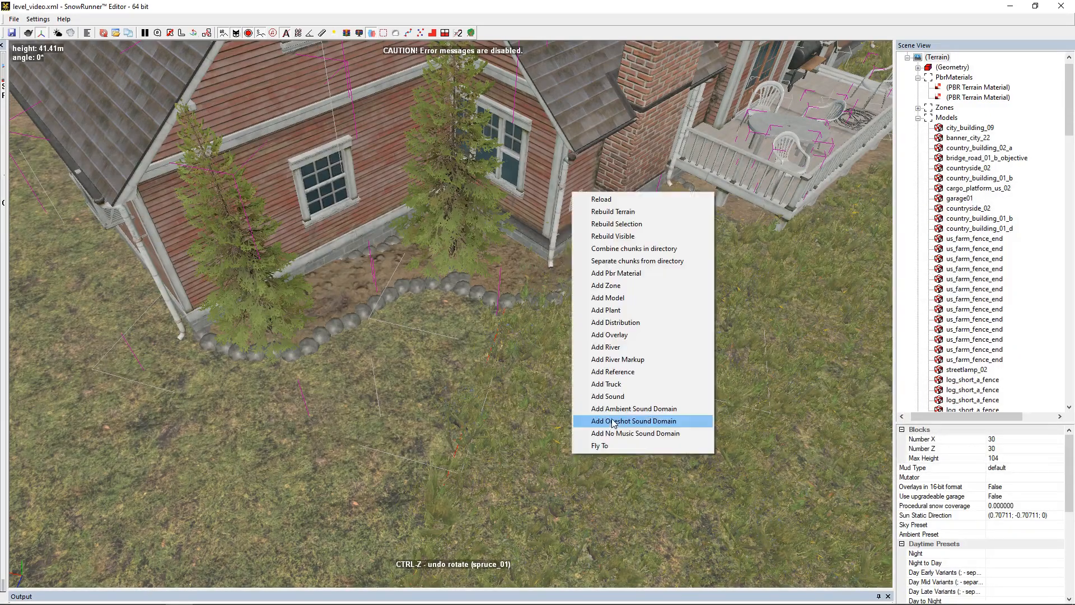
{"action": "left_click", "coordinate": [632, 310]}
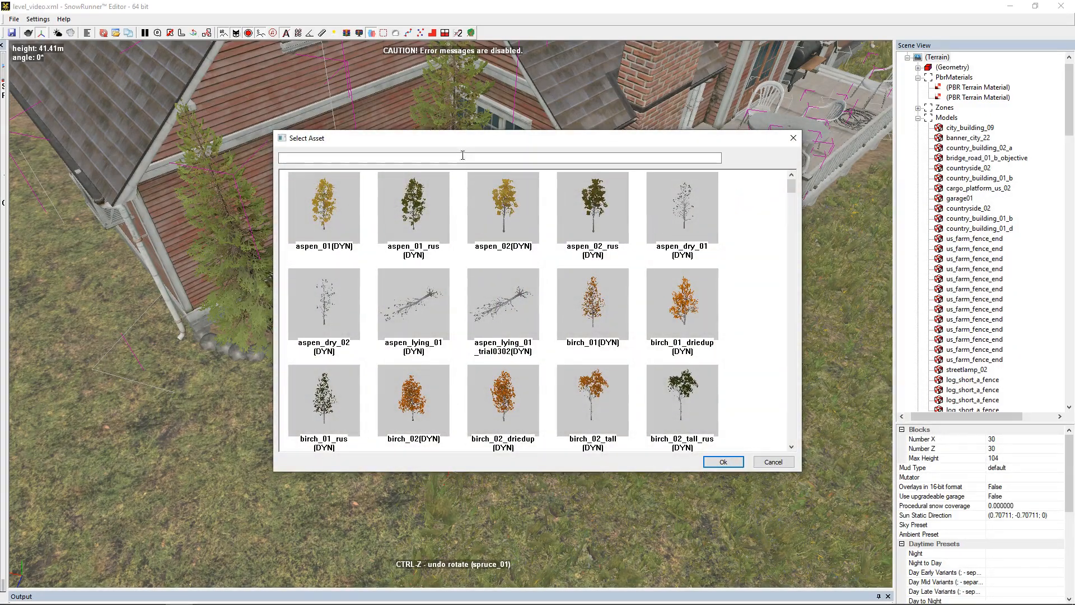
{"action": "scroll", "coordinate": [526, 337], "scroll_direction": "down", "scroll_amount": 10}
{"action": "scroll", "coordinate": [531, 351], "scroll_direction": "down", "scroll_amount": 10}
{"action": "scroll", "coordinate": [504, 358], "scroll_direction": "down", "scroll_amount": 3}
{"action": "scroll", "coordinate": [409, 335], "scroll_direction": "up", "scroll_amount": 3}
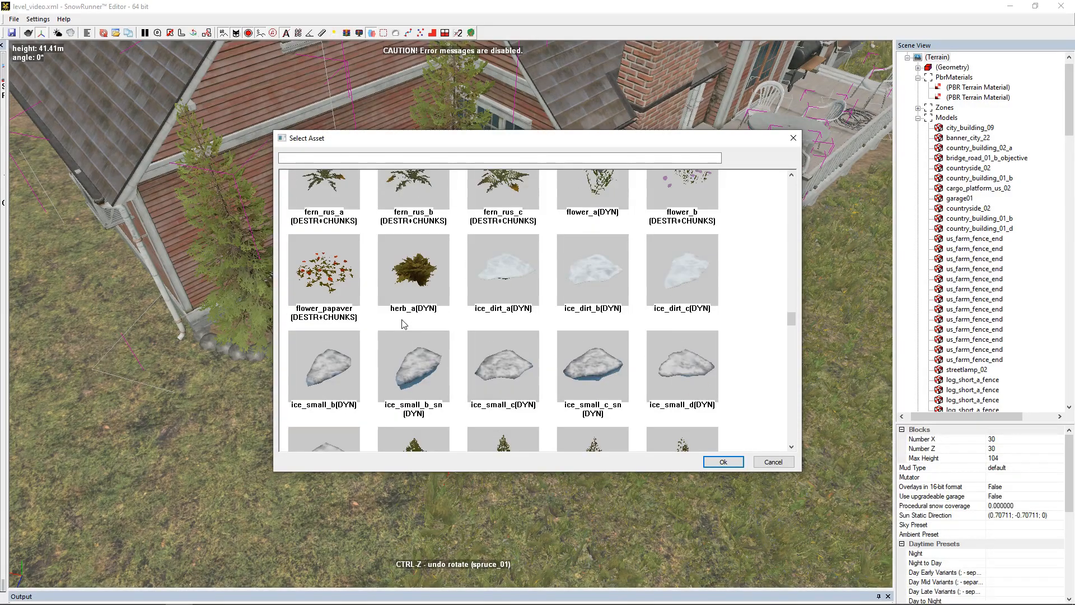
{"action": "double_click", "coordinate": [412, 282]}
{"action": "scroll", "coordinate": [448, 317], "scroll_direction": "up", "scroll_amount": 3}
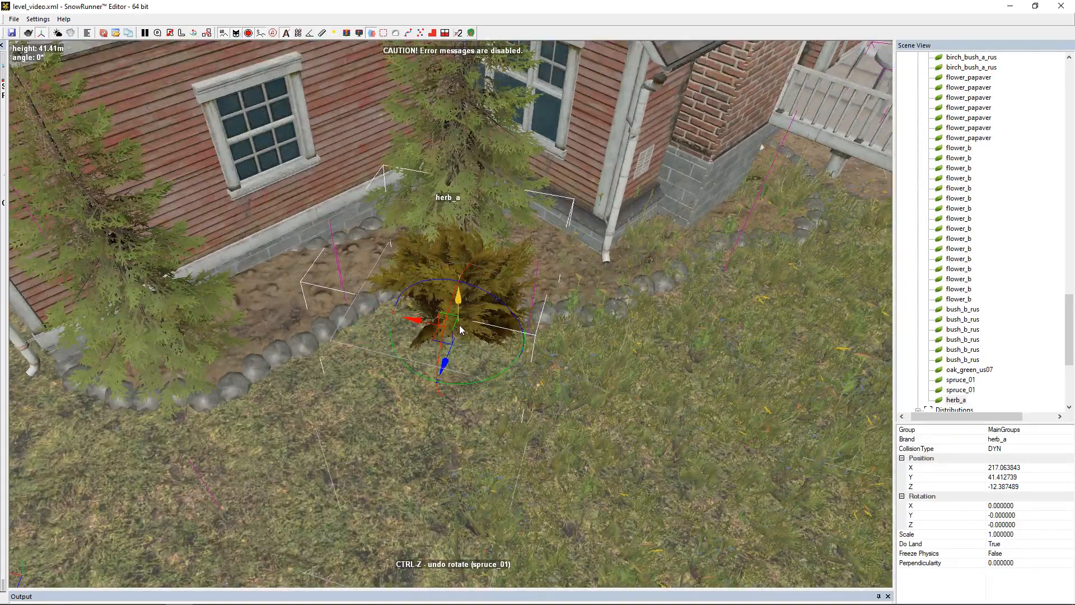
- Set the herb_a bush between the spruces with Do Land off, sunk to about 40.75, rotated to about -87° and scaled to about 1.22
{"action": "left_click_drag", "start_coordinate": [459, 332], "coordinate": [339, 302]}
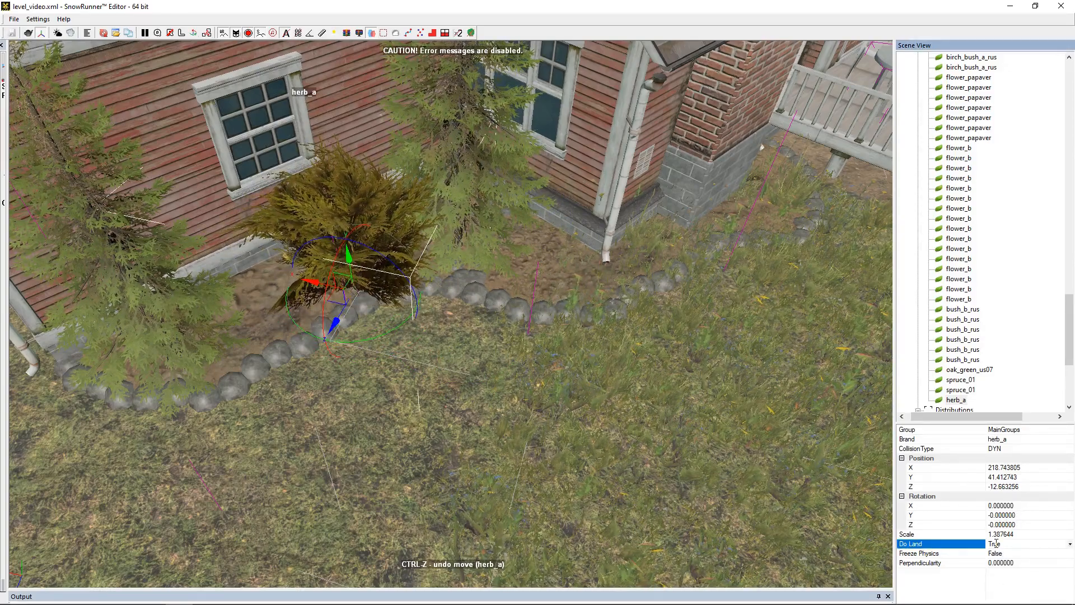
{"action": "left_click_drag", "start_coordinate": [348, 257], "coordinate": [353, 304]}
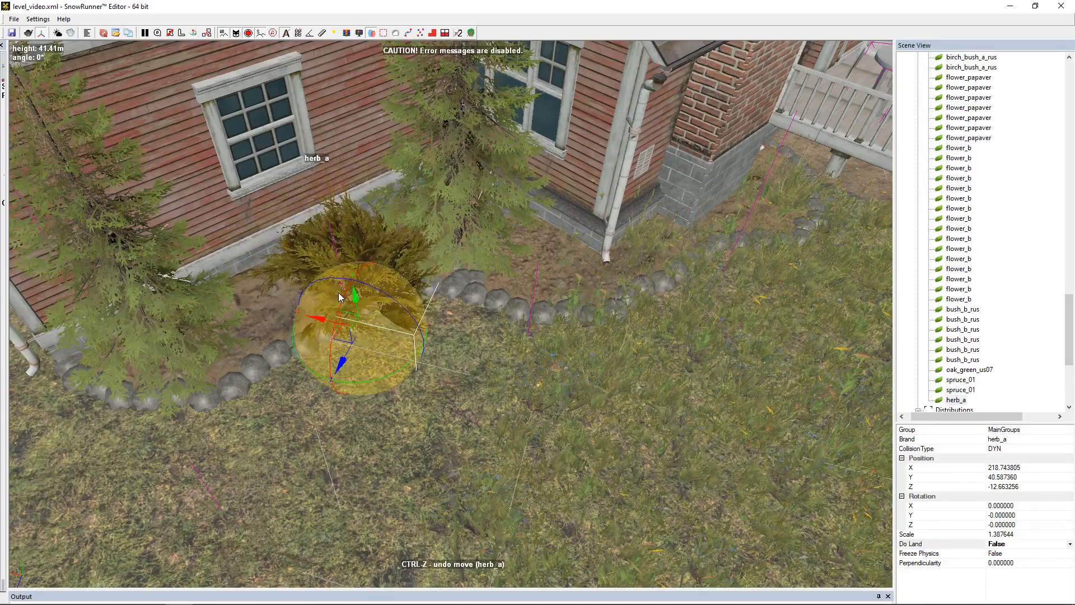
{"action": "scroll", "coordinate": [350, 303], "scroll_direction": "up", "scroll_amount": 3}
{"action": "left_click_drag", "start_coordinate": [422, 414], "coordinate": [518, 392]}
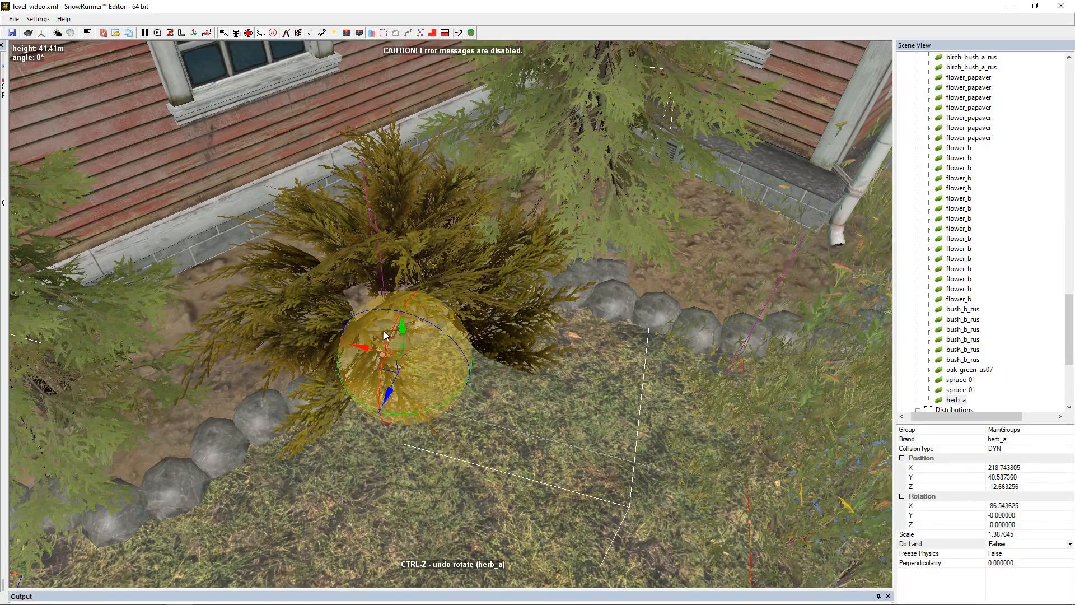
{"action": "left_click_drag", "start_coordinate": [391, 356], "coordinate": [405, 274]}
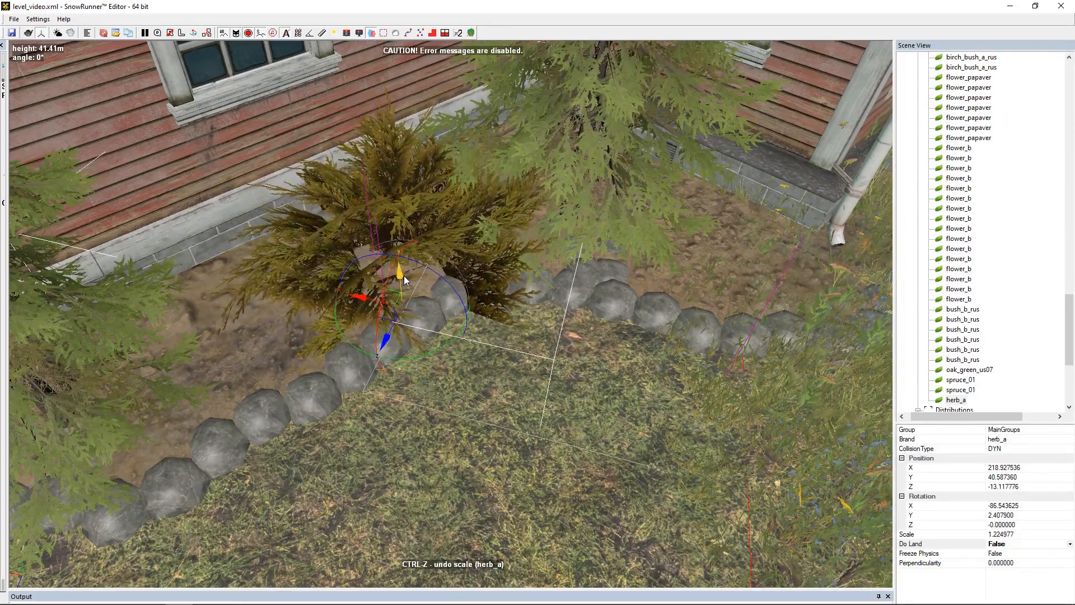
- Duplicate the herb_a bush and place the copy beside it, closer to the outer spruce
{"action": "middle_click_drag", "start_coordinate": [578, 422], "coordinate": [492, 432]}
{"action": "key", "text": "ctrl+c"}
{"action": "key", "text": "ctrl+v"}
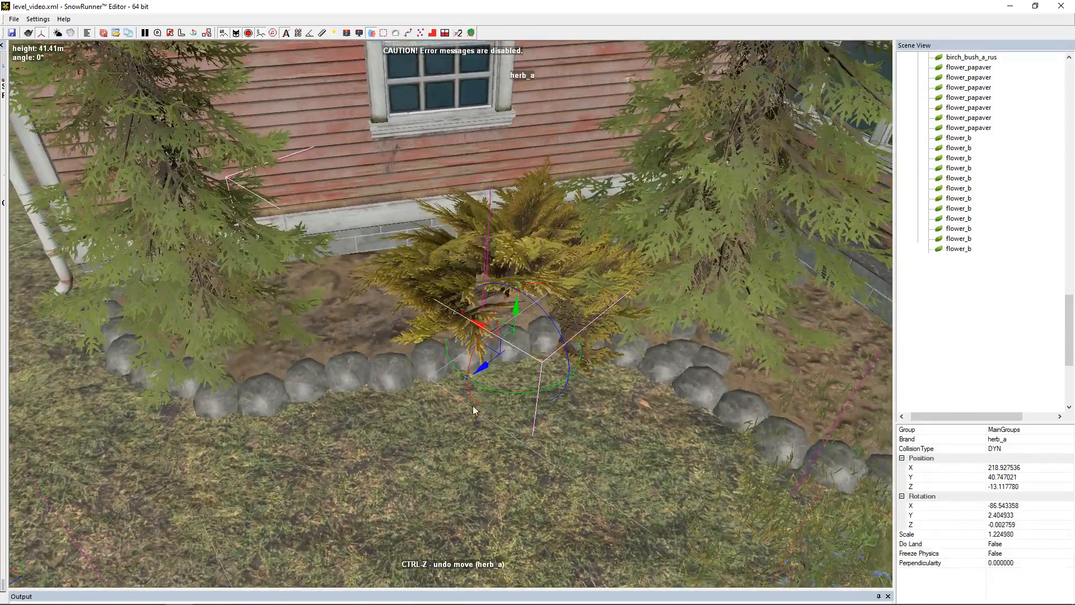
{"action": "left_click_drag", "start_coordinate": [502, 339], "coordinate": [409, 419]}
- Duplicate the herb_a bush again and set the copy between the inner spruce and the downspout, rotated to about -49°
{"action": "scroll", "coordinate": [410, 420], "scroll_direction": "down", "scroll_amount": 2}
{"action": "middle_click_drag", "start_coordinate": [585, 420], "coordinate": [455, 401]}
{"action": "key", "text": "ctrl+c"}
{"action": "key", "text": "ctrl+v"}
{"action": "left_click_drag", "start_coordinate": [112, 342], "coordinate": [460, 391]}
{"action": "scroll", "coordinate": [408, 423], "scroll_direction": "down", "scroll_amount": 3}
{"action": "middle_click_drag", "start_coordinate": [358, 437], "coordinate": [456, 417]}
{"action": "key", "text": "ctrl+v"}
{"action": "left_click", "coordinate": [406, 449]}
- Duplicate the inner spruce and move the copy to the porch end of the second flowerbed, past the chimney
{"action": "scroll", "coordinate": [564, 447], "scroll_direction": "down", "scroll_amount": 3}
{"action": "middle_click_drag", "start_coordinate": [565, 446], "coordinate": [329, 376]}
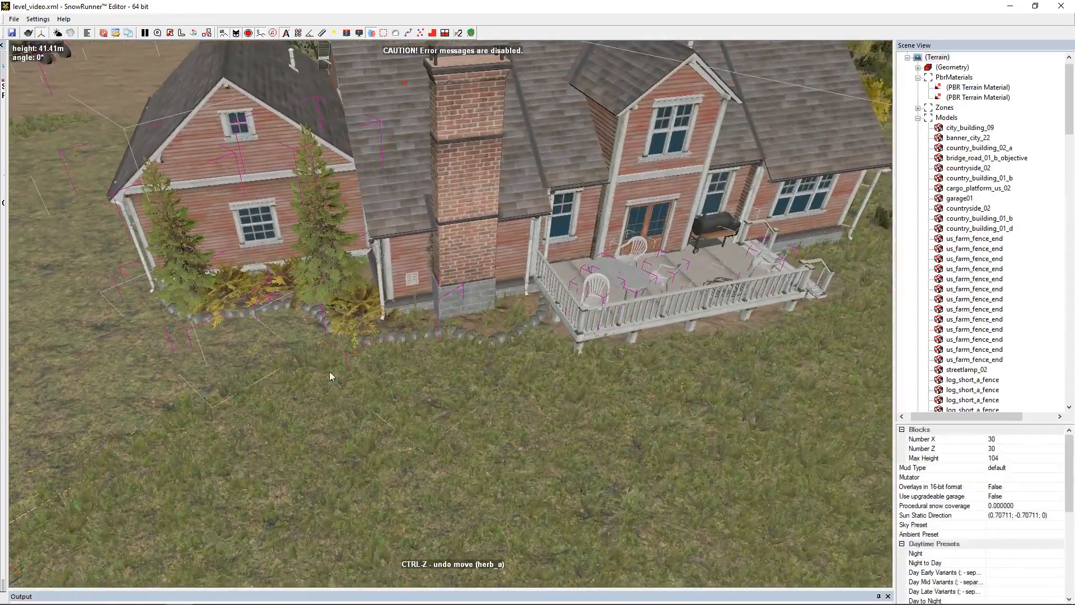
{"action": "middle_click_drag", "start_coordinate": [320, 270], "coordinate": [323, 271], "text": "alt"}
{"action": "left_click", "coordinate": [325, 271]}
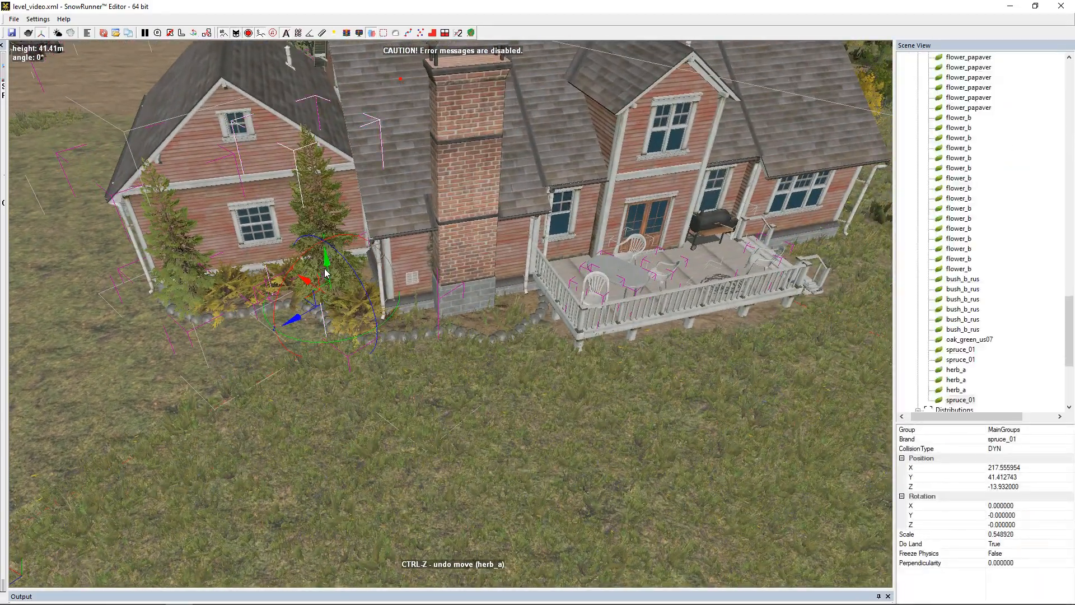
{"action": "left_click_drag", "start_coordinate": [322, 305], "coordinate": [492, 332]}
- Duplicate the herb_a bush by the downspout twice and place the copies along the chimney-side flowerbed, the last rotated to about 3°
{"action": "scroll", "coordinate": [377, 321], "scroll_direction": "up", "scroll_amount": 3}
{"action": "scroll", "coordinate": [377, 317], "scroll_direction": "up", "scroll_amount": 1}
{"action": "left_click", "coordinate": [368, 328]}
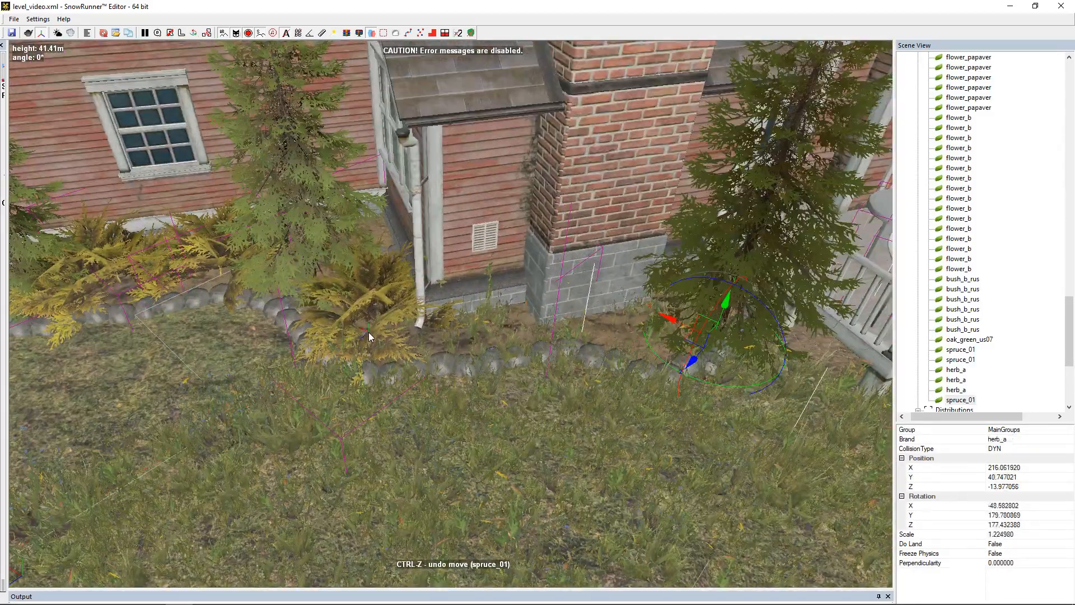
{"action": "key", "text": "ctrl+c"}
{"action": "key", "text": "ctrl+v"}
{"action": "left_click_drag", "start_coordinate": [370, 356], "coordinate": [661, 425]}
{"action": "left_click_drag", "start_coordinate": [602, 386], "coordinate": [590, 372]}
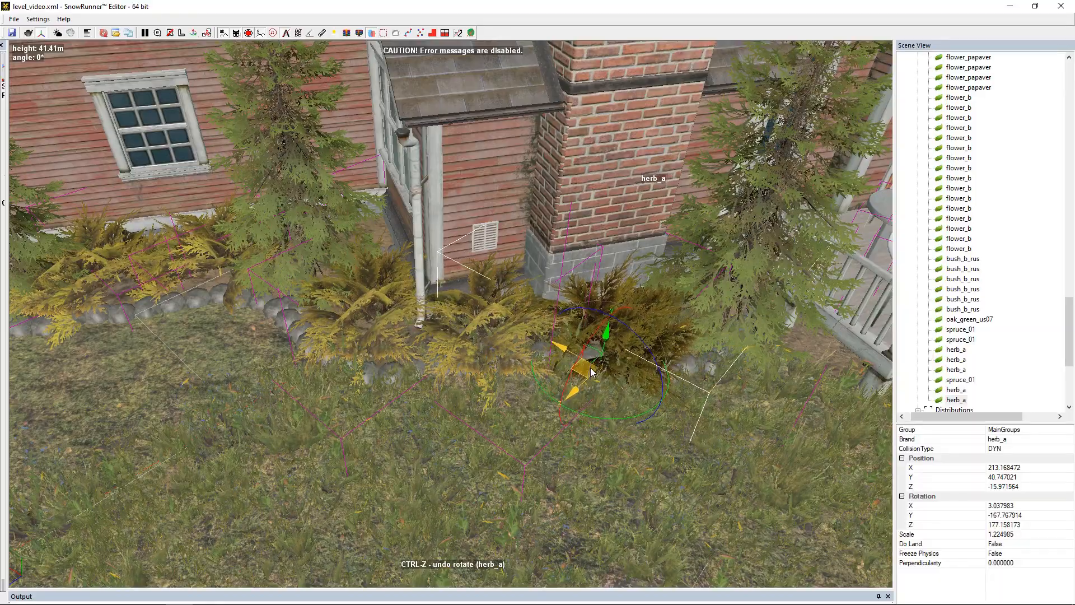
- Inspect the planted flowerbeds, the house with its porch, and the open ground between the tractor and the woodland edge
{"action": "scroll", "coordinate": [603, 398], "scroll_direction": "down", "scroll_amount": 3}
{"action": "left_click", "coordinate": [636, 446]}
{"action": "scroll", "coordinate": [636, 445], "scroll_direction": "down", "scroll_amount": 3}
{"action": "middle_click_drag", "start_coordinate": [555, 424], "coordinate": [426, 455]}
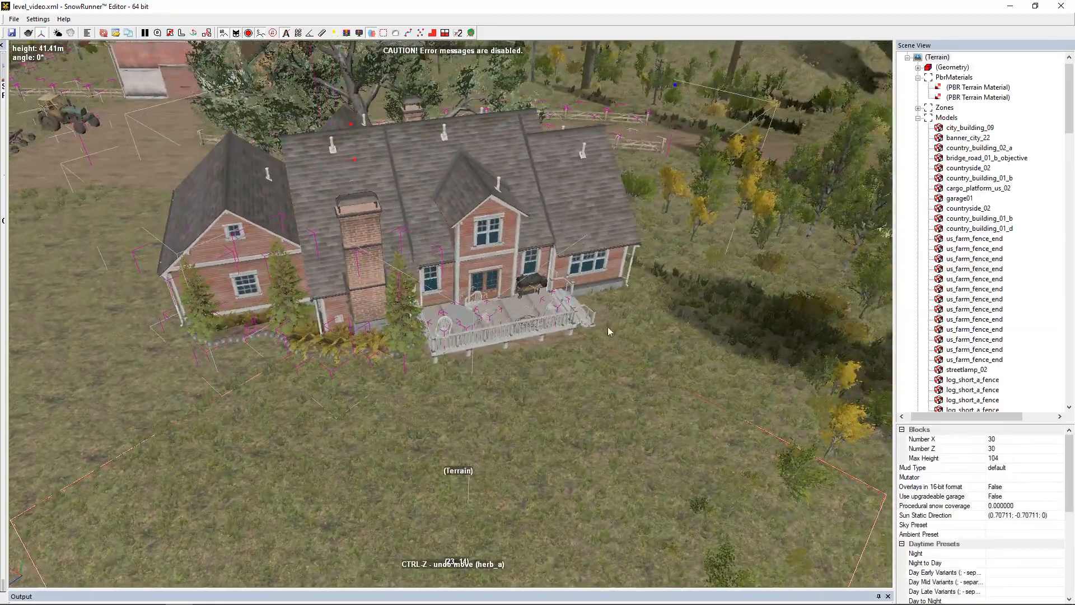
{"action": "scroll", "coordinate": [592, 306], "scroll_direction": "up", "scroll_amount": 4}
{"action": "middle_click_drag", "start_coordinate": [592, 307], "coordinate": [409, 234], "text": "alt"}
{"action": "scroll", "coordinate": [459, 299], "scroll_direction": "down", "scroll_amount": 4}
{"action": "middle_click_drag", "start_coordinate": [605, 263], "coordinate": [400, 244]}
{"action": "scroll", "coordinate": [440, 225], "scroll_direction": "up", "scroll_amount": 4}
{"action": "scroll", "coordinate": [400, 244], "scroll_direction": "down", "scroll_amount": 4}
{"action": "middle_click_drag", "start_coordinate": [503, 252], "coordinate": [666, 343], "text": "alt"}
{"action": "middle_click_drag", "start_coordinate": [497, 328], "coordinate": [379, 413], "text": "alt"}
{"action": "scroll", "coordinate": [479, 384], "scroll_direction": "down", "scroll_amount": 4}
{"action": "scroll", "coordinate": [554, 310], "scroll_direction": "up", "scroll_amount": 4}
{"action": "middle_click_drag", "start_coordinate": [437, 359], "coordinate": [558, 382], "text": "alt"}
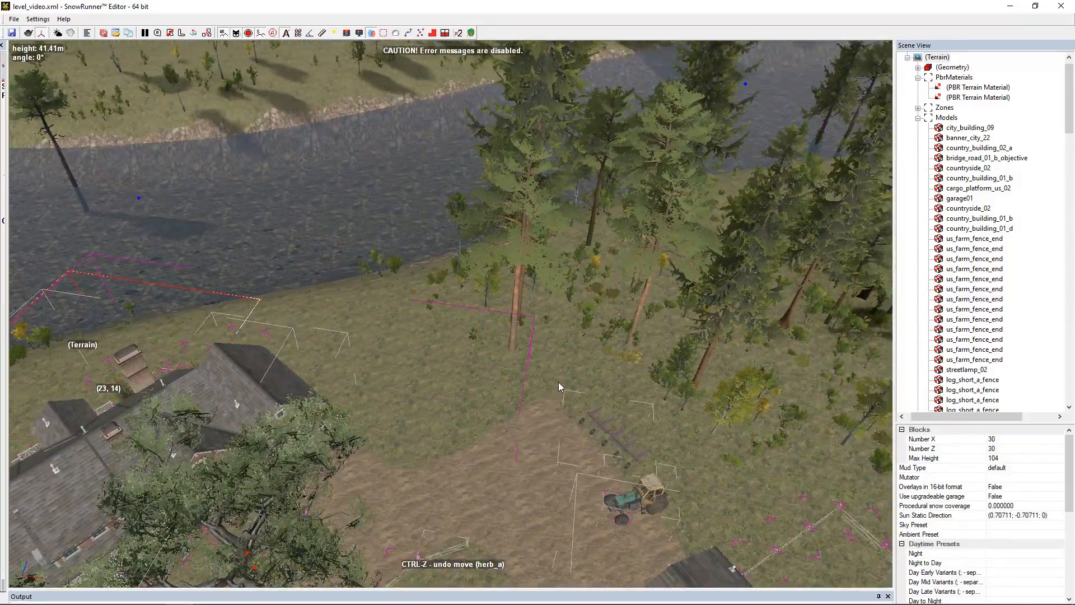
- Add the static model rus_metaljunk_01_us11 to the terrain, found by searching the assets for "junk"
{"action": "right_click", "coordinate": [592, 369]}
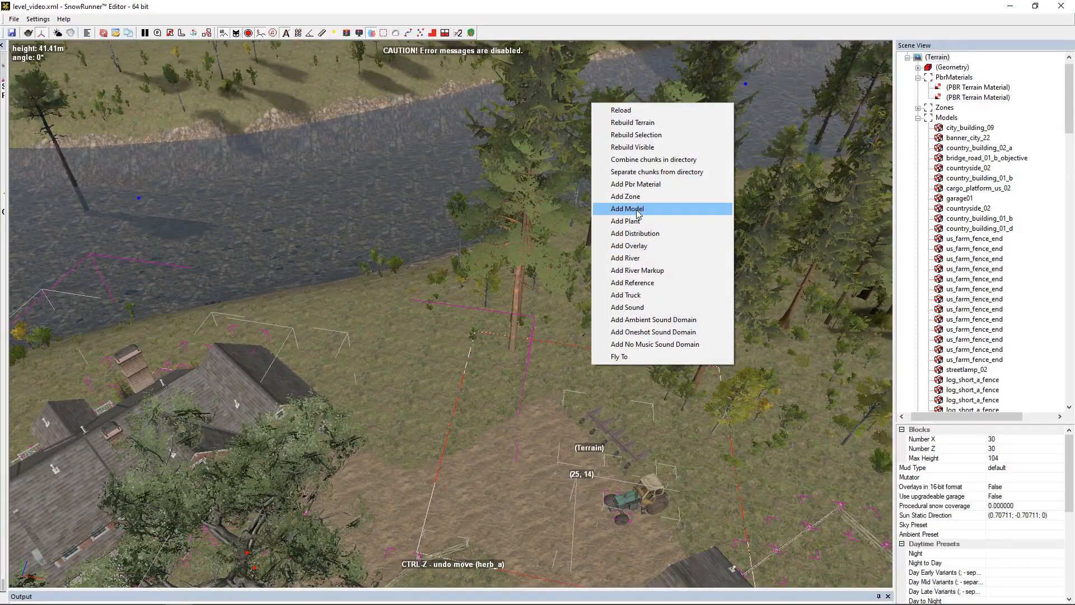
{"action": "left_click", "coordinate": [616, 208]}
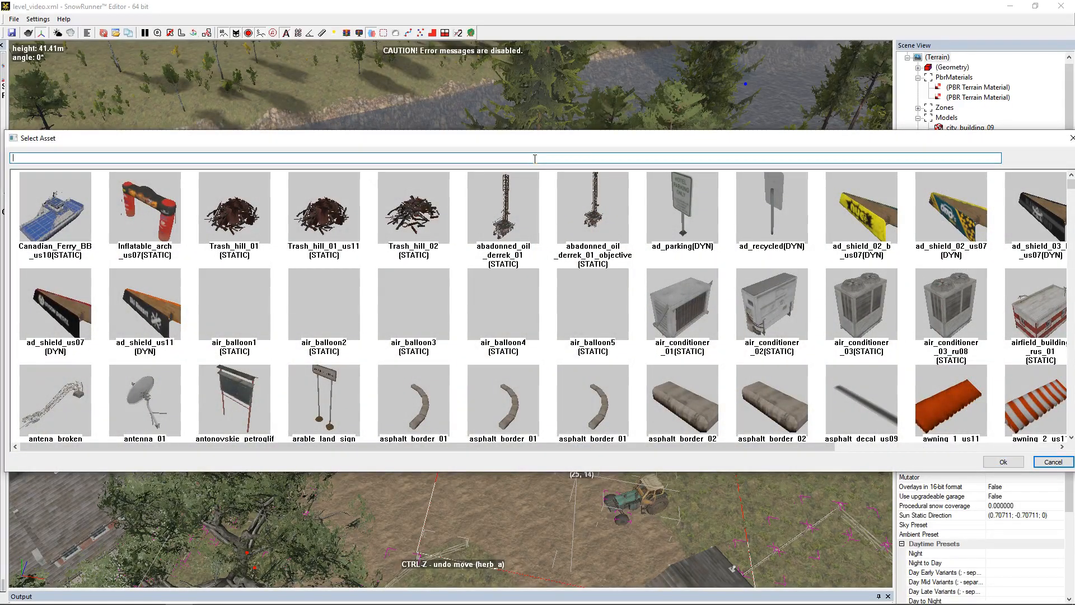
{"action": "type", "text": "junk"}
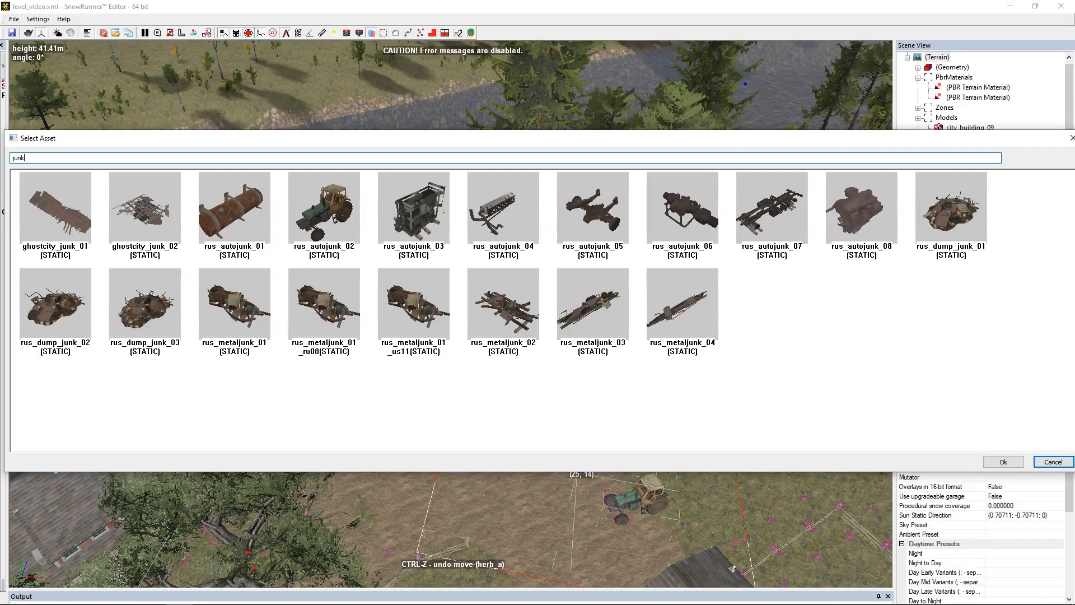
{"action": "double_click", "coordinate": [413, 305]}
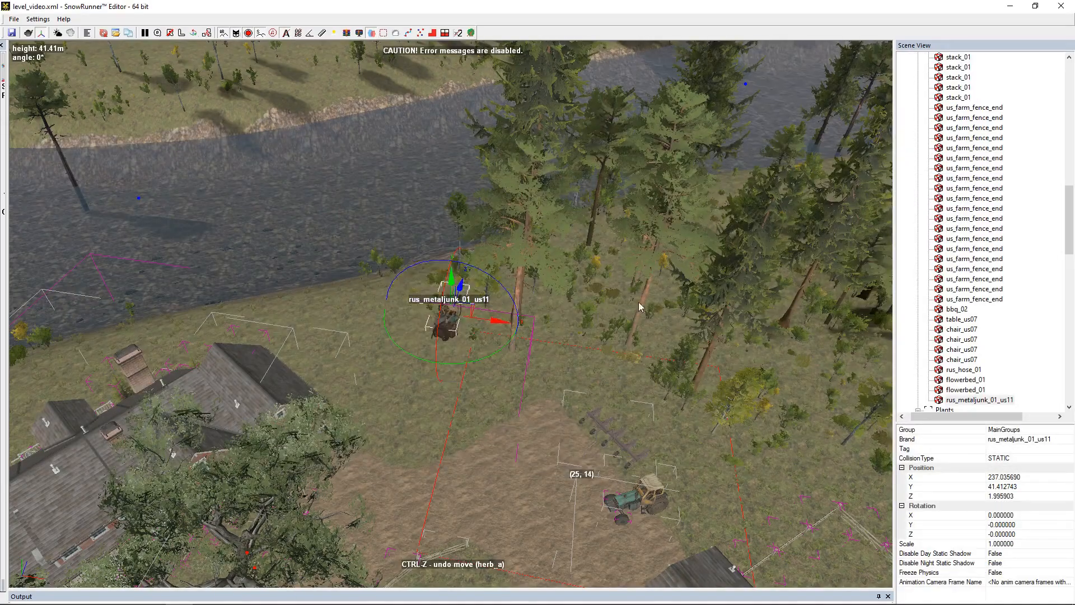
- Move the metal junk model in among the pines at the woodland edge and rotate it to about -37°
{"action": "scroll", "coordinate": [603, 303], "scroll_direction": "up", "scroll_amount": 3}
{"action": "left_click_drag", "start_coordinate": [294, 312], "coordinate": [480, 336]}
{"action": "scroll", "coordinate": [556, 367], "scroll_direction": "up", "scroll_amount": 3}
{"action": "right_click_drag", "start_coordinate": [556, 367], "coordinate": [551, 383]}
{"action": "left_click_drag", "start_coordinate": [404, 360], "coordinate": [591, 427]}
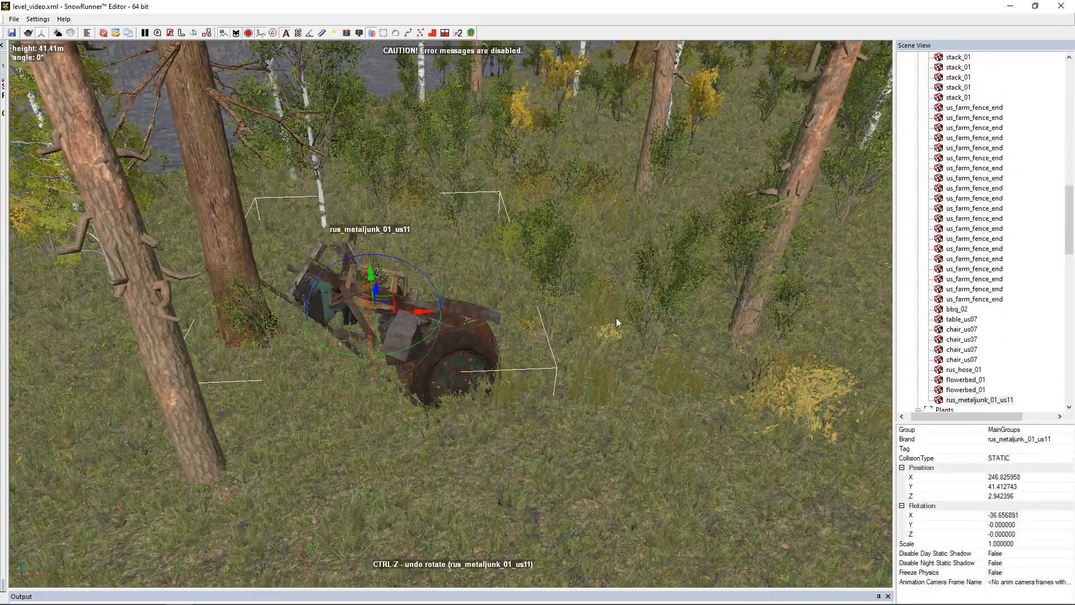
- Add the debris_01 model, found by searching for "deb", and move it behind the metal junk, partly sunk beside the leaning pine
{"action": "right_click_drag", "start_coordinate": [654, 355], "coordinate": [664, 364]}
{"action": "left_click", "coordinate": [663, 365]}
{"action": "right_click", "coordinate": [663, 365]}
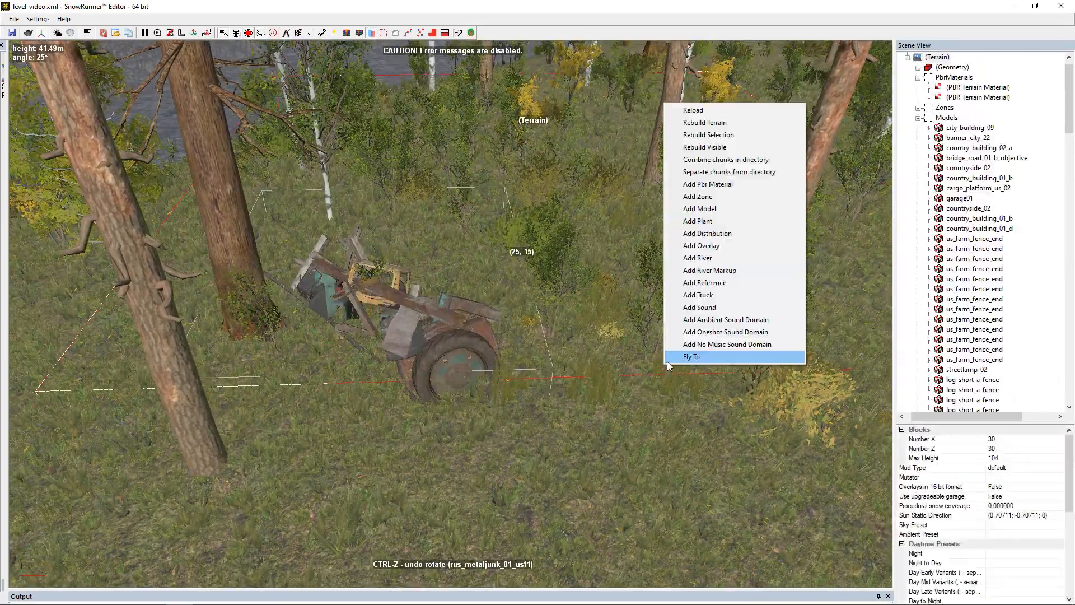
{"action": "left_click", "coordinate": [733, 209]}
{"action": "left_click", "coordinate": [573, 158]}
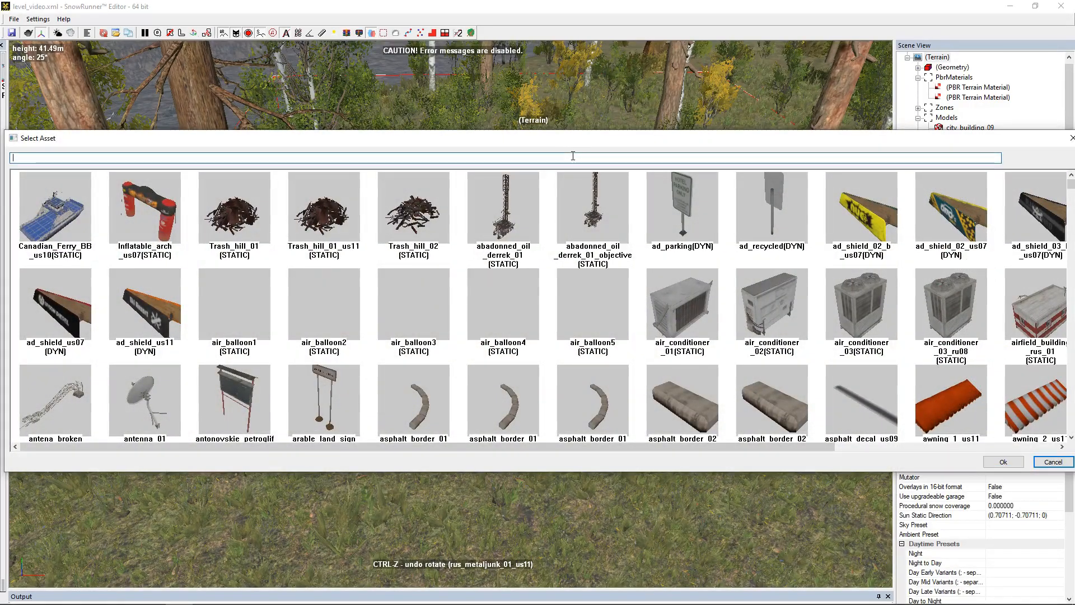
{"action": "type", "text": "deb"}
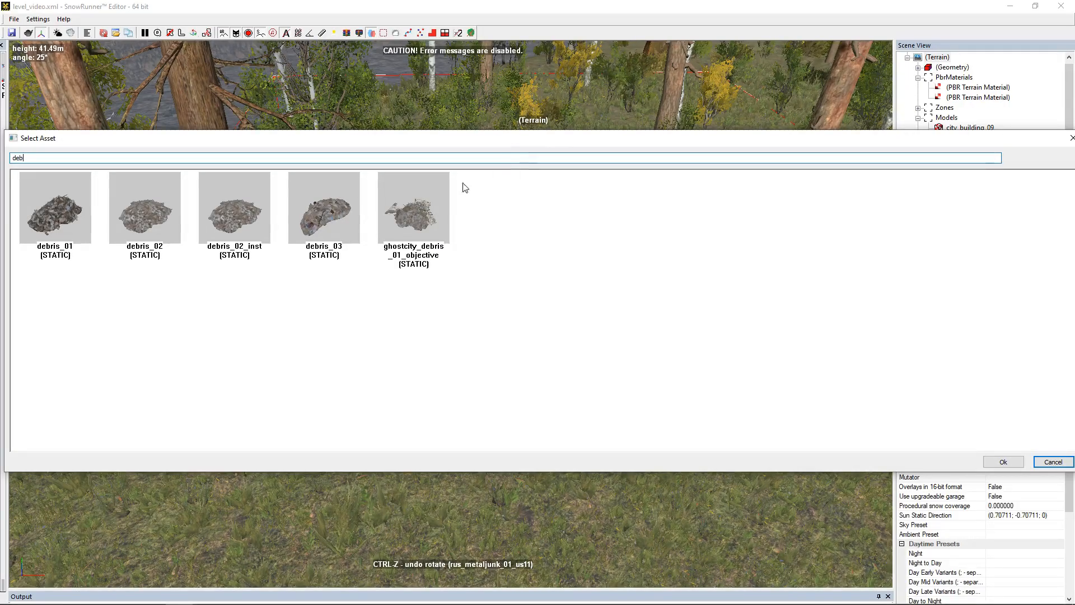
{"action": "double_click", "coordinate": [53, 231]}
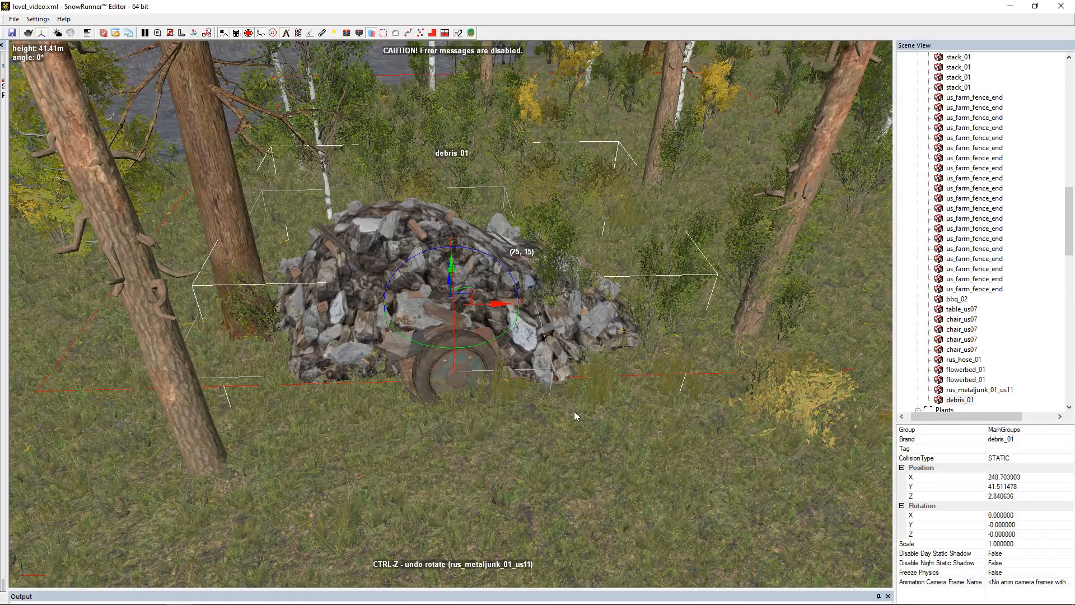
{"action": "left_click_drag", "start_coordinate": [462, 303], "coordinate": [659, 250]}
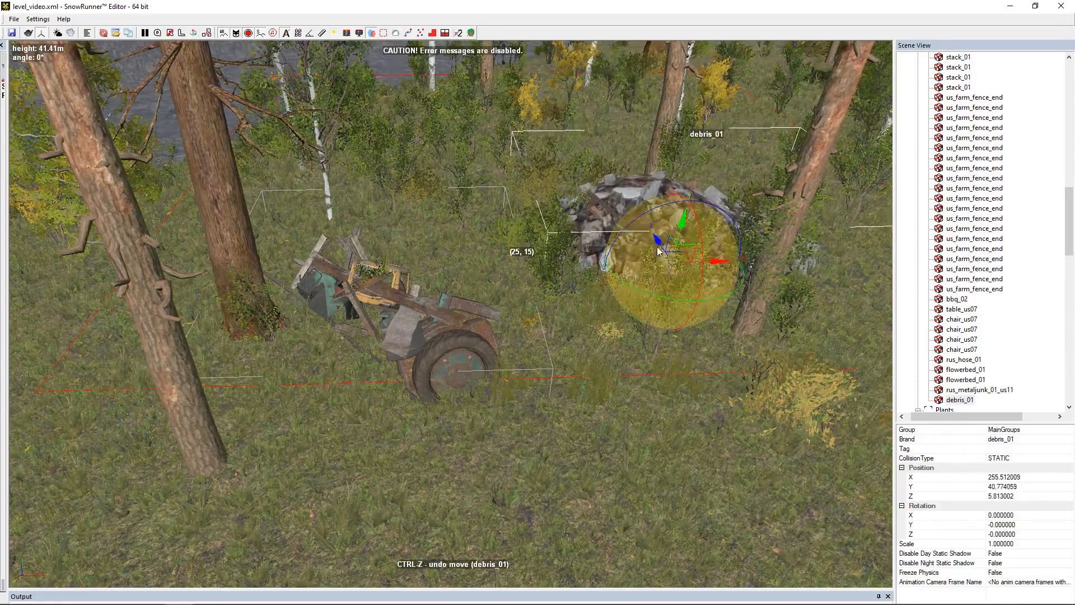
{"action": "left_click", "coordinate": [616, 393]}
- Survey the farmyard from above, checking the junk pile's surroundings, the barn, the tractor and the grass beside the house
{"action": "scroll", "coordinate": [615, 393], "scroll_direction": "down", "scroll_amount": 8}
{"action": "right_click_drag", "start_coordinate": [616, 393], "coordinate": [449, 298]}
{"action": "scroll", "coordinate": [448, 298], "scroll_direction": "down", "scroll_amount": 5}
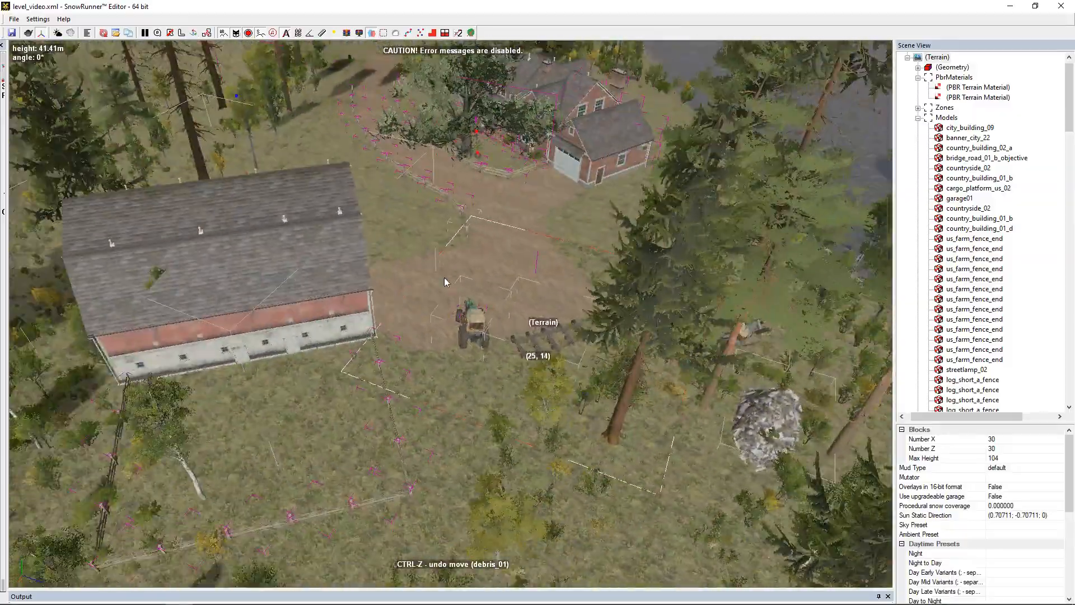
{"action": "middle_click_drag", "start_coordinate": [451, 257], "coordinate": [542, 373]}
{"action": "mouse_move", "coordinate": [435, 244]}
{"action": "right_mouse_down"}
{"action": "mouse_move", "coordinate": [492, 312]}
{"action": "mouse_move", "coordinate": [607, 344]}
{"action": "mouse_move", "coordinate": [708, 334]}
{"action": "mouse_move", "coordinate": [604, 364]}
{"action": "mouse_move", "coordinate": [482, 377]}
{"action": "mouse_move", "coordinate": [447, 245]}
{"action": "right_mouse_up"}
{"action": "scroll", "coordinate": [447, 245], "scroll_direction": "up", "scroll_amount": 4}
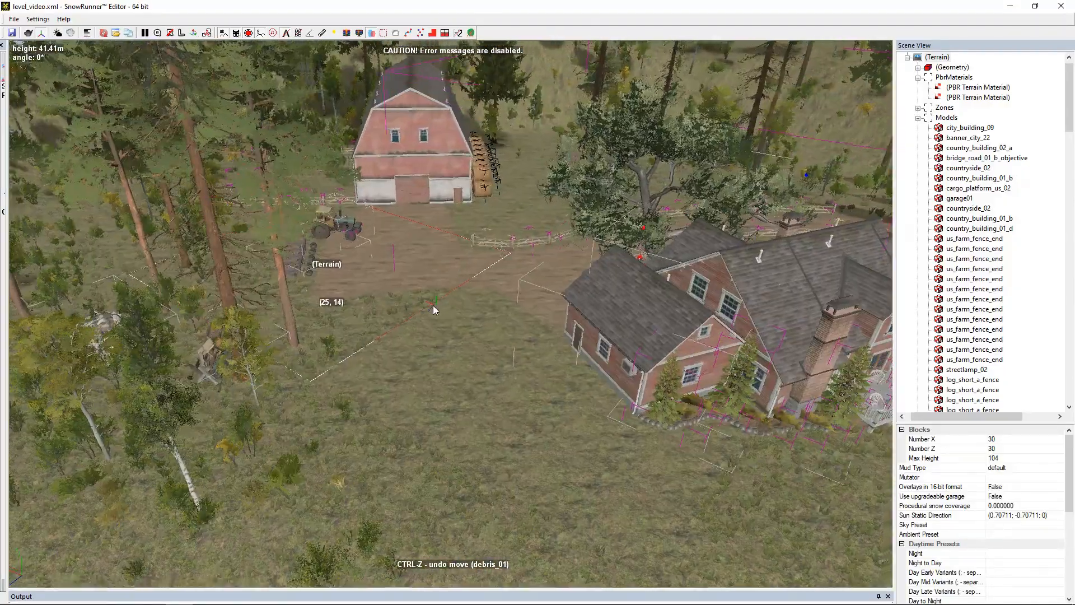